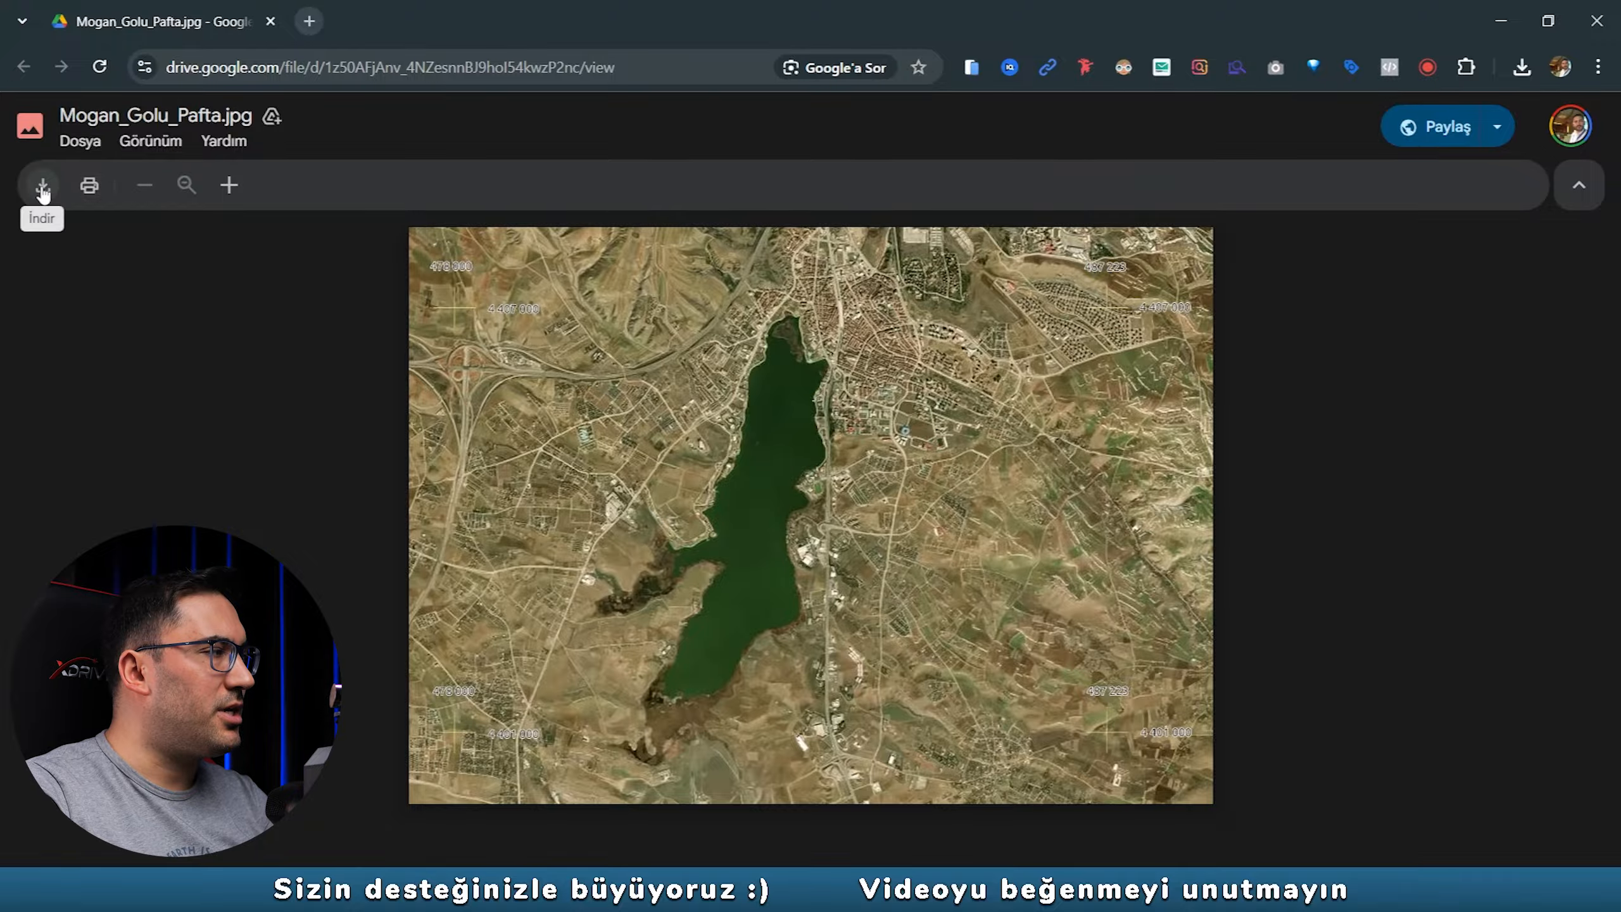
Download Mogan_Golu_Pafta.jpg from Google Drive and place the downloaded image on the desktop.
click(43, 186)
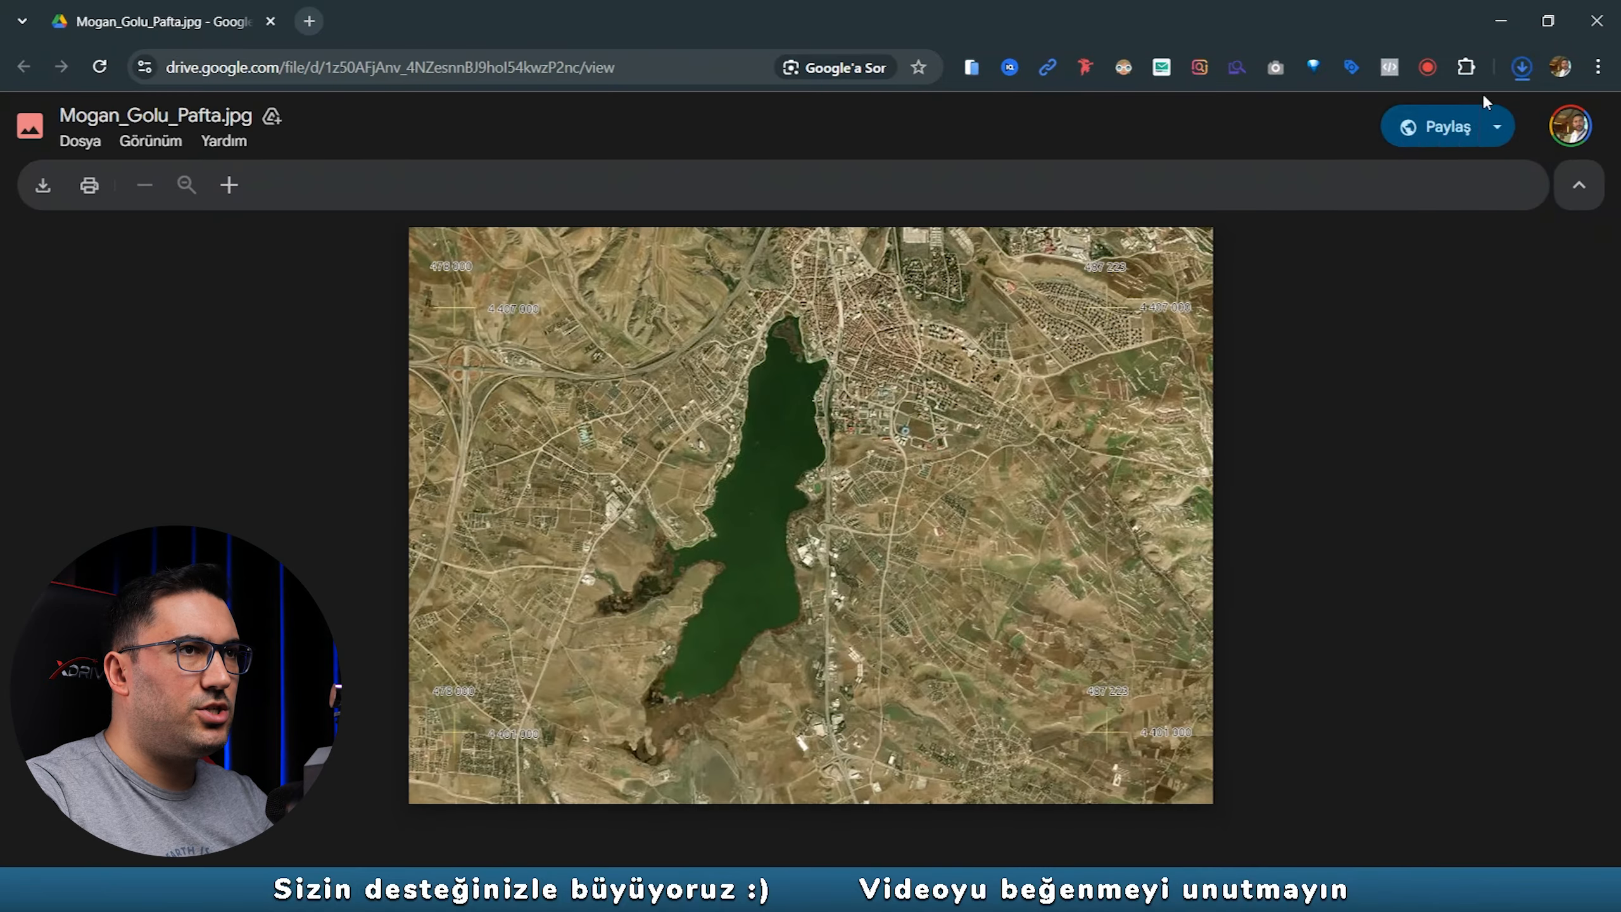
double_click(1356, 35)
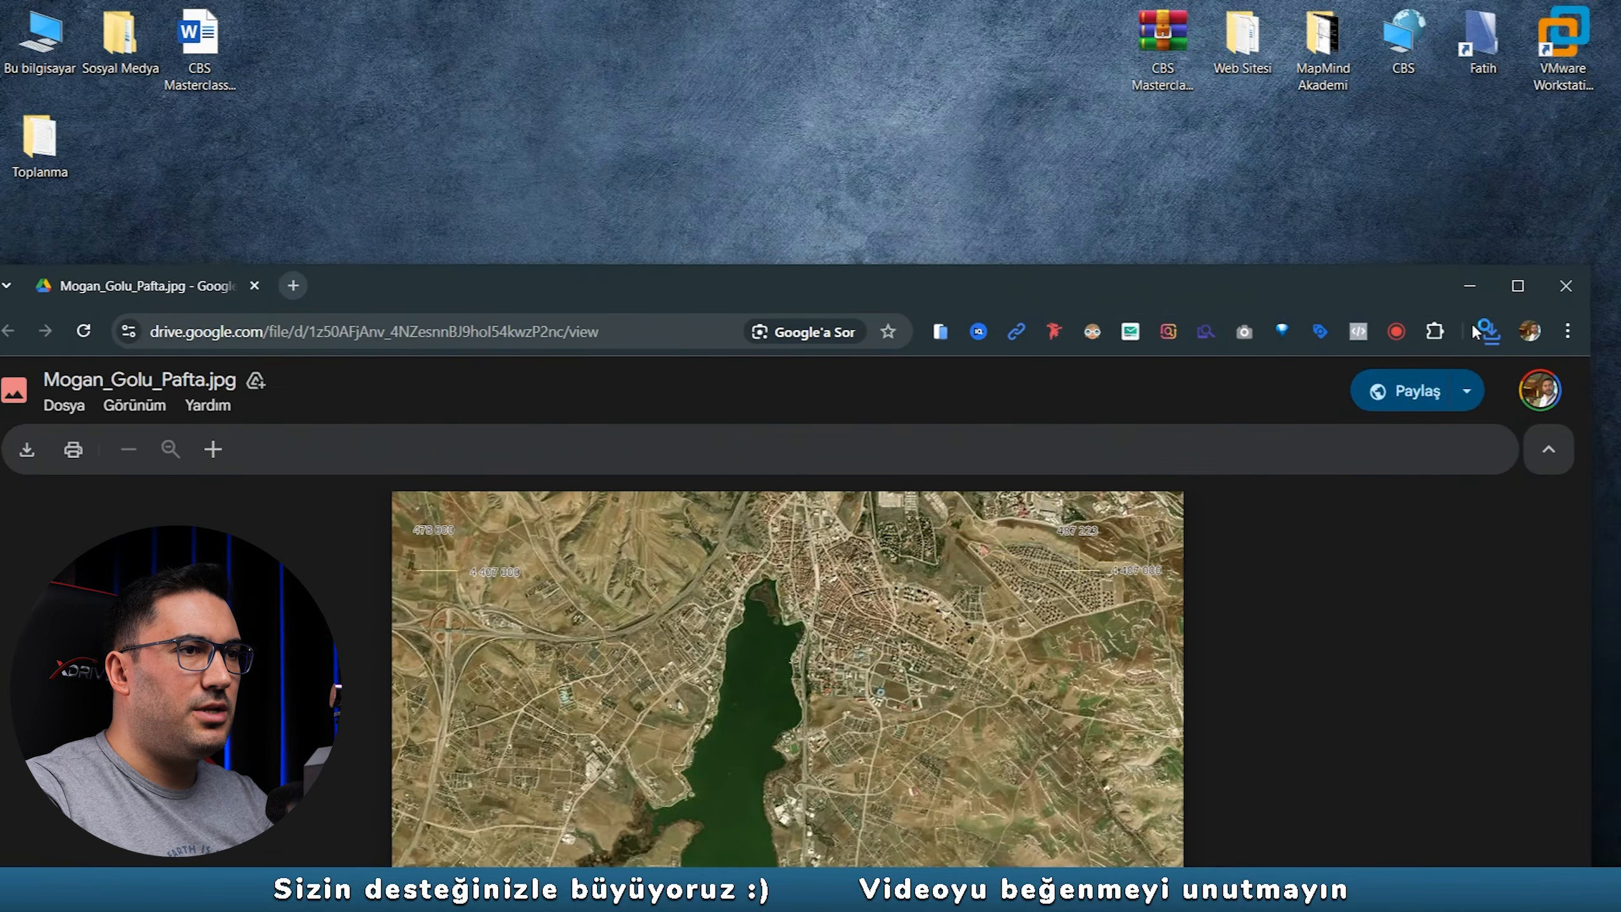
click(1491, 331)
drag(1261, 433, 759, 153)
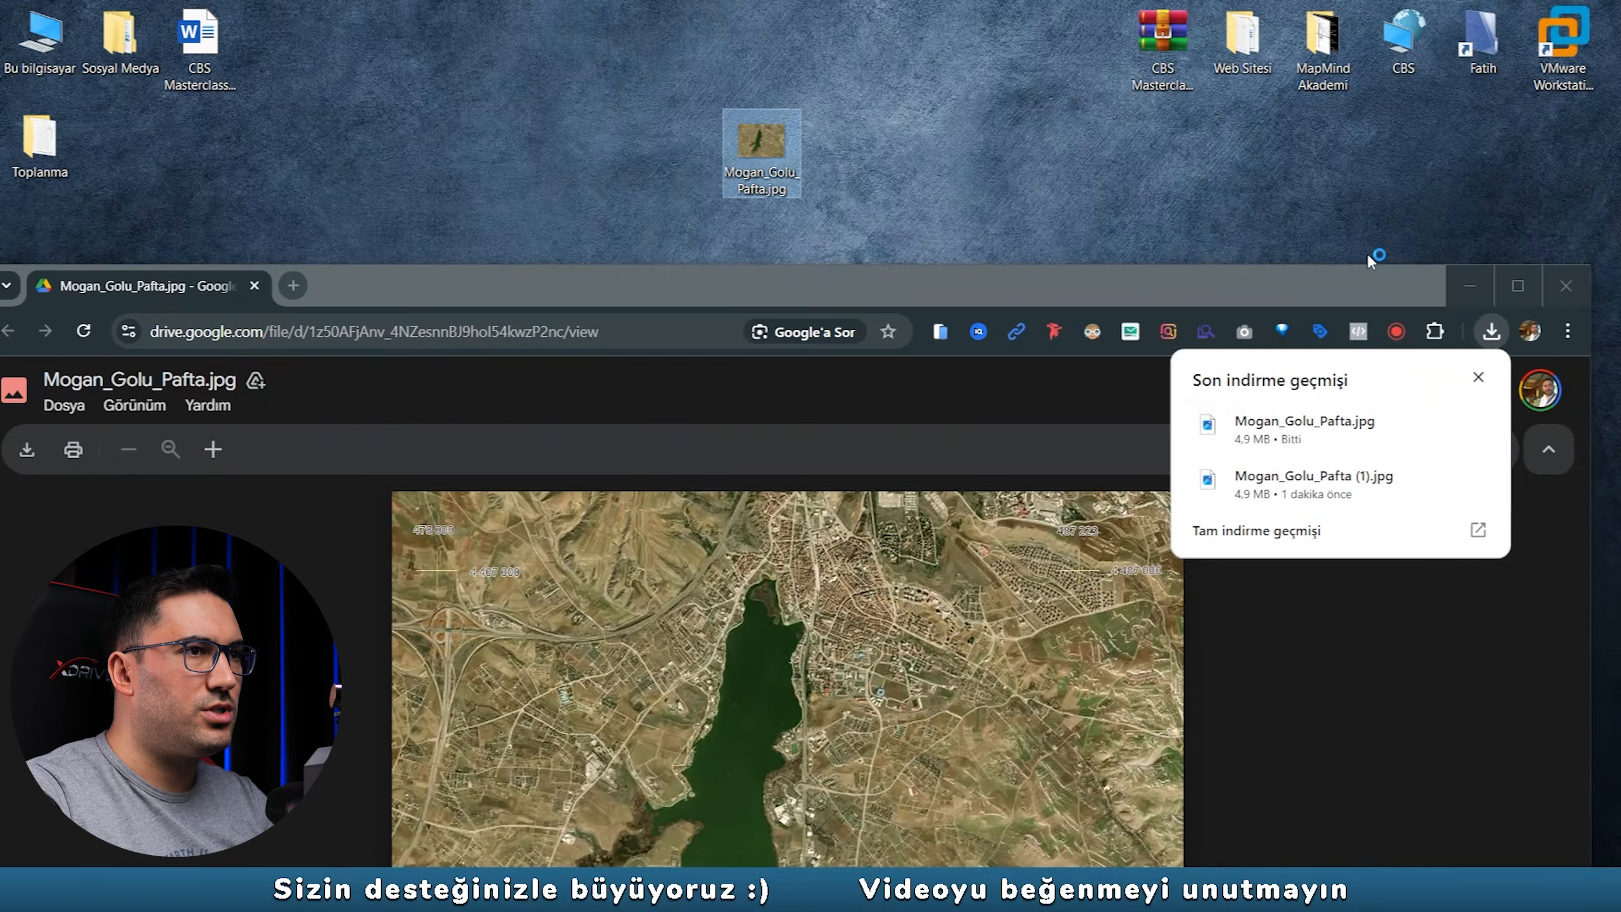
click(1475, 288)
Create a desktop folder named Koordinatlandirma and move Mogan_Golu_Pafta.jpg into it.
right_click(642, 241)
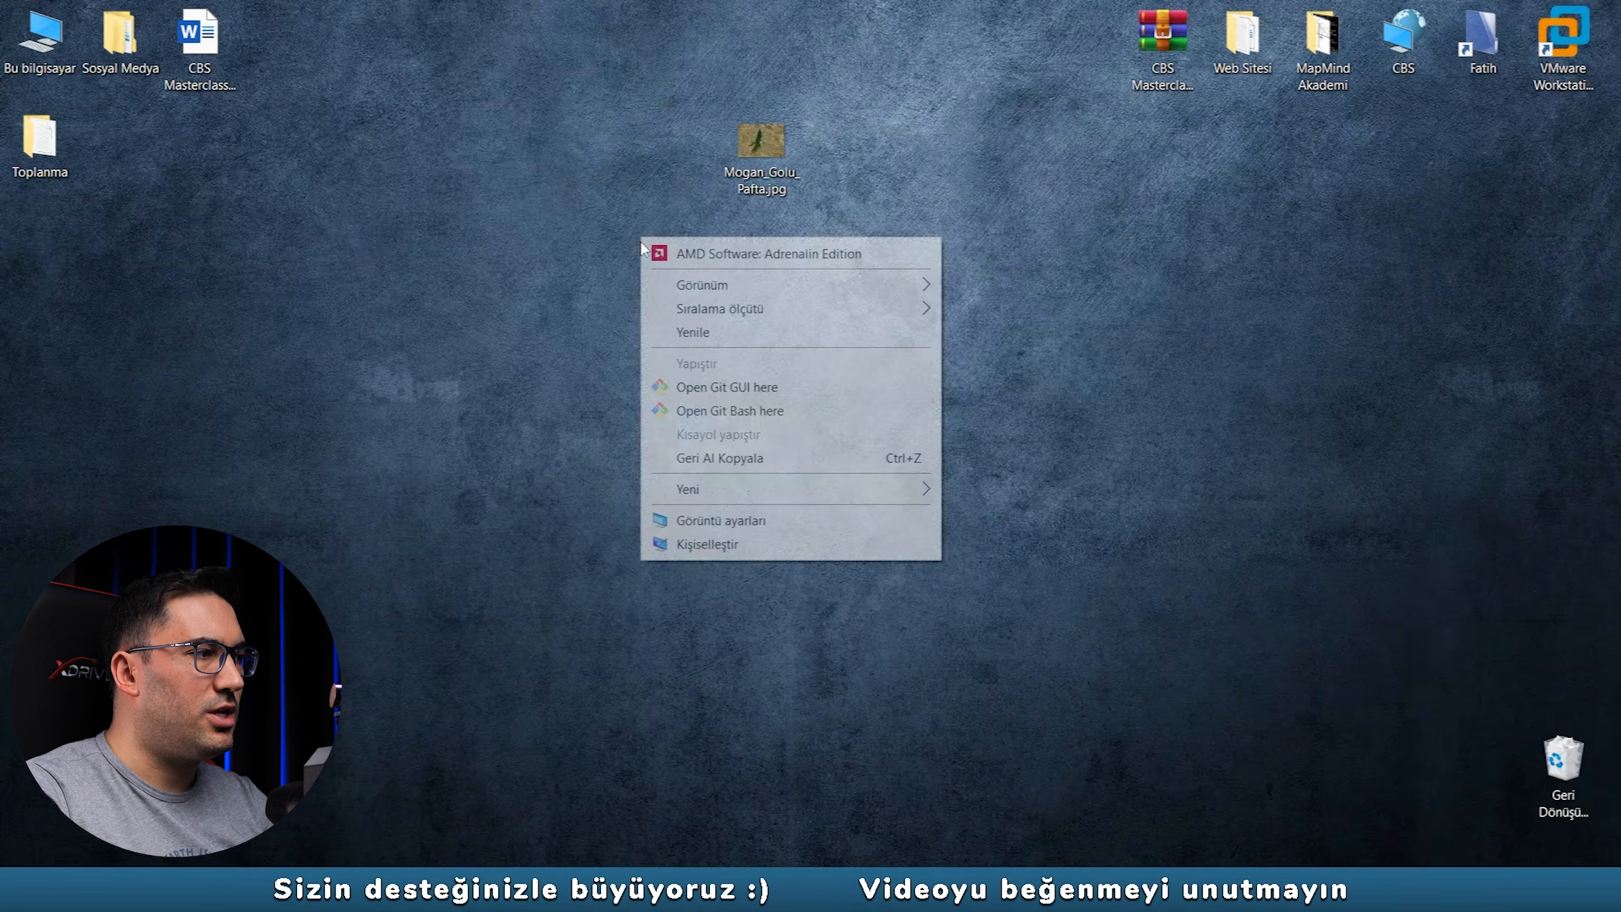
mouse_move(725, 490)
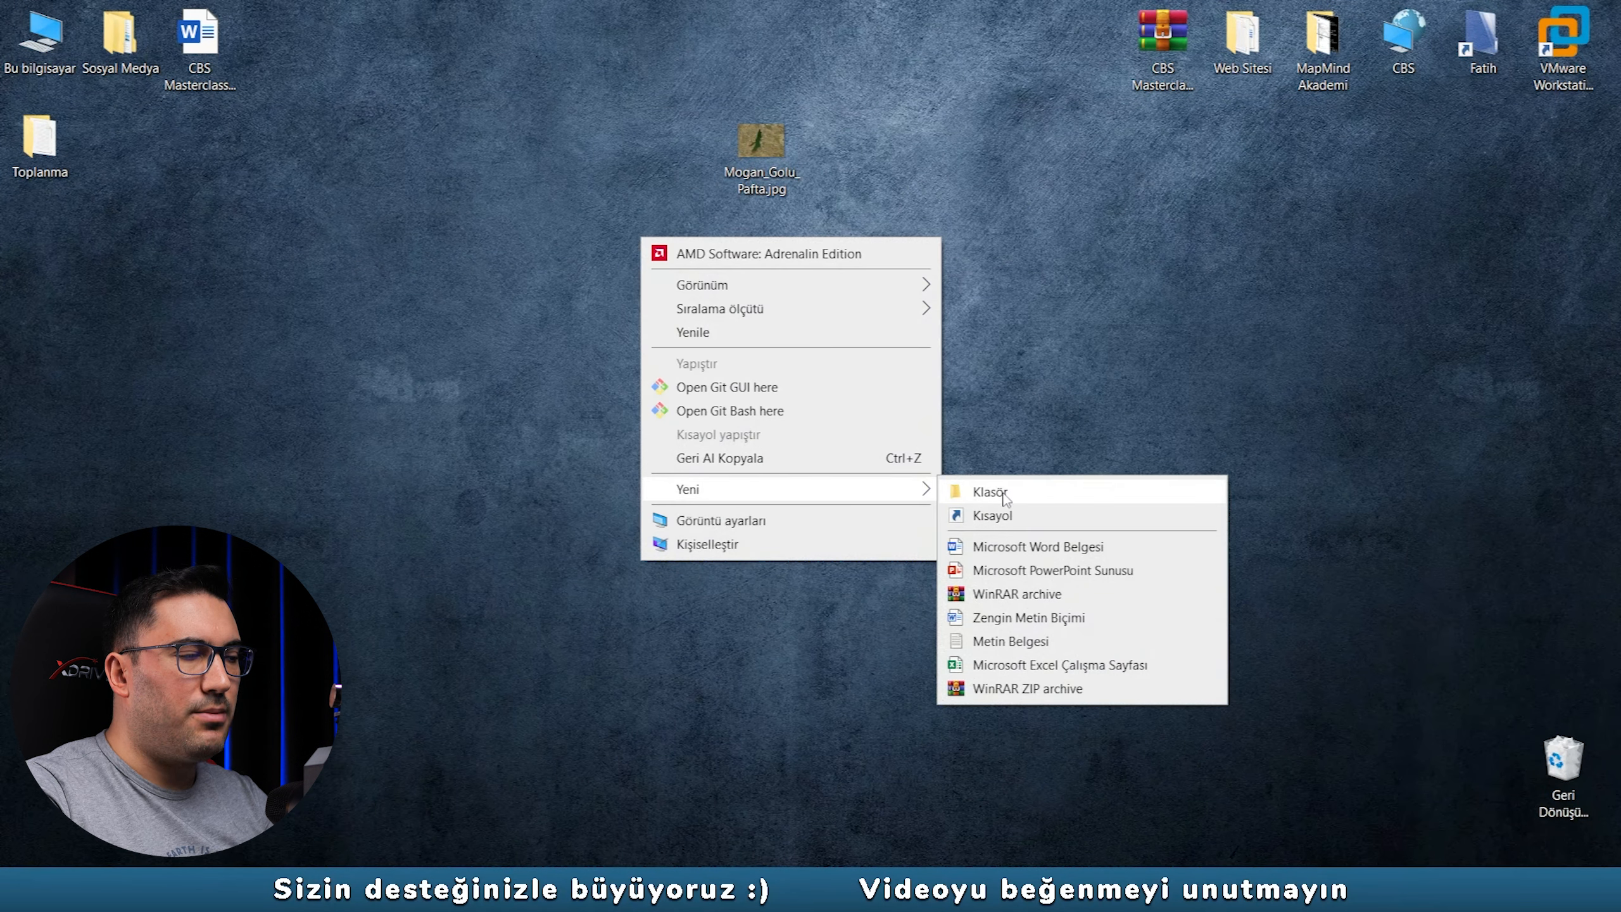
click(1011, 493)
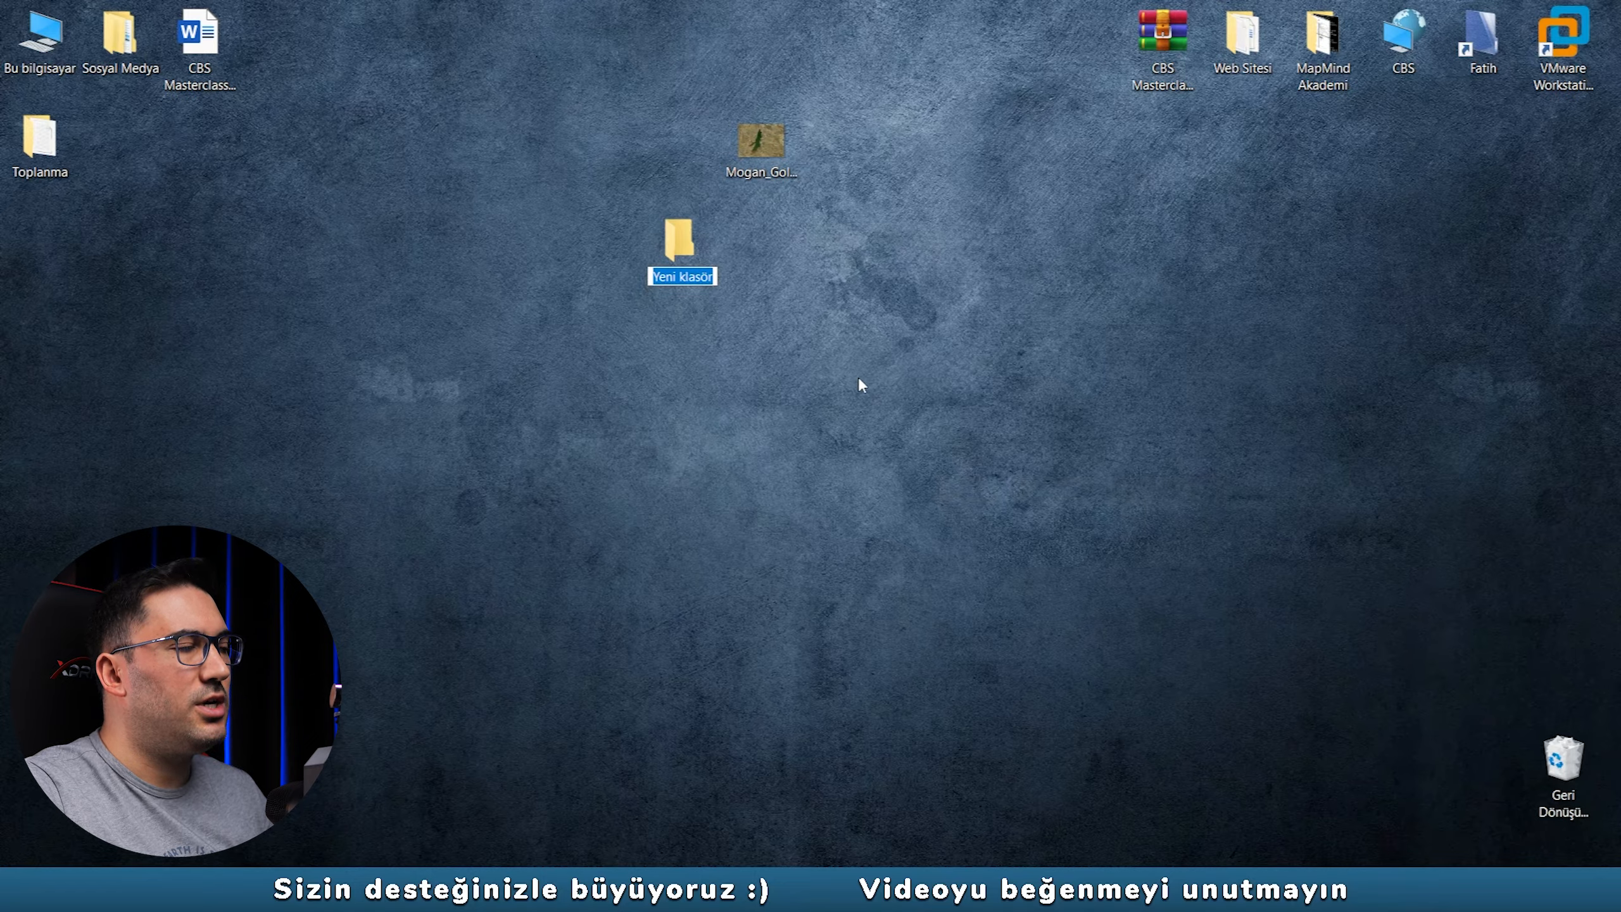
text(Koordinatlandirma)
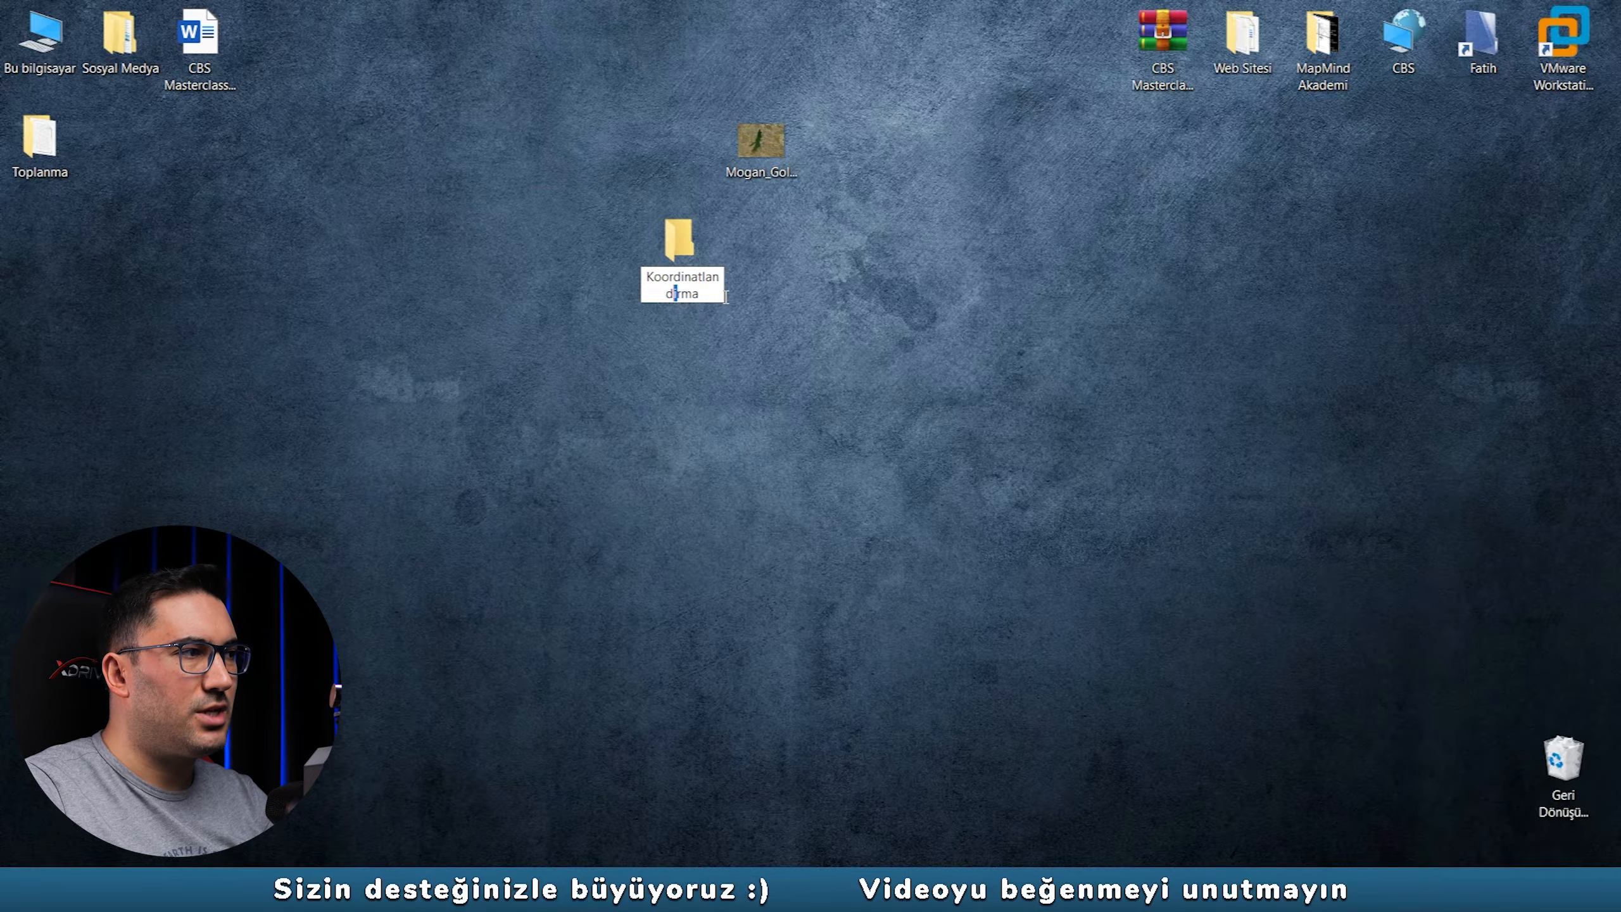
key(Return)
drag(765, 142, 681, 300)
double_click(679, 246)
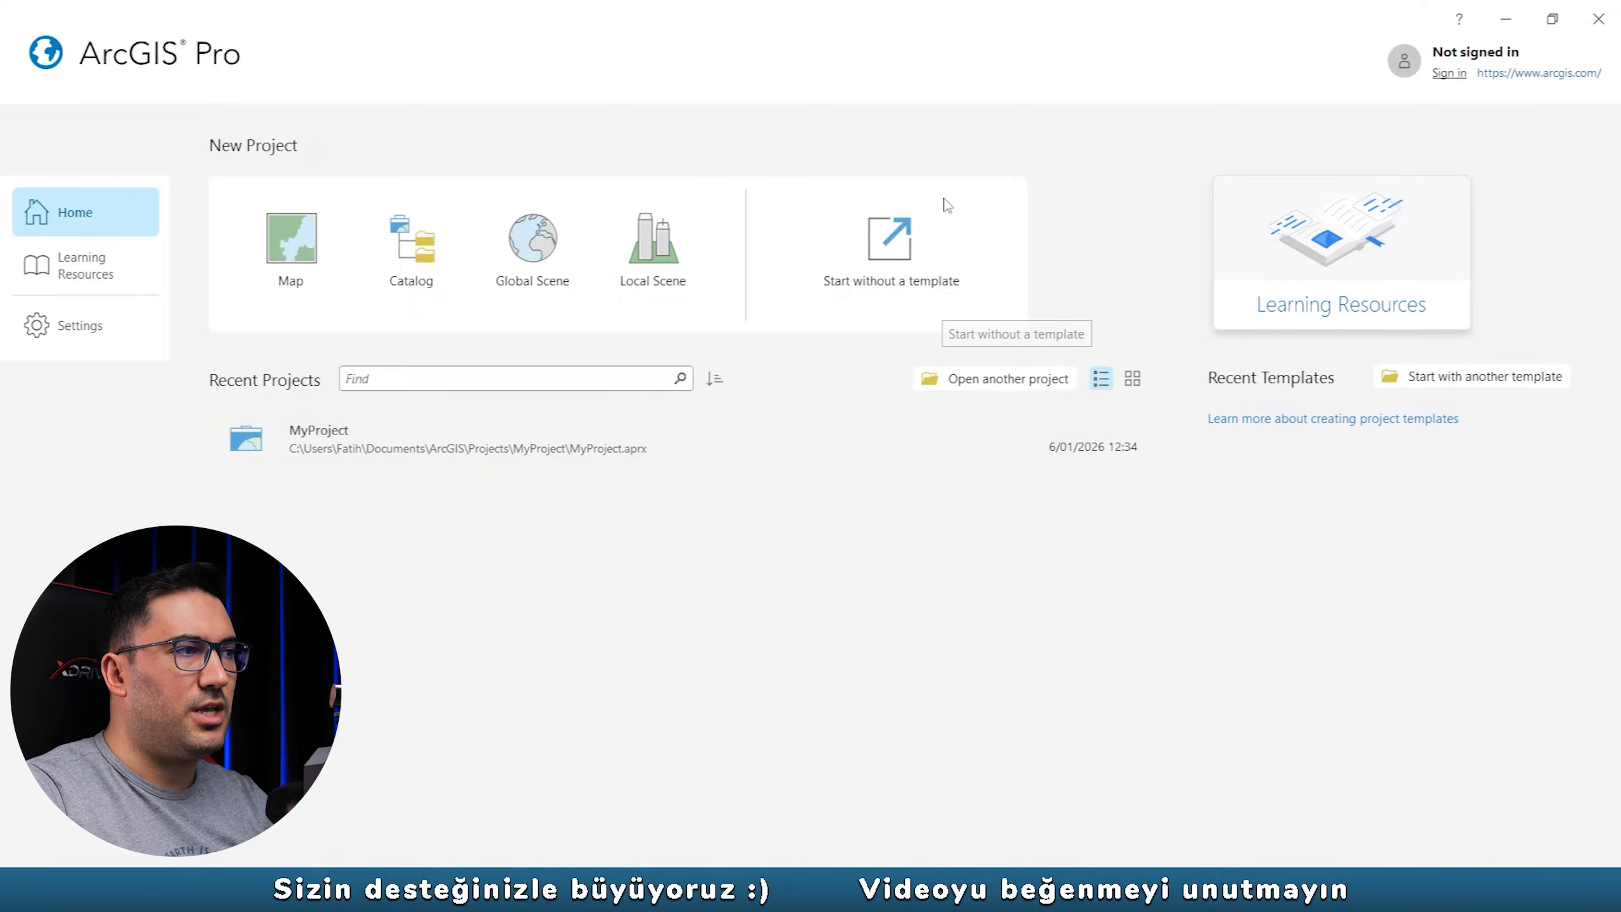
In ArcGIS Pro, start a project without a template and insert a new map.
click(920, 256)
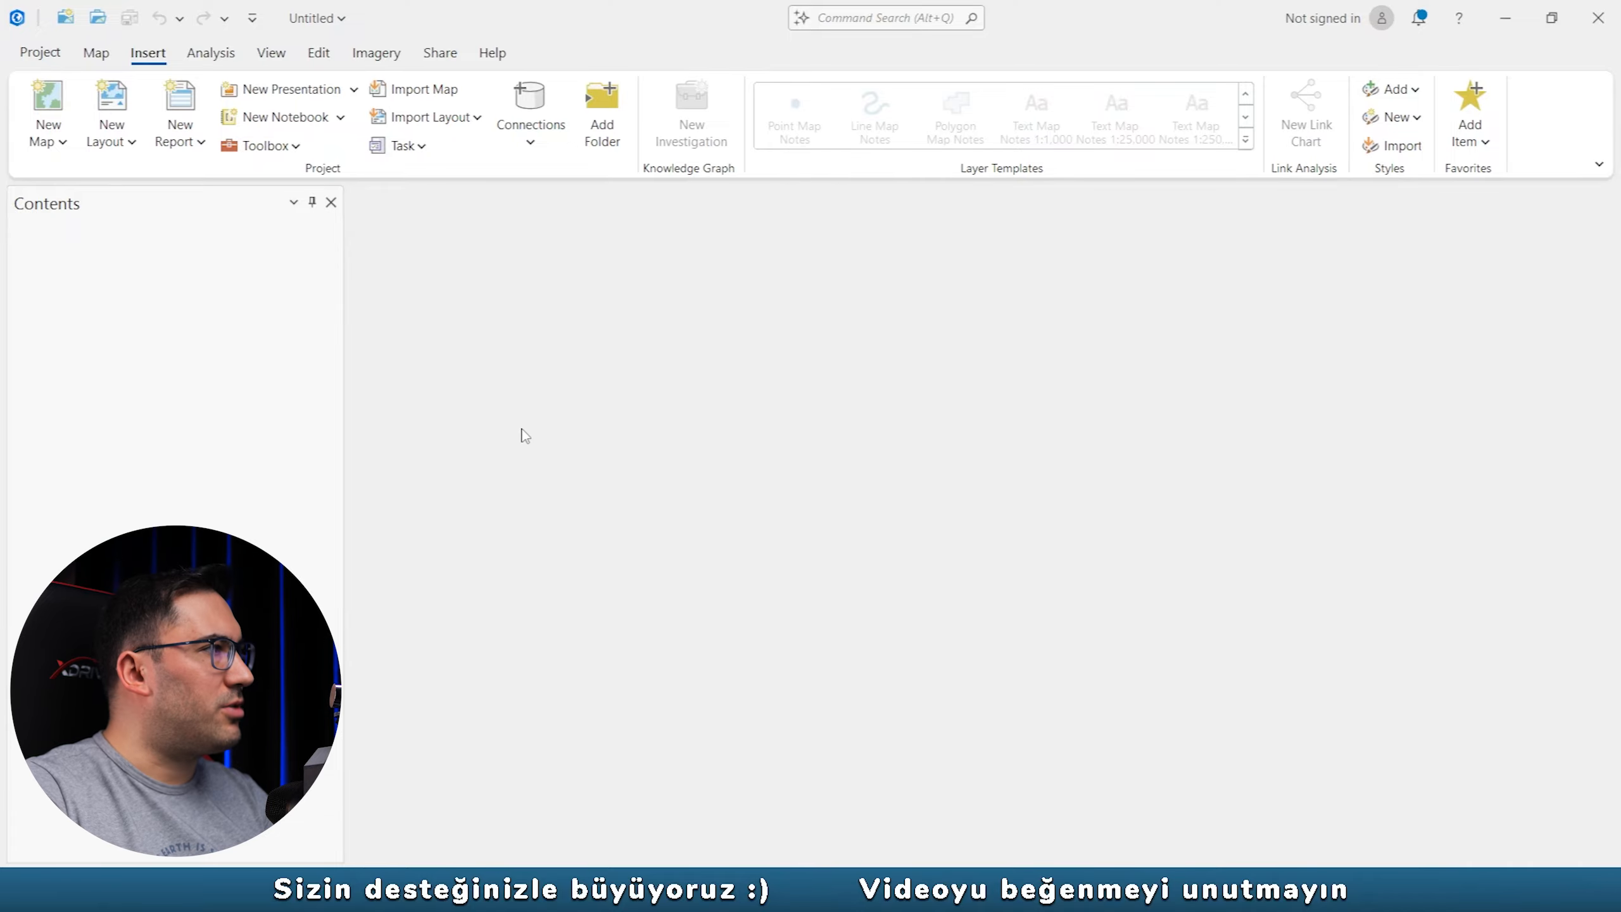
click(95, 54)
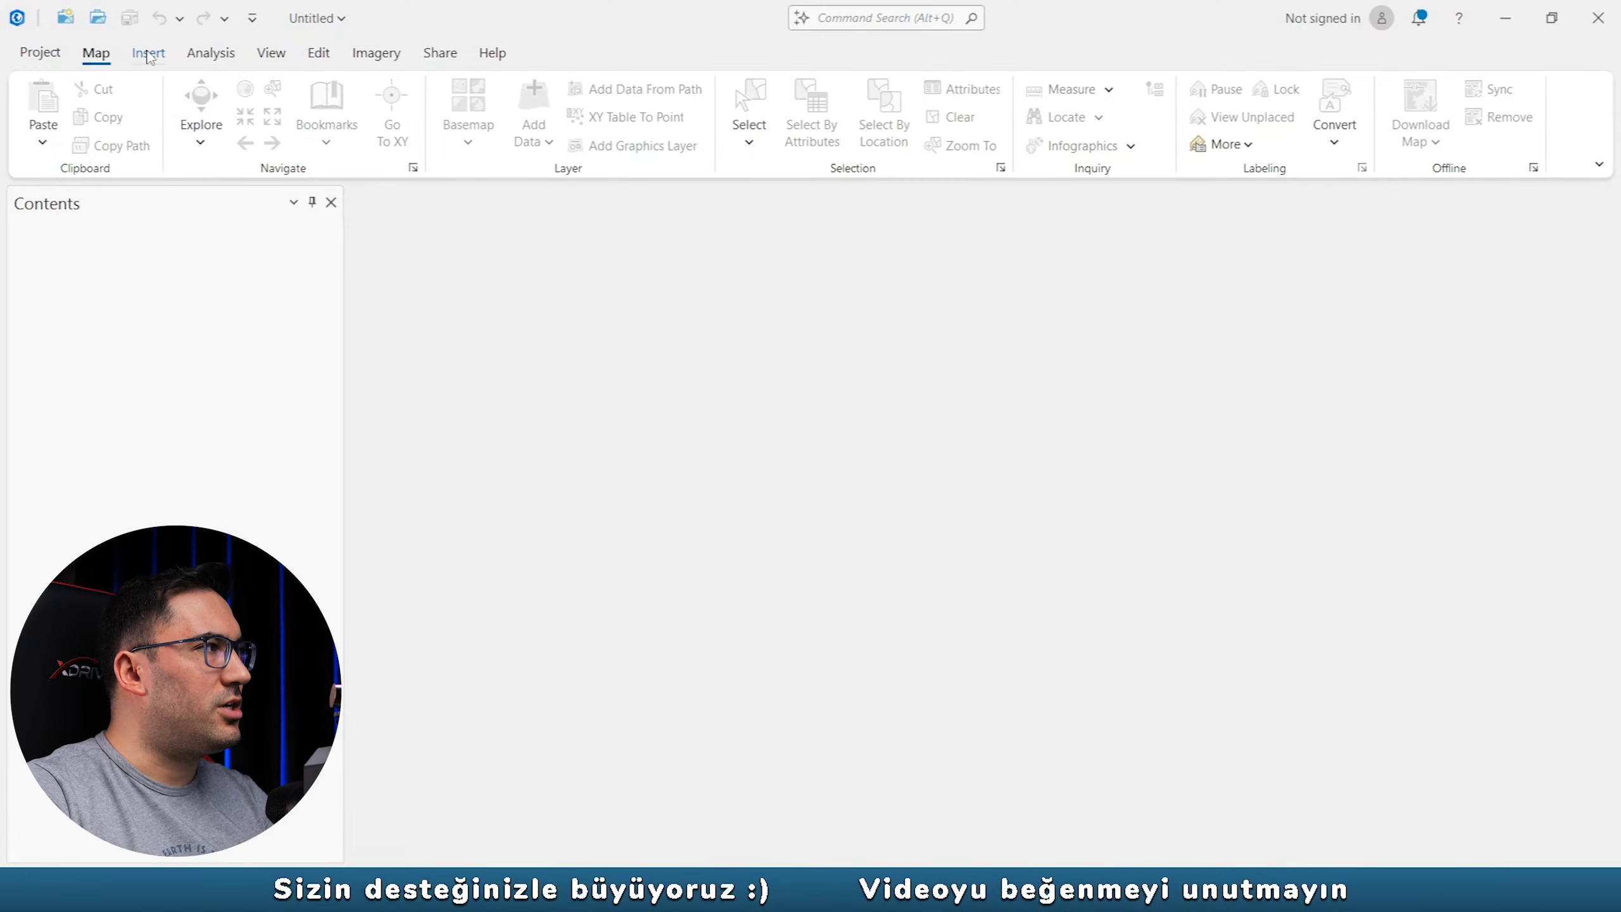
click(148, 55)
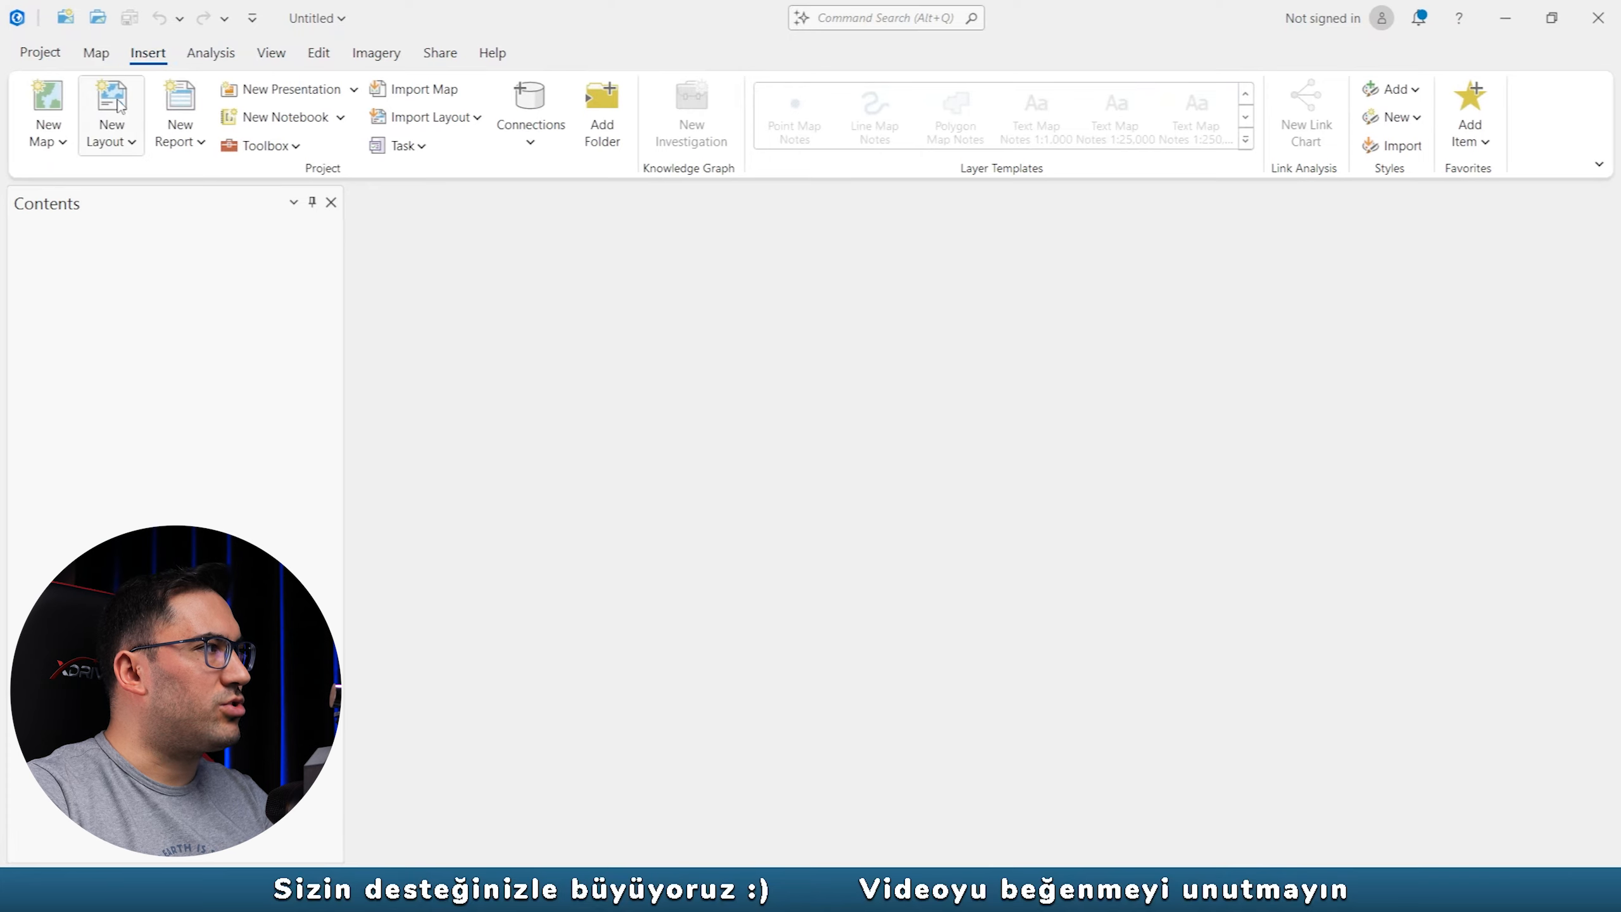
click(64, 141)
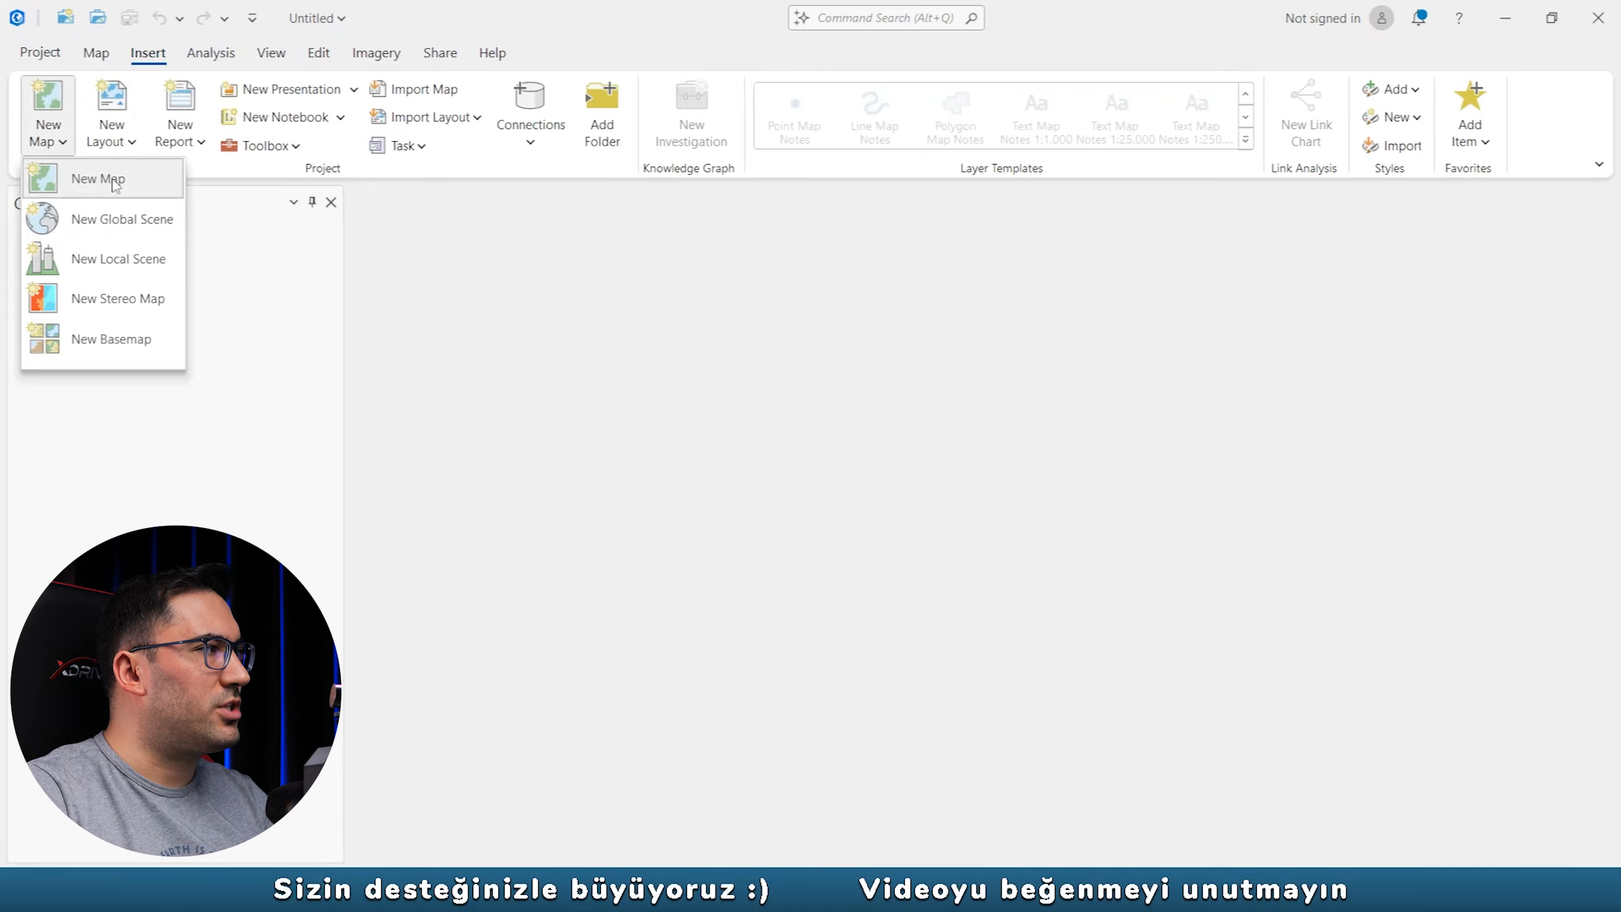
click(108, 180)
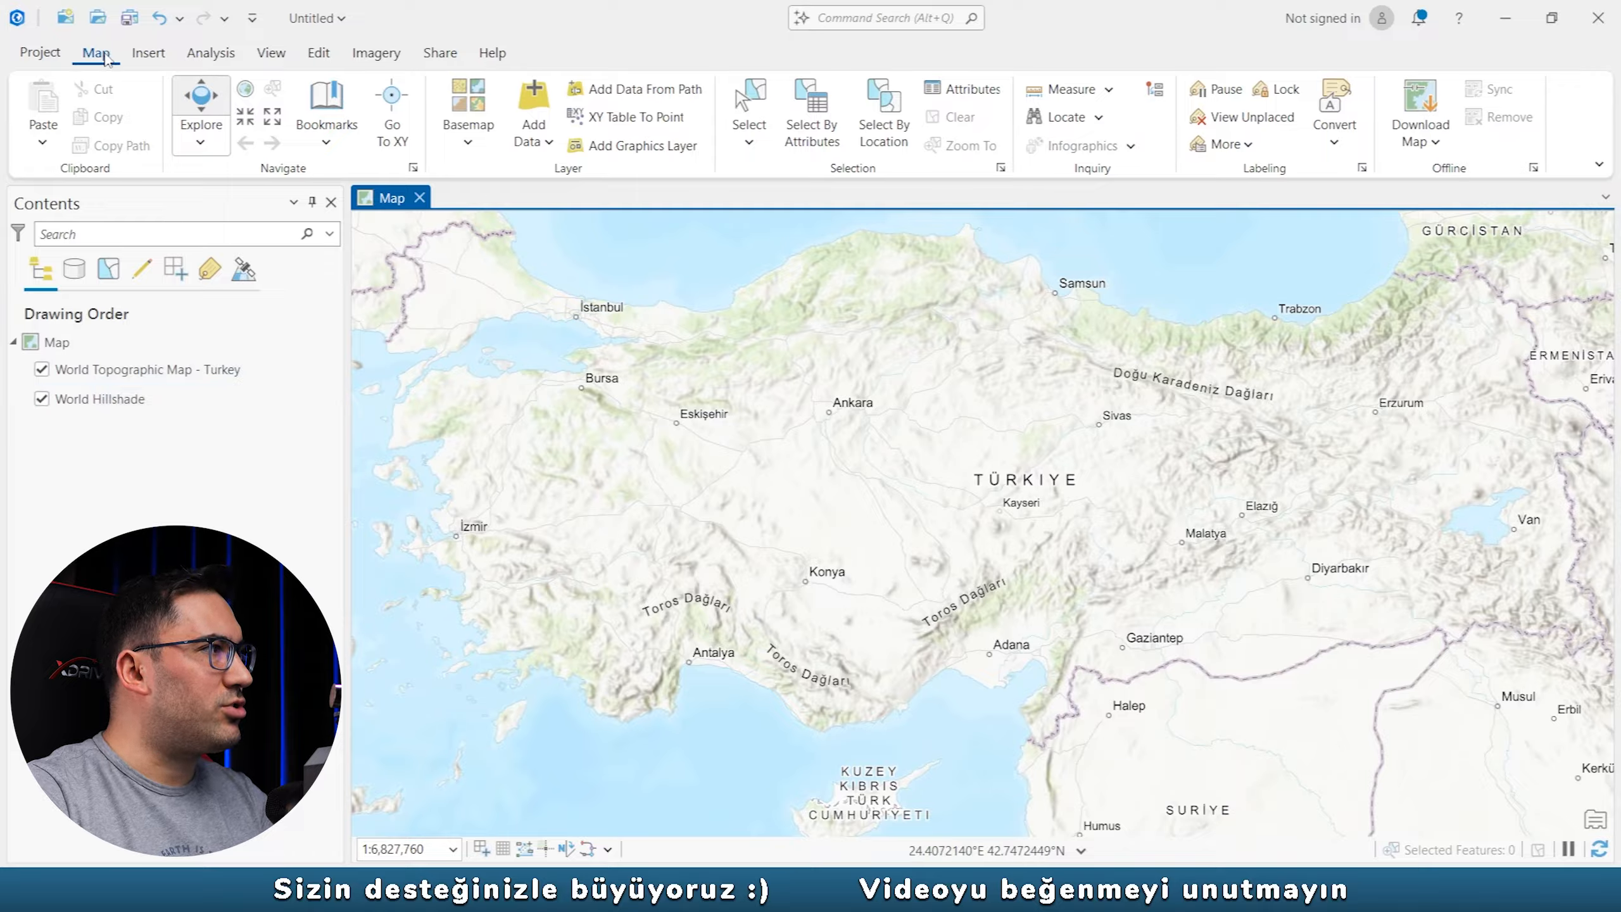
Add Mogan_Golu_Pafta.jpg from the desktop folder Koordinatlandirma to the map without calculating statistics.
click(541, 142)
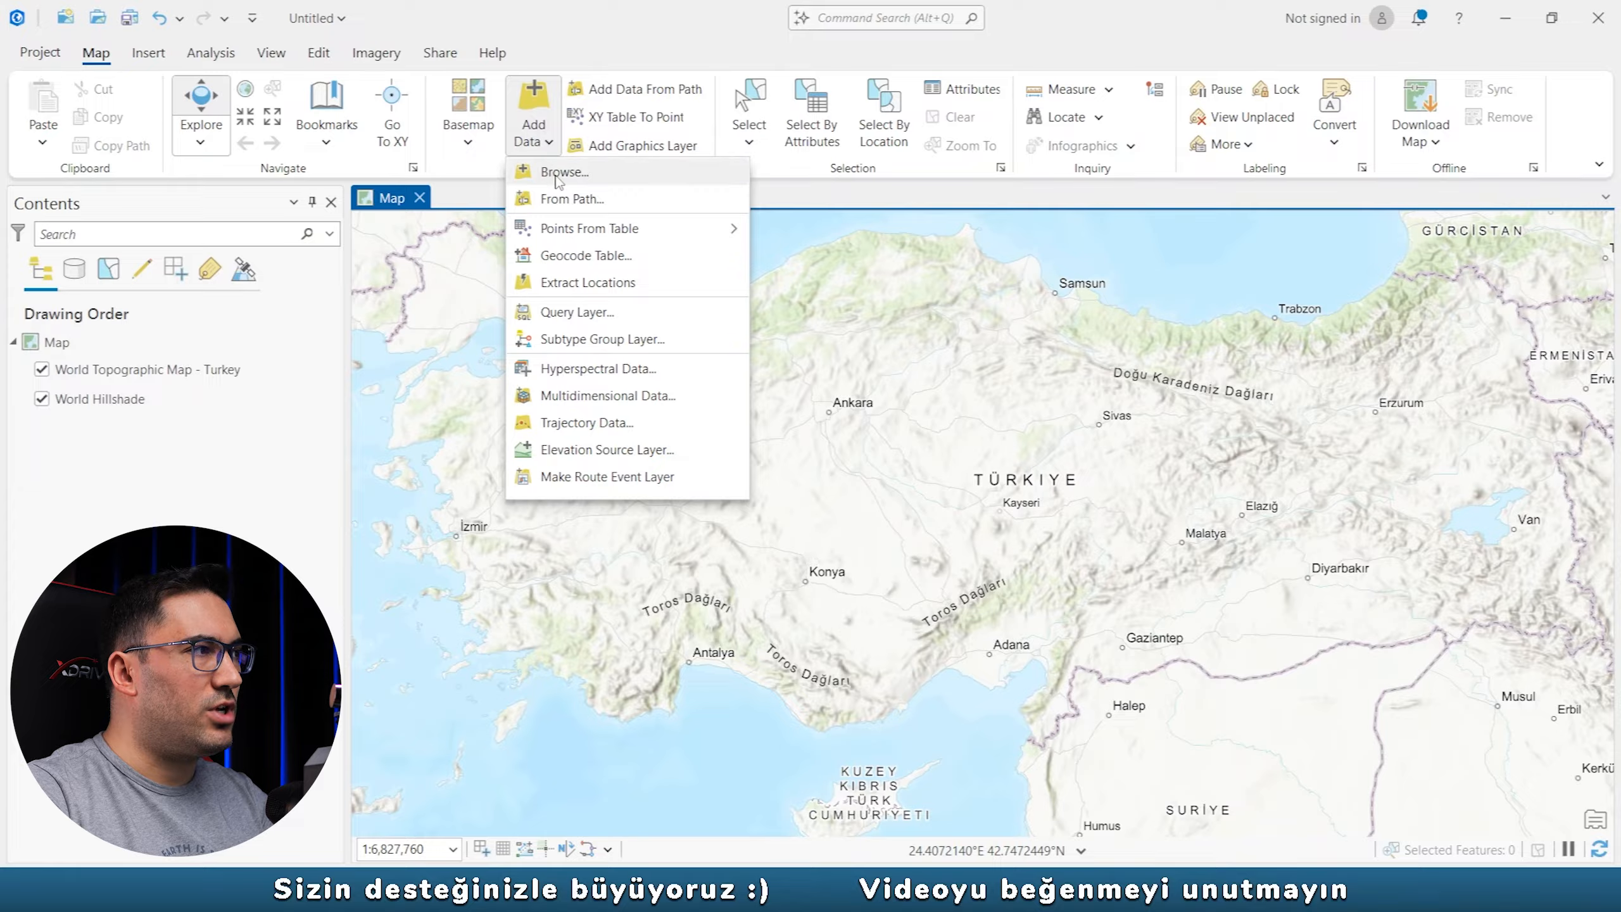
click(575, 174)
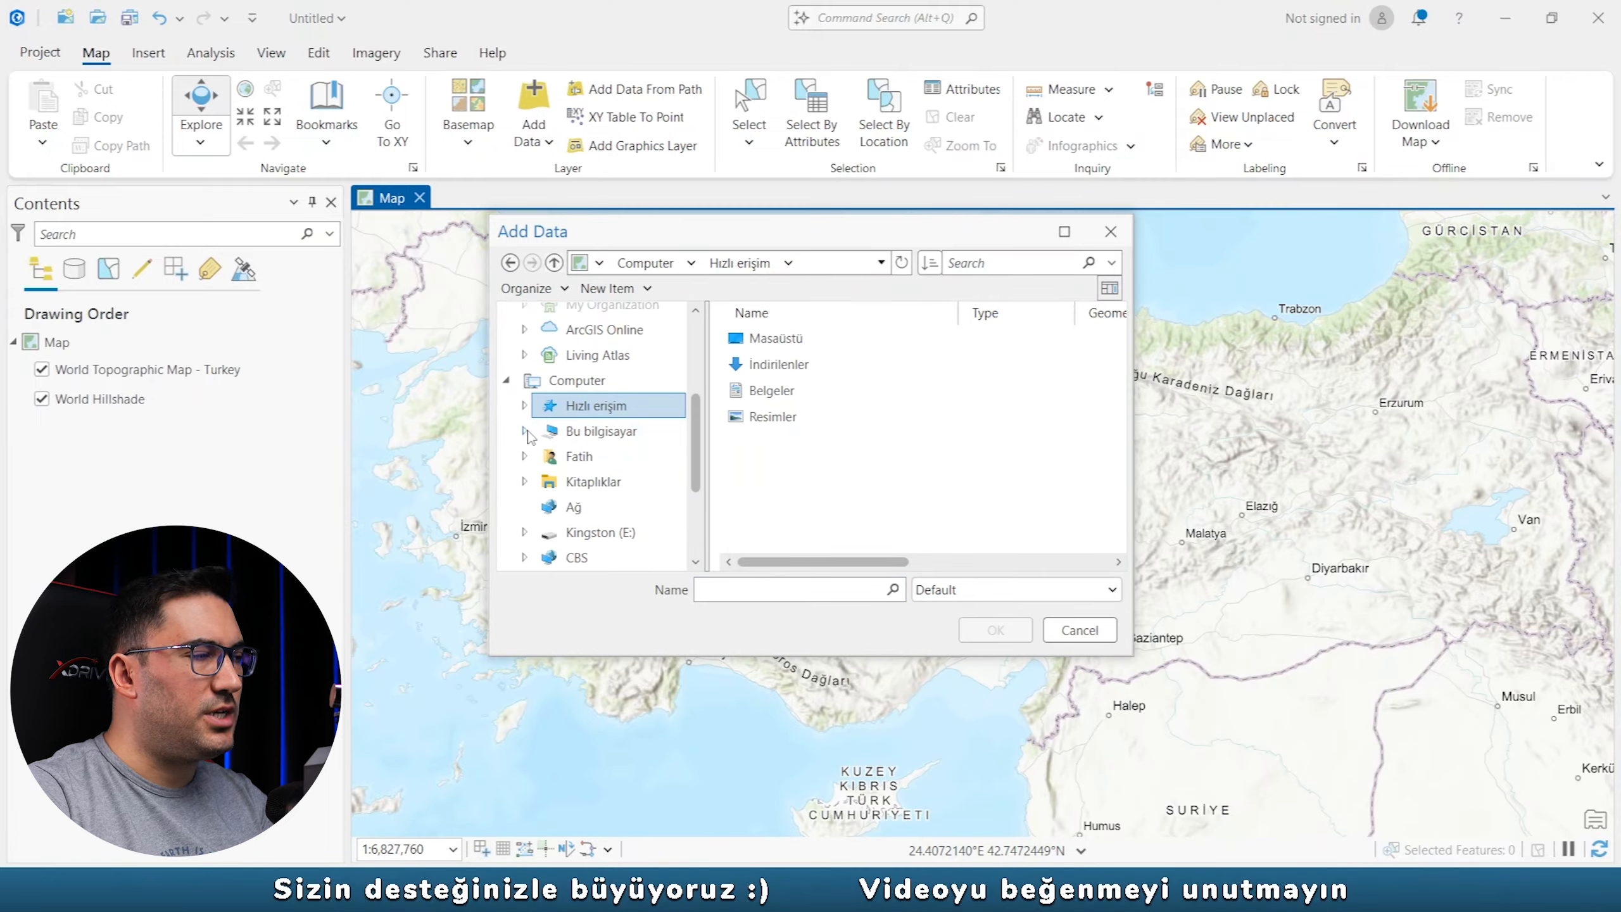
click(526, 432)
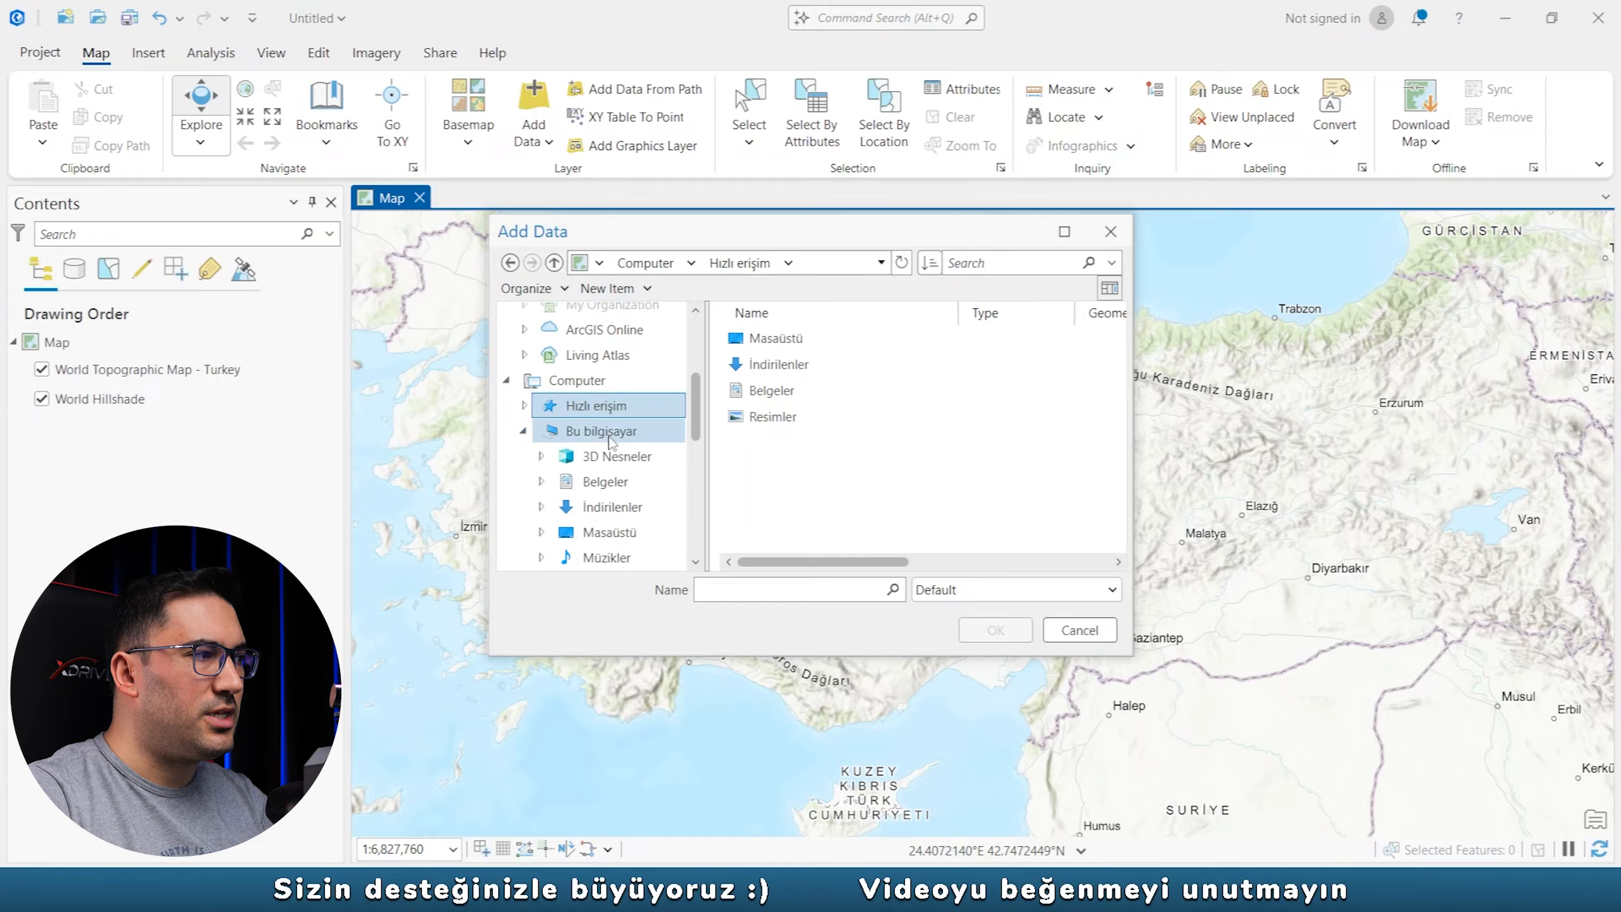
click(612, 533)
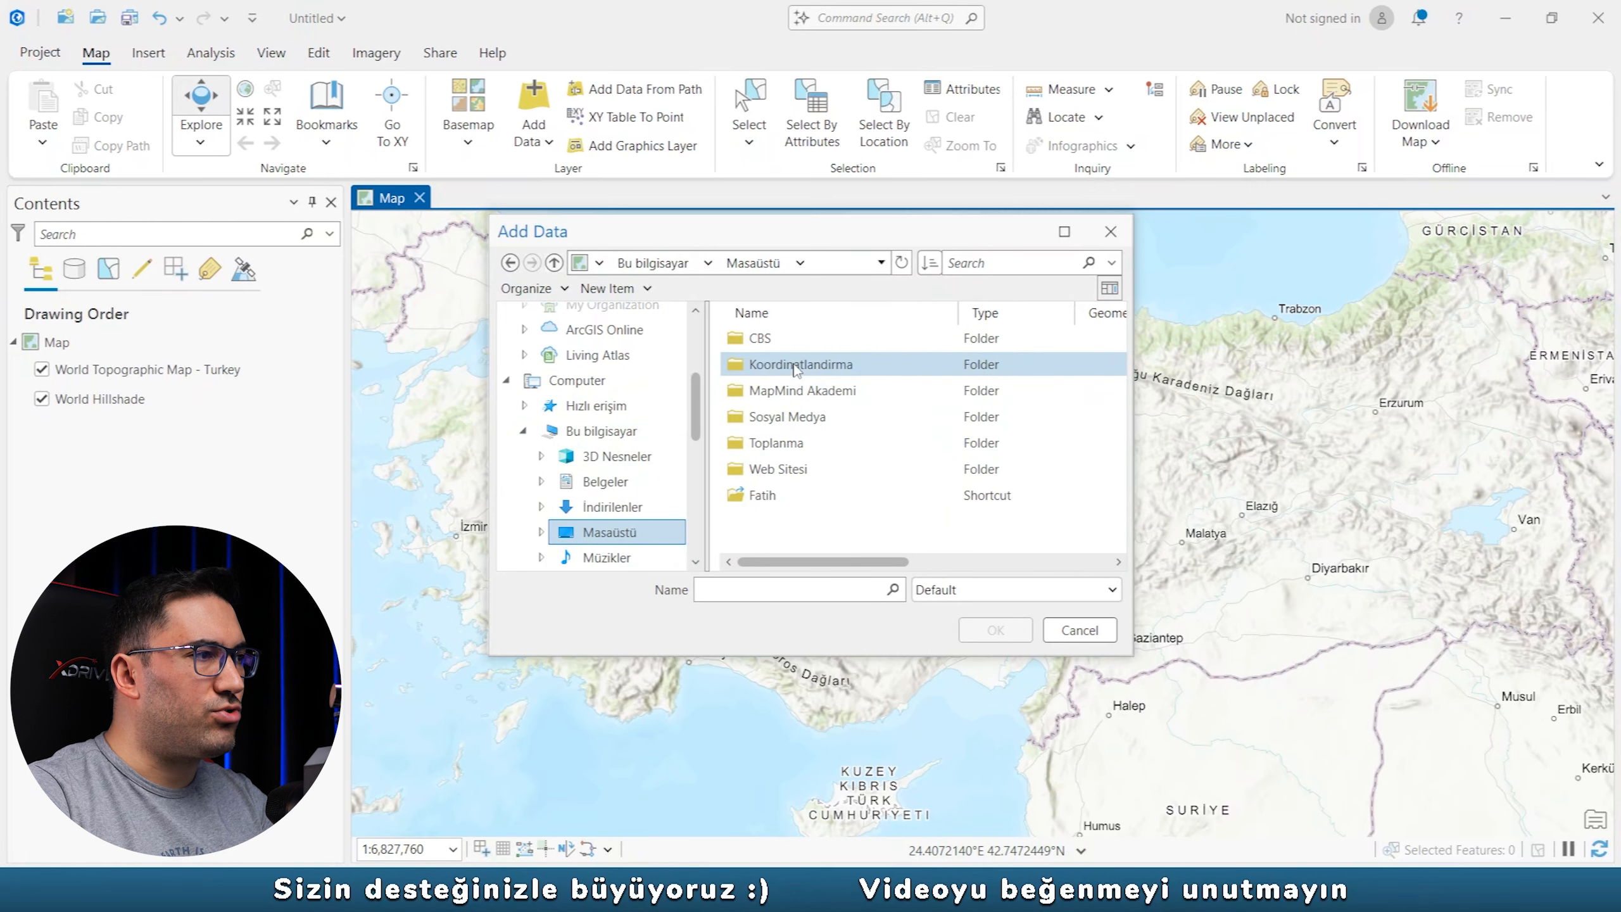
double_click(791, 362)
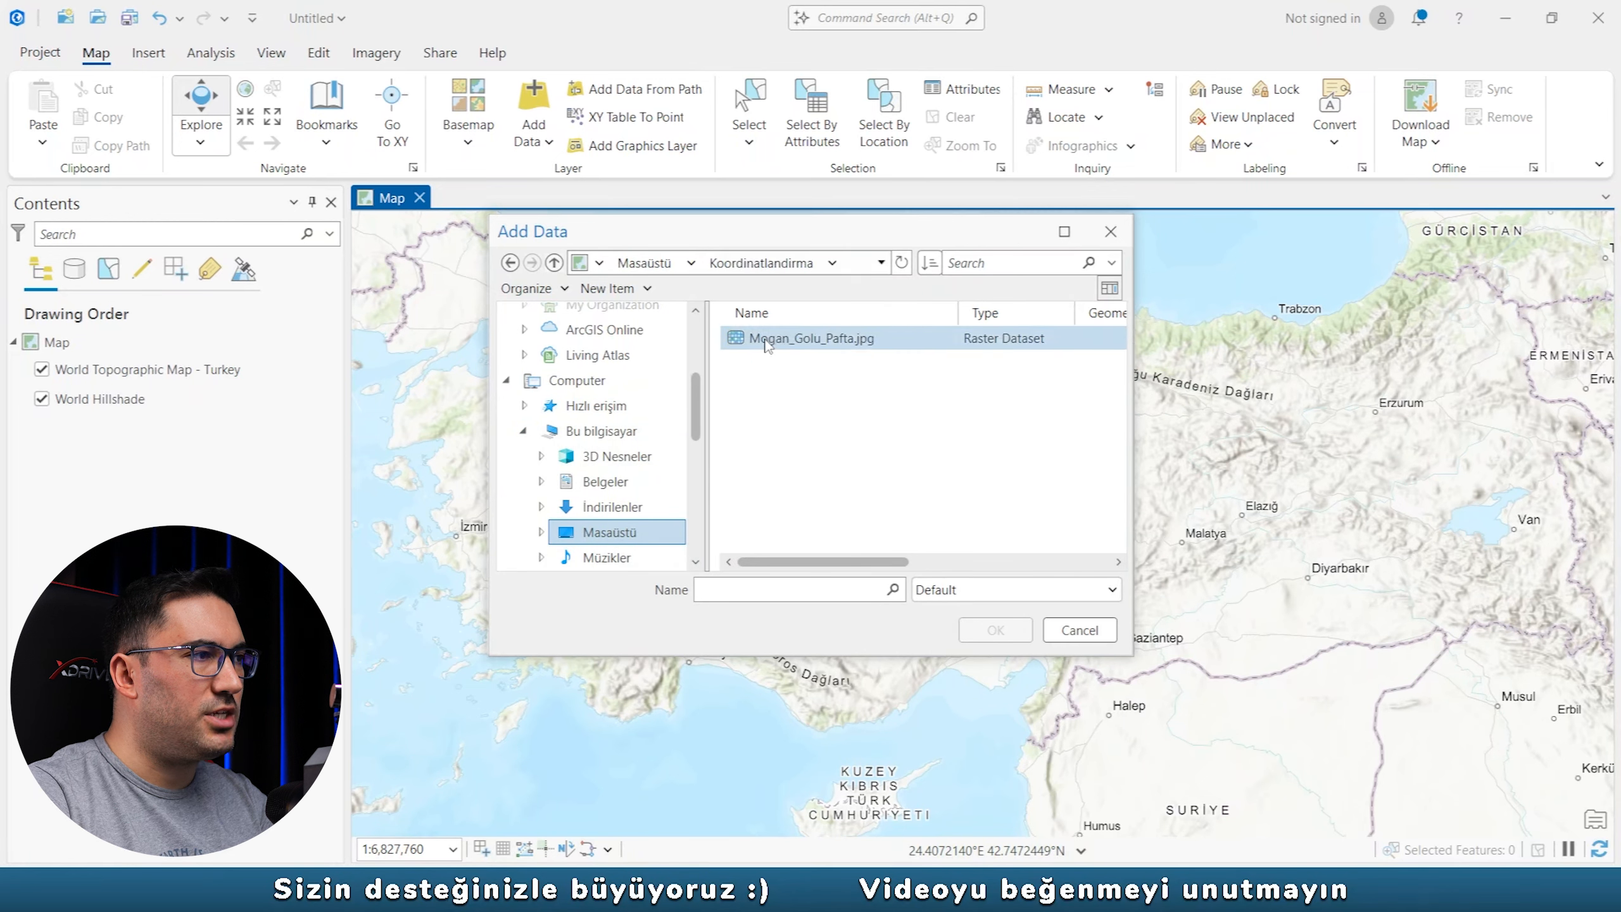
click(802, 338)
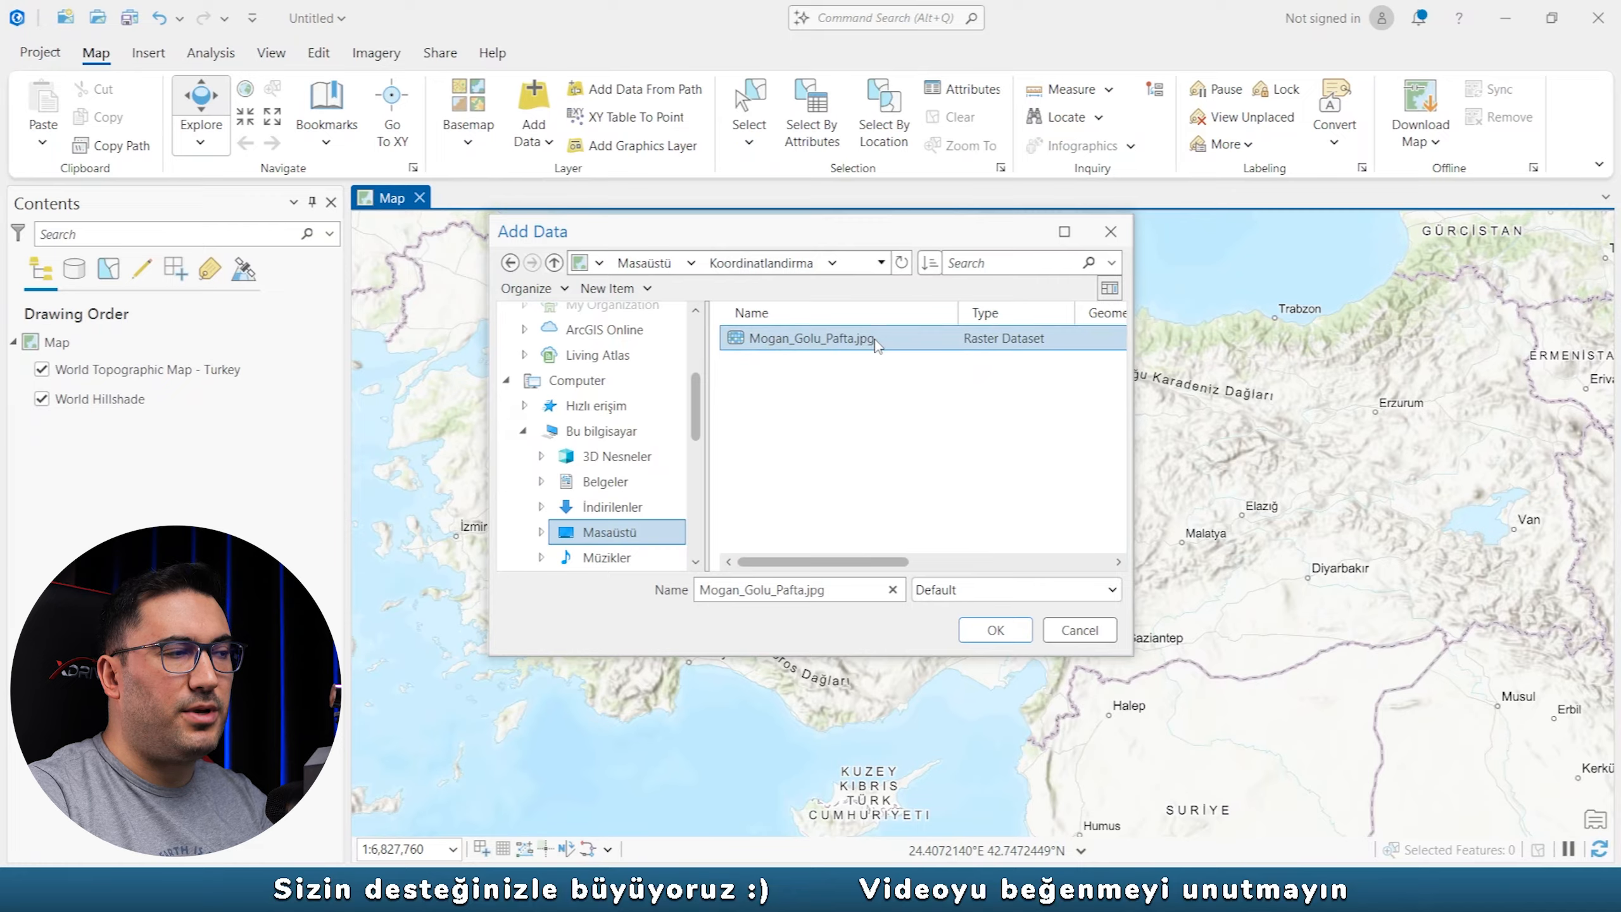
click(995, 630)
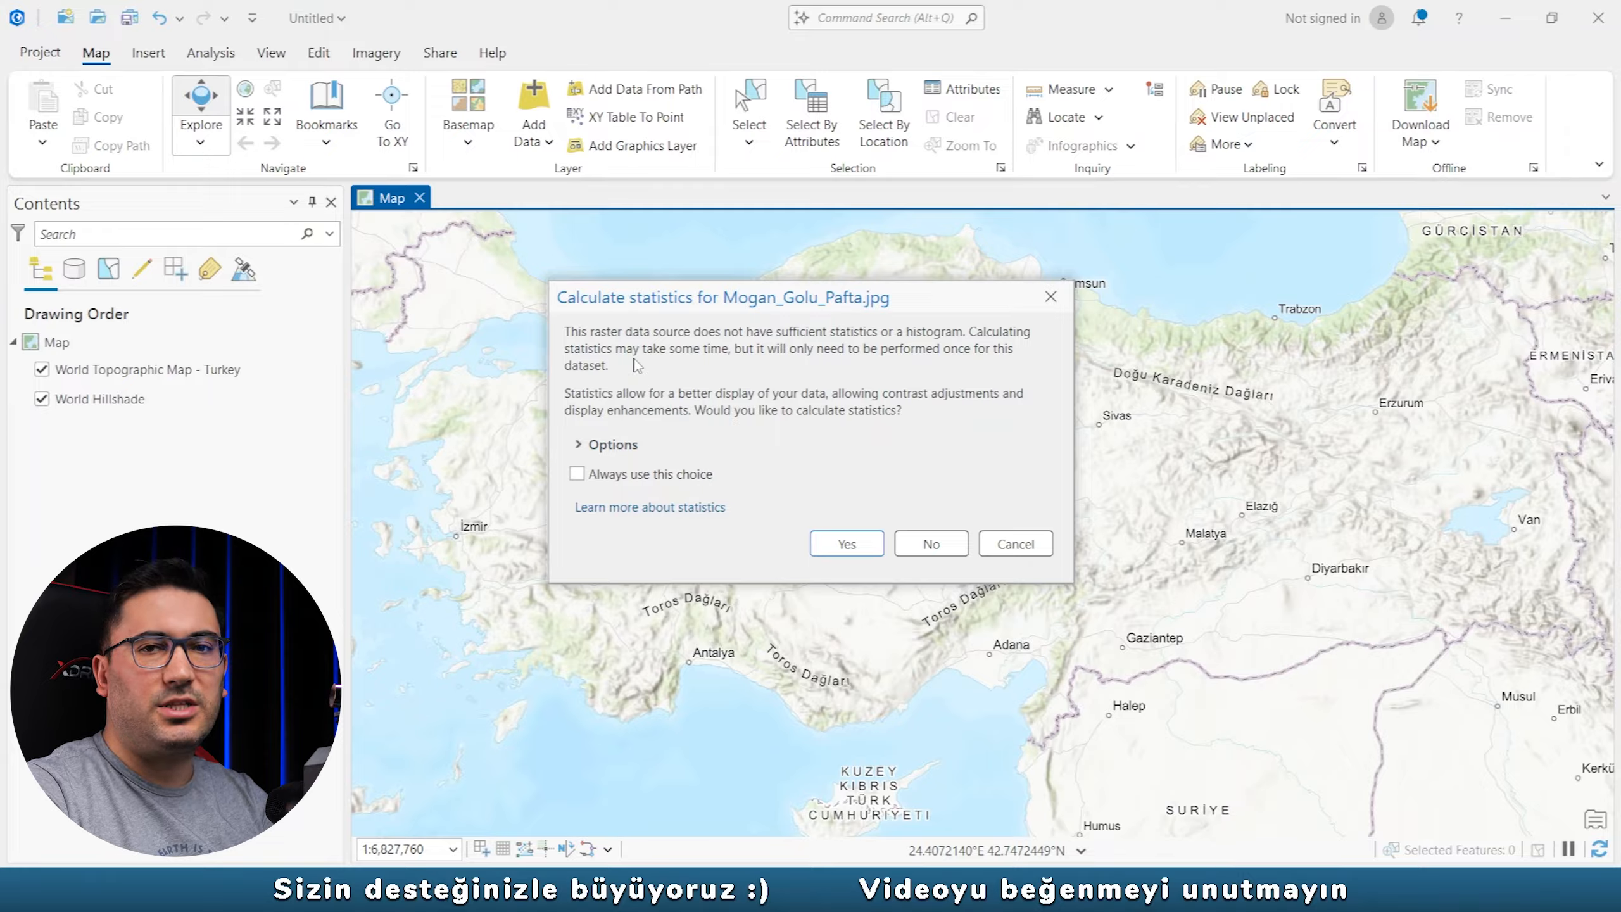
click(936, 544)
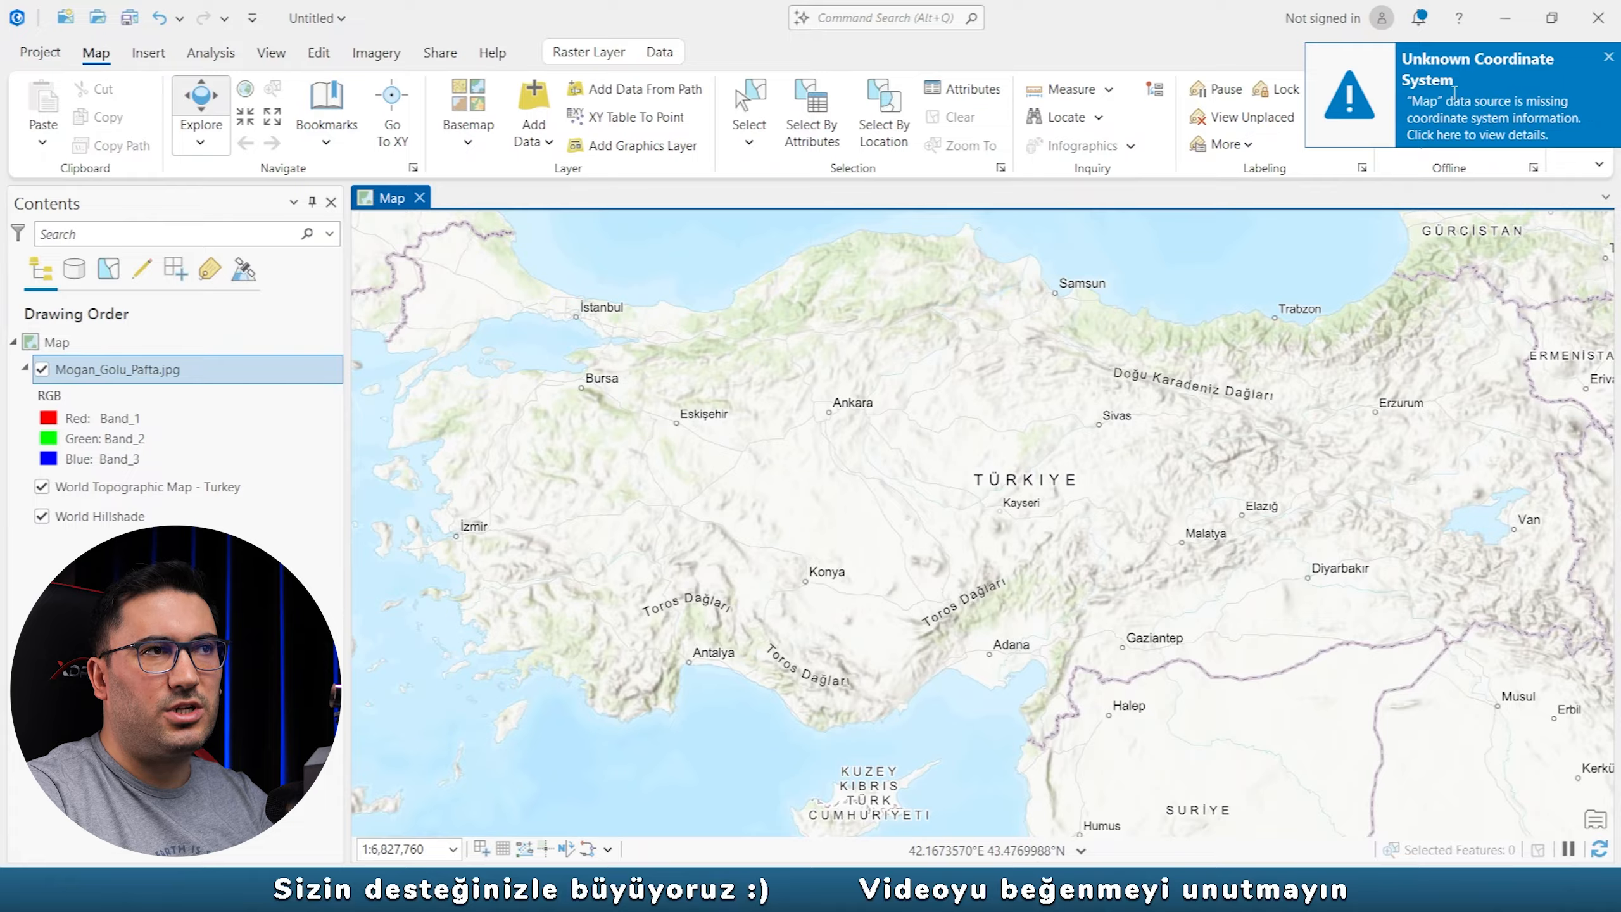
click(1608, 58)
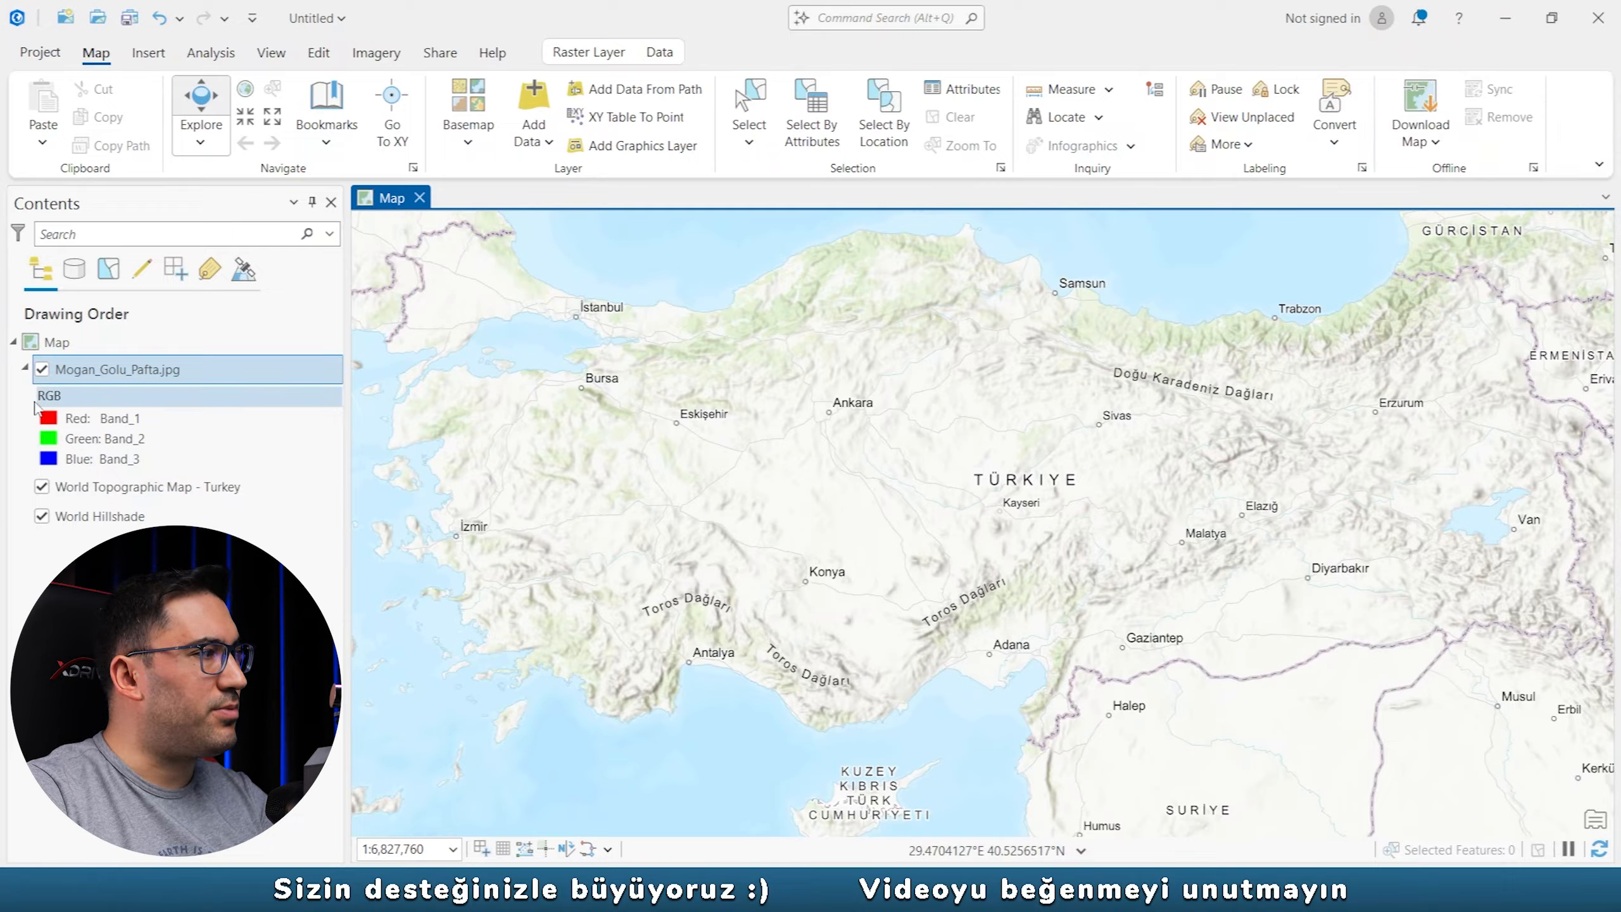
Zoom to the Mogan_Golu_Pafta.jpg layer, compare its location on the world map with Türkiye, and return to the layer's extent.
right_click(90, 372)
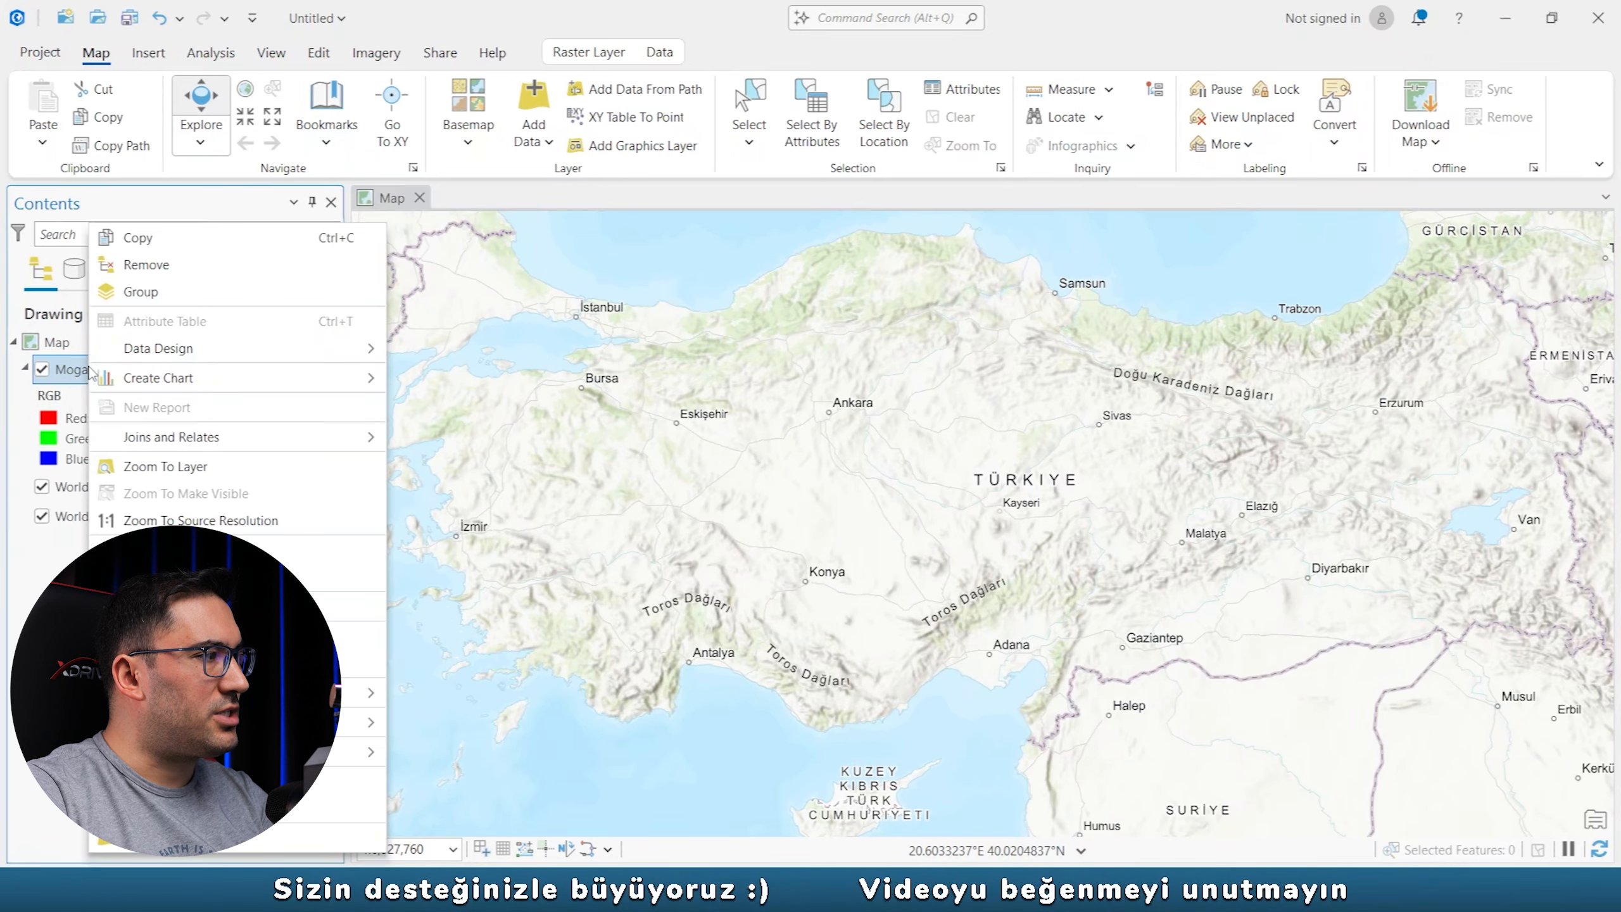
click(164, 467)
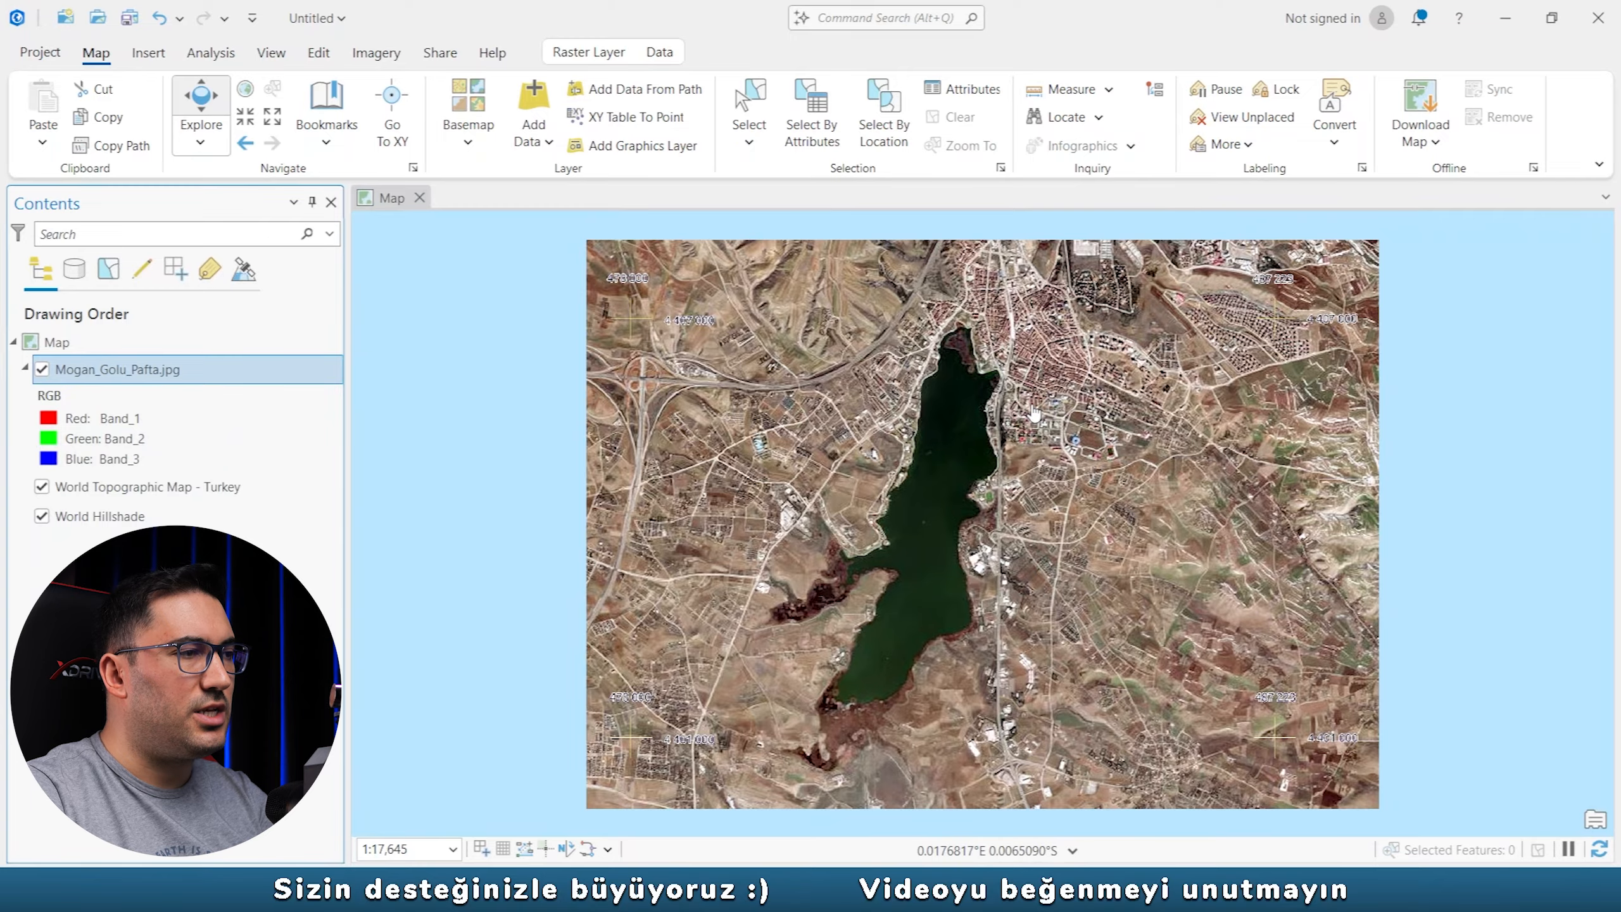
scroll(1020, 427, down, 10)
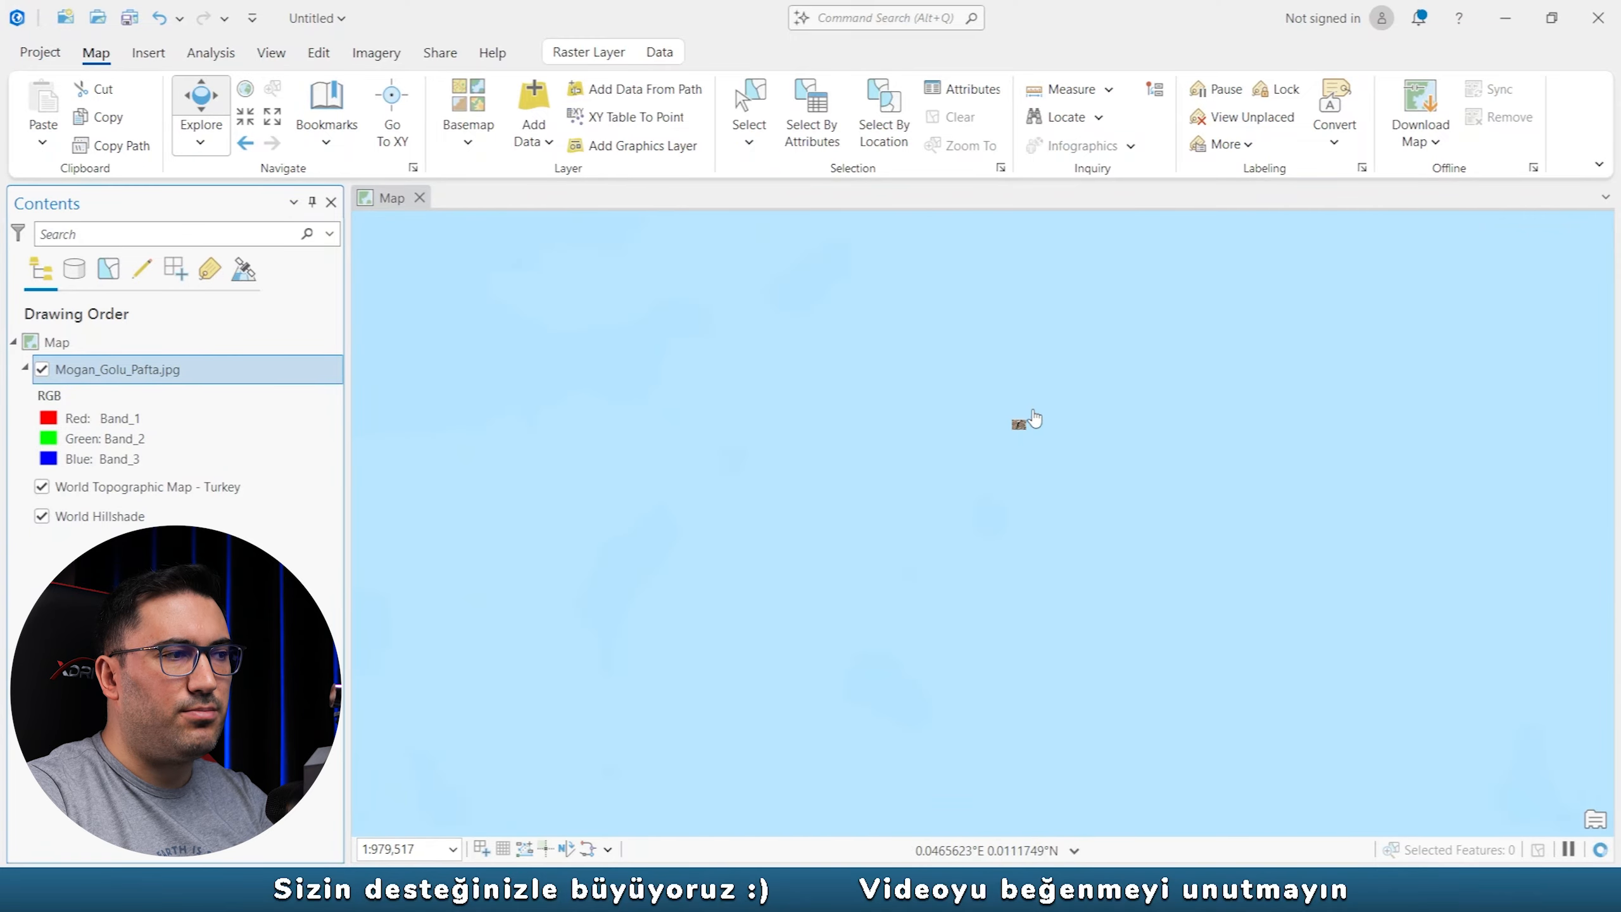
scroll(1024, 433, down, 3)
scroll(1027, 434, down, 8)
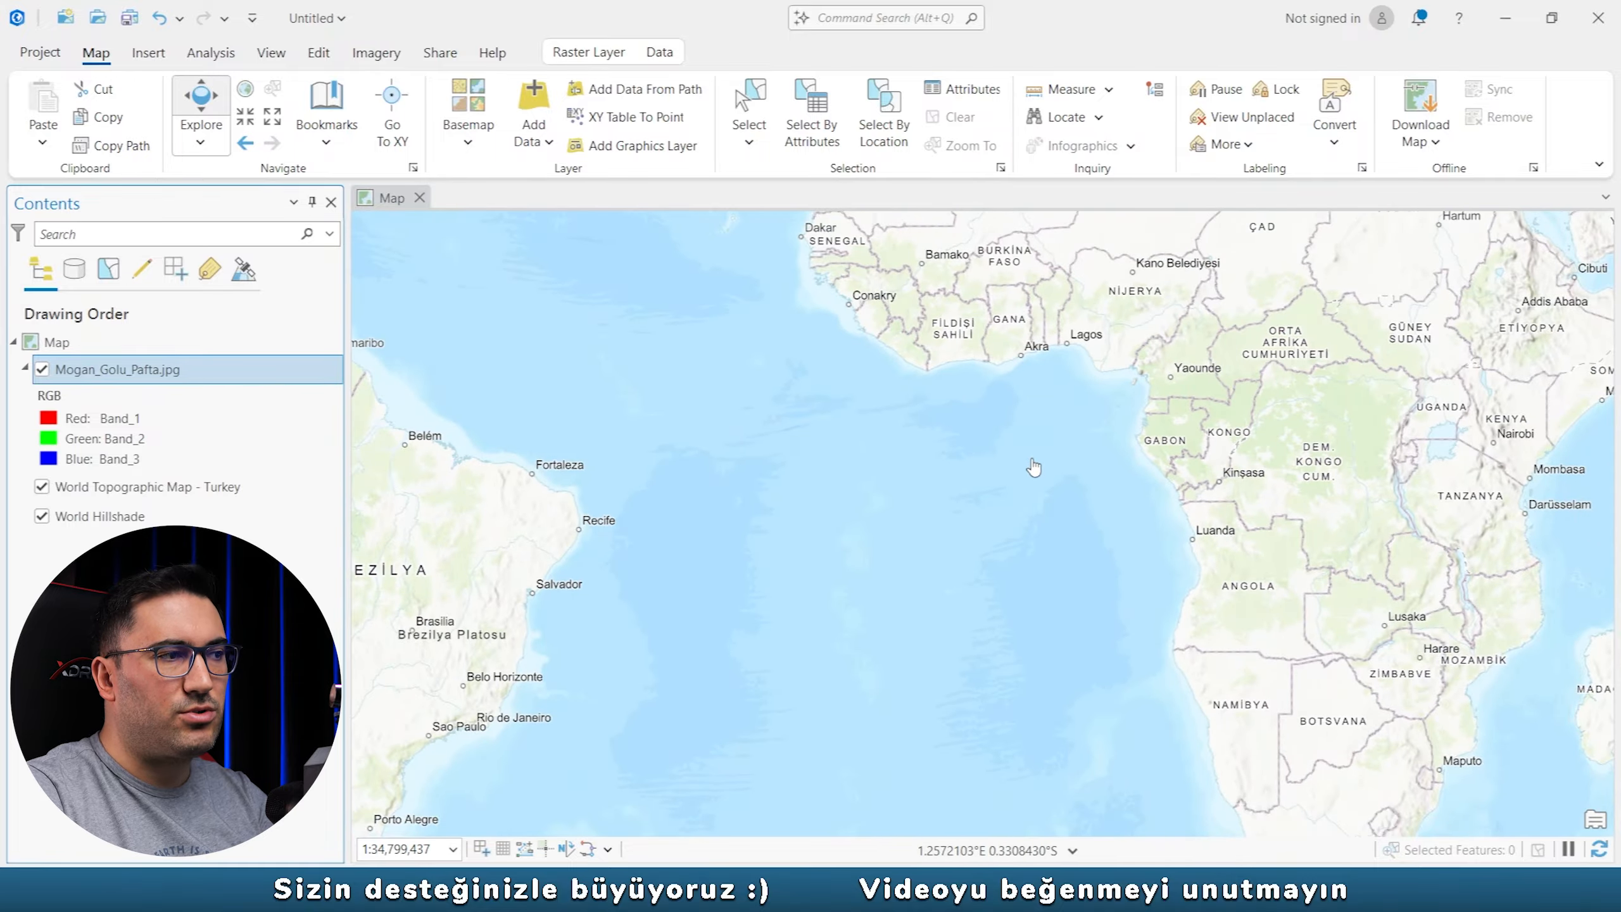
drag(1029, 464, 879, 660)
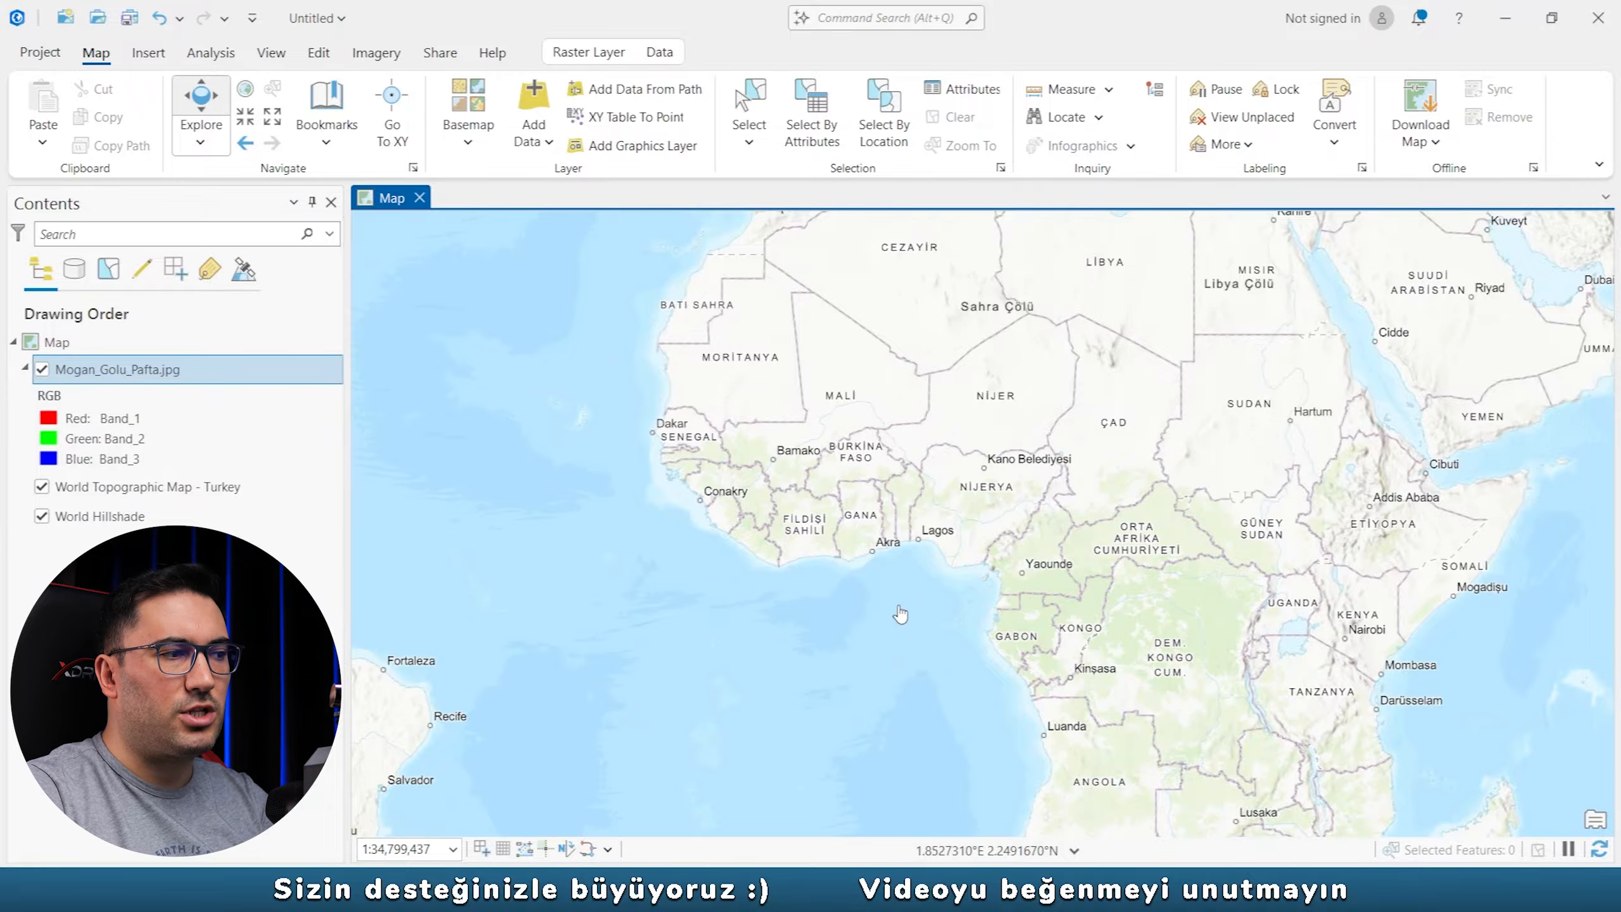
drag(911, 629, 758, 715)
drag(995, 424, 749, 736)
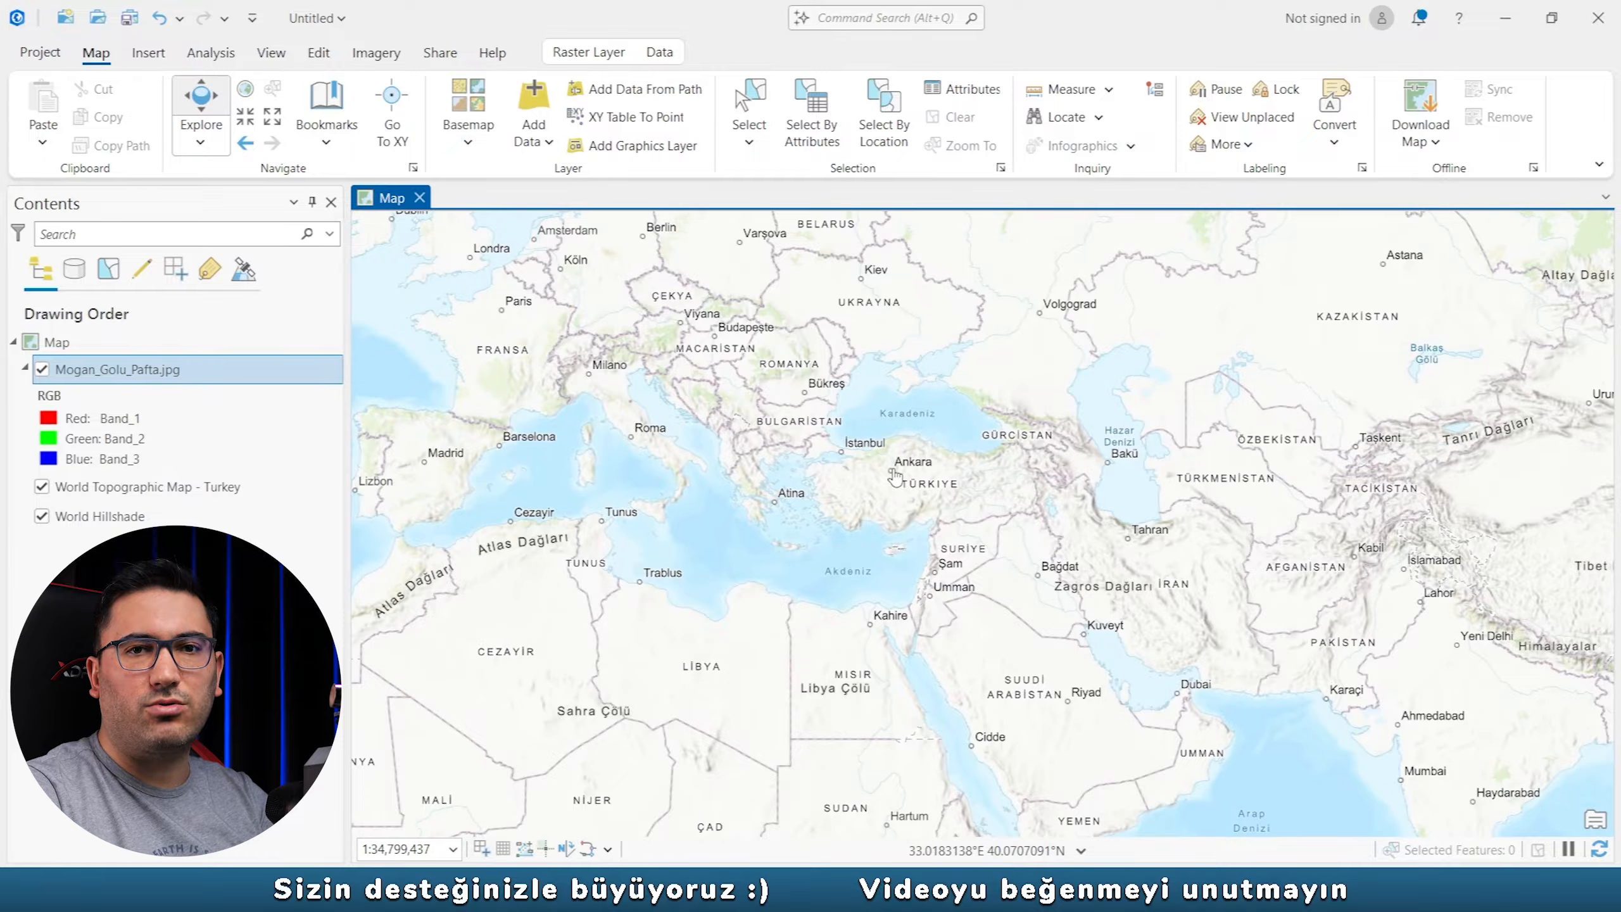
drag(847, 613, 1200, 270)
drag(818, 731, 823, 707)
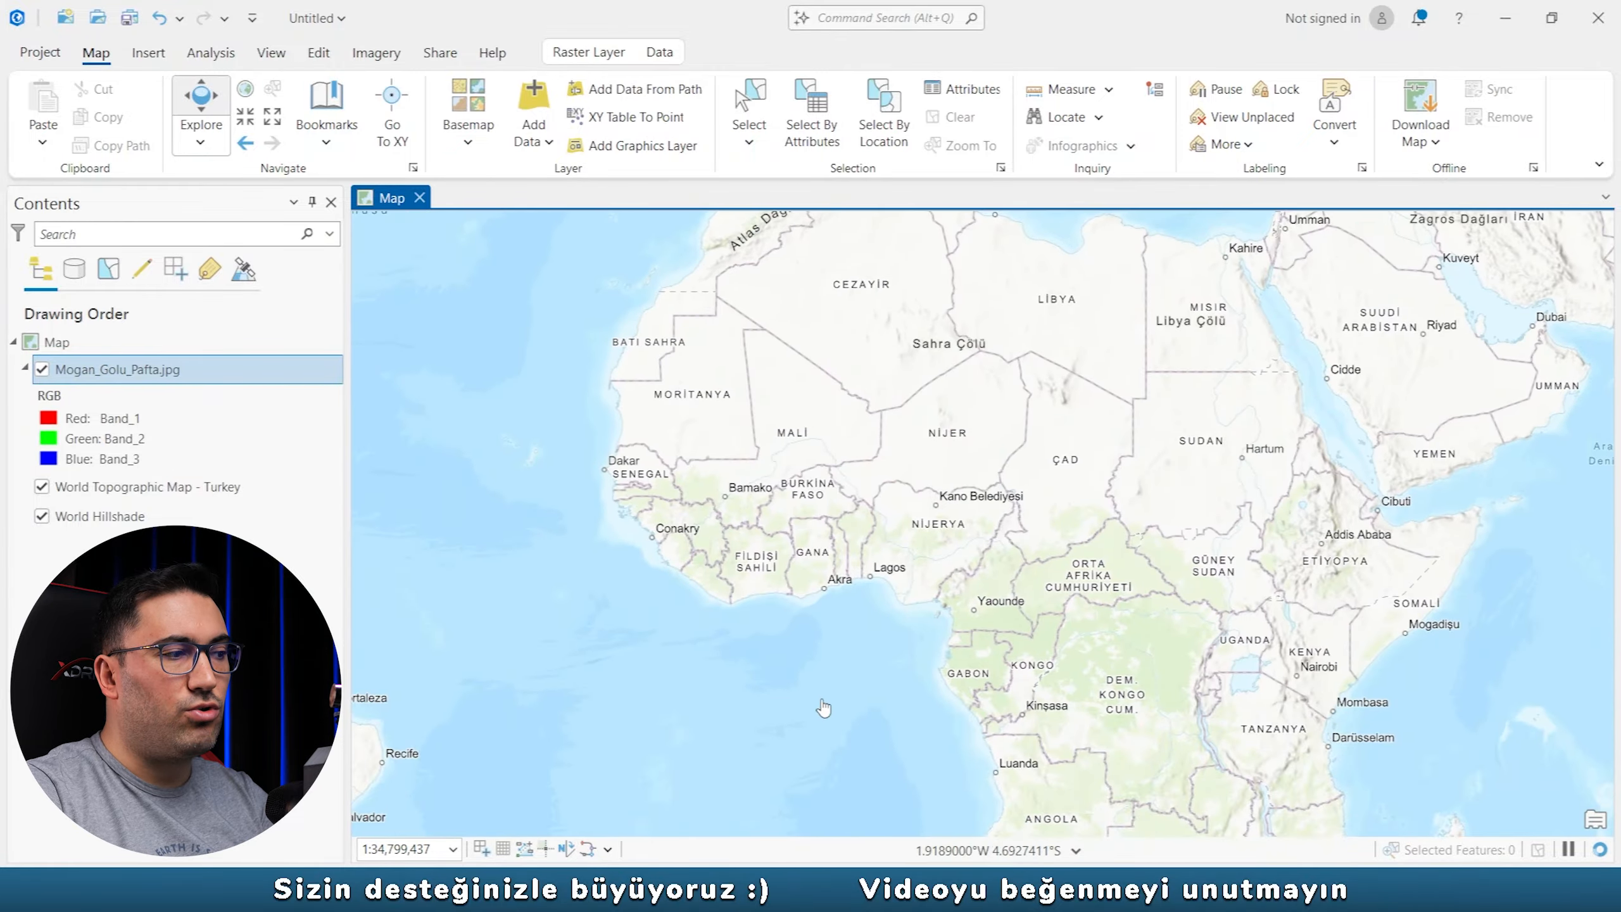
drag(1208, 243, 919, 665)
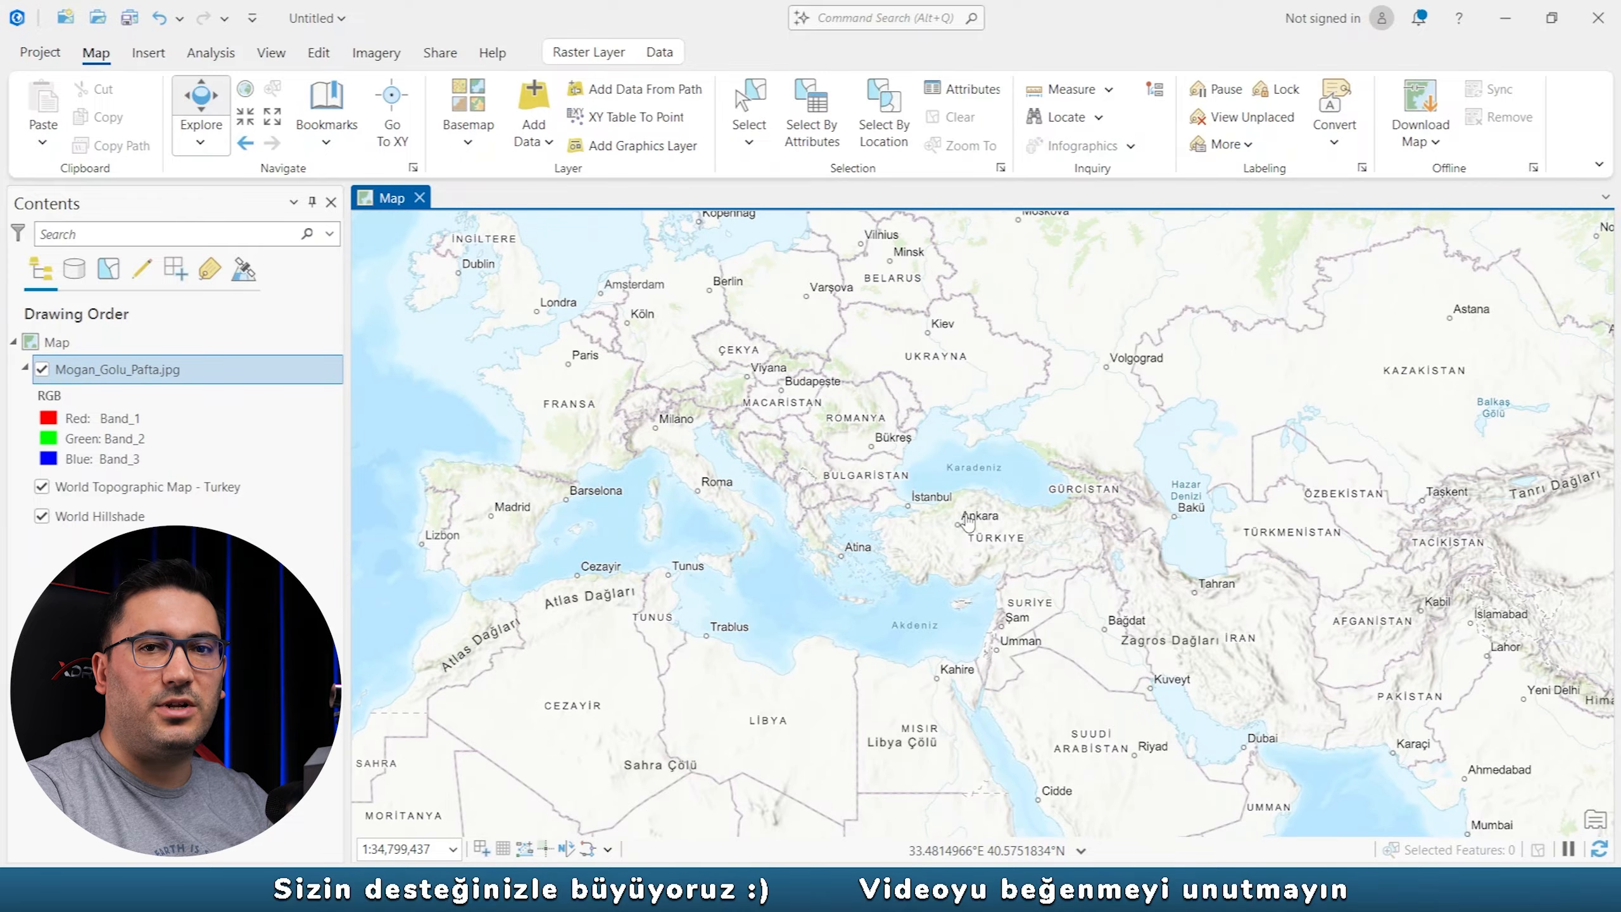
drag(948, 540, 1291, 54)
right_click(105, 370)
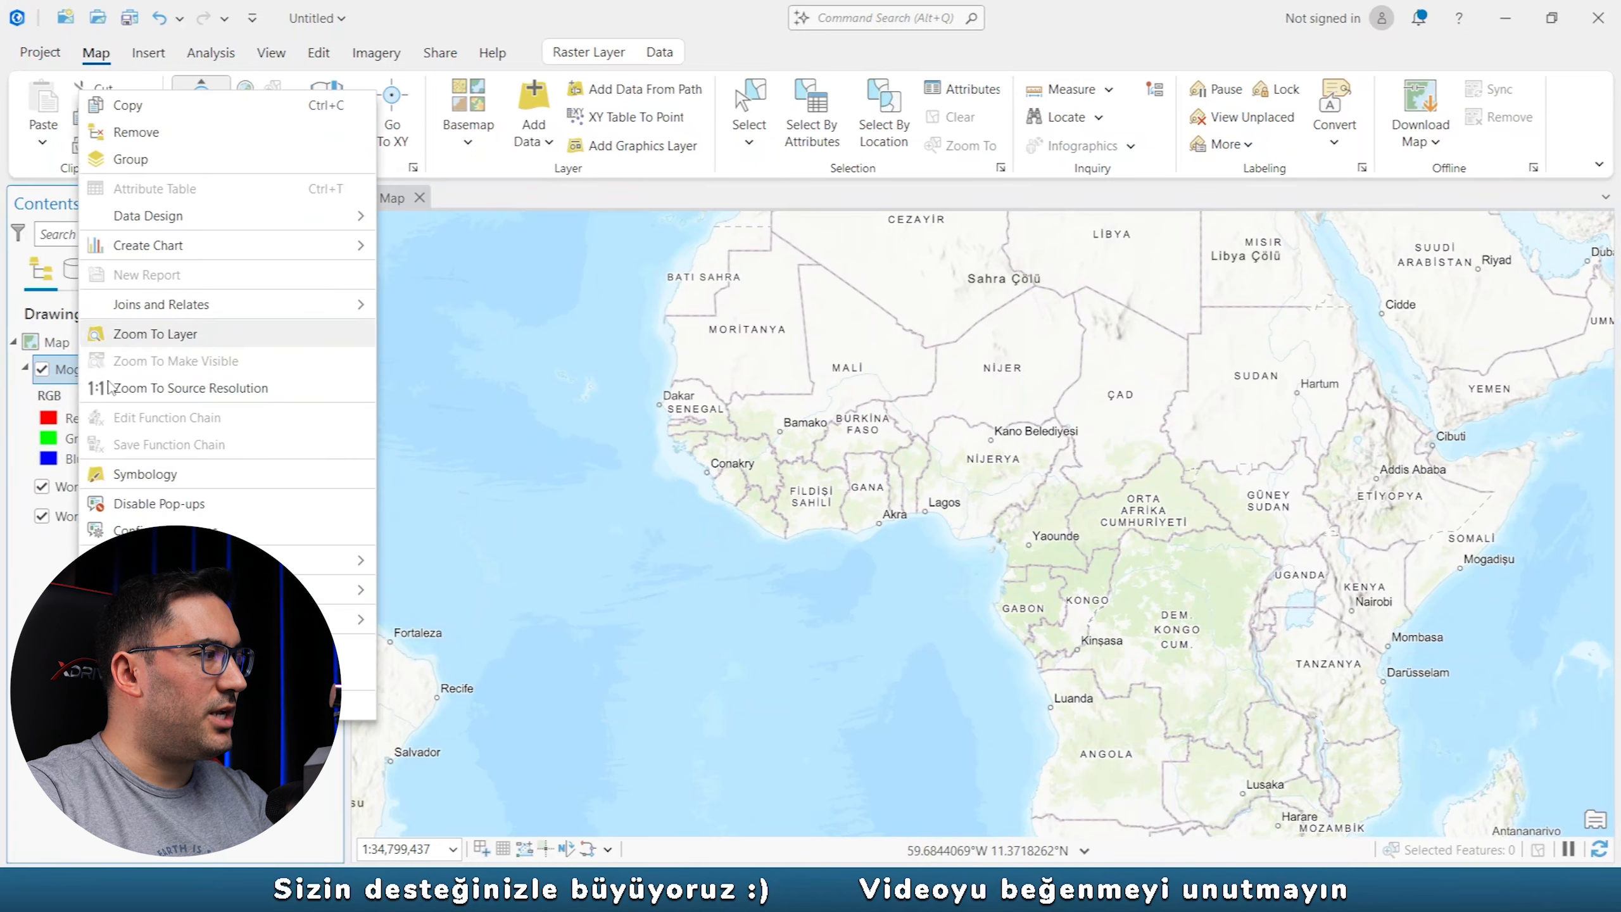
click(128, 333)
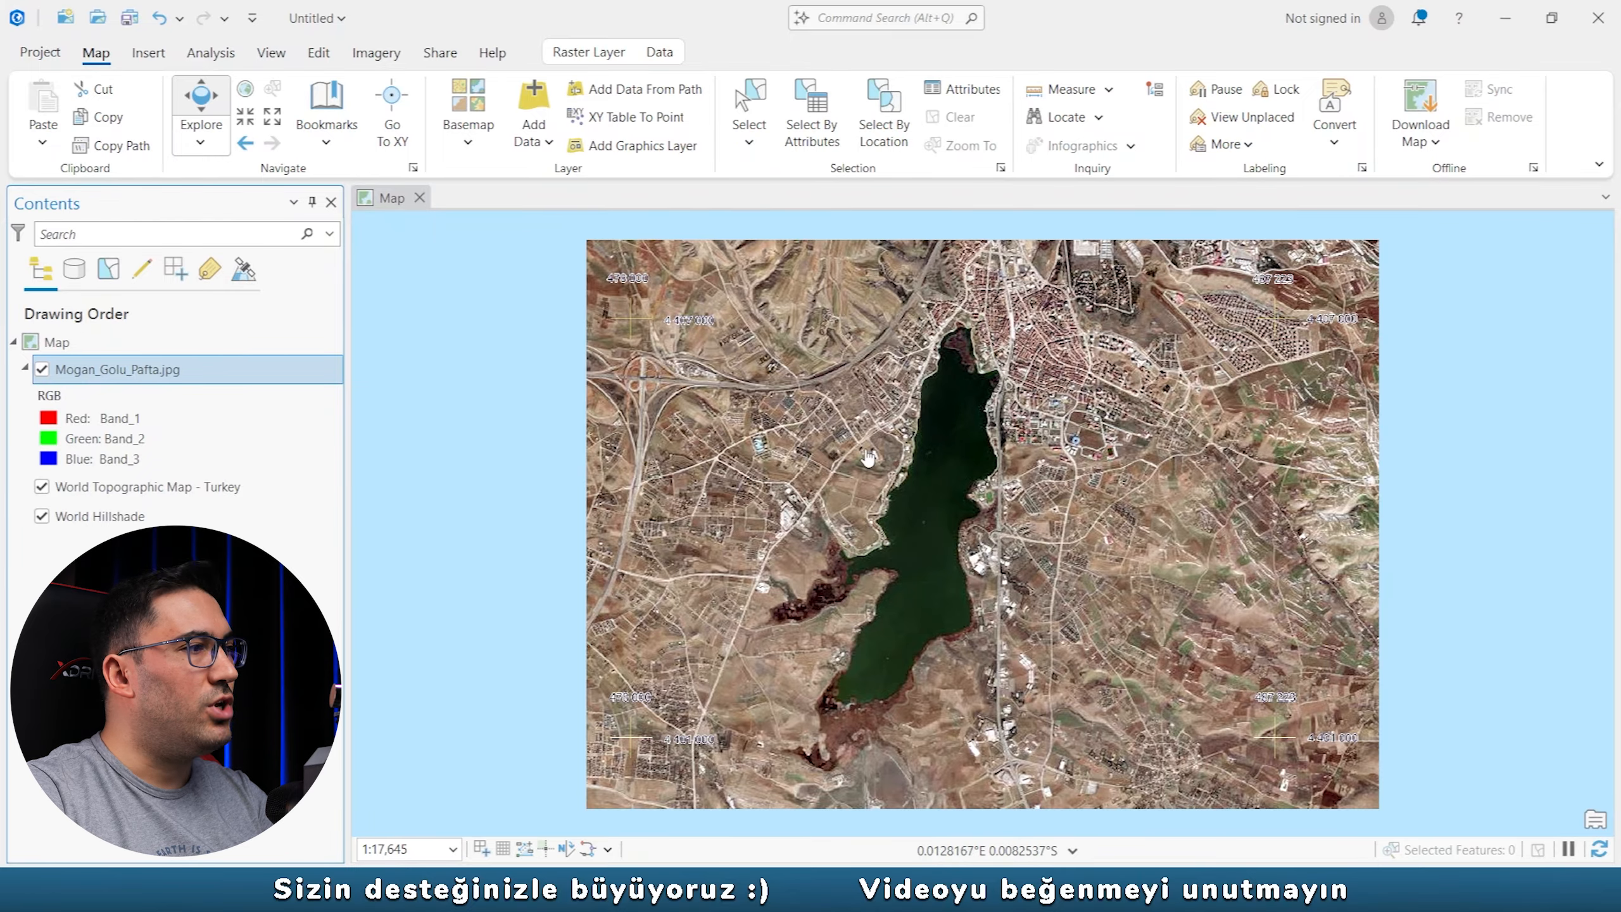
Open the map's coordinate system settings and search the available XY systems for ed 1950.
right_click(80, 344)
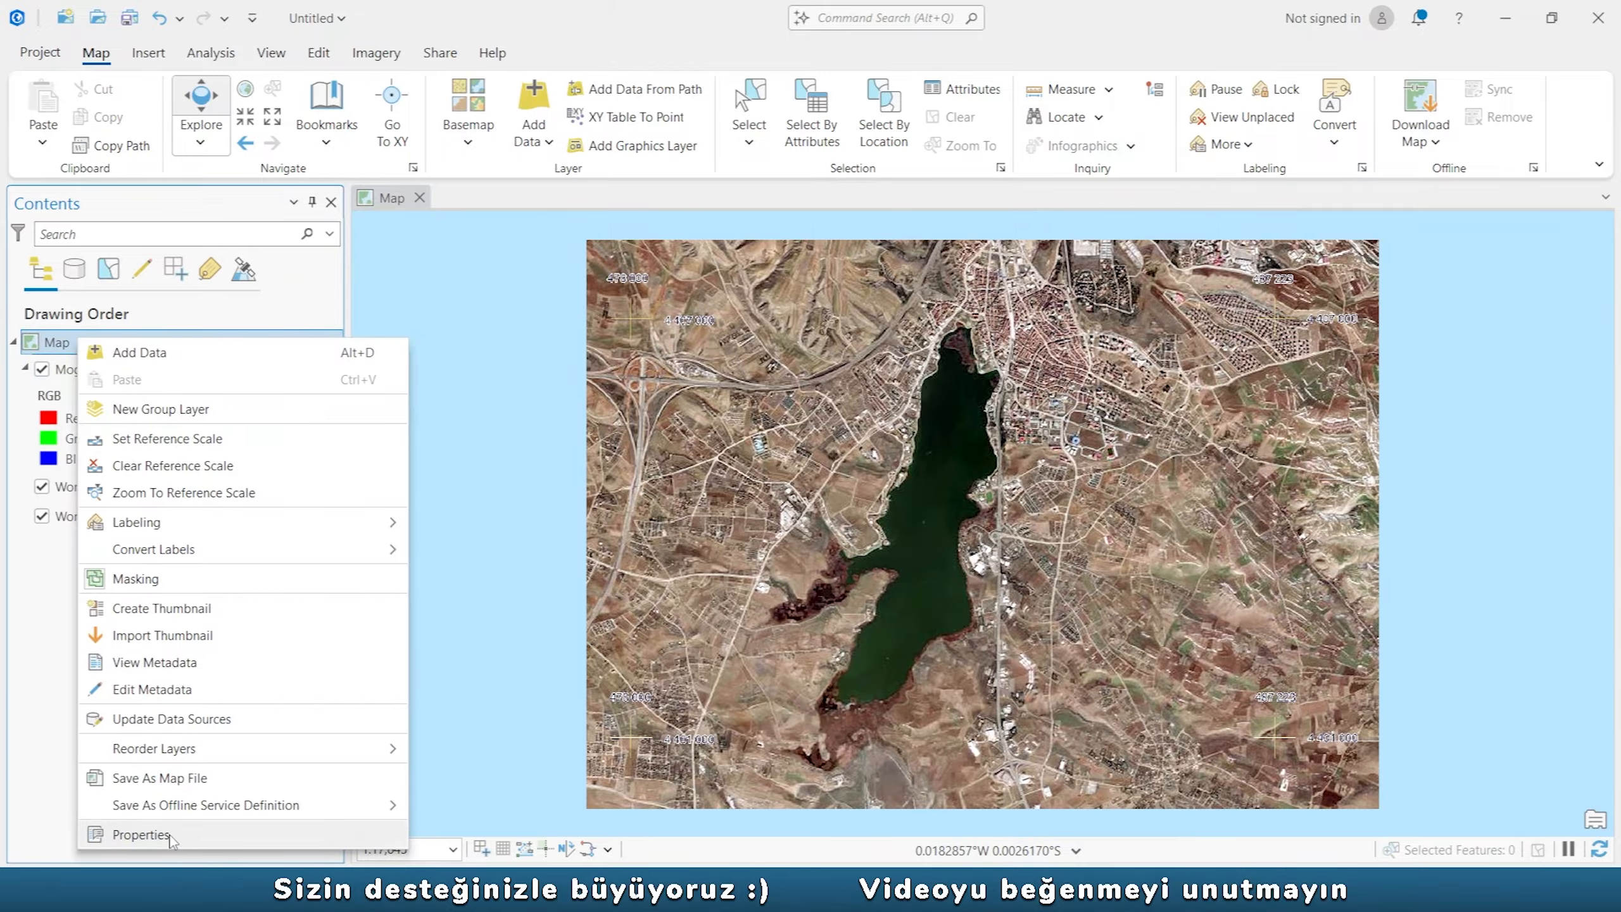
click(140, 835)
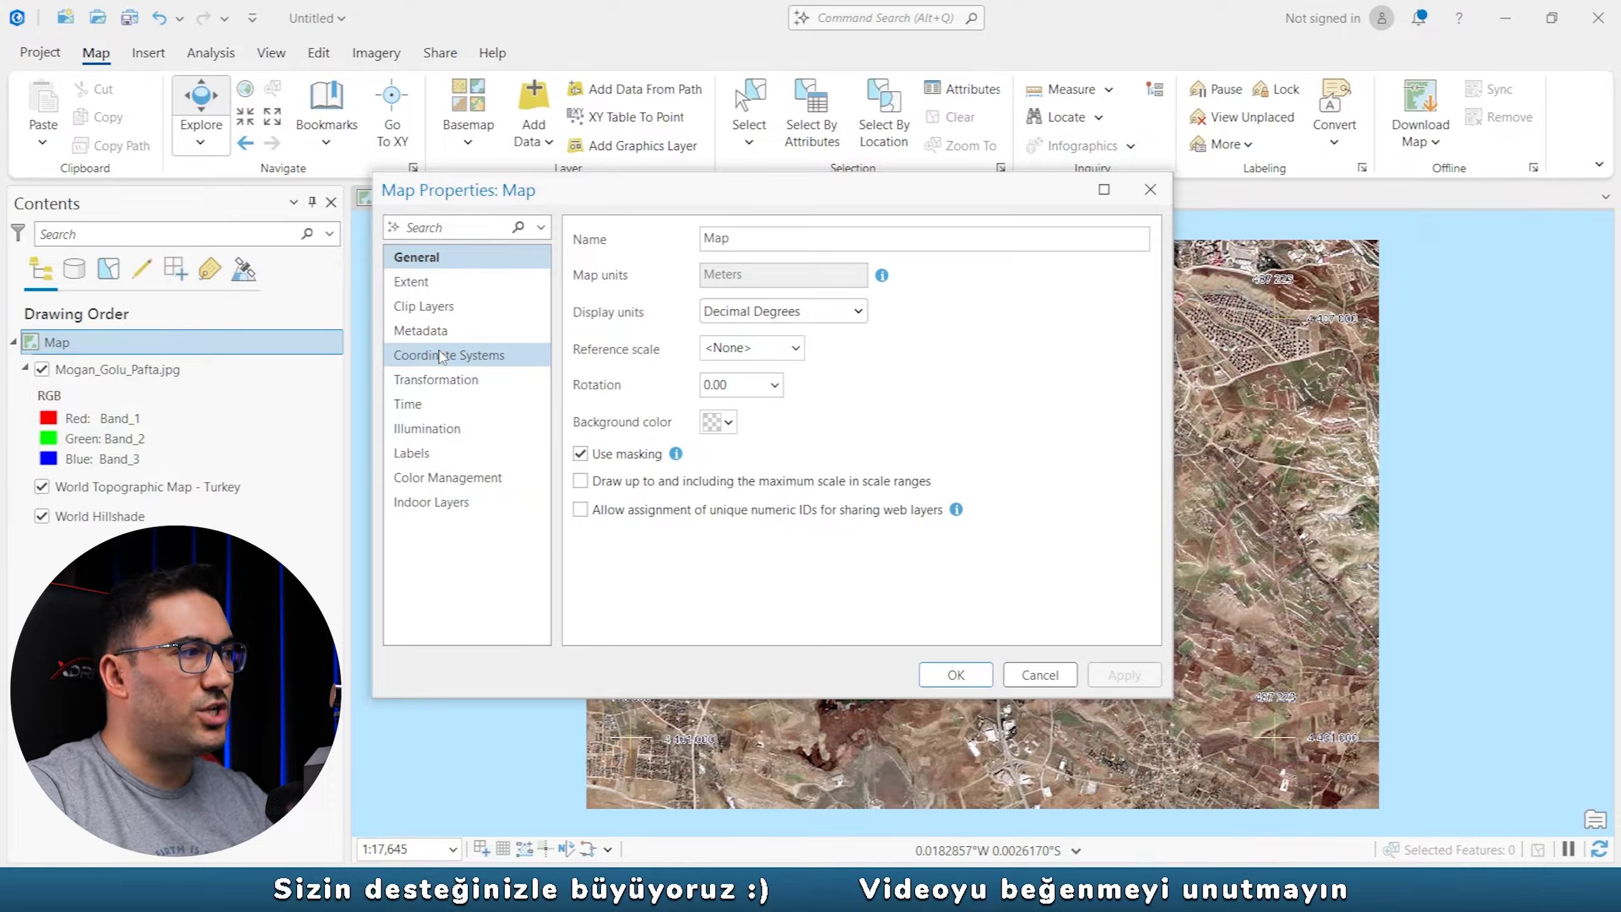
click(473, 362)
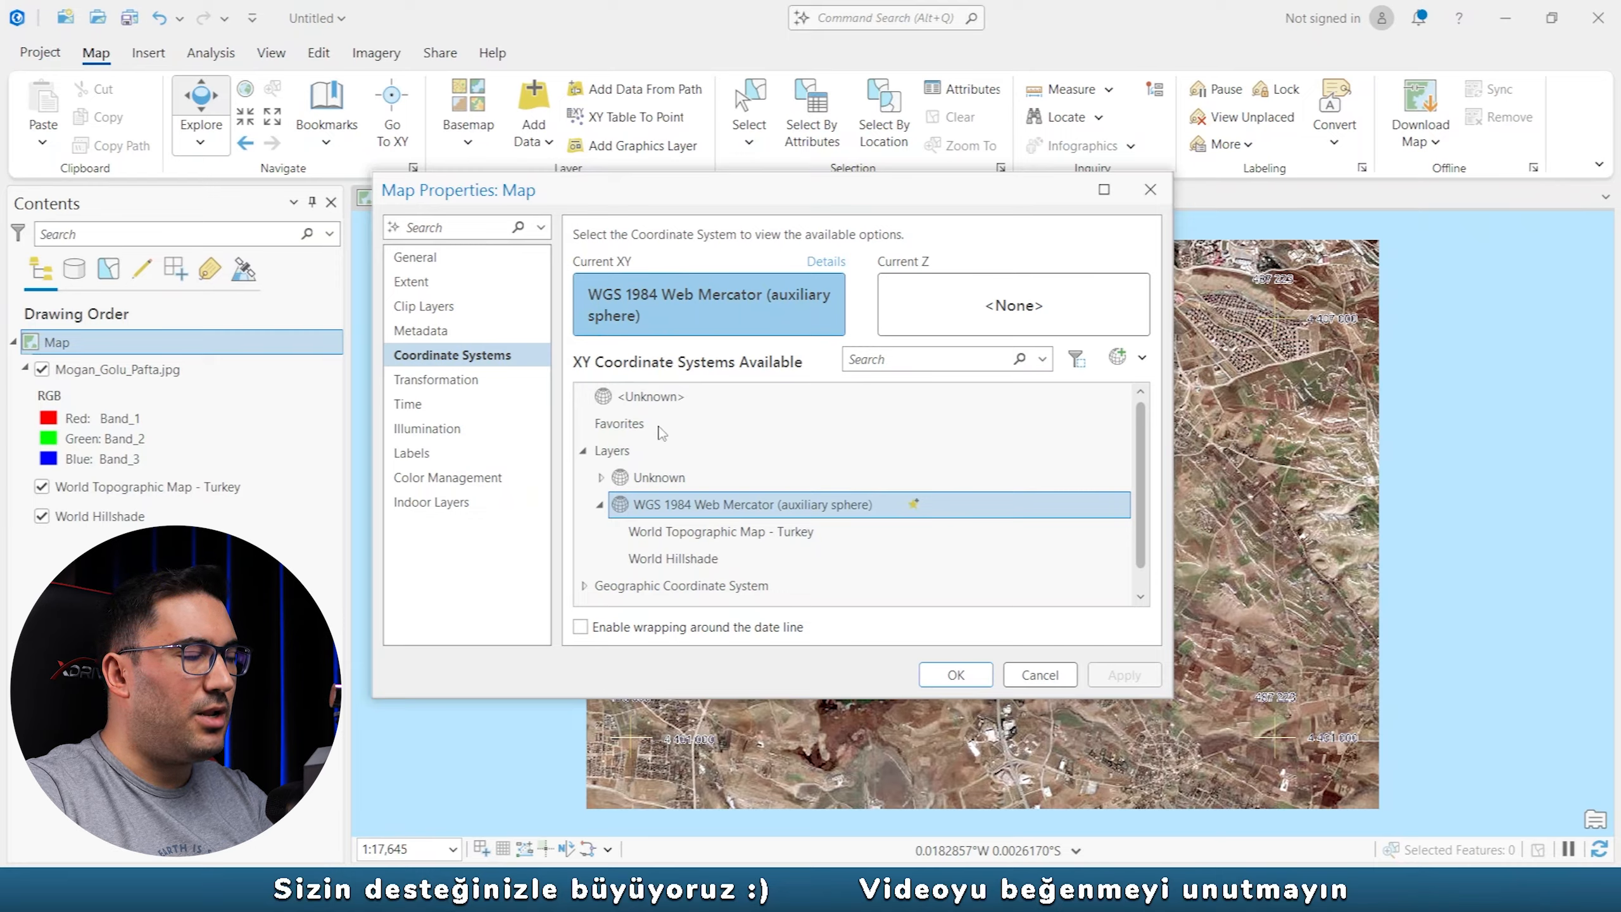
click(899, 359)
text(ed )
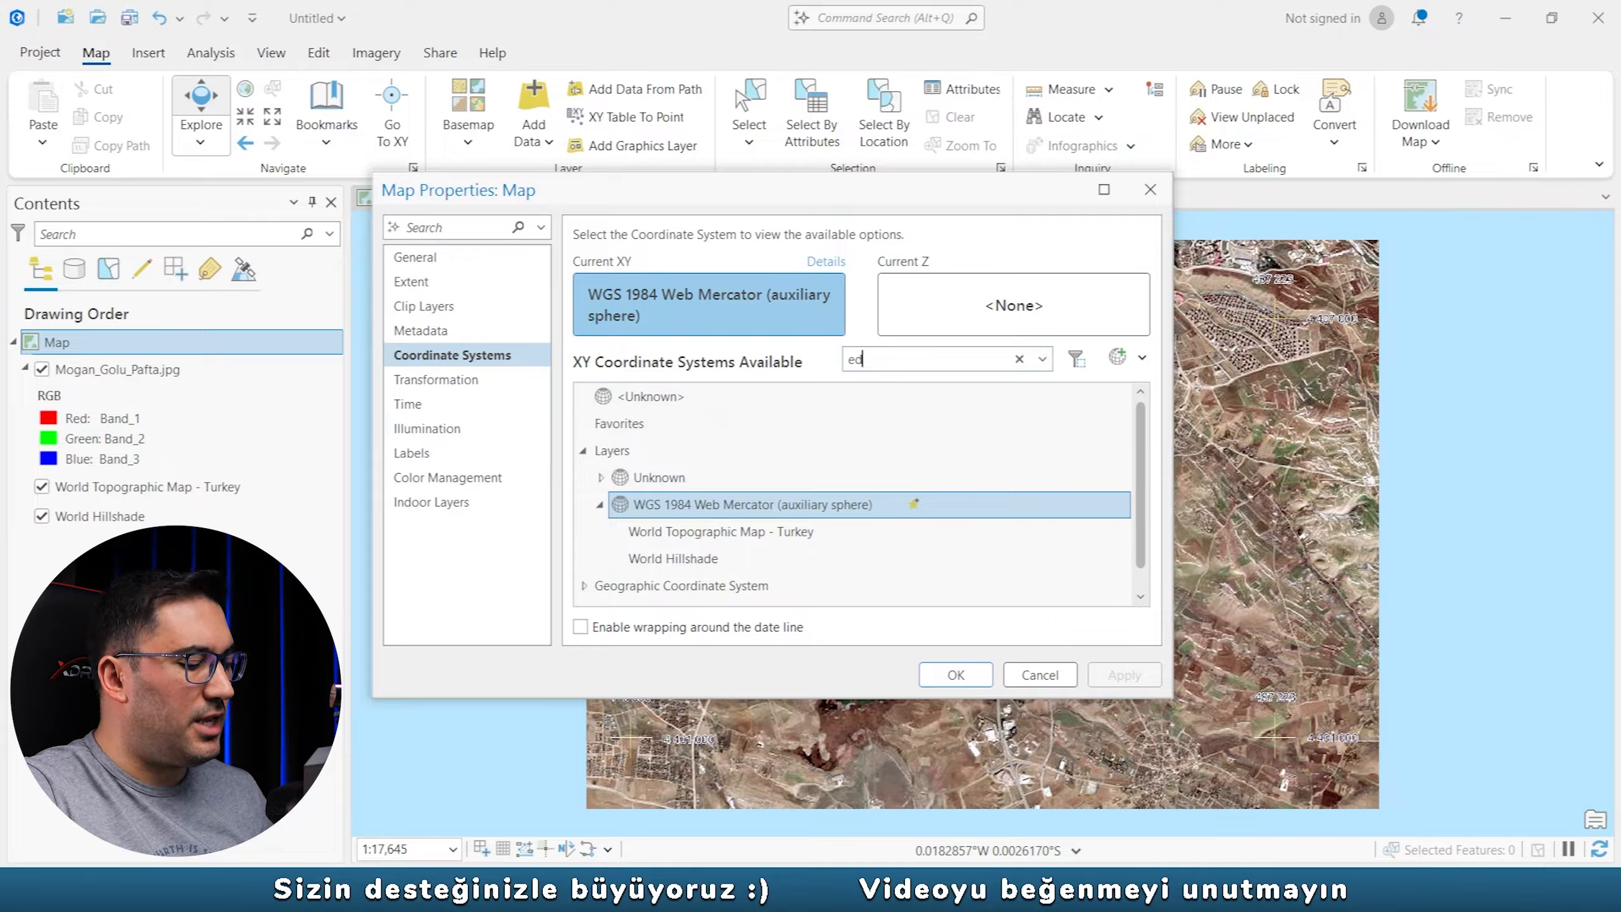
text(1950)
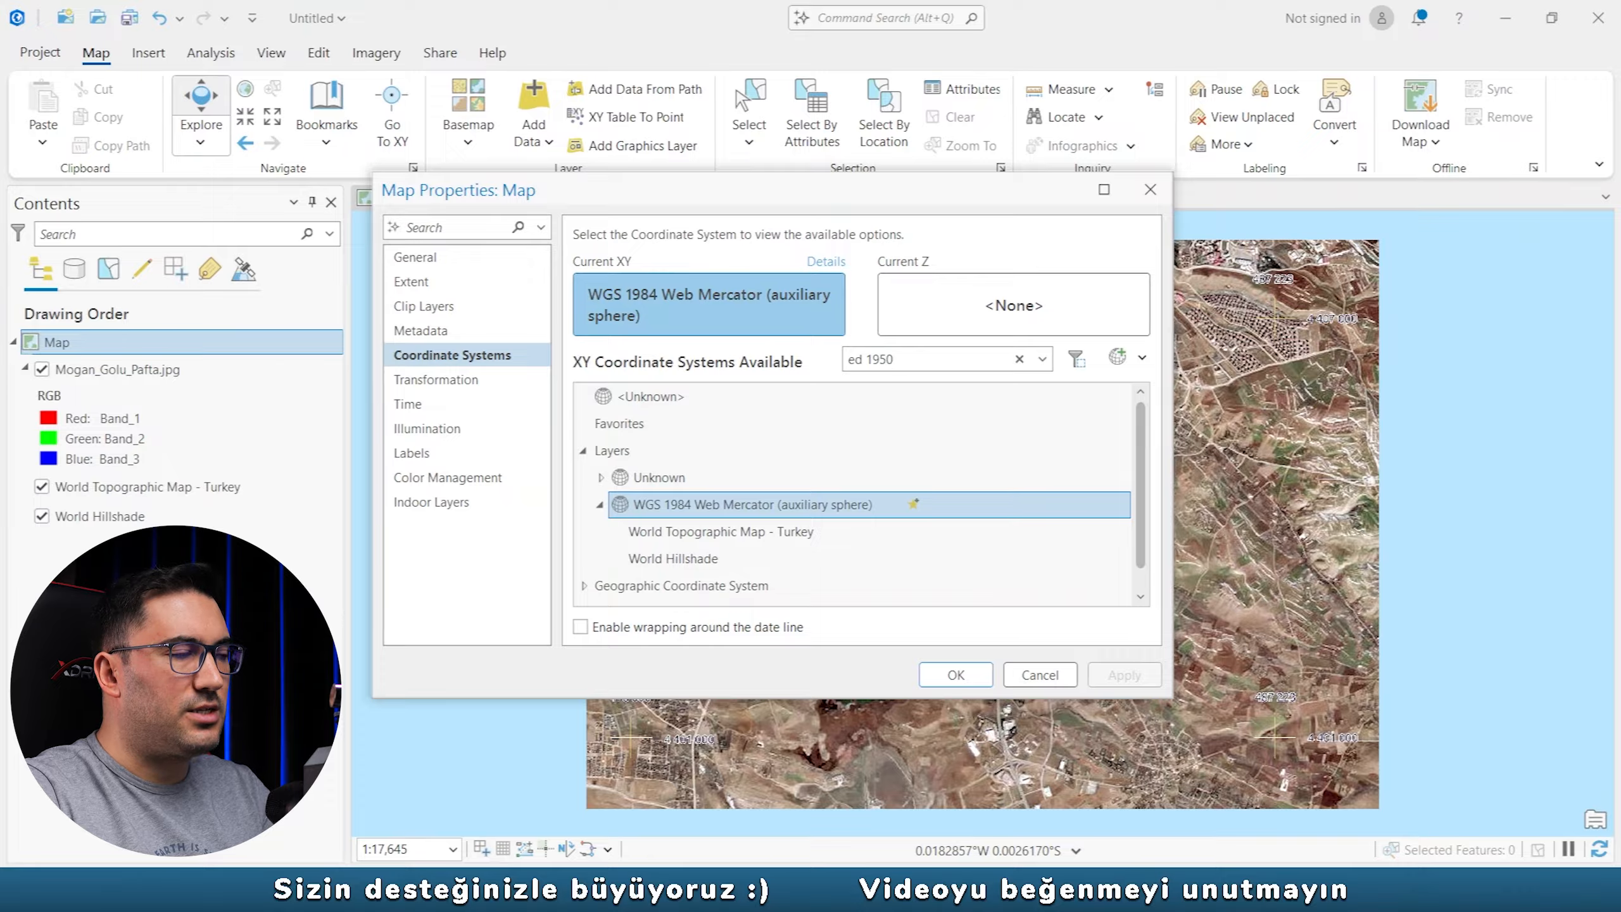
key(Return)
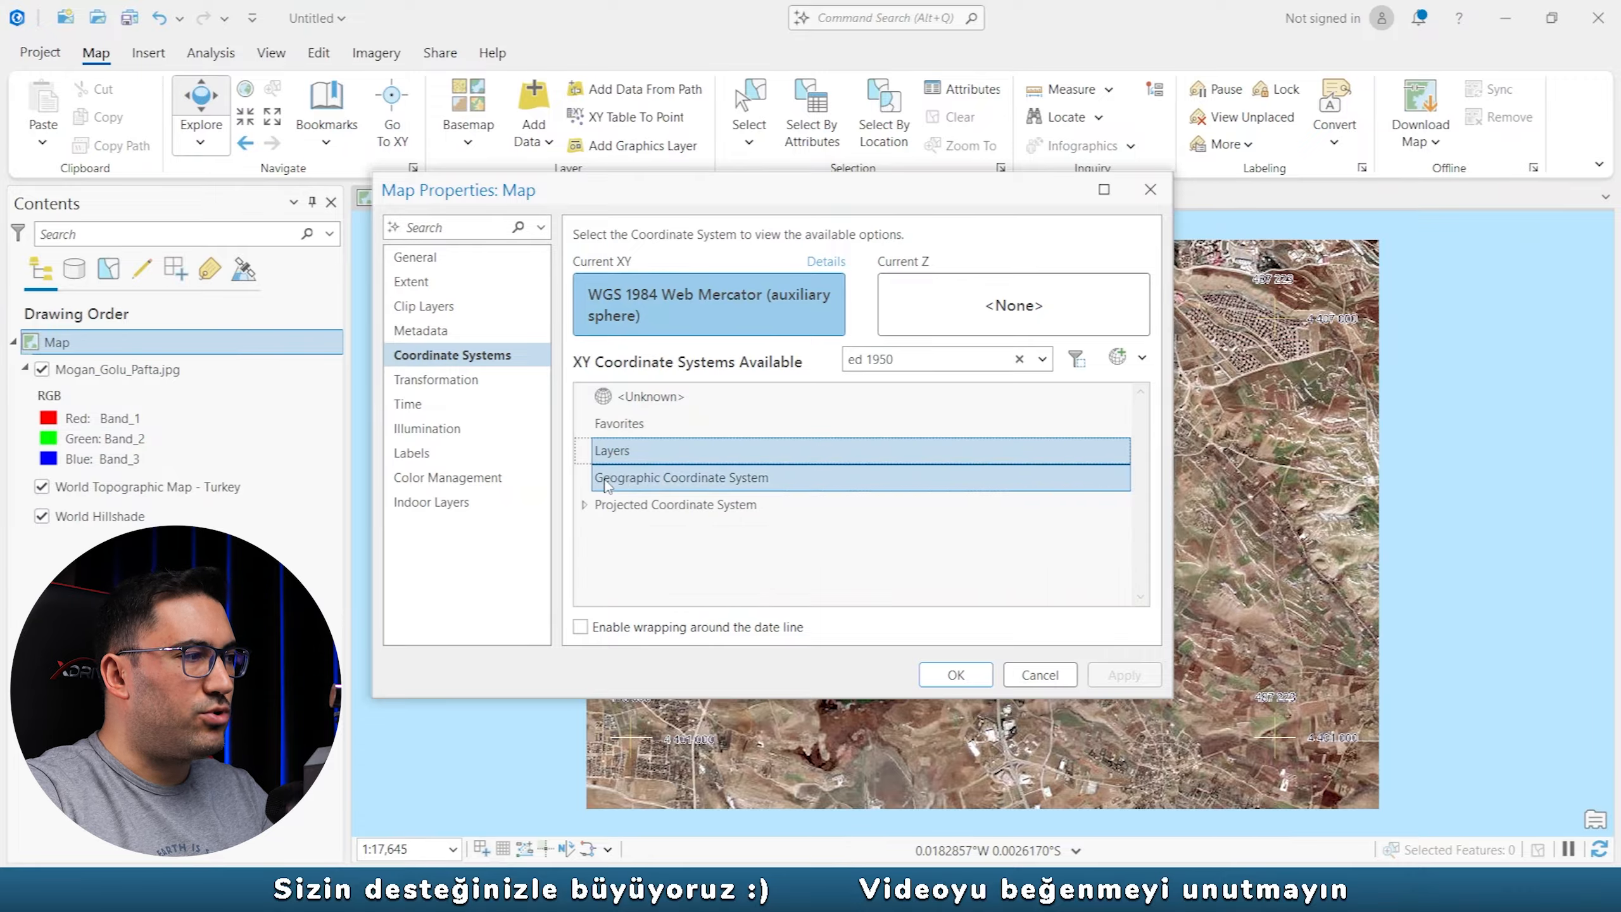
Set the map's coordinate system to ED 1950 TM33 from the projected national grids of Turkey.
click(584, 505)
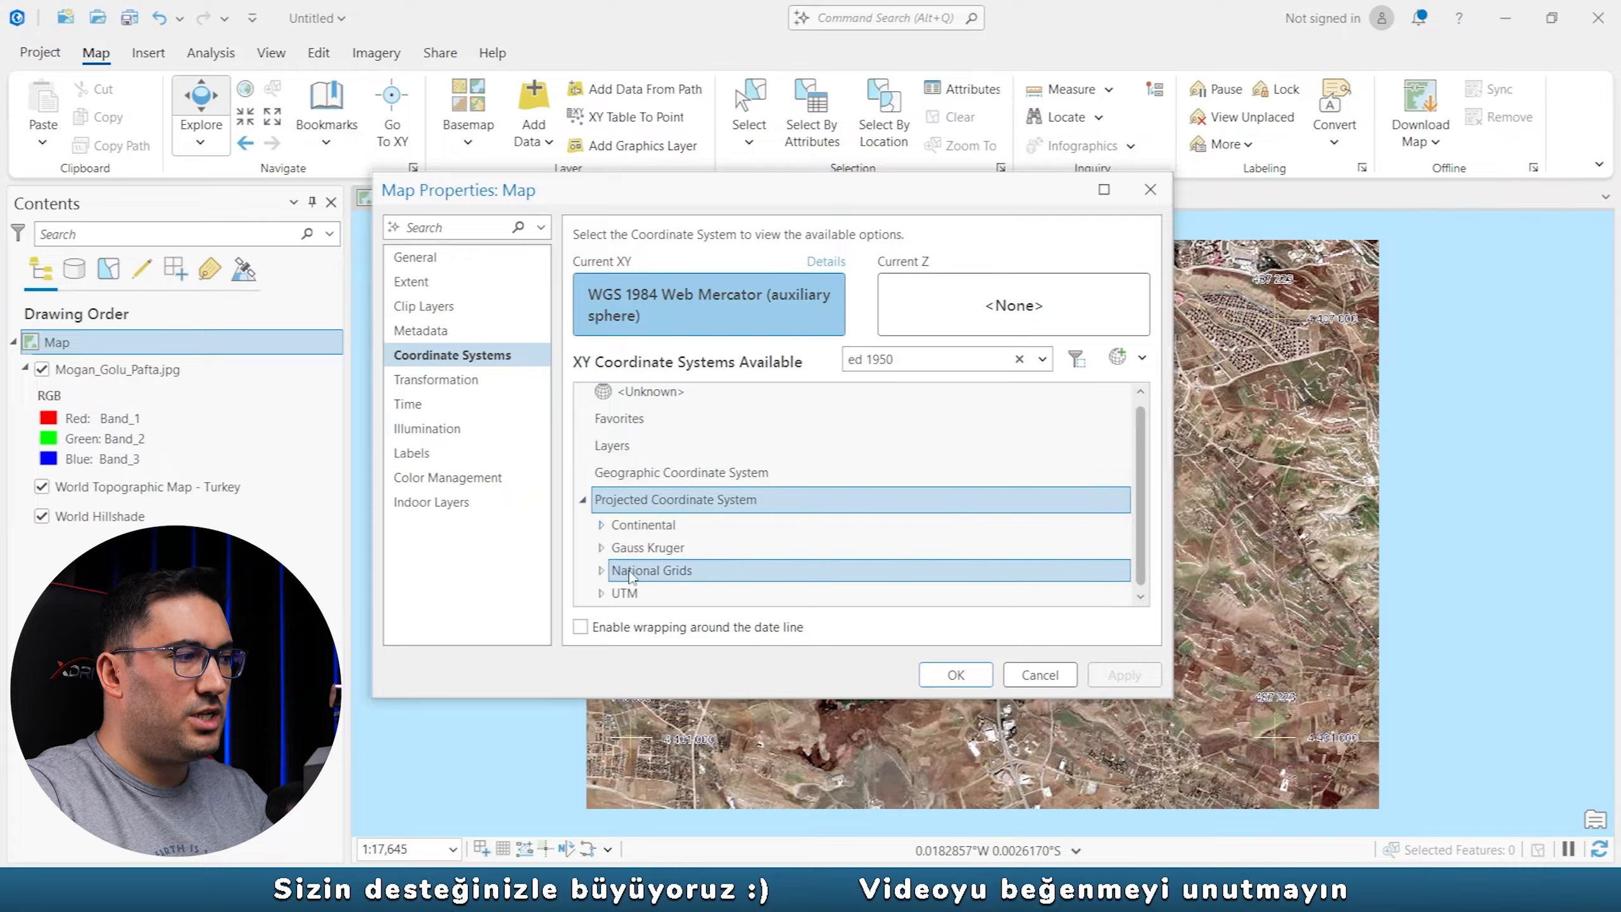
click(600, 573)
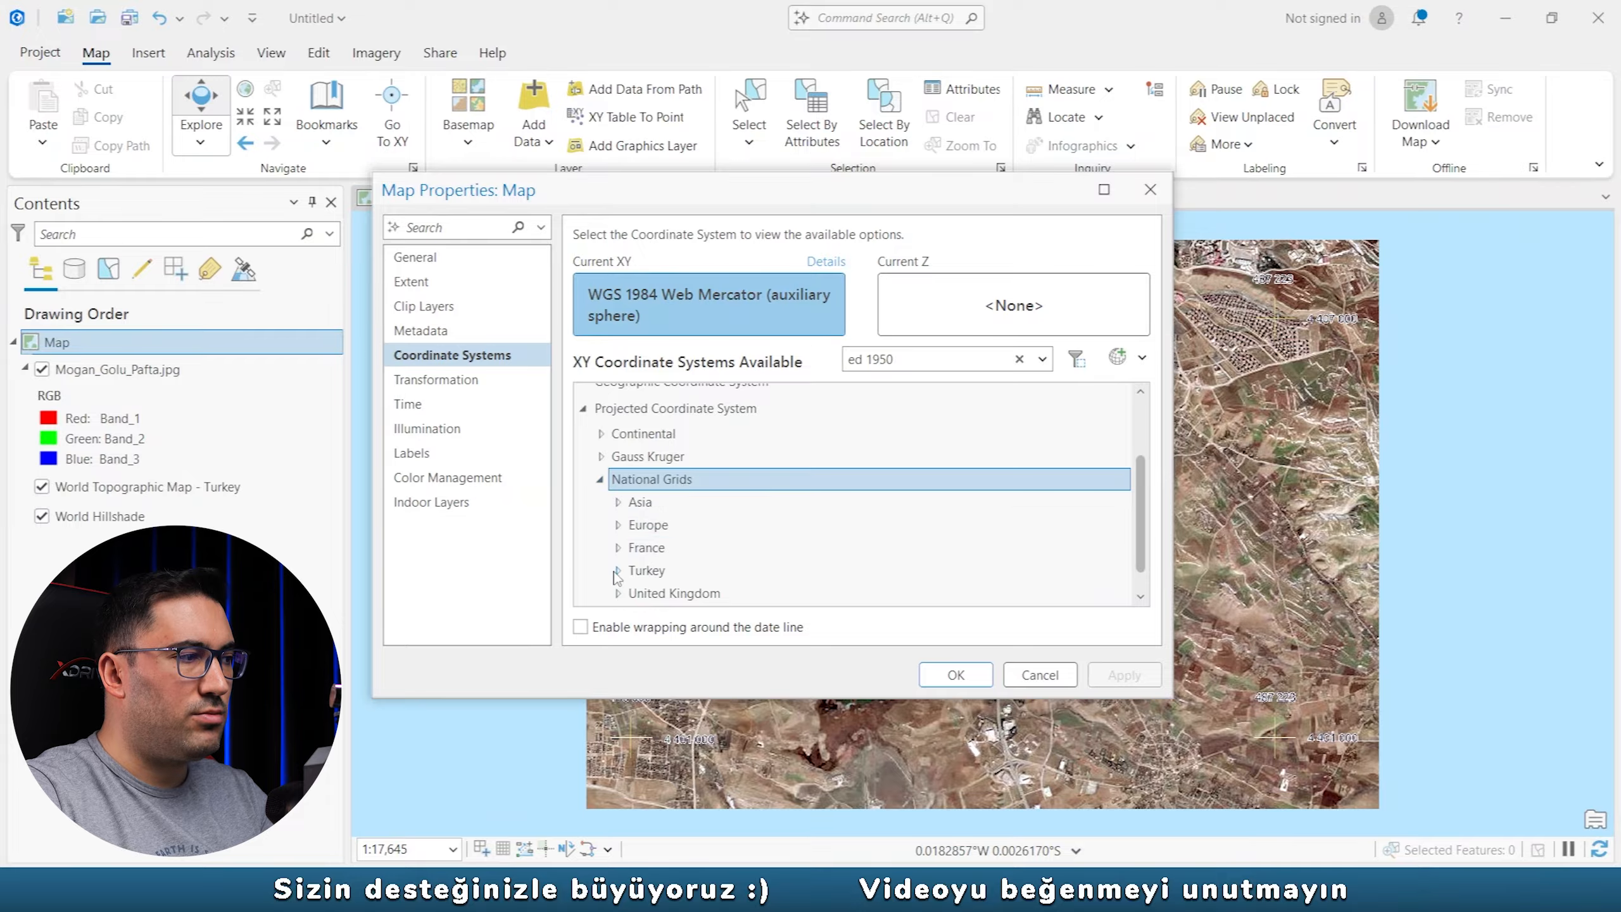
click(618, 575)
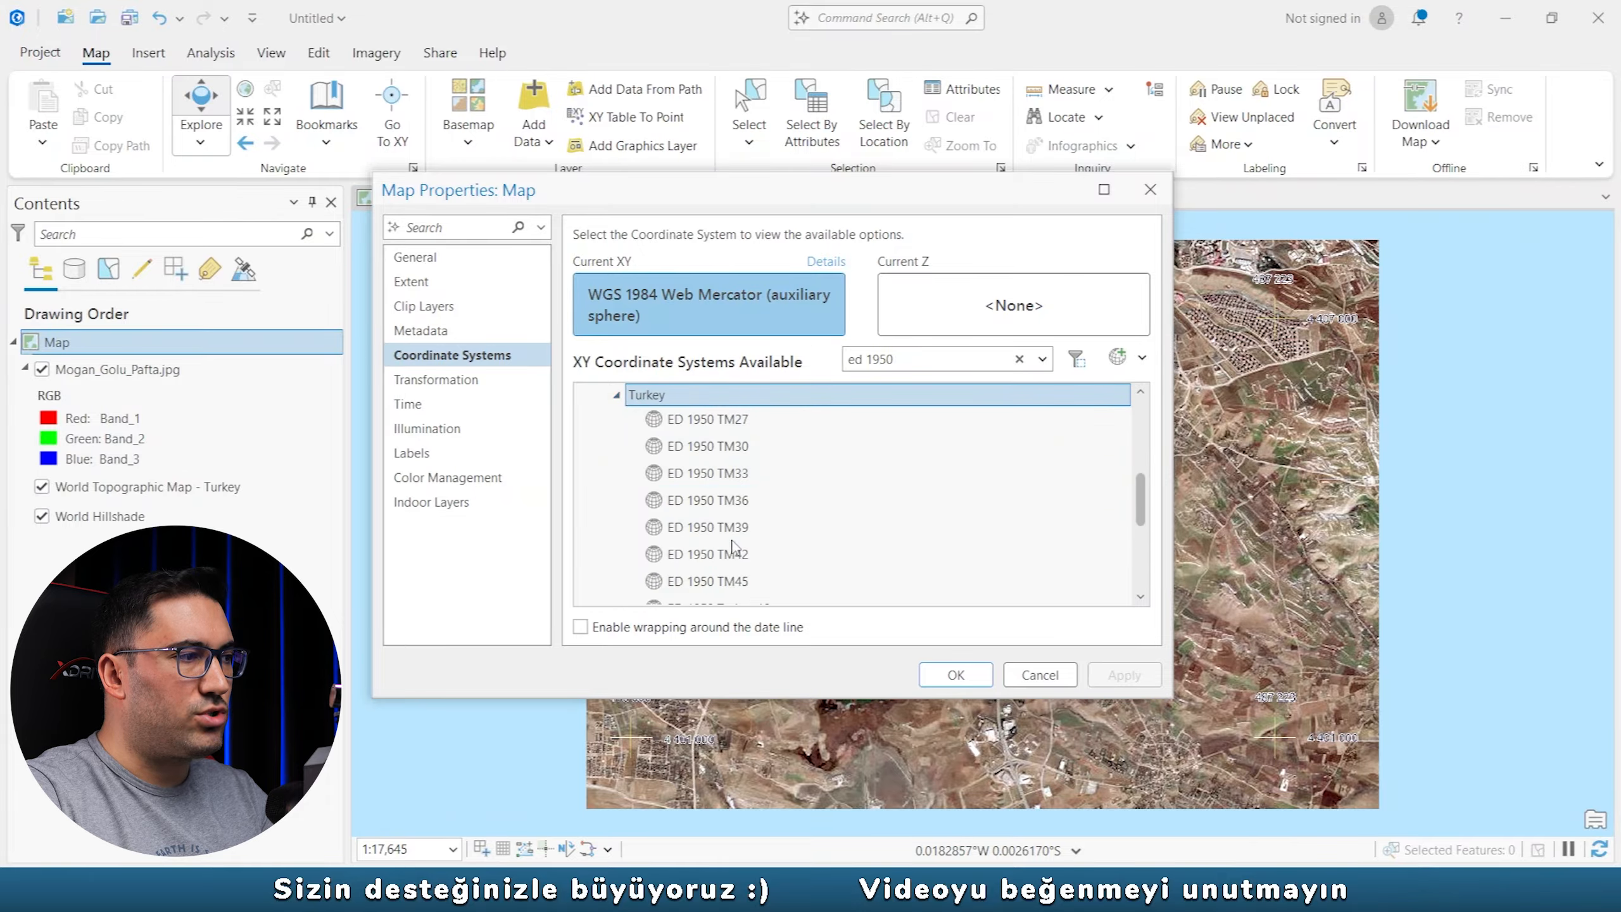
click(713, 480)
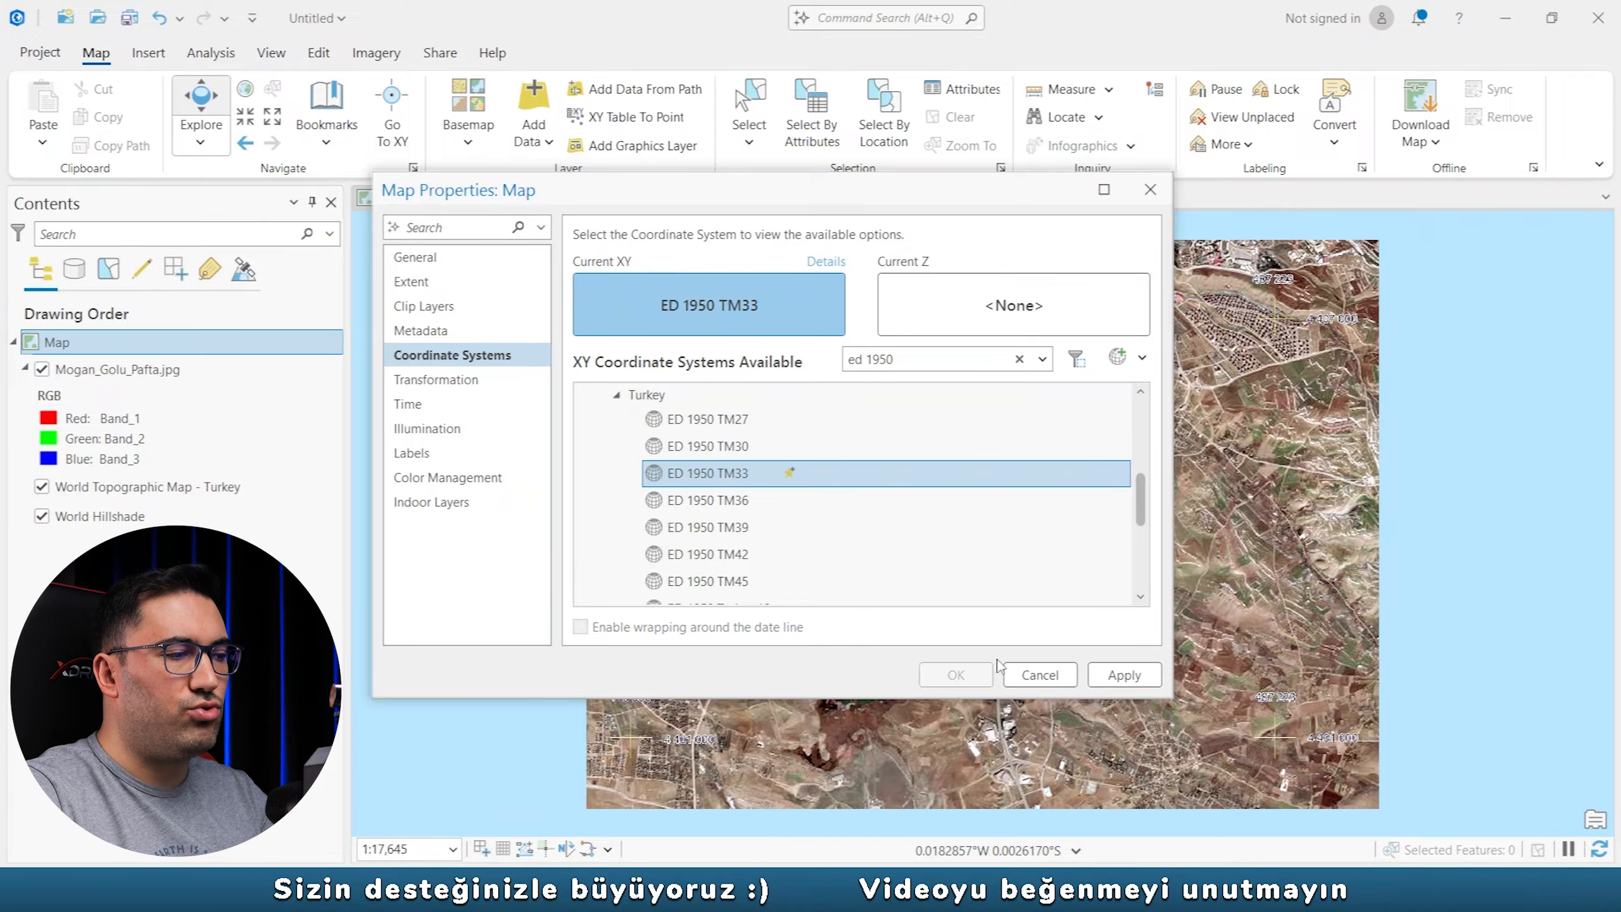
click(956, 675)
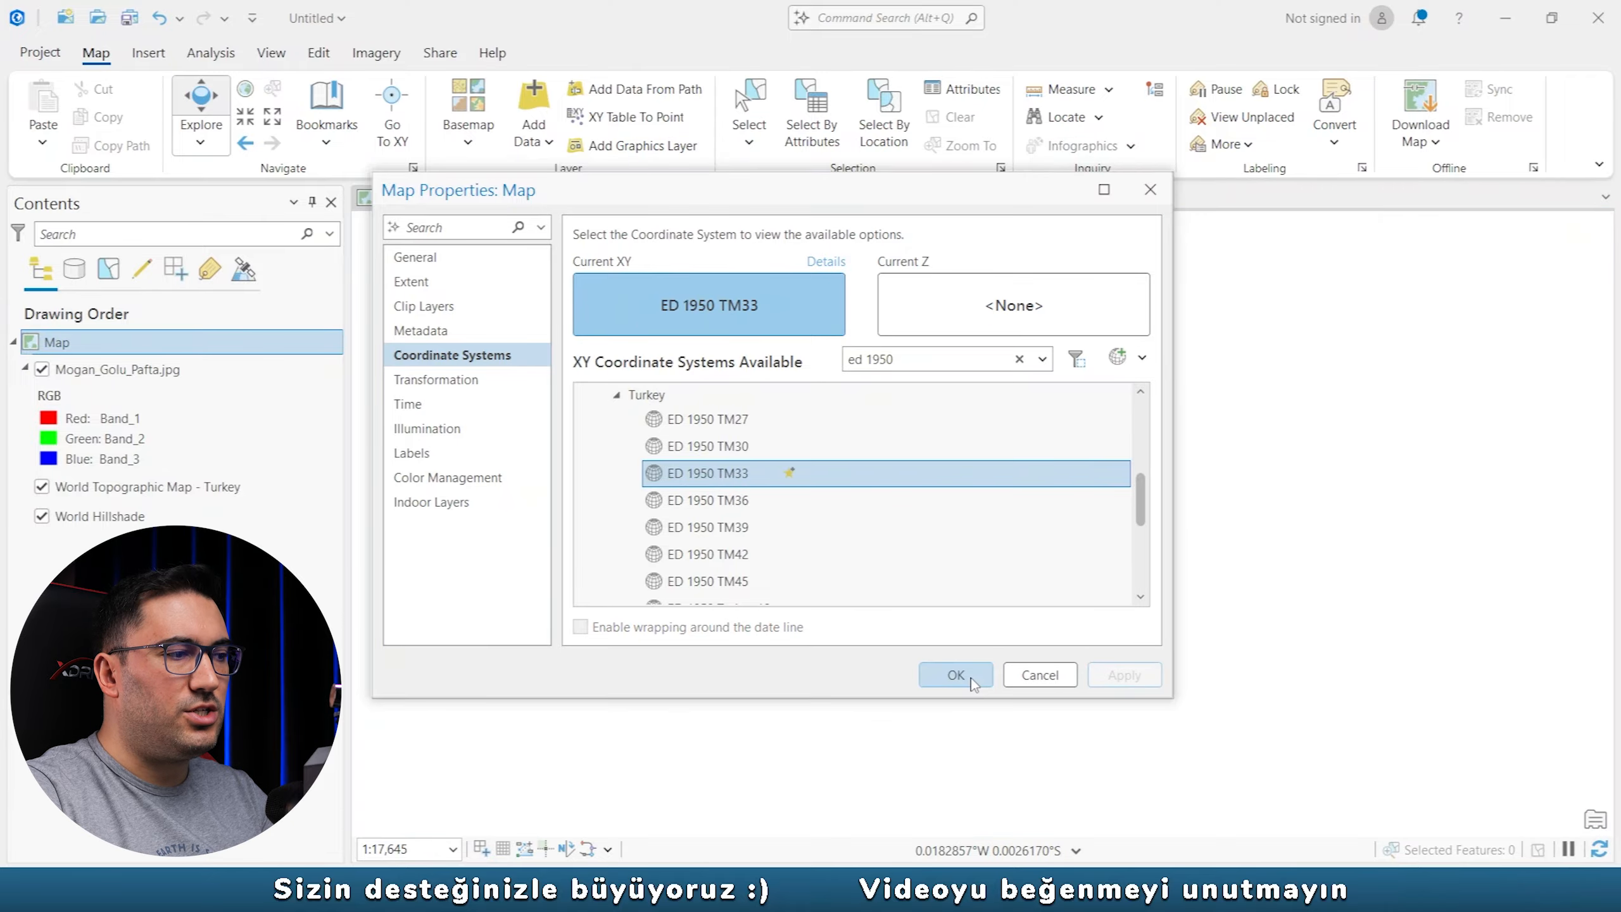
Zoom to the Mogan_Golu_Pafta.jpg layer and examine the grid crosses and coordinate labels near the sheet's corners.
right_click(106, 373)
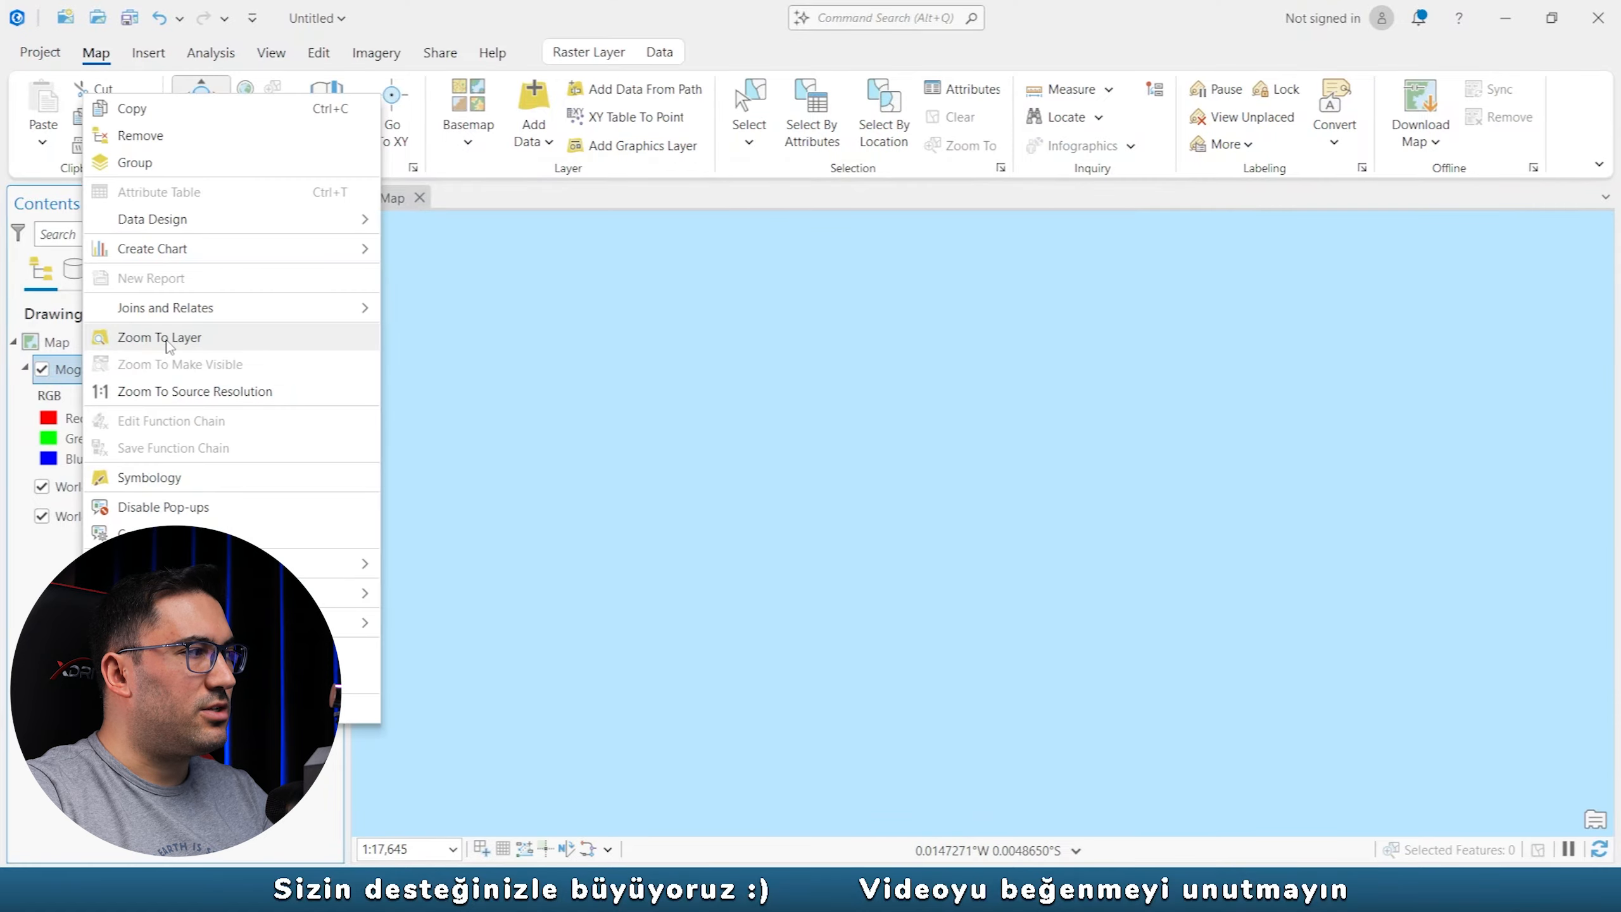
click(159, 337)
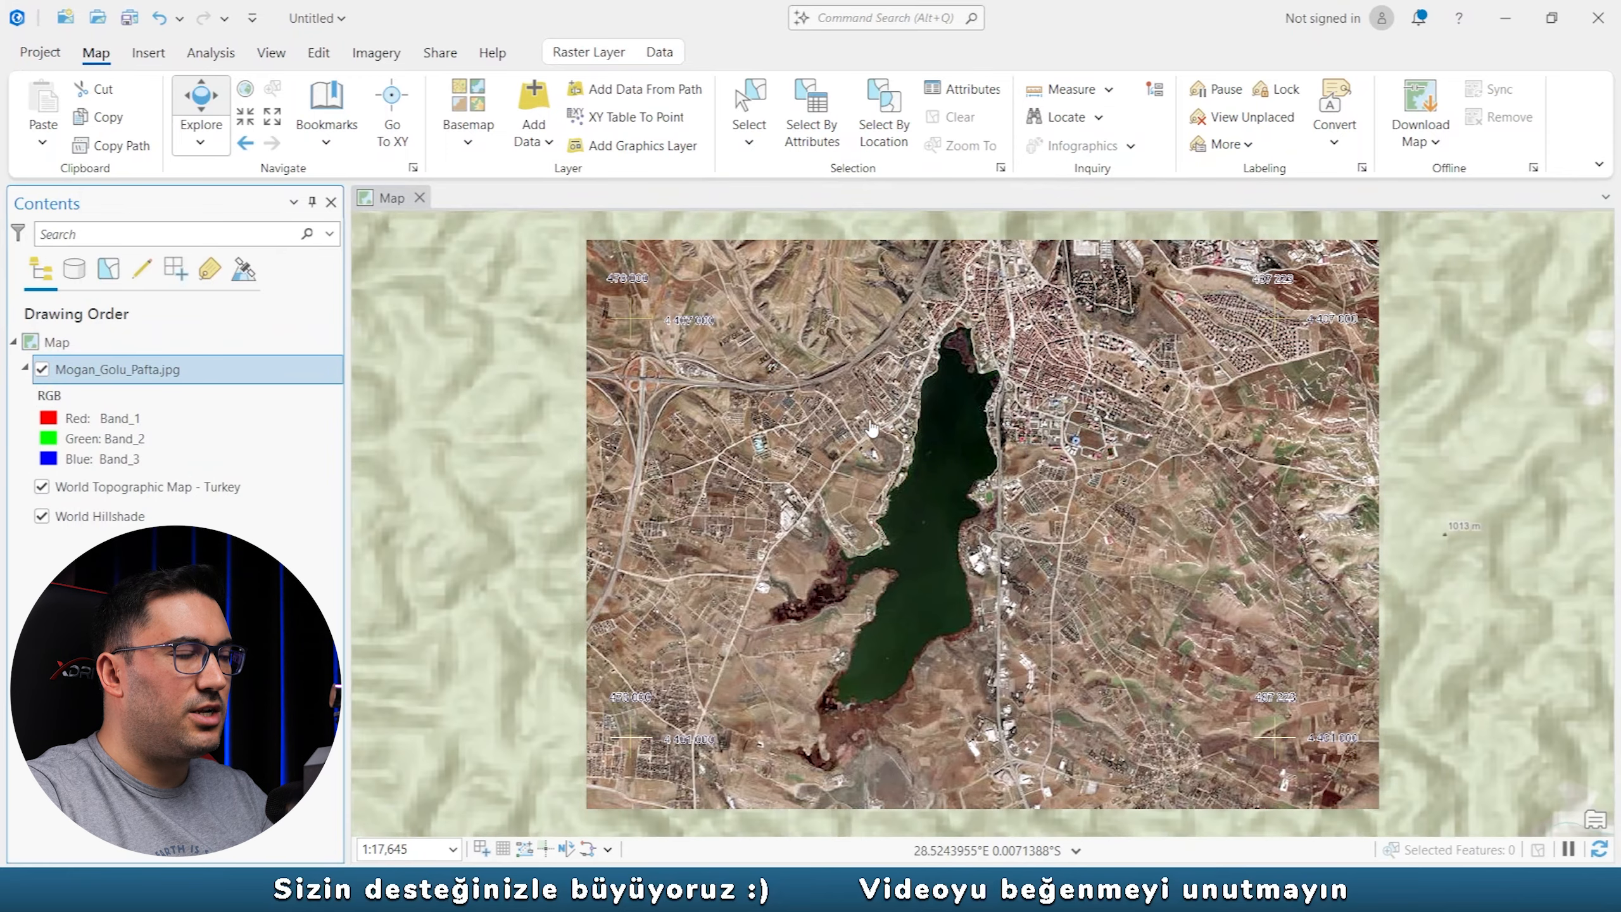
scroll(873, 423, down, 2)
scroll(873, 415, up, 4)
drag(784, 370, 746, 367)
scroll(745, 368, down, 2)
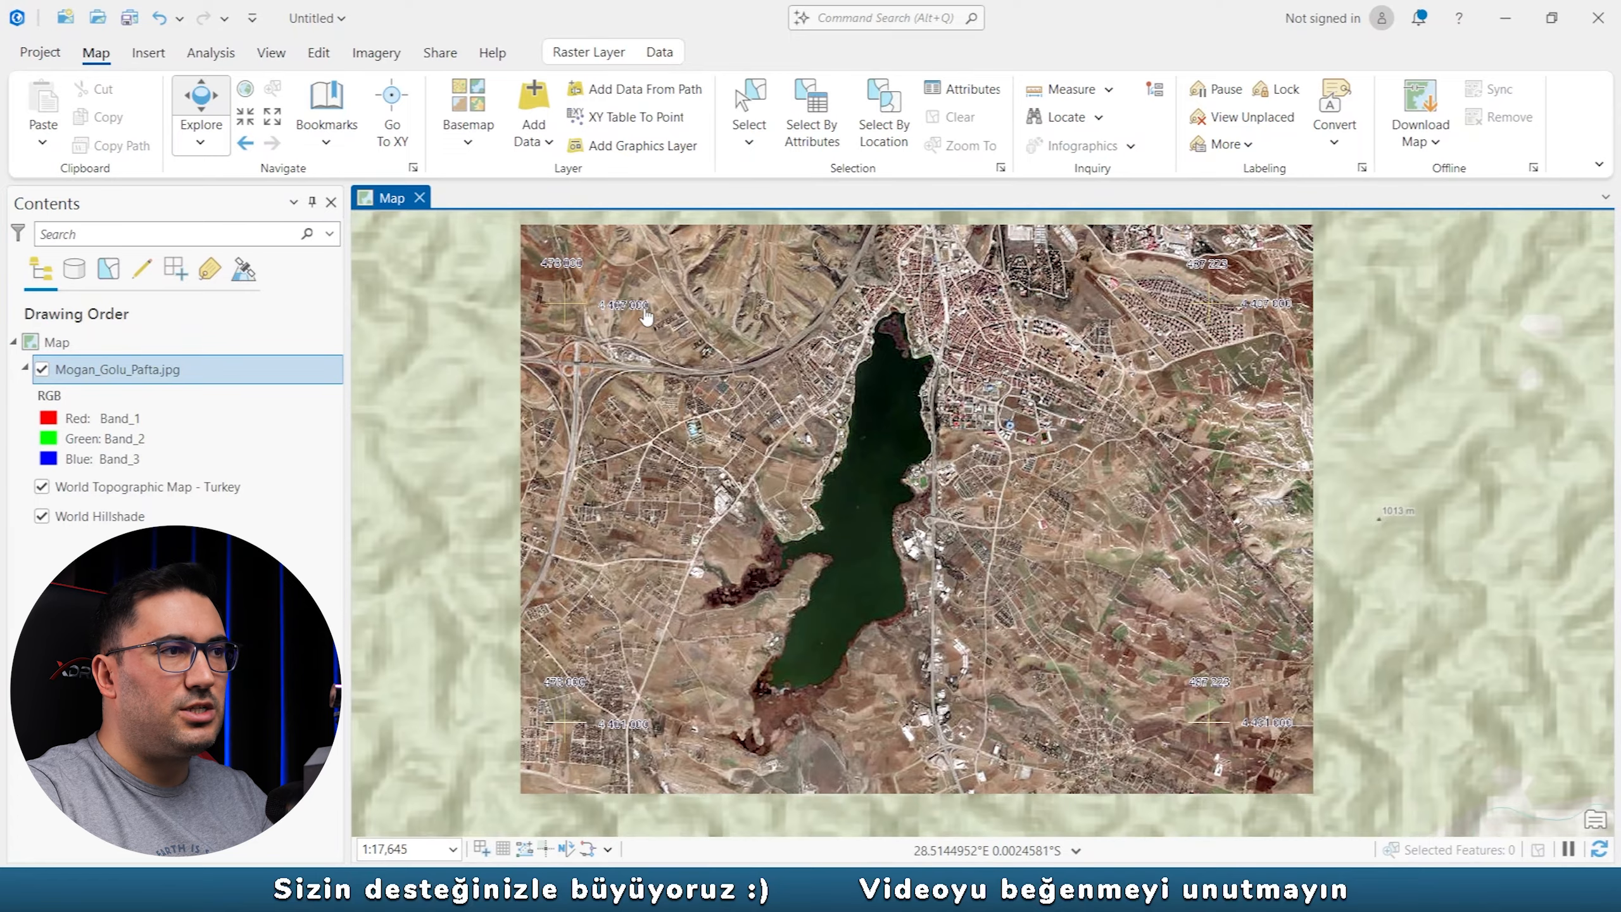
scroll(558, 273, up, 3)
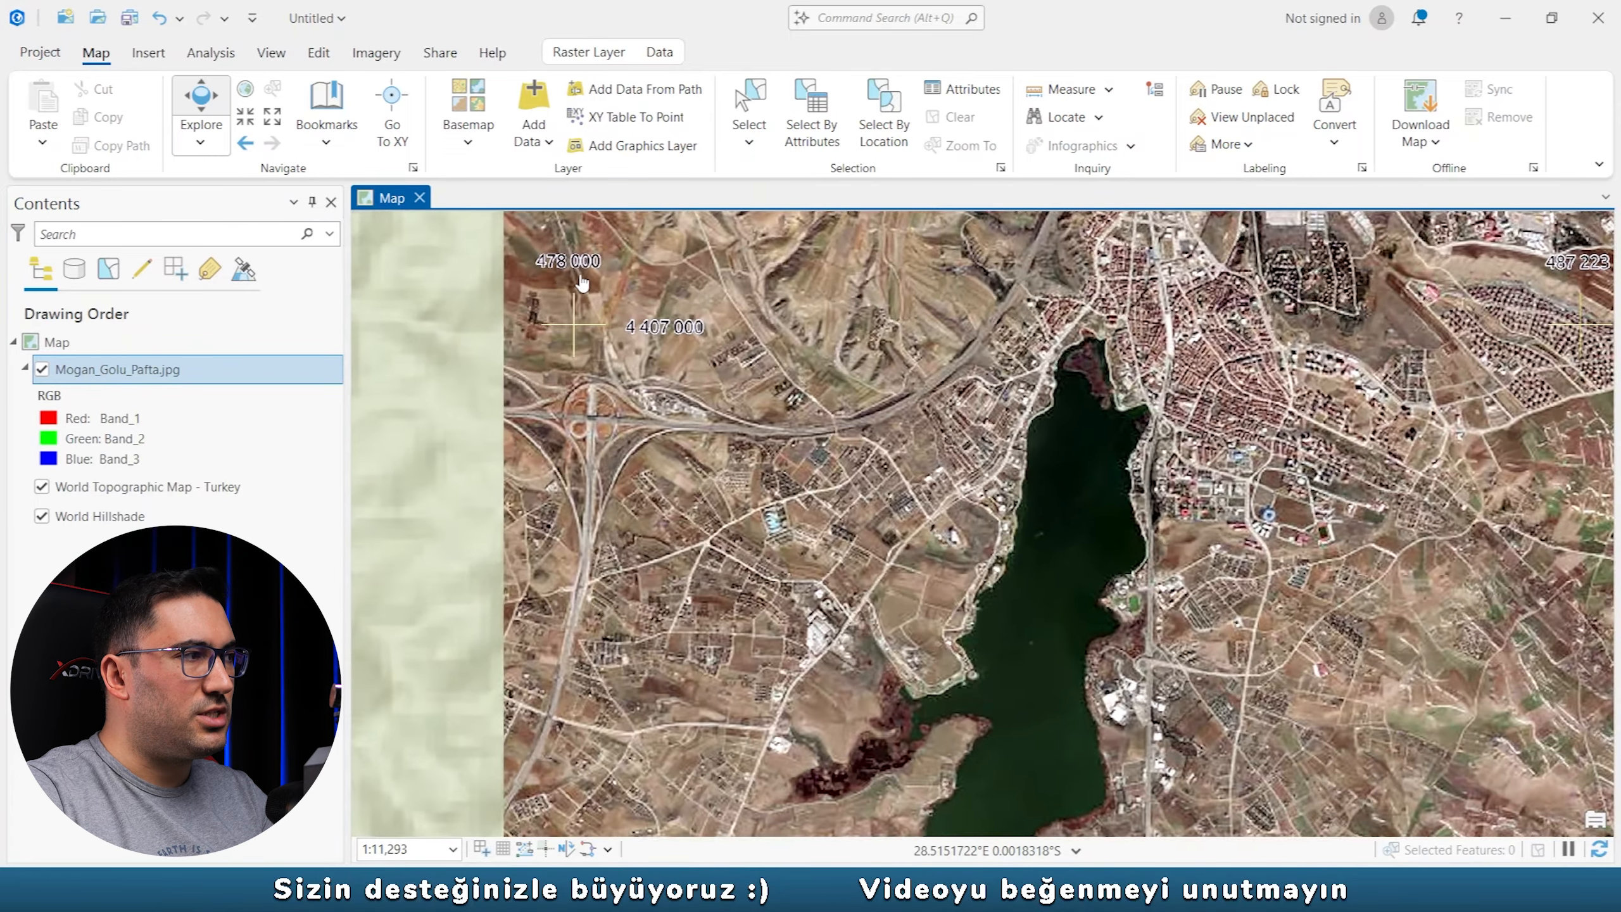
scroll(575, 272, up, 1)
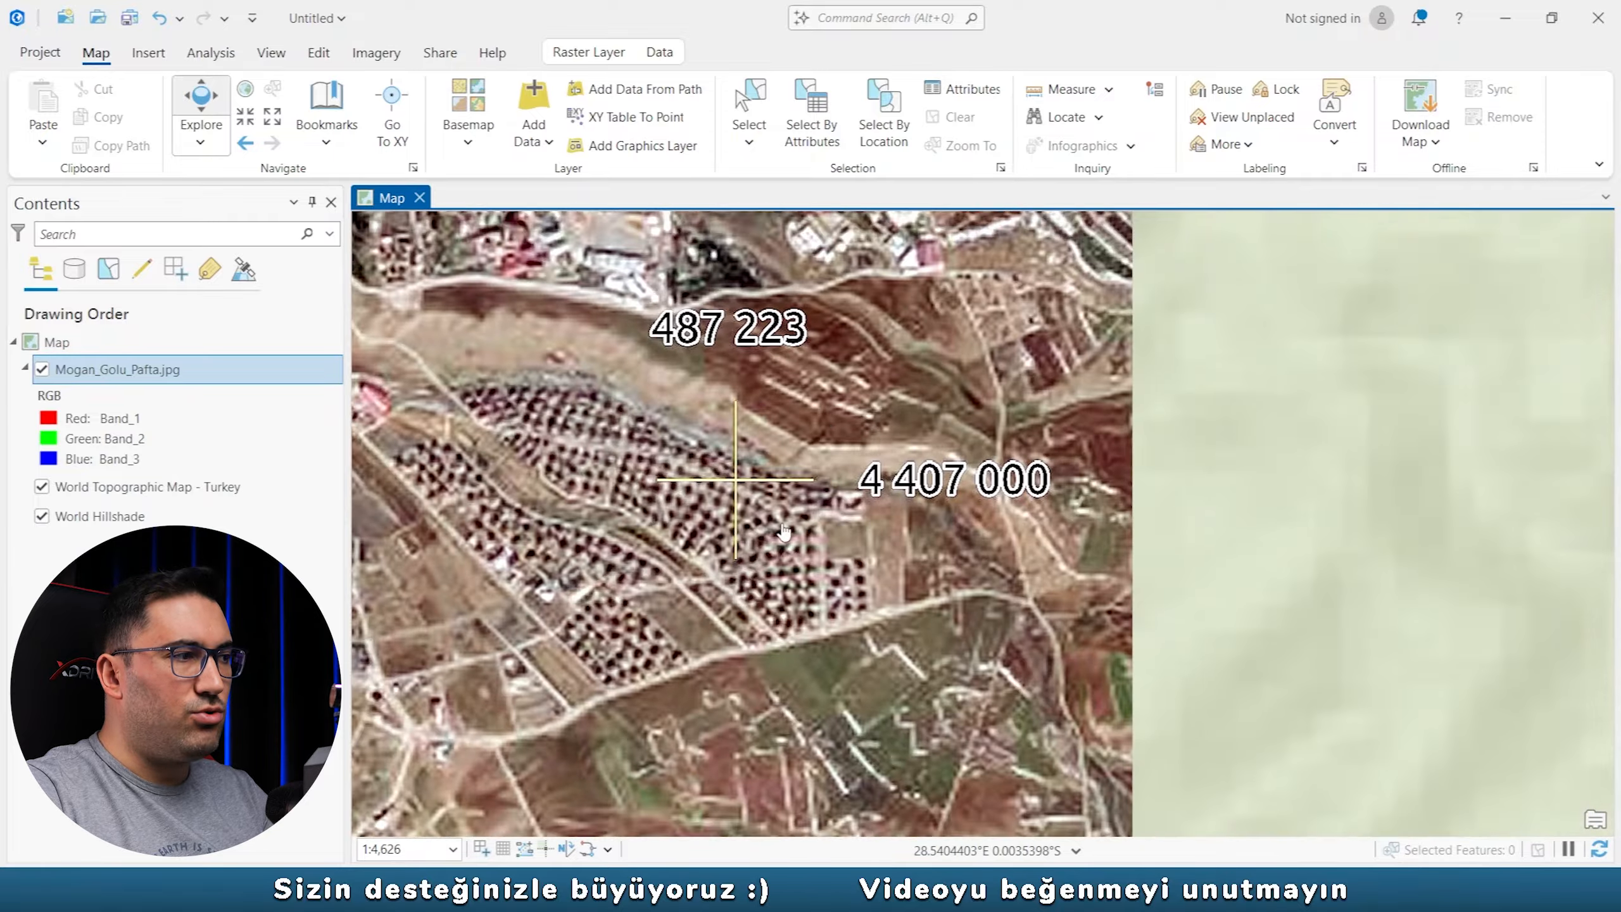
drag(995, 393, 1227, 200)
scroll(1227, 205, down, 4)
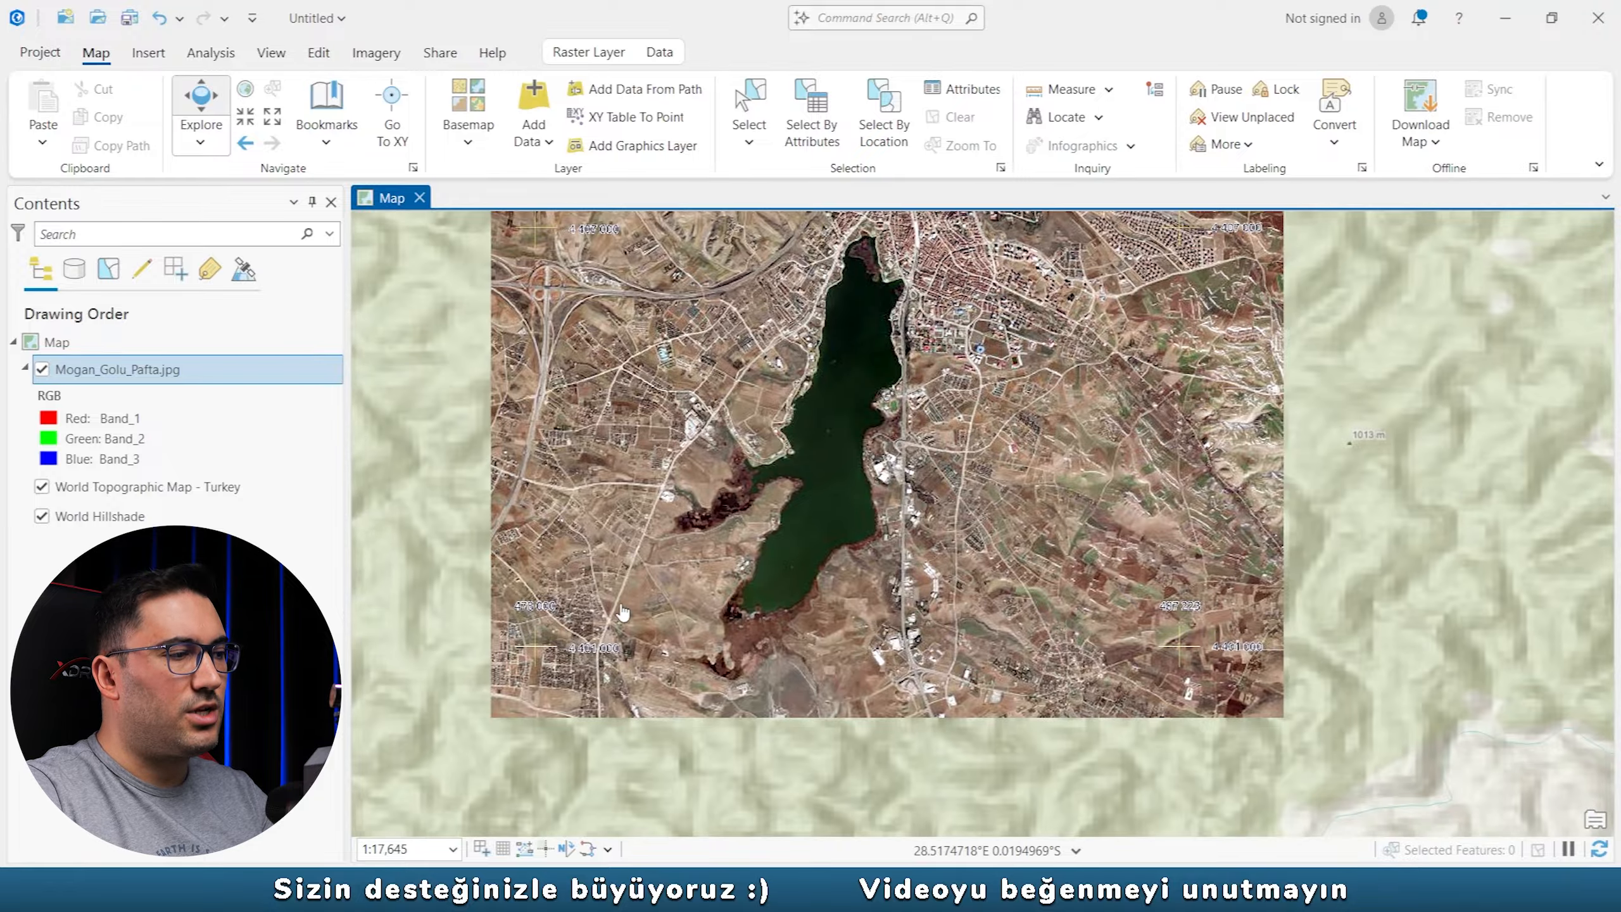
drag(641, 397, 660, 566)
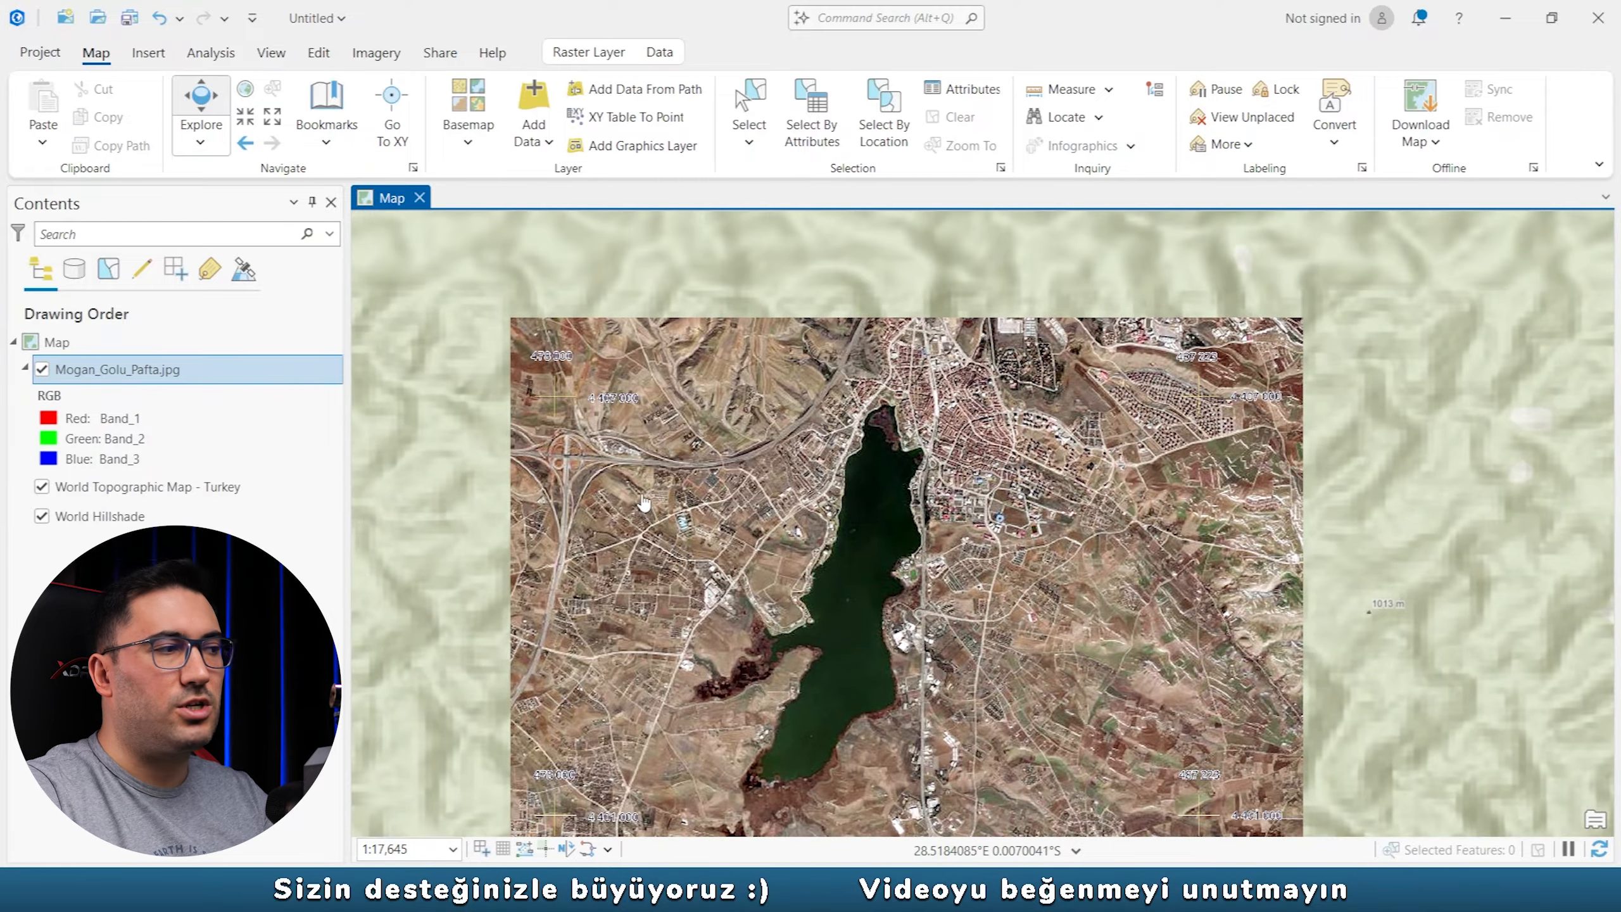
Start georeferencing Mogan_Golu_Pafta.jpg and turn off Auto Apply for the transformation.
click(376, 53)
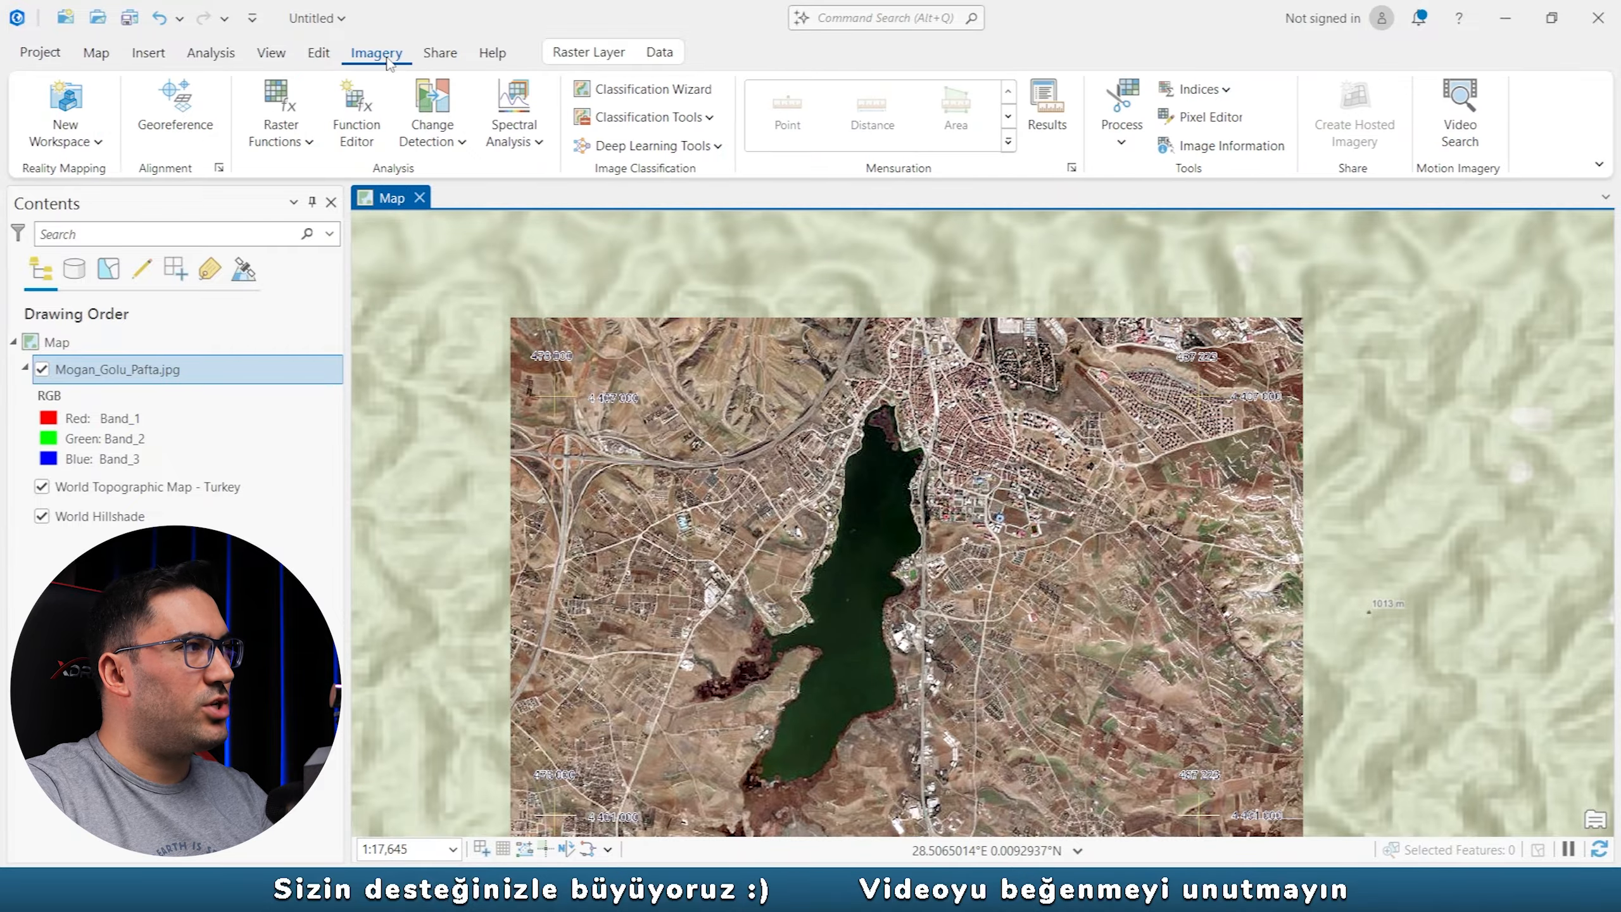
click(176, 111)
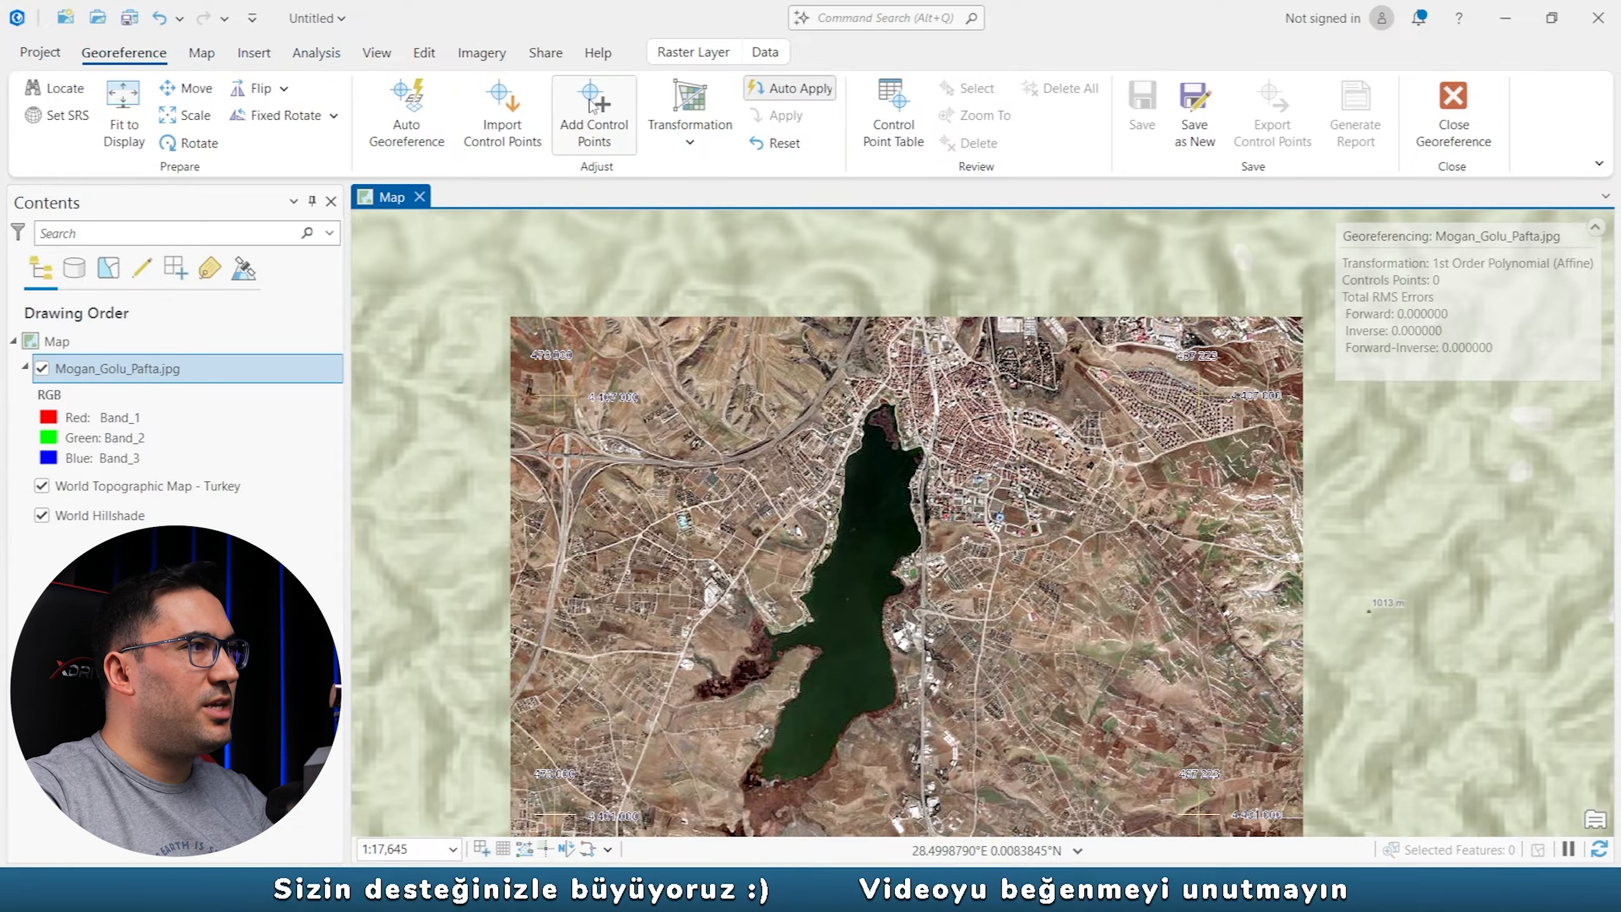
click(803, 96)
click(792, 97)
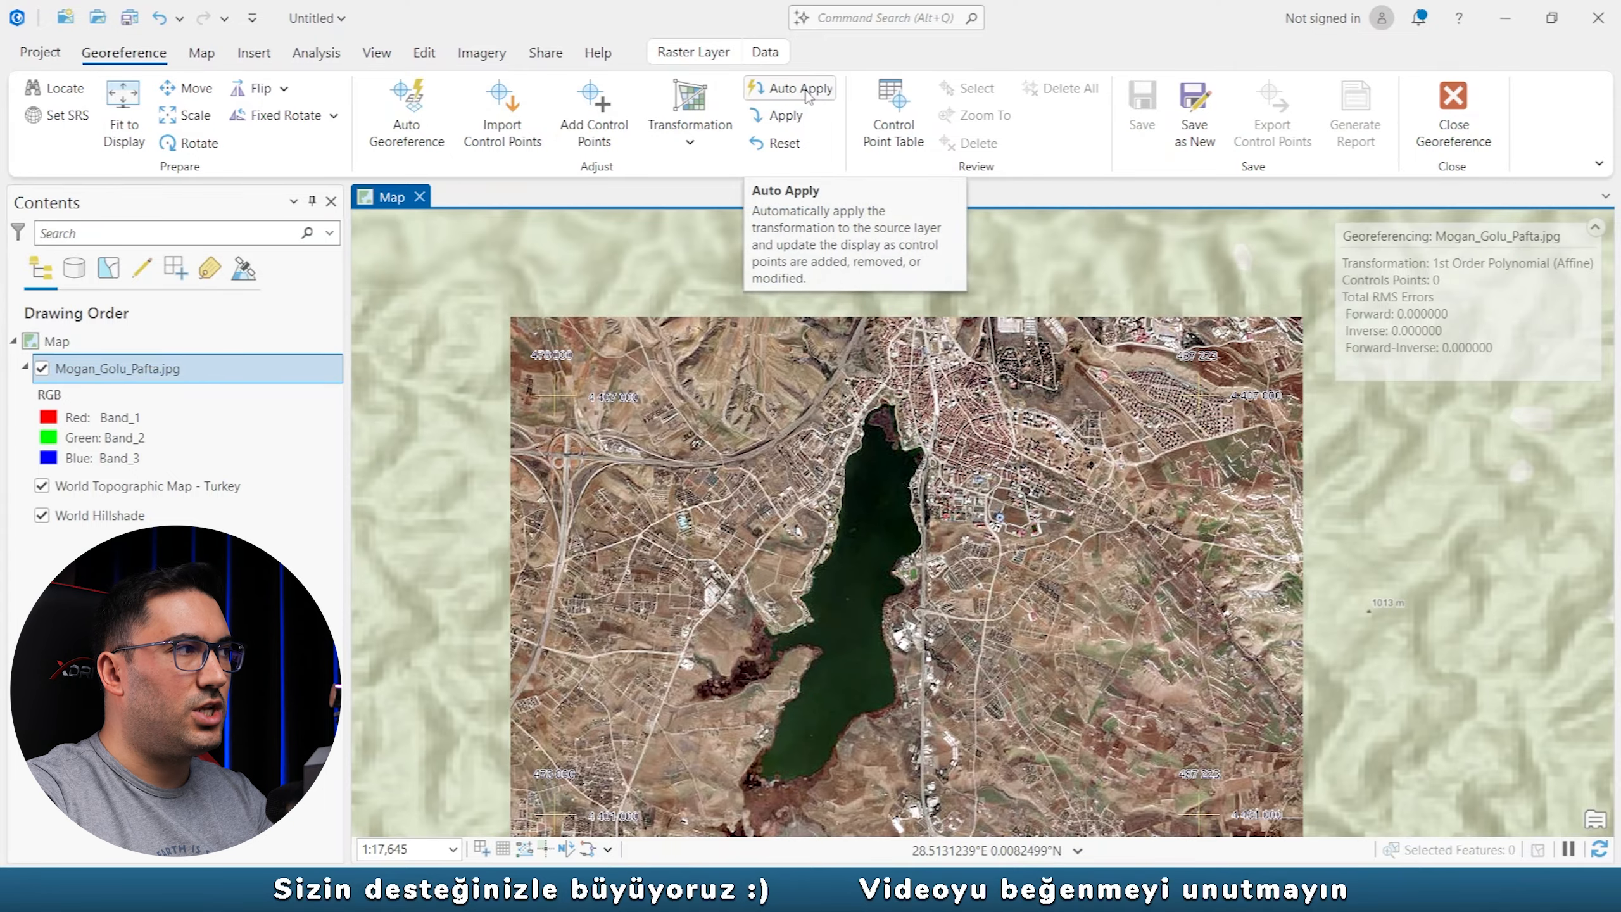
Add the first control point's source exactly at the centre of the sheet's upper-left grid cross, labelled 478 000 and 4 407 000.
click(609, 120)
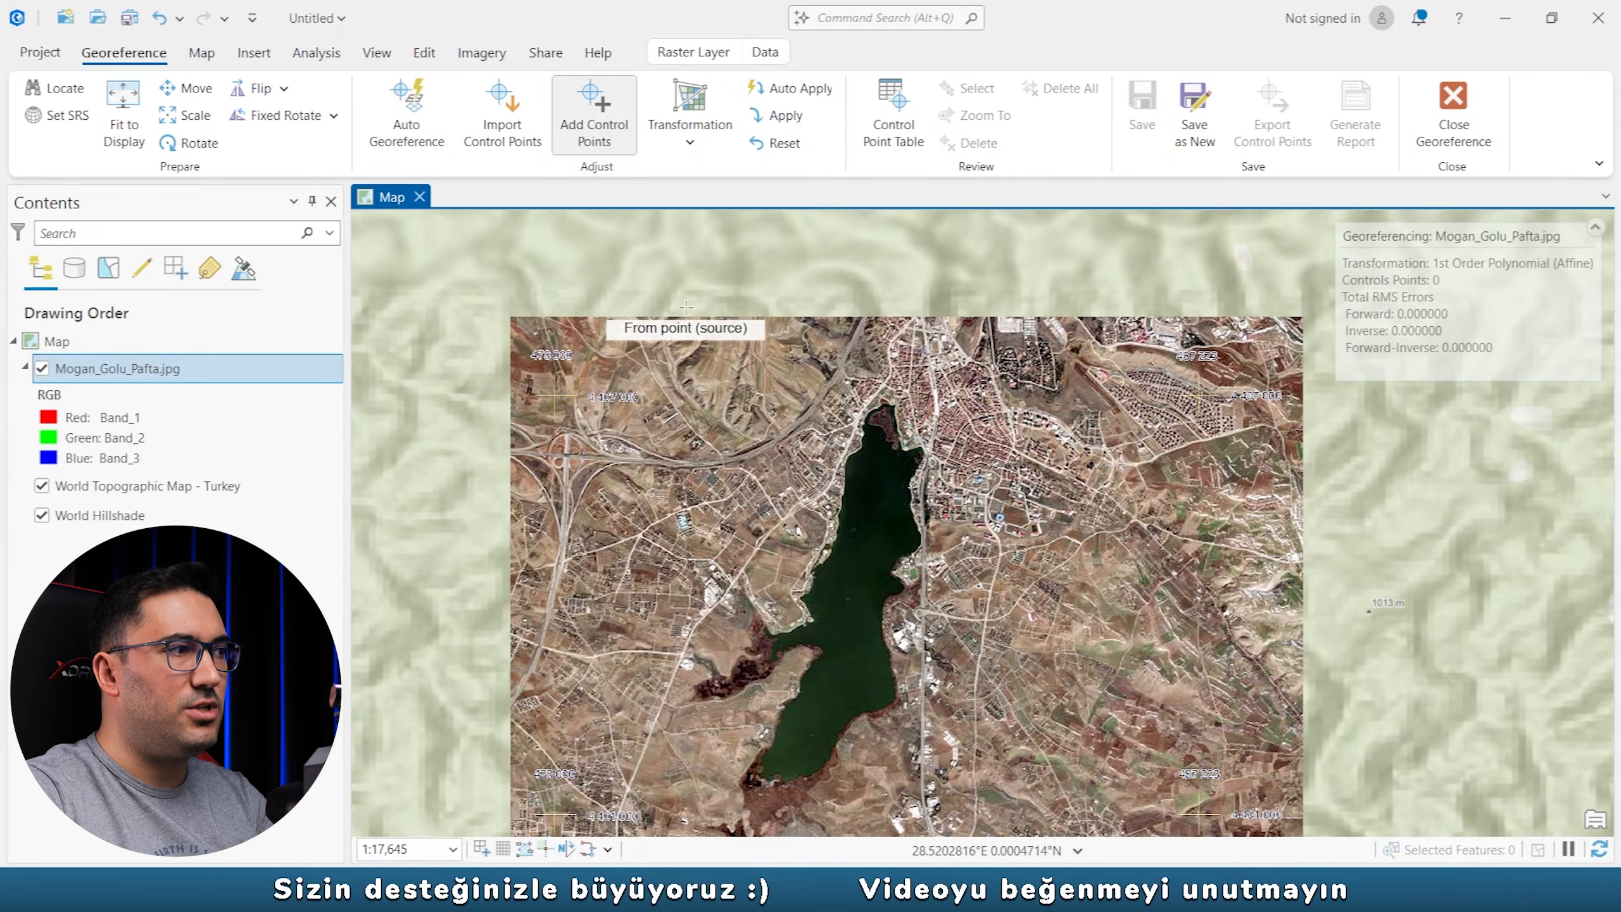
scroll(554, 396, up, 3)
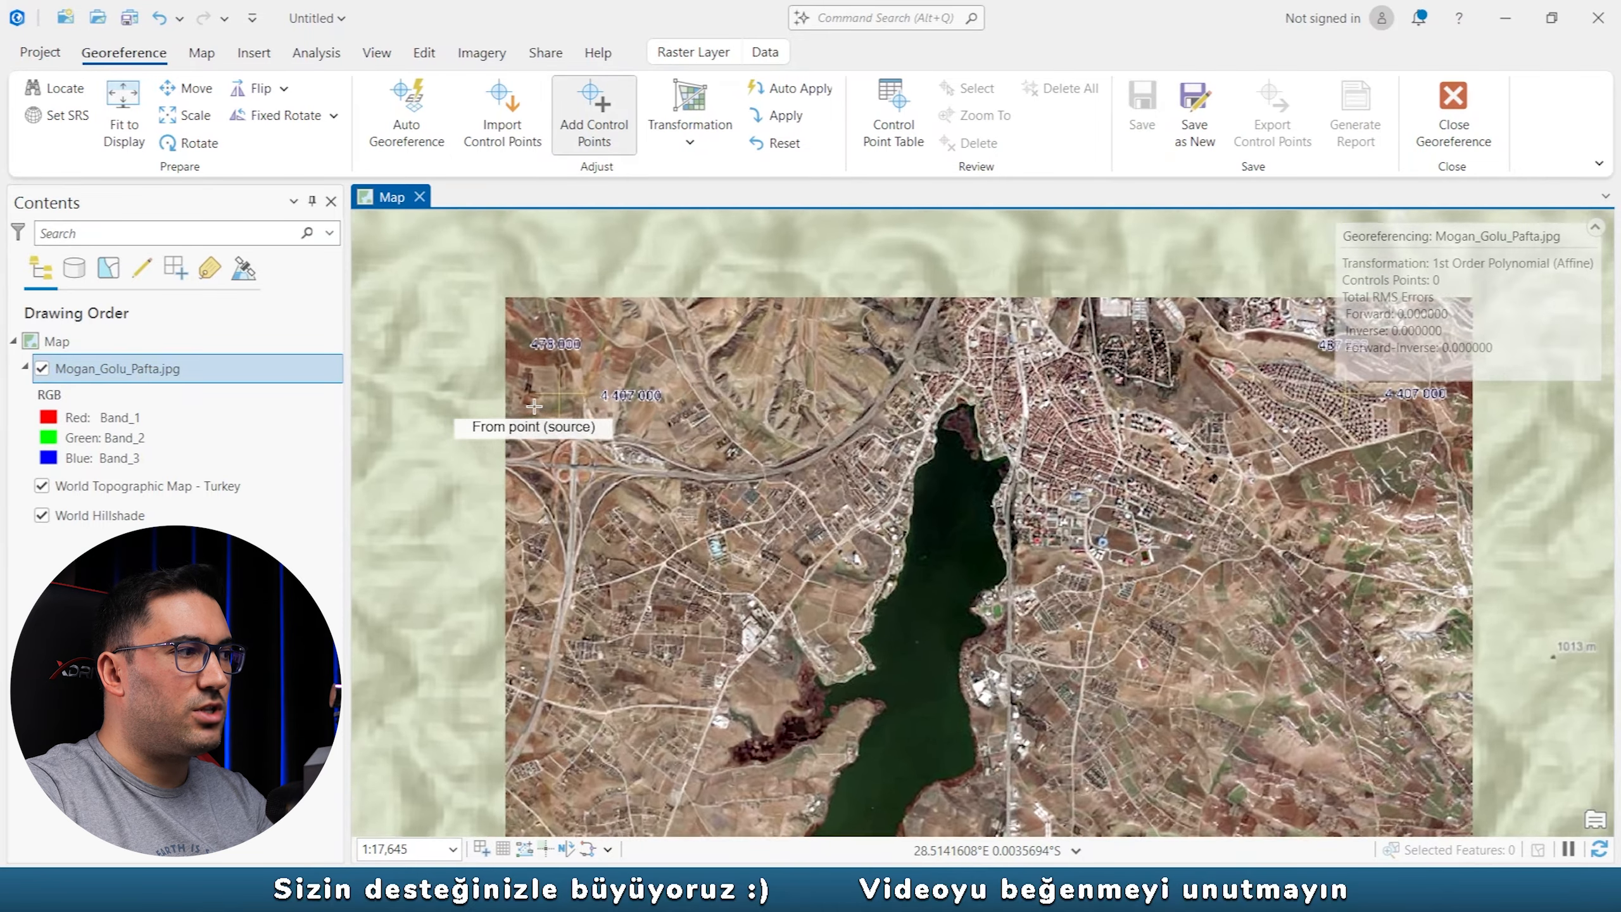
scroll(554, 395, down, 3)
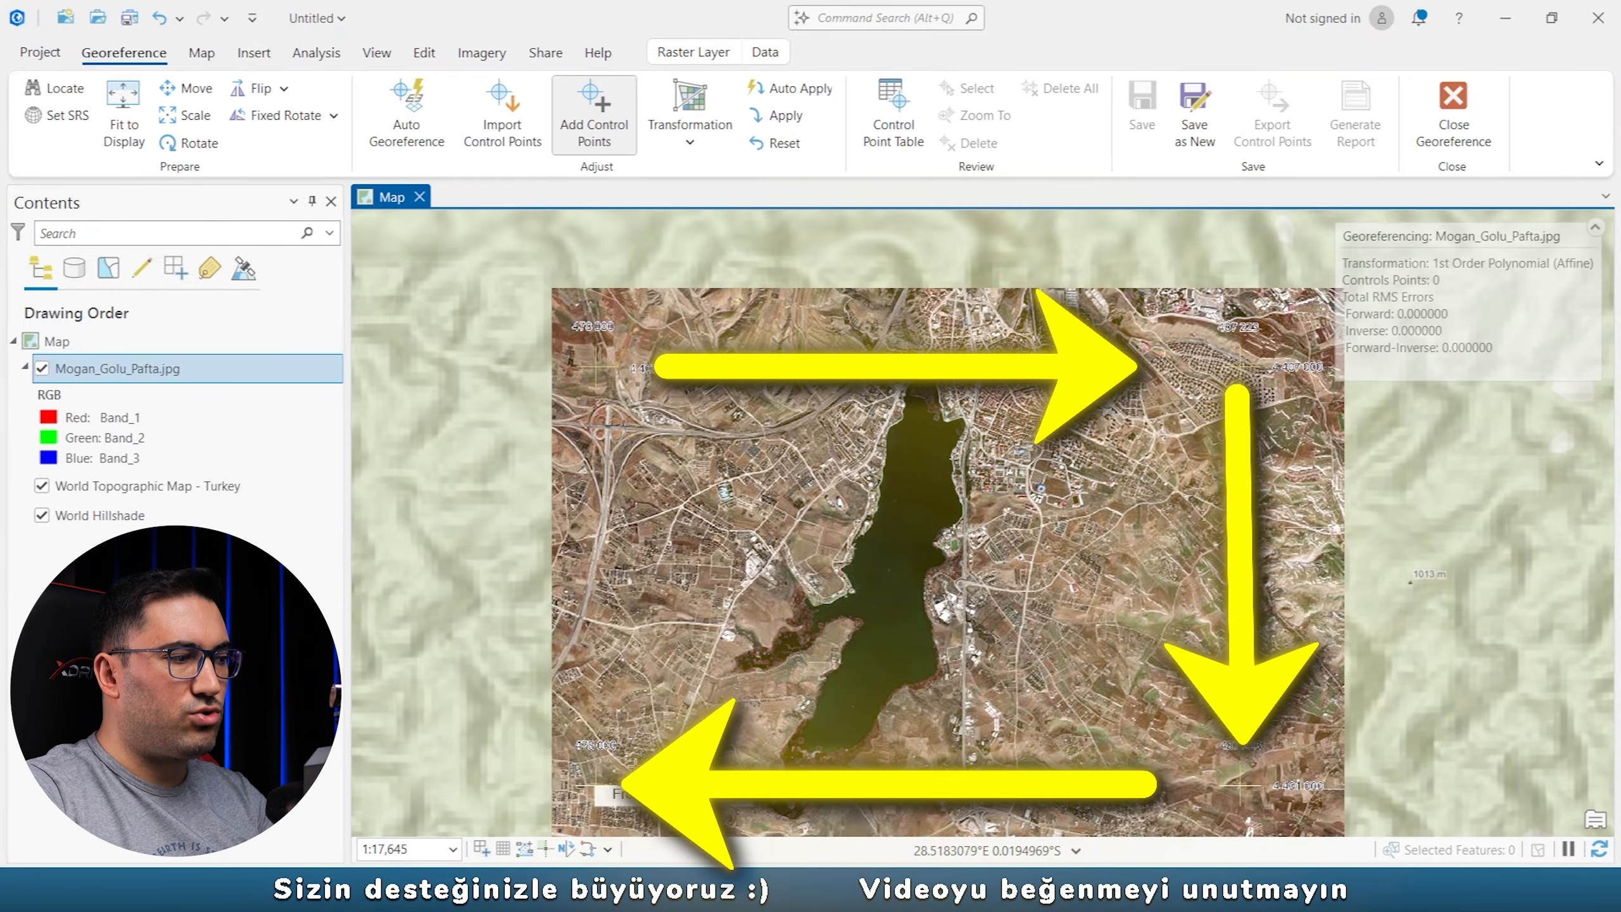
scroll(601, 355, down, 2)
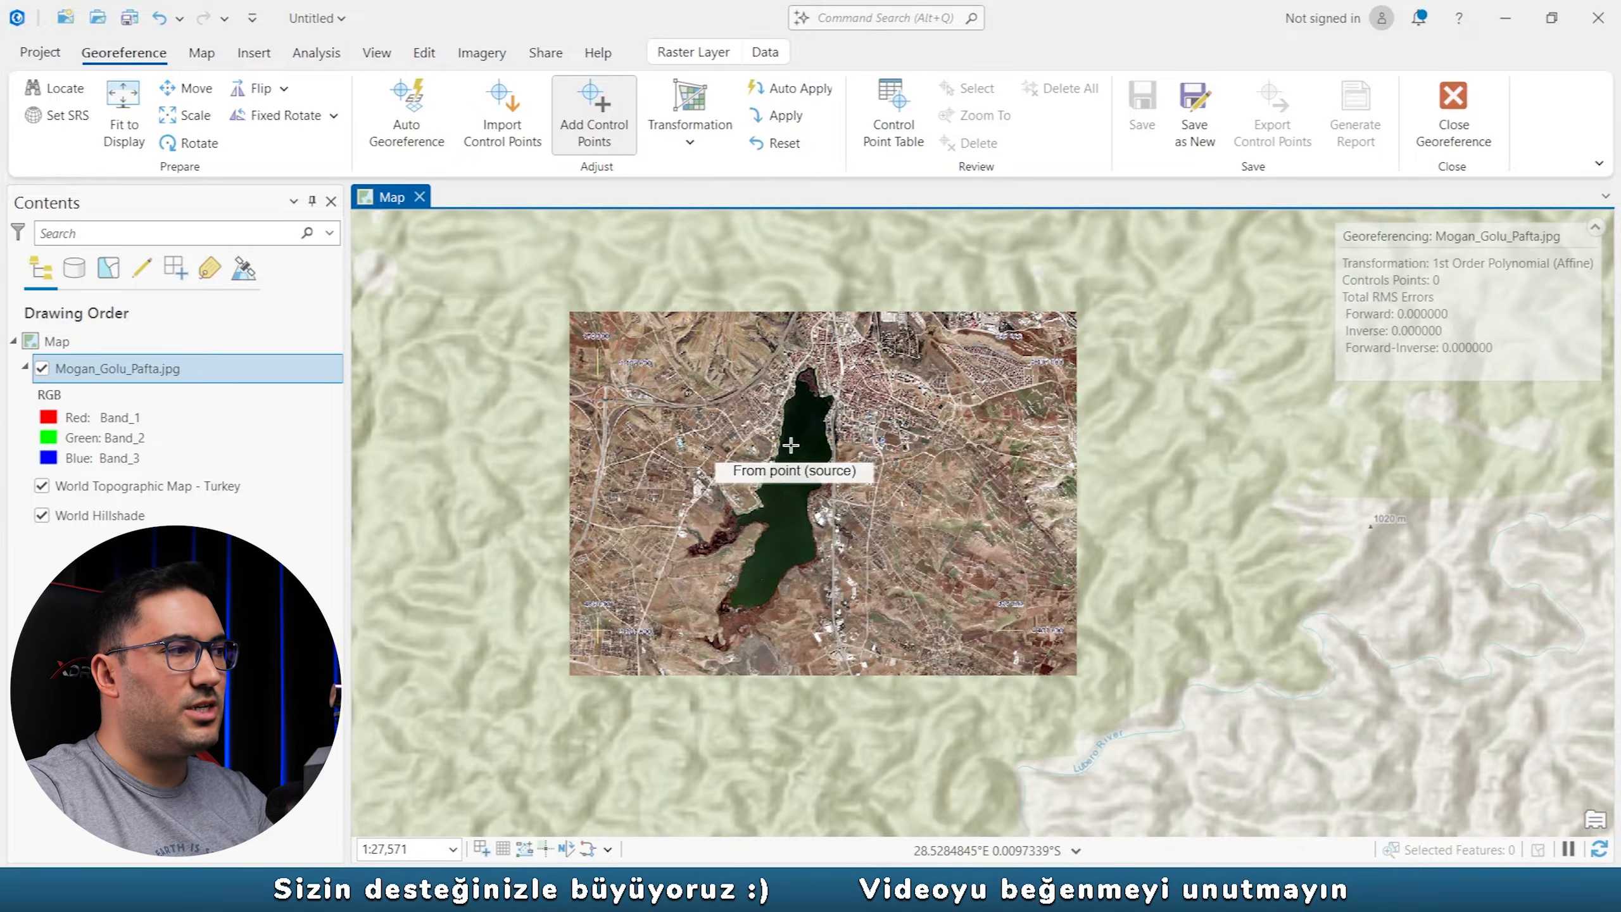
scroll(591, 370, up, 5)
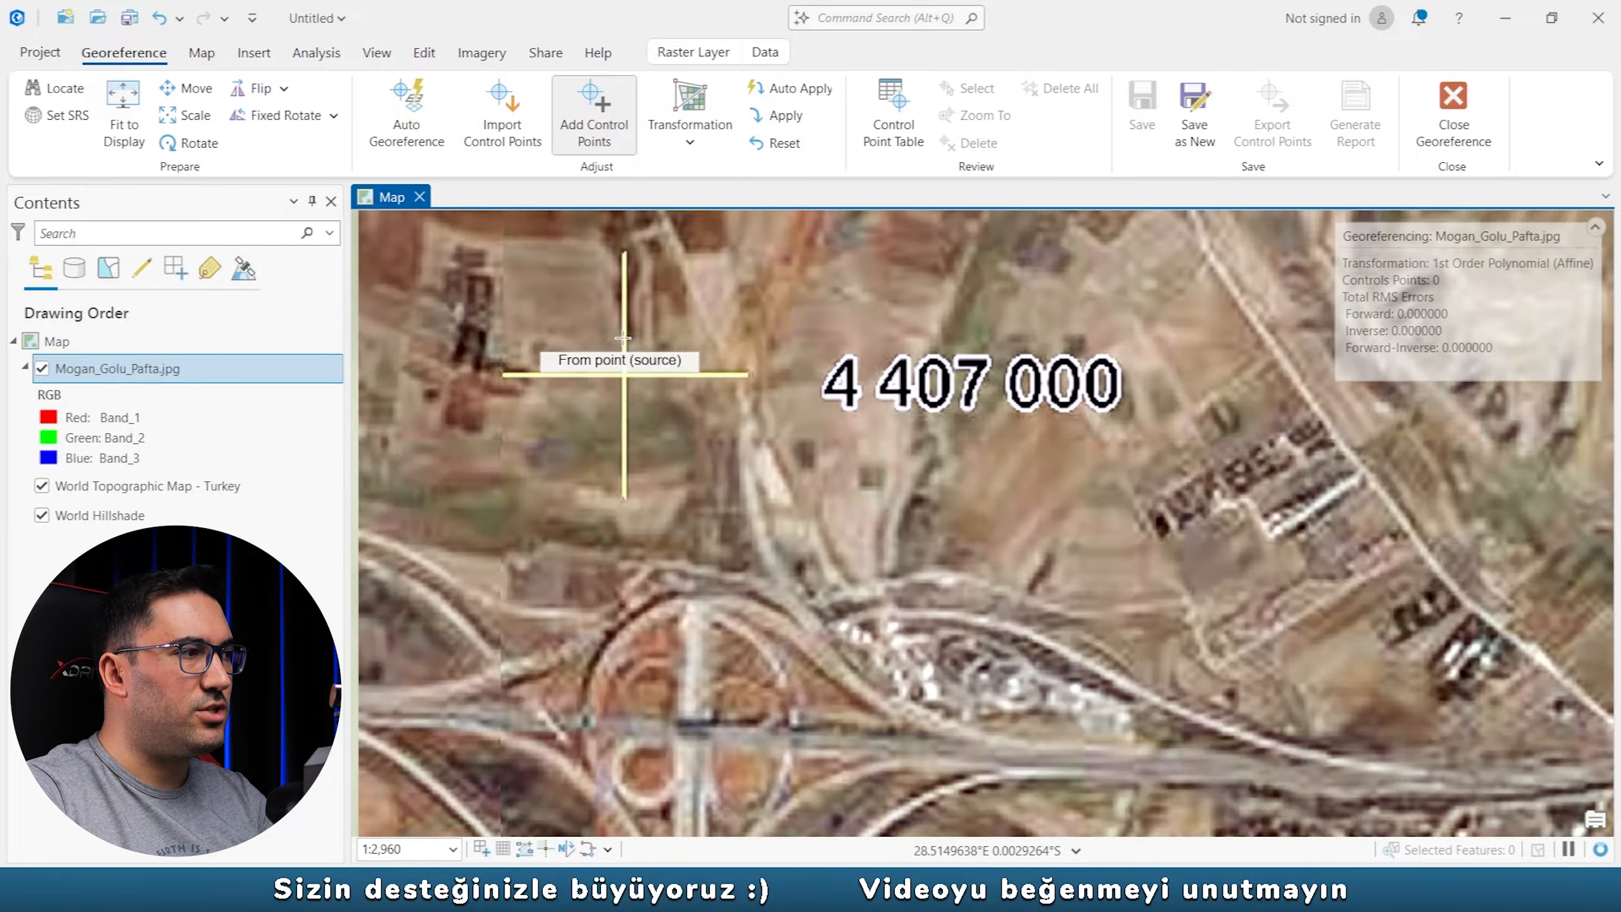
drag(632, 336, 711, 550)
scroll(682, 468, up, 1)
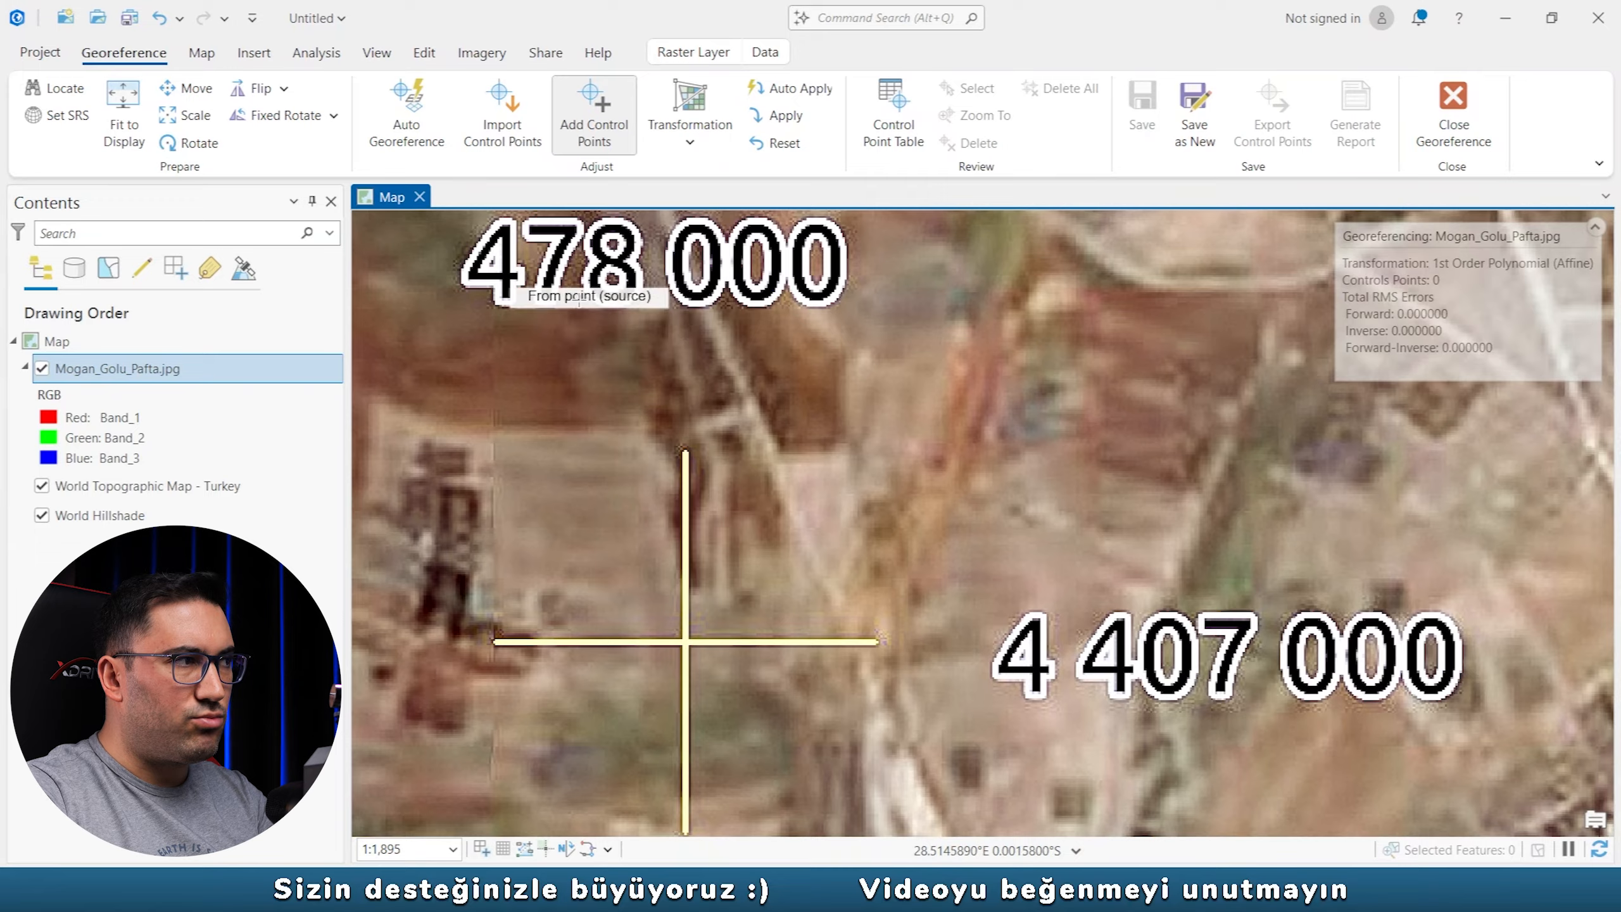
click(684, 641)
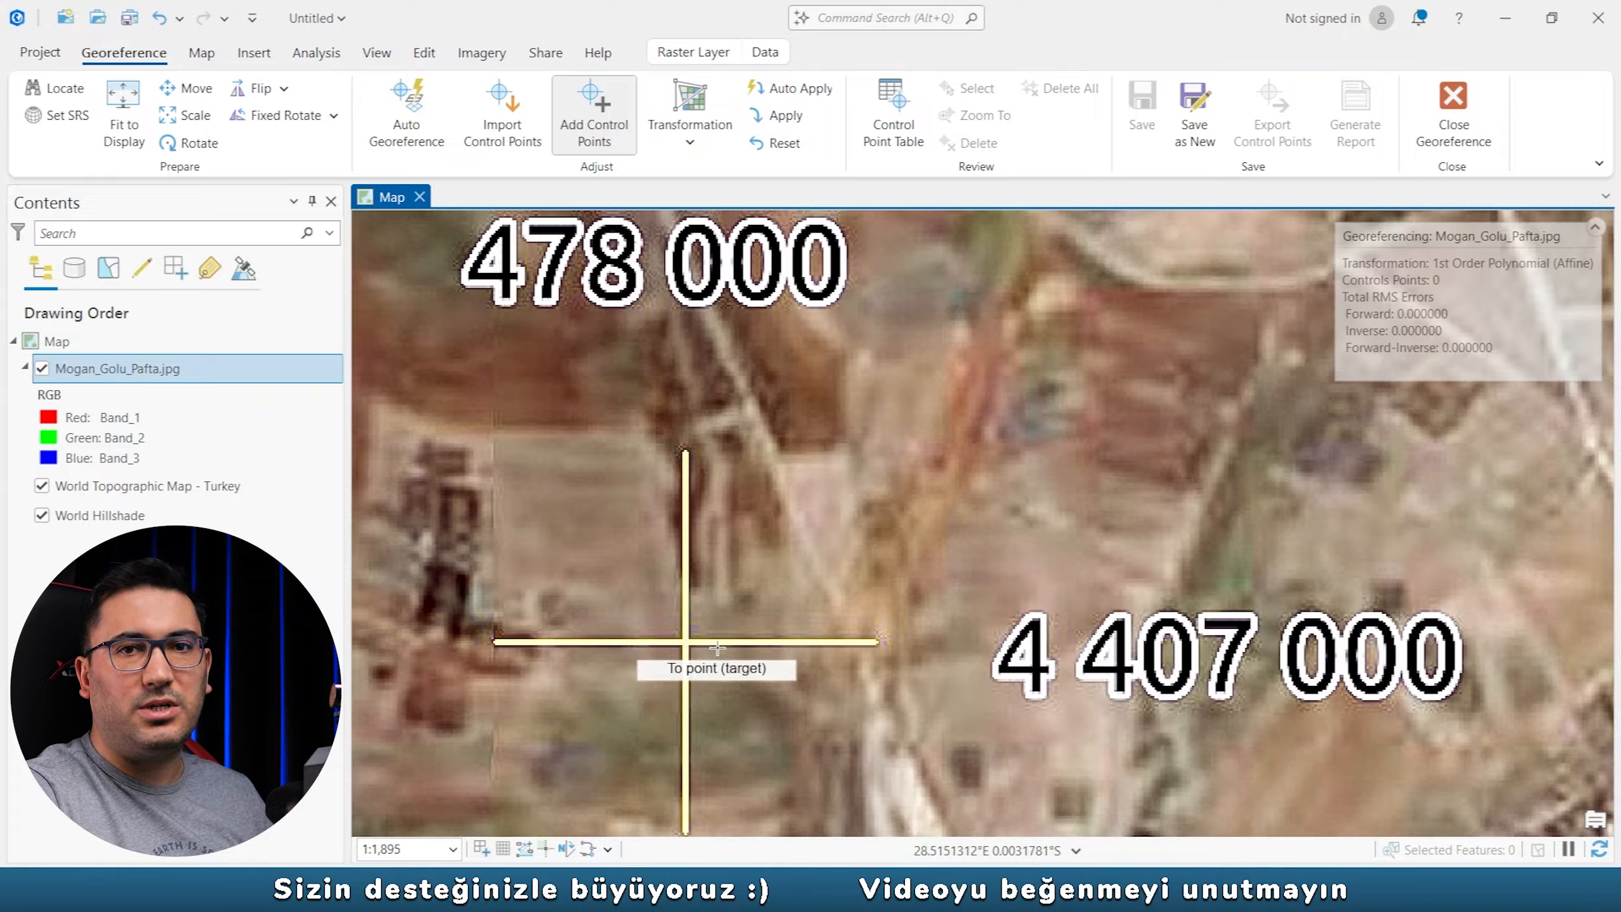
key(Escape)
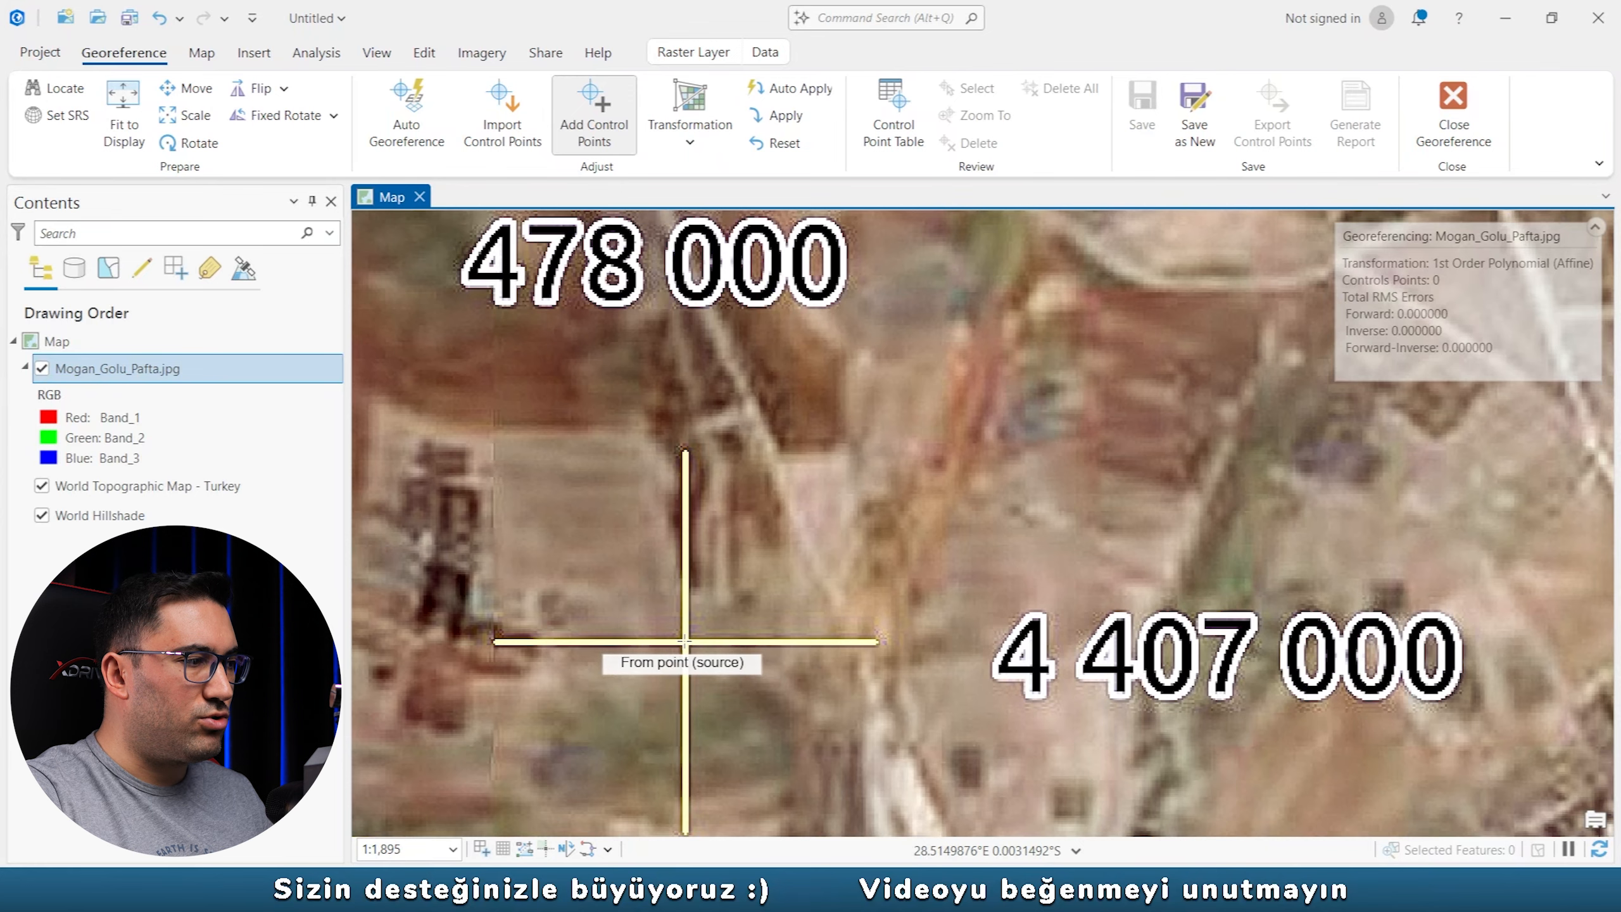
click(685, 641)
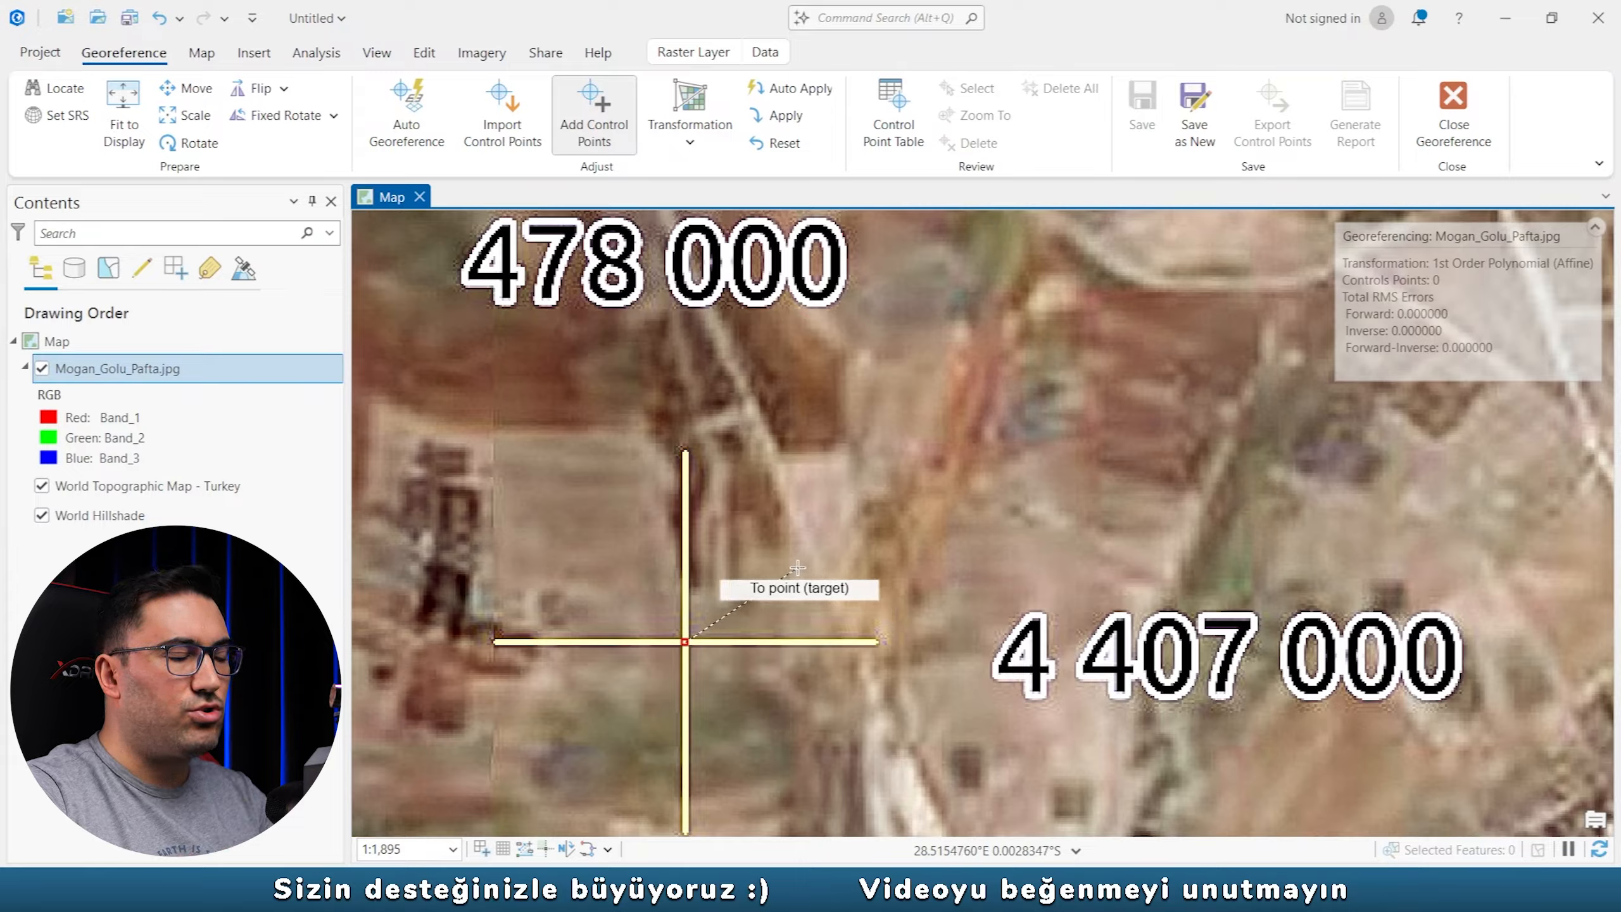
Enter target coordinates X 478000 and Y 4407000 for the first control point.
right_click(787, 546)
drag(840, 396, 1056, 387)
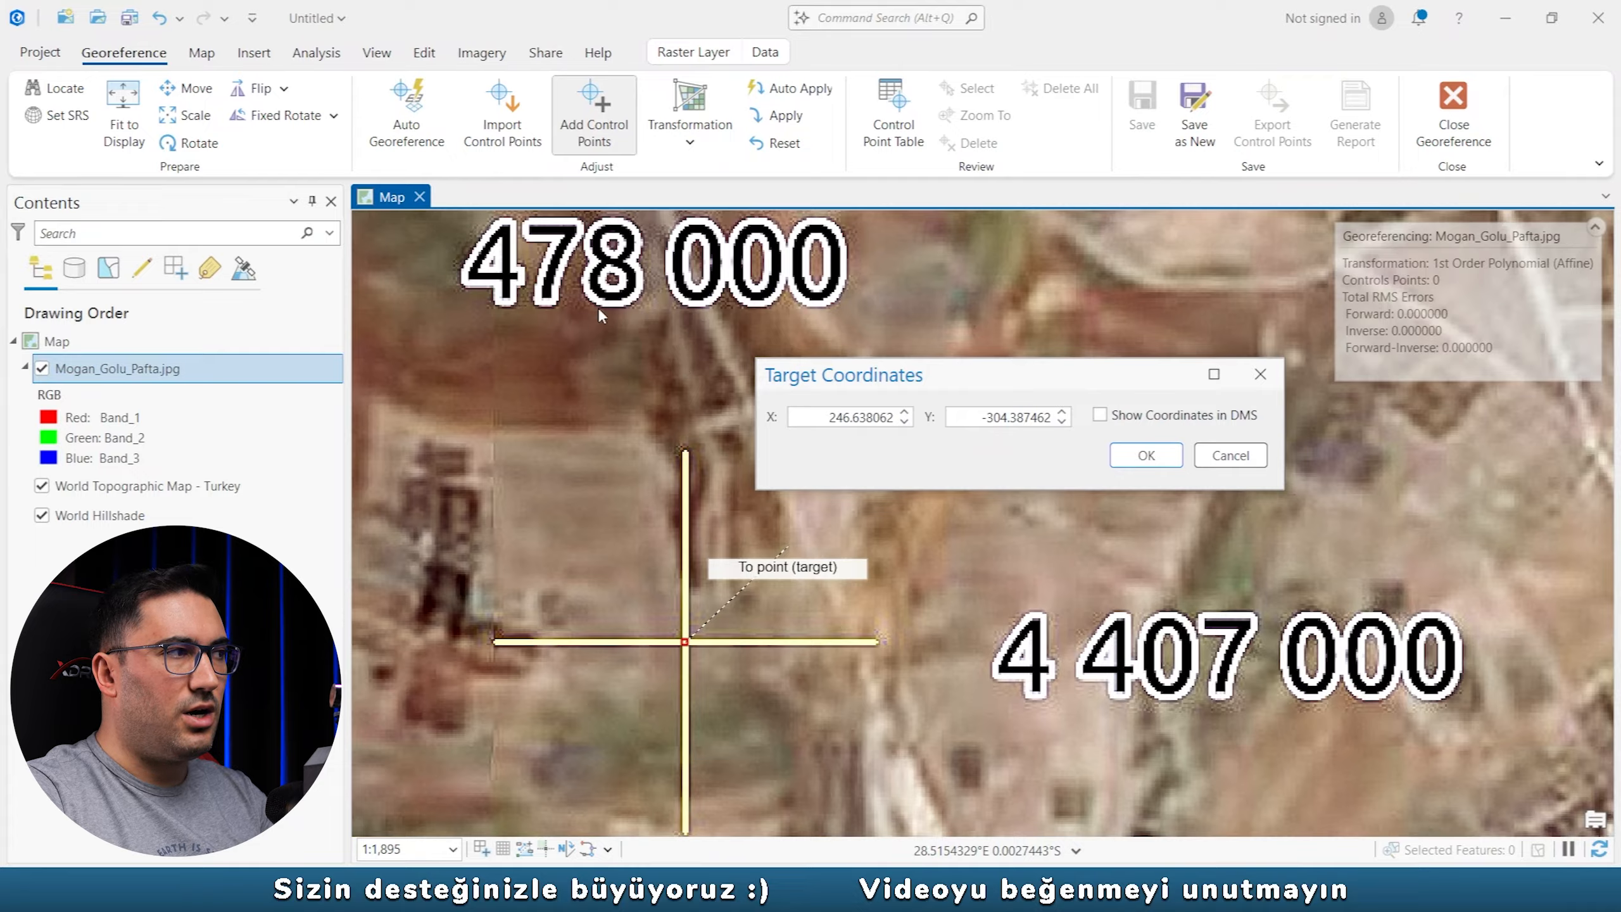
double_click(831, 415)
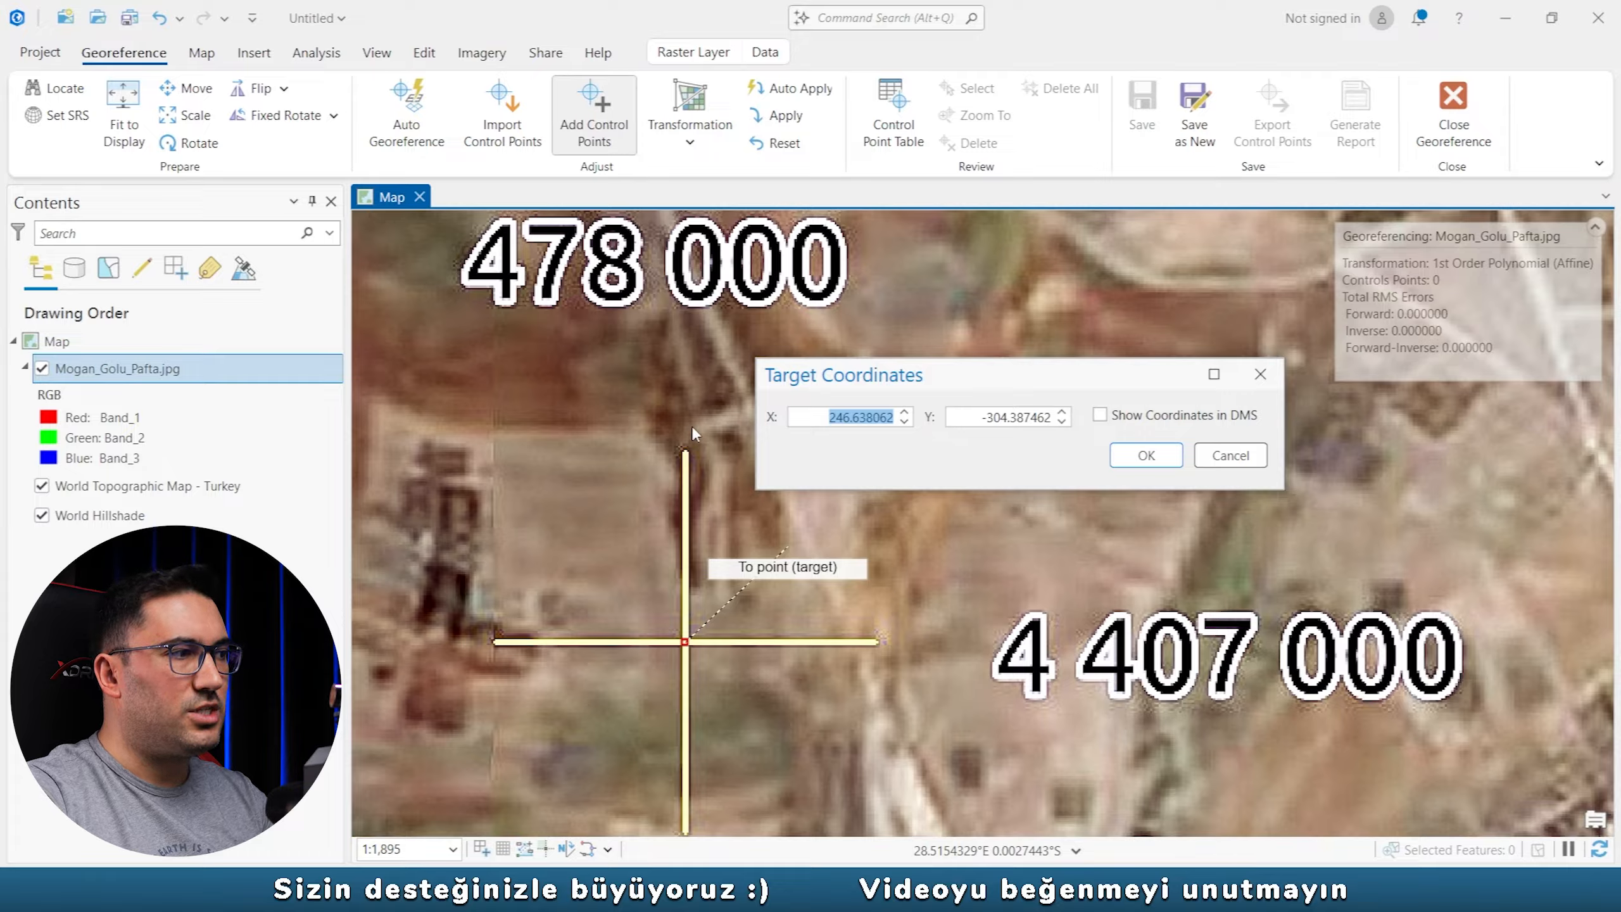
text(4)
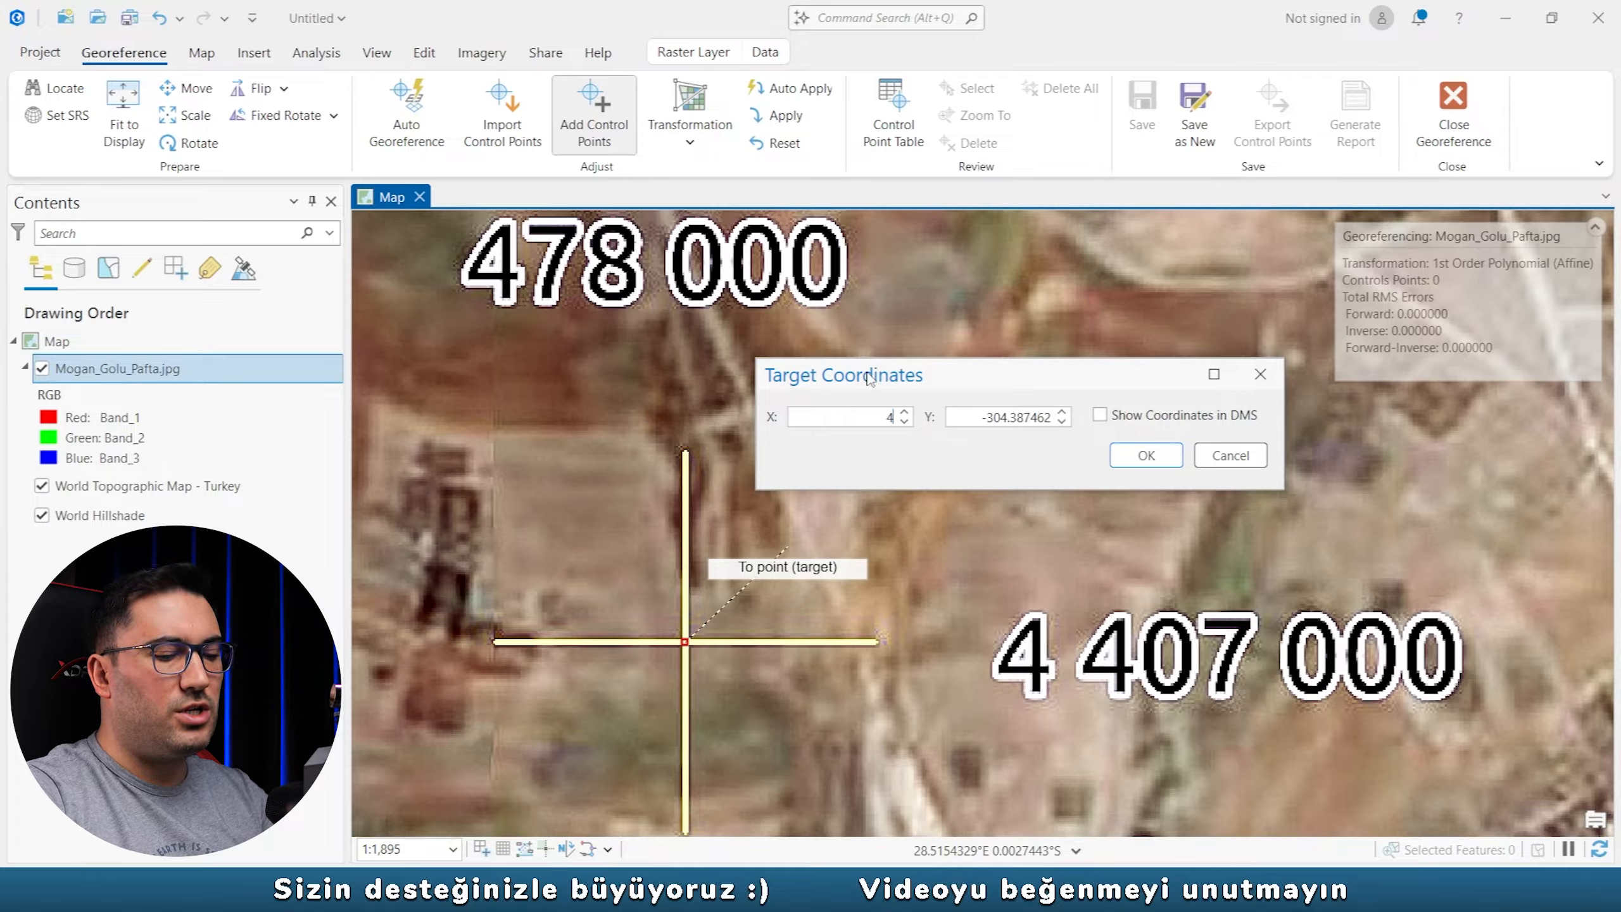
text(78000)
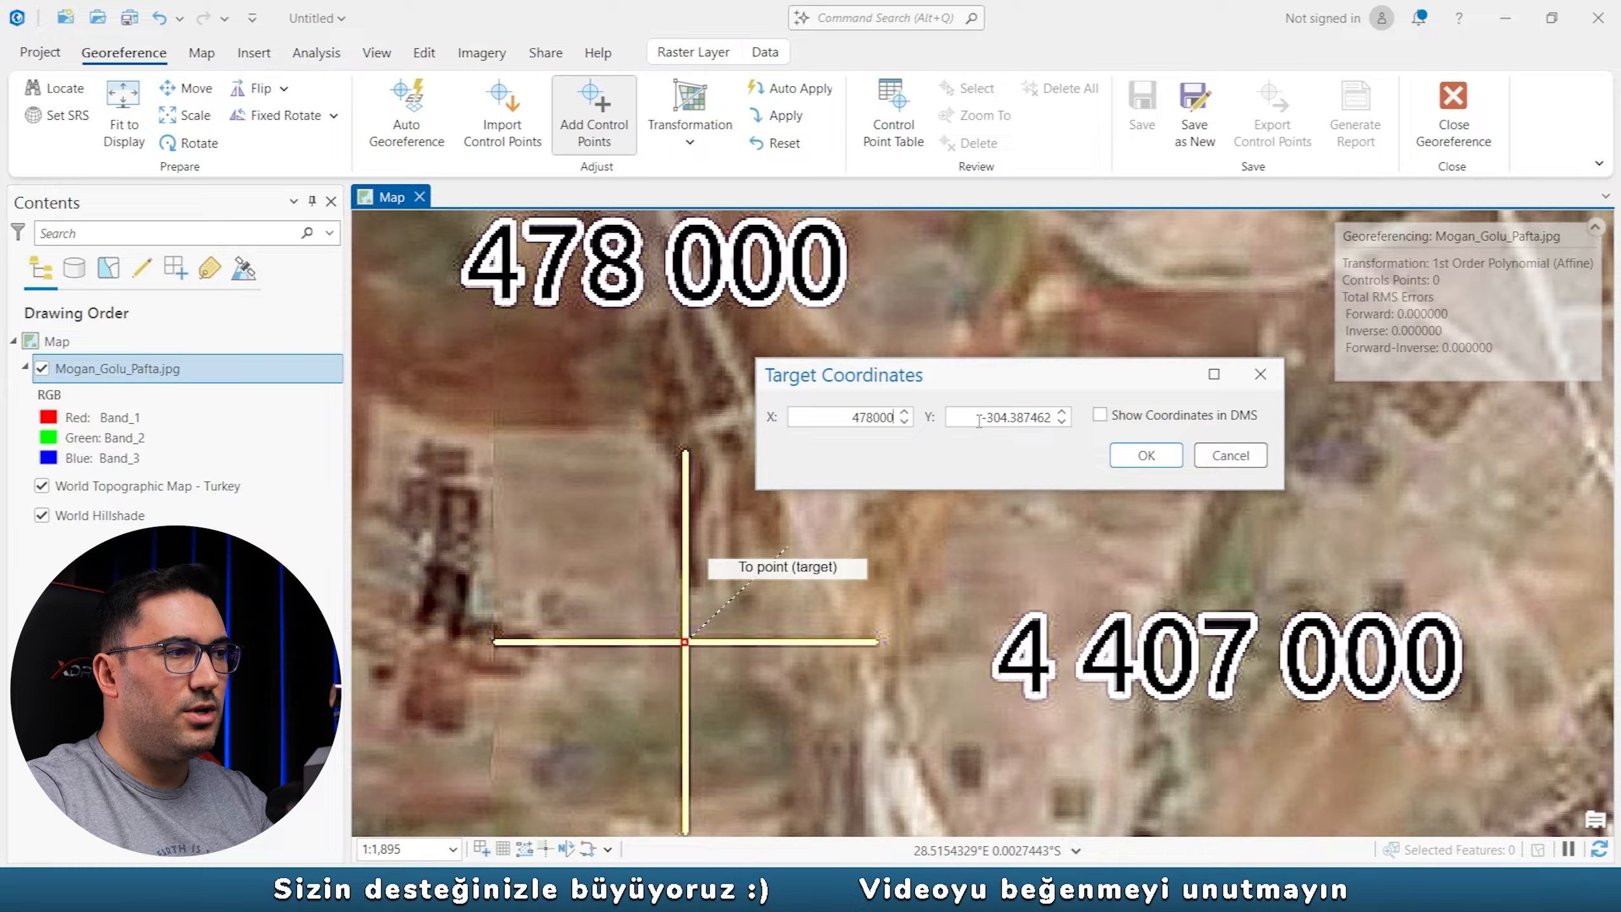
key(Tab)
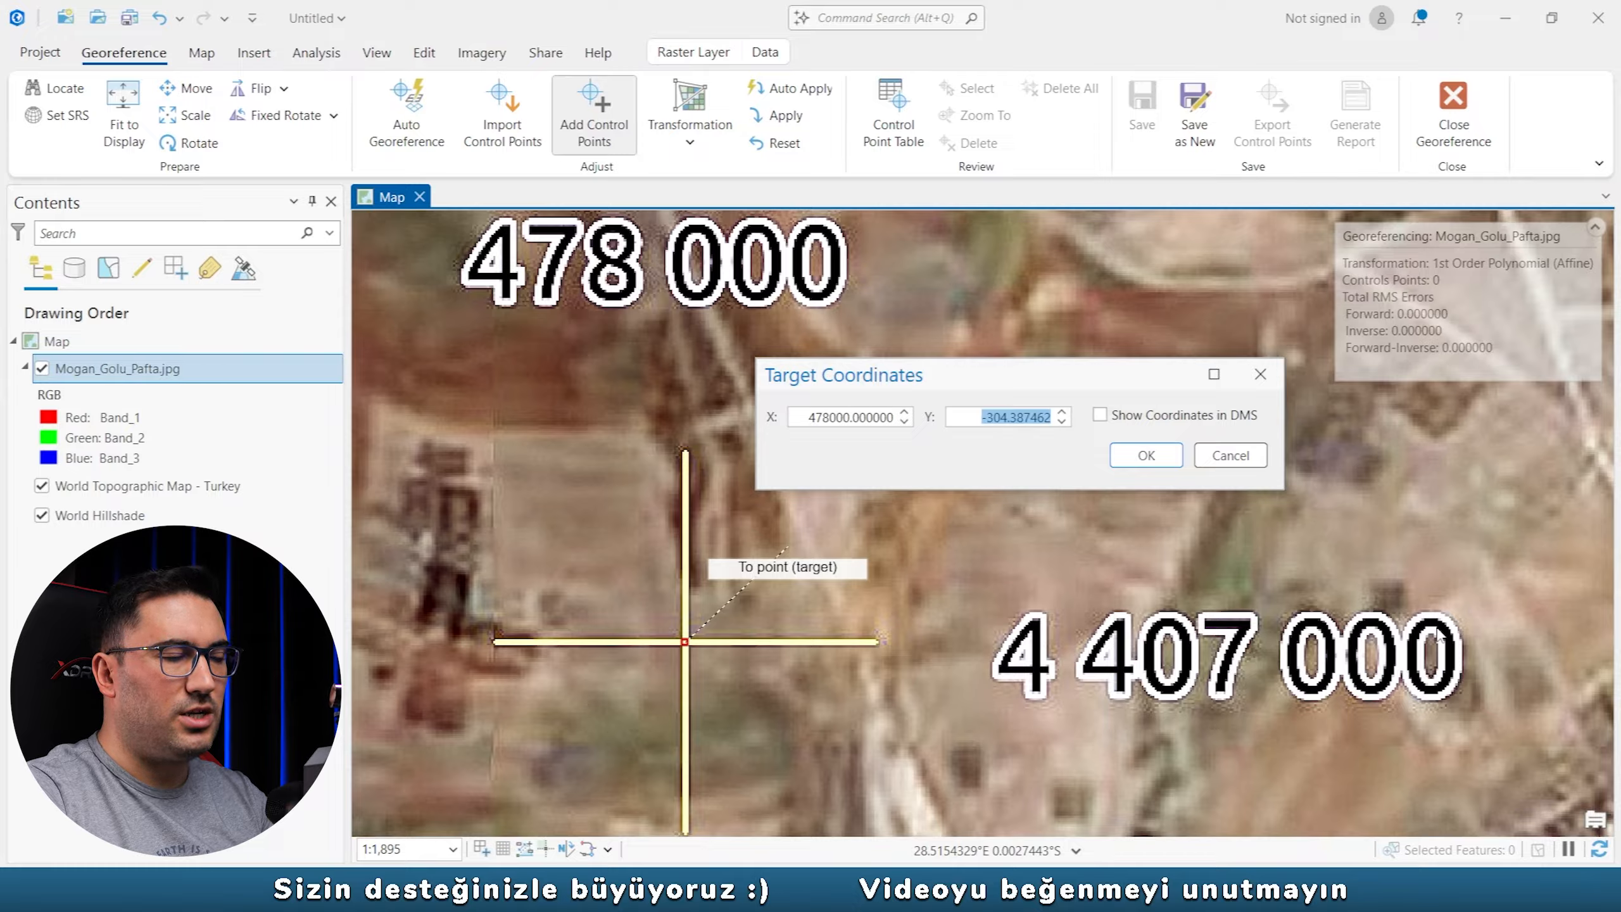
text(4407)
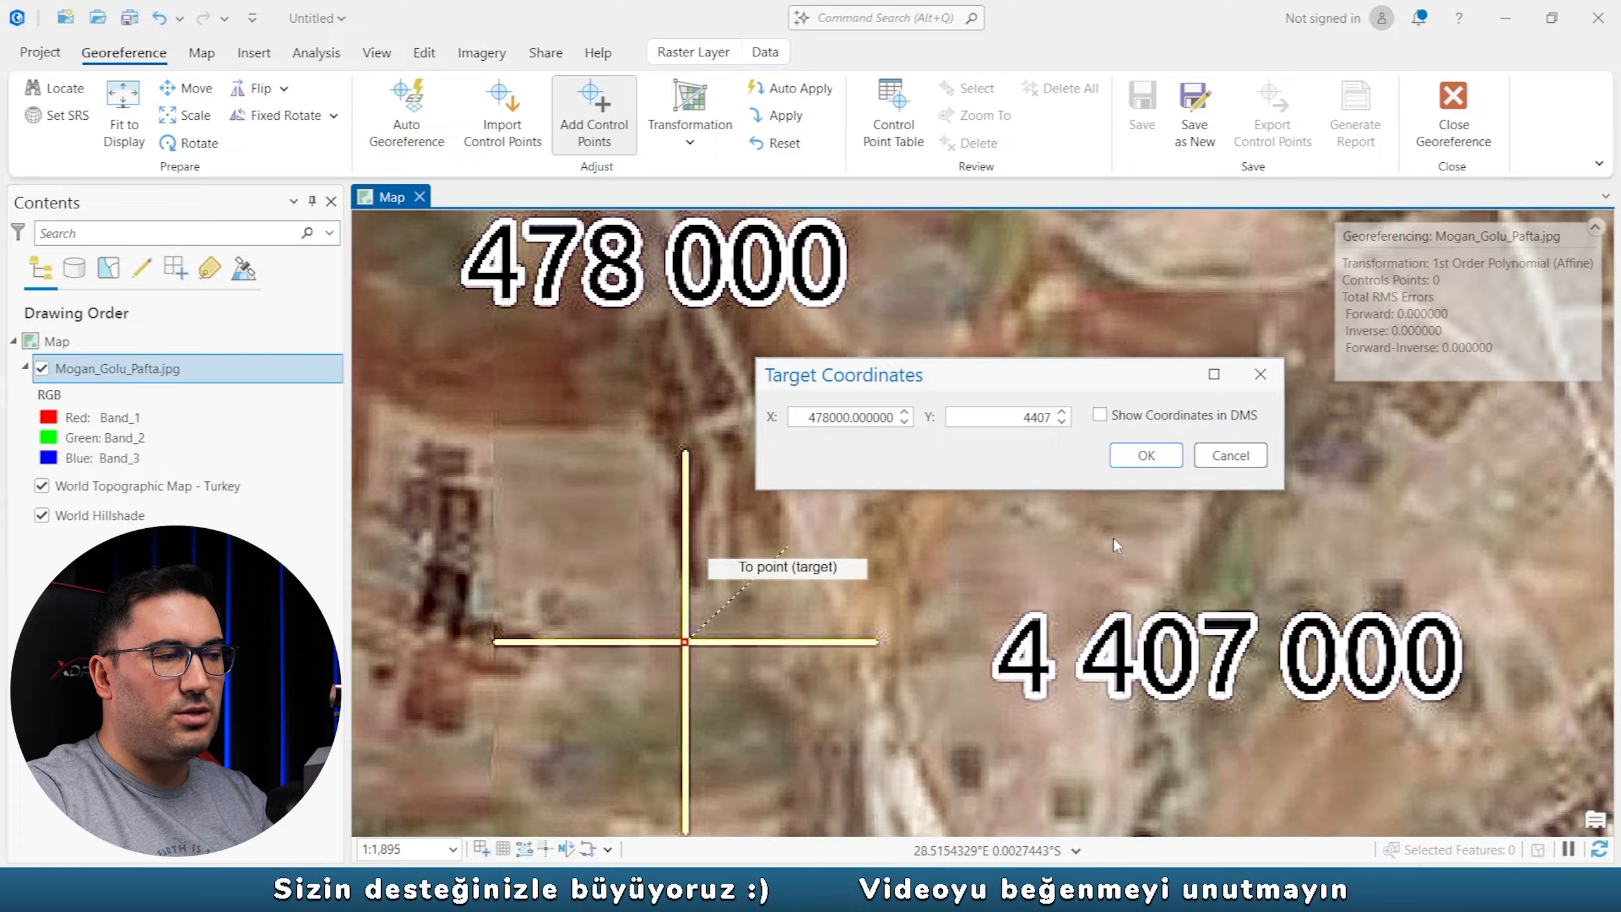
text(000)
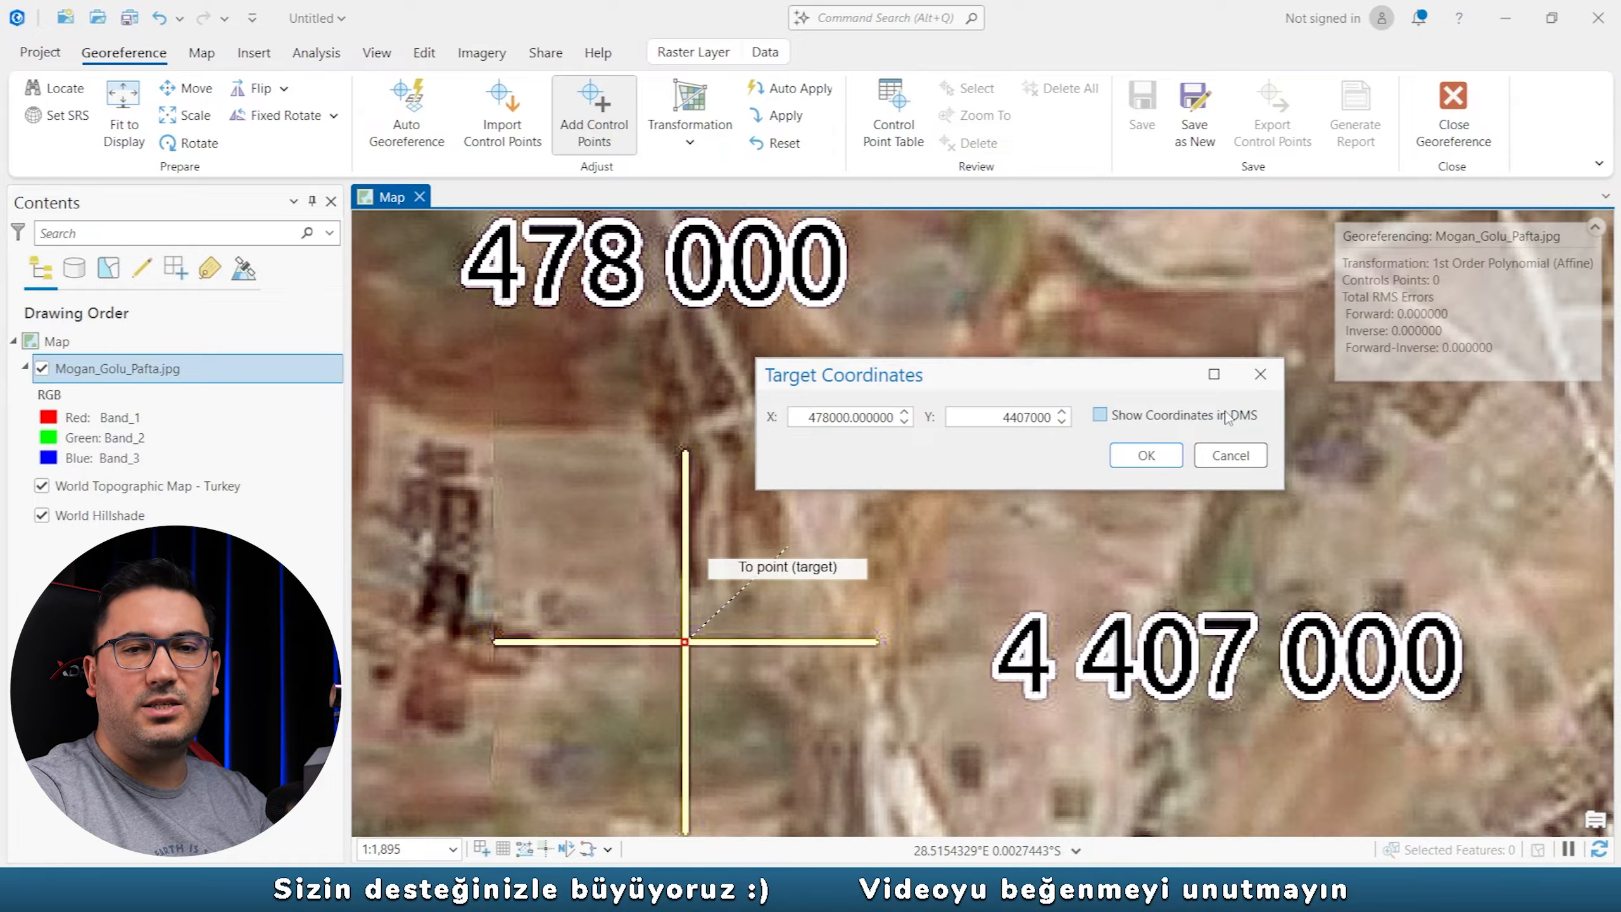
Show the target coordinates in DMS, examine the longitude and latitude fields, and switch back to X and Y.
click(1100, 415)
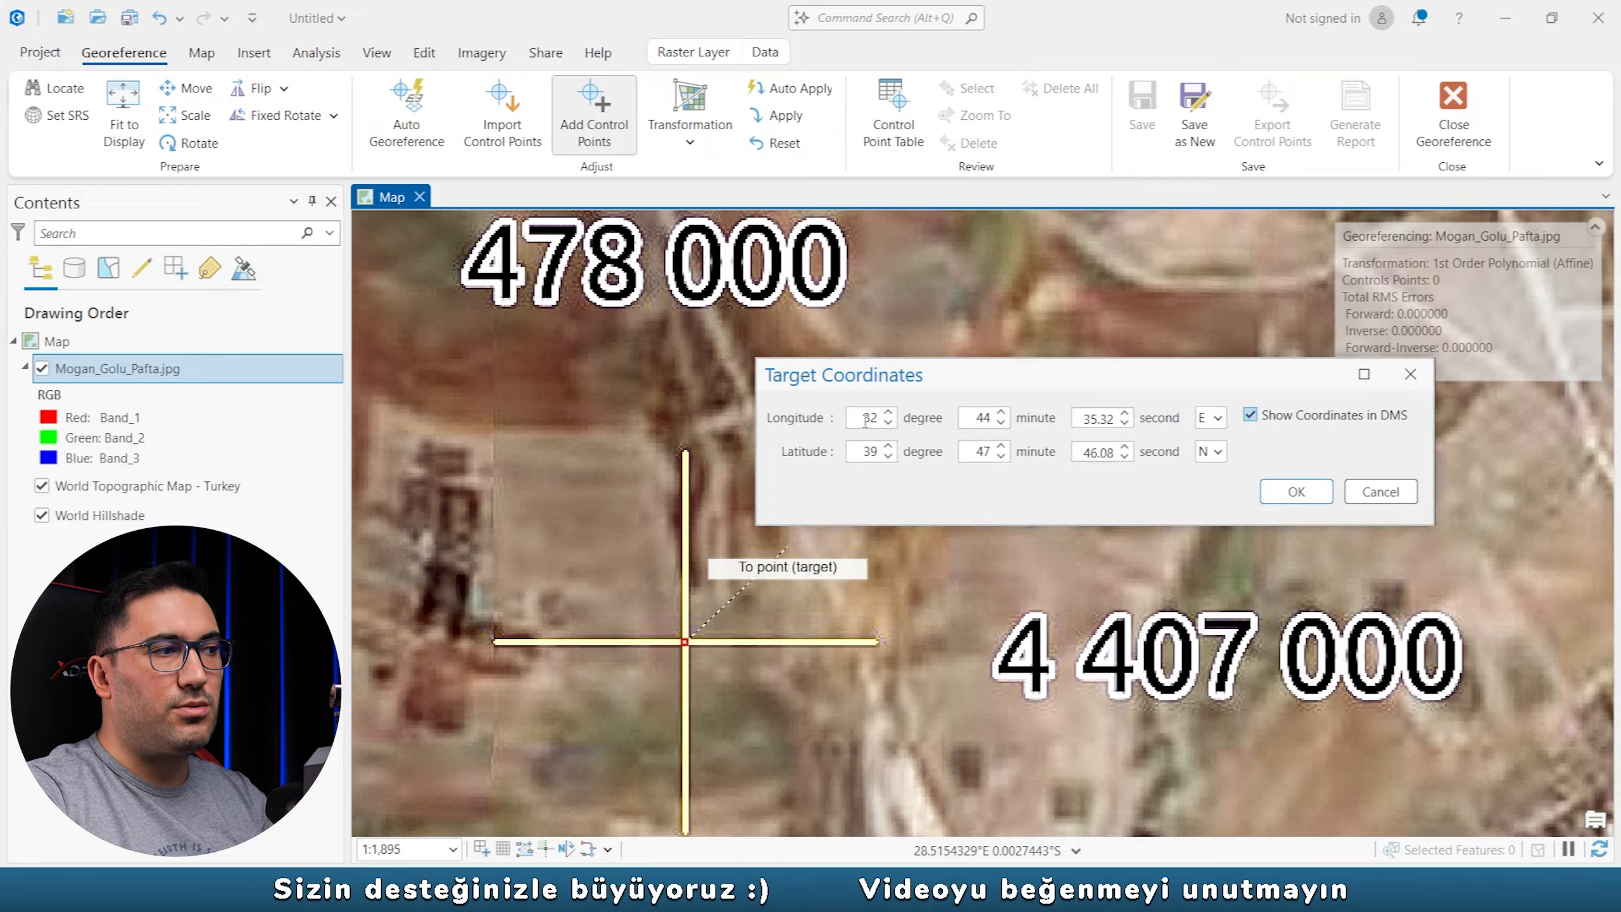
drag(874, 417, 898, 419)
click(974, 417)
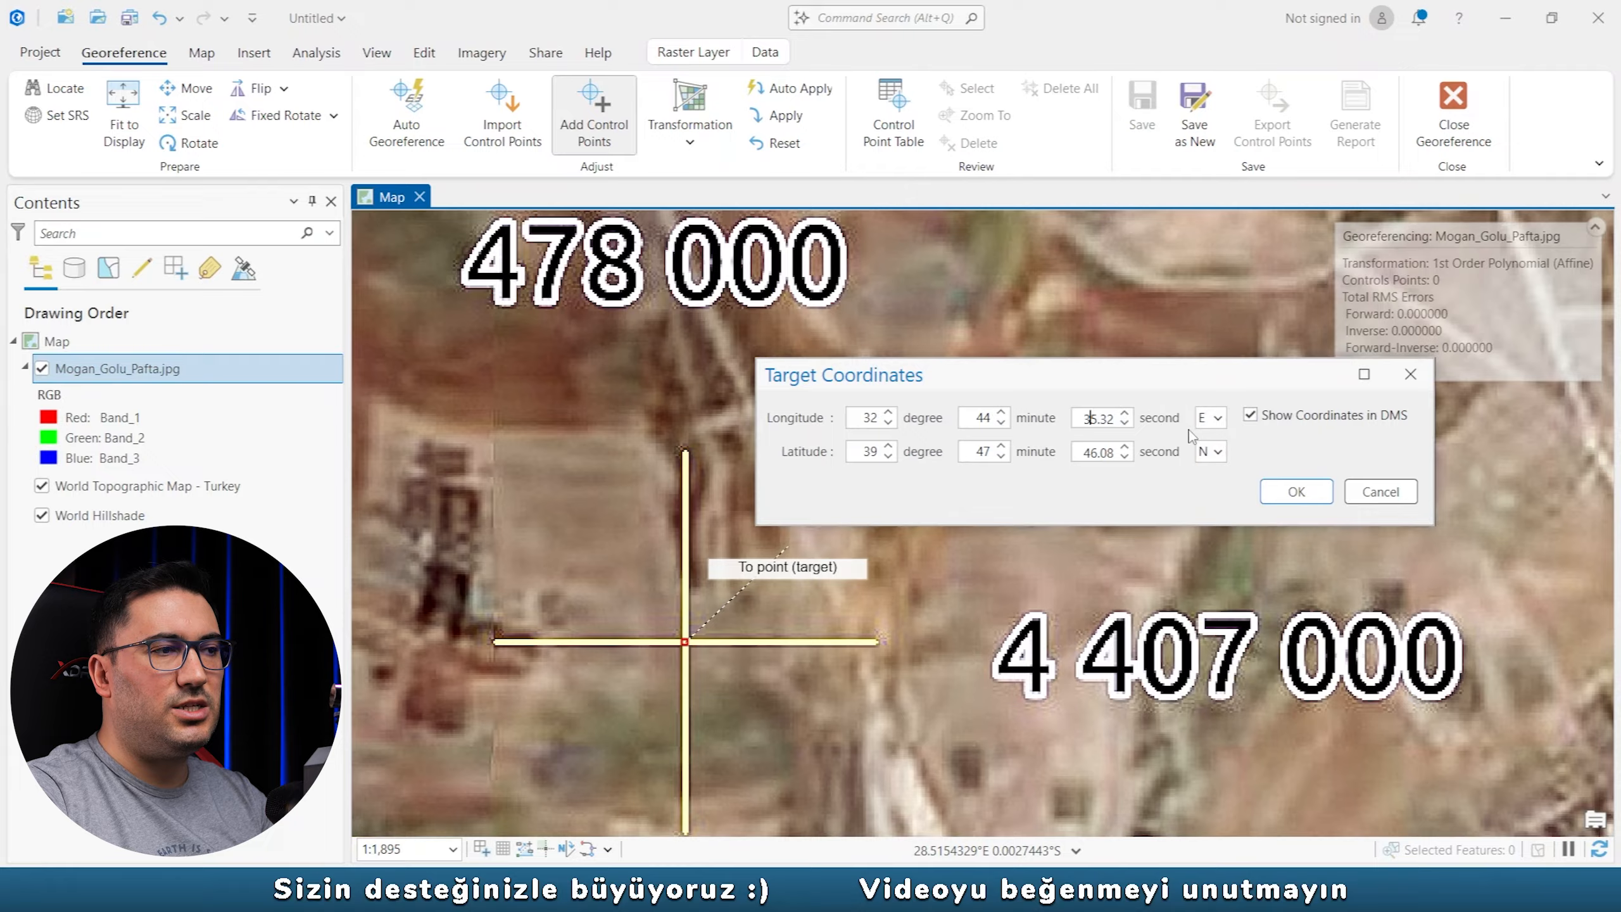
click(1219, 452)
click(1252, 442)
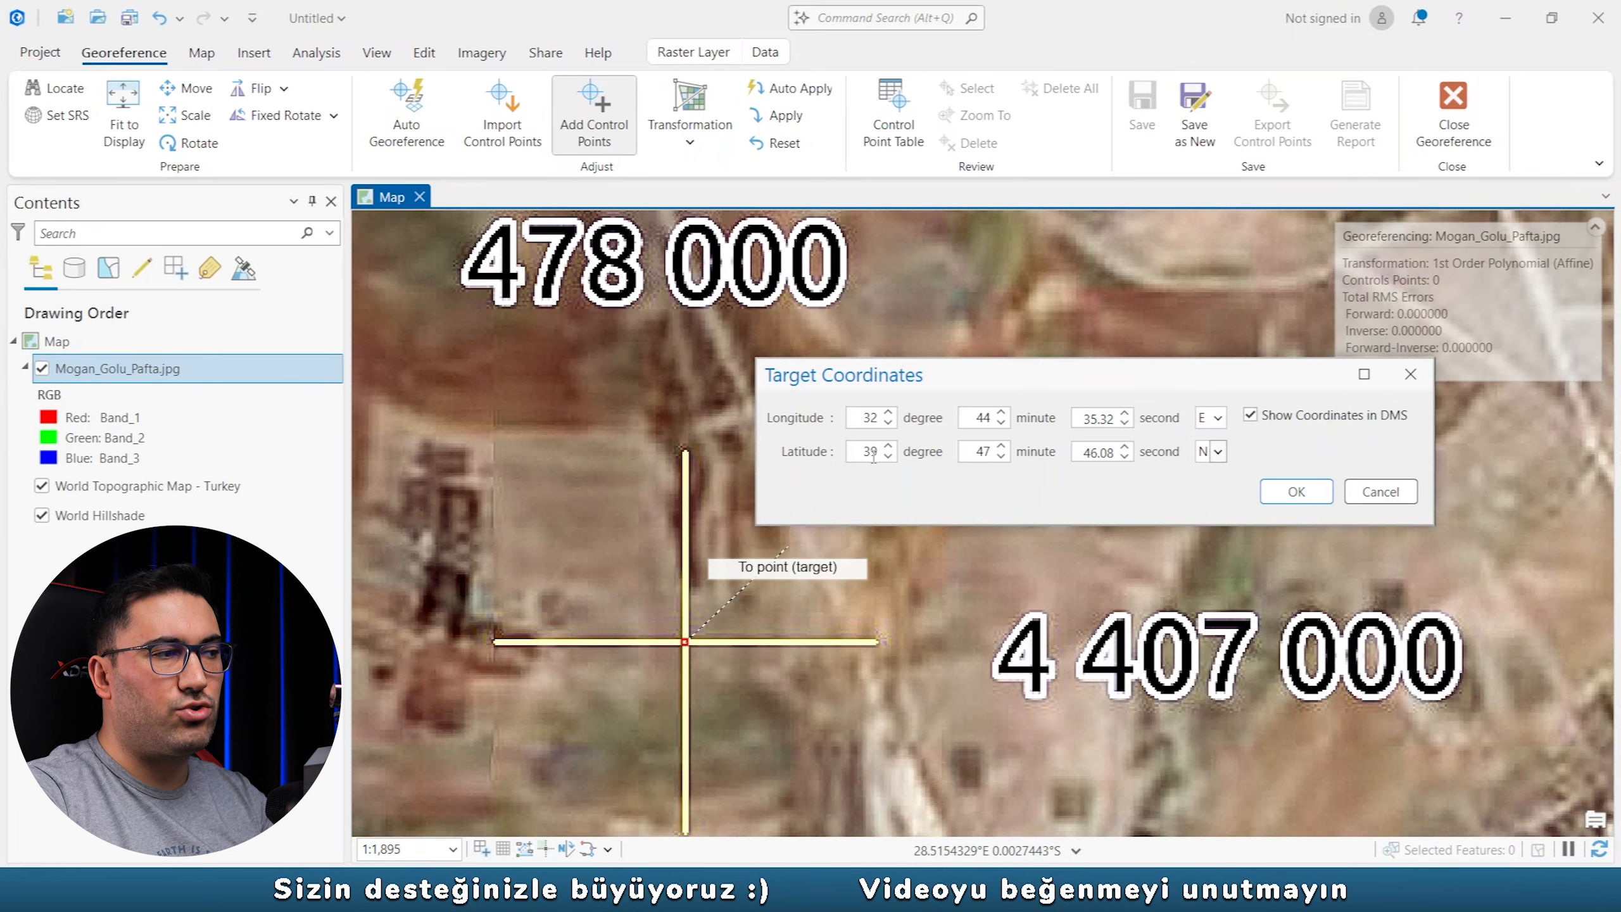
click(1251, 415)
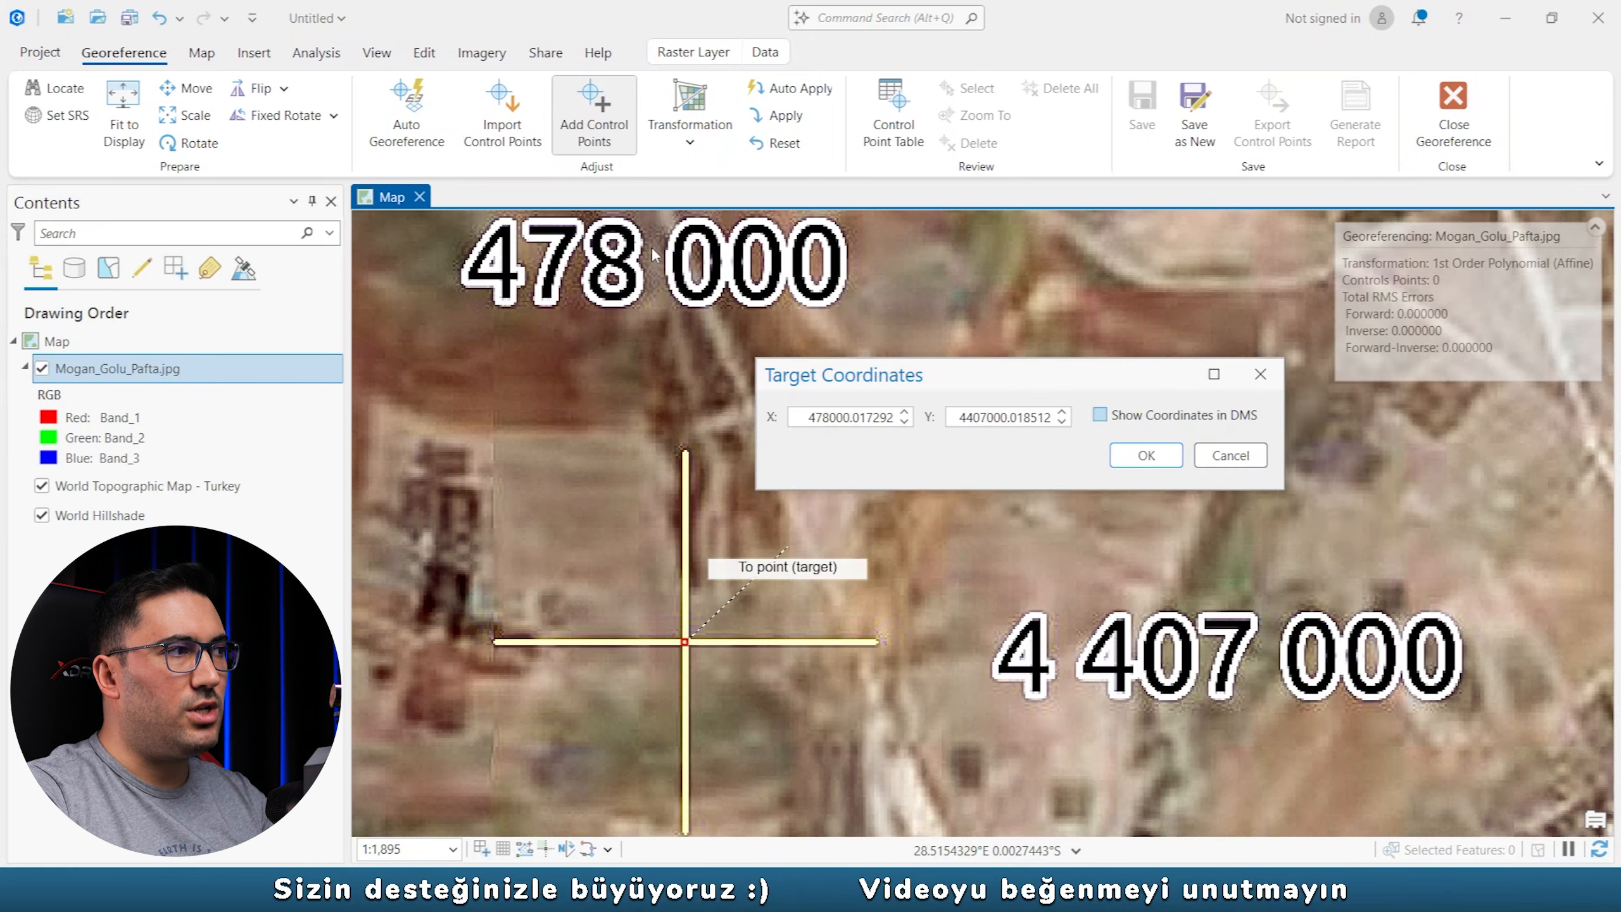
Remove the stray decimals so the target is exactly X 478000 and Y 4407000, and accept the first control point.
double_click(852, 418)
key(BackSpace)
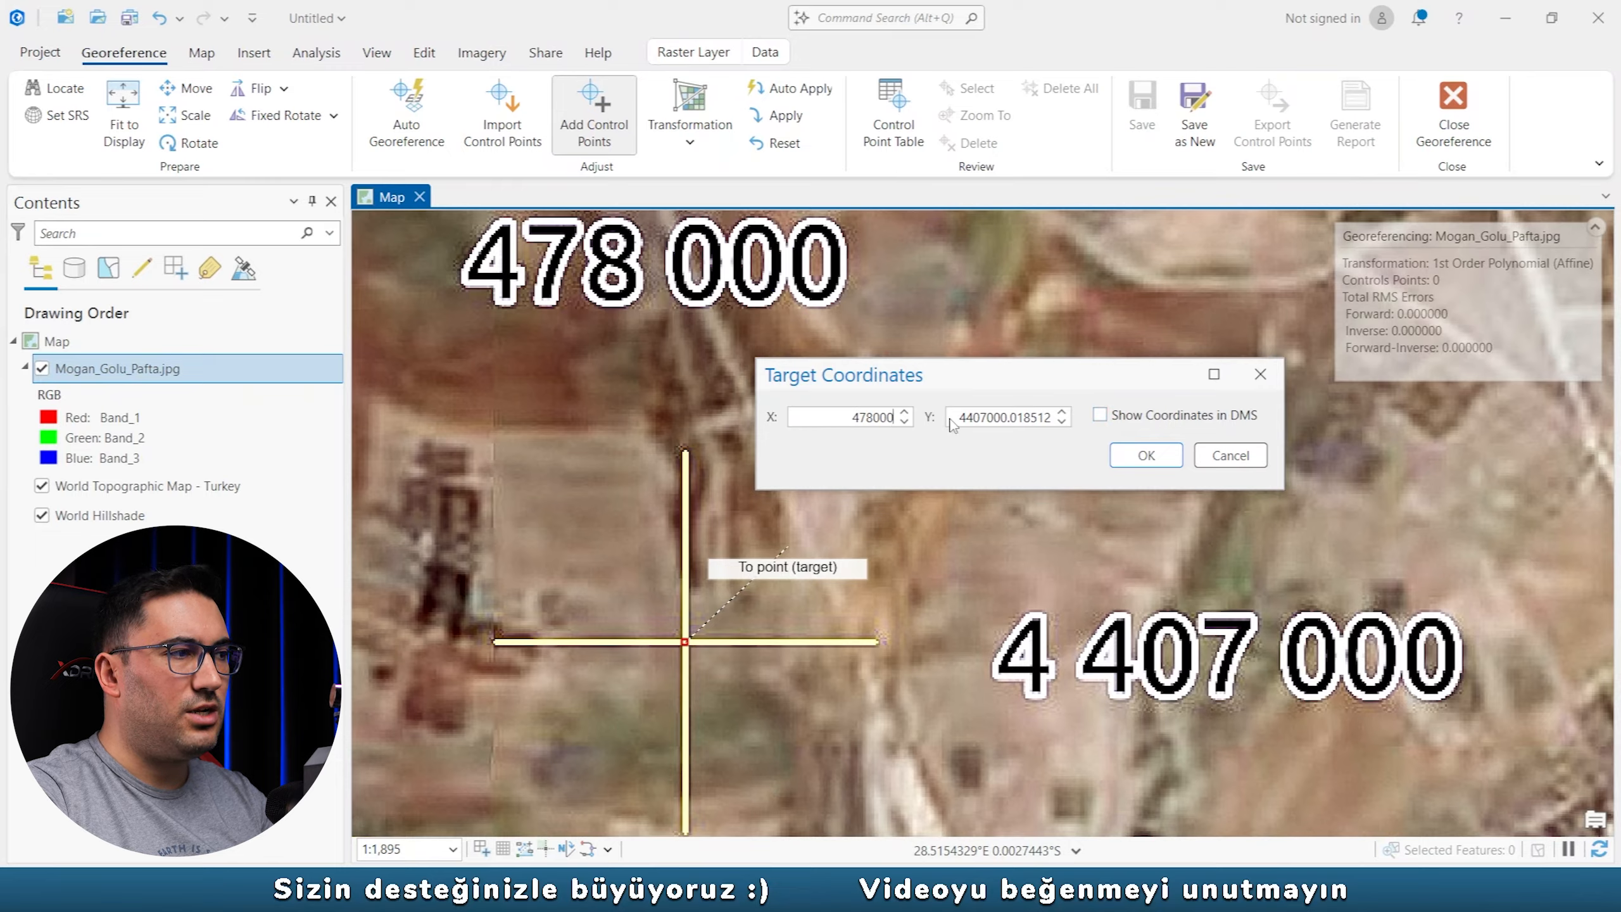
double_click(1020, 418)
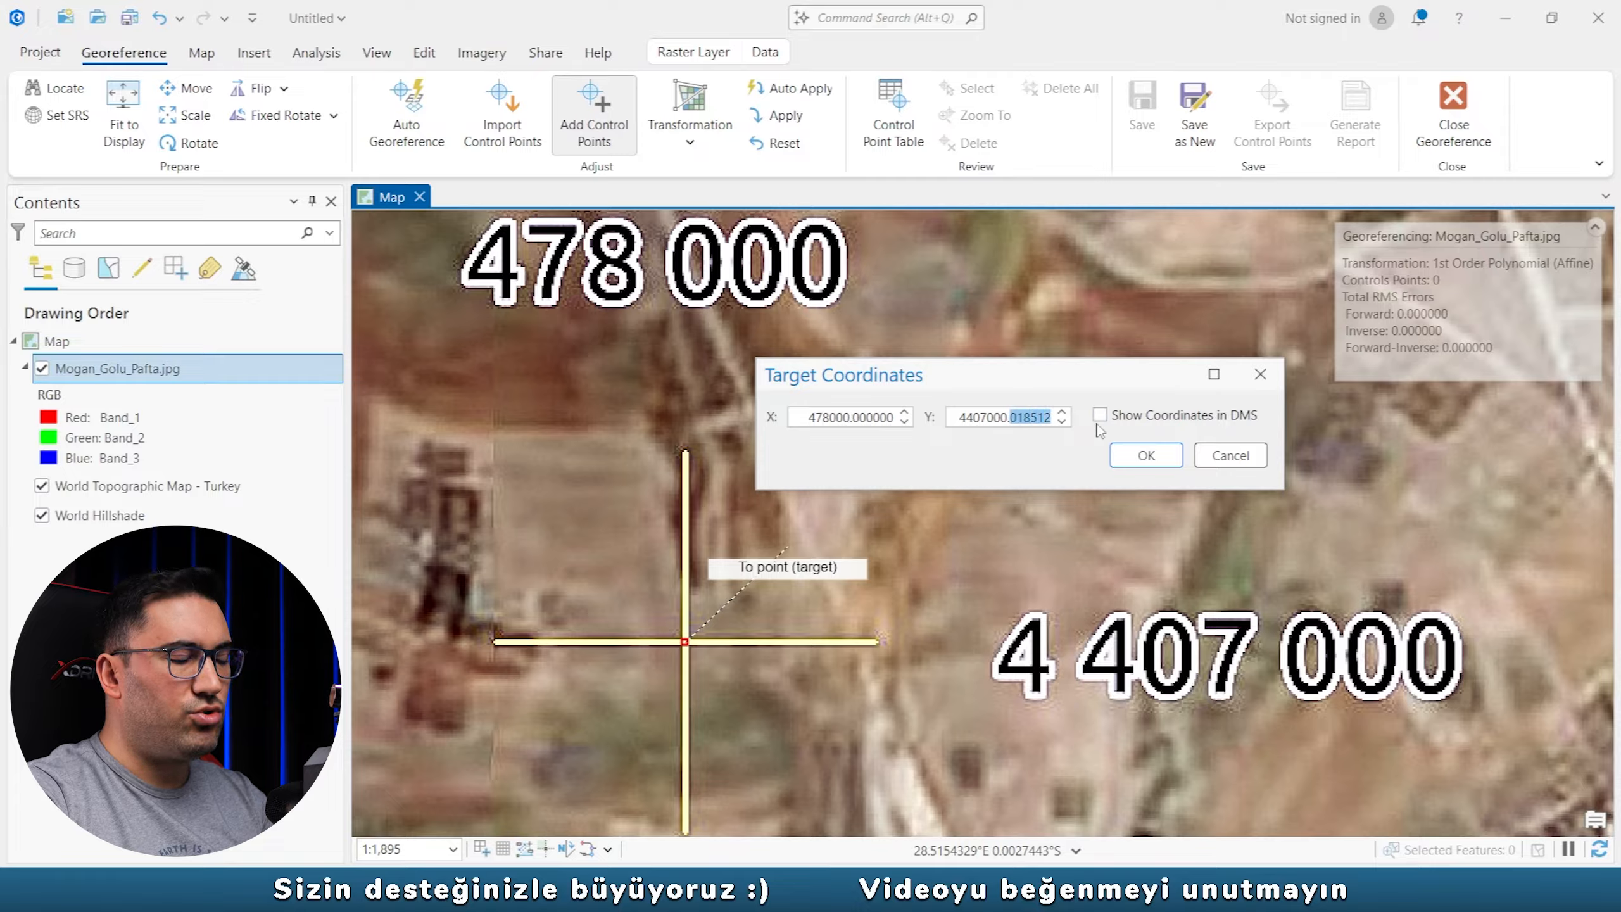
key(BackSpace)
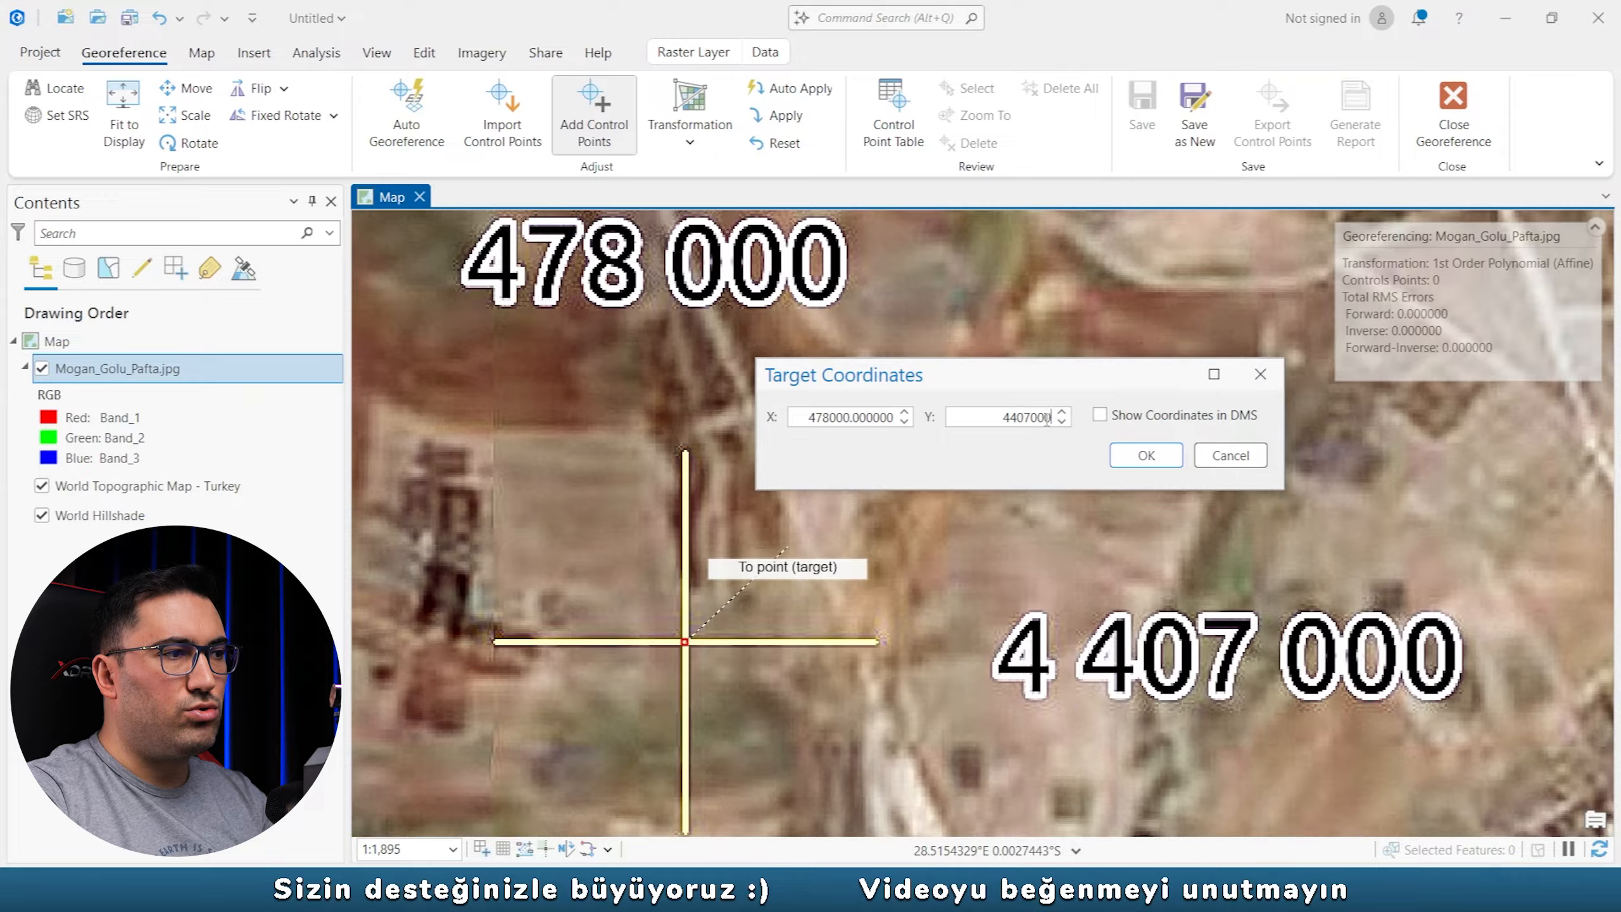
click(1144, 455)
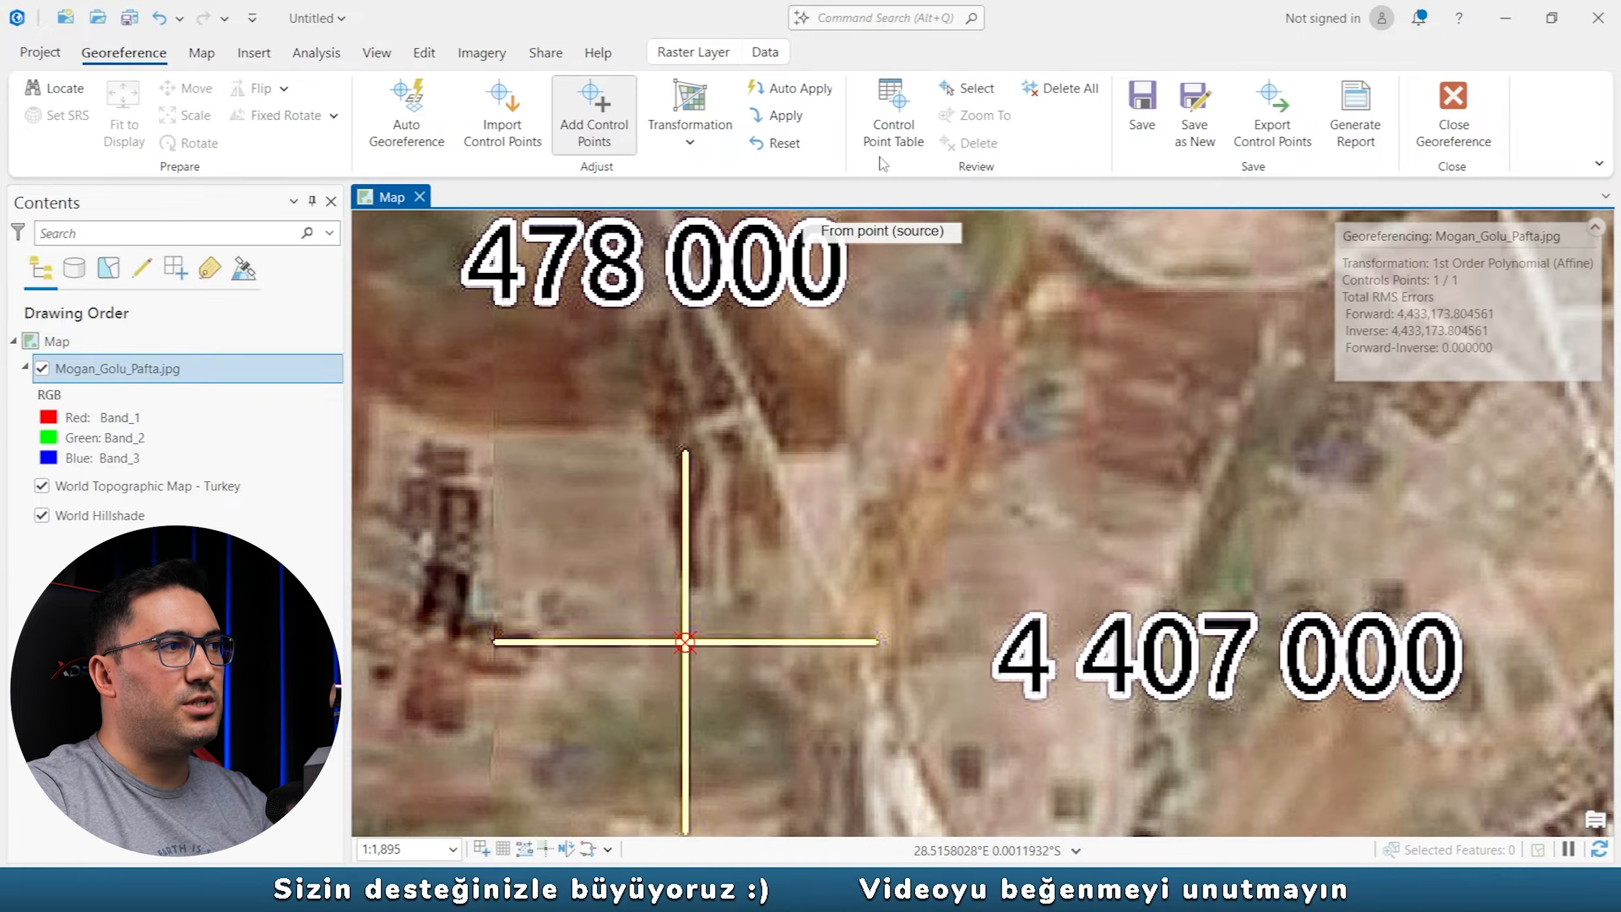
Open the control point table, reduce its height to leave more room for the map, and select the first control point.
click(895, 131)
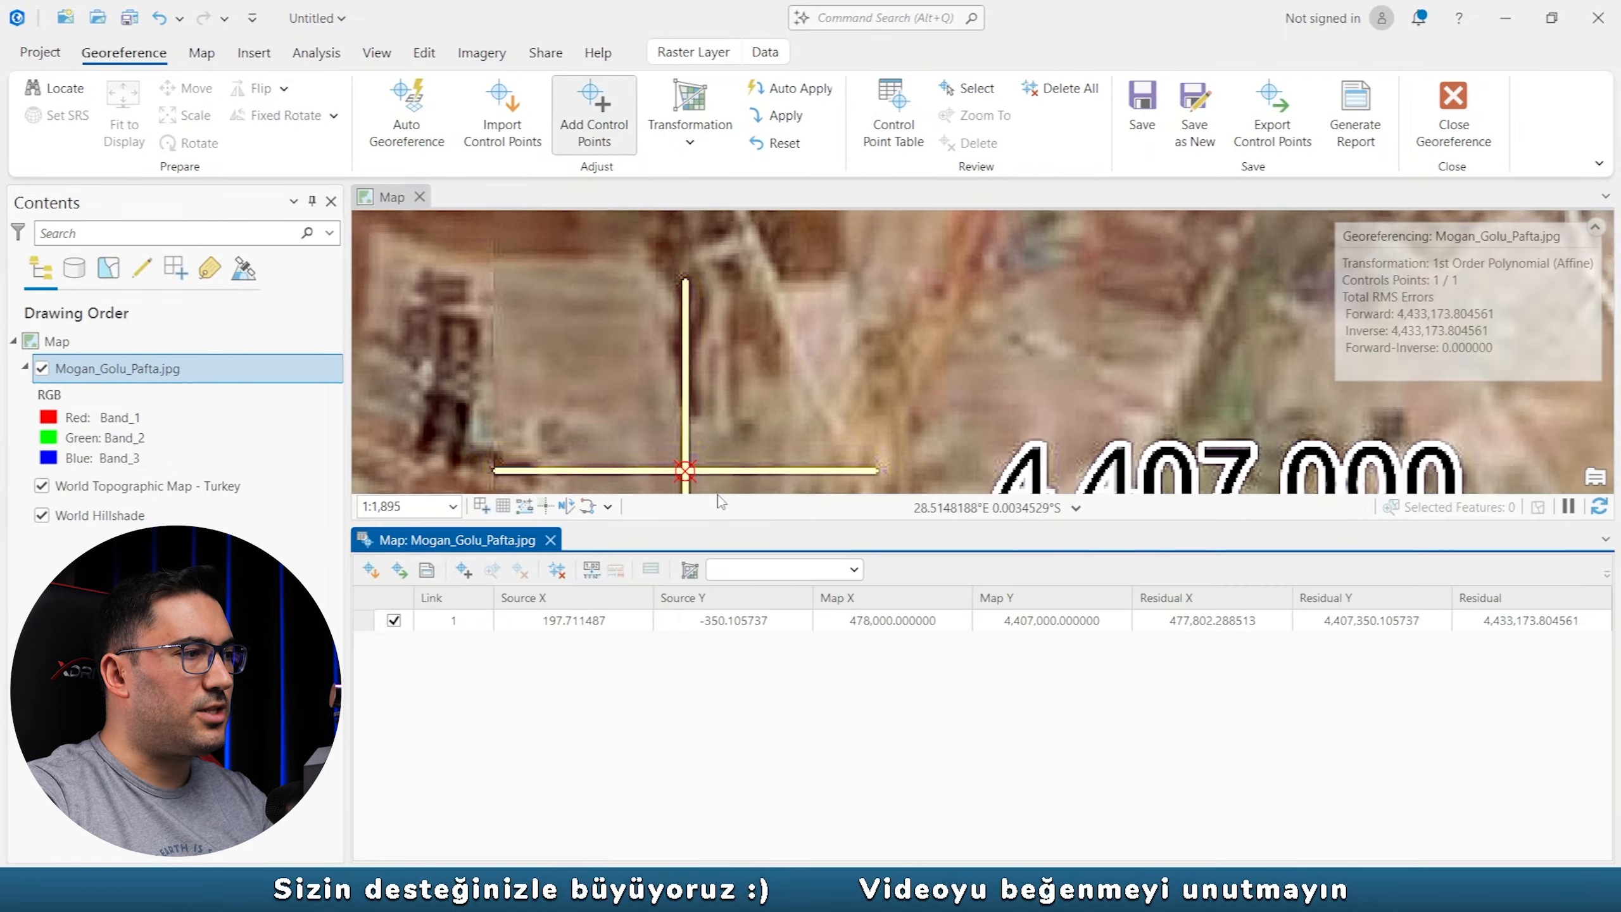
drag(730, 527, 742, 671)
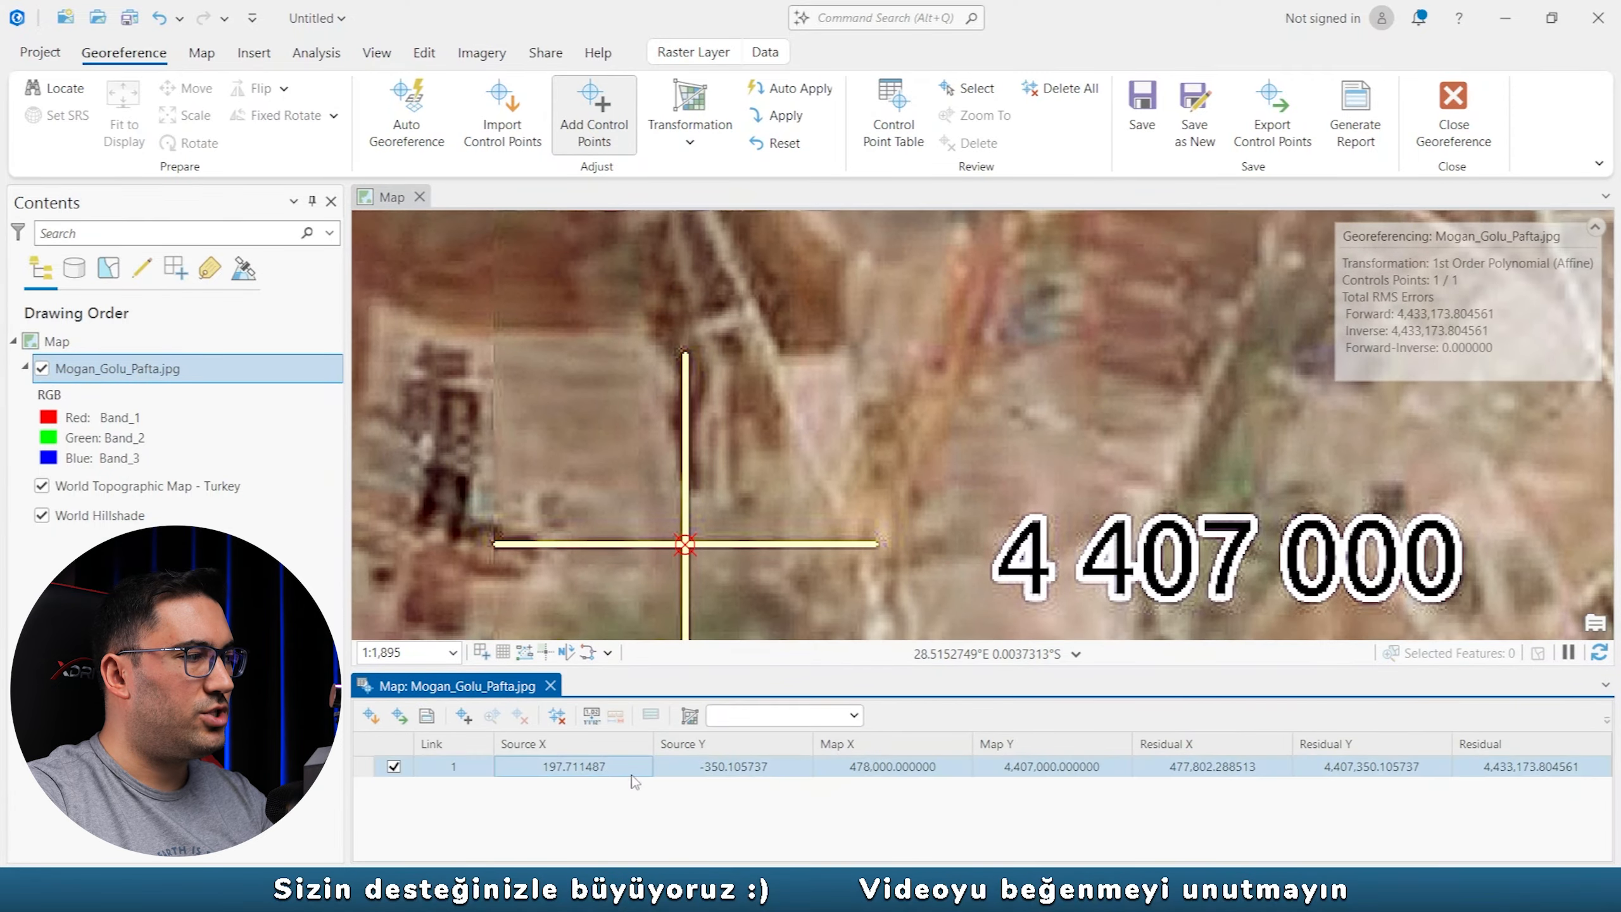
click(455, 774)
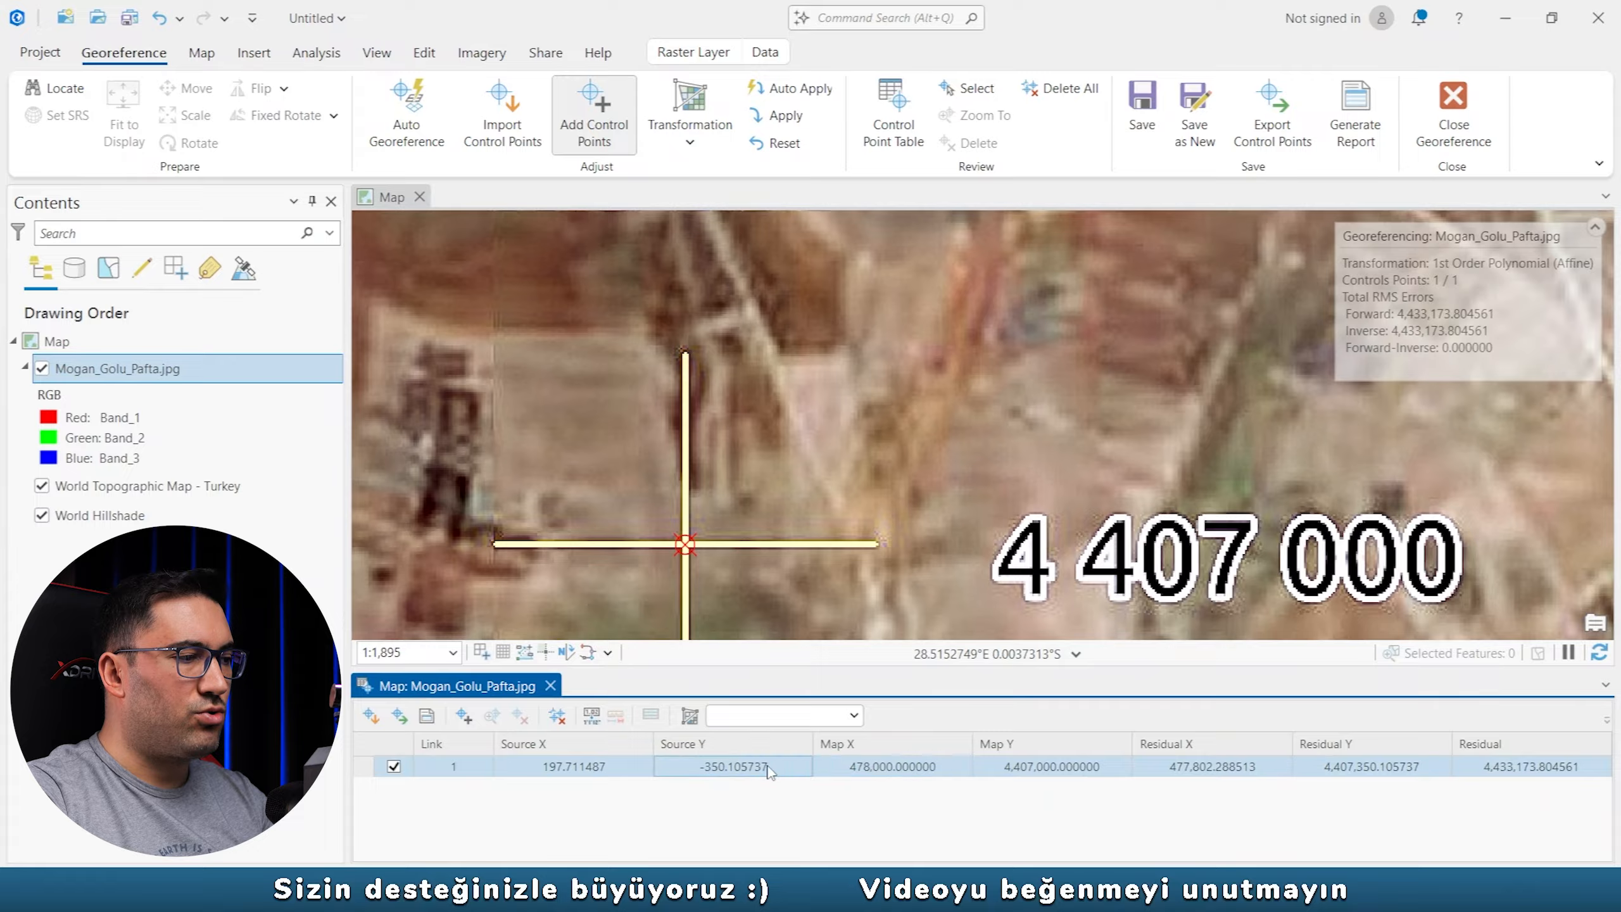
click(395, 771)
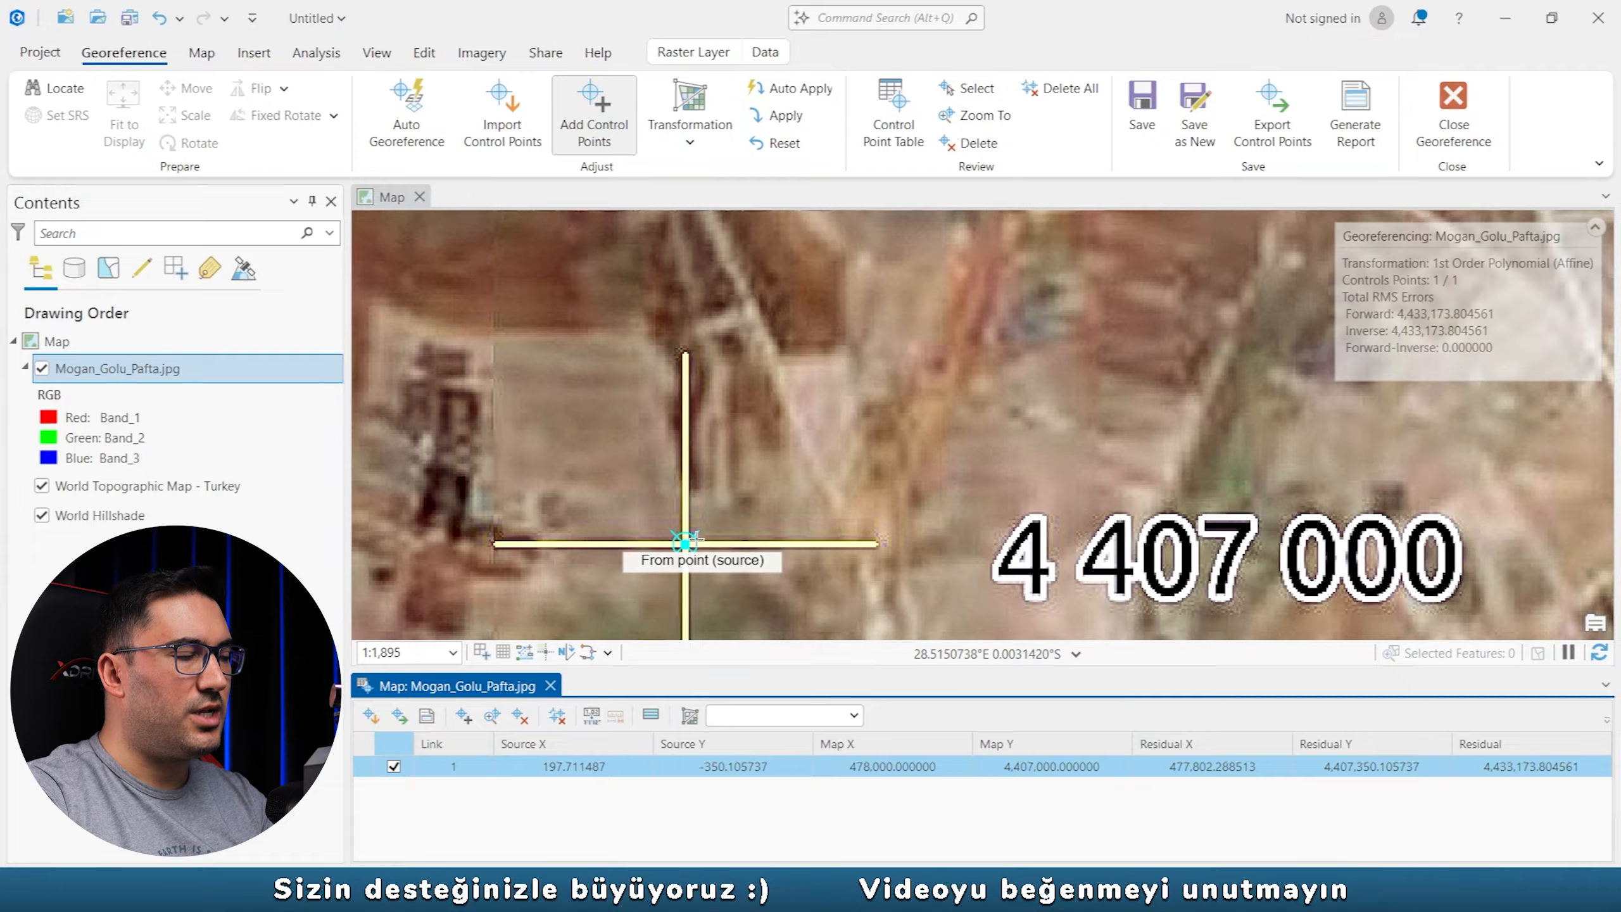
Bring the sheet's upper-right grid cross, labelled 487 223 and 4 407 000, into close view.
scroll(900, 516, down, 2)
drag(1065, 498, 575, 455)
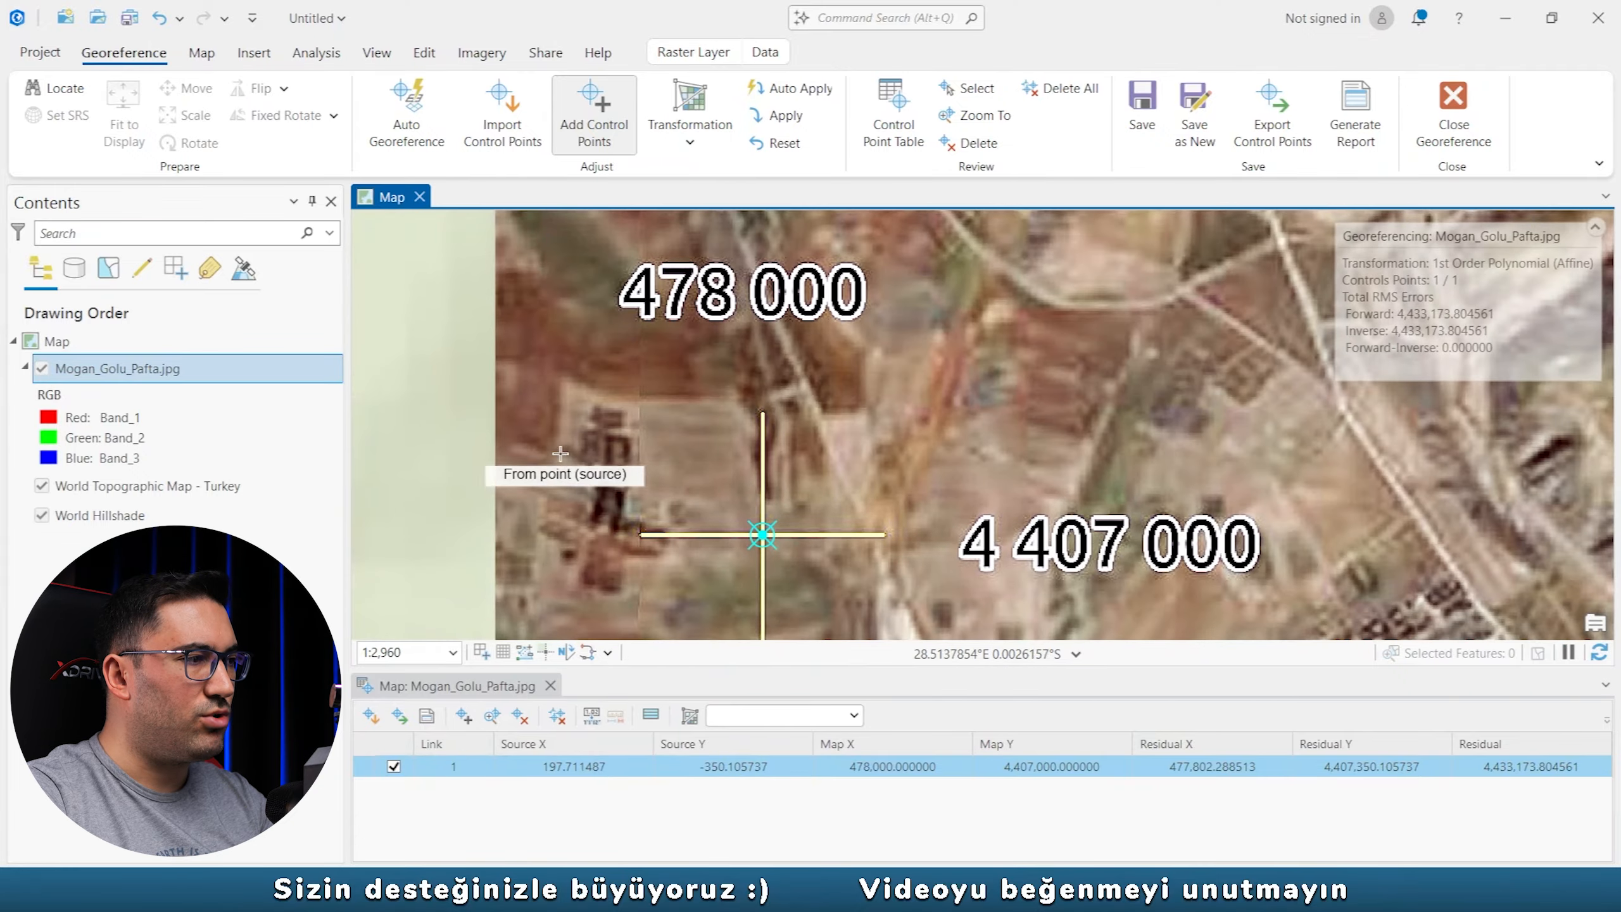
drag(1077, 457, 547, 452)
scroll(1105, 428, down, 4)
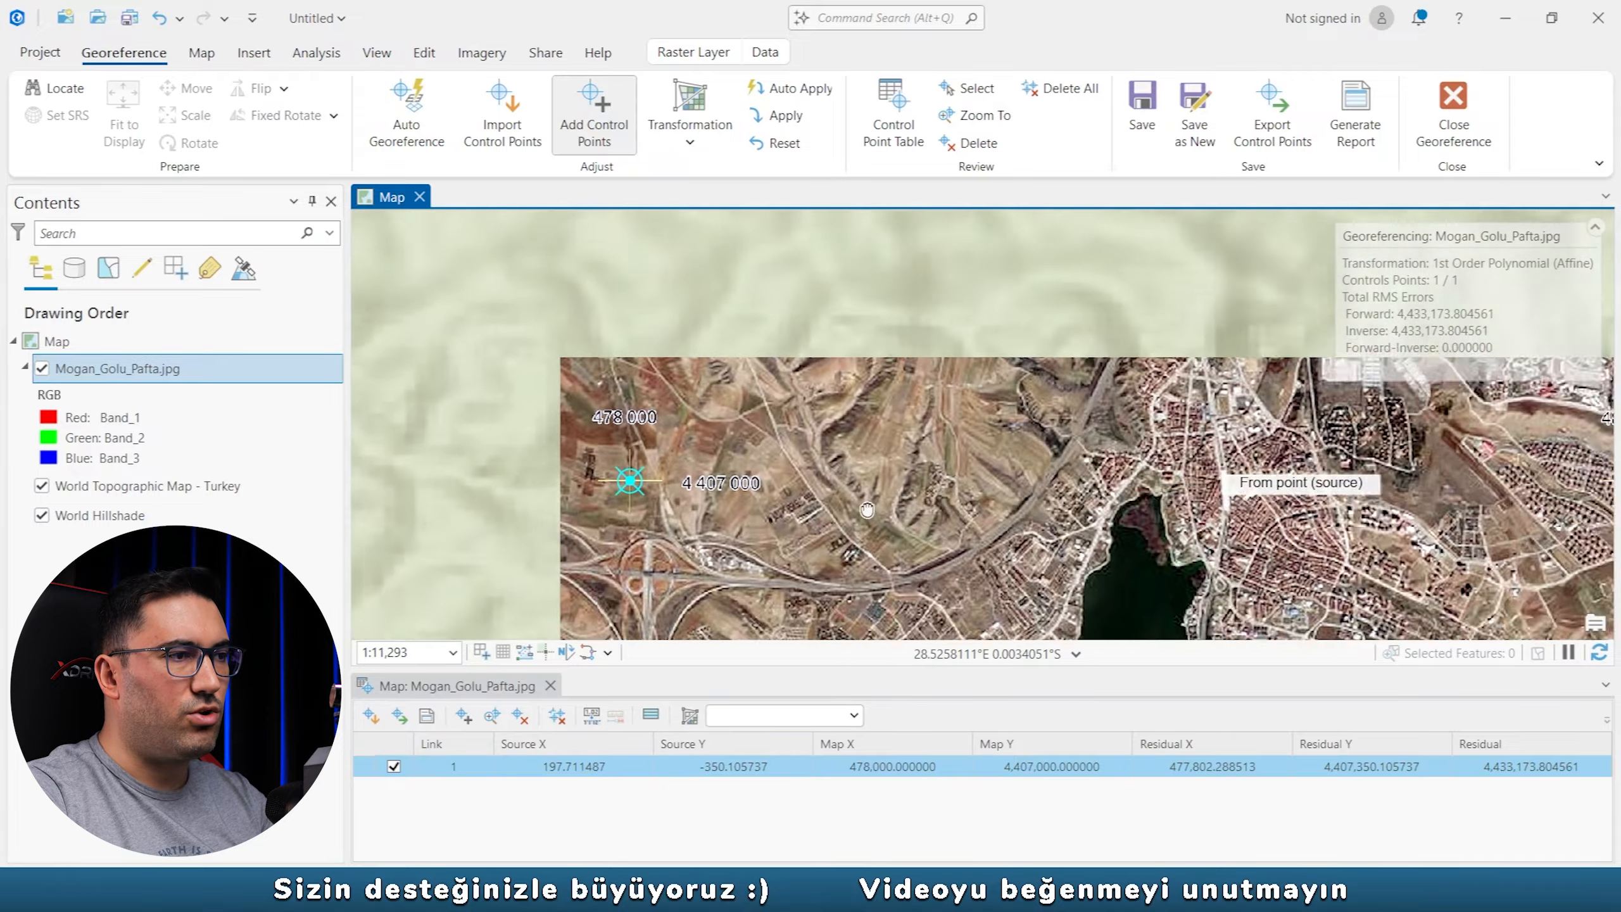
drag(1239, 460, 624, 379)
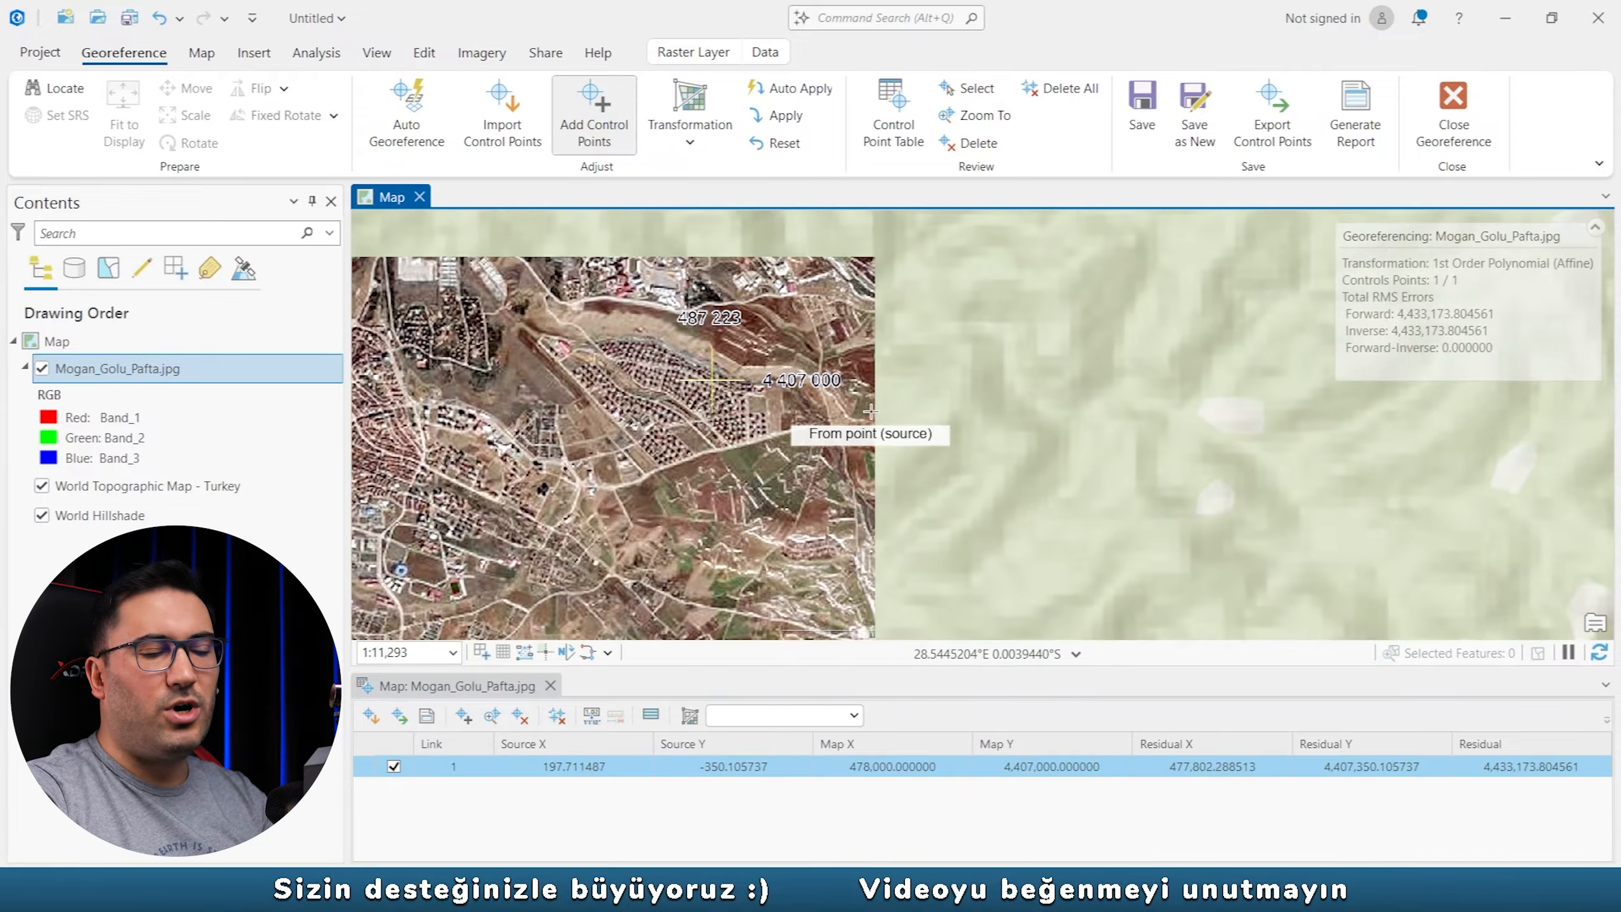
drag(803, 431, 978, 433)
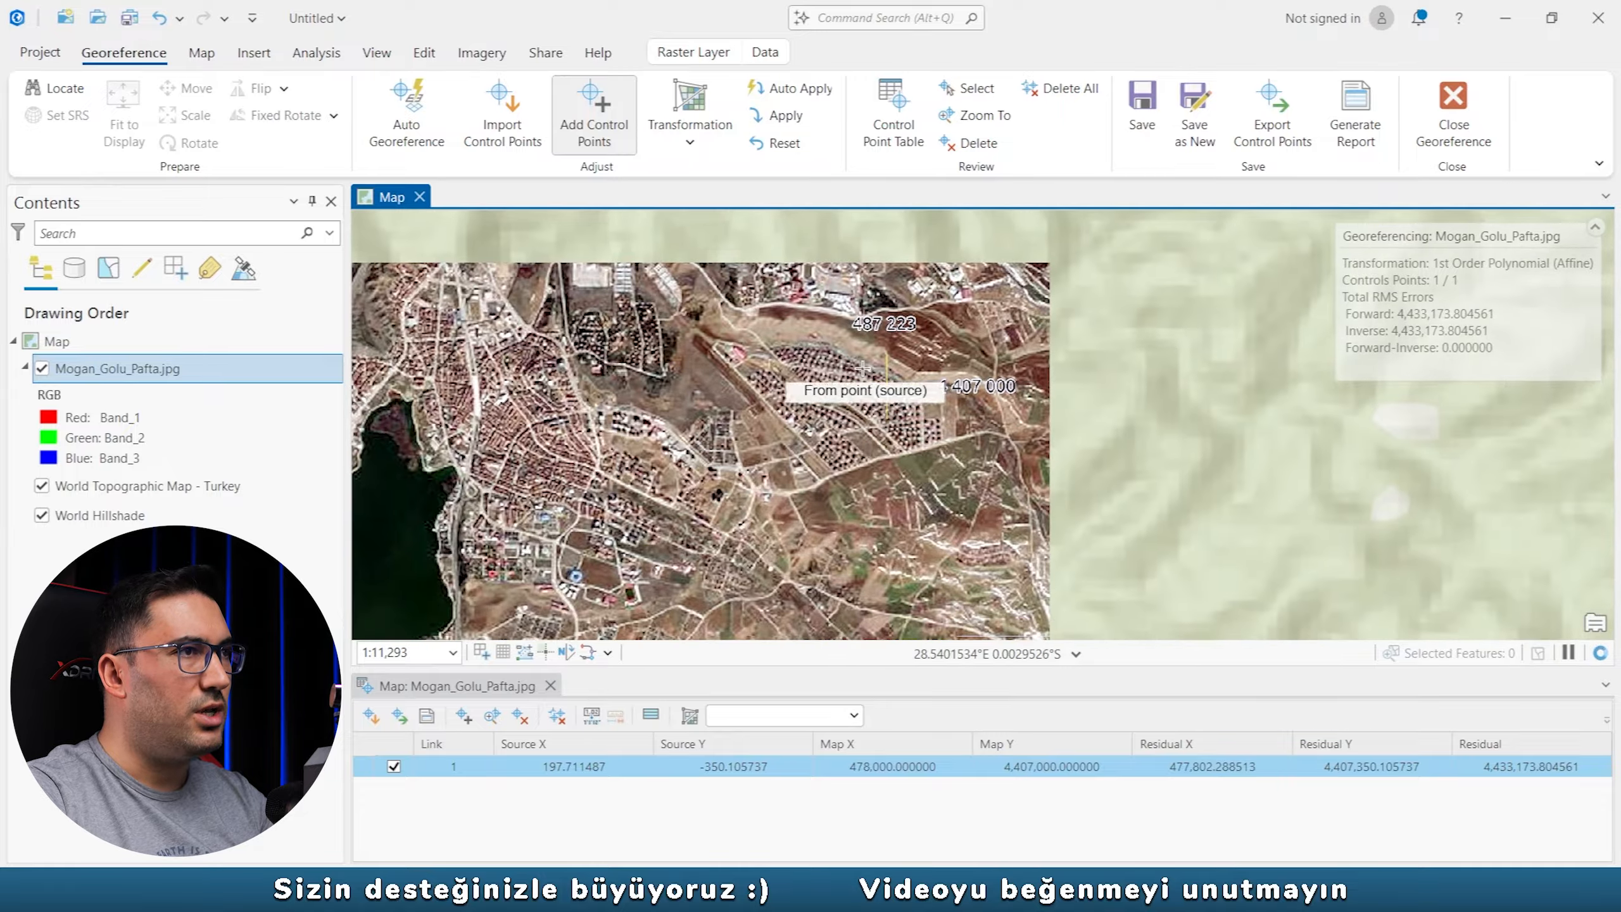
scroll(866, 334, up, 2)
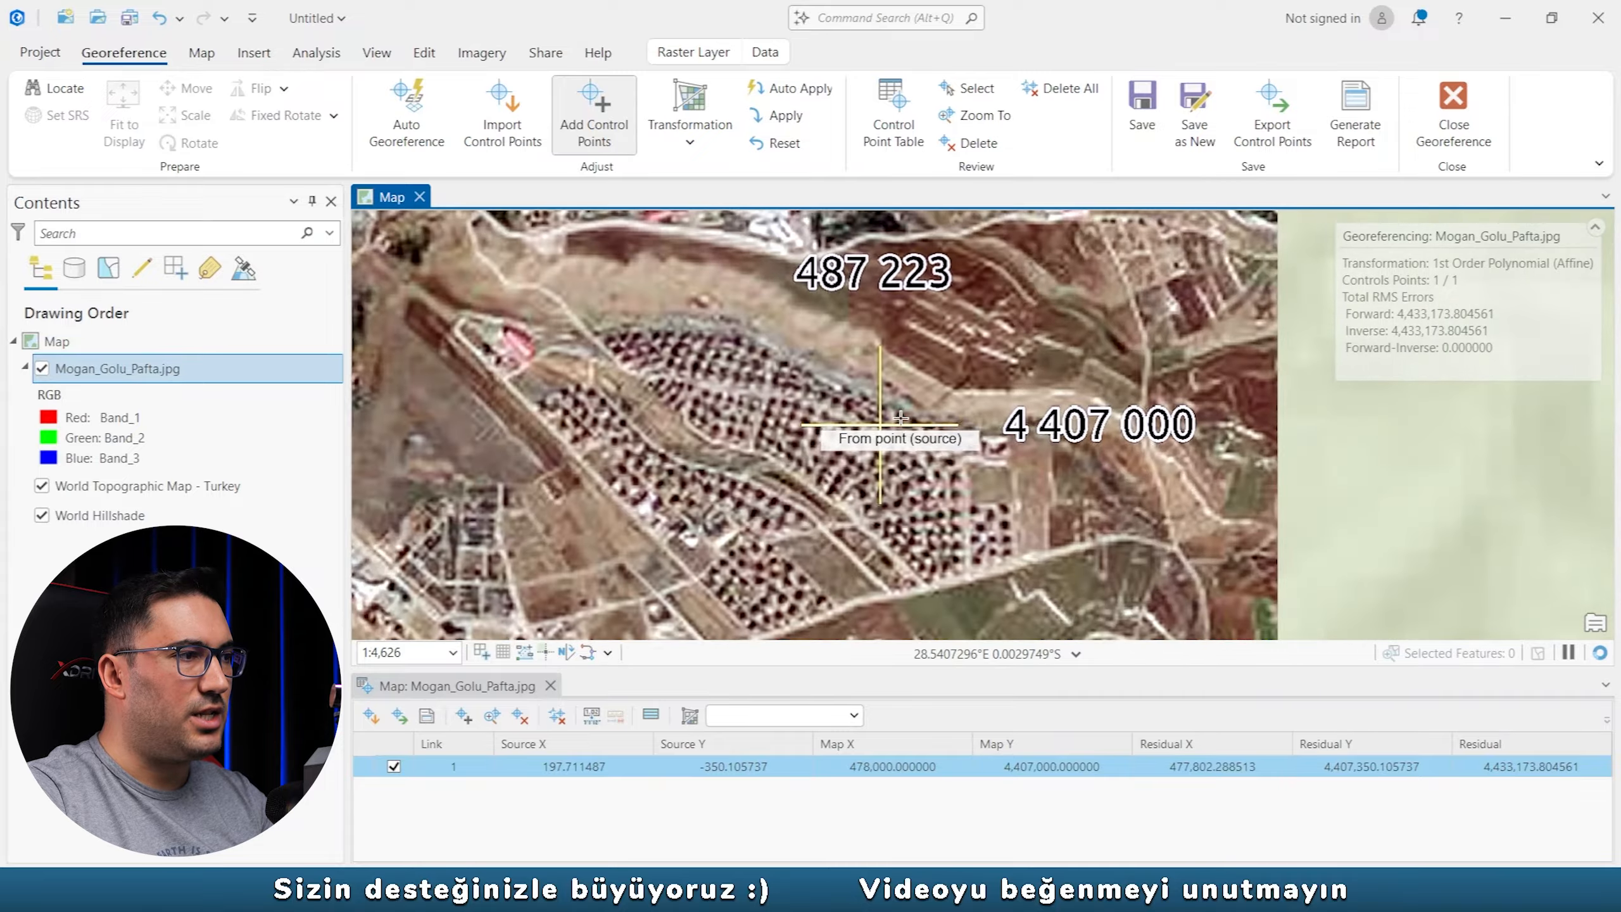
scroll(888, 446, up, 8)
scroll(888, 446, down, 2)
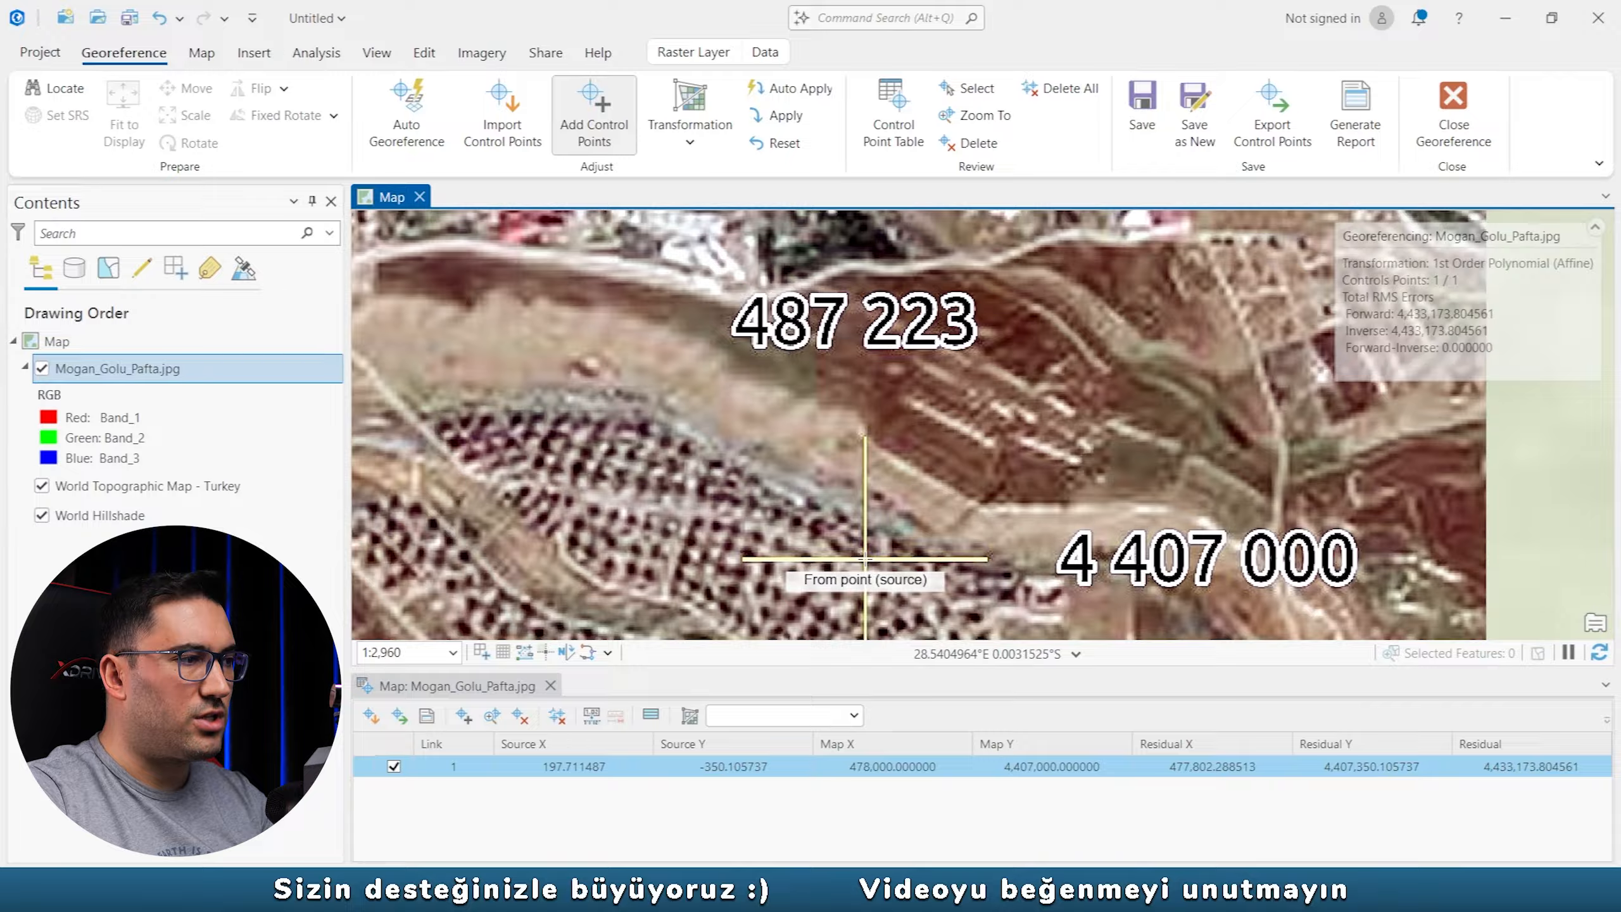
Add a trial control point from the upper-right grid cross to a target picked freehand on the map, and delete it.
click(865, 559)
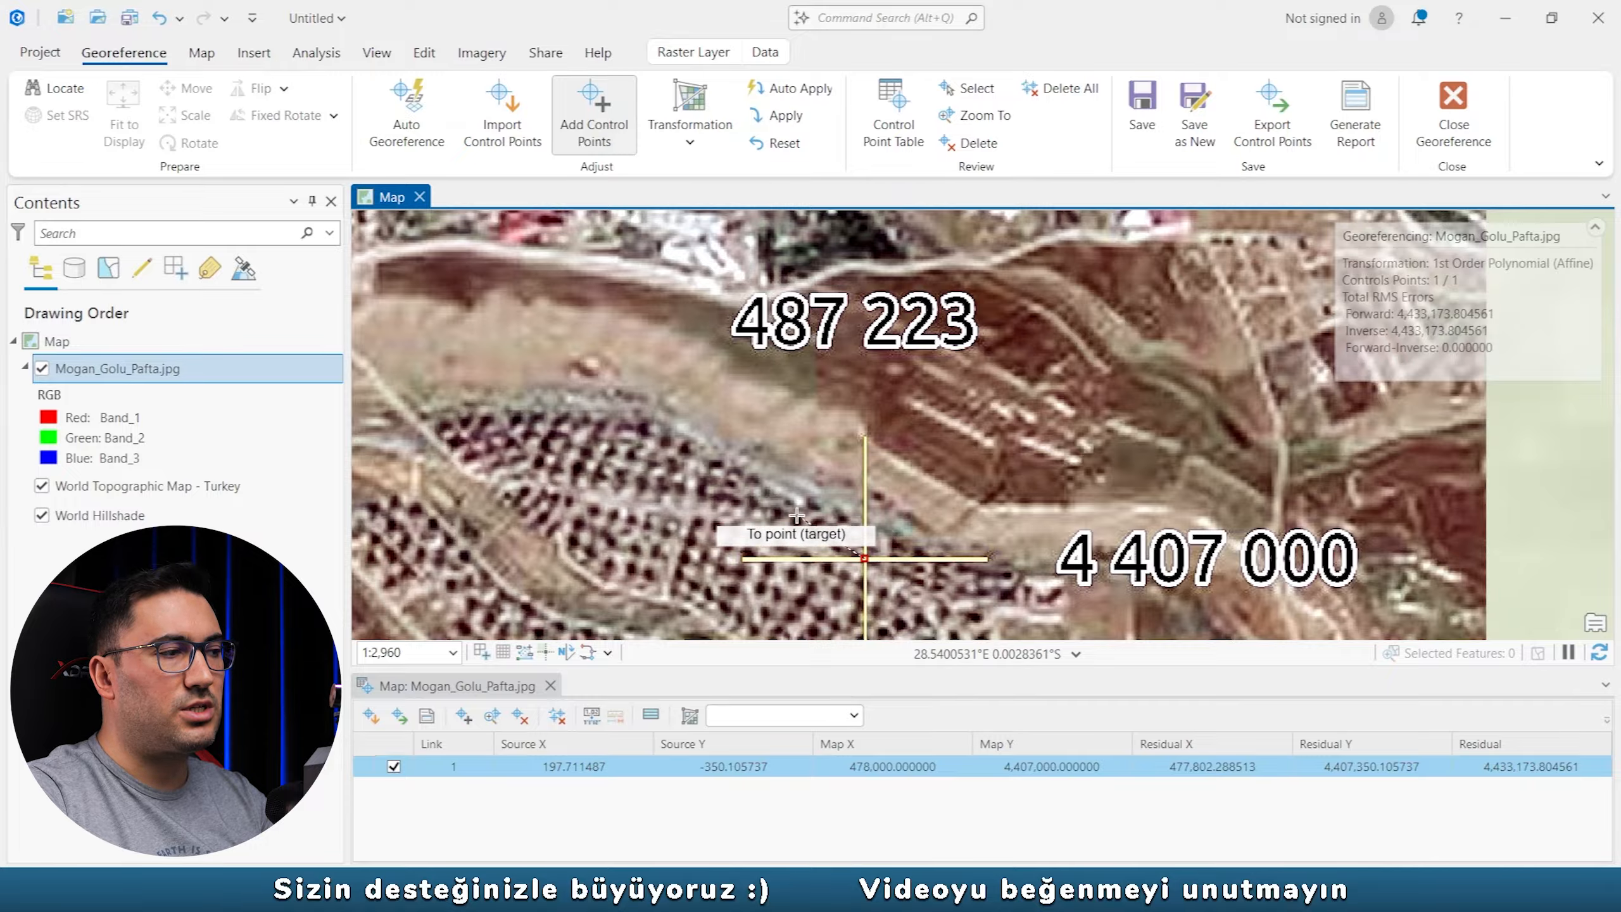
click(768, 475)
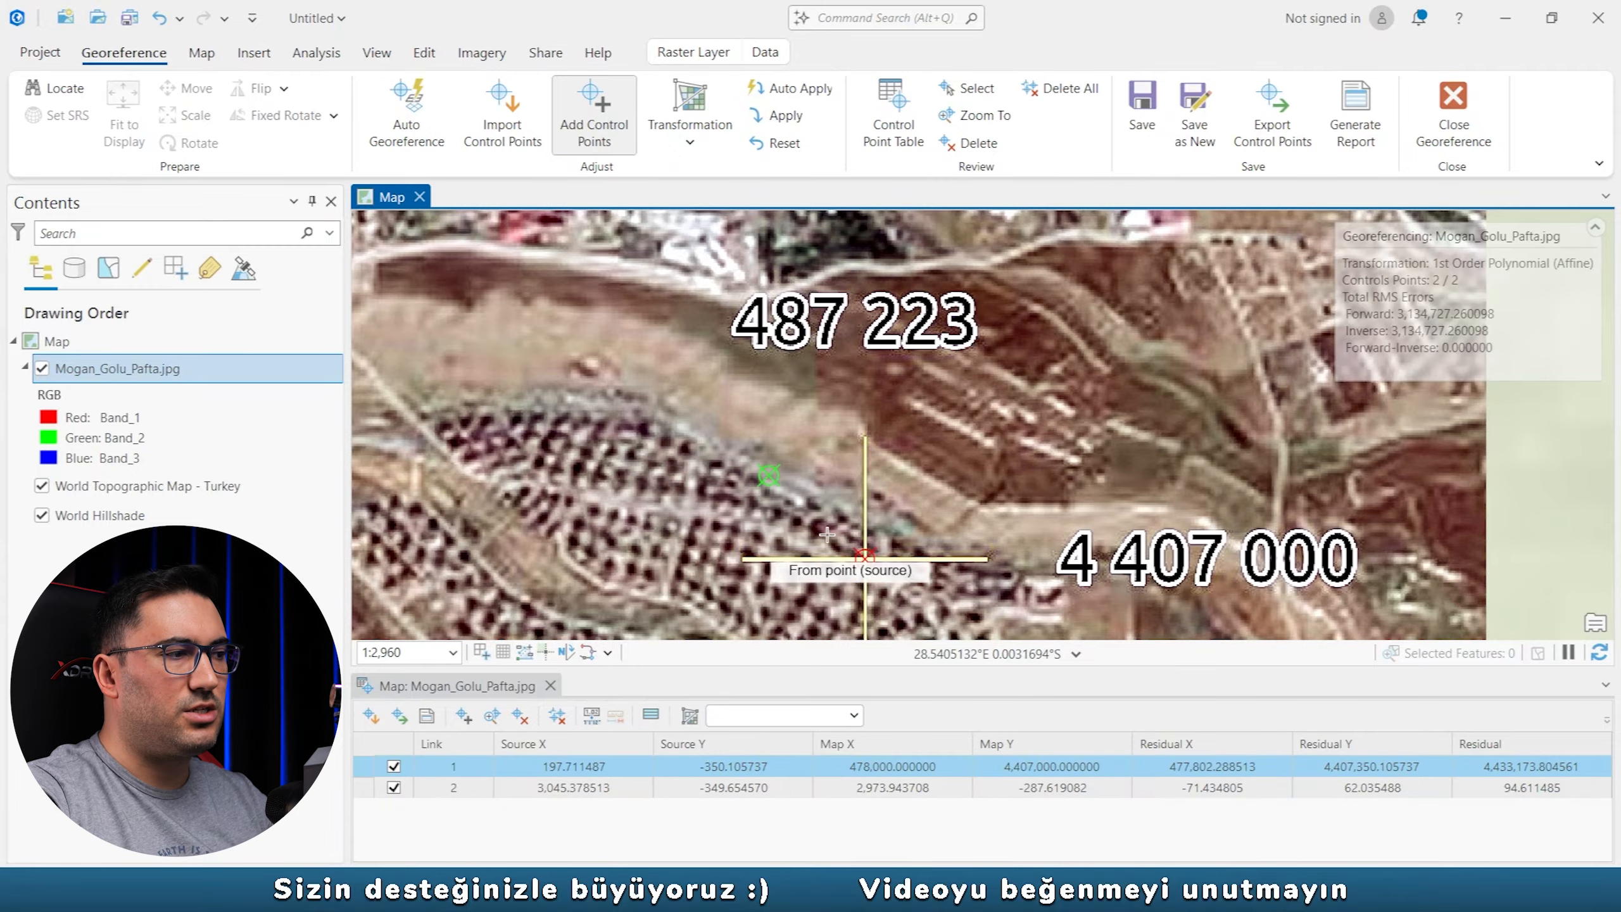
click(376, 790)
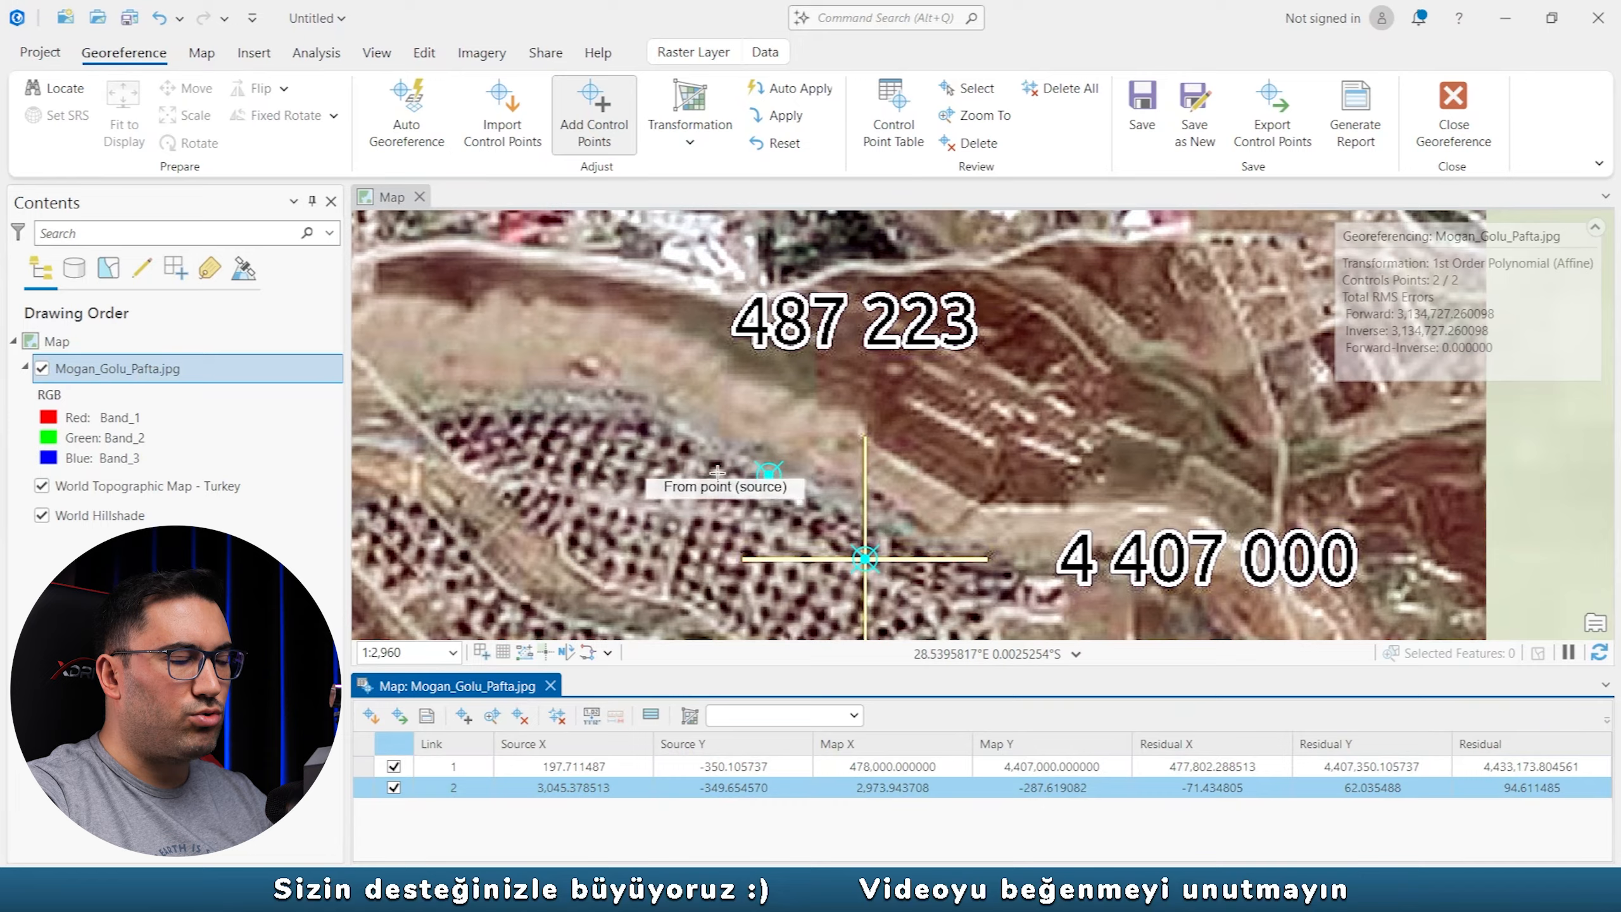
click(520, 715)
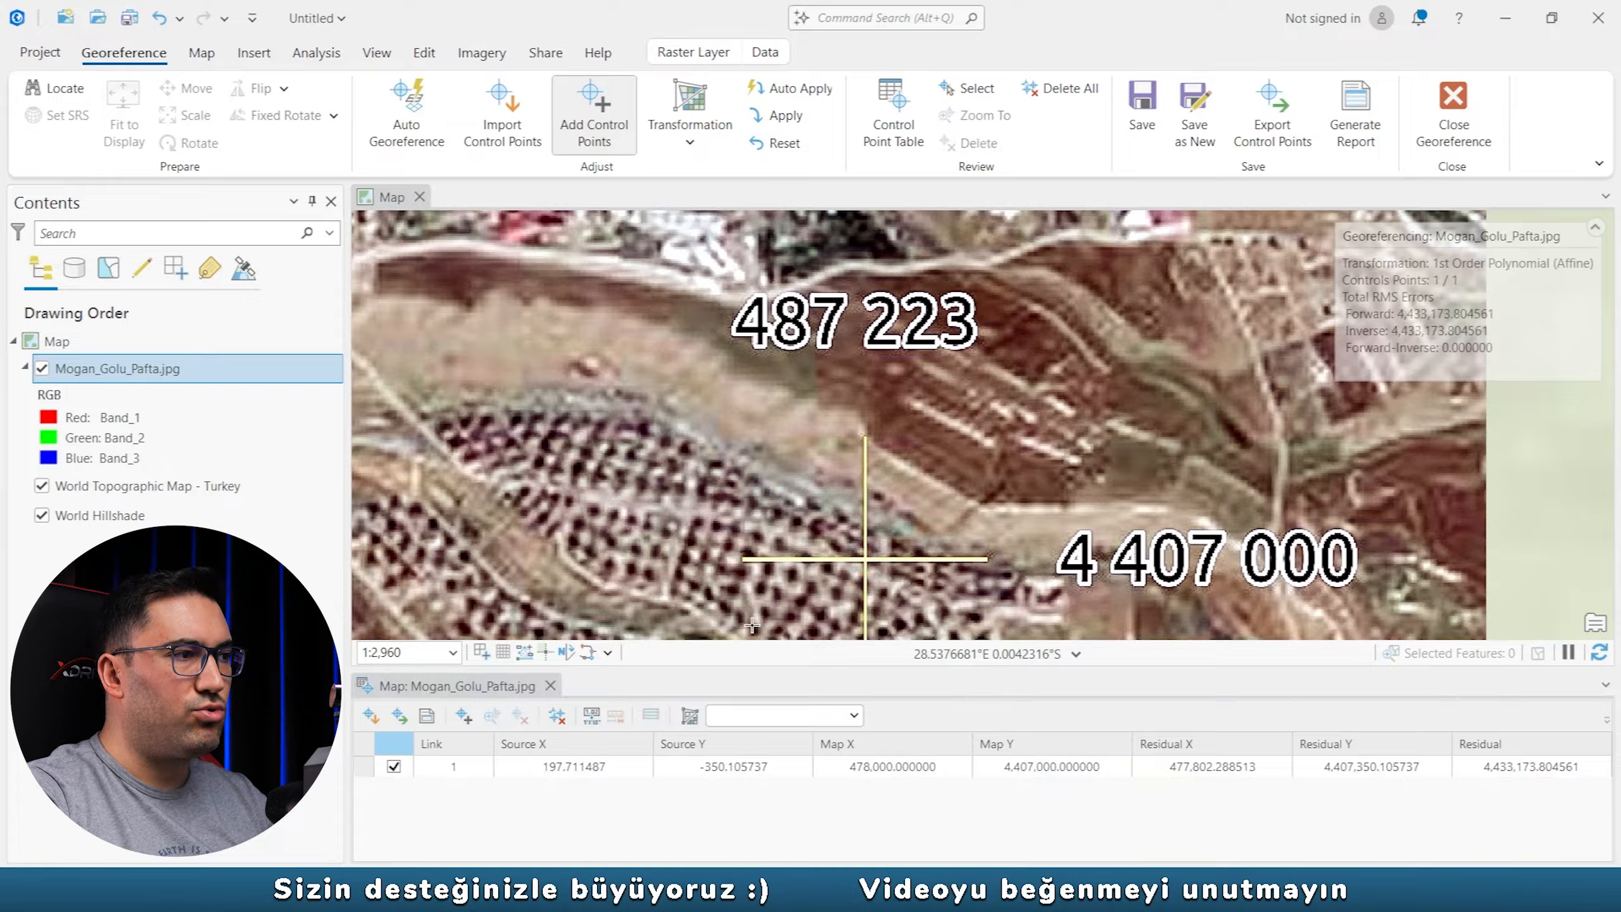
Add the second control point at the centre of the upper-right grid cross with target X 487223 and Y 4407000.
click(866, 559)
click(866, 559)
right_click(960, 479)
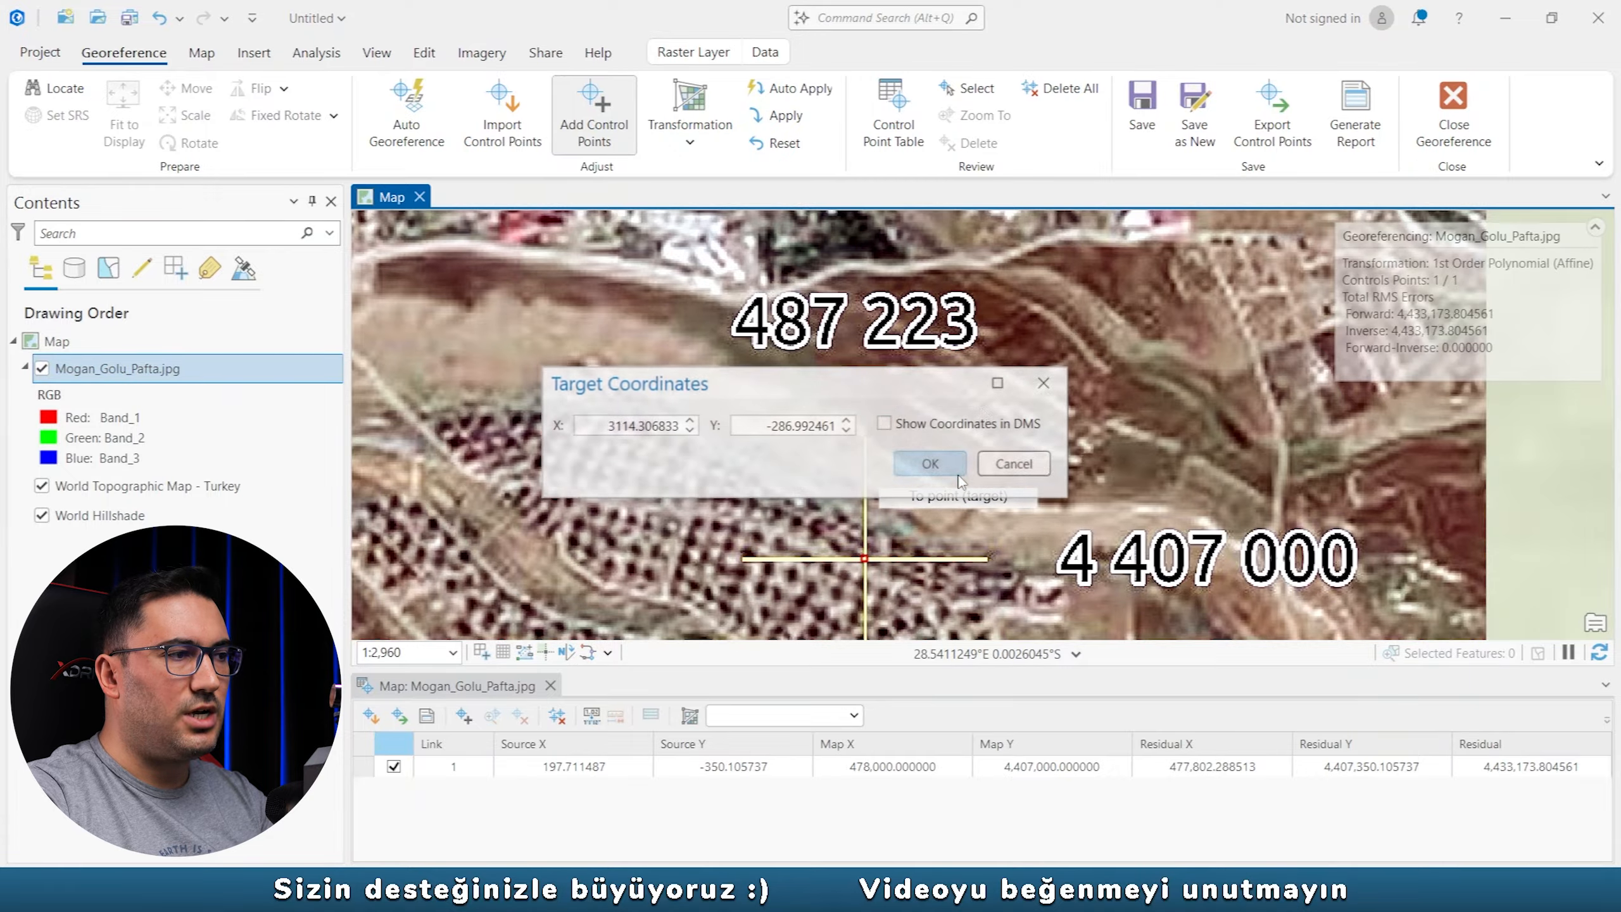
drag(917, 389, 1008, 385)
drag(693, 422, 1223, 357)
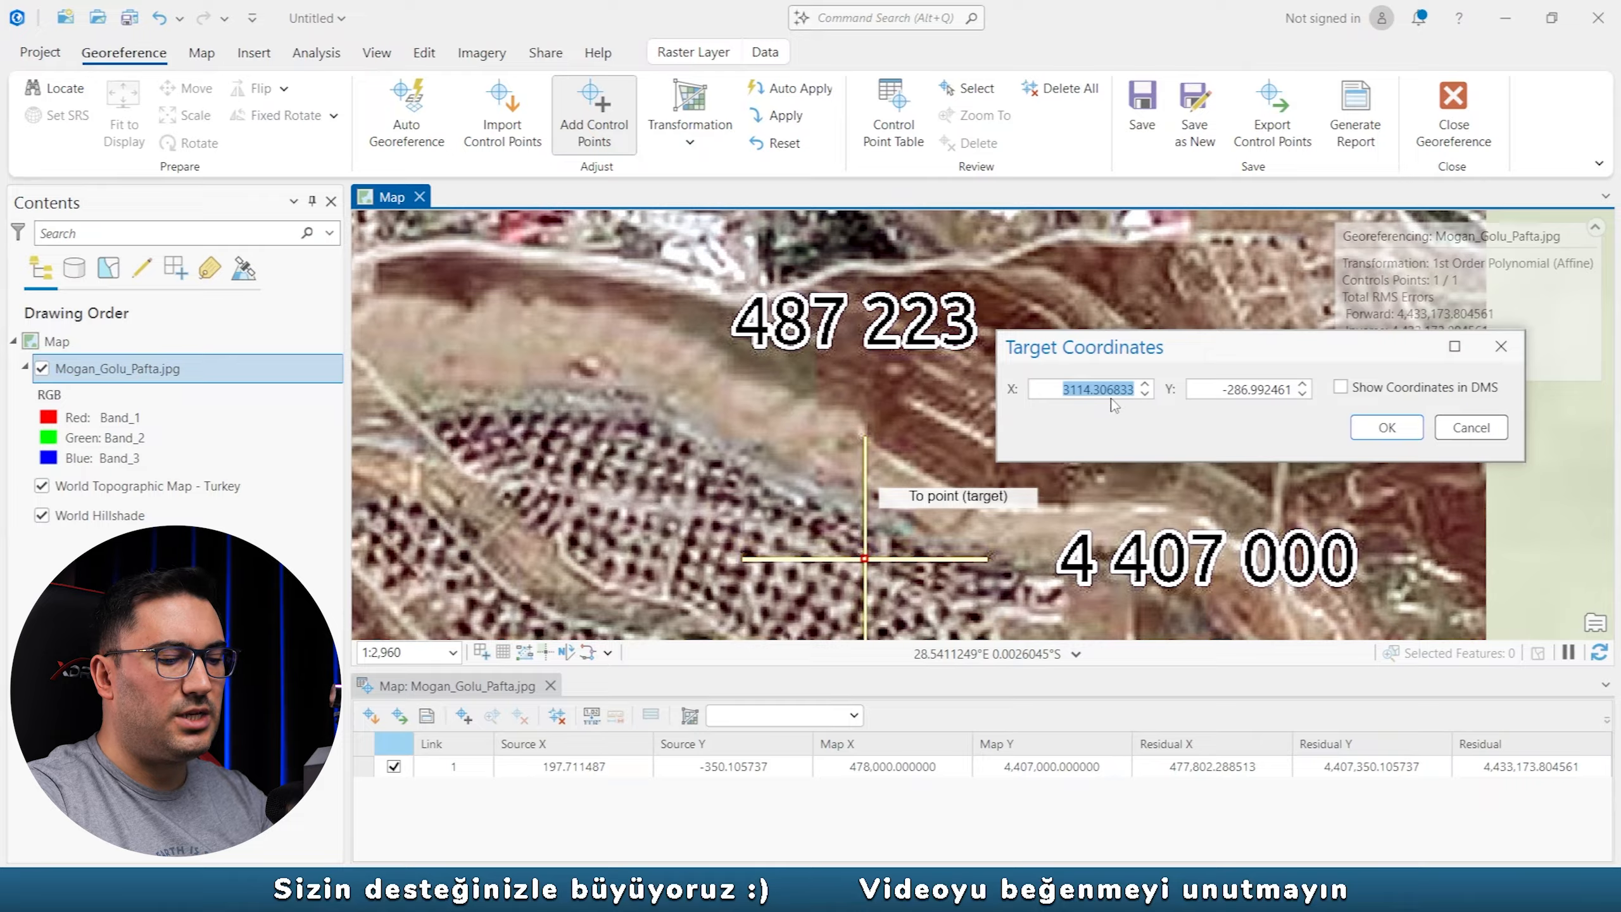
text(487223)
key(Tab)
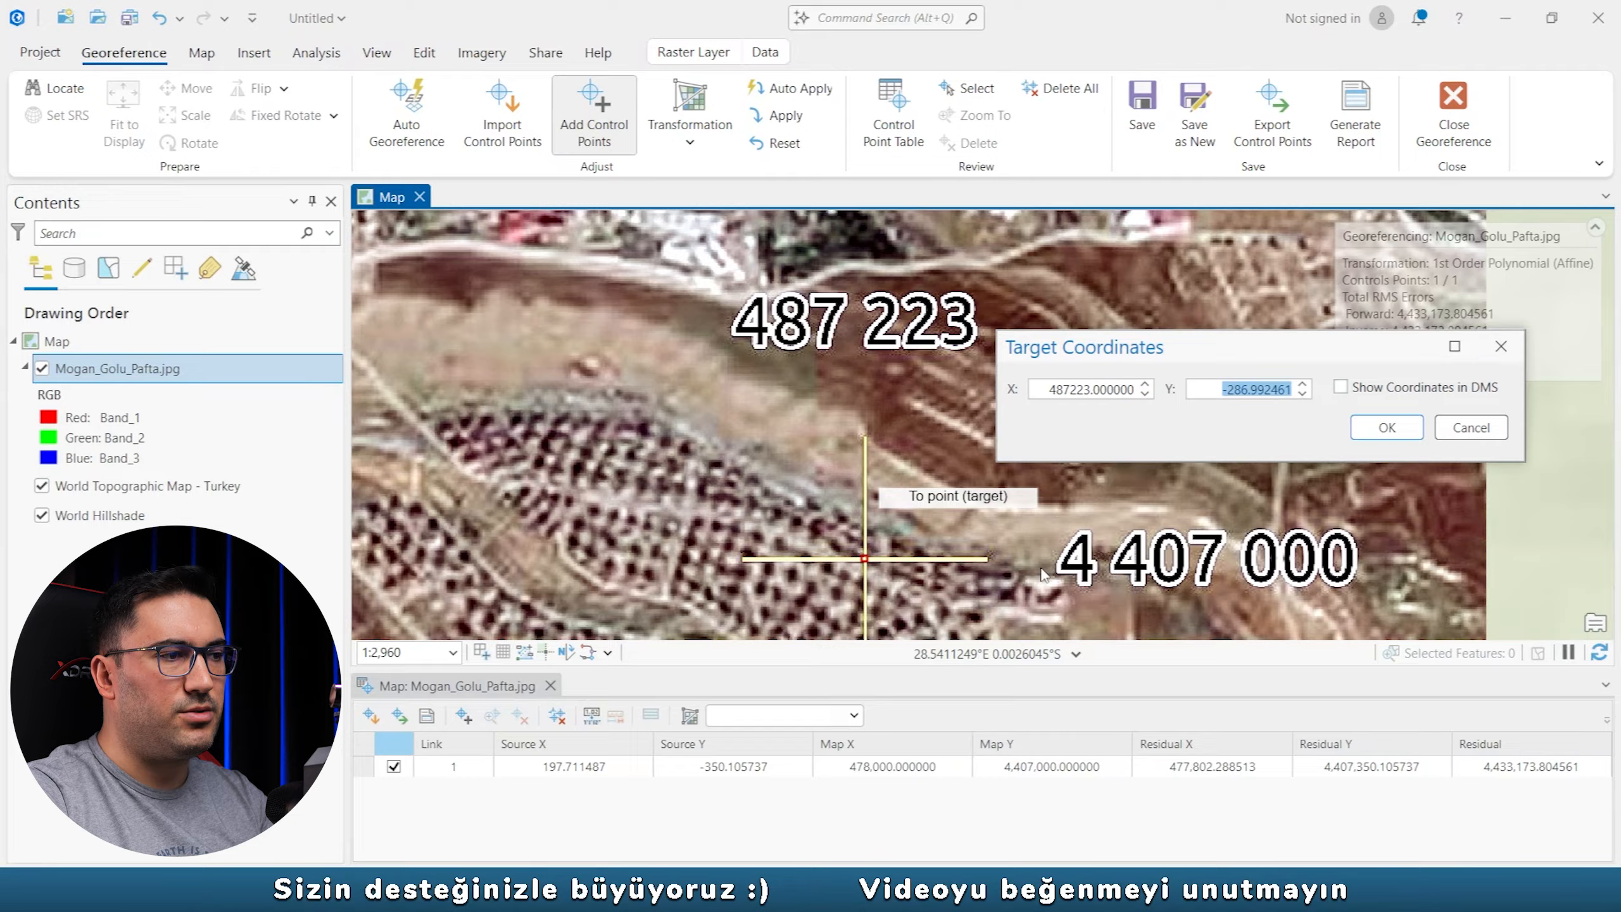
text(4,)
text(407,000)
click(1386, 427)
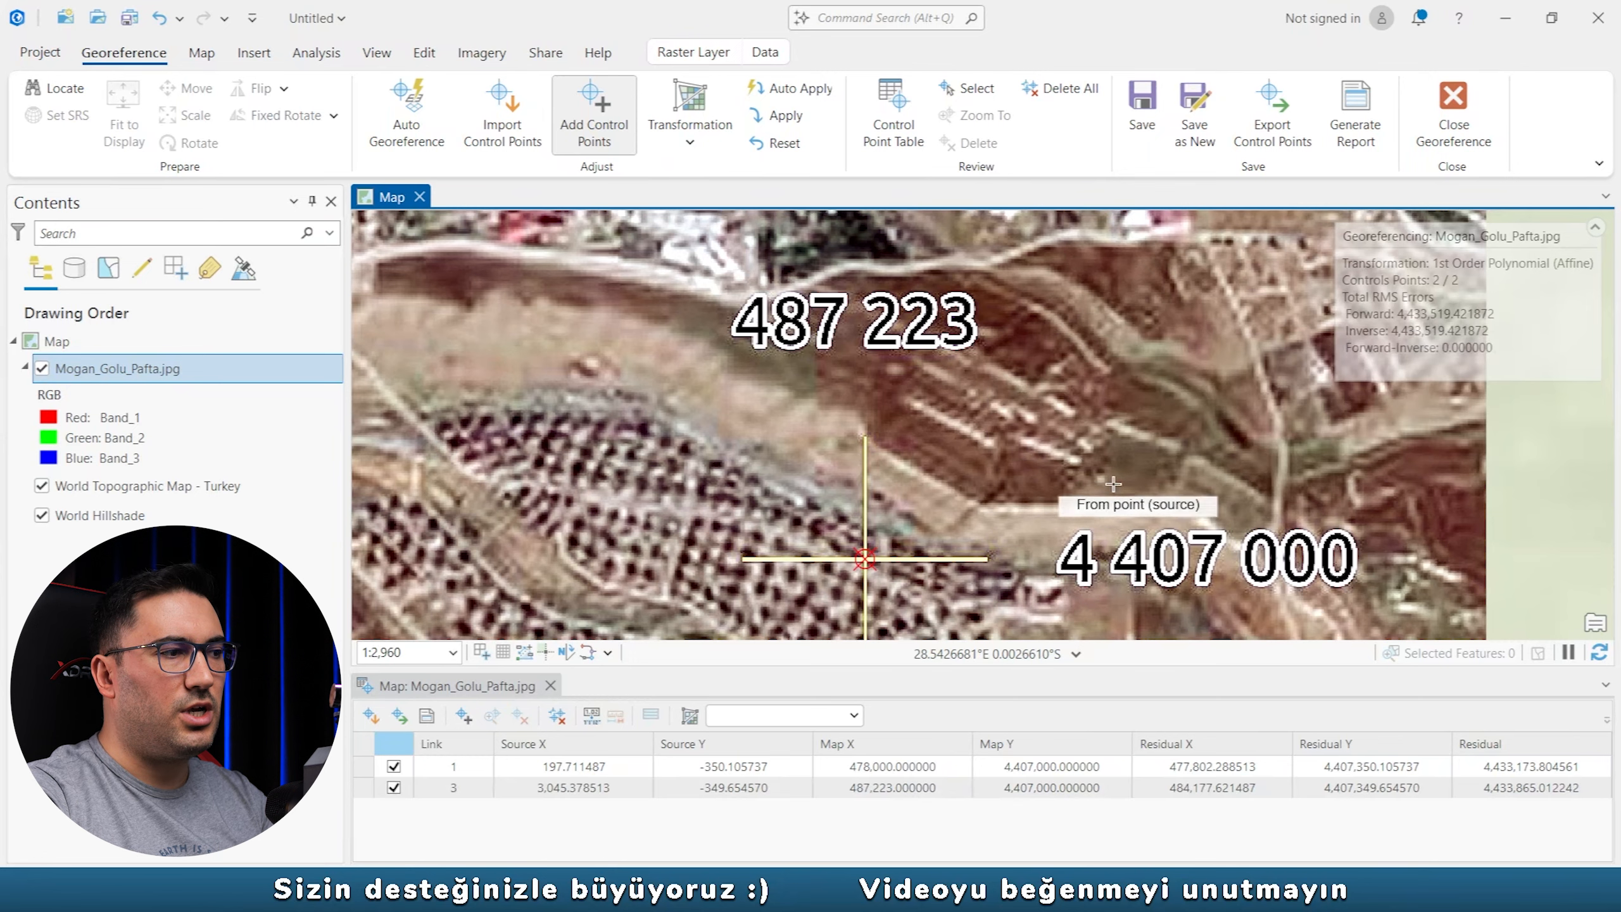
Check the second control point's Map X and Map Y values in the control point table.
click(894, 789)
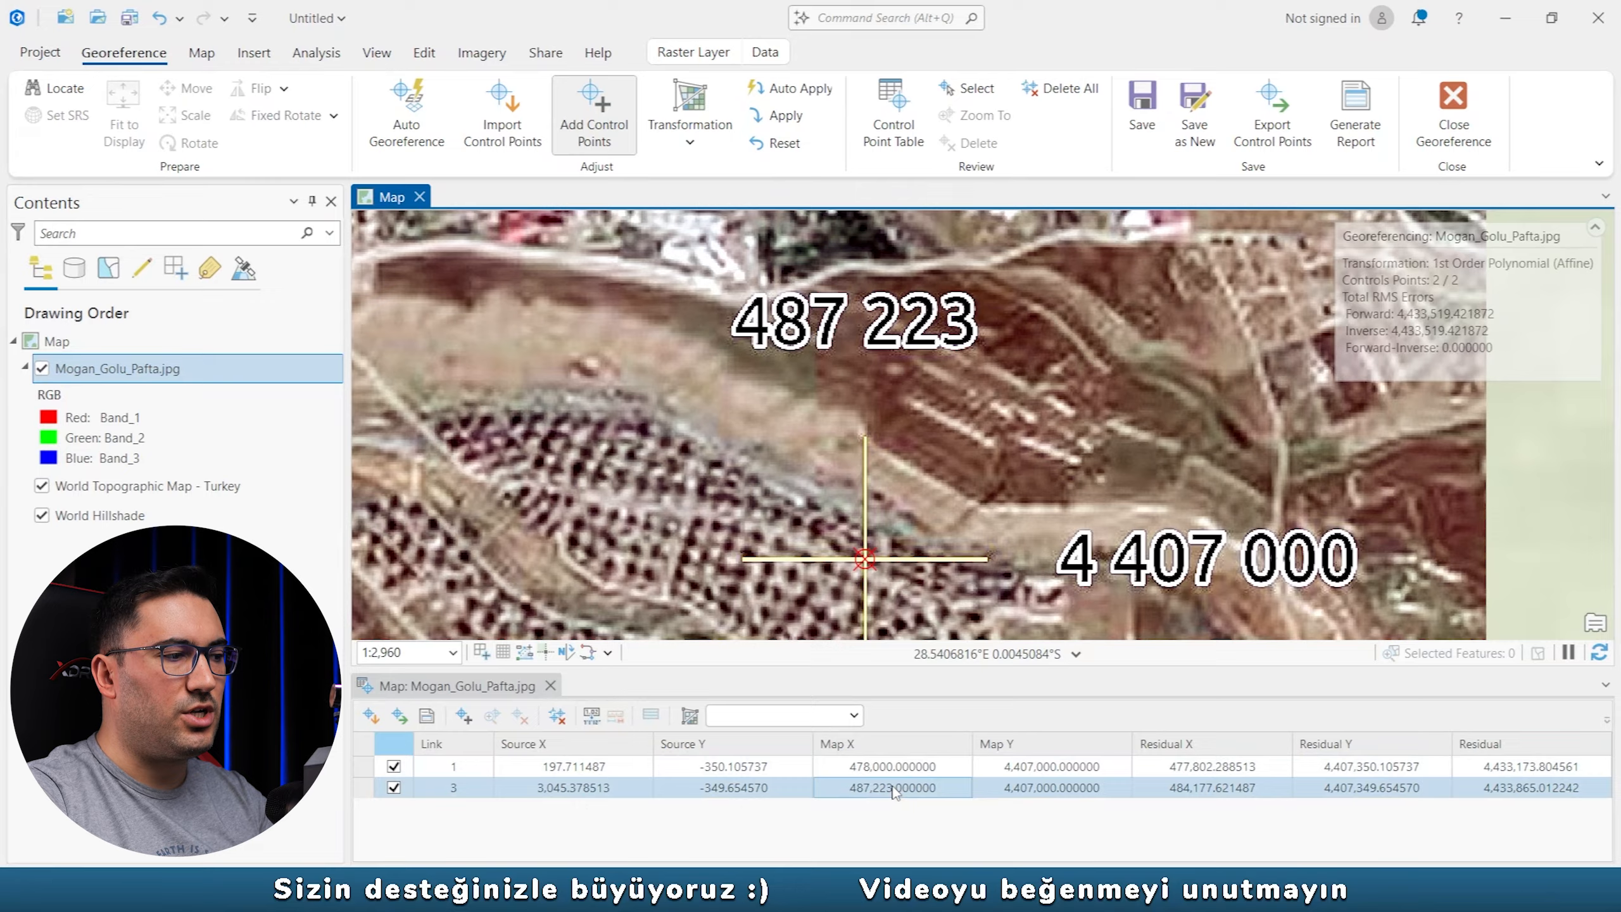
click(893, 789)
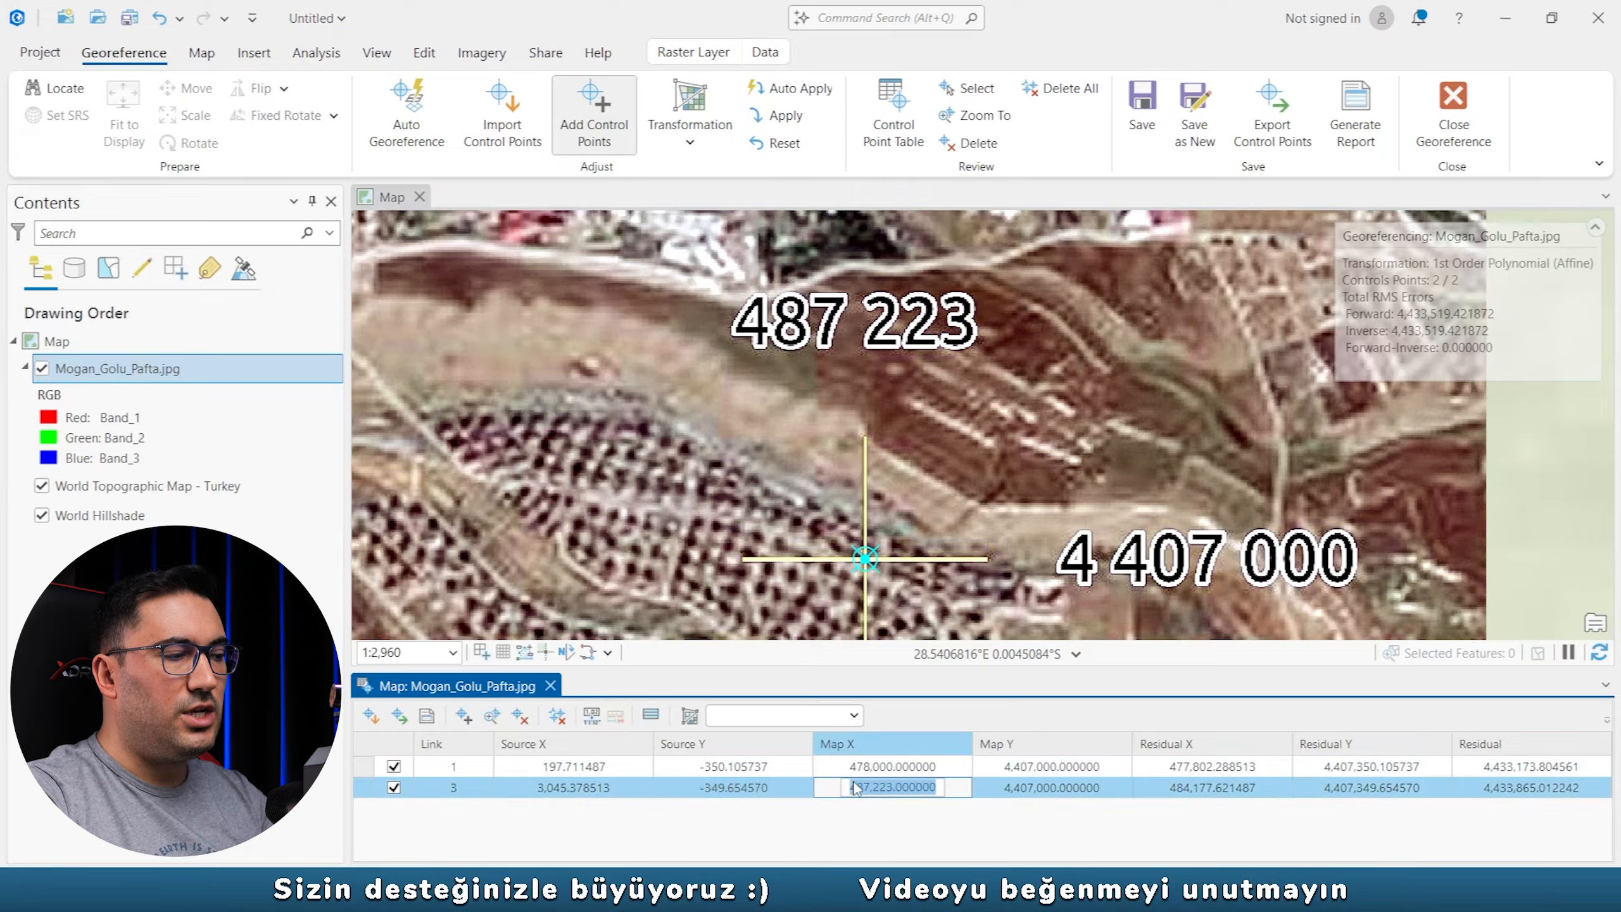
click(1000, 792)
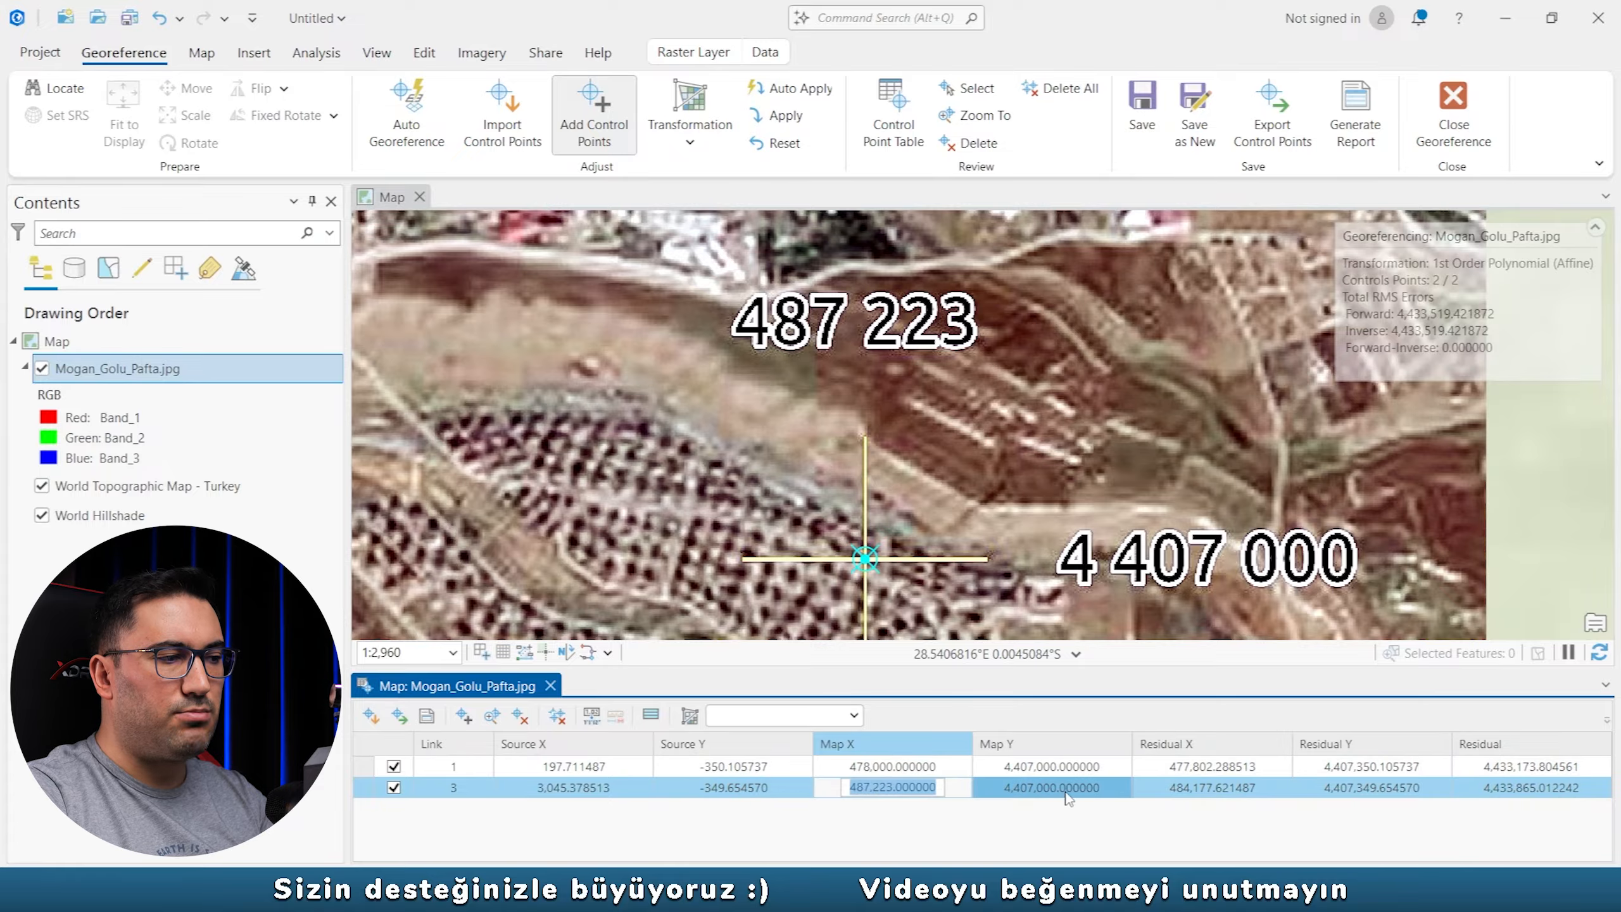
click(999, 792)
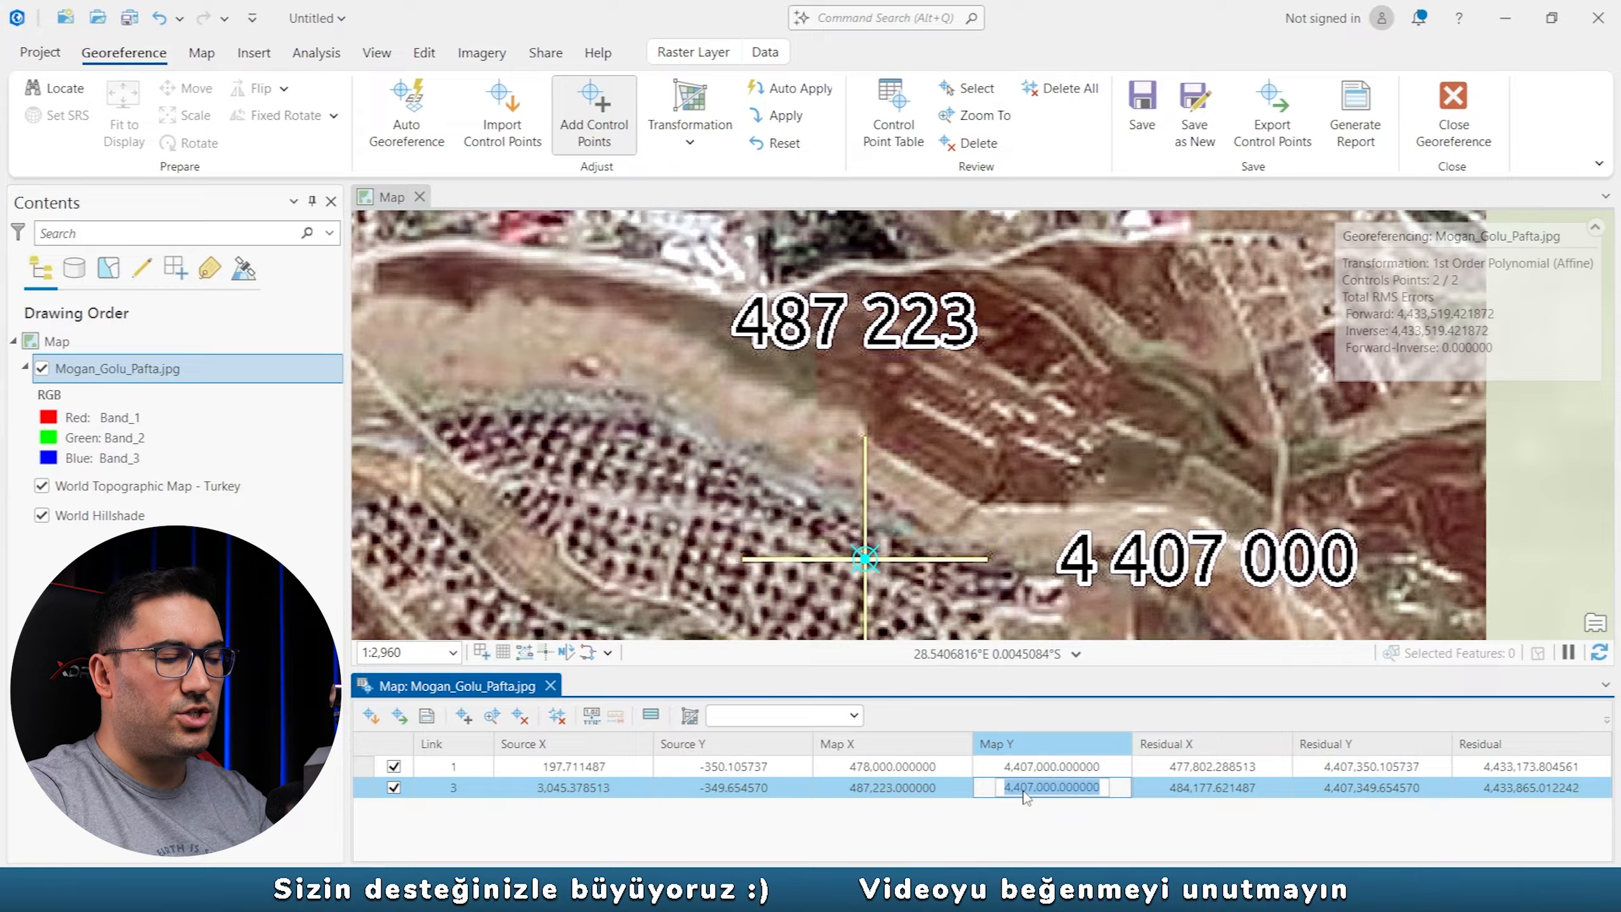
click(1077, 792)
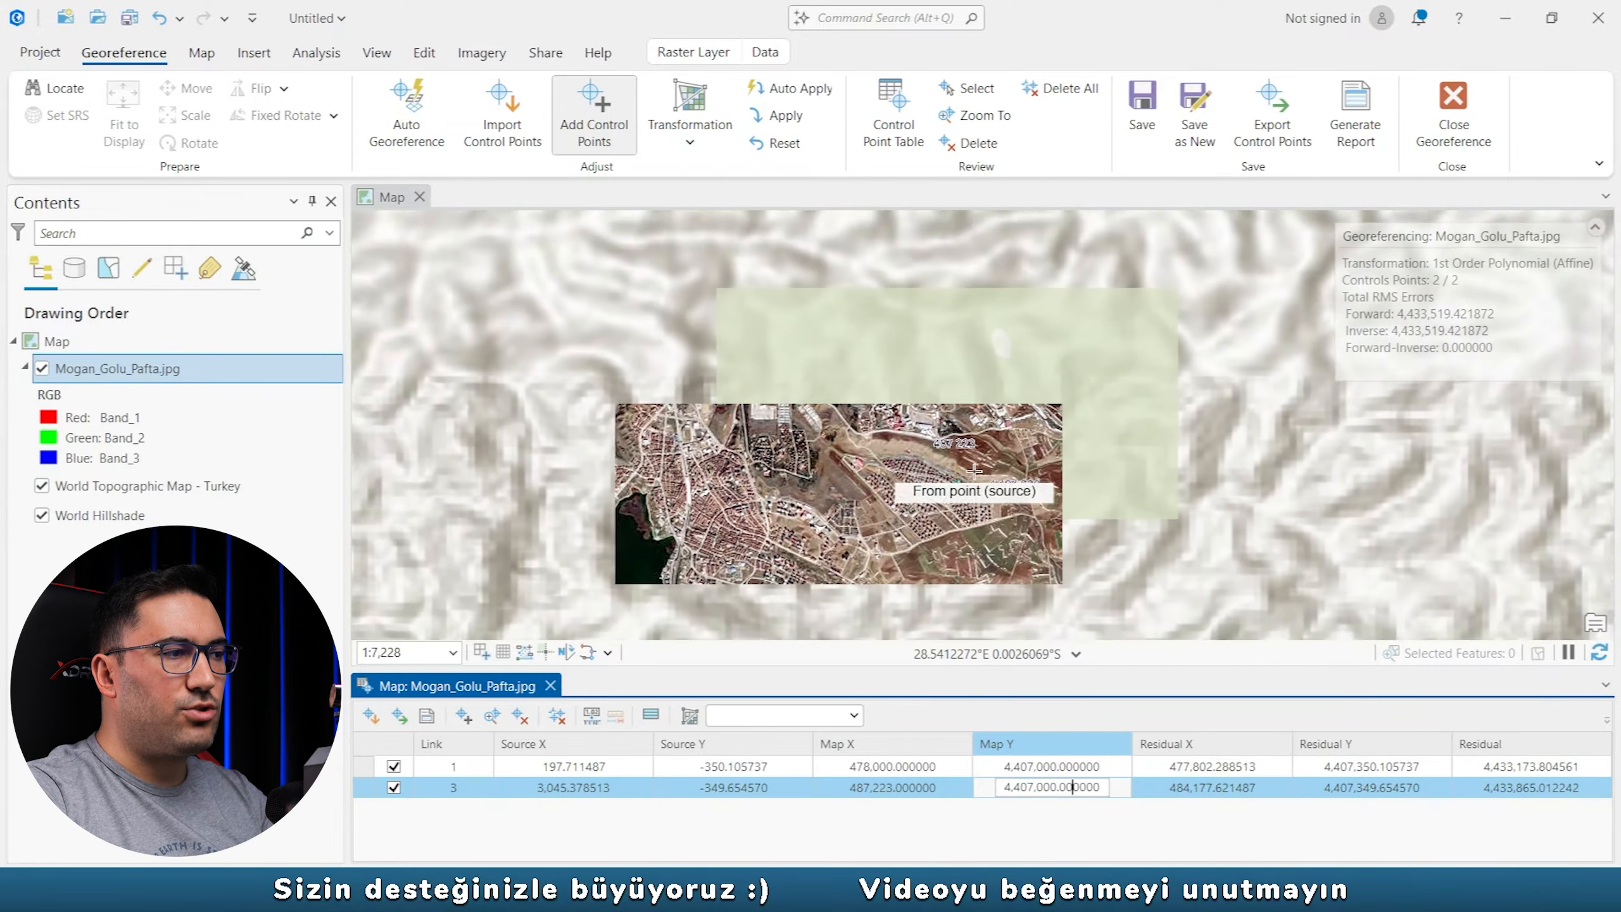
Place the third control point's source at the centre of the lower-right grid cross, labelled 487 223 and 4 401 000.
scroll(975, 471, down, 3)
drag(978, 473, 1001, 259)
drag(1008, 505, 1050, 395)
scroll(1030, 272, up, 4)
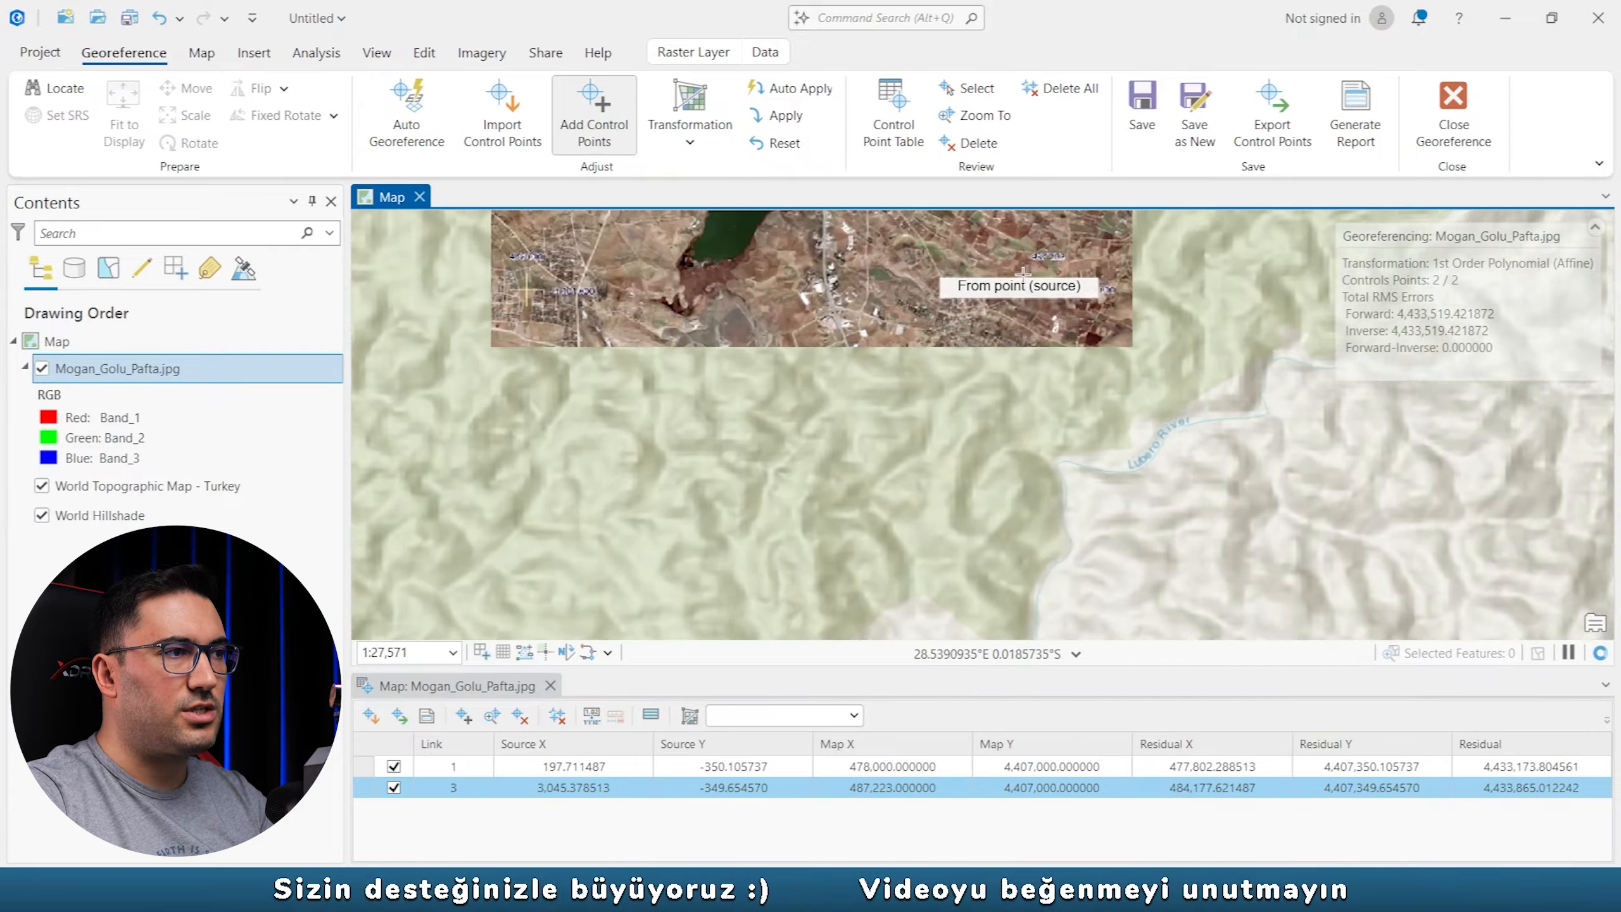
scroll(1022, 405, up, 3)
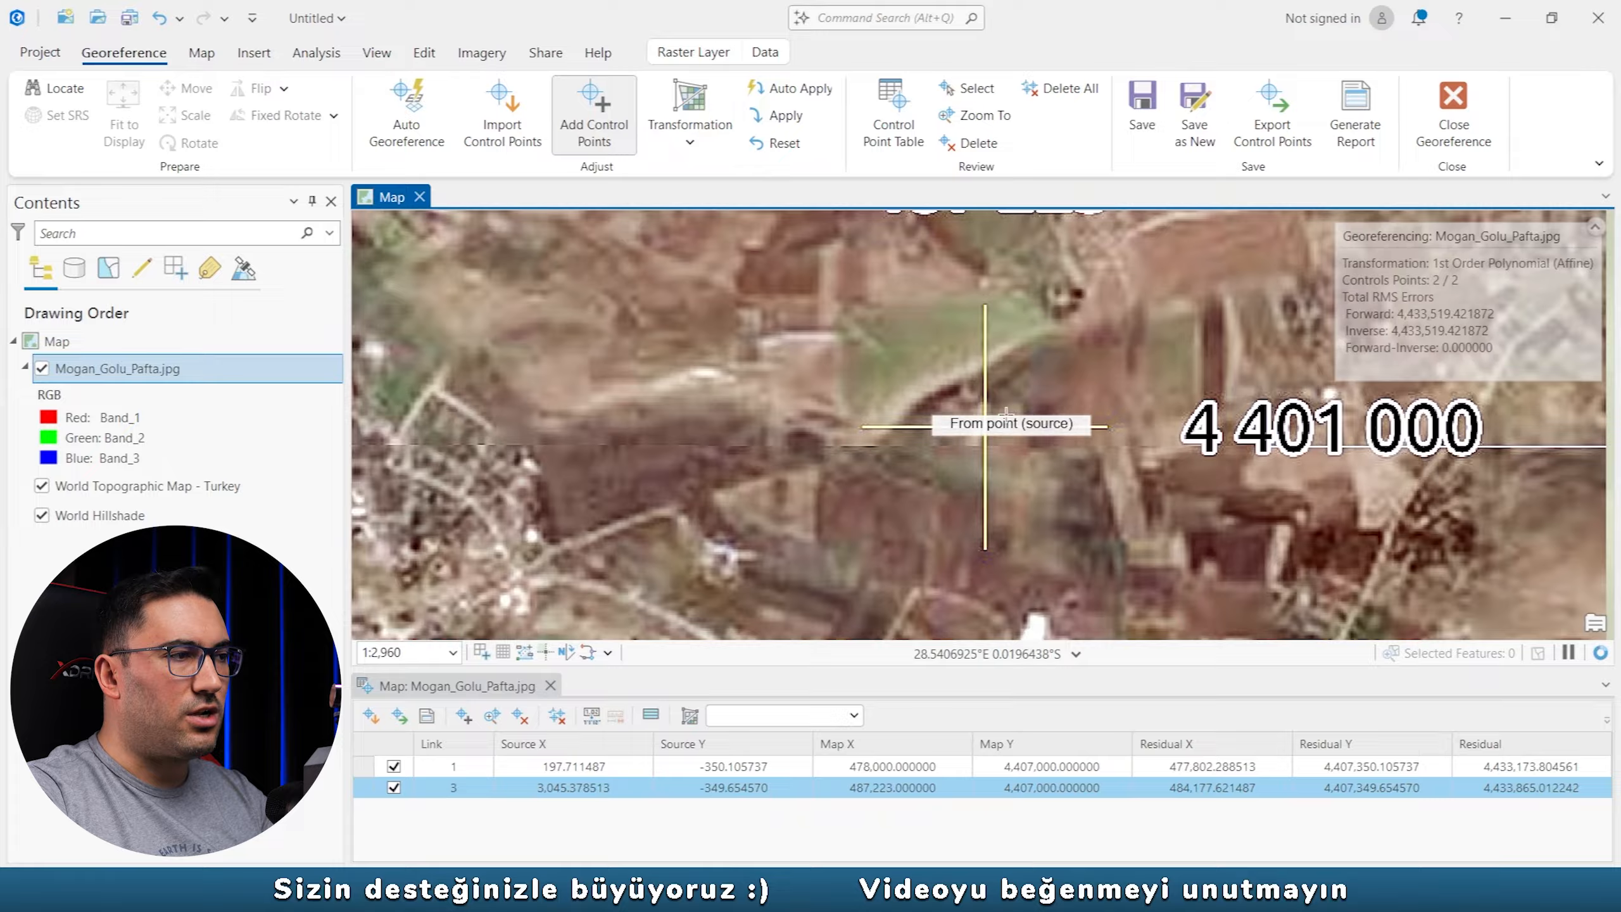
click(894, 491)
Set the third control point's target coordinates to X 487223 and Y 4401000.
right_click(875, 412)
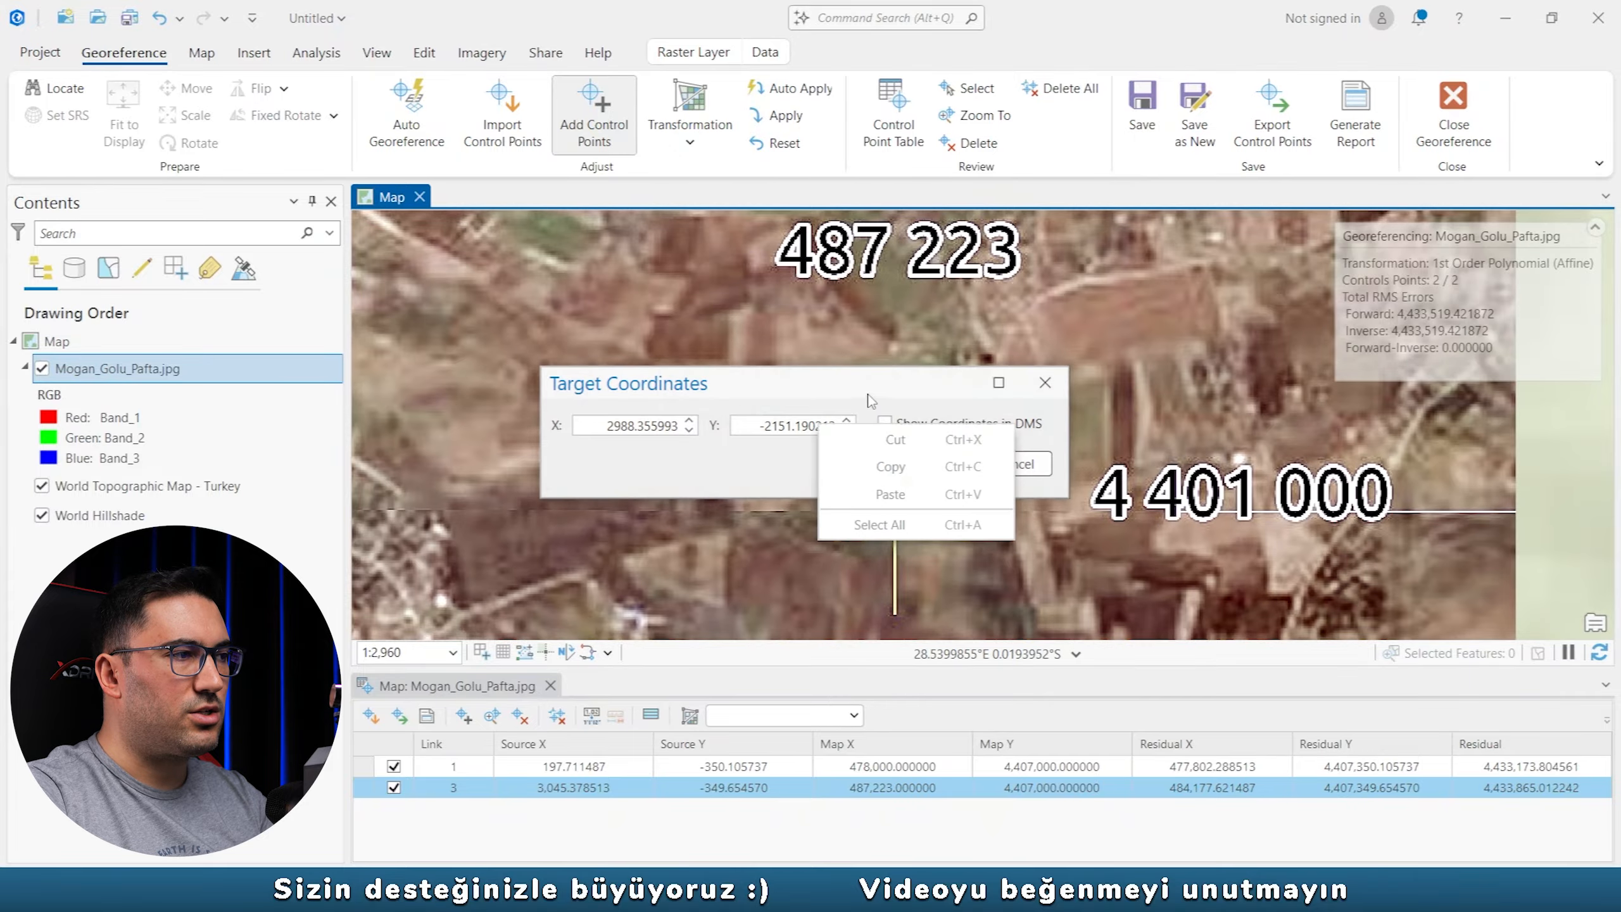
click(734, 383)
drag(604, 429, 792, 423)
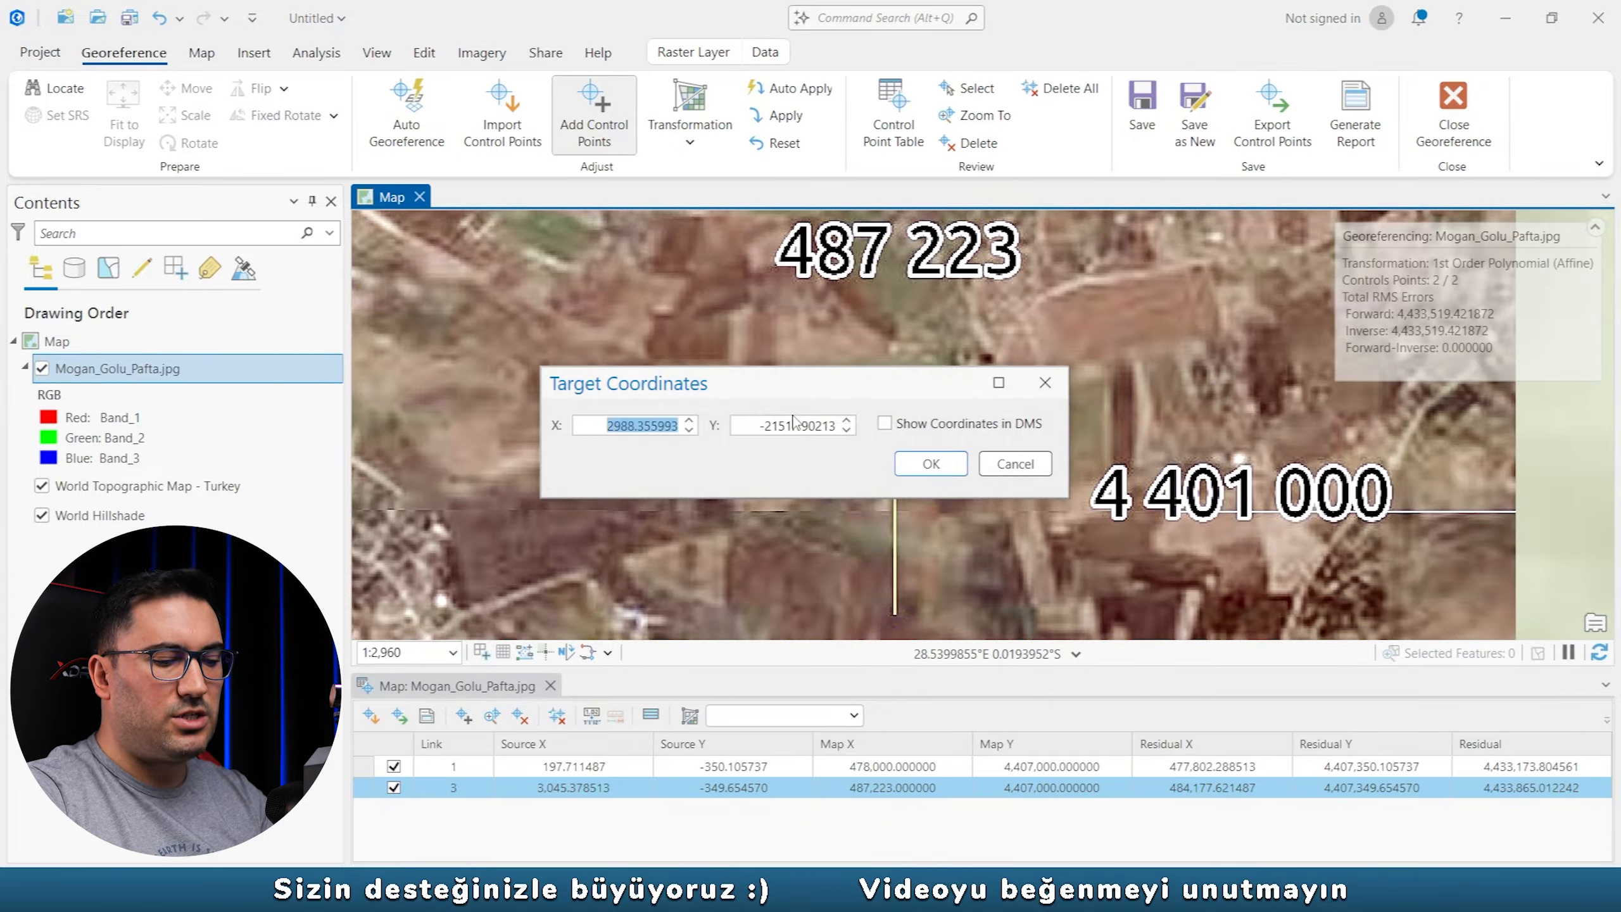
text(487223)
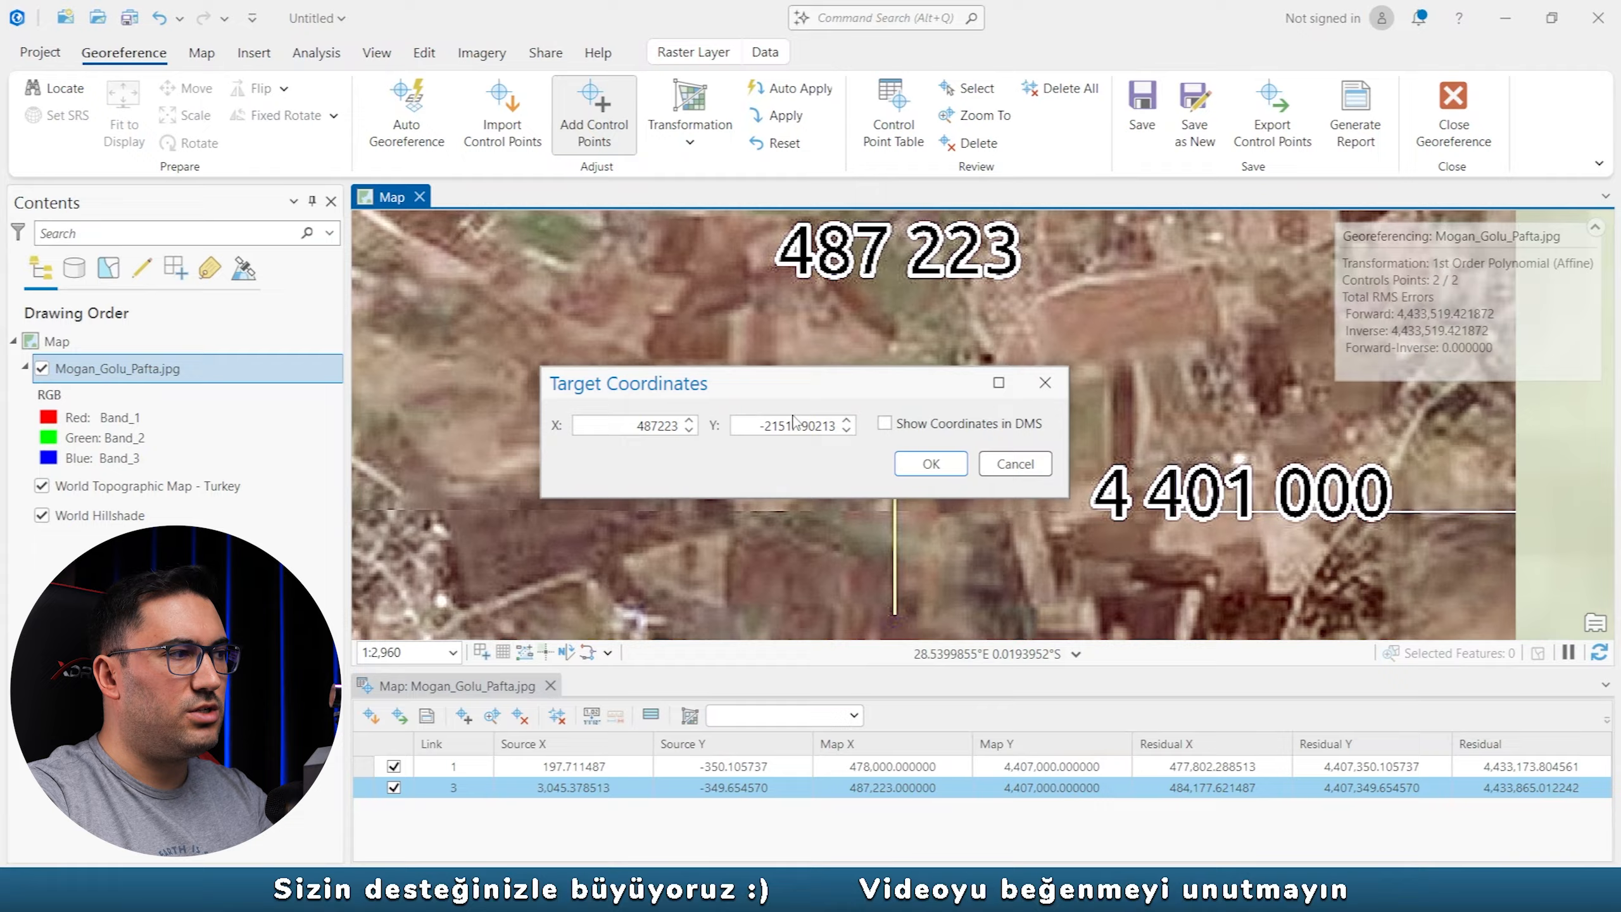
key(Tab)
text(4)
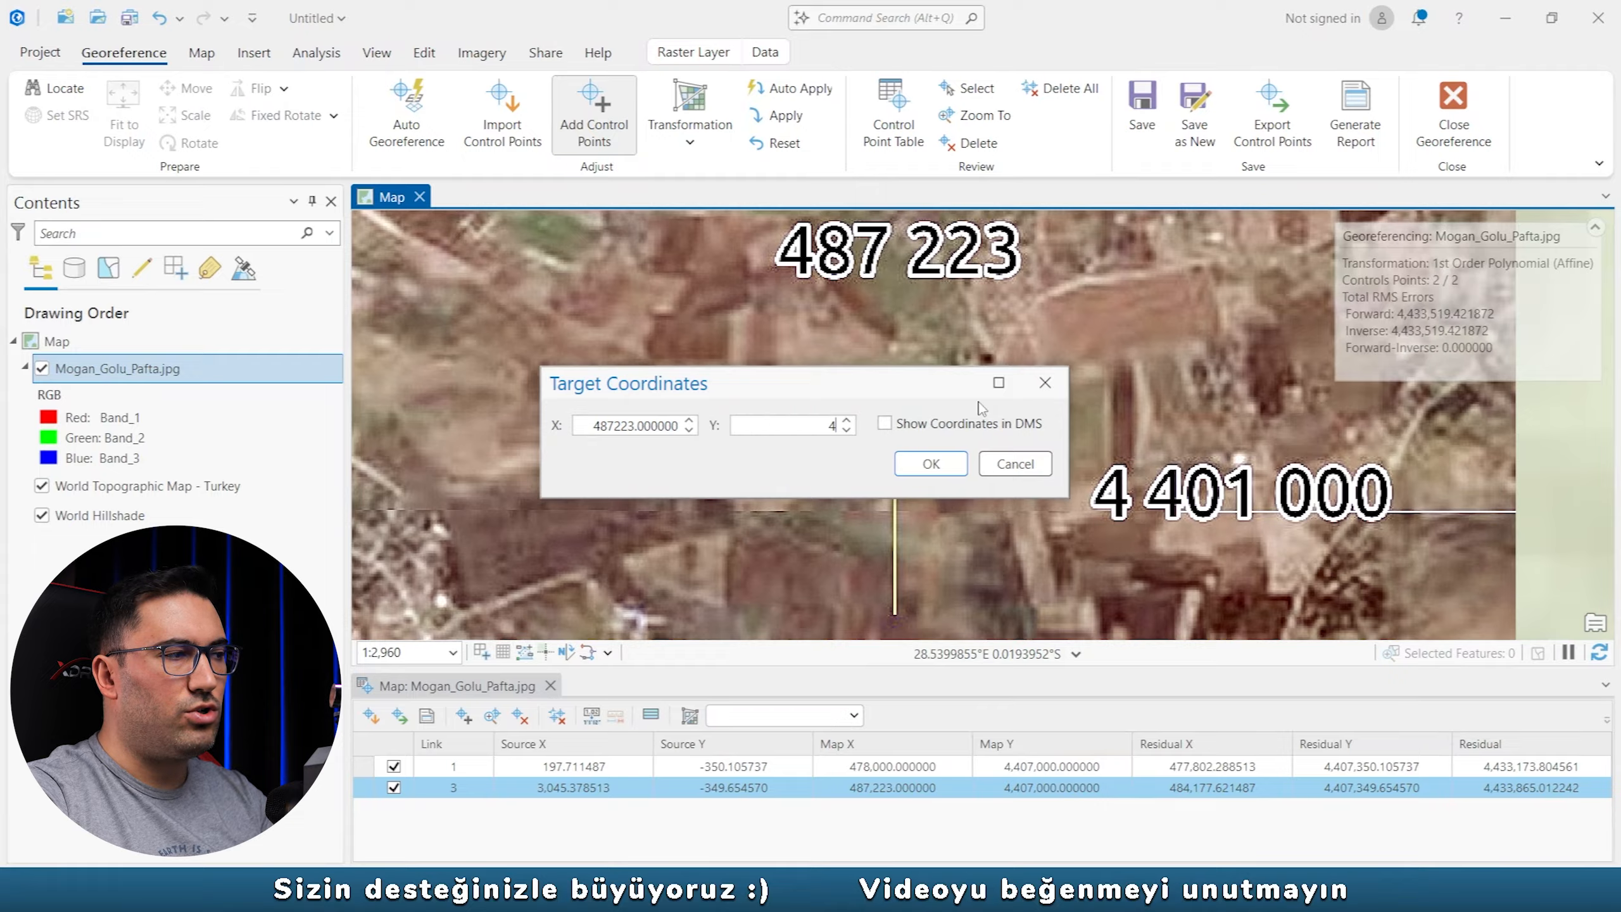
text(401000)
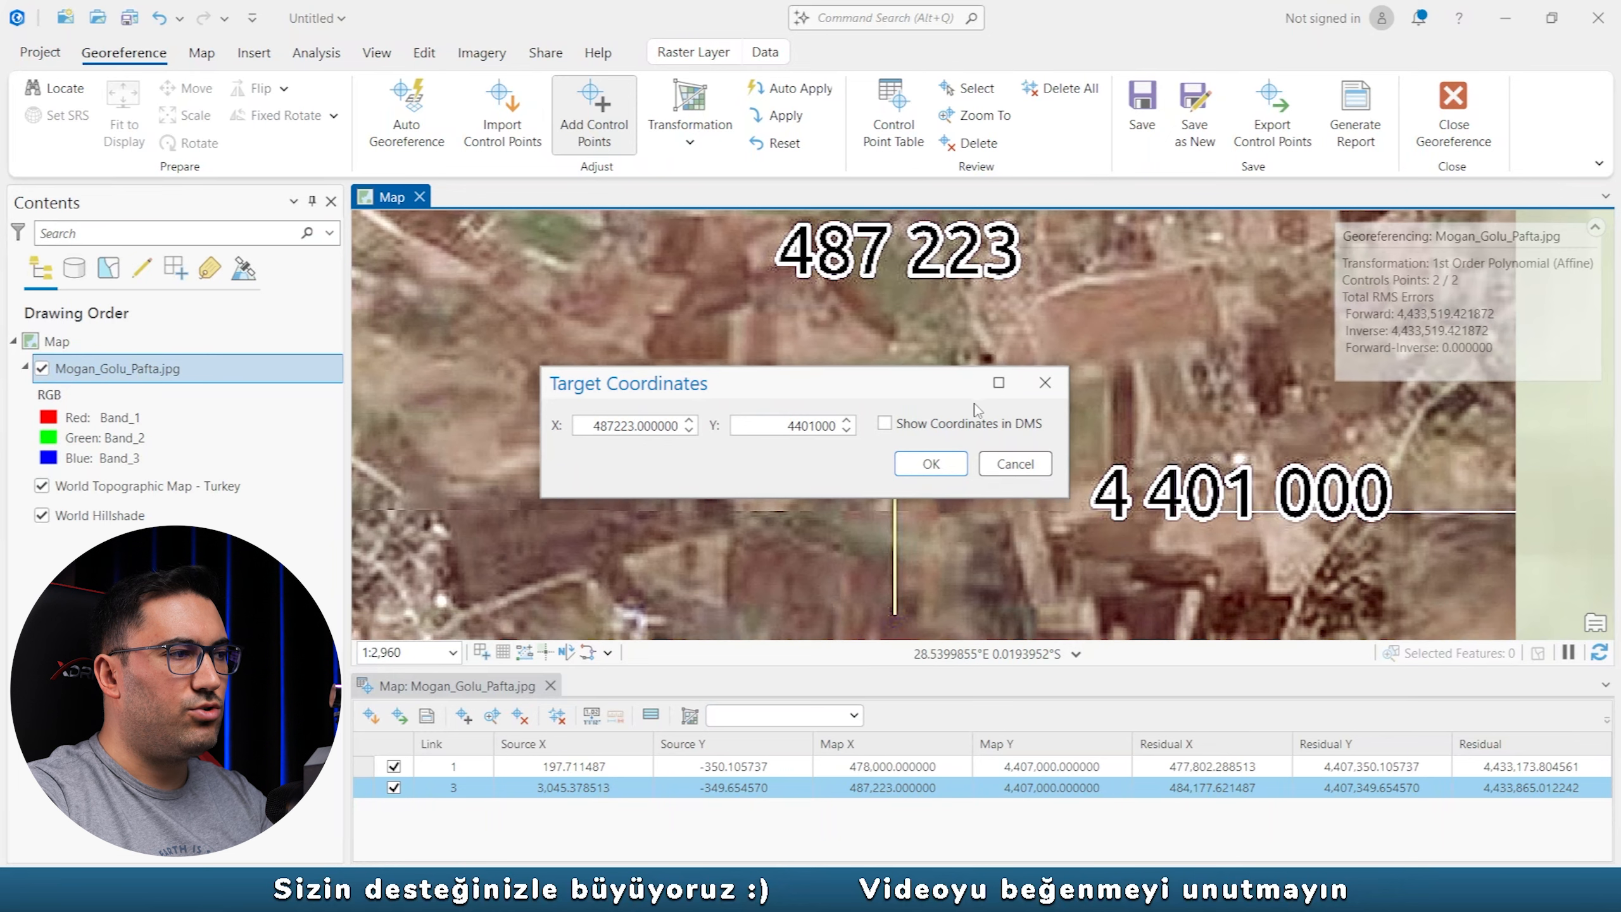
click(936, 471)
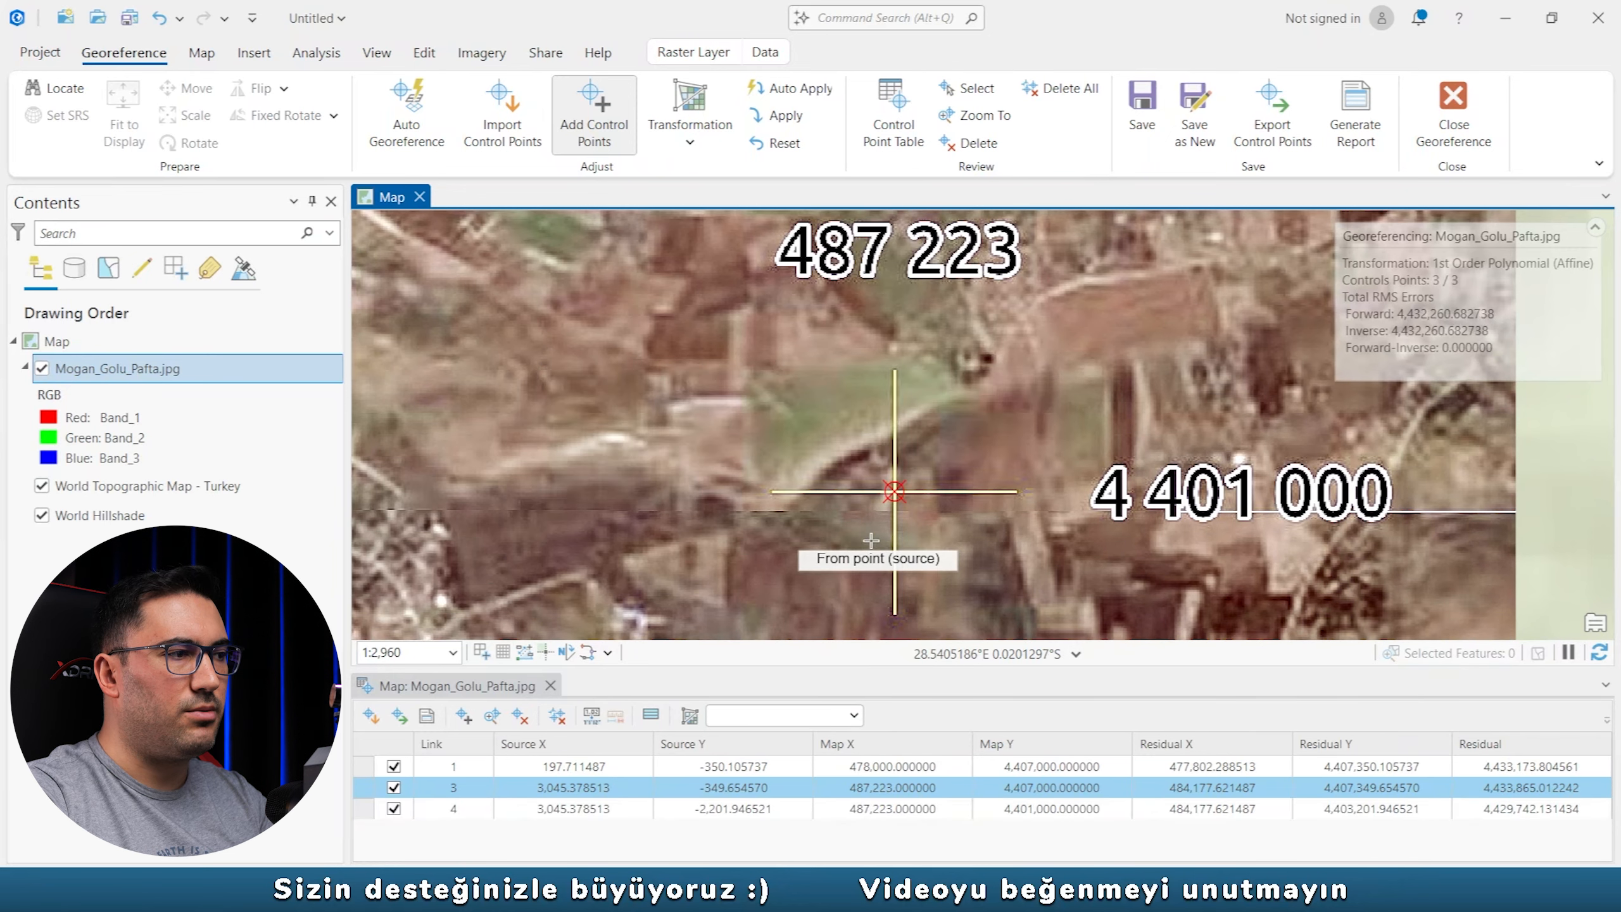
Place the fourth control point's source at the centre of the lower-left grid cross, labelled 478 000 and 4 401 000.
scroll(850, 538, down, 5)
drag(792, 527, 1274, 458)
scroll(884, 470, up, 2)
drag(865, 472, 1067, 487)
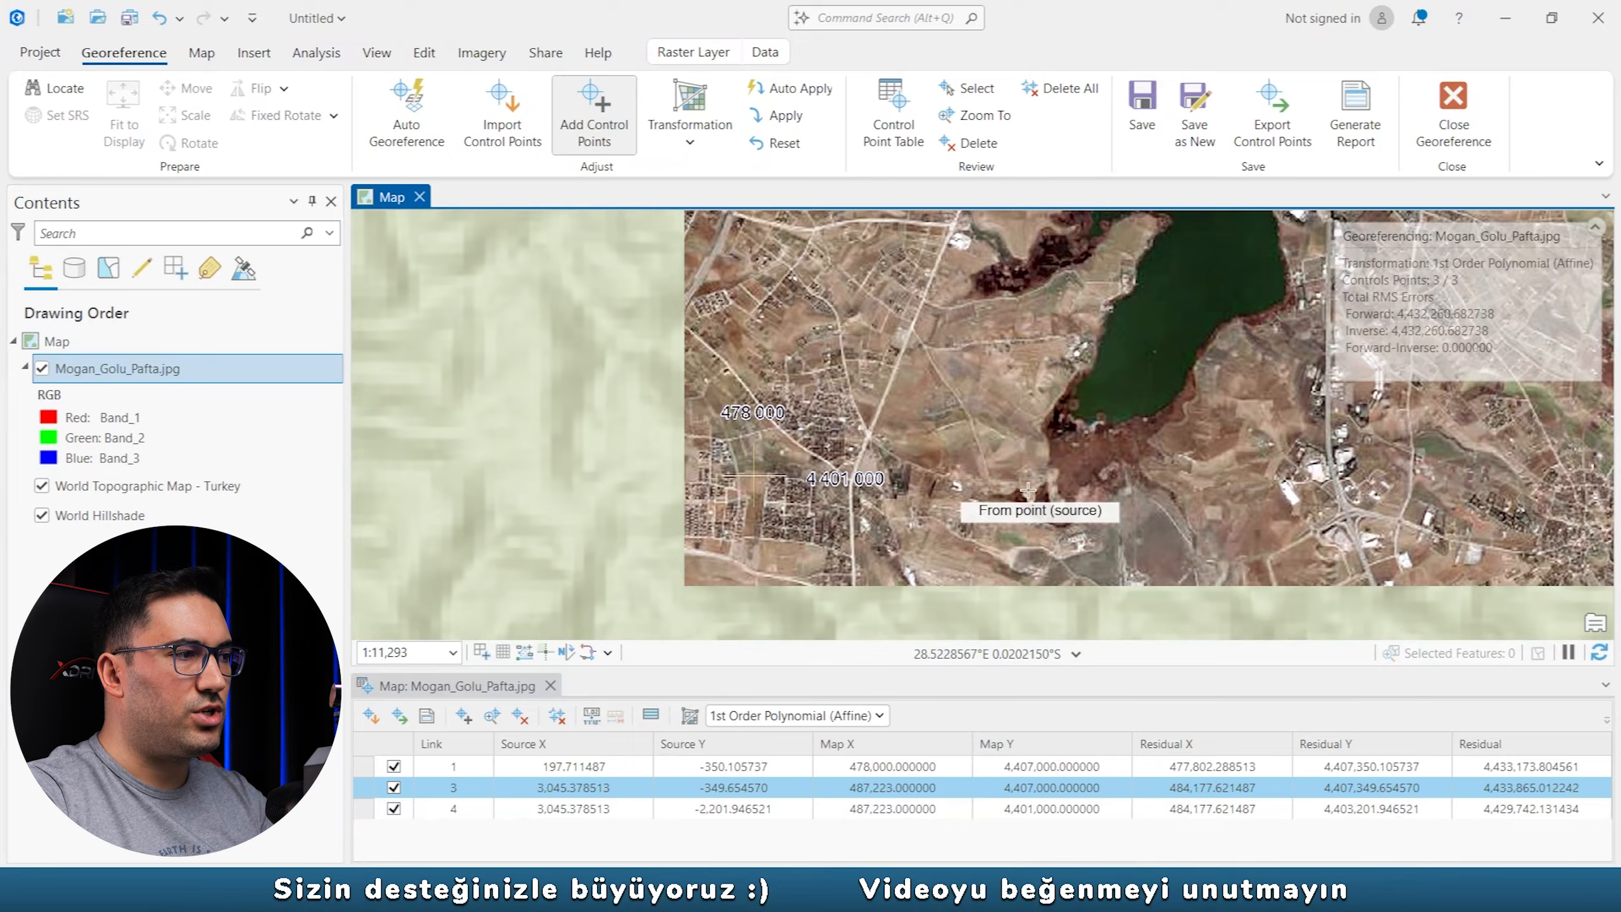
scroll(760, 474, up, 4)
scroll(741, 486, up, 2)
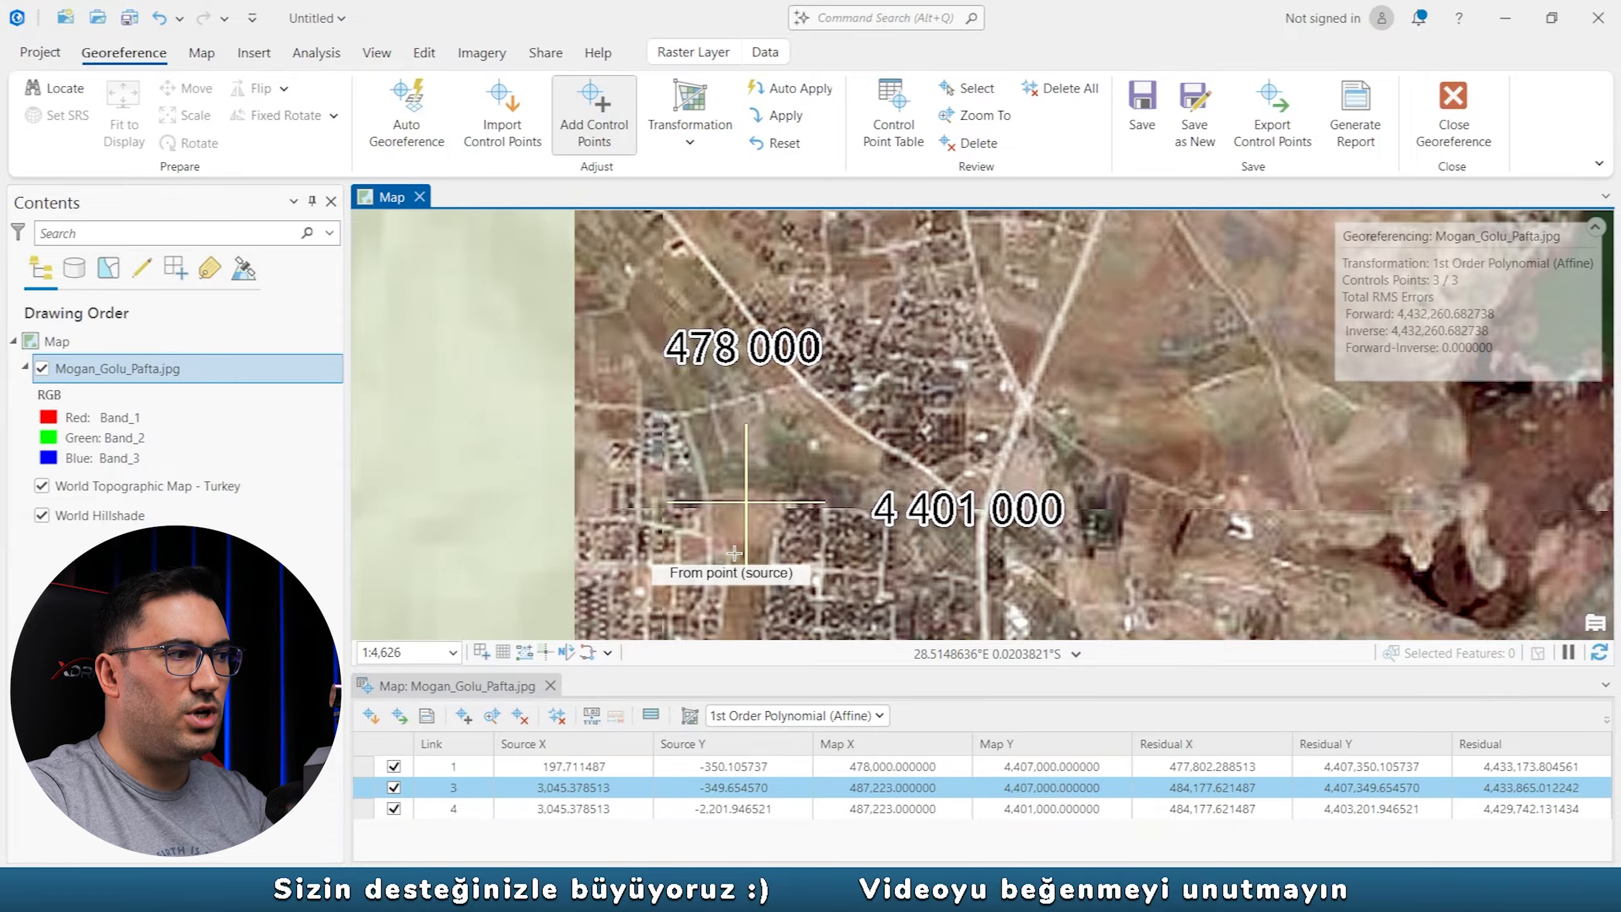
scroll(750, 496, up, 2)
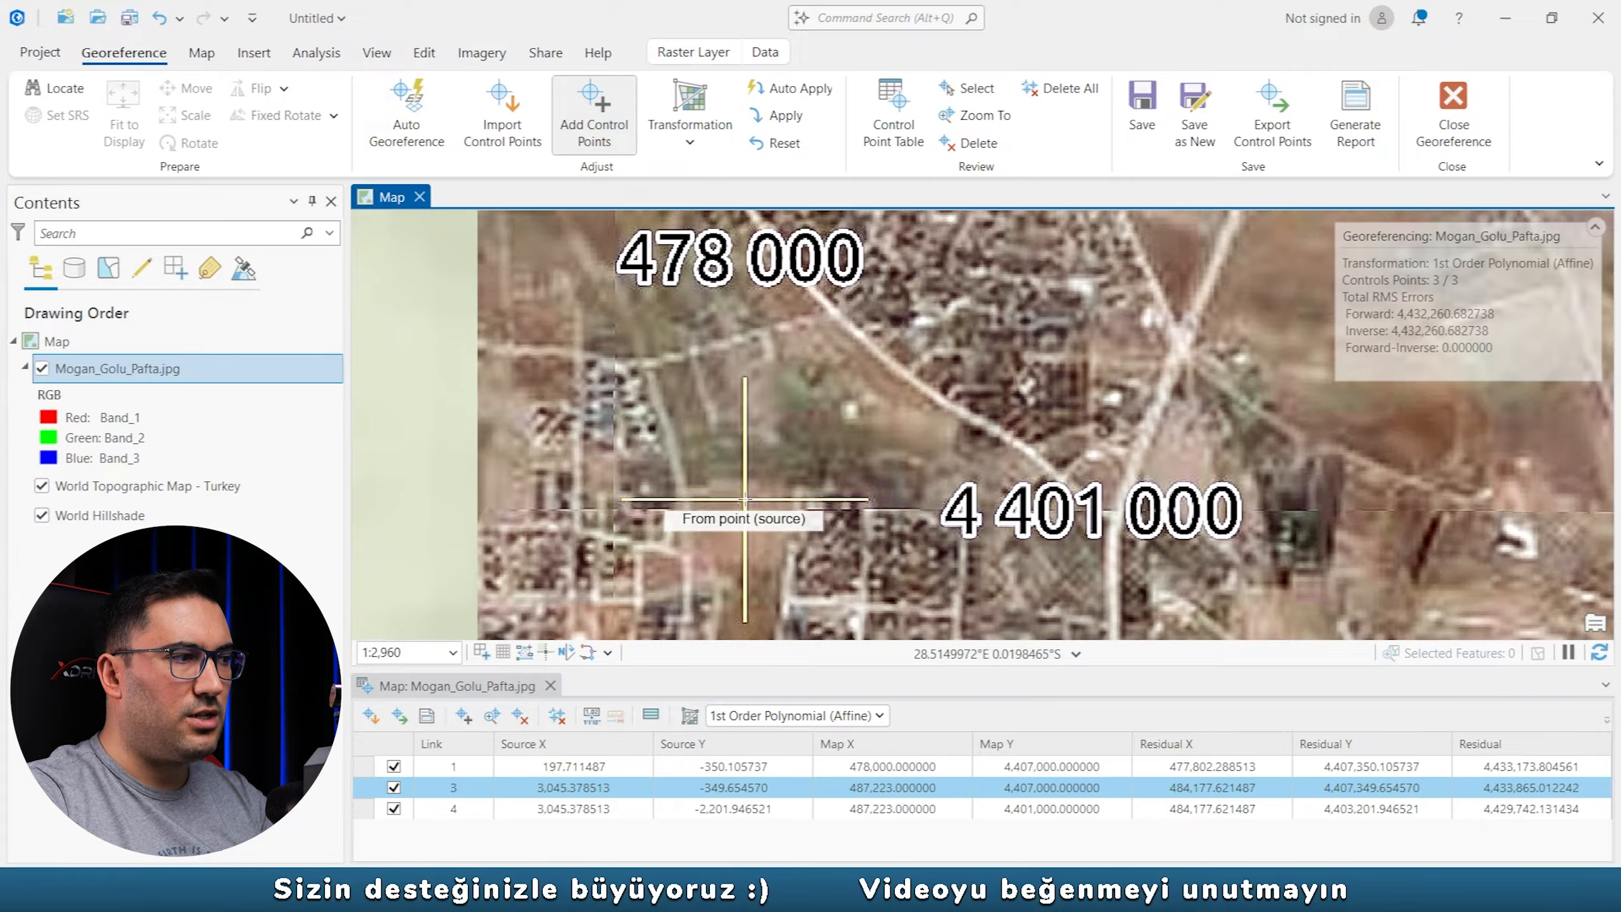
click(744, 500)
Set the fourth control point's target coordinates to X 478000 and Y 4401000.
right_click(859, 411)
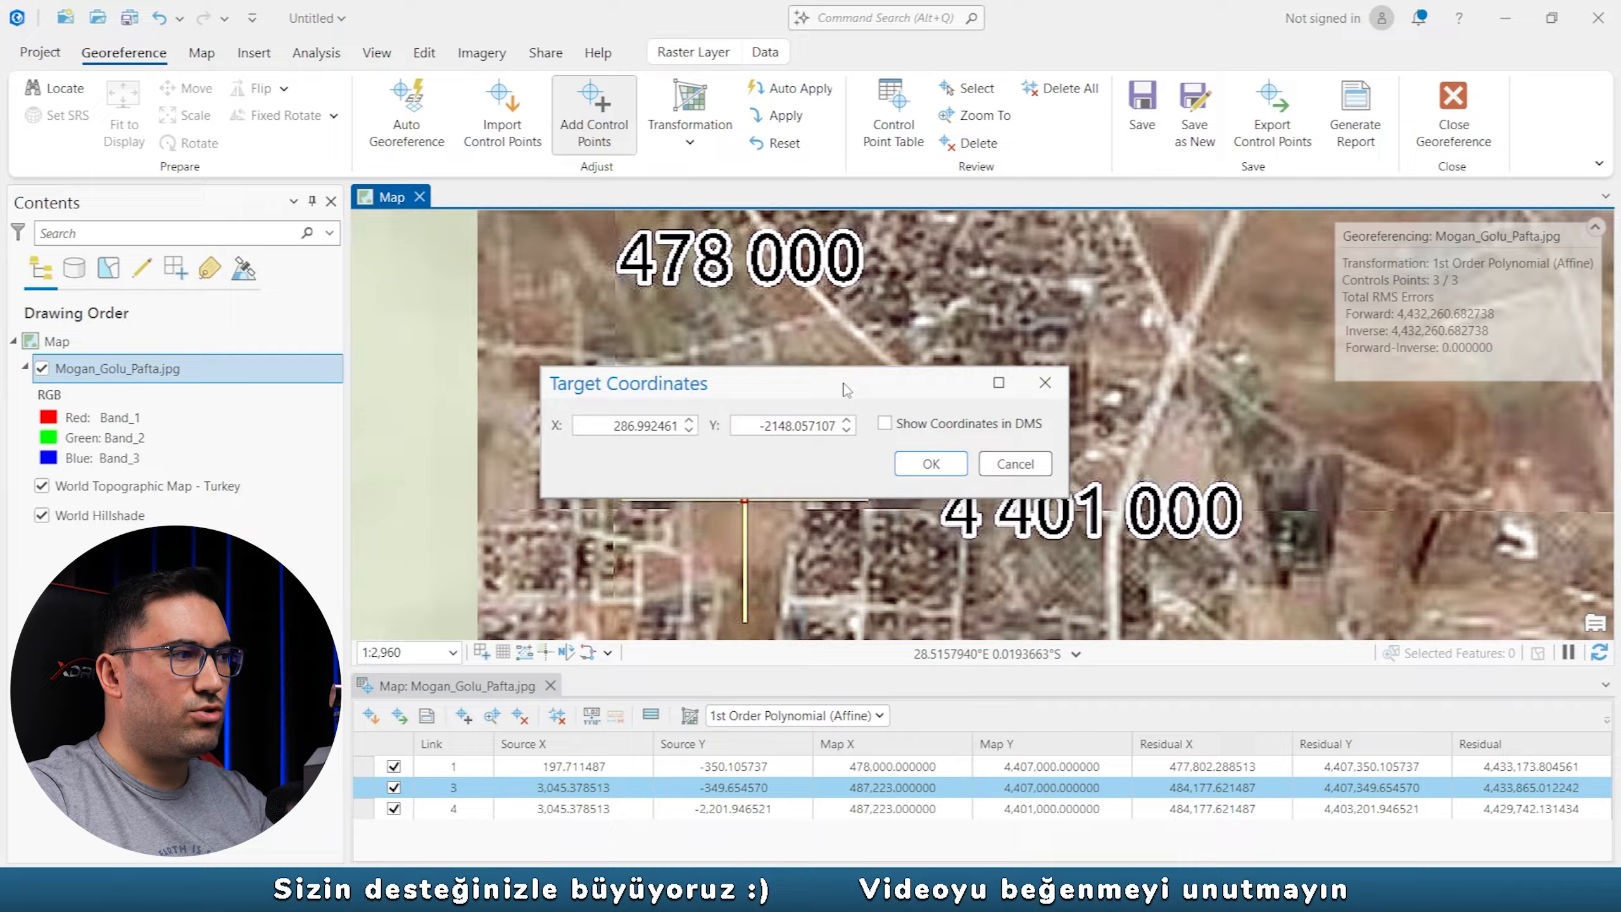
double_click(604, 426)
text(478000)
key(Tab)
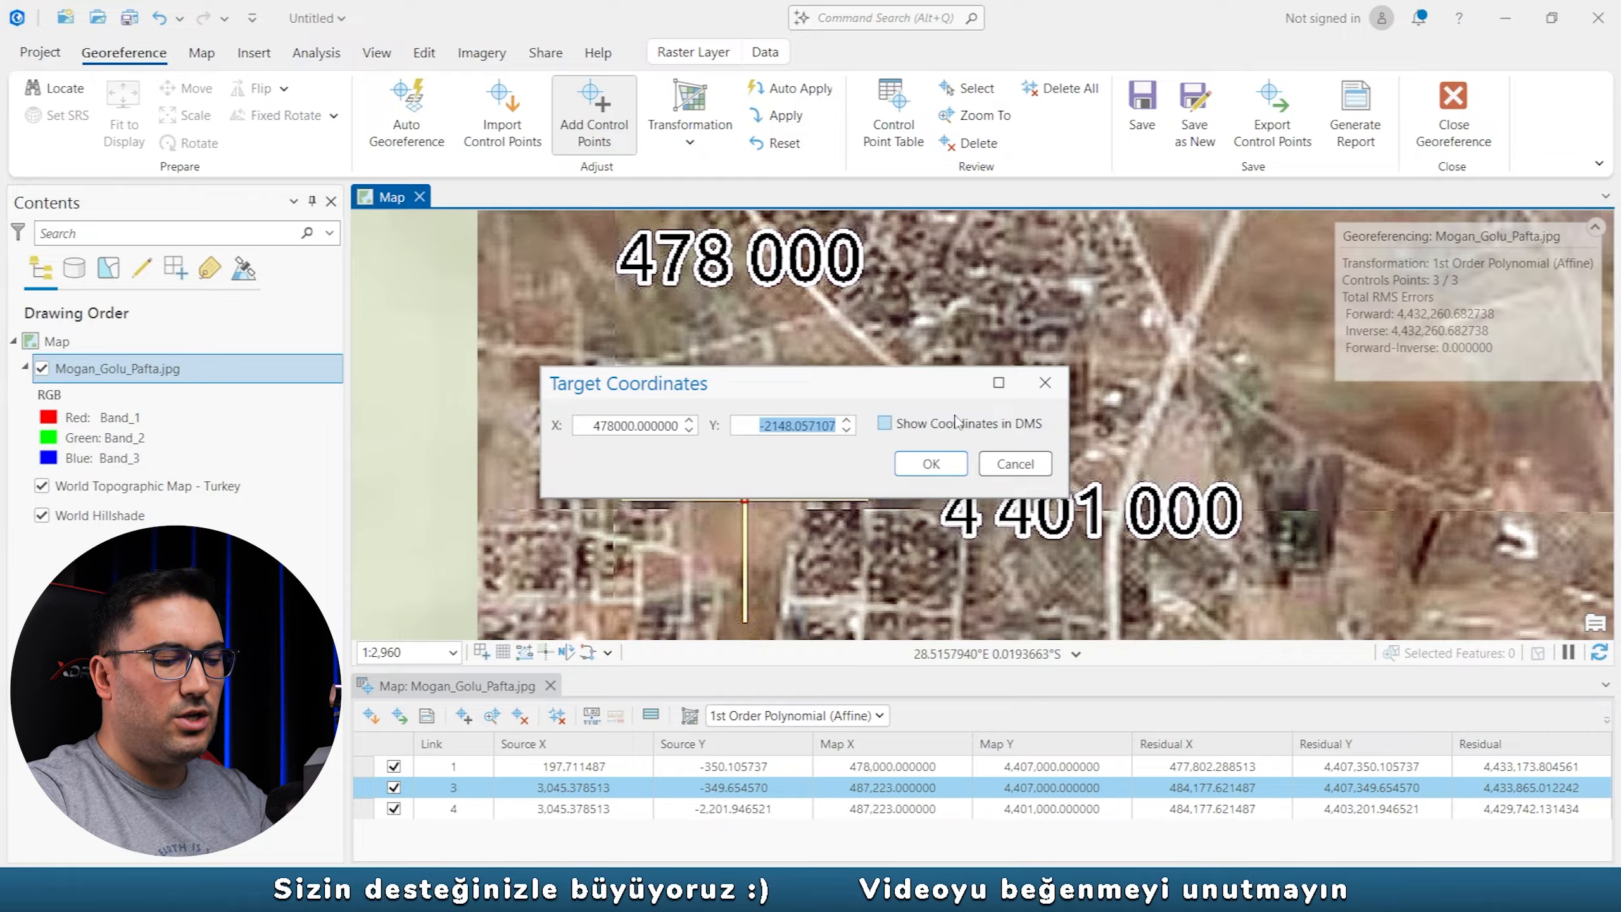
text(4,4)
text(01,000)
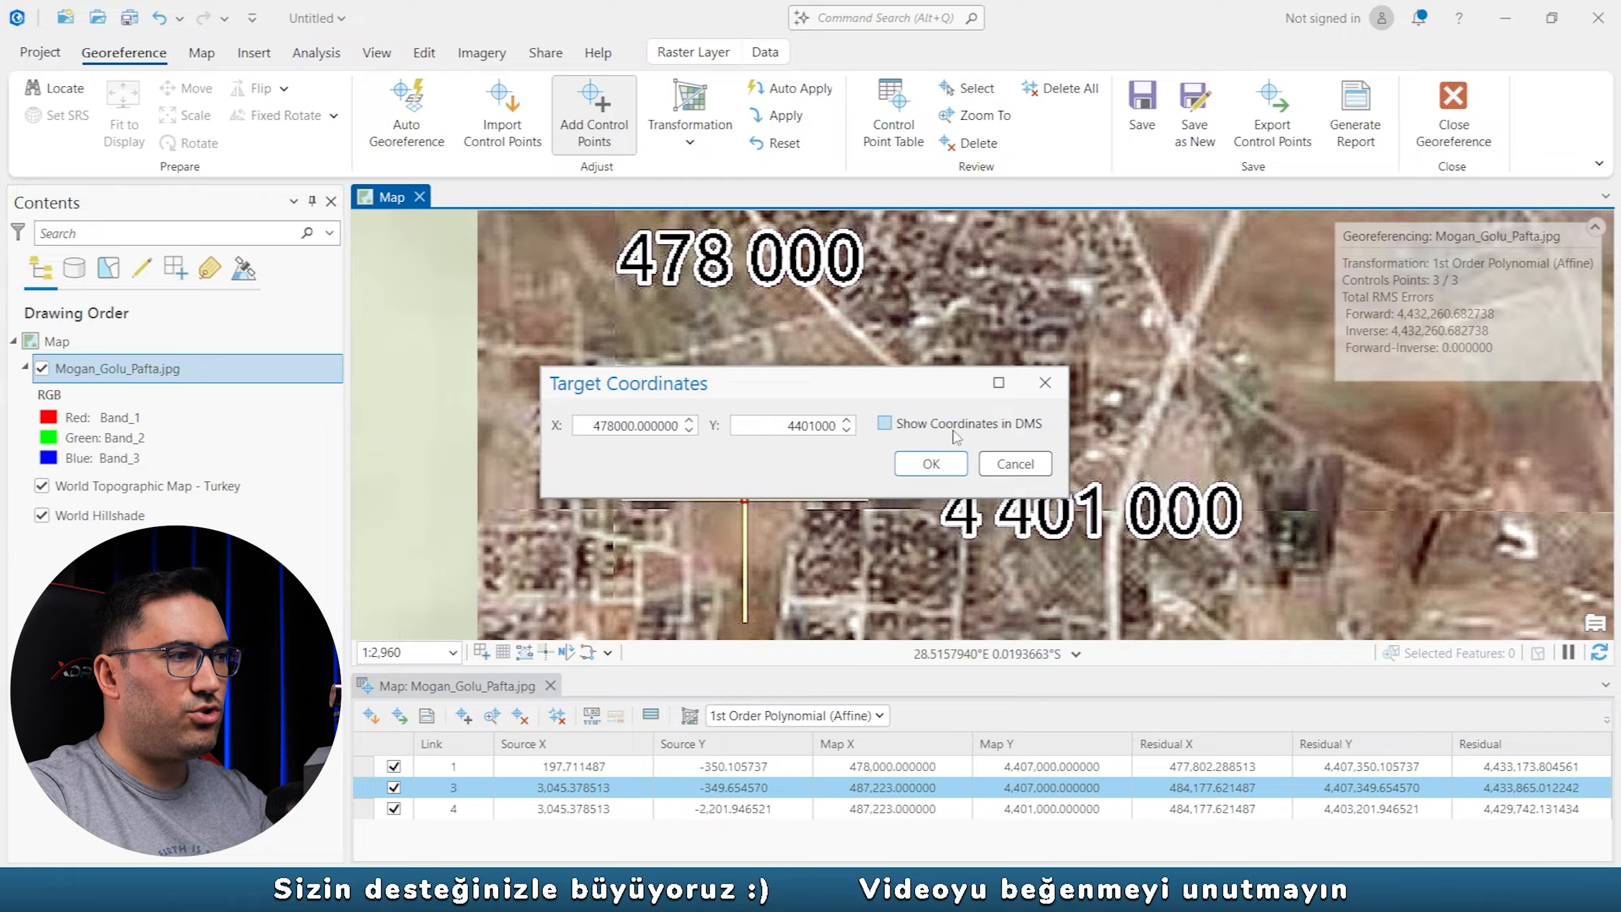
click(931, 464)
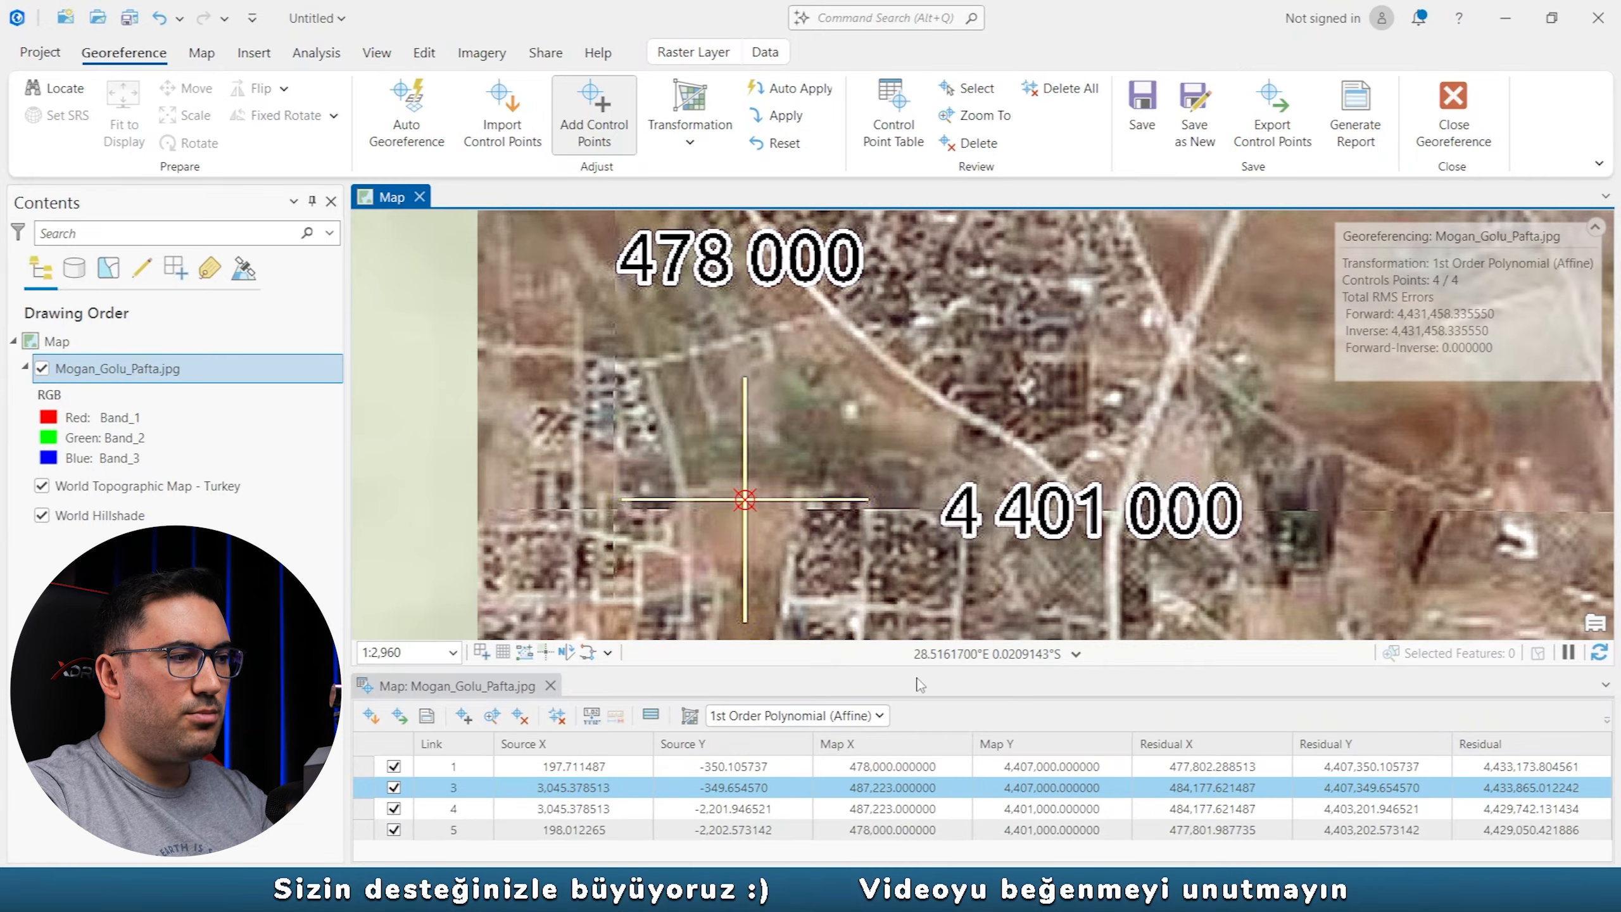
Enlarge the control point table and examine the forward, inverse and forward-inverse total RMS errors of the georeferencing.
drag(923, 669, 926, 572)
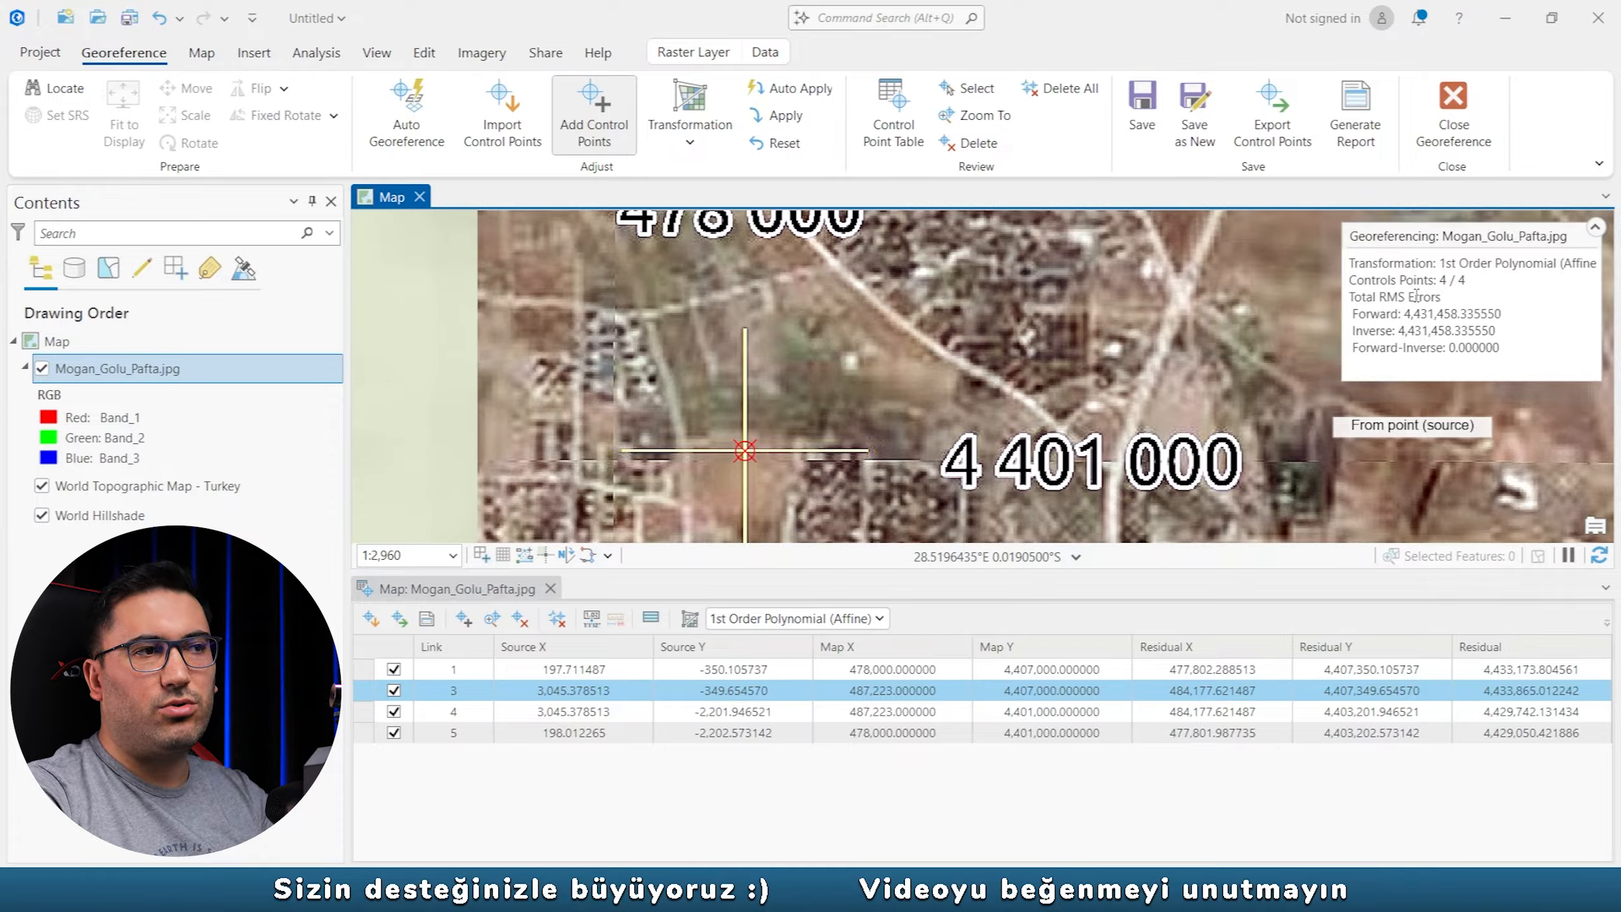
drag(1461, 293, 1349, 298)
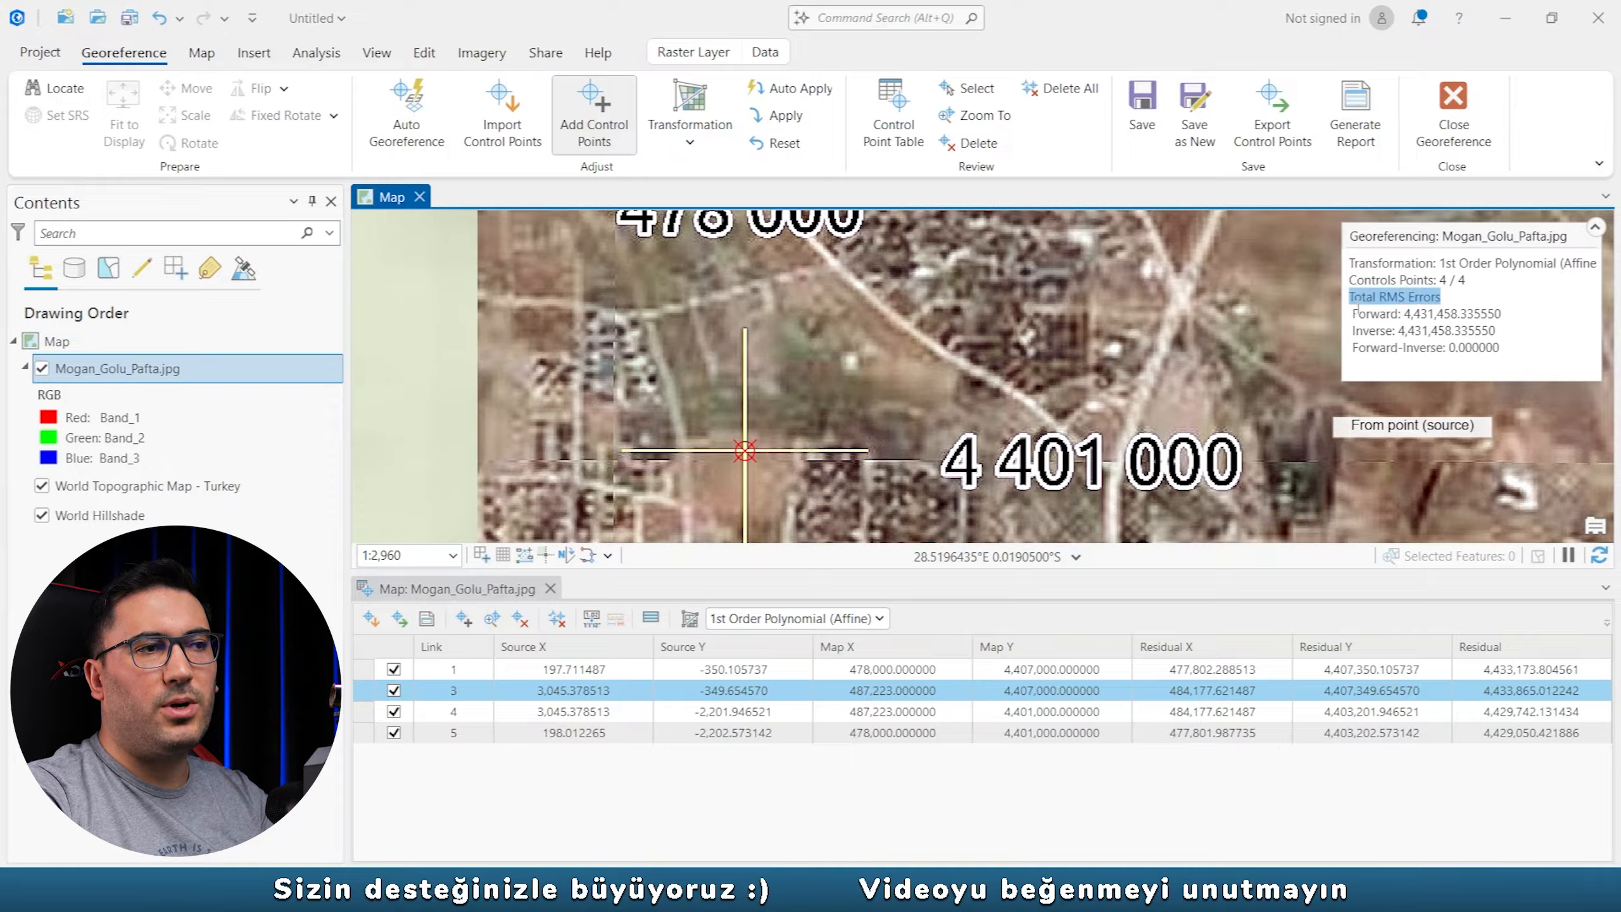
click(1355, 316)
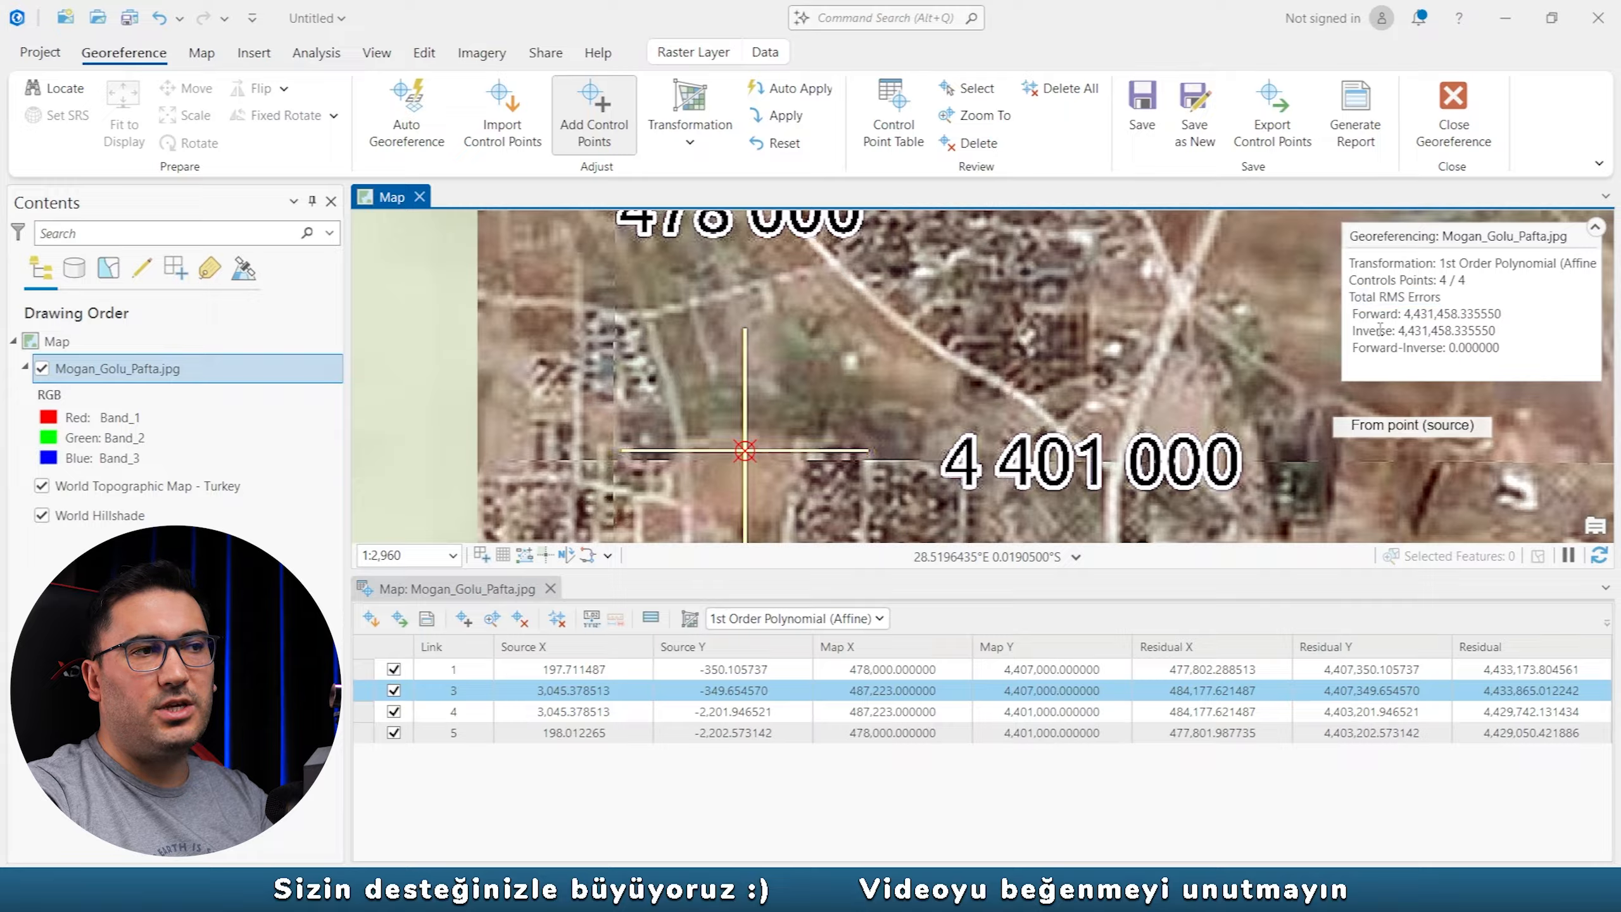
drag(1510, 331, 1347, 319)
click(1363, 330)
drag(1492, 330, 1350, 314)
drag(1500, 348, 1352, 360)
click(1356, 357)
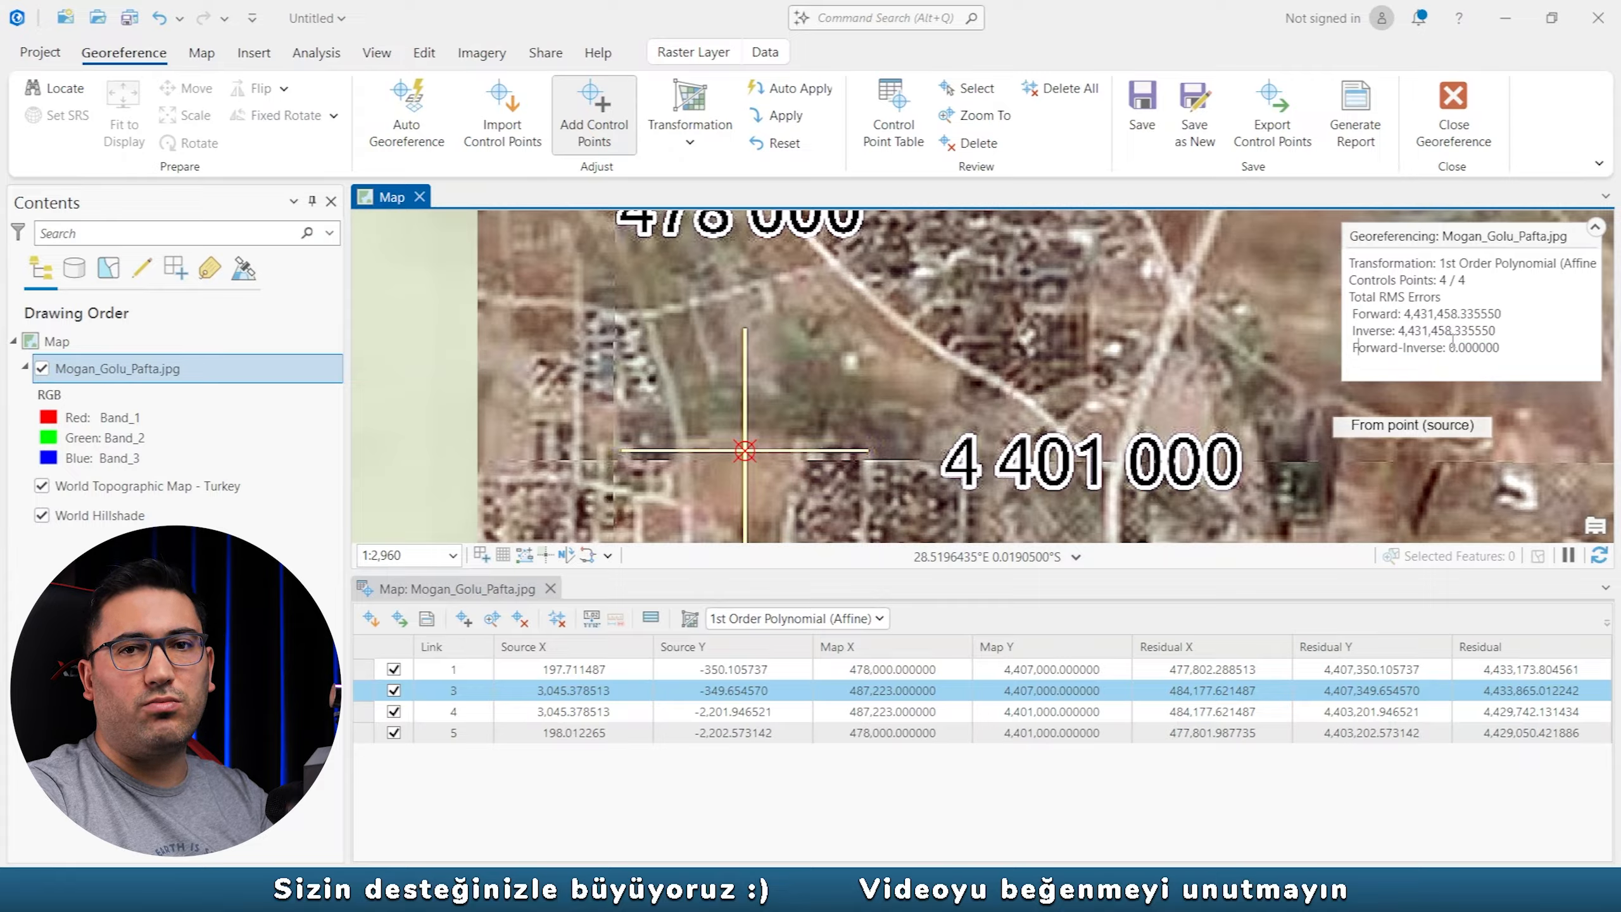
drag(1509, 349, 1456, 349)
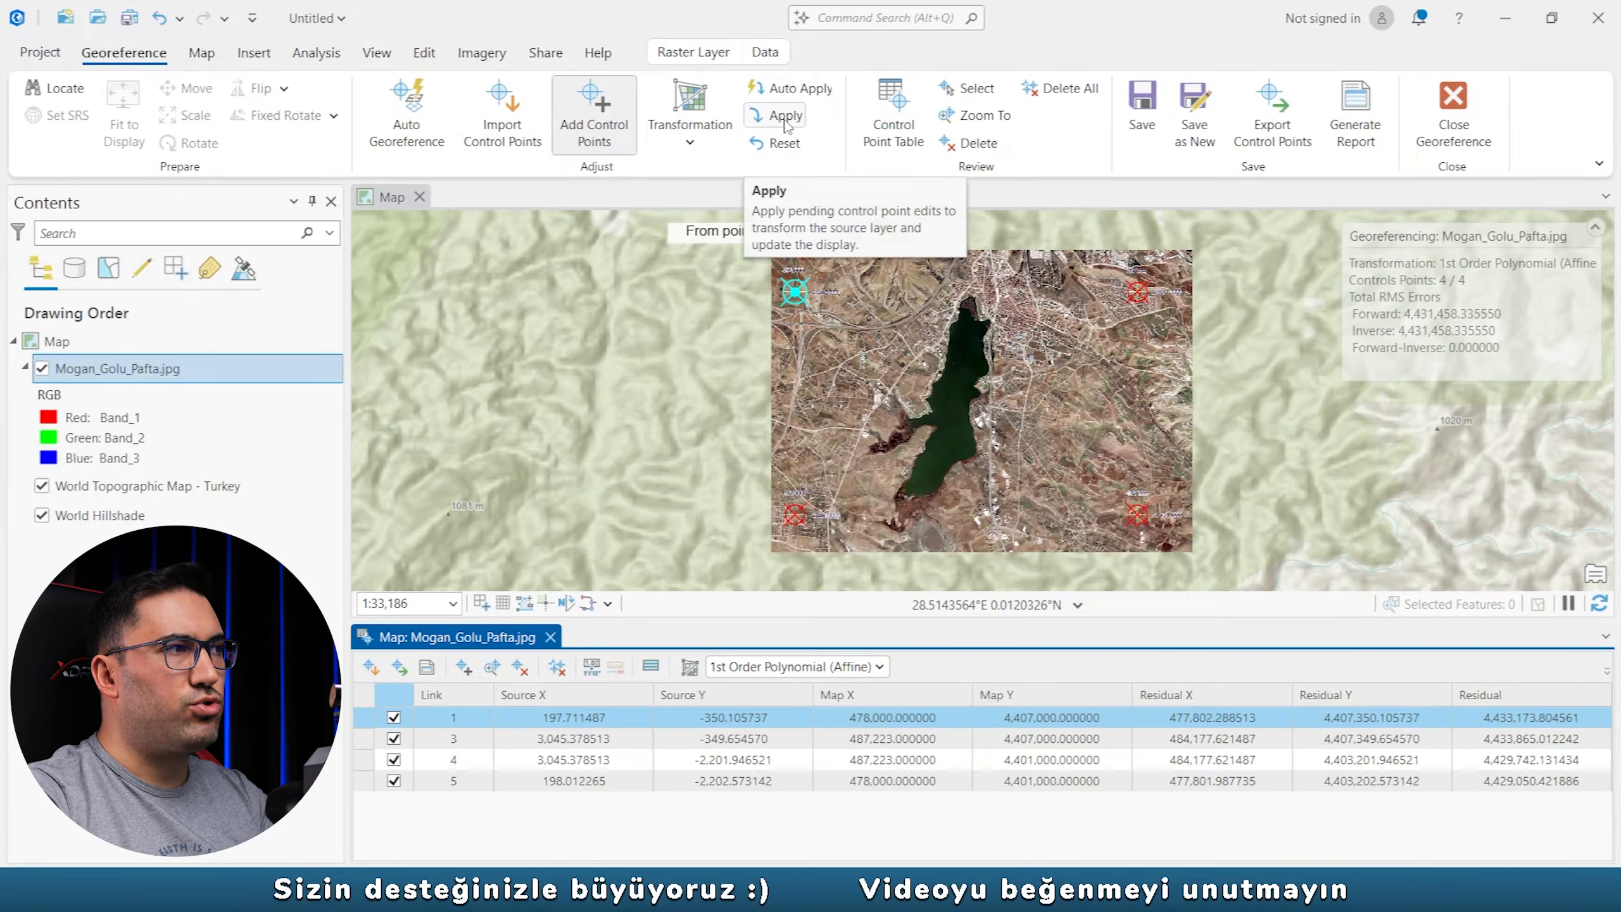
Apply the control points to transform the map sheet, and zoom to the Mogan_Golu_Pafta.jpg layer.
click(786, 121)
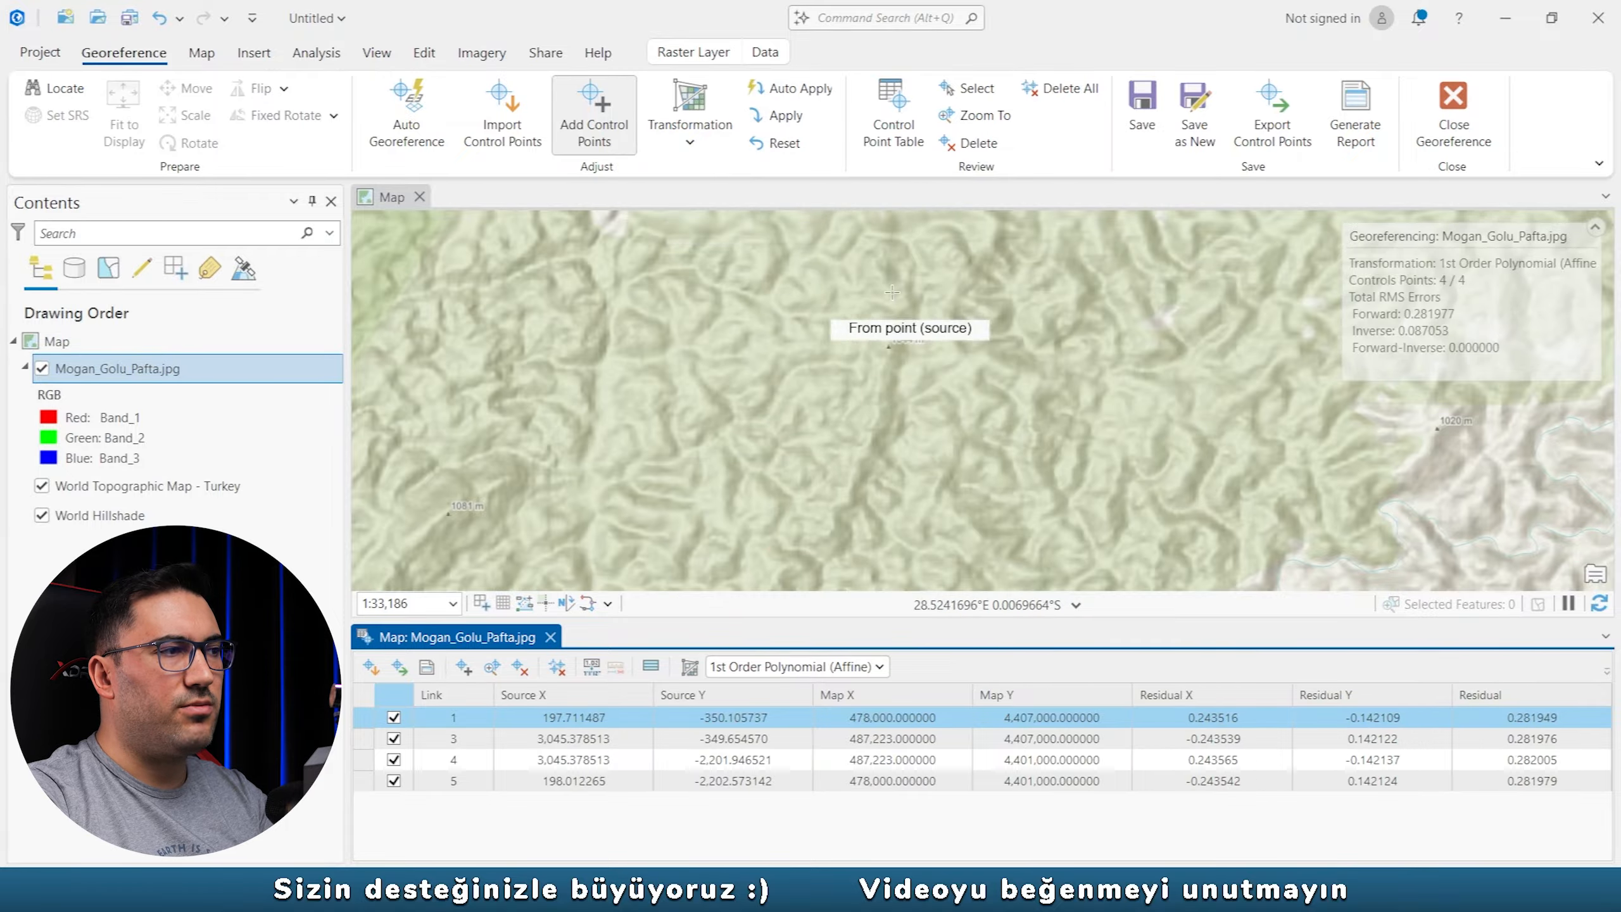
right_click(79, 371)
click(131, 345)
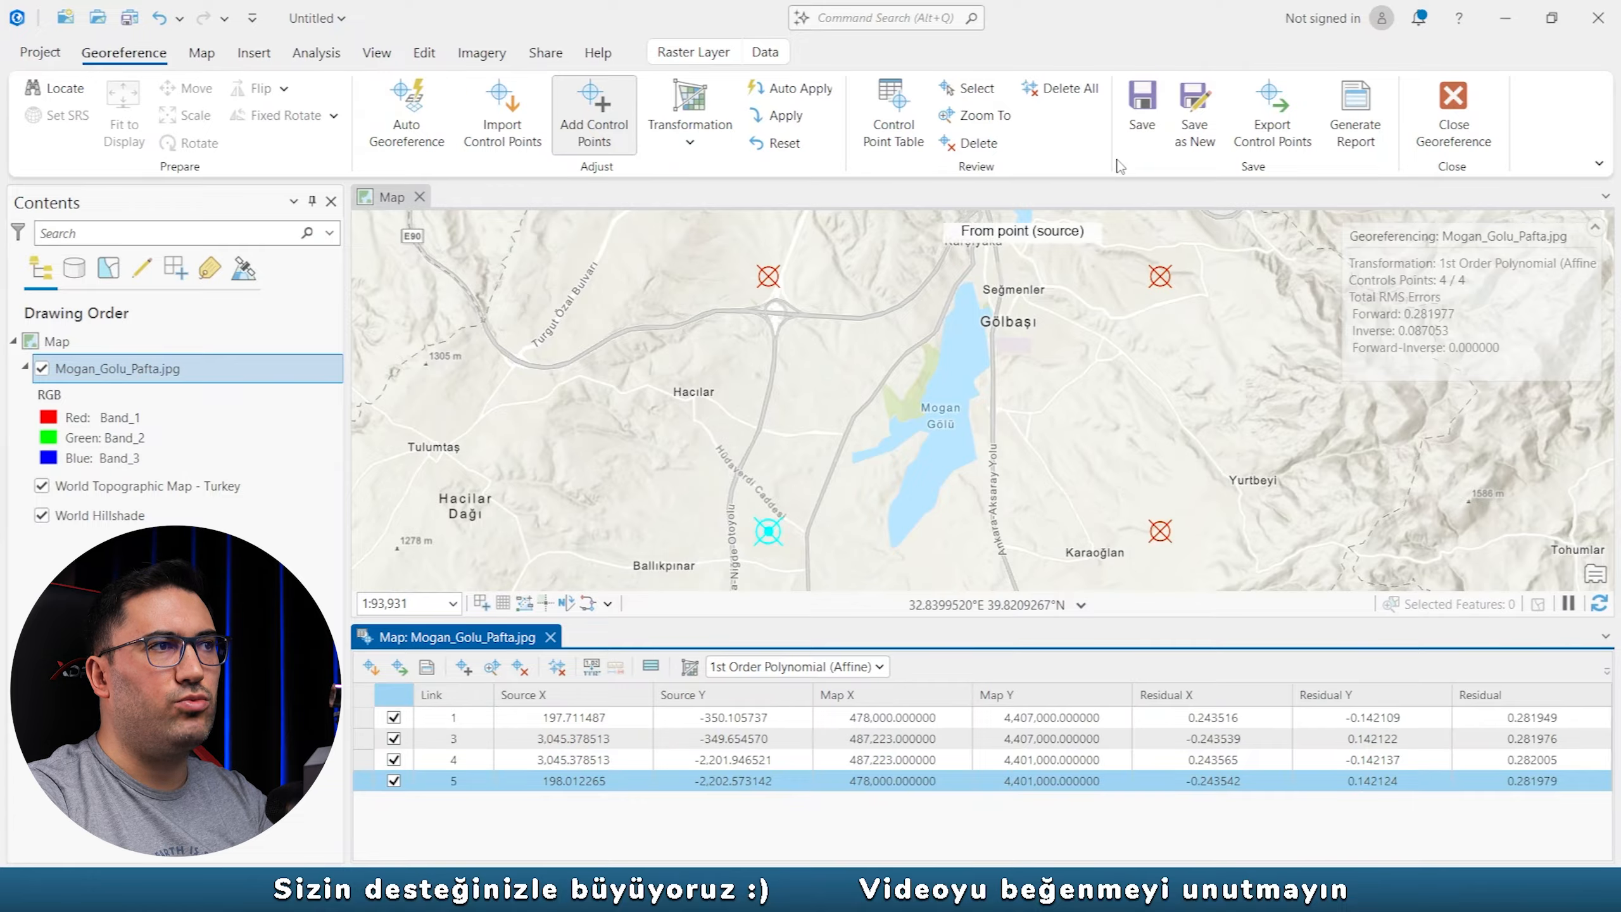
Save the georeferenced sheet as a new raster named mogan_golu in the desktop's Koordinatlandirma folder, with TIFF as the output format.
click(1195, 121)
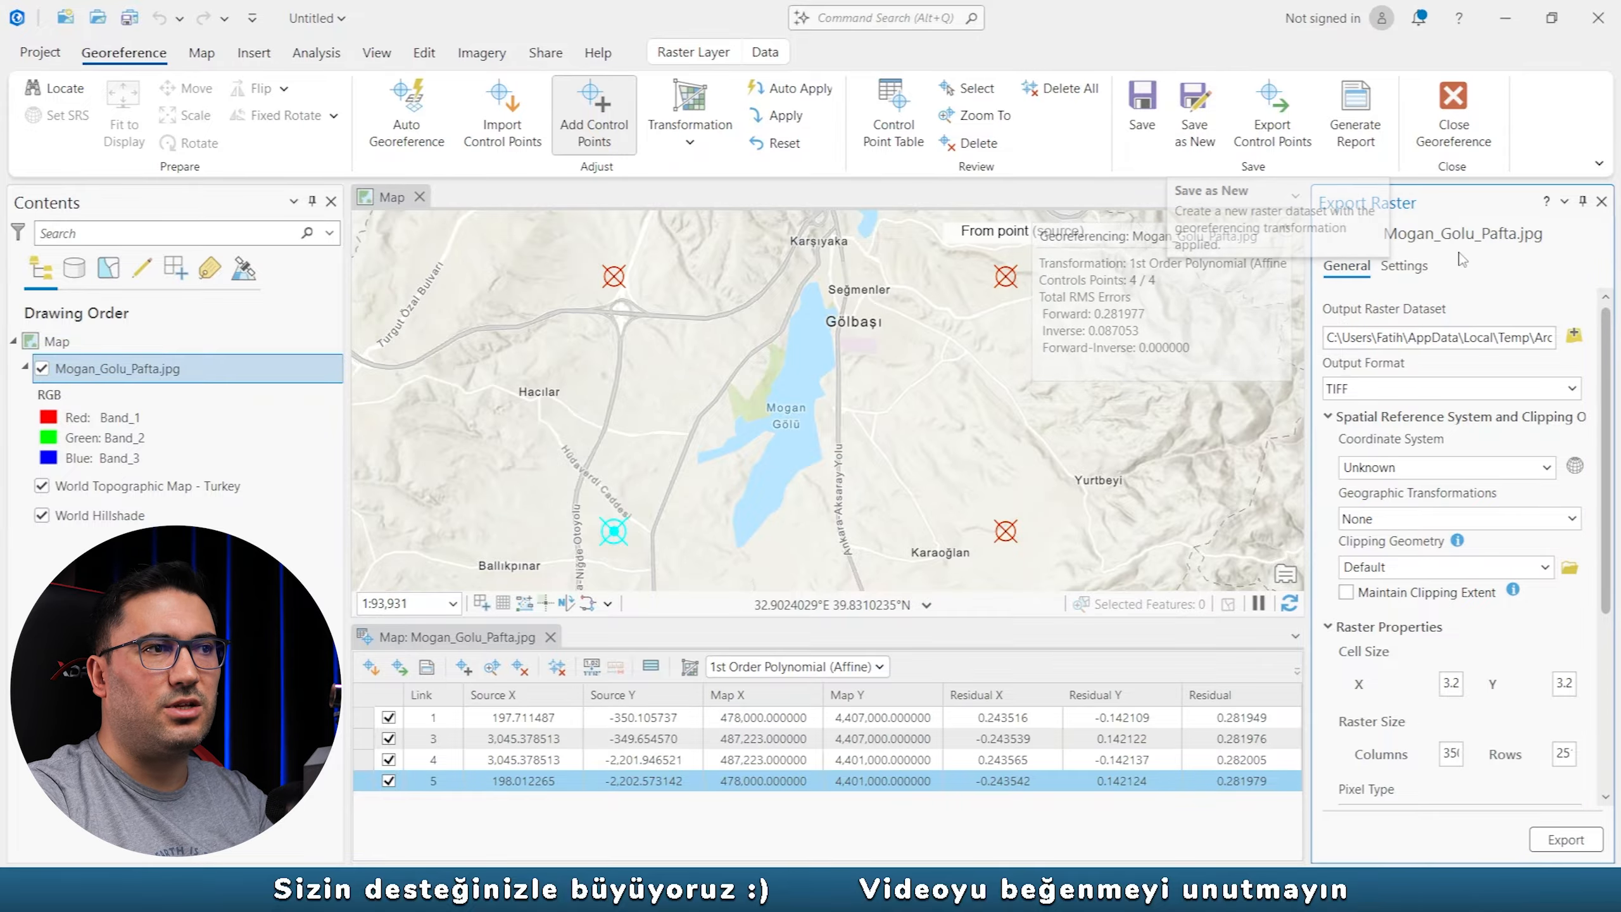
drag(1310, 290, 1269, 279)
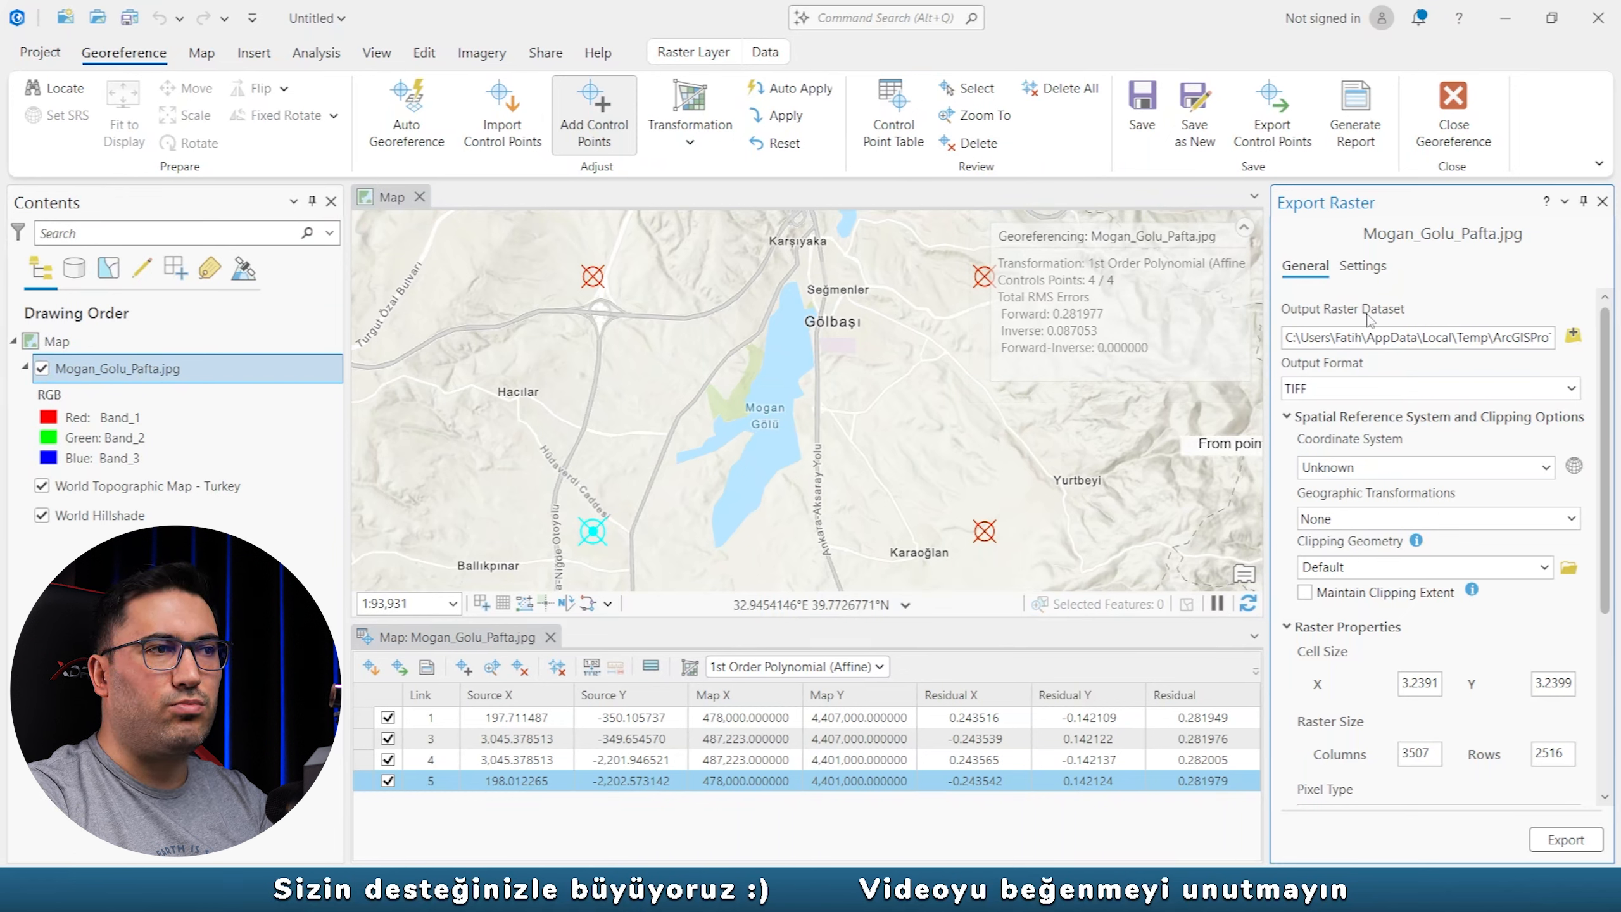
click(1574, 336)
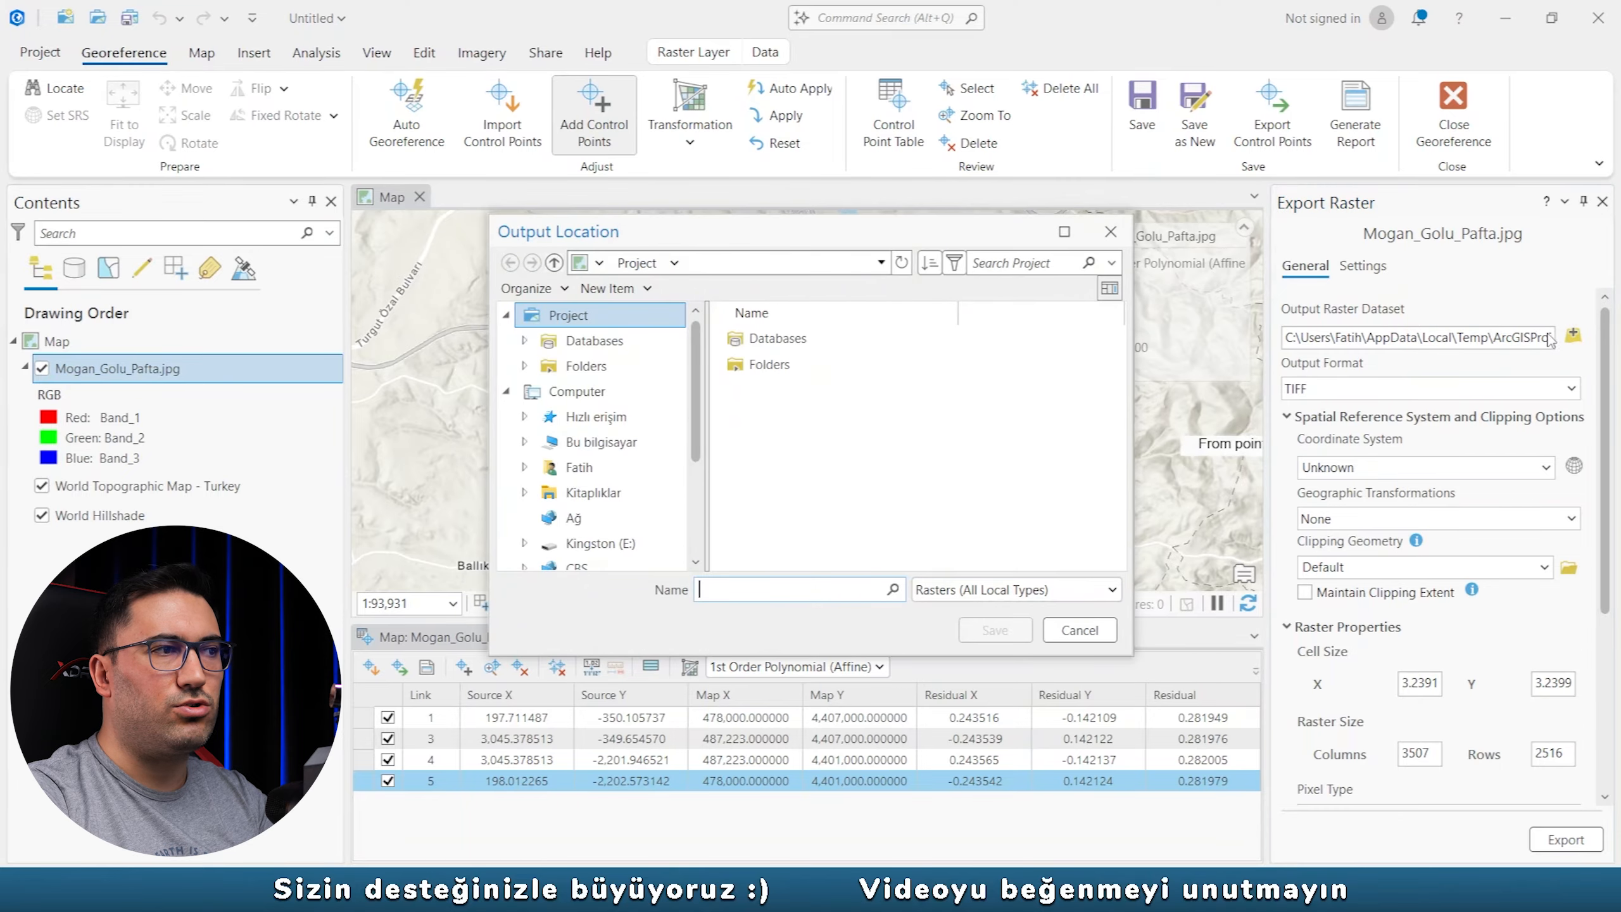
click(523, 442)
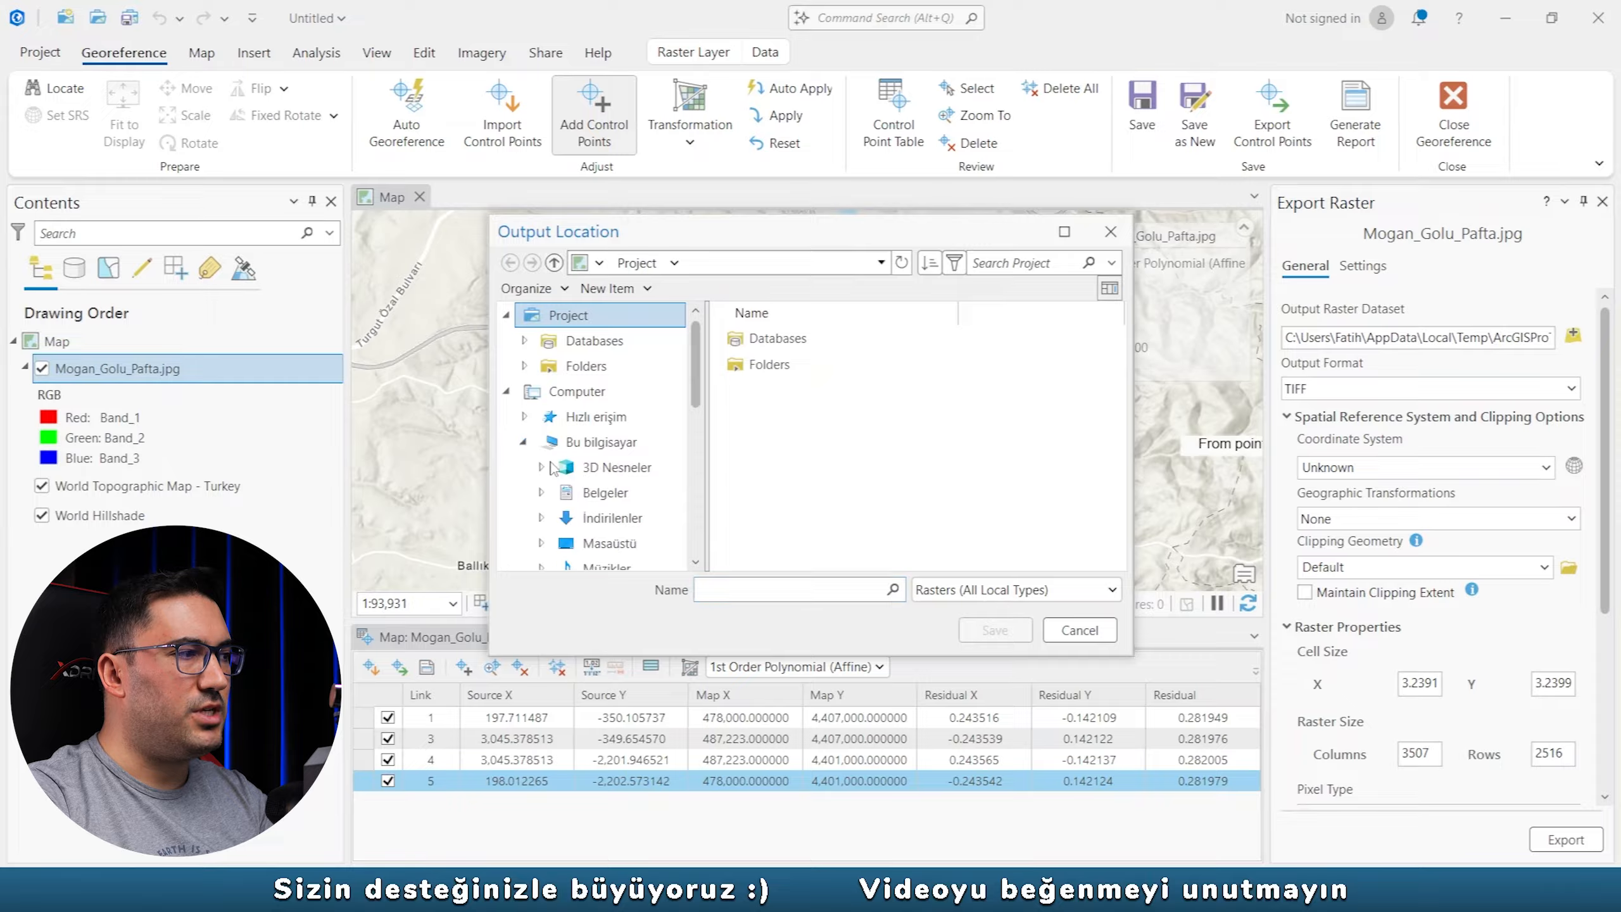
click(610, 543)
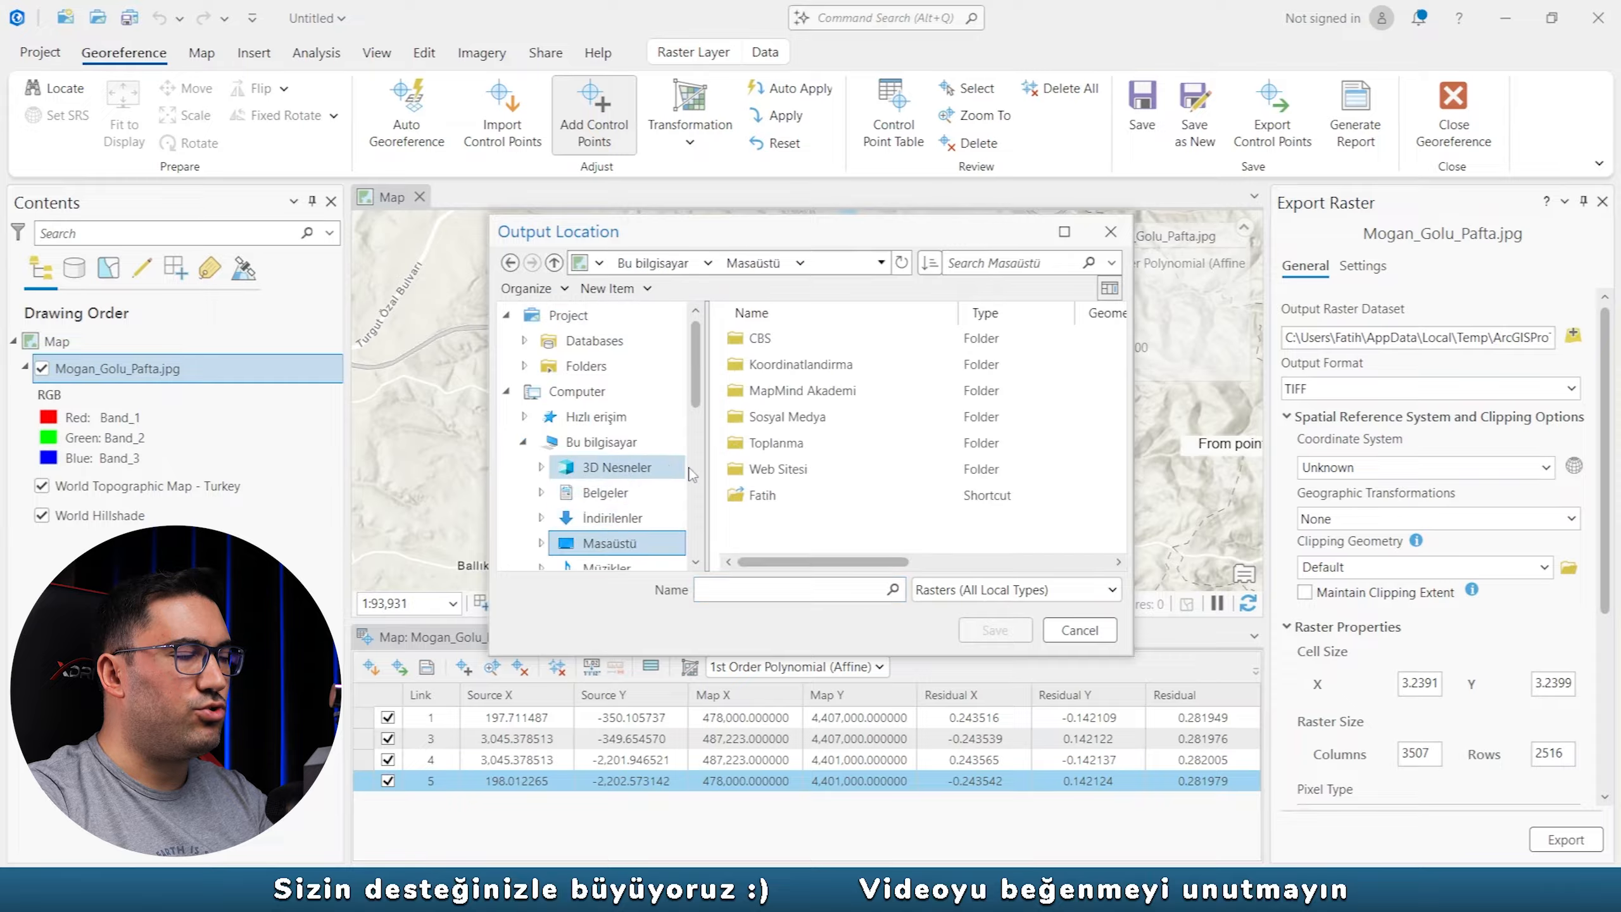
double_click(780, 365)
click(799, 593)
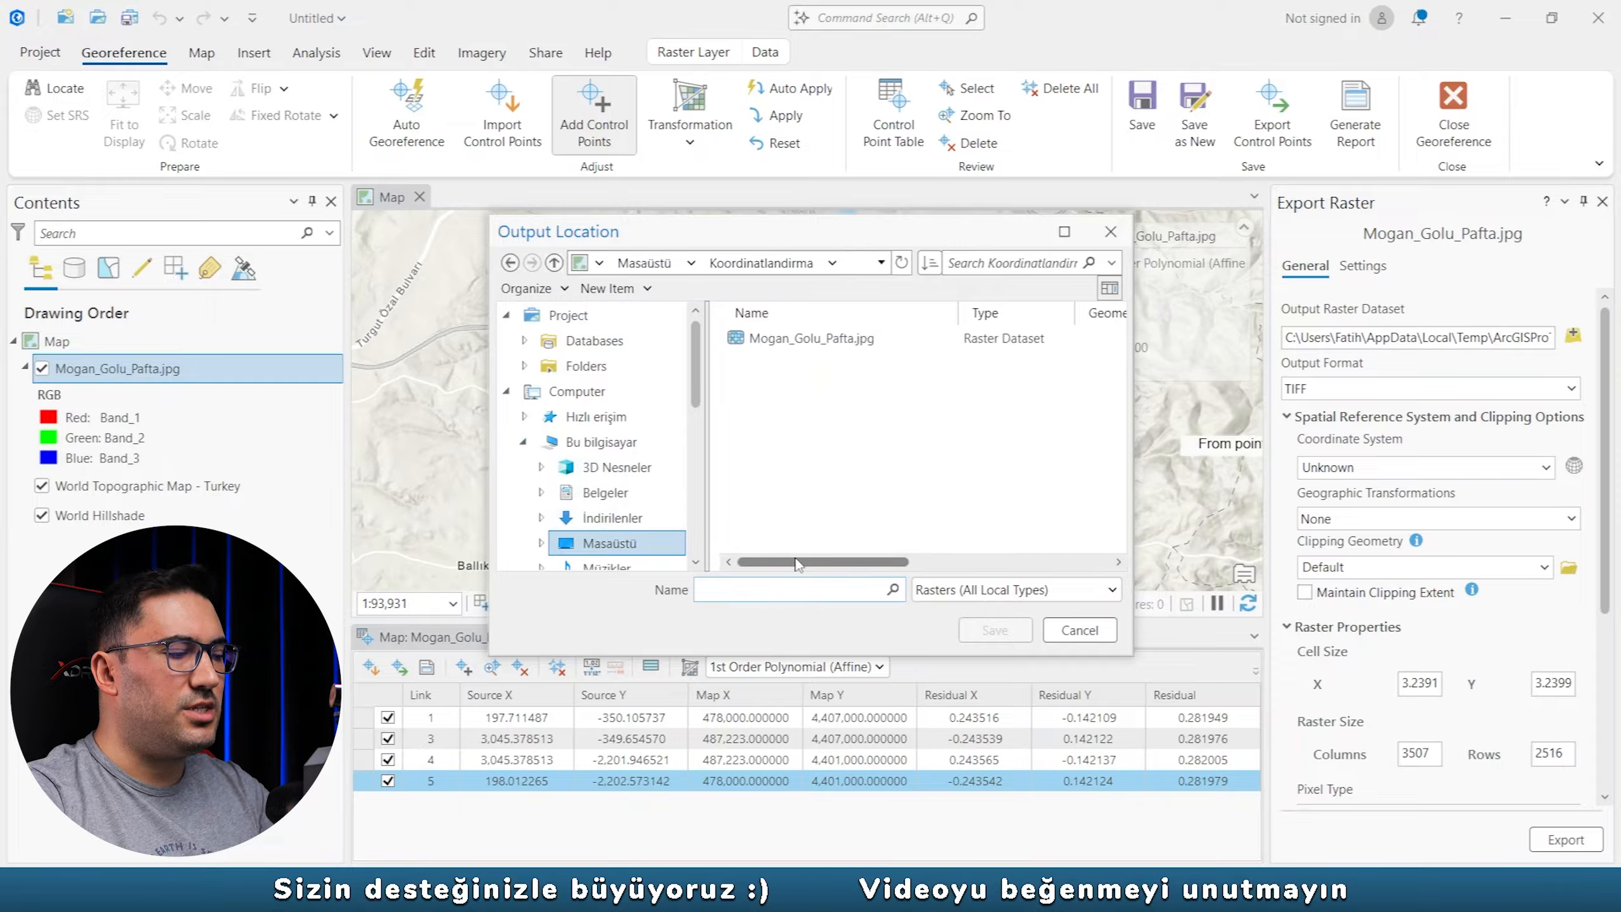
text(mogan_golu)
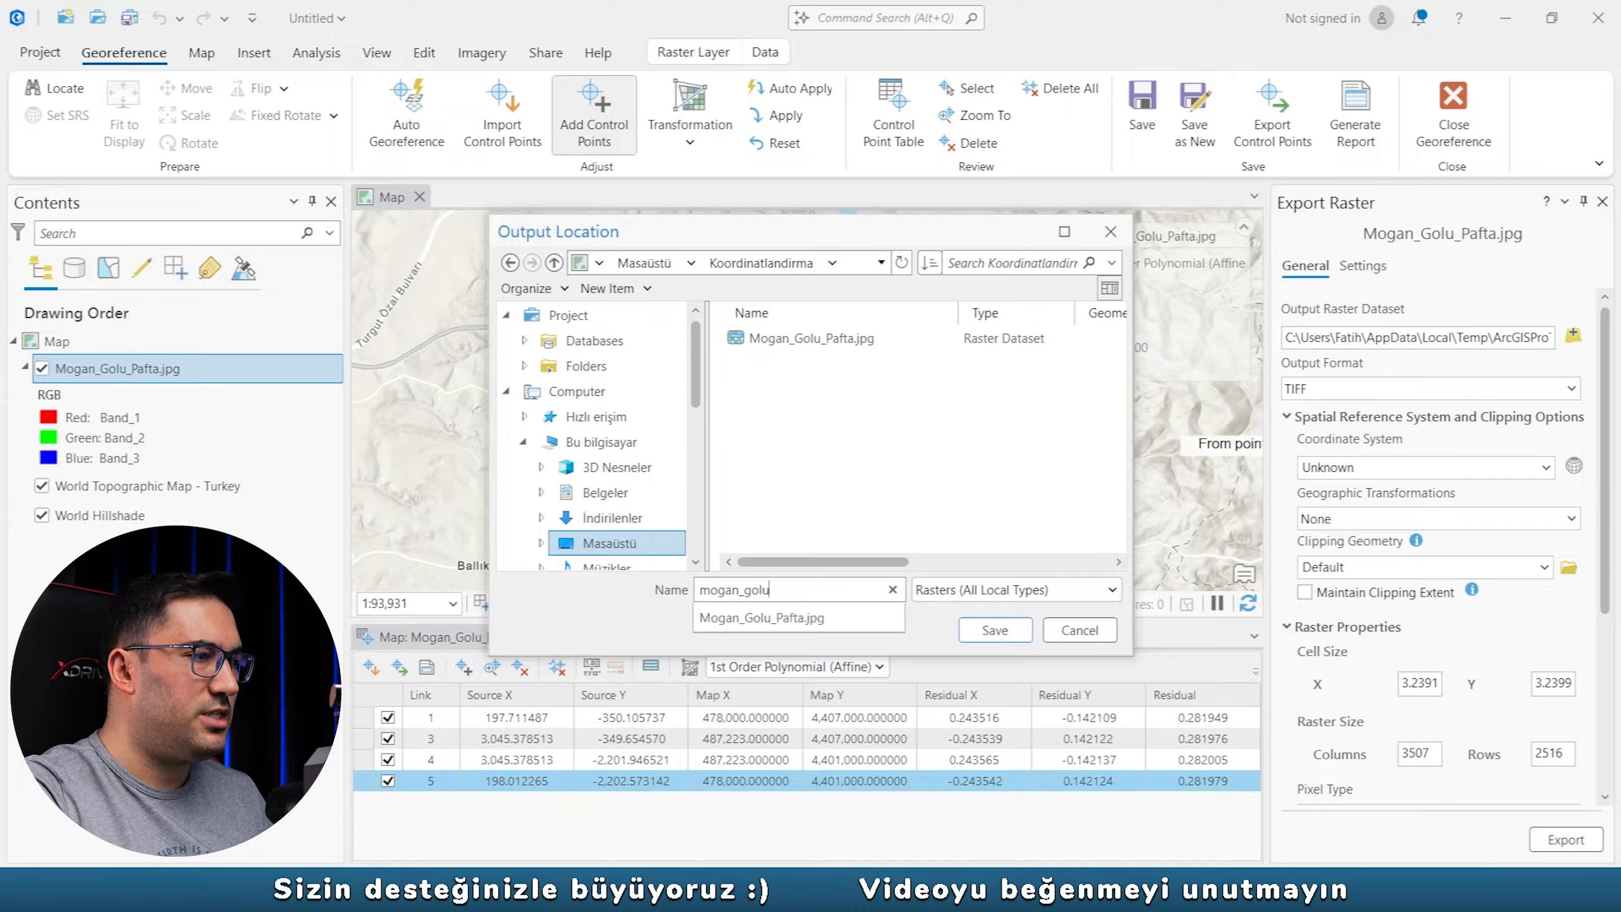
click(659, 626)
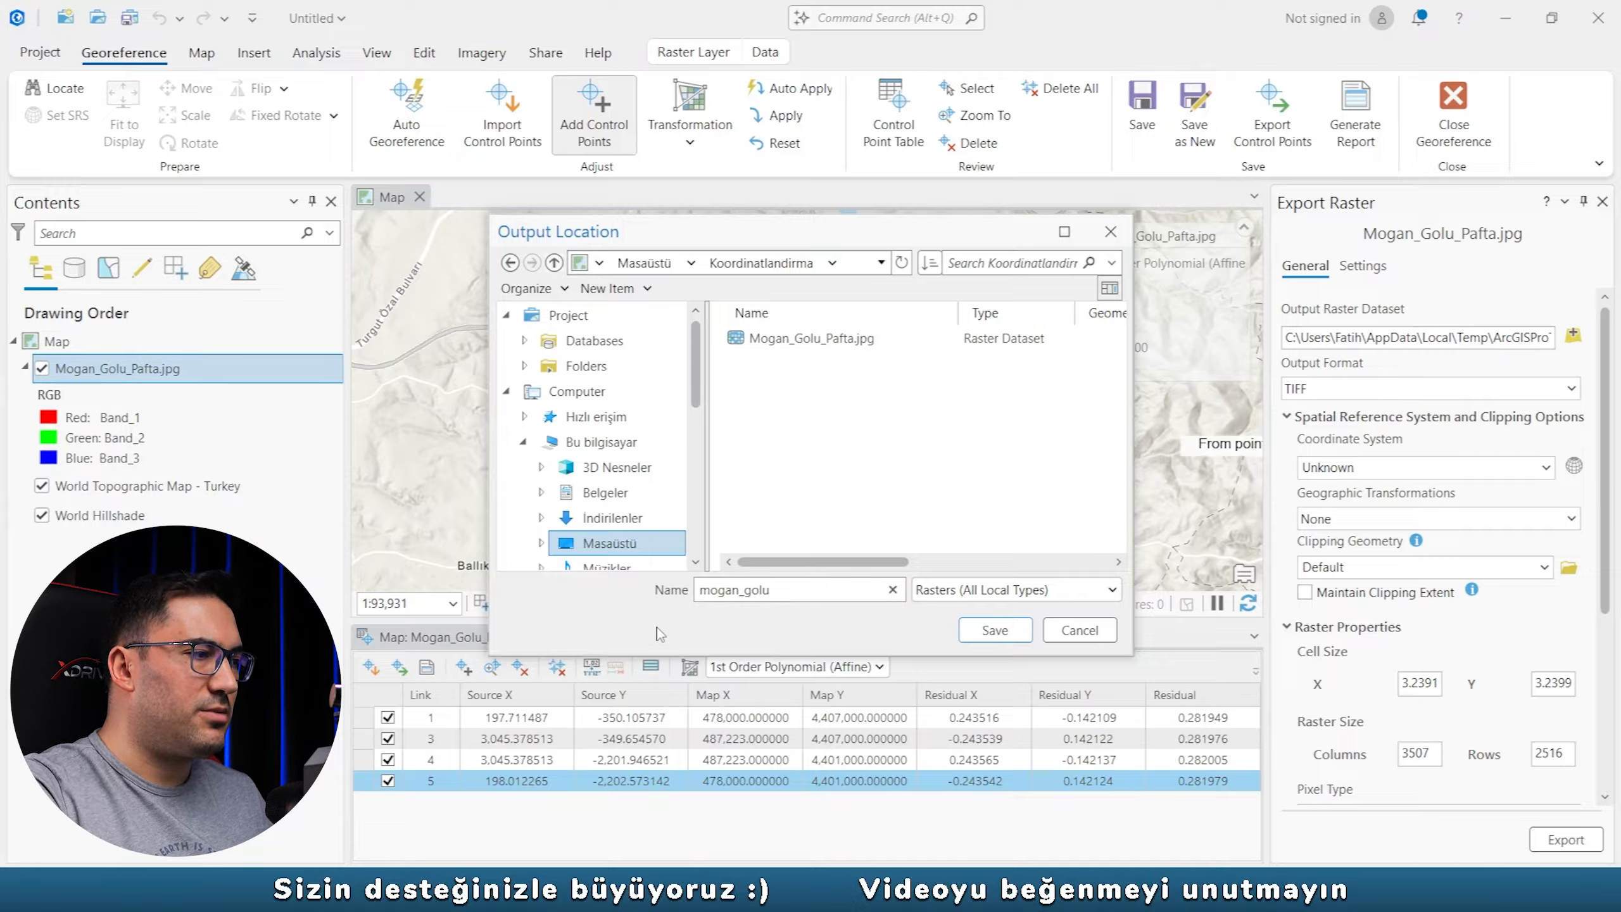
click(992, 632)
click(1315, 389)
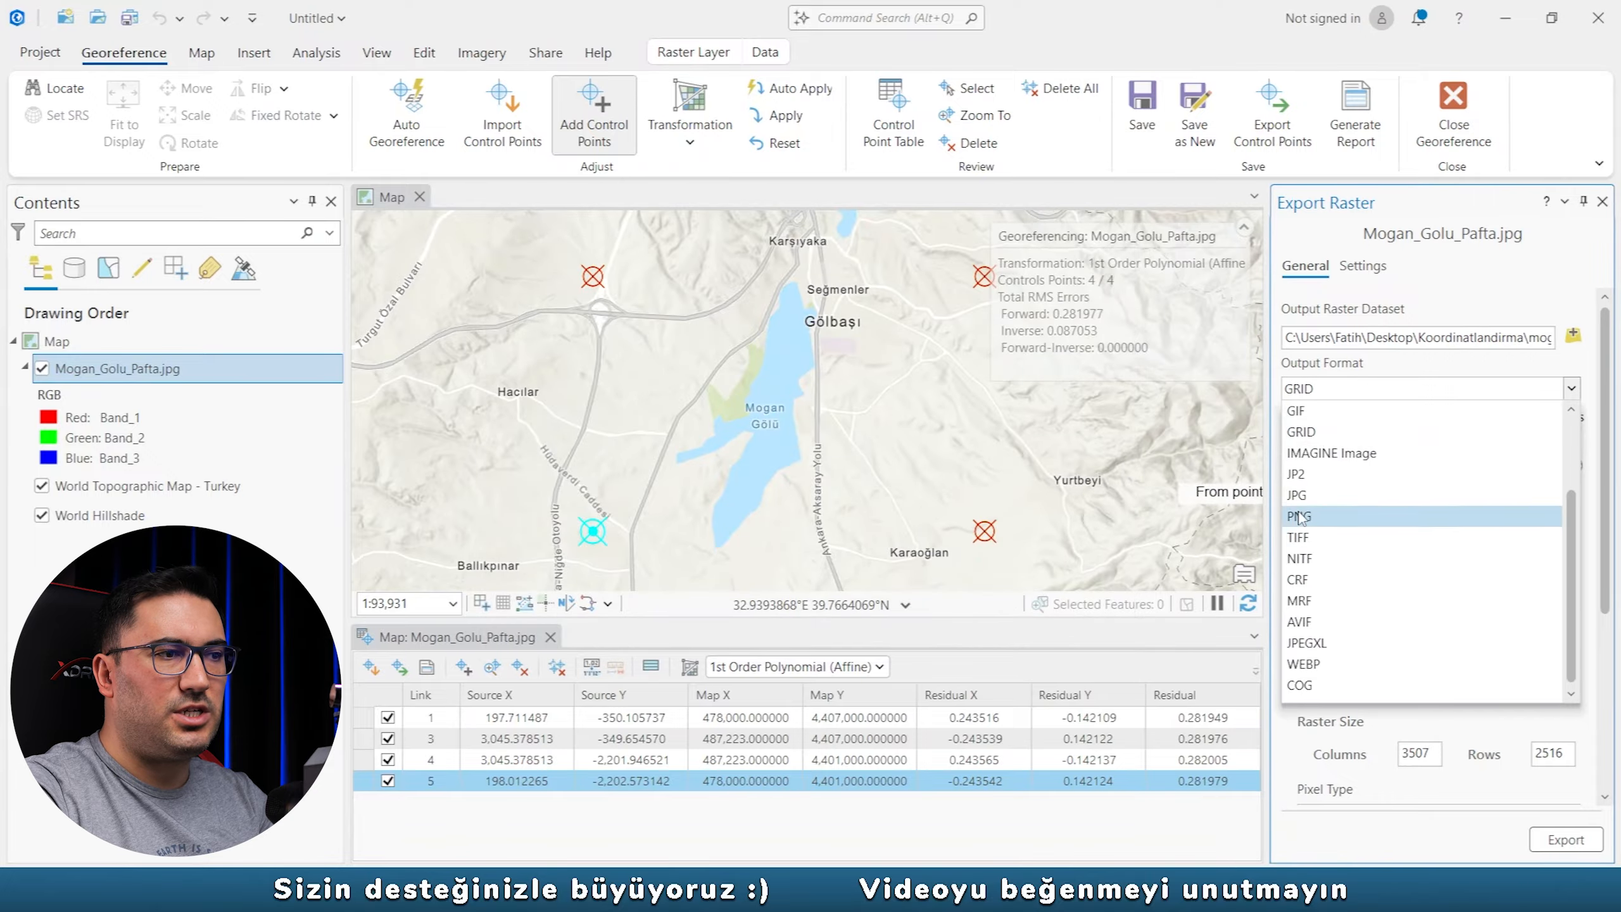
click(1299, 538)
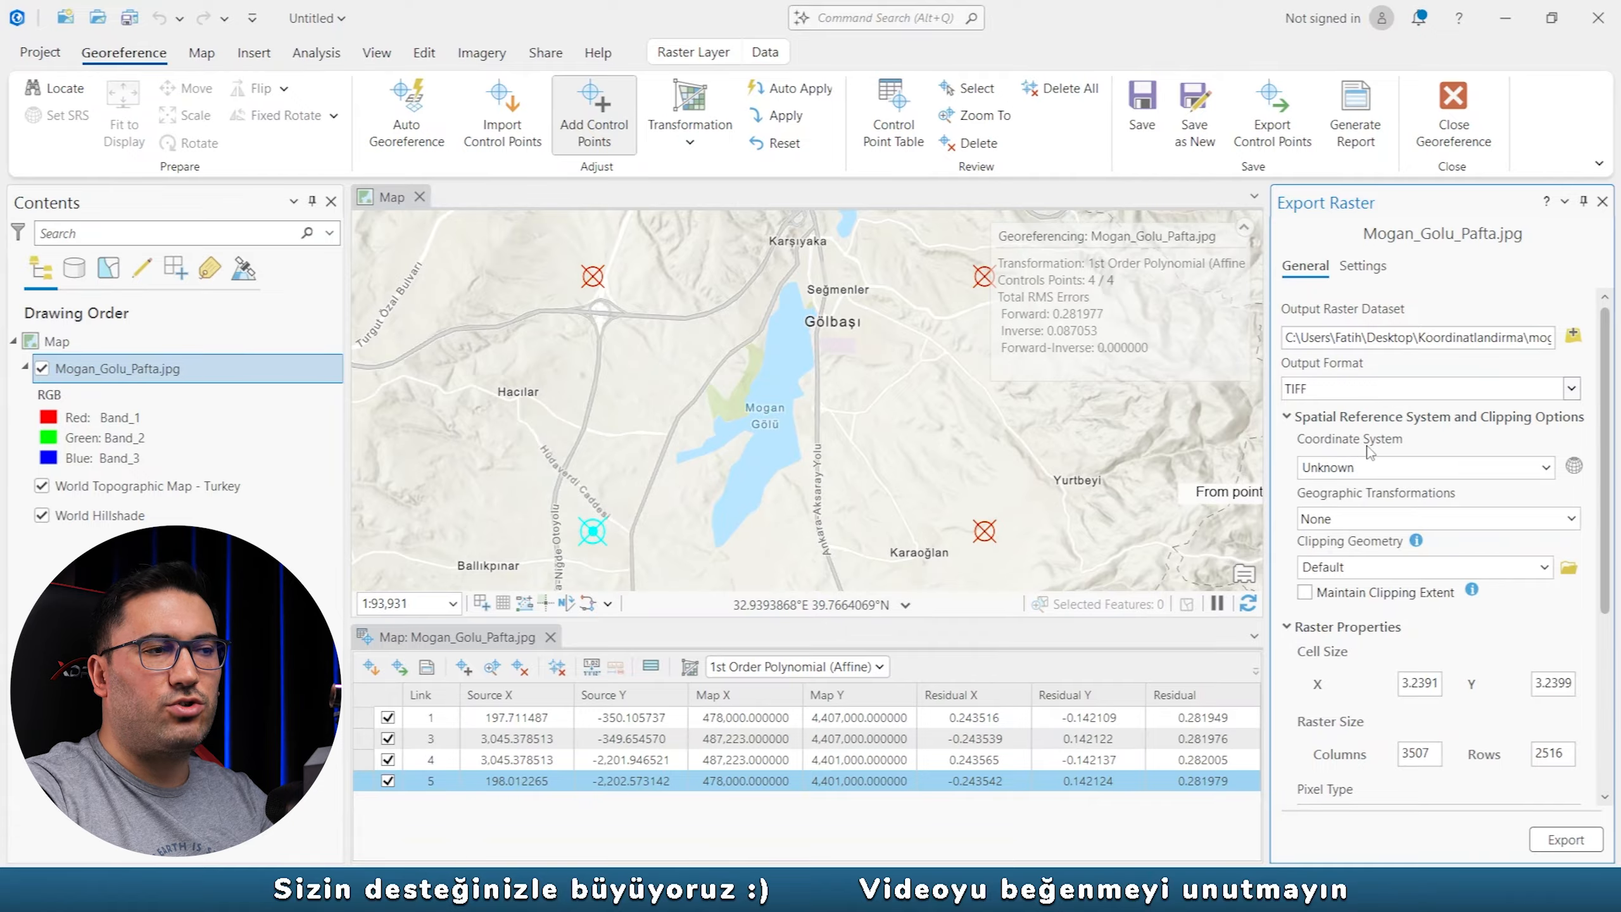
Set the output coordinate system to ED 1950 TM33 from Turkey's national grids, and export the raster.
click(1574, 467)
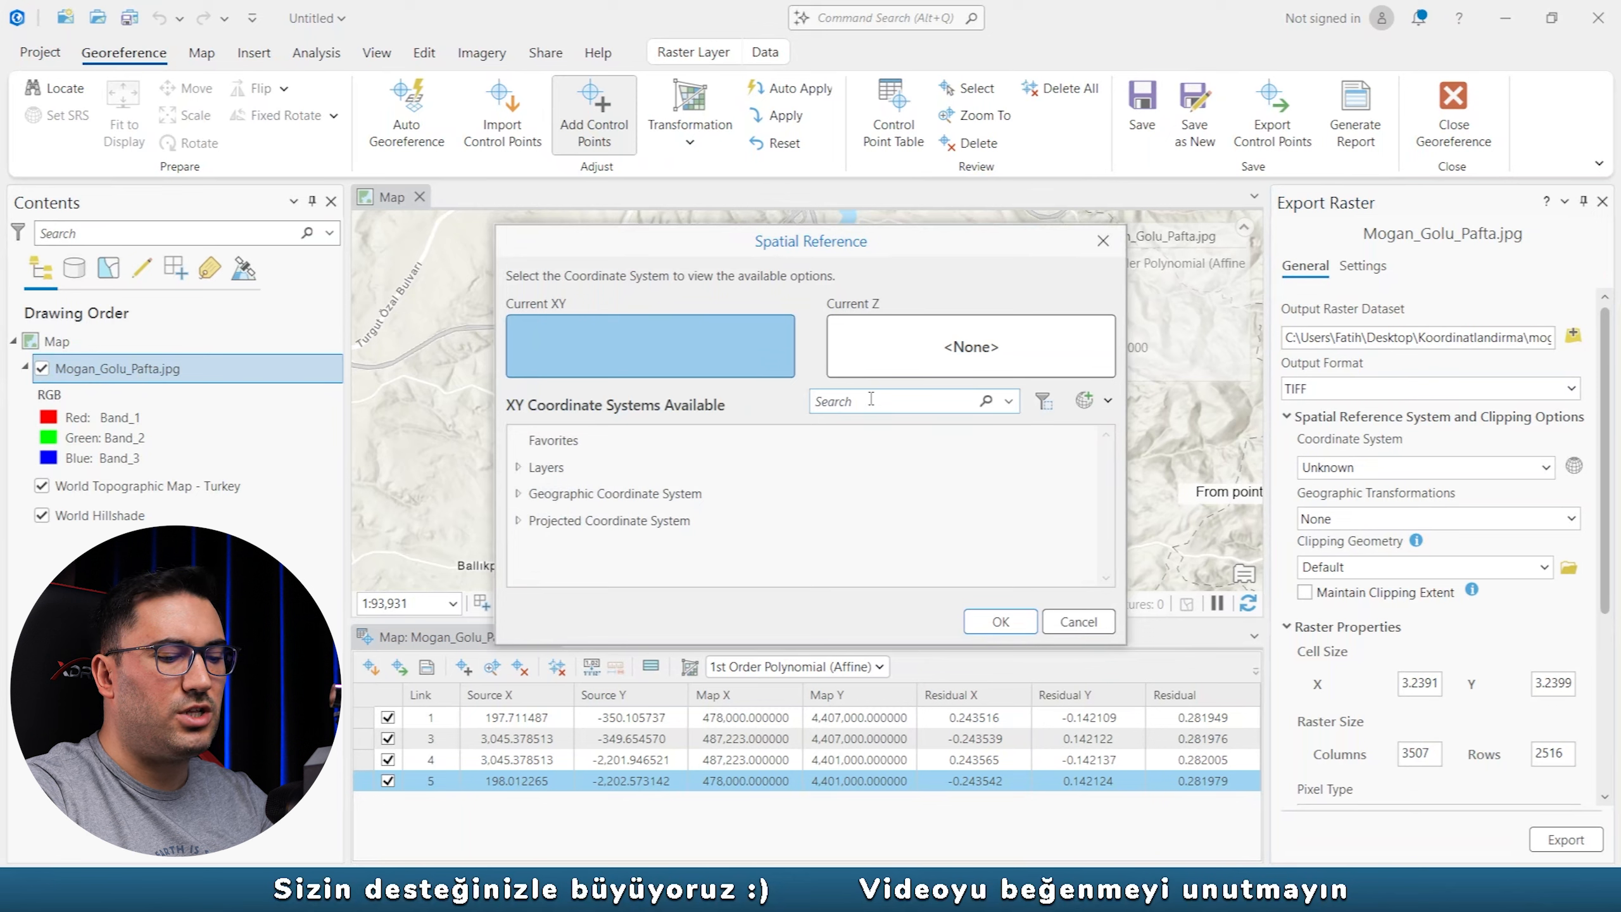
text(ed)
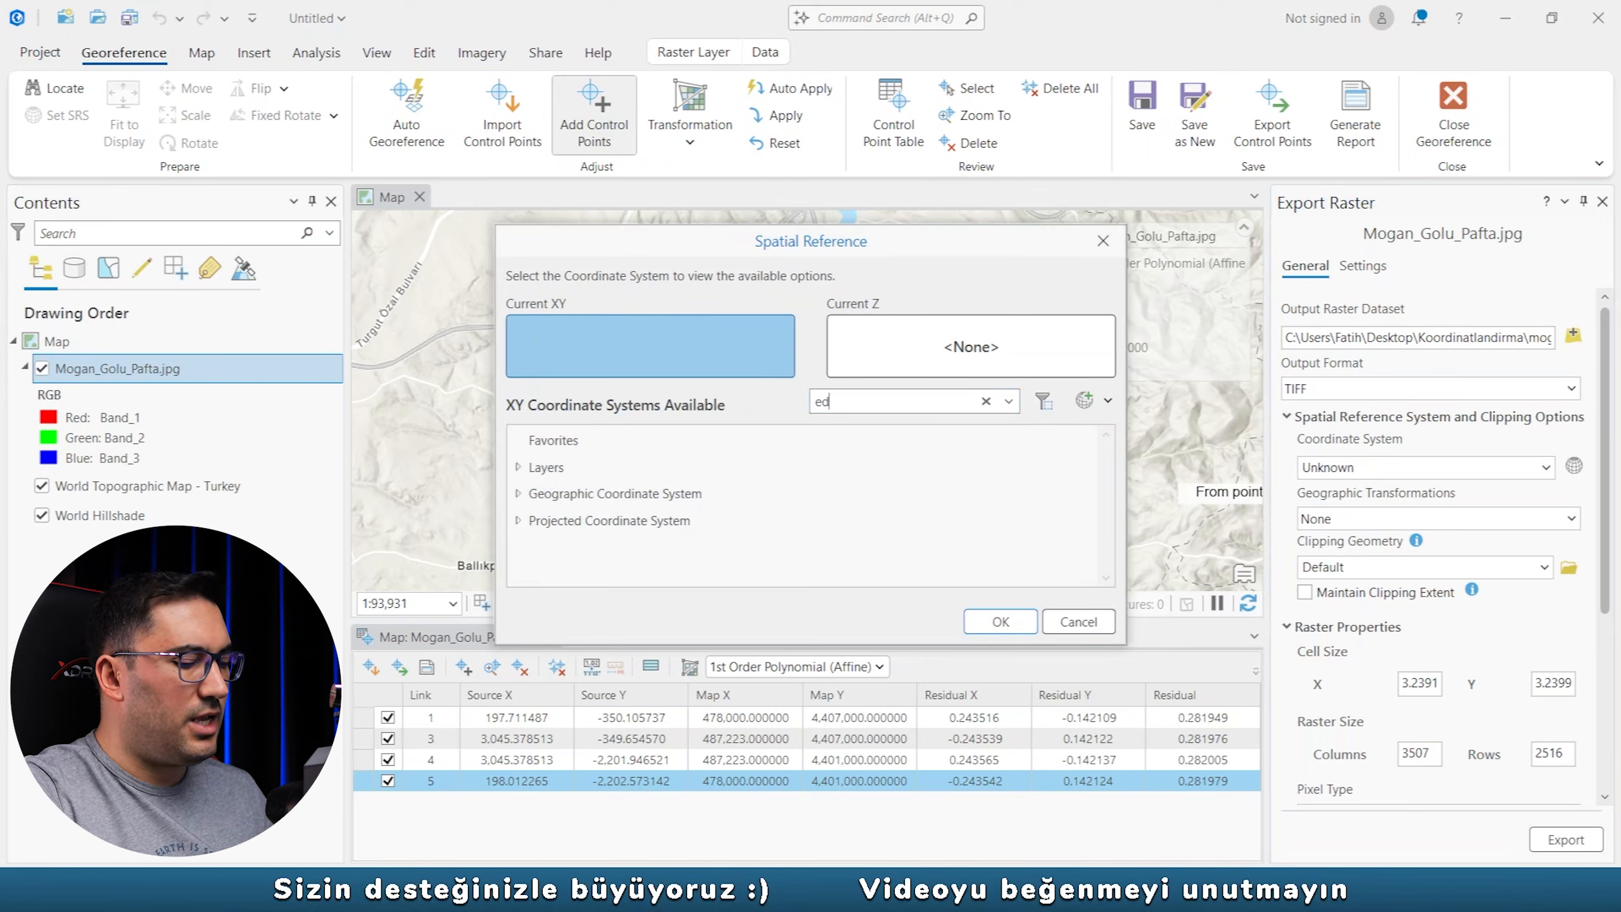
key(BackSpace)
key(BackSpace)
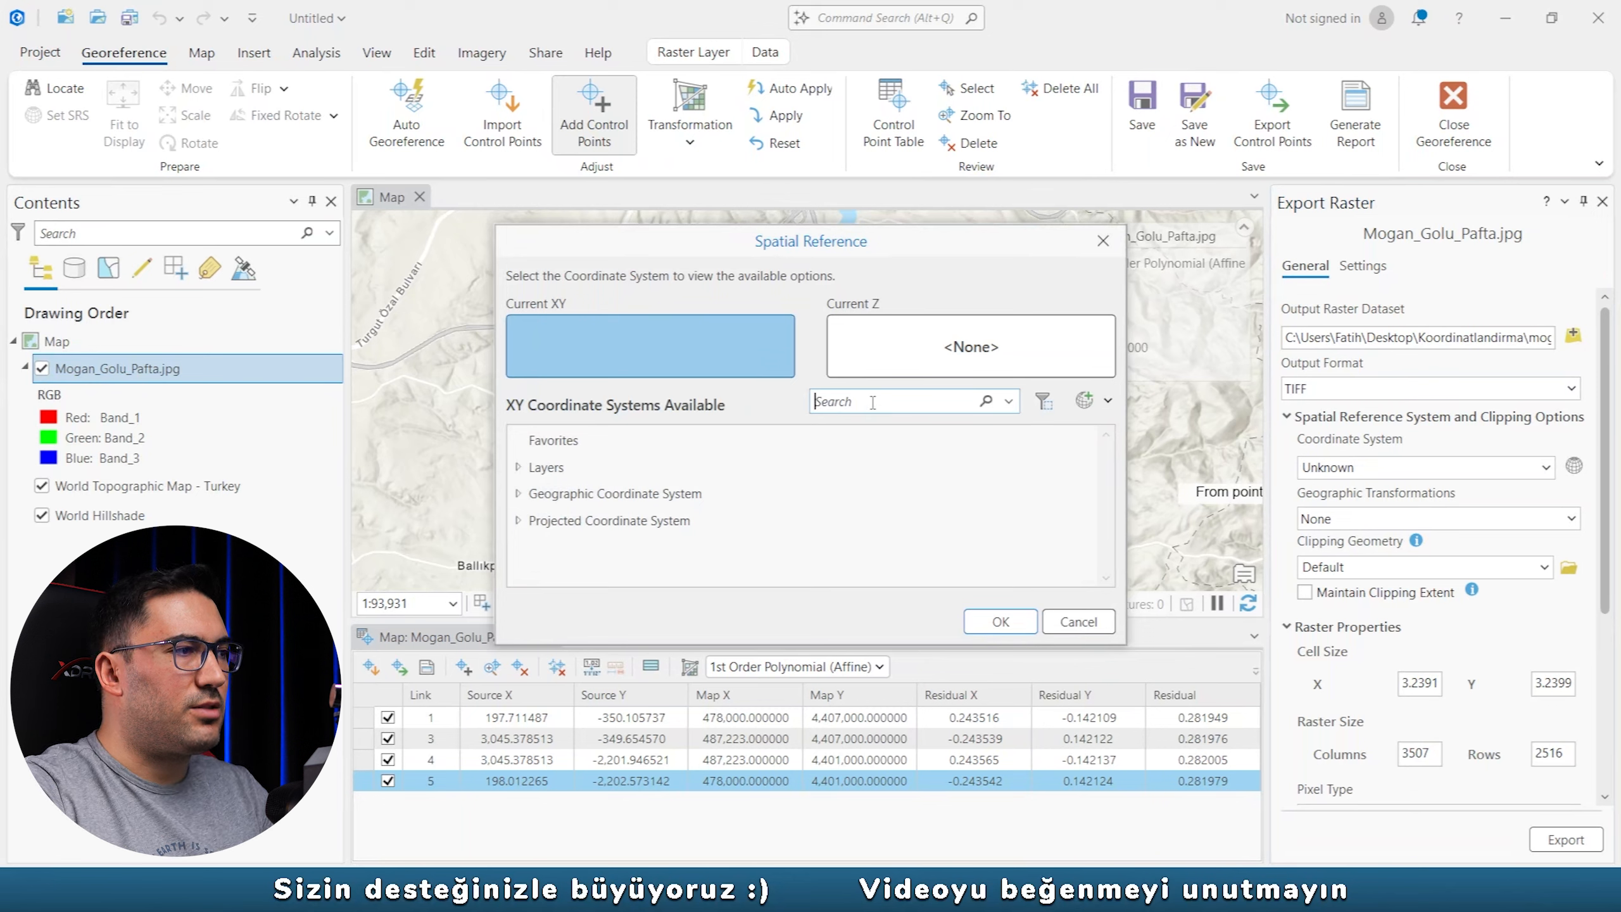
click(518, 522)
scroll(534, 467, down, 2)
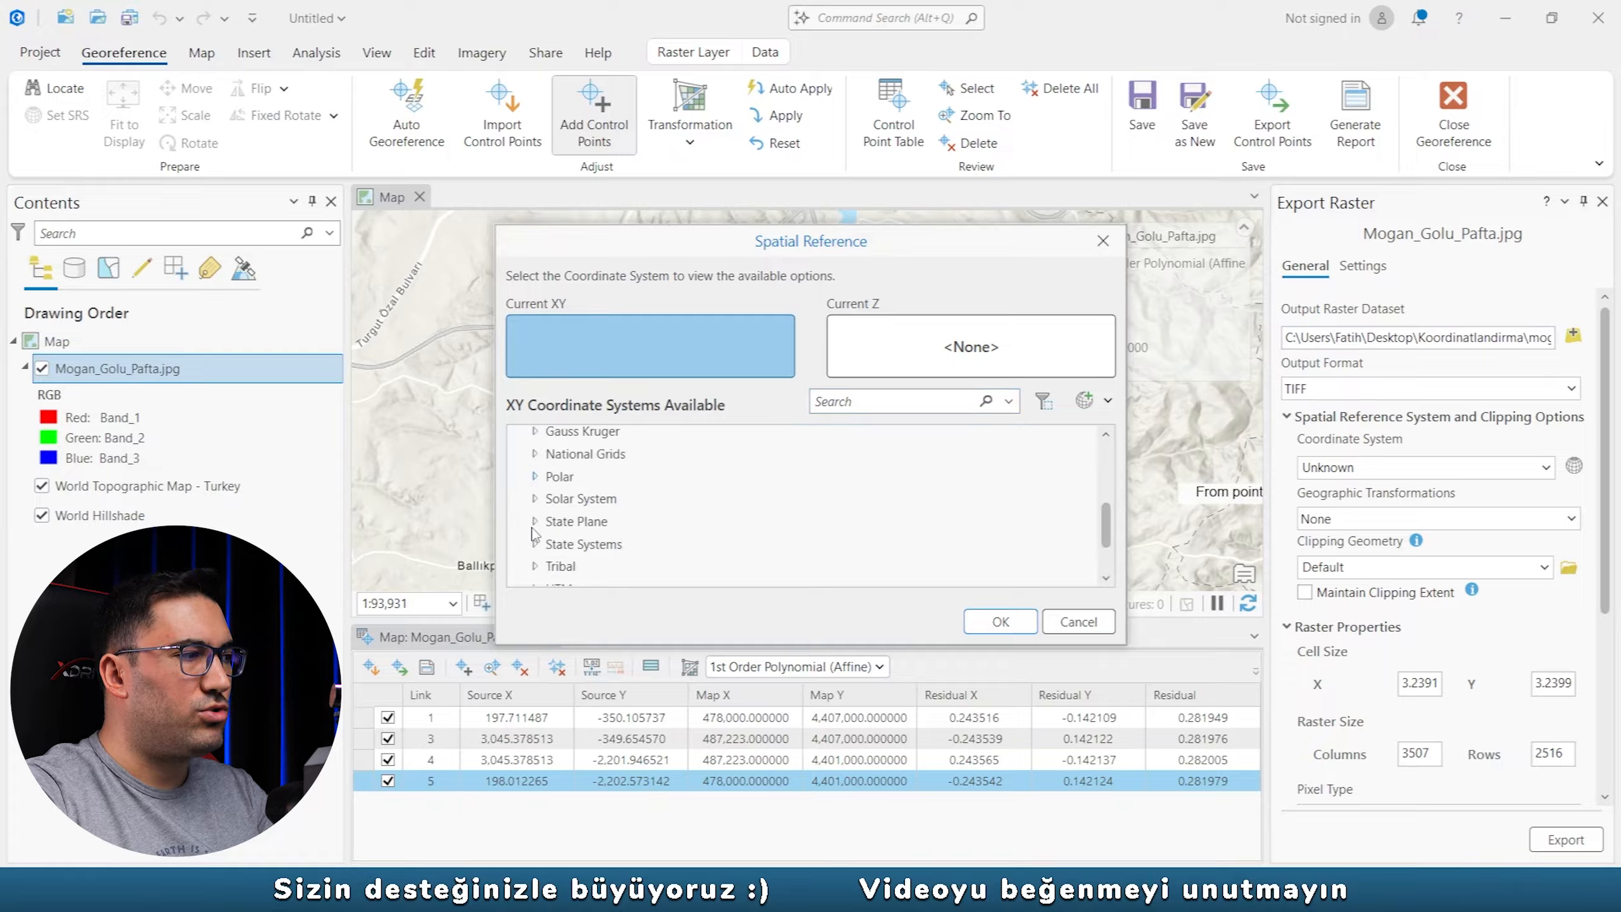
click(535, 455)
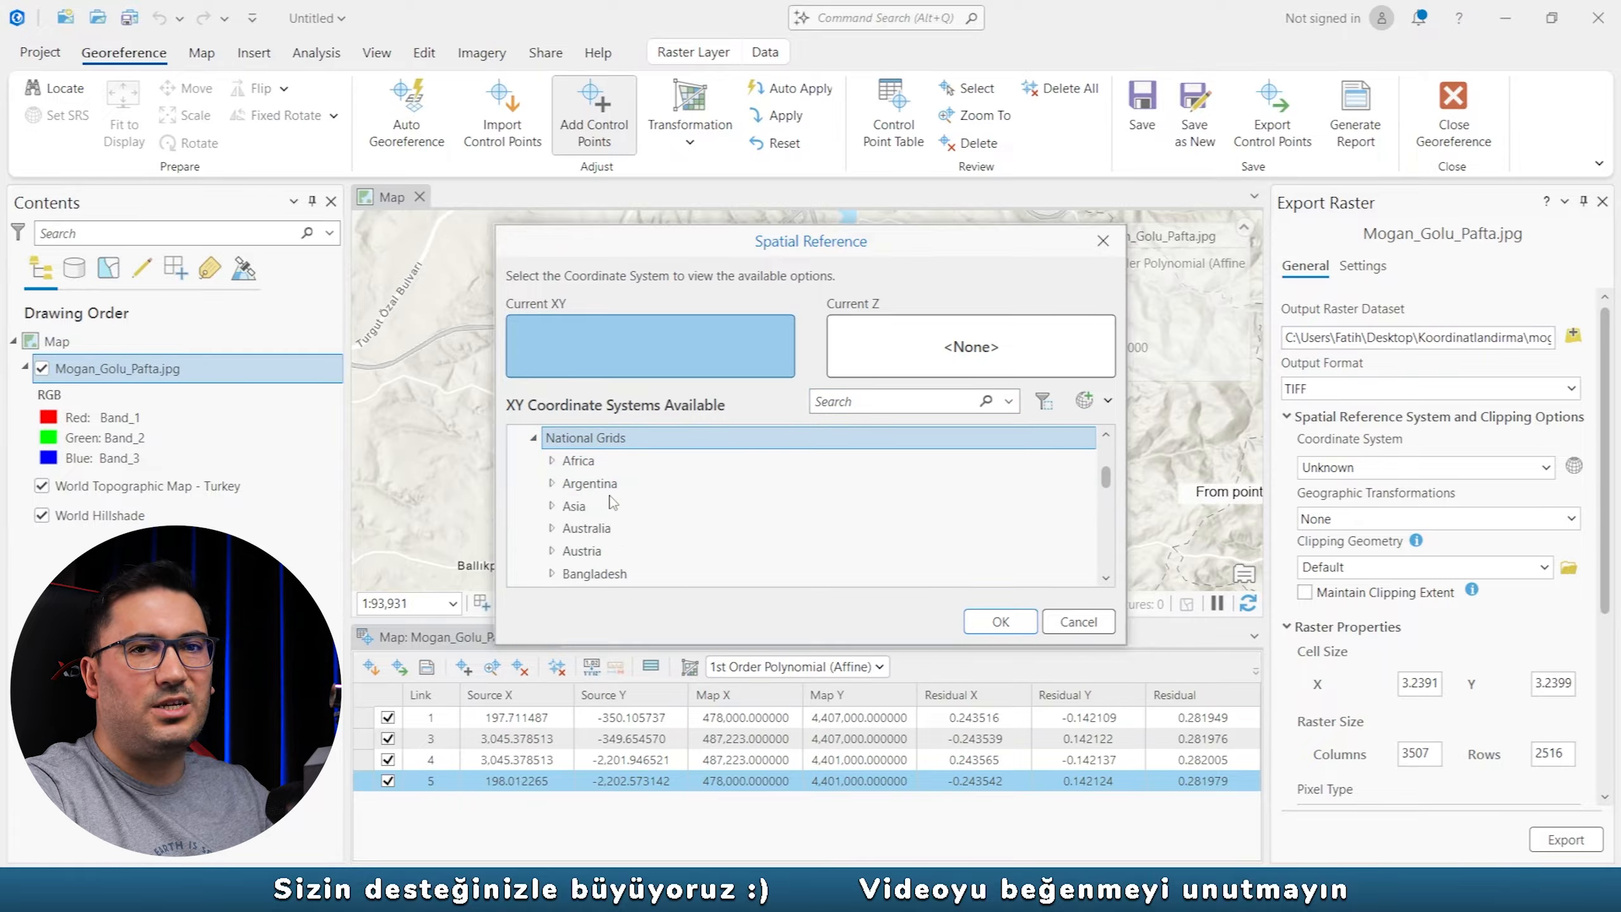
scroll(594, 536, down, 2)
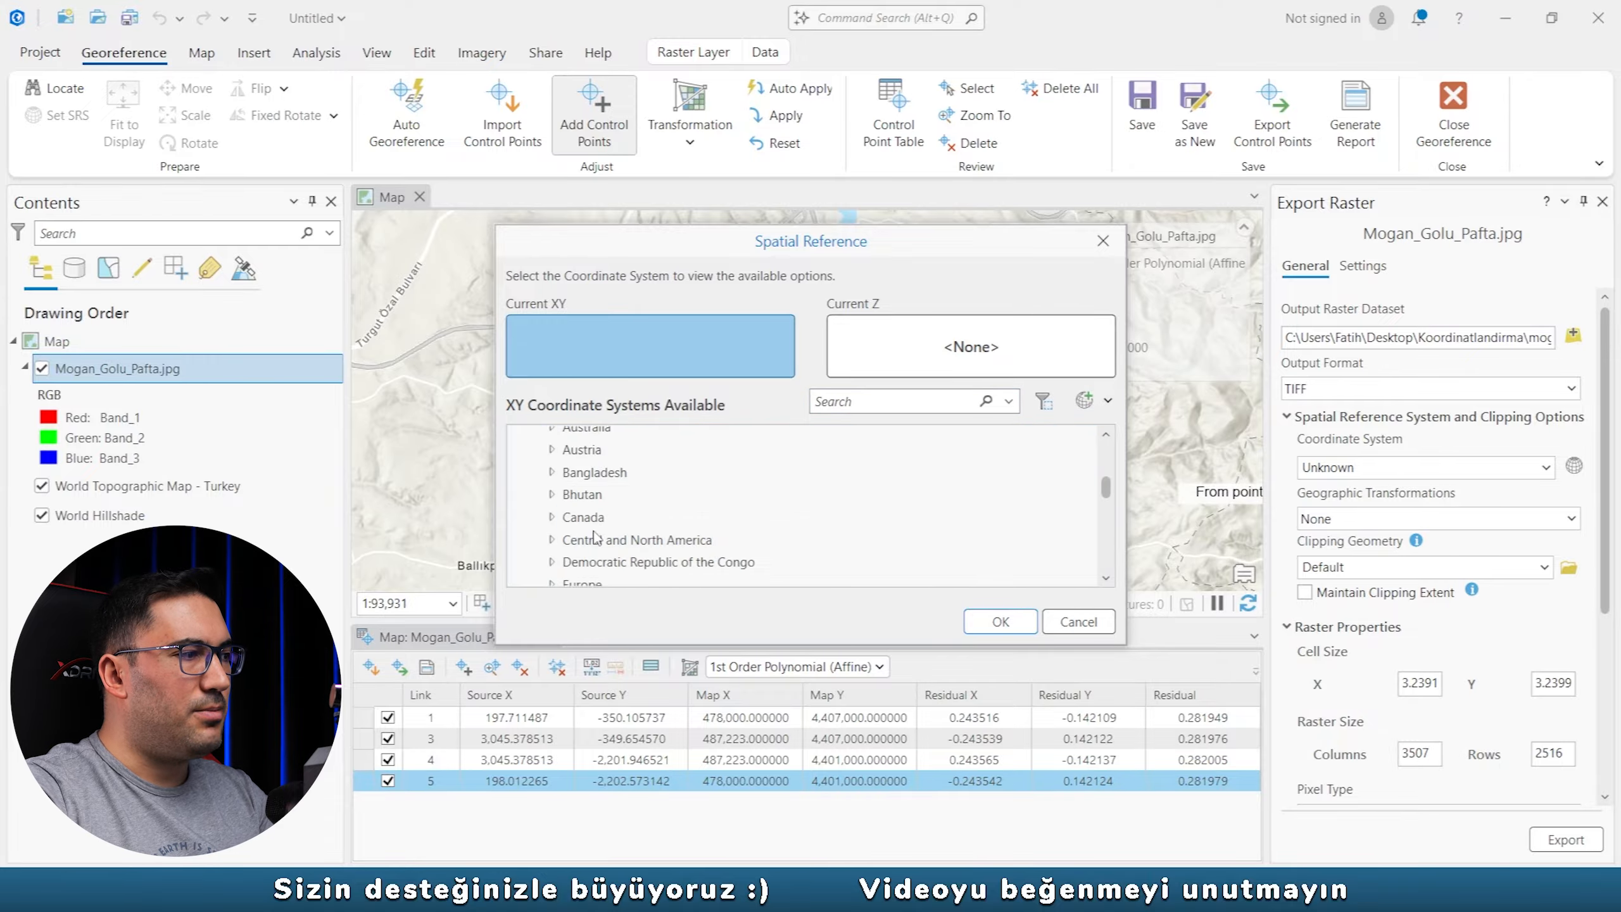
scroll(594, 536, down, 12)
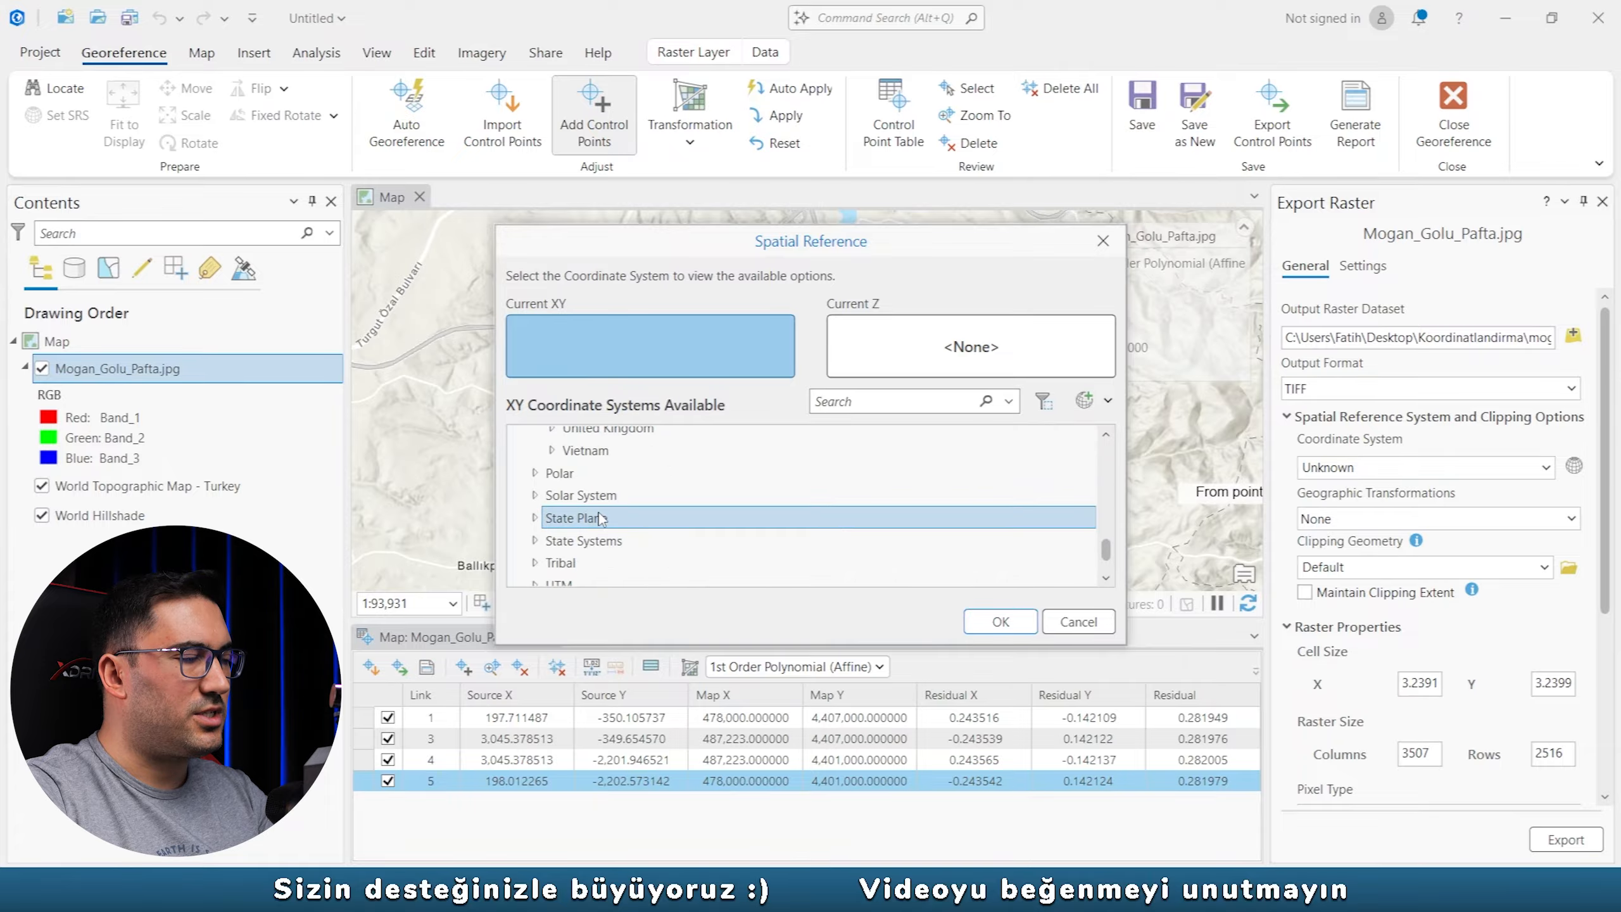
scroll(600, 519, up, 2)
click(600, 516)
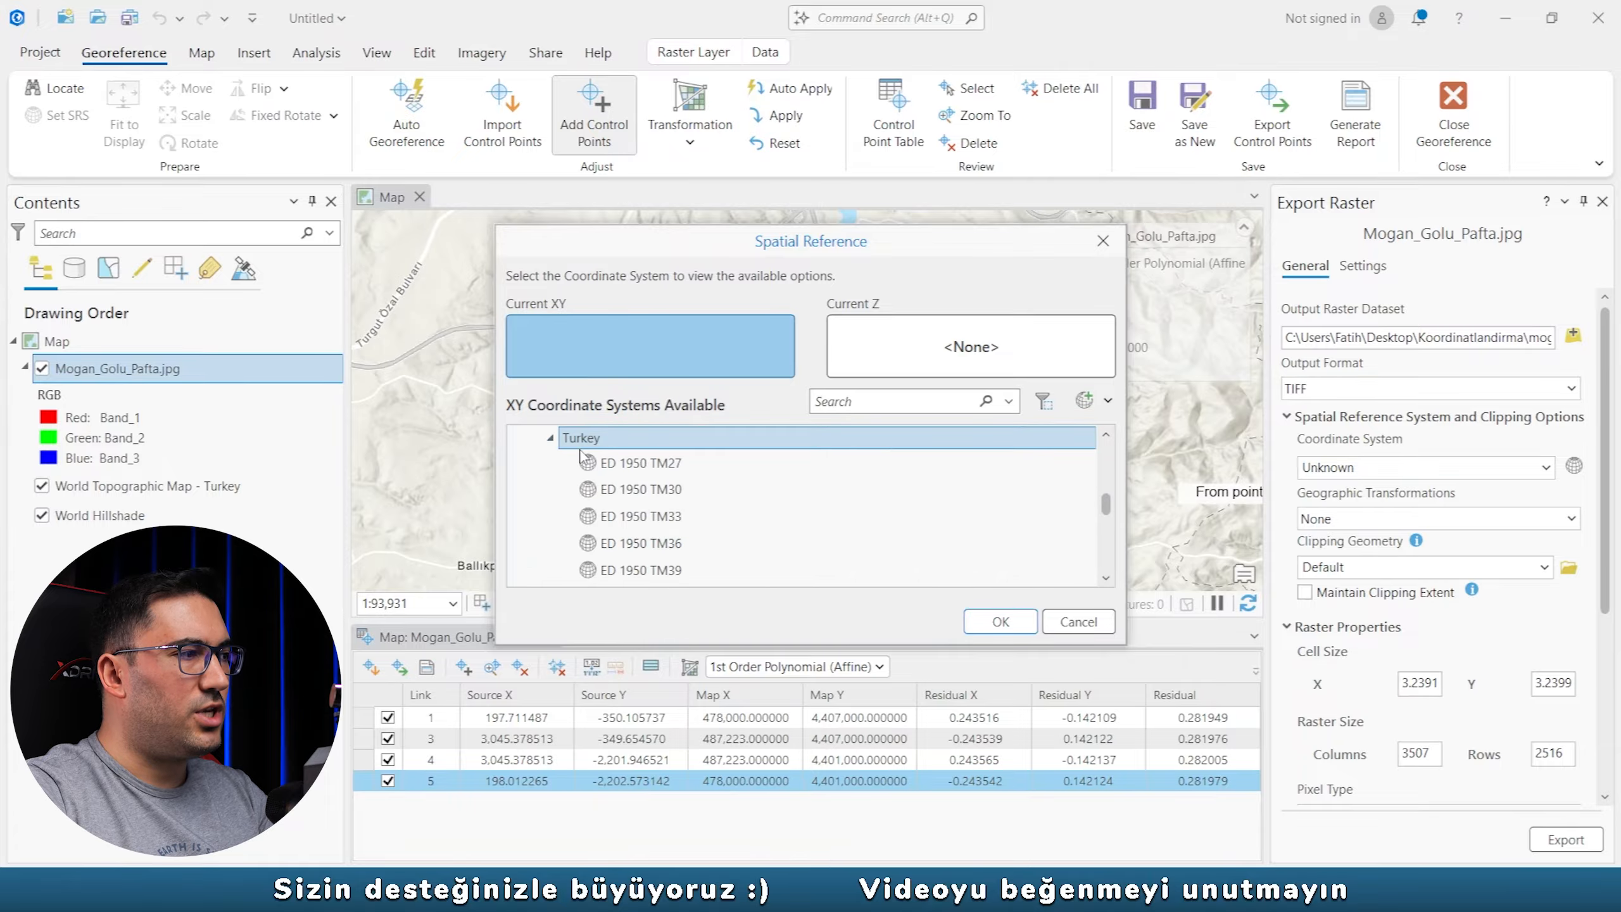
click(629, 522)
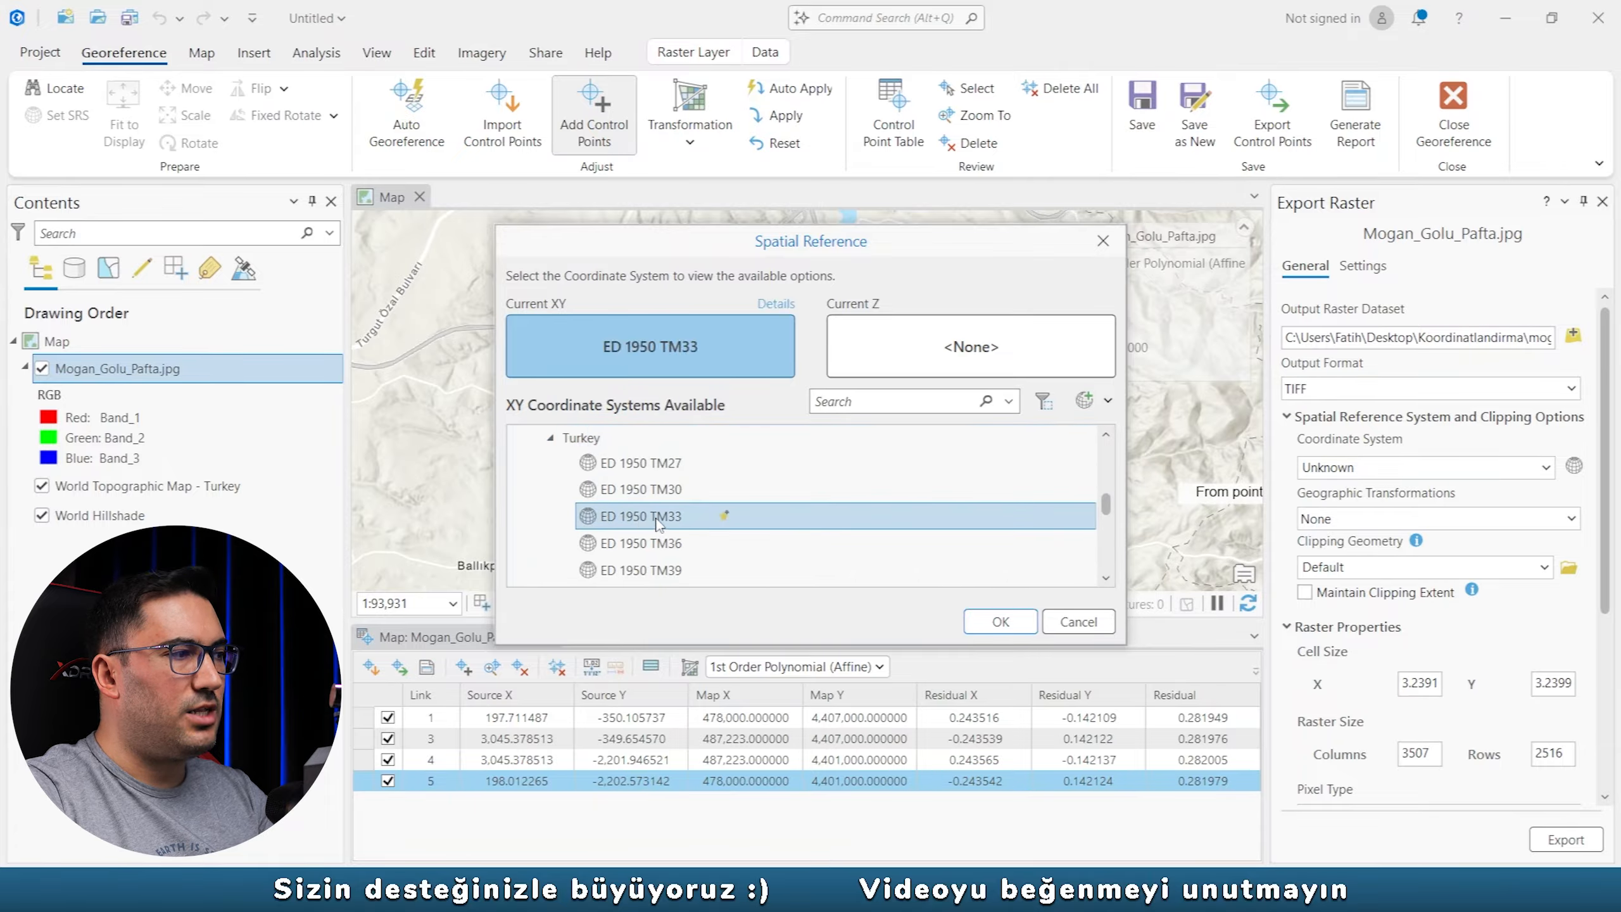
click(1013, 623)
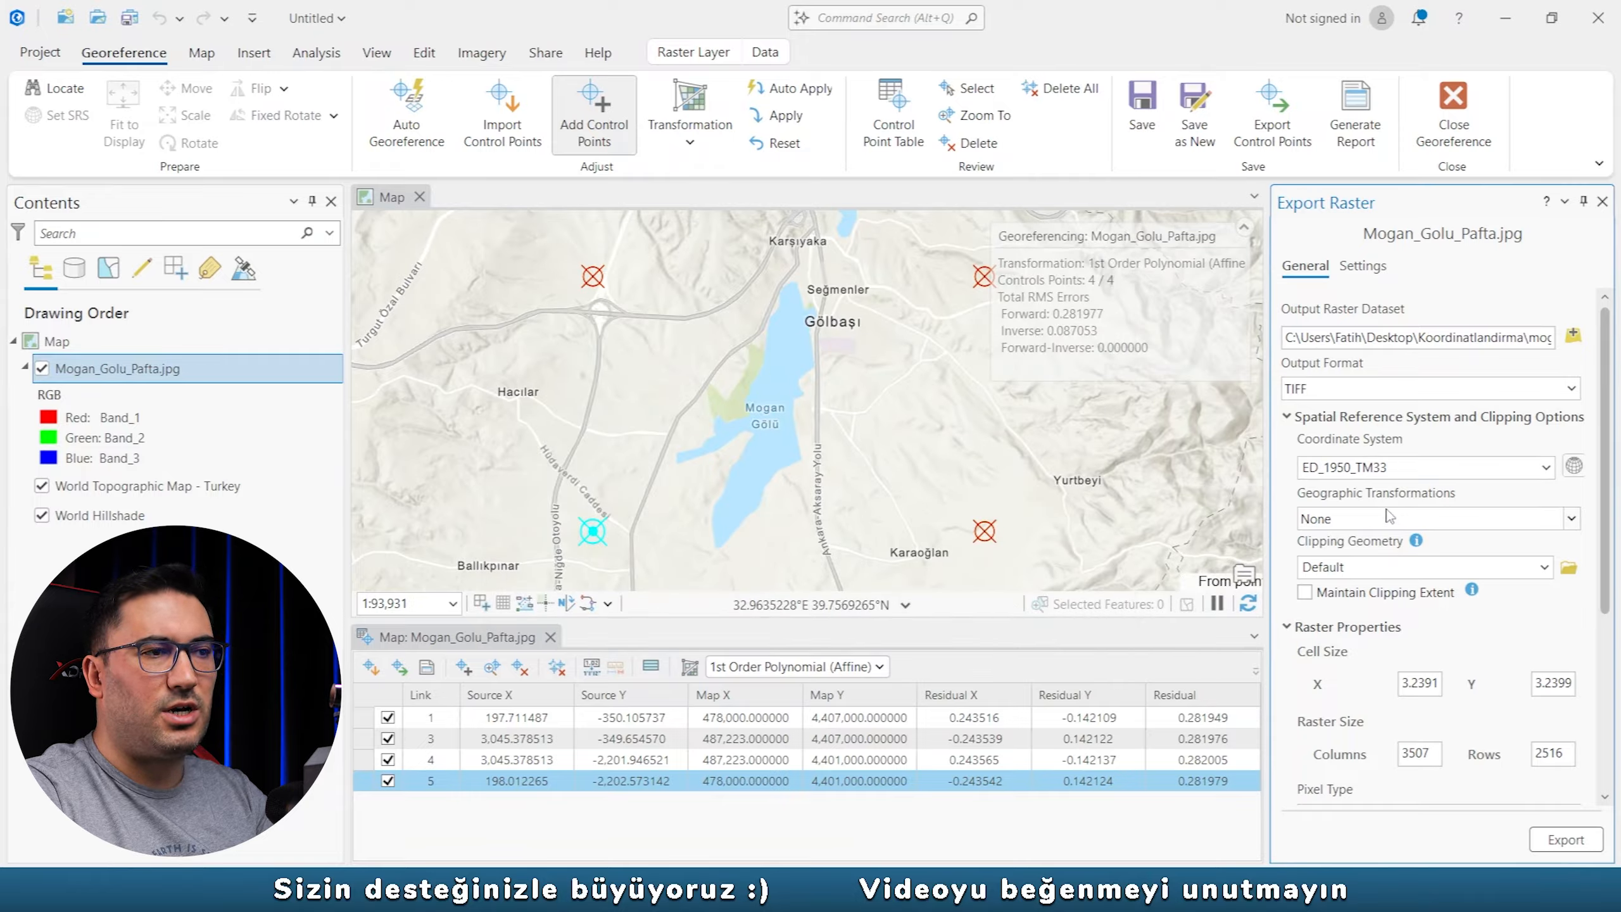
scroll(1387, 514, down, 5)
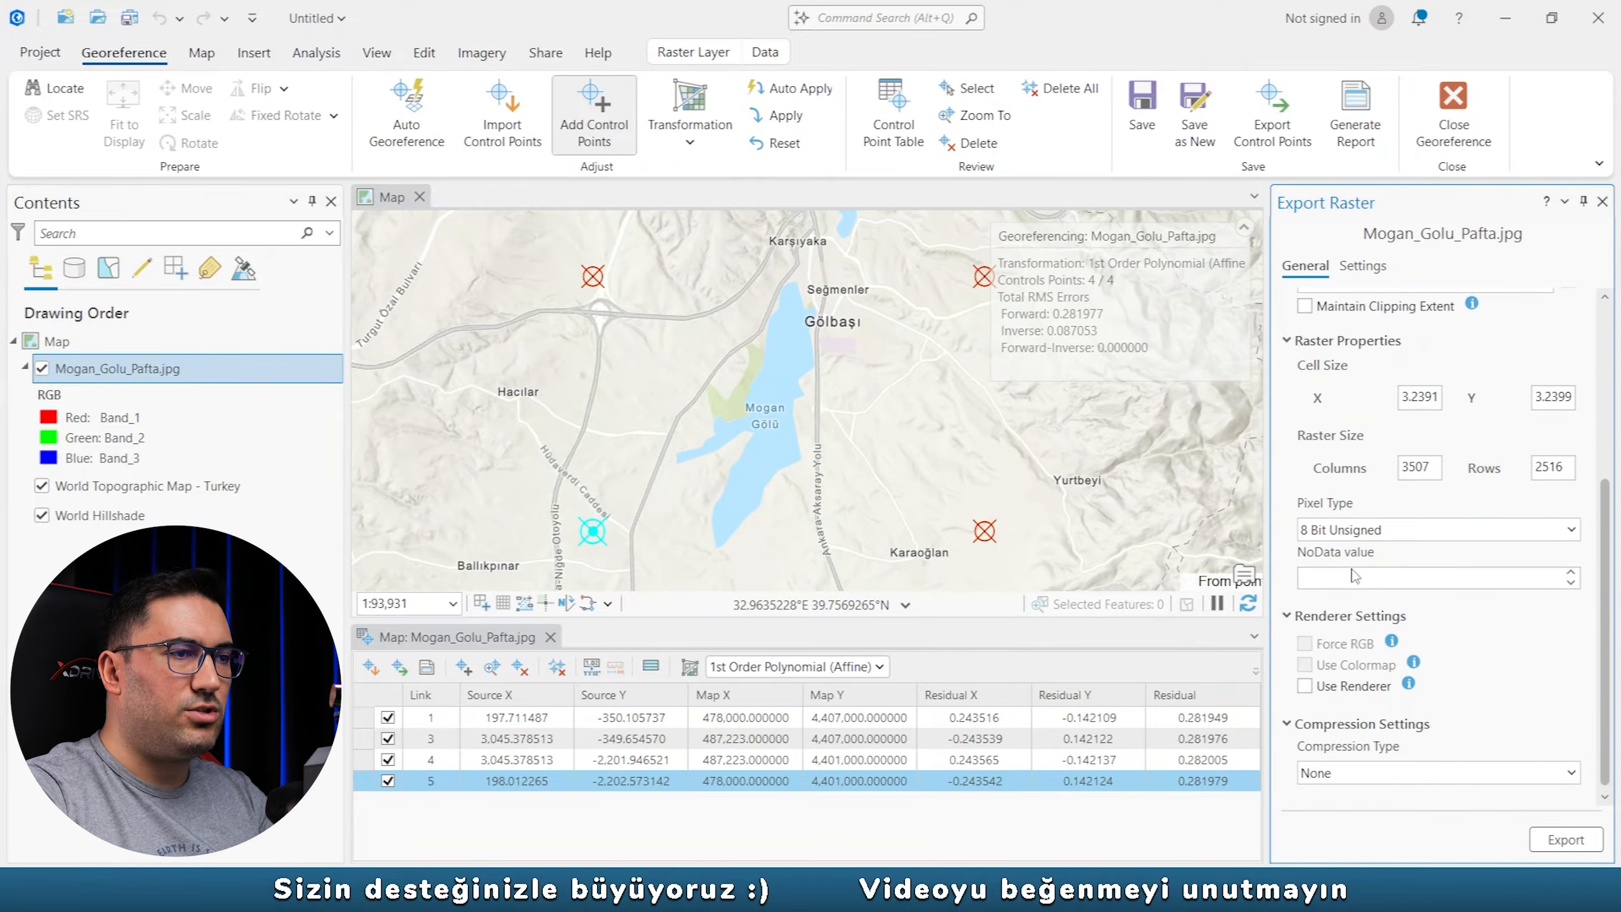
click(1586, 842)
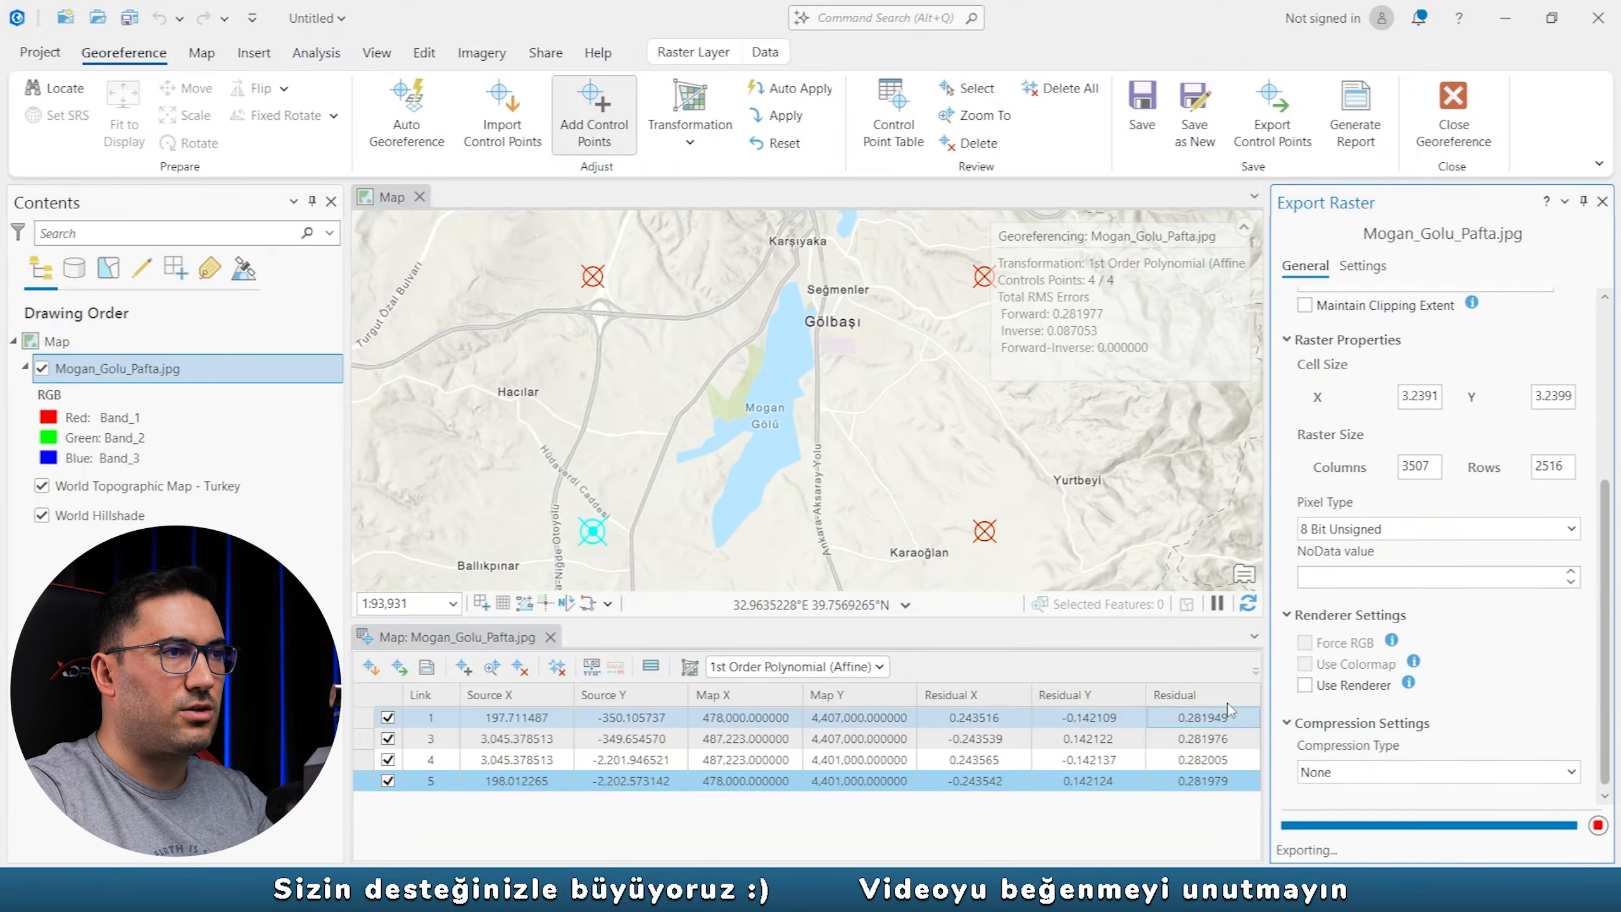
Remove the original Mogan_Golu_Pafta.jpg layer from the map, discarding its pending georeferencing edits.
click(113, 496)
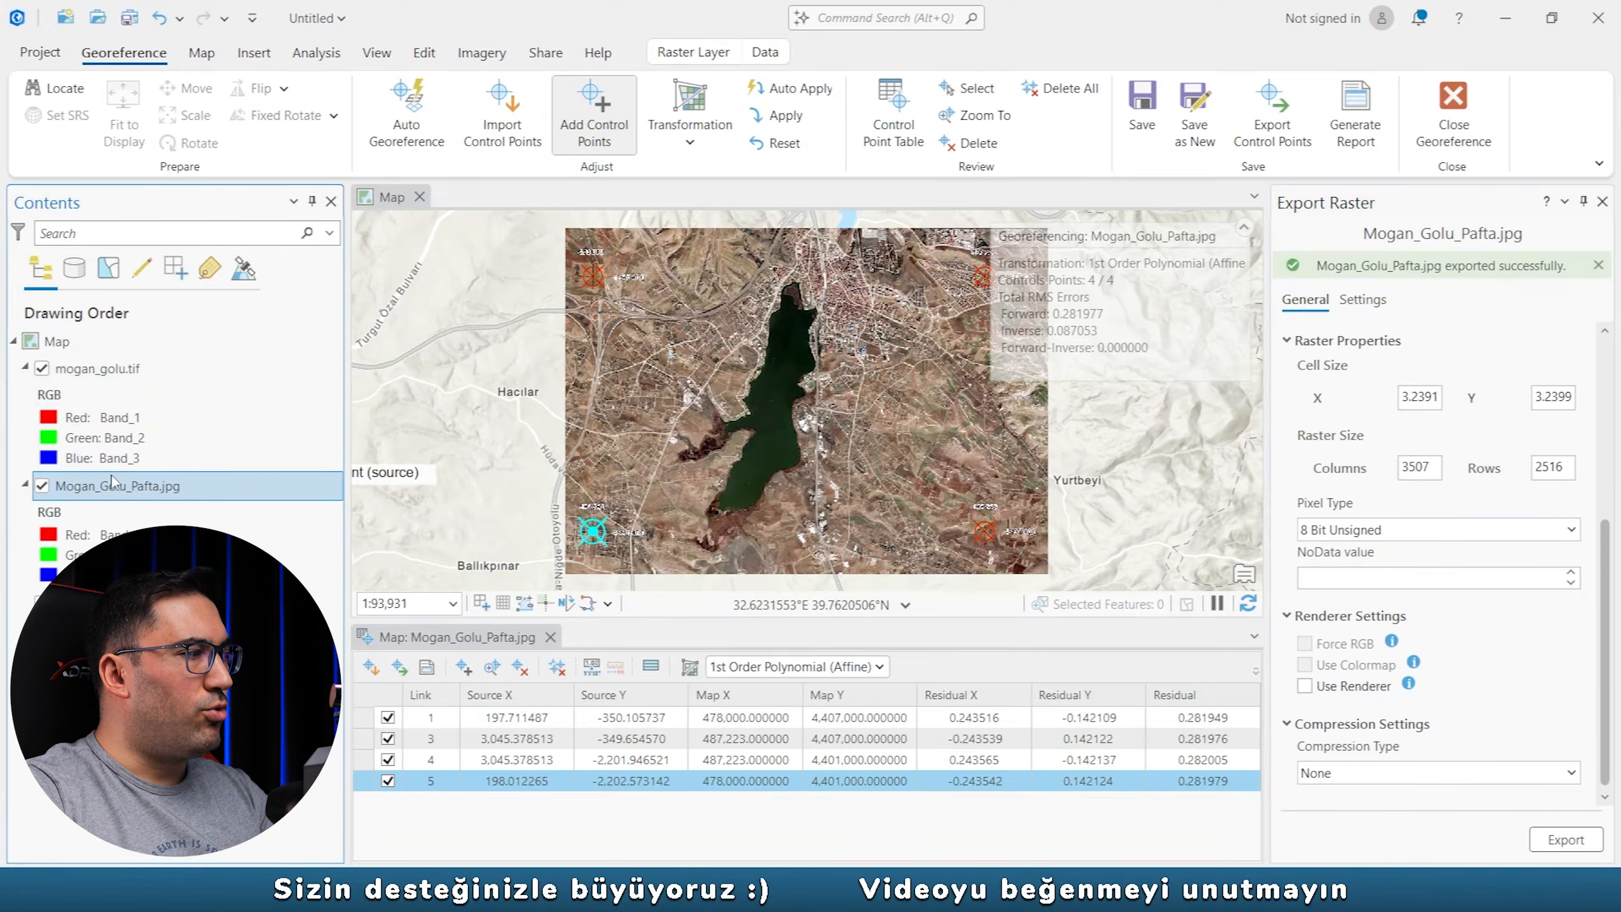
right_click(130, 498)
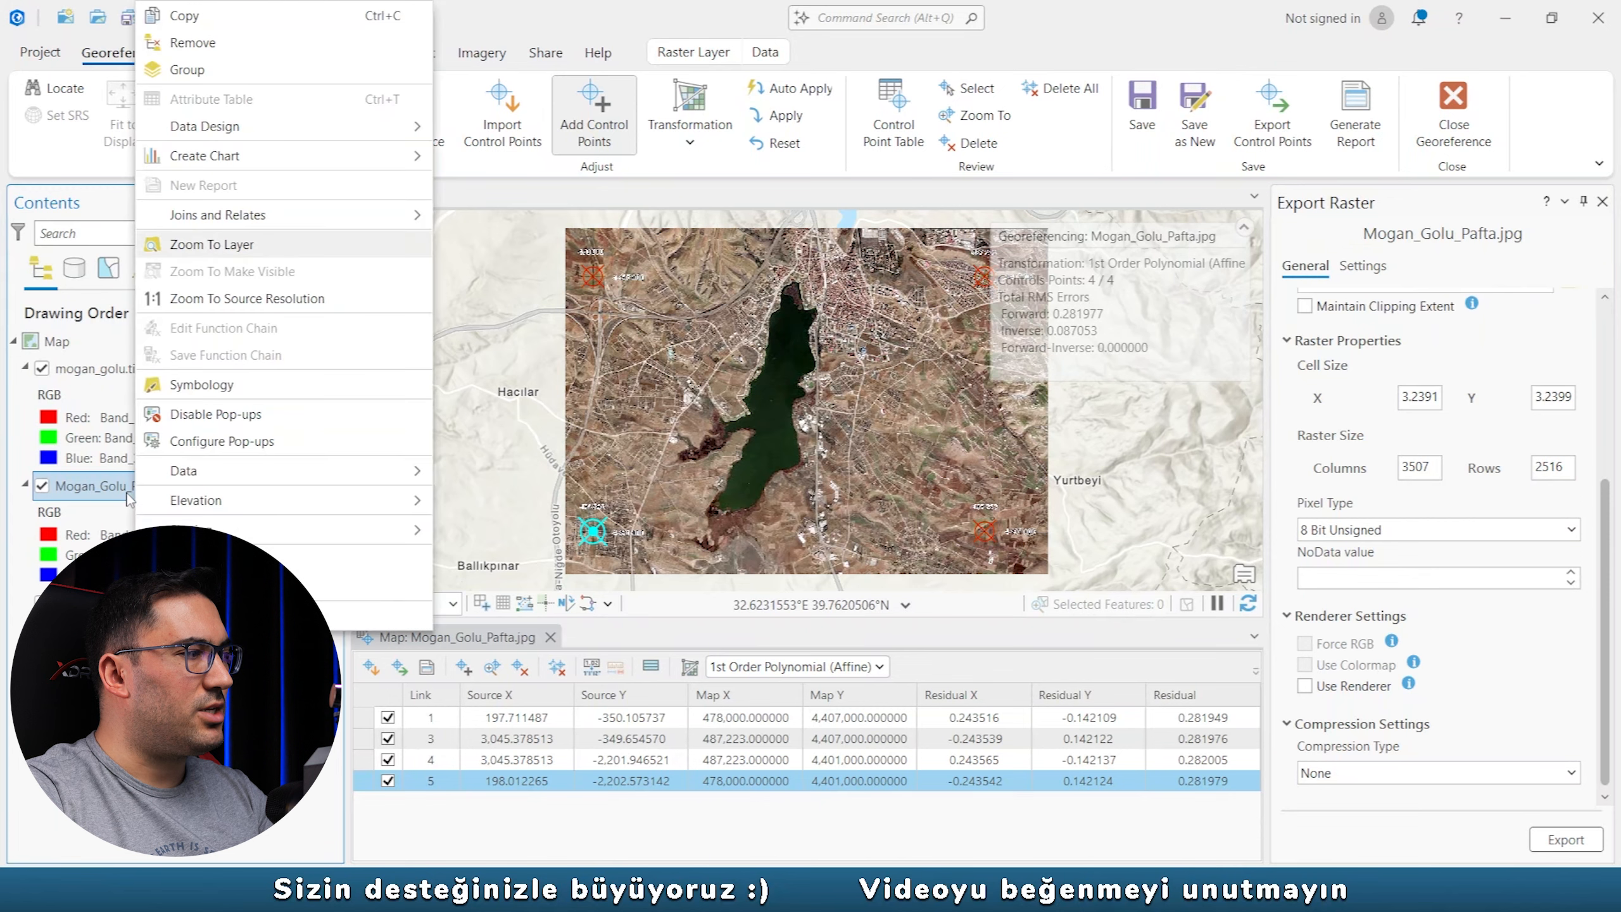
click(194, 44)
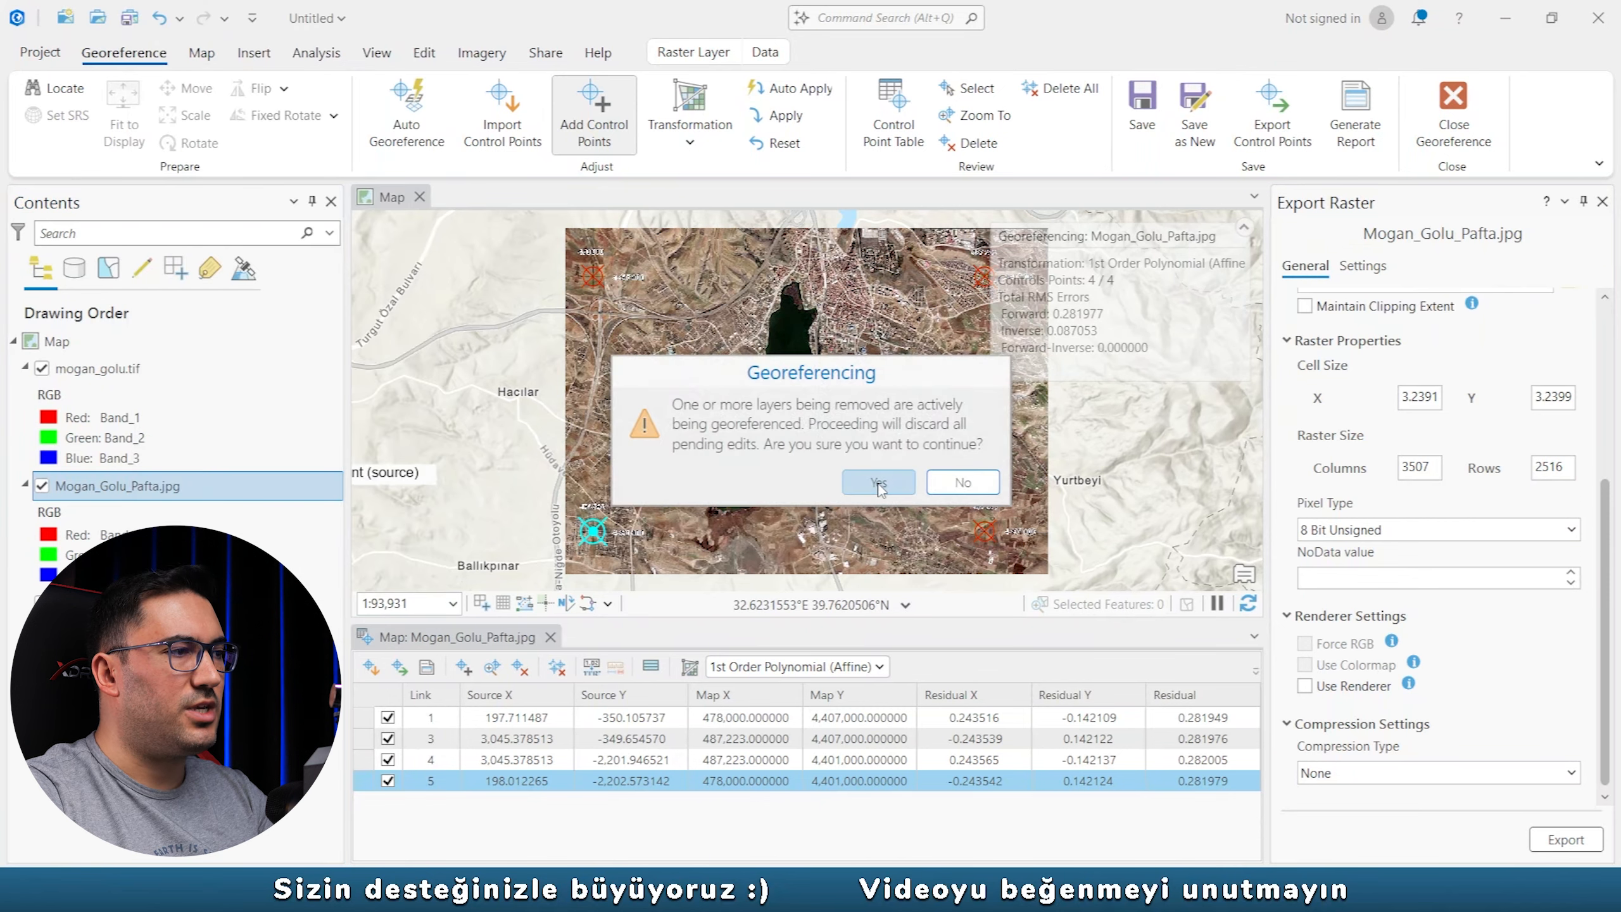
click(880, 486)
Zoom in on the exported mogan_golu.tif layer and close the Export Raster pane.
click(112, 377)
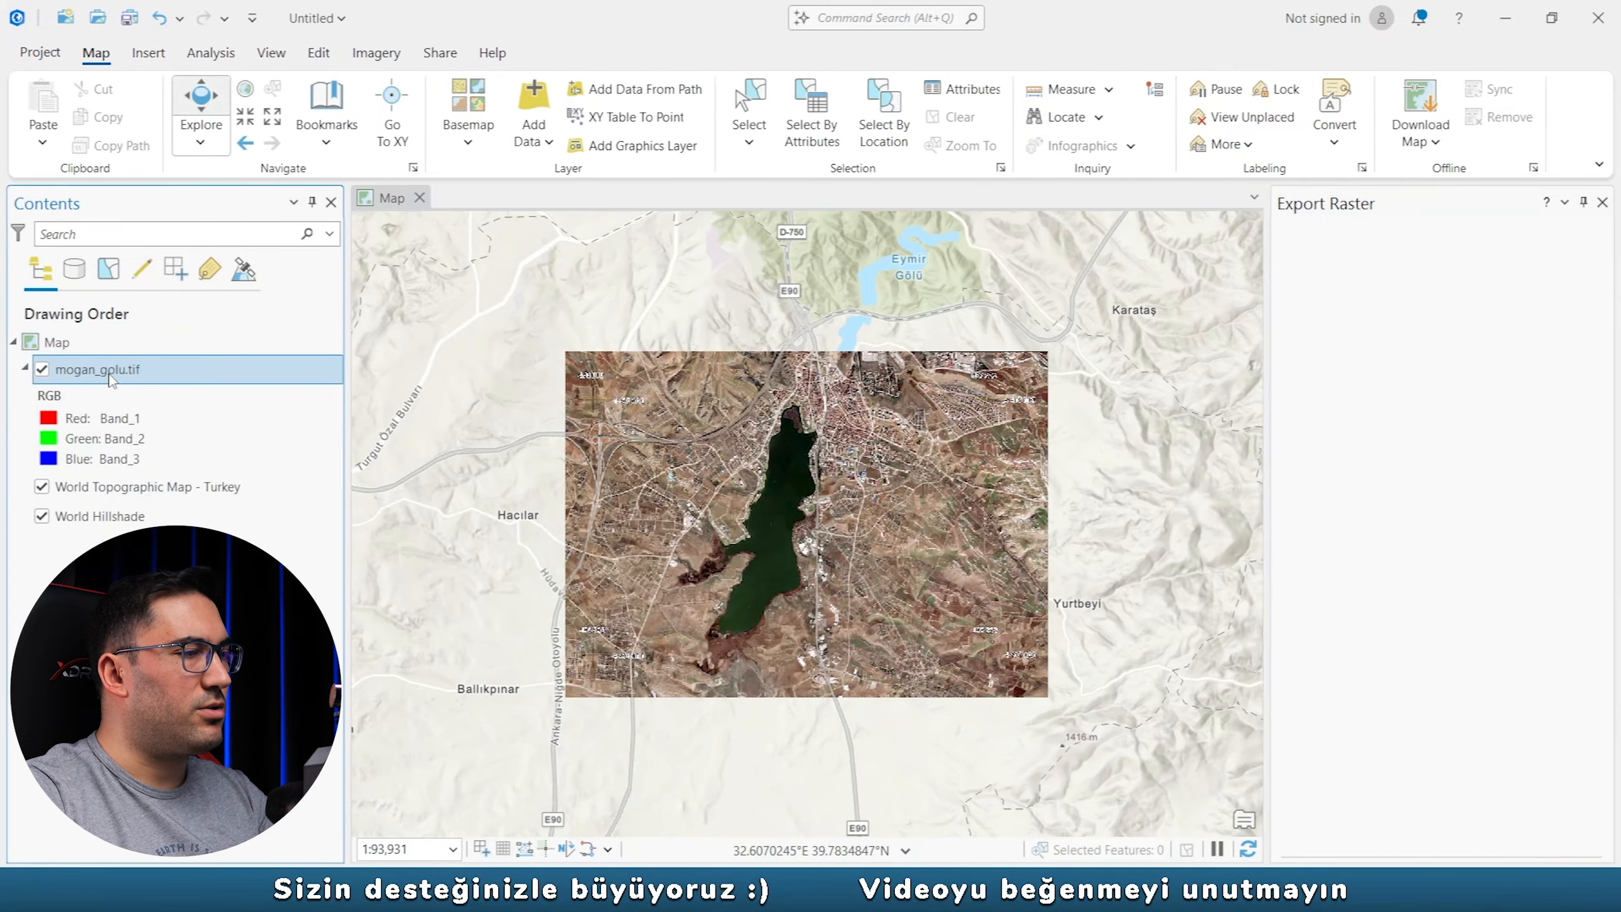
scroll(850, 445, up, 3)
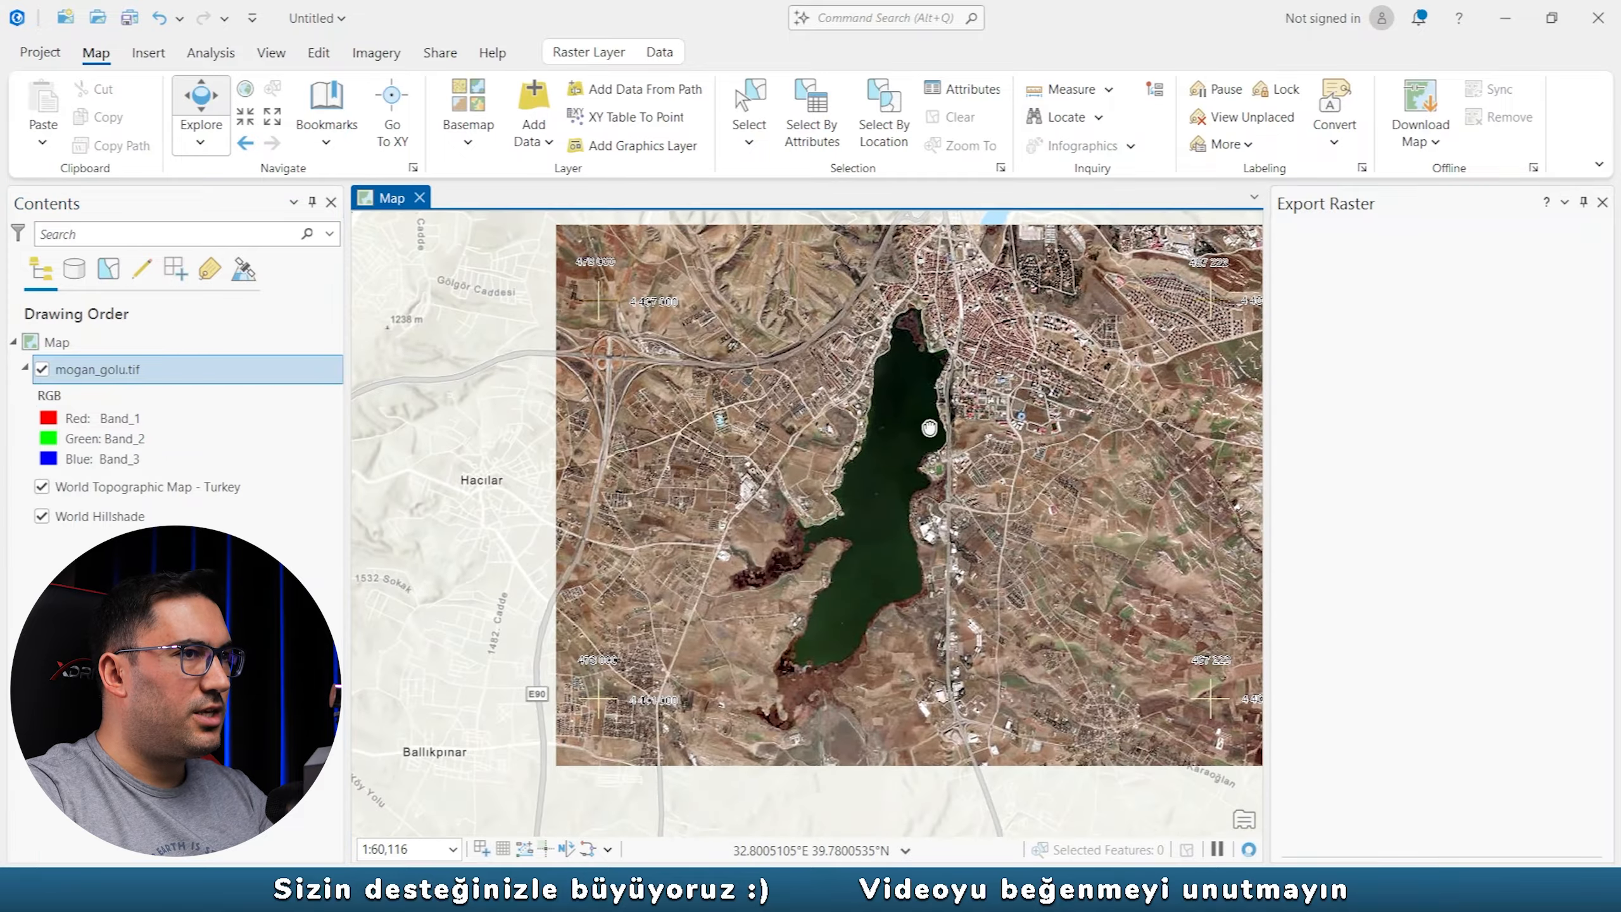
drag(1270, 404, 1341, 380)
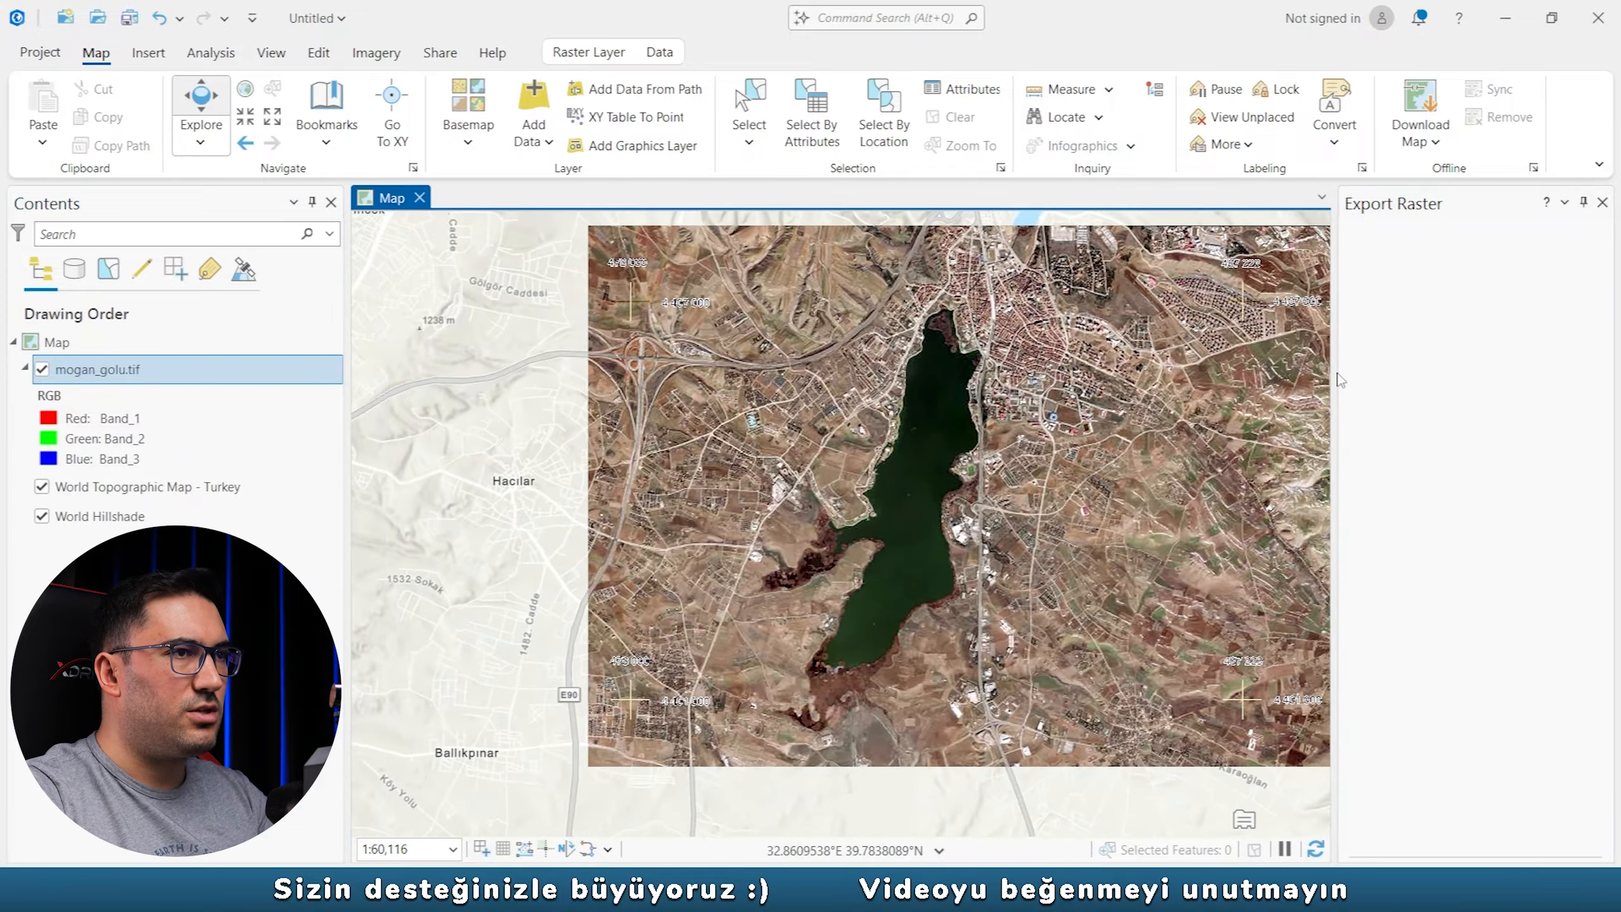
click(1603, 202)
scroll(1171, 421, up, 2)
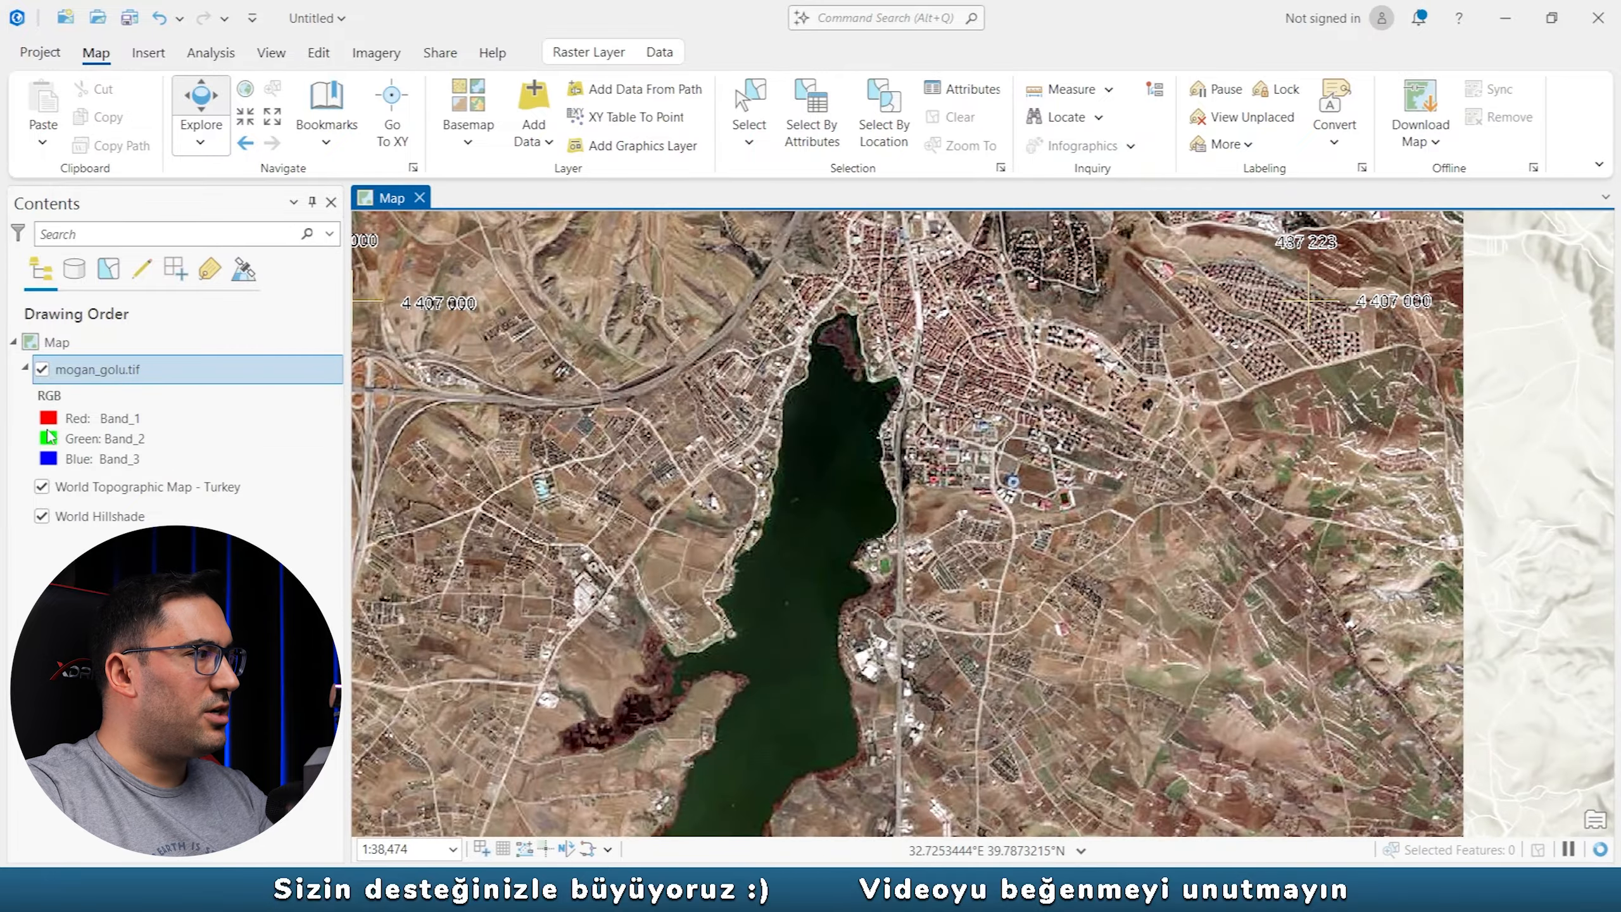
Compare mogan_golu.tif with the basemap around the lake by repeatedly hiding and showing the layer.
click(42, 369)
click(43, 369)
click(42, 370)
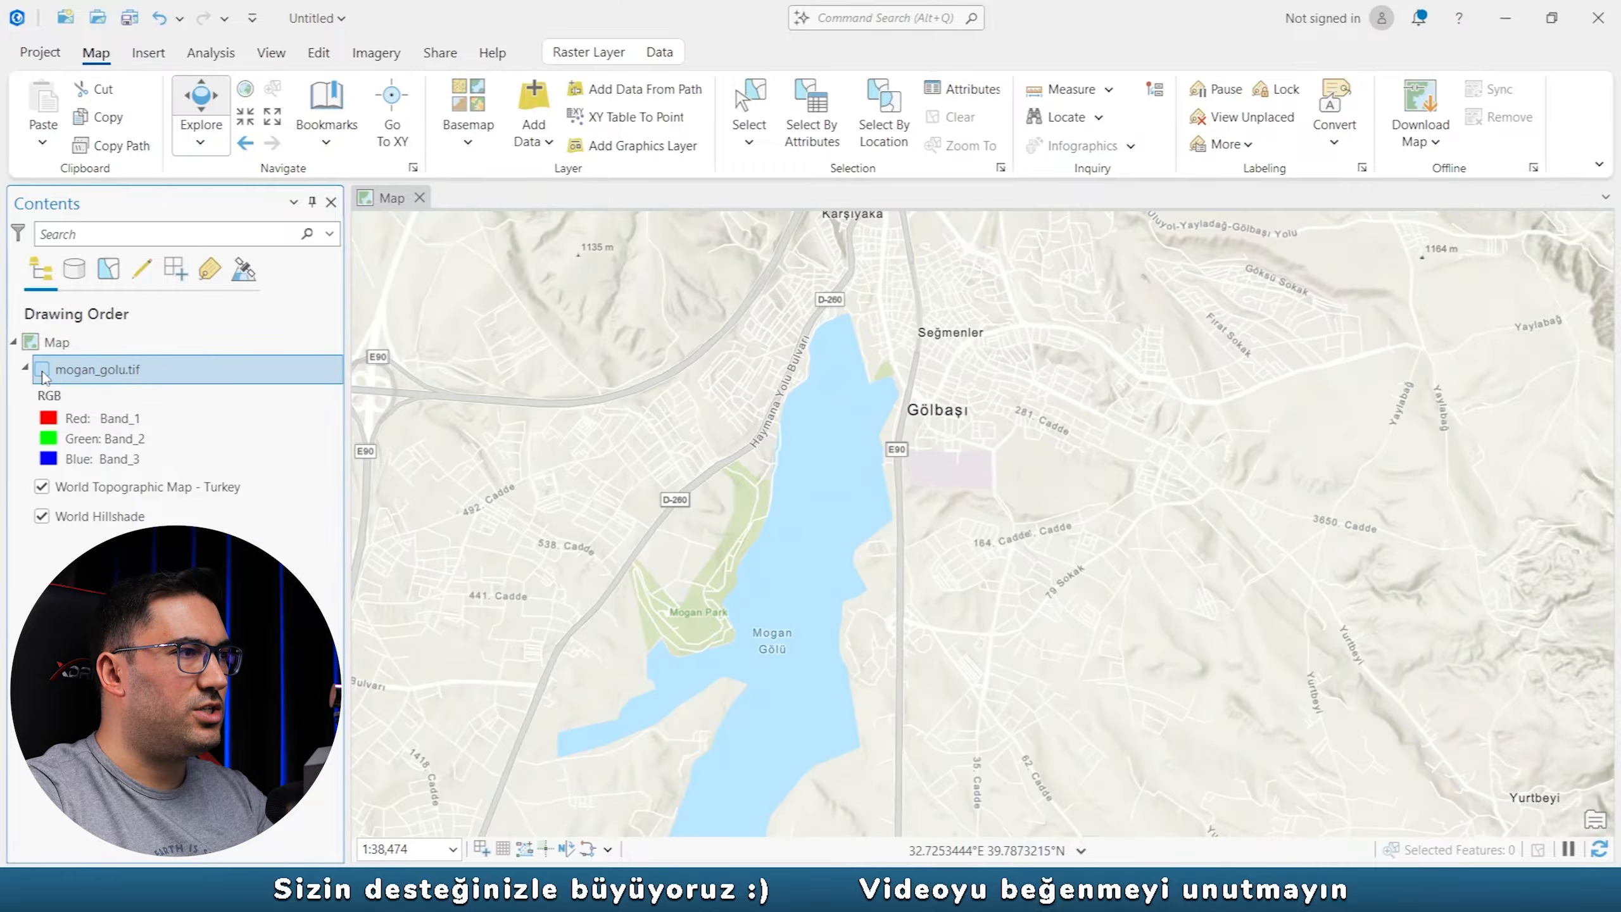
click(43, 370)
click(42, 370)
click(42, 369)
click(42, 369)
click(43, 370)
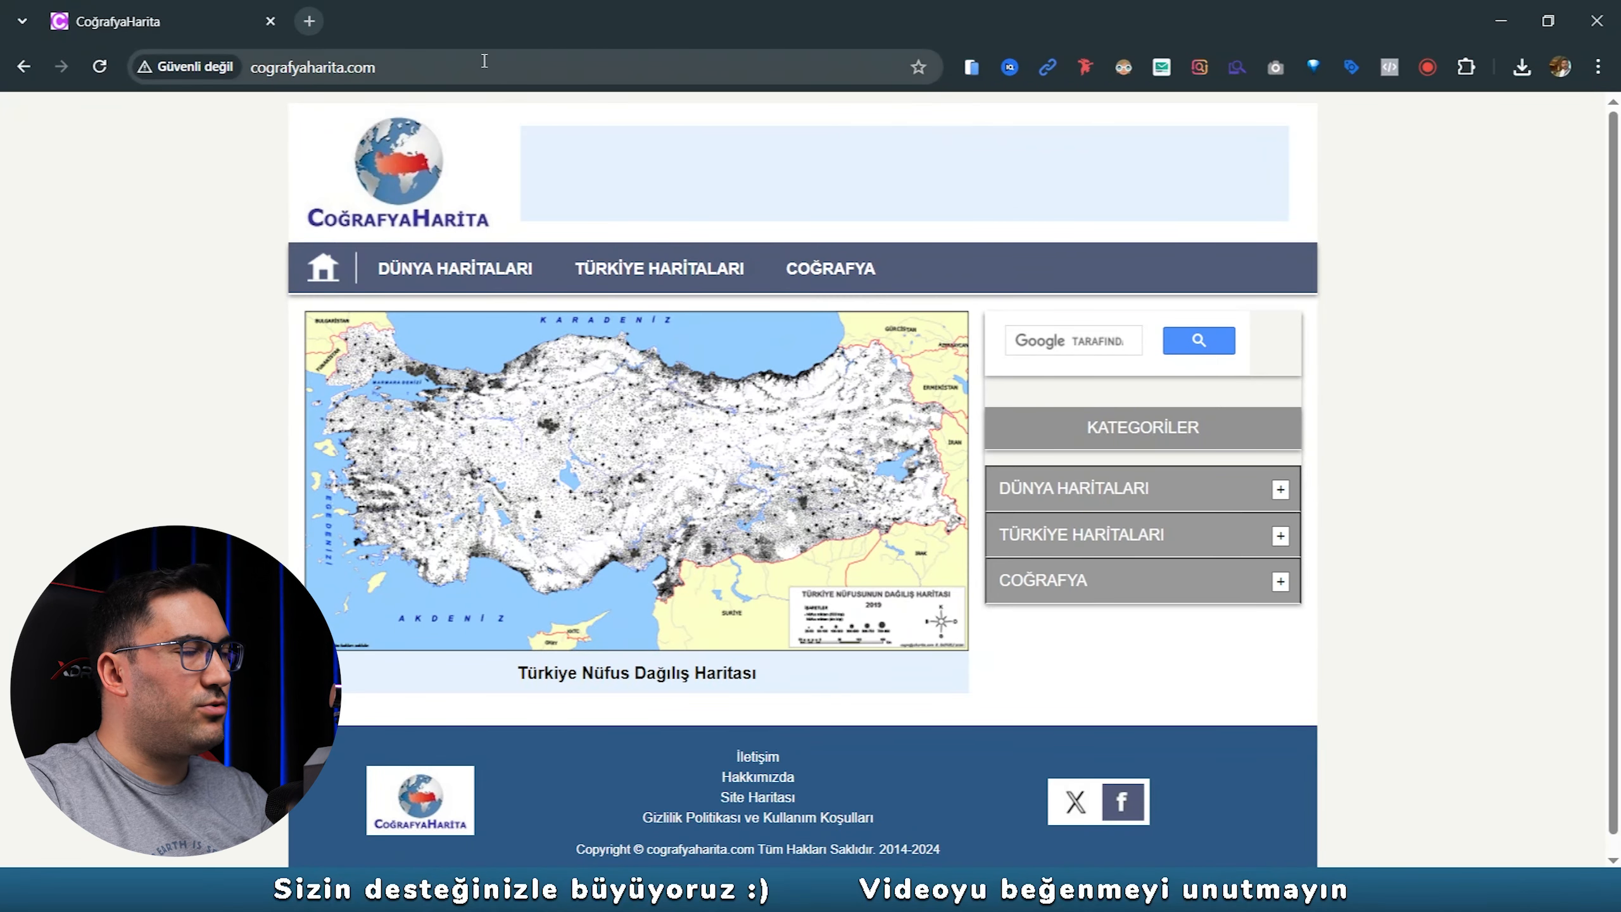
Open the full-size Türkiye Ovaları Haritası from the Türkiye Yer Şekli Haritaları category of the Turkey maps.
scroll(1493, 365, down, 1)
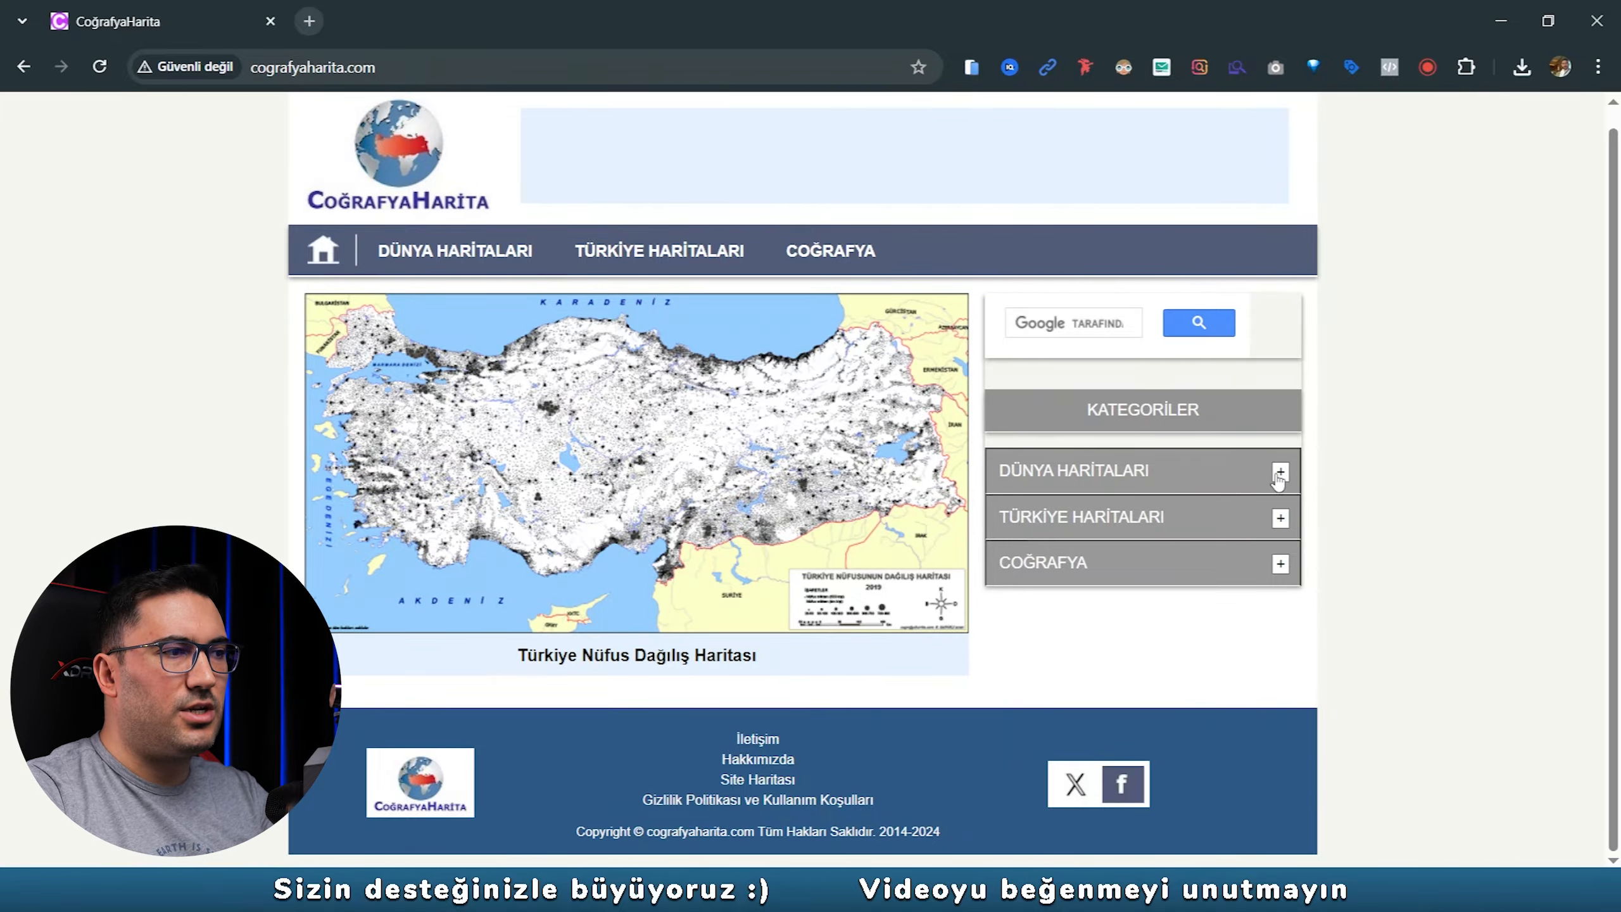
click(1280, 521)
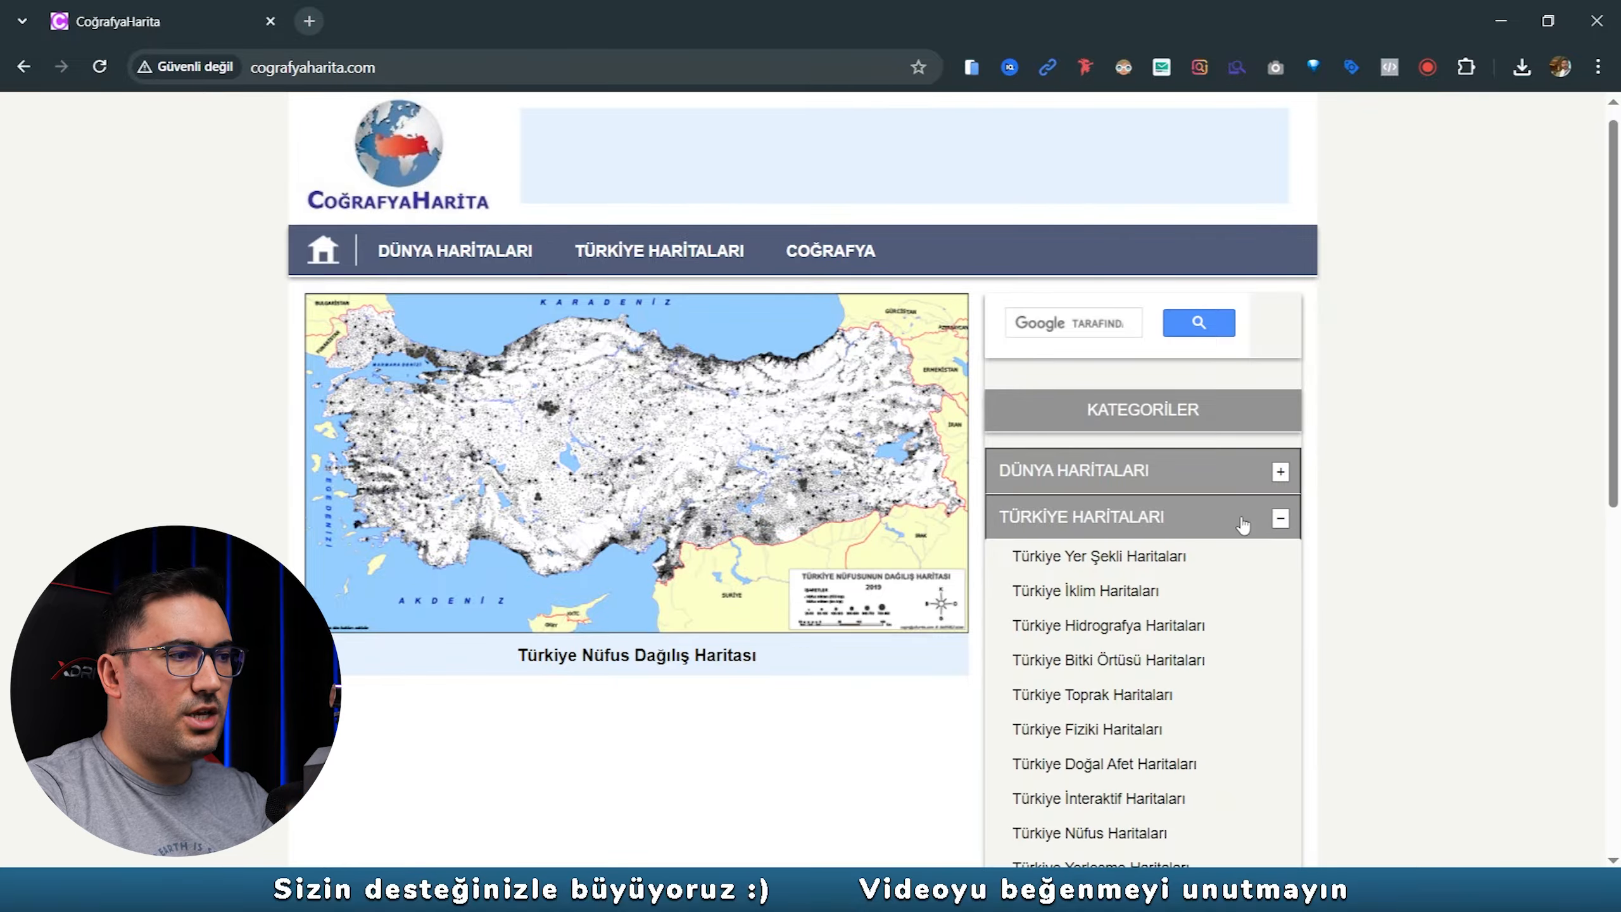
click(1091, 558)
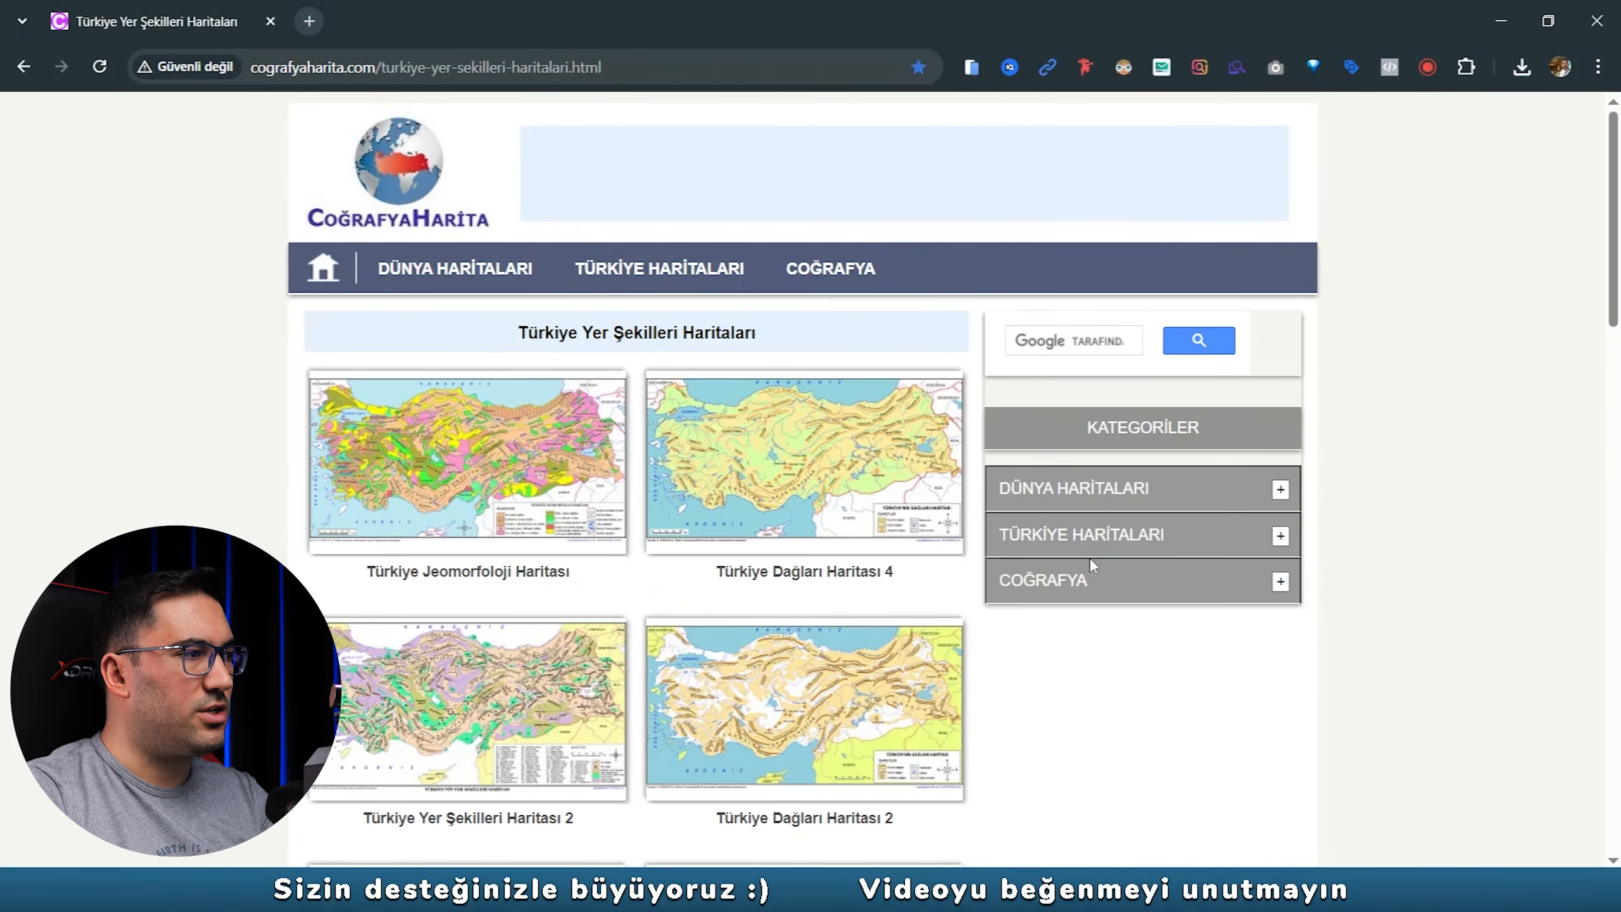
scroll(126, 527, down, 6)
scroll(126, 527, down, 5)
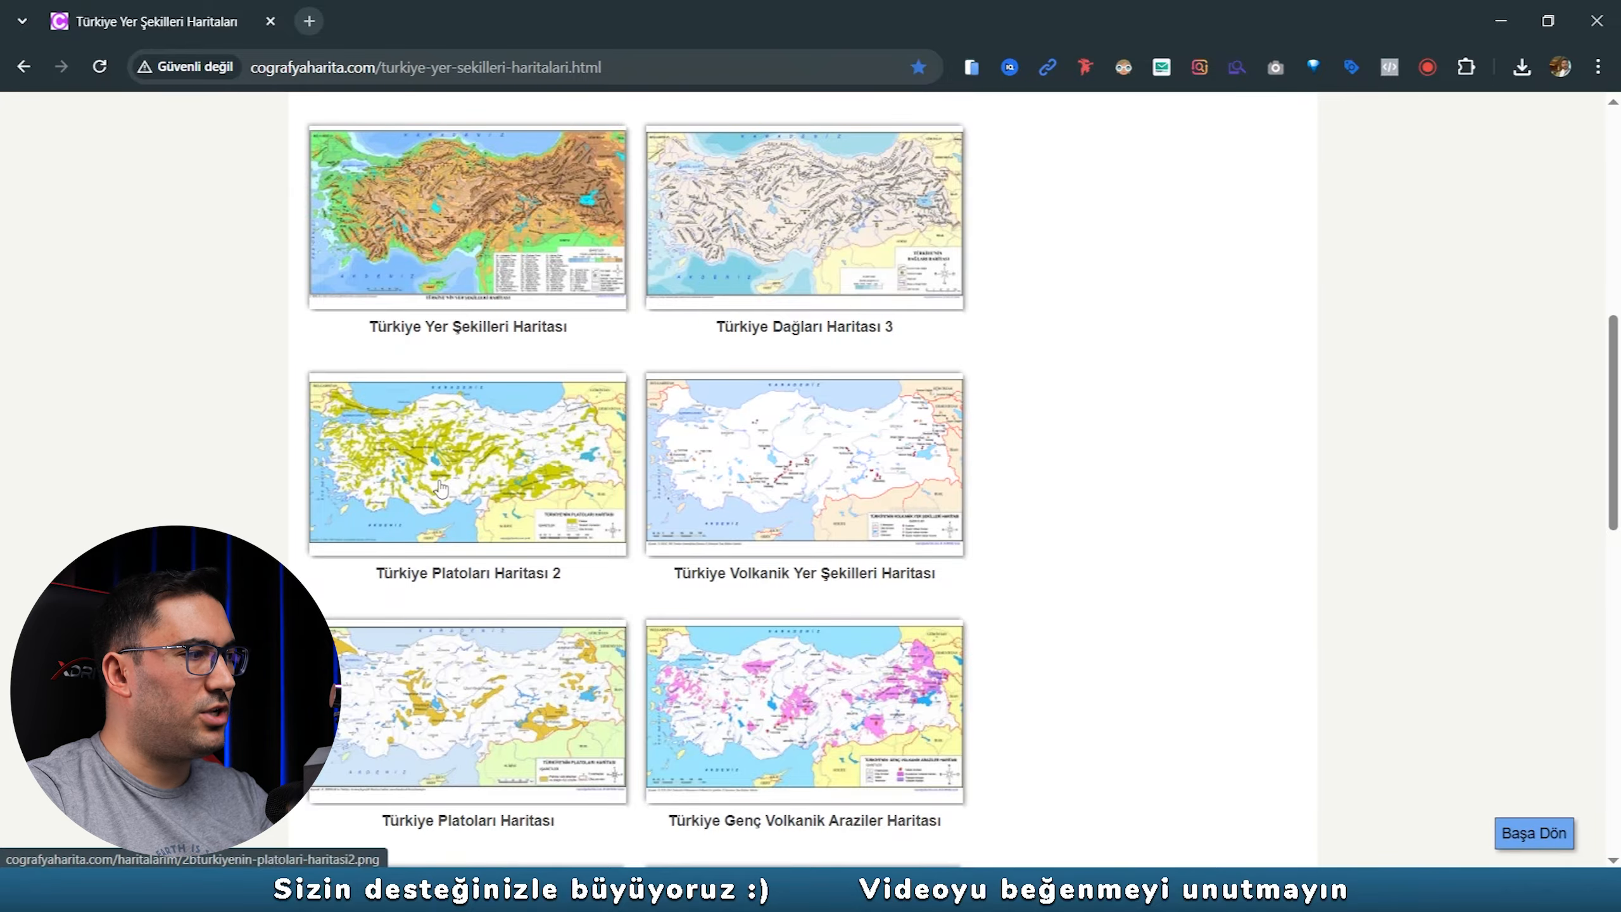
scroll(449, 447, down, 3)
scroll(449, 447, down, 9)
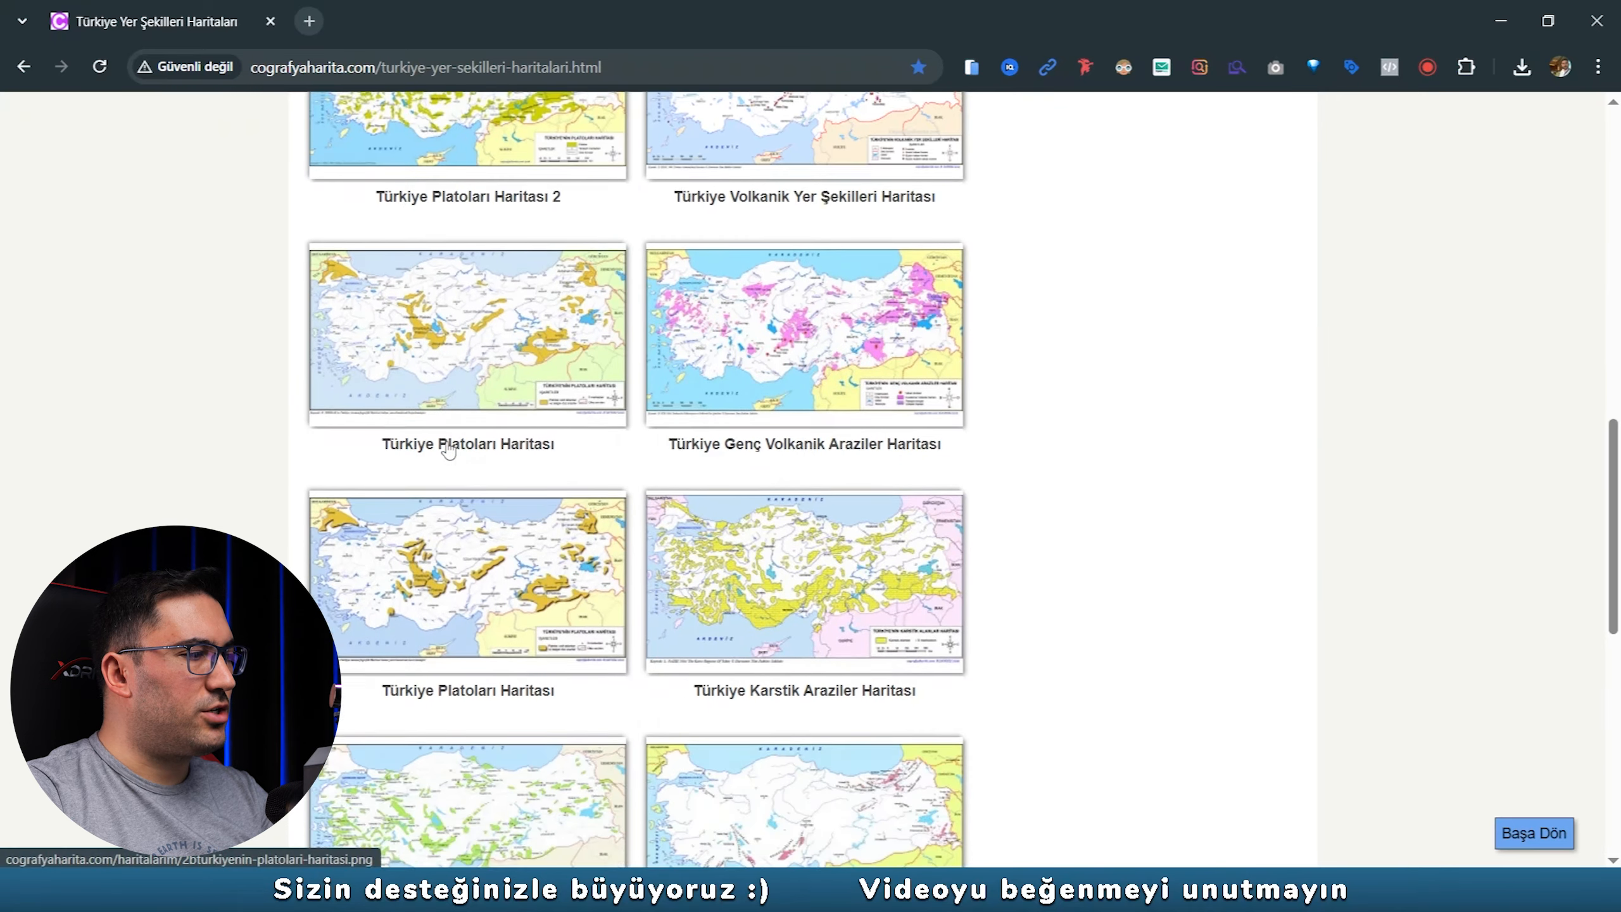
mouse_move(377, 655)
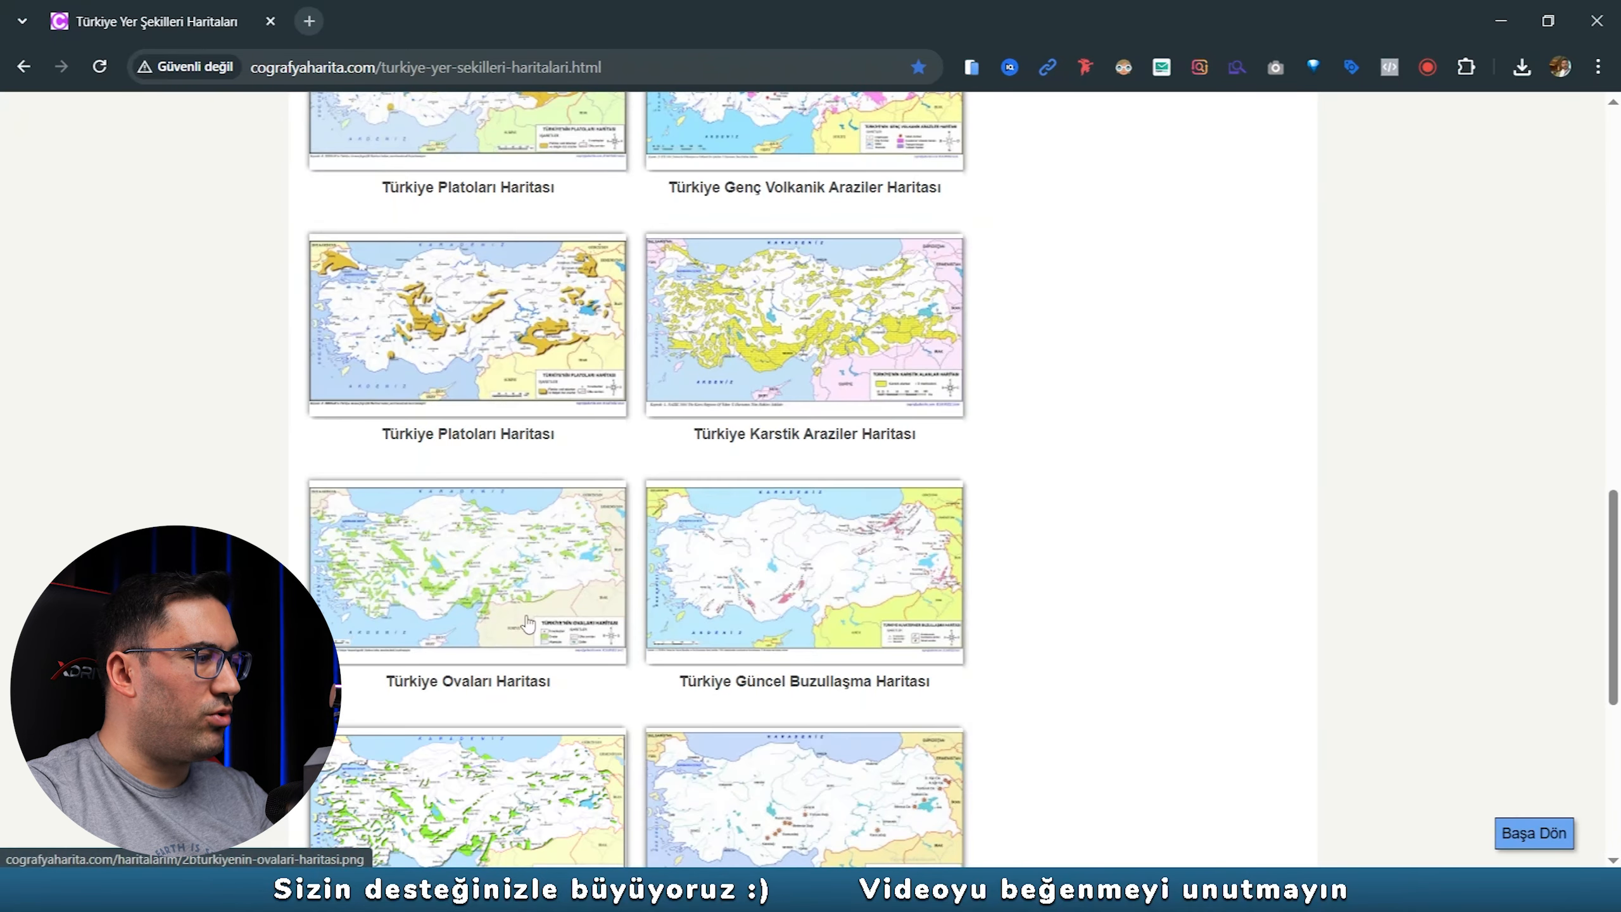
click(537, 542)
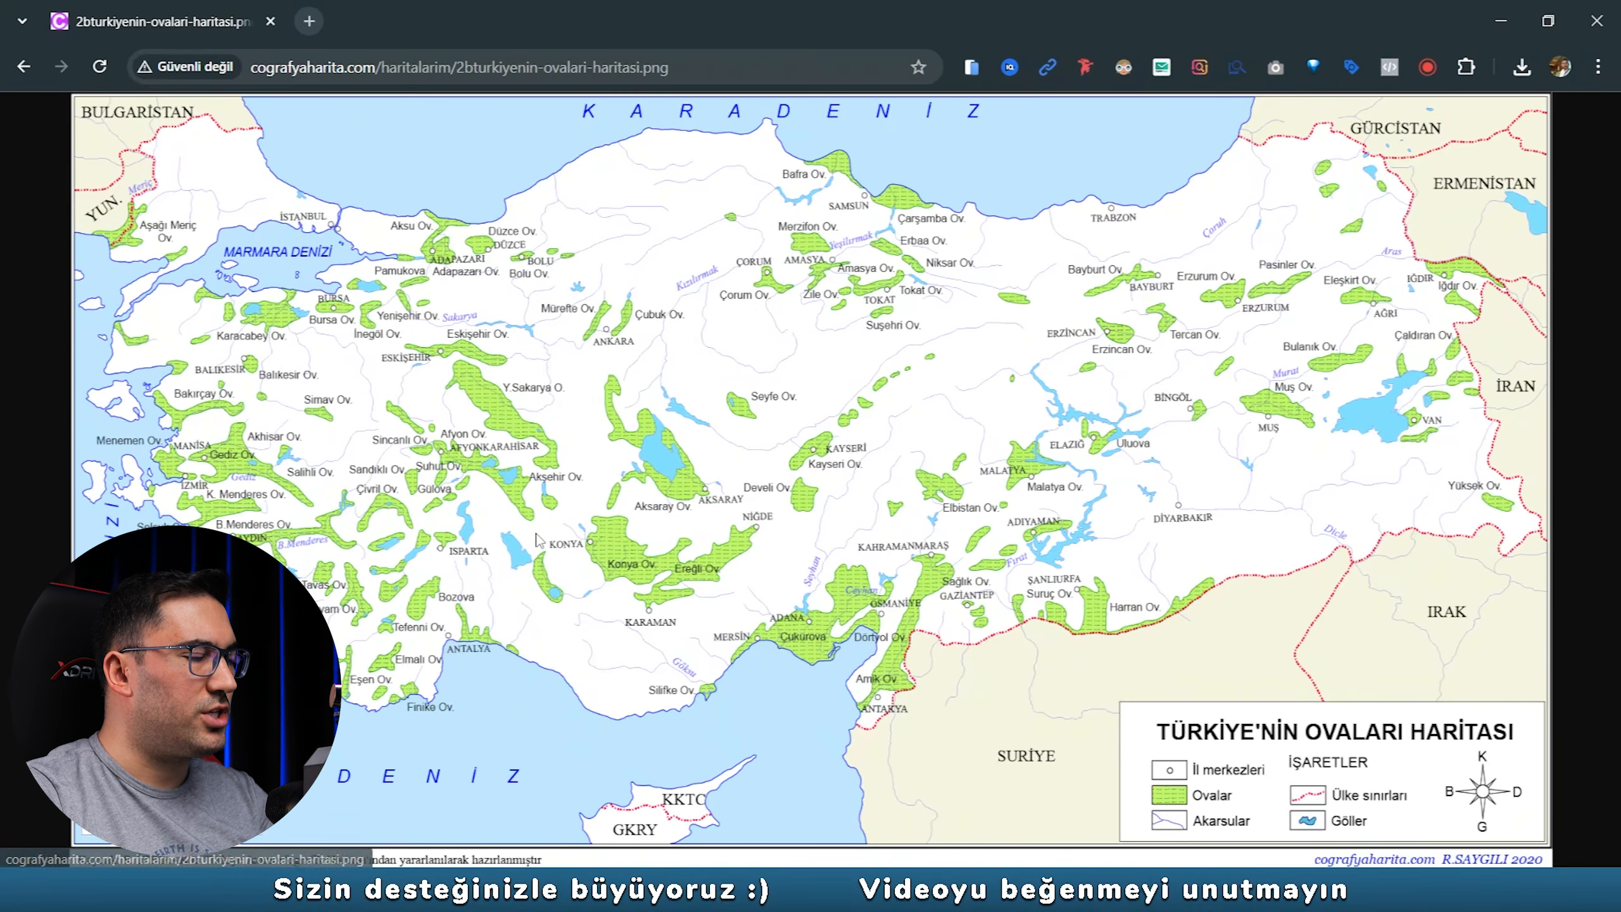
Save the map image as turkiyenin-ovalari-haritasi.png in the Koordinatlandırma folder on the desktop.
right_click(1060, 165)
click(1251, 219)
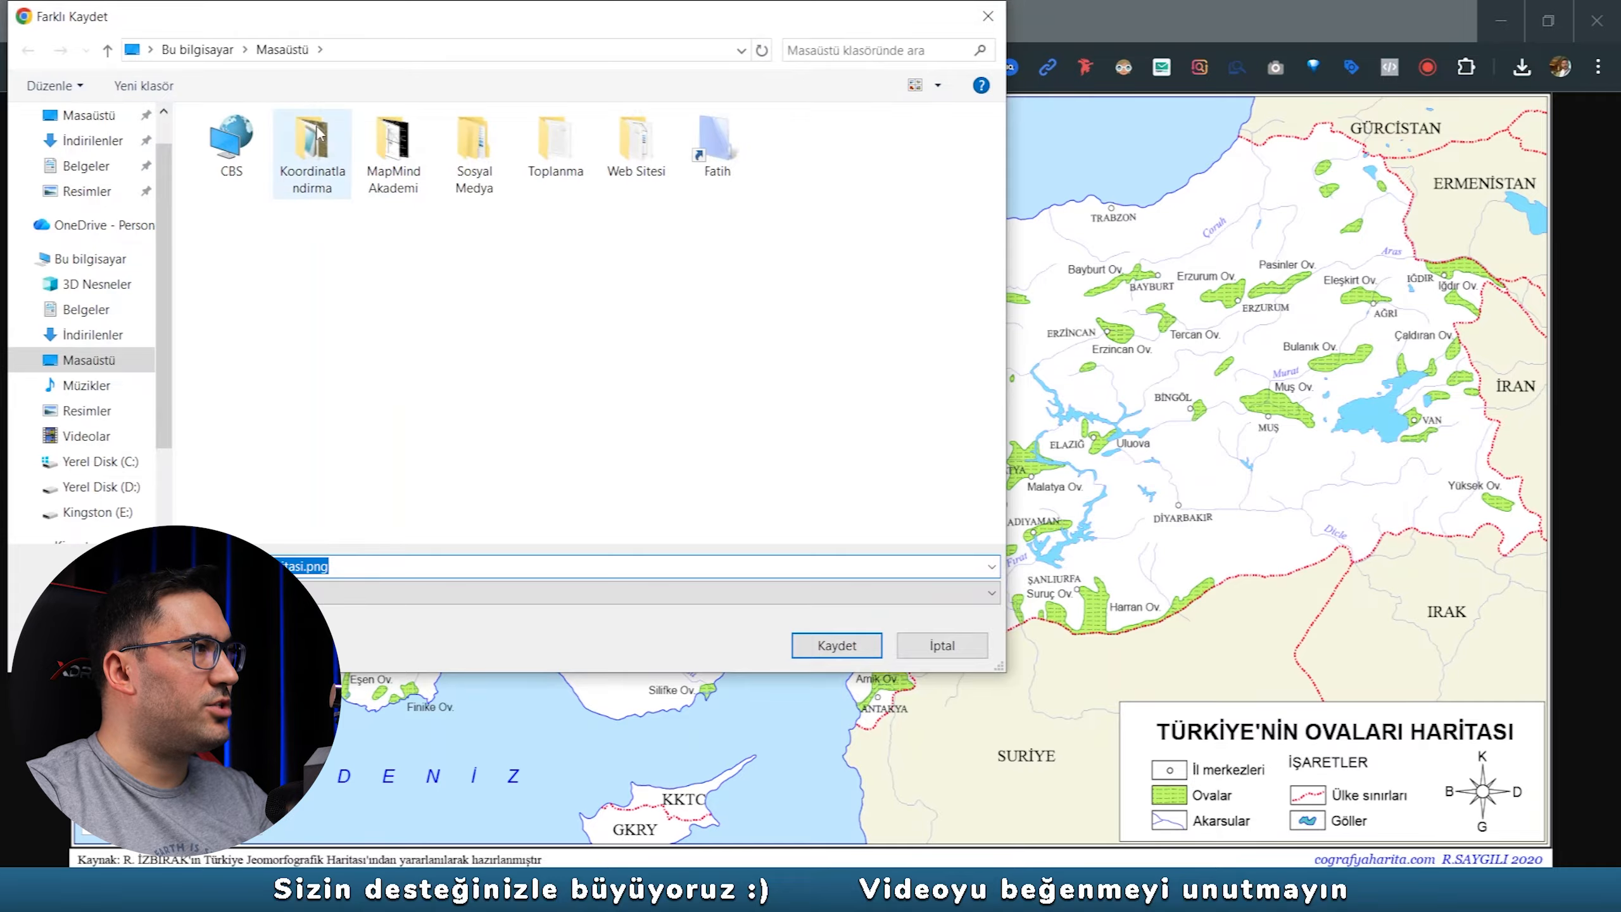
double_click(313, 153)
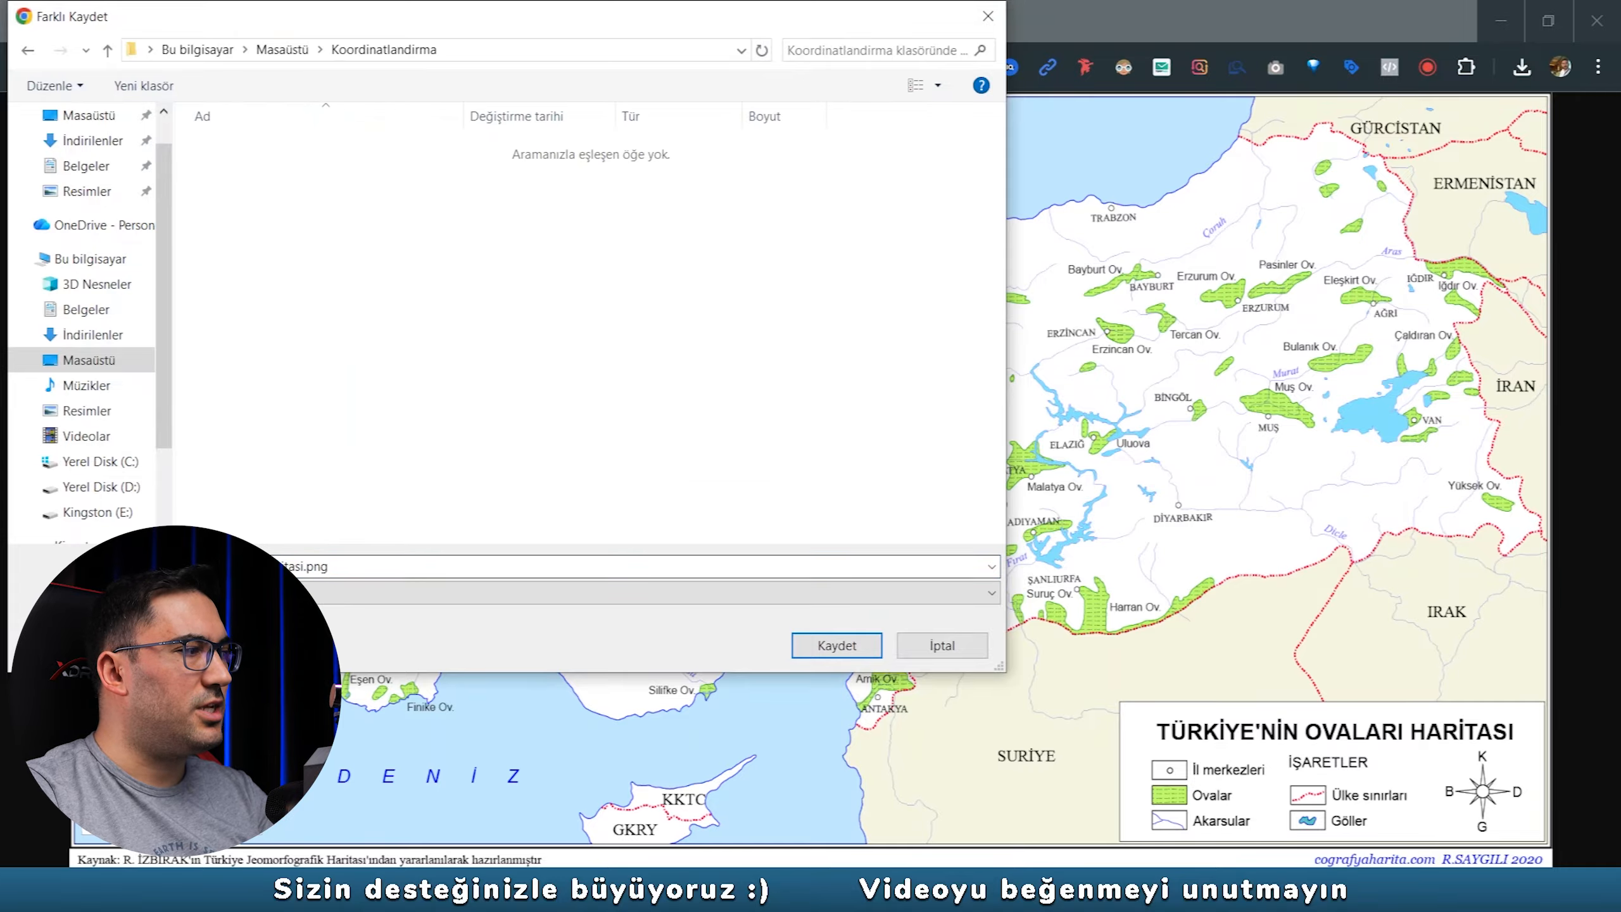
click(157, 567)
click(161, 566)
key(BackSpace)
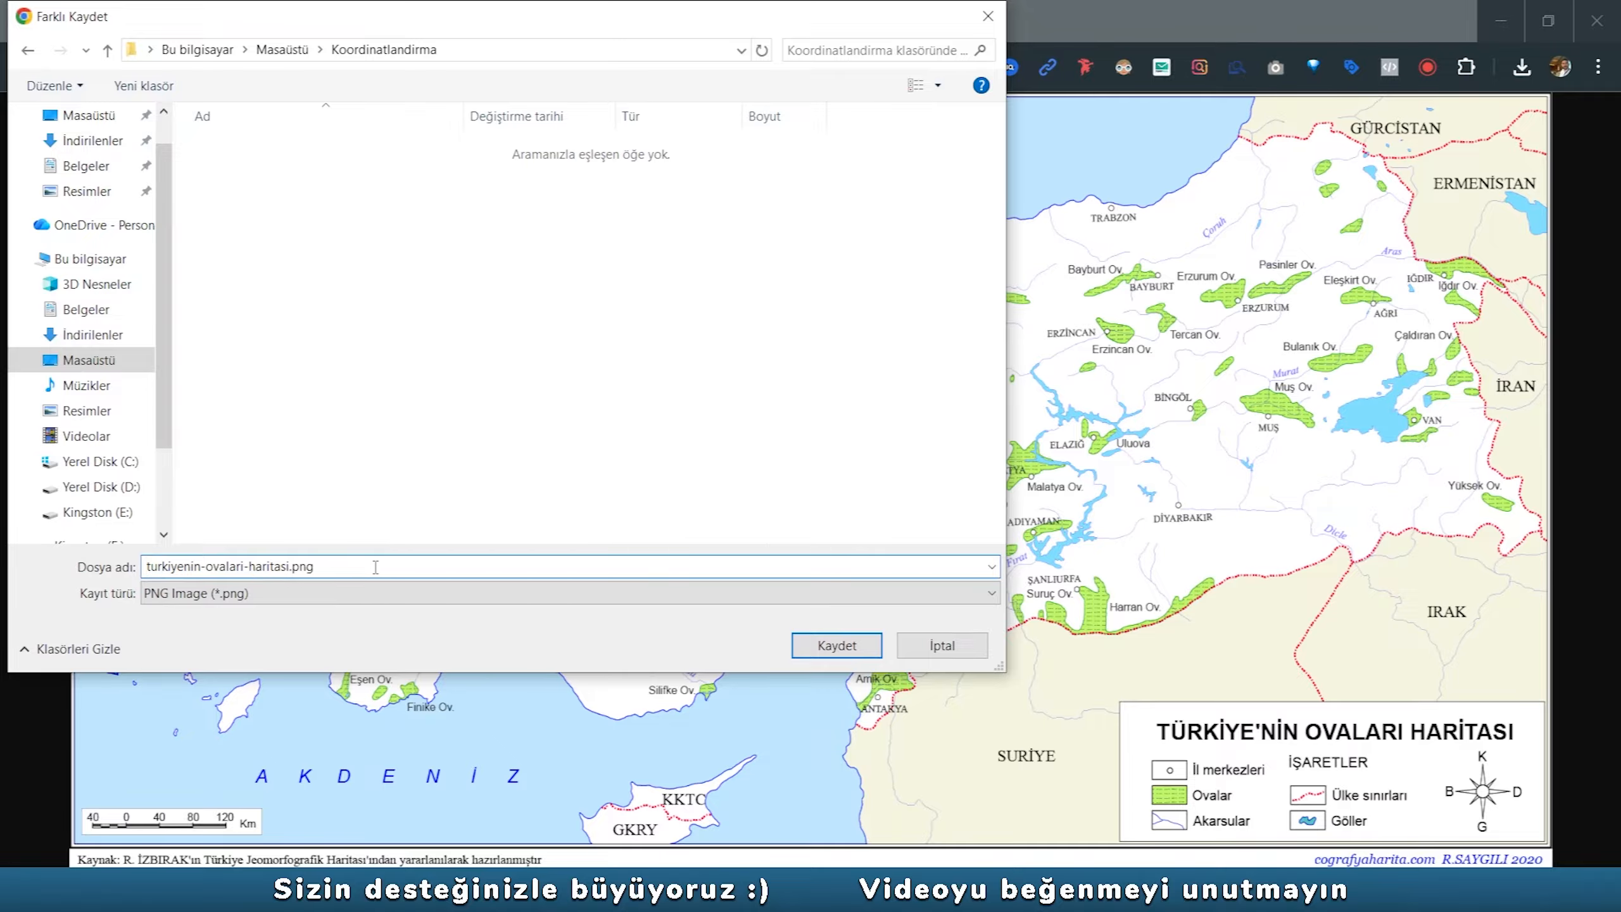
click(798, 637)
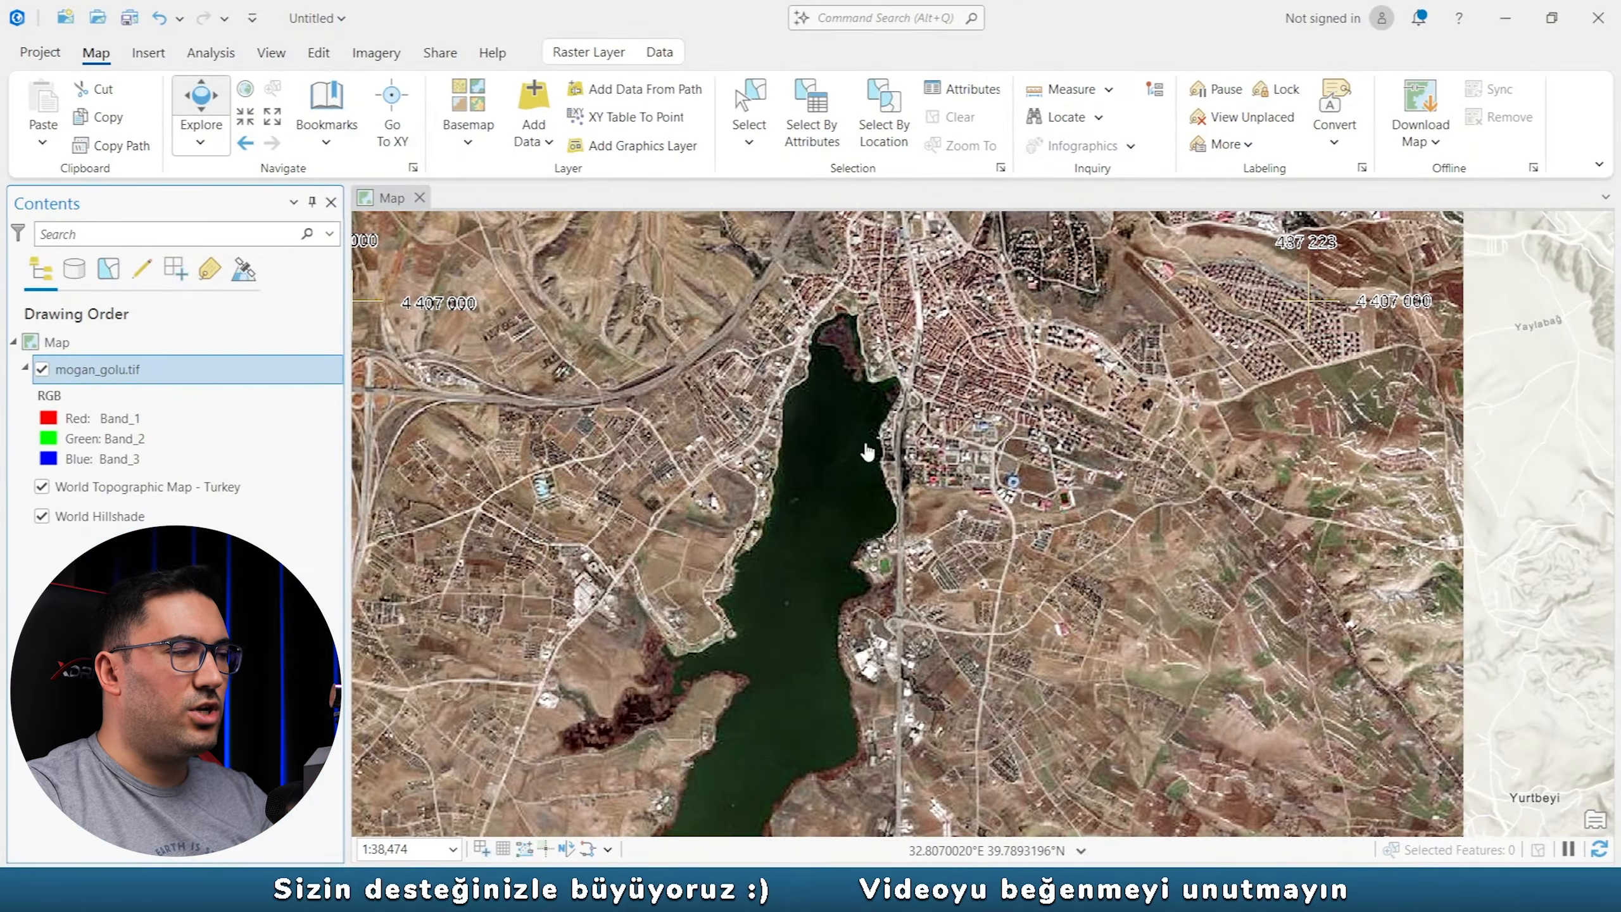
Switch to ArcGIS Pro and create a new Map project named MyProject1 in the default location, without saving the current project.
click(40, 53)
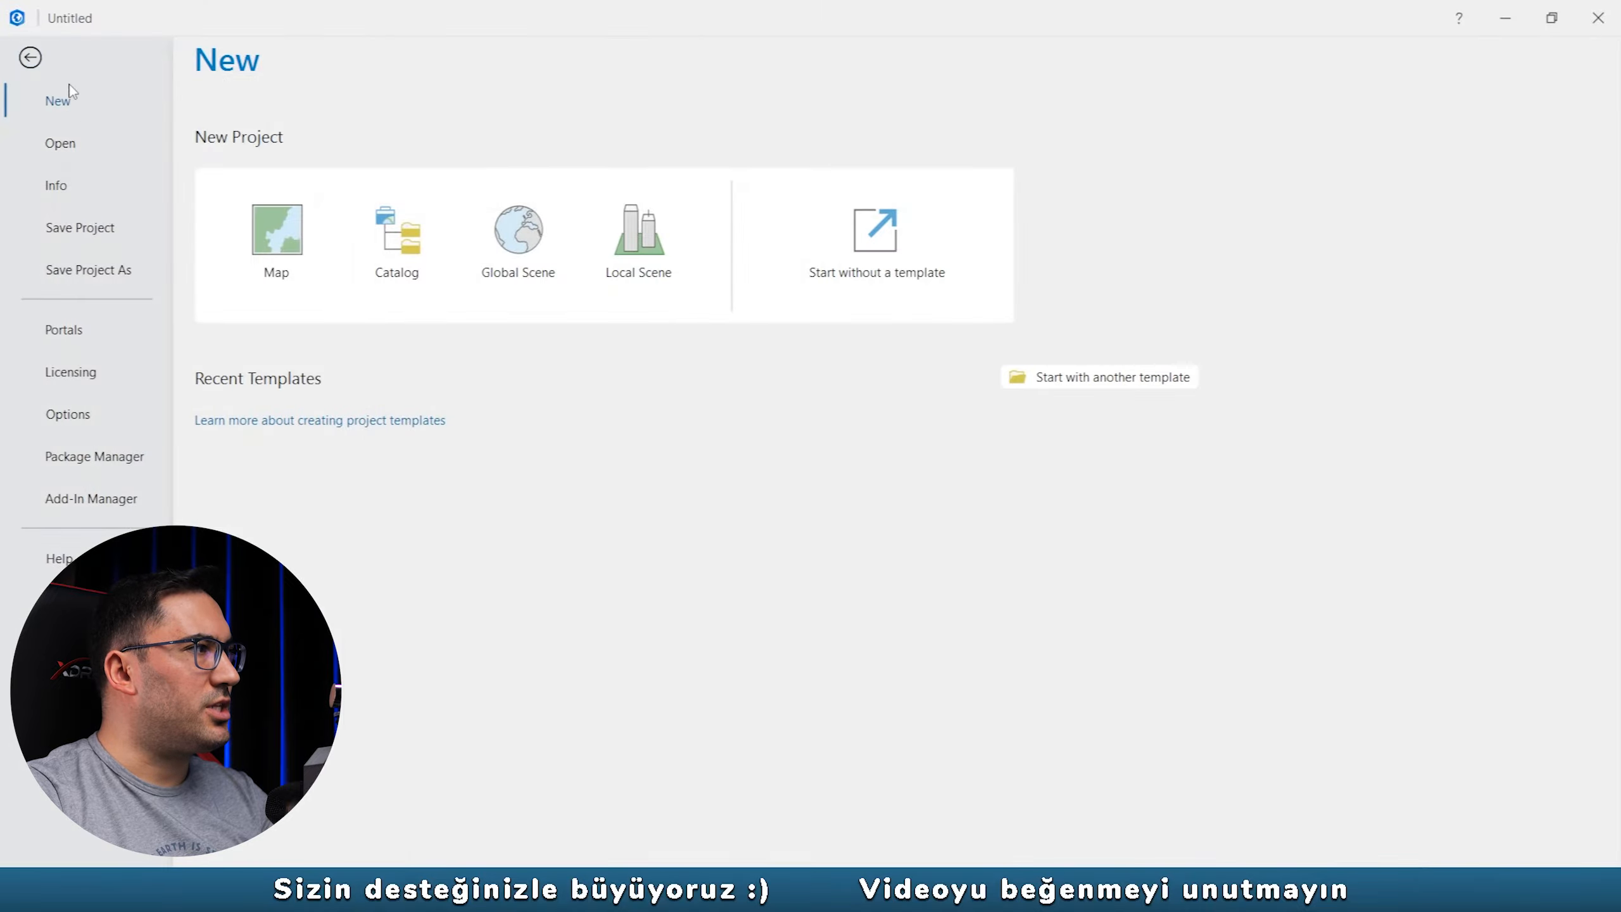
click(283, 267)
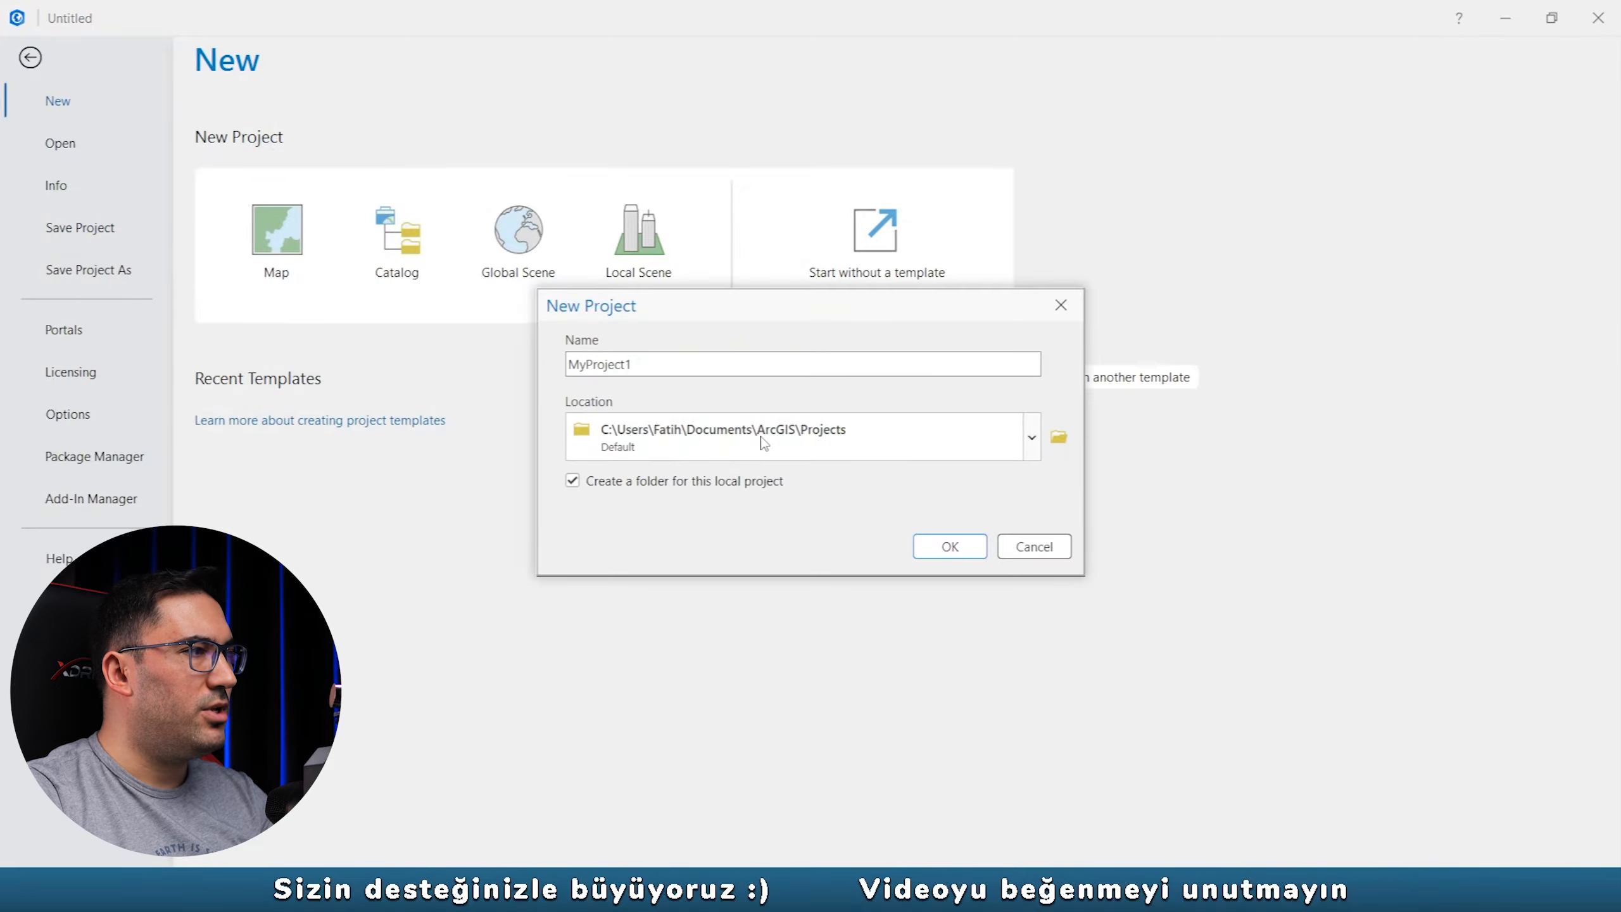
click(966, 551)
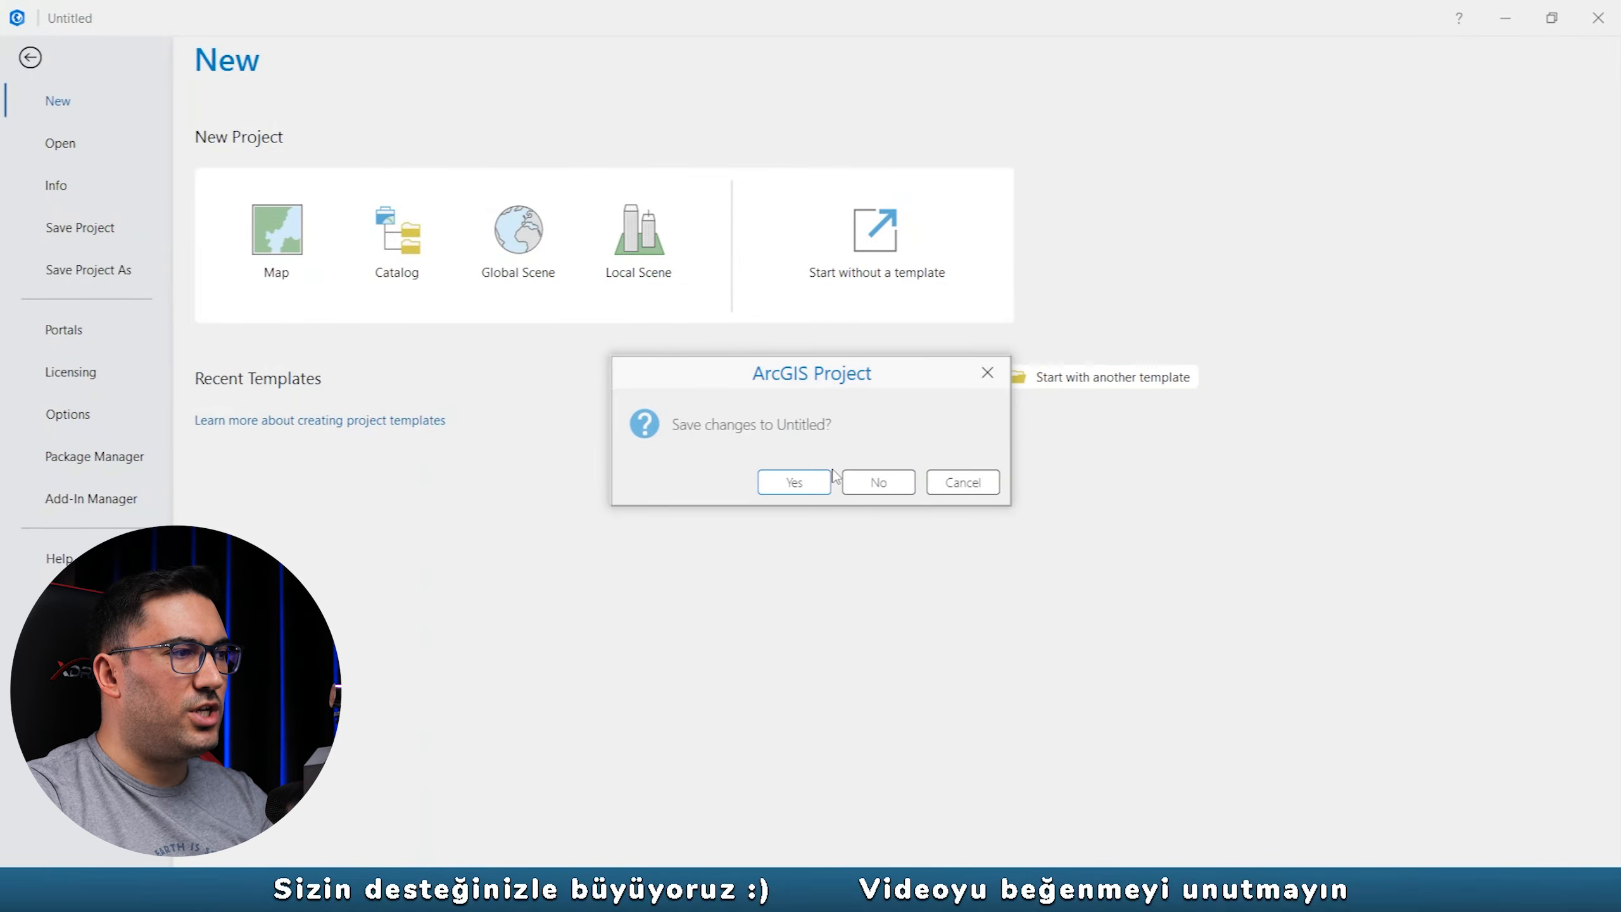
click(880, 481)
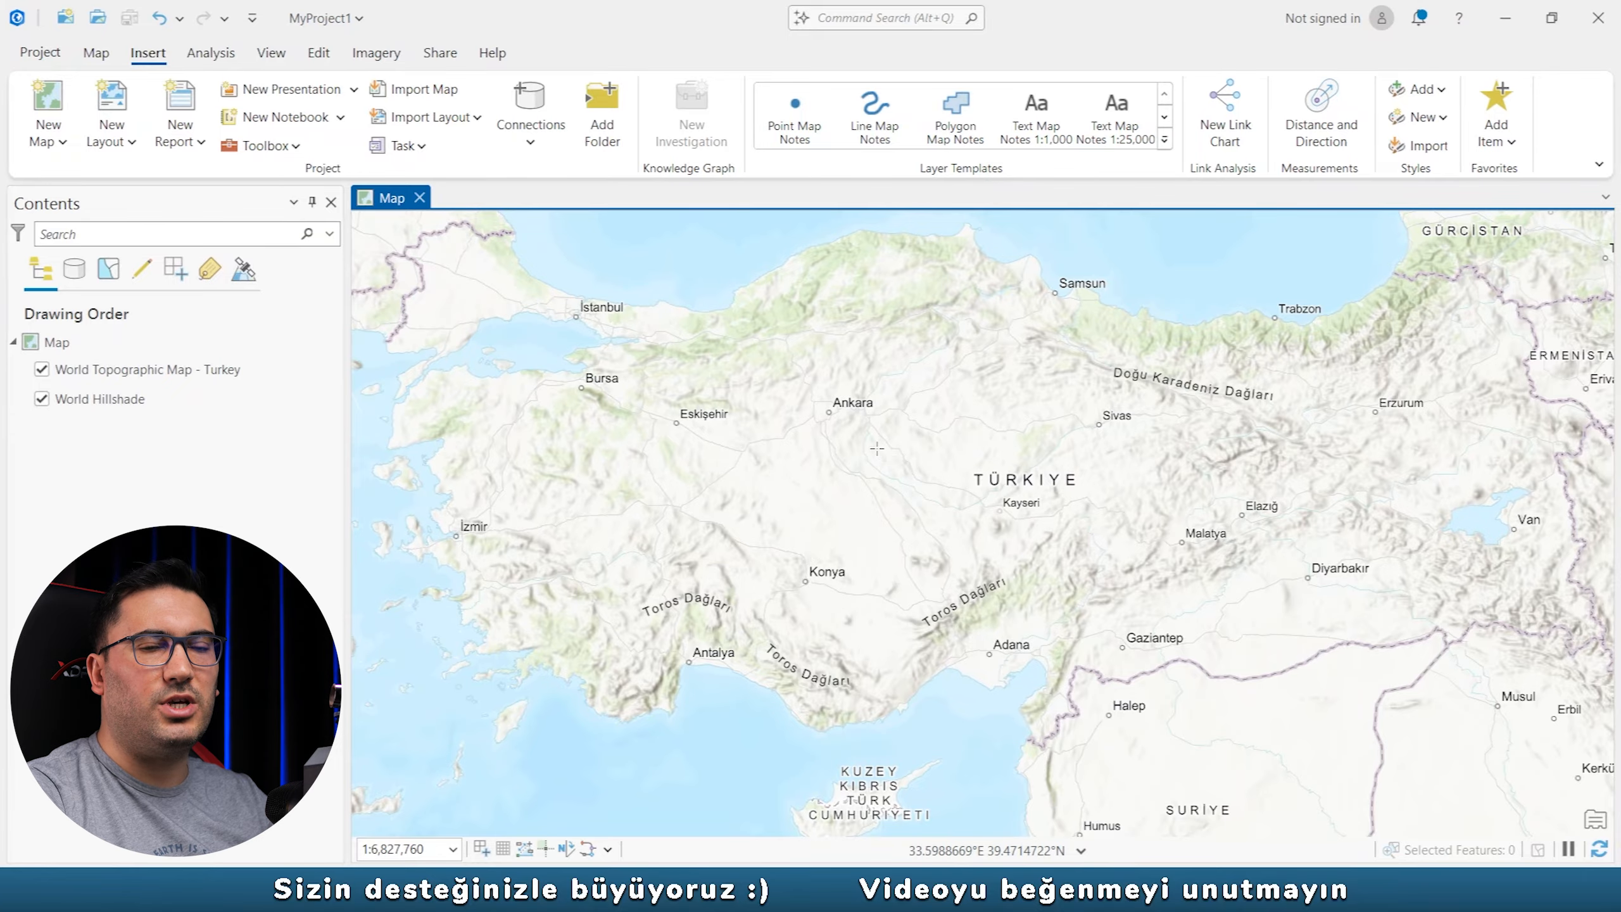
drag(722, 288, 690, 351)
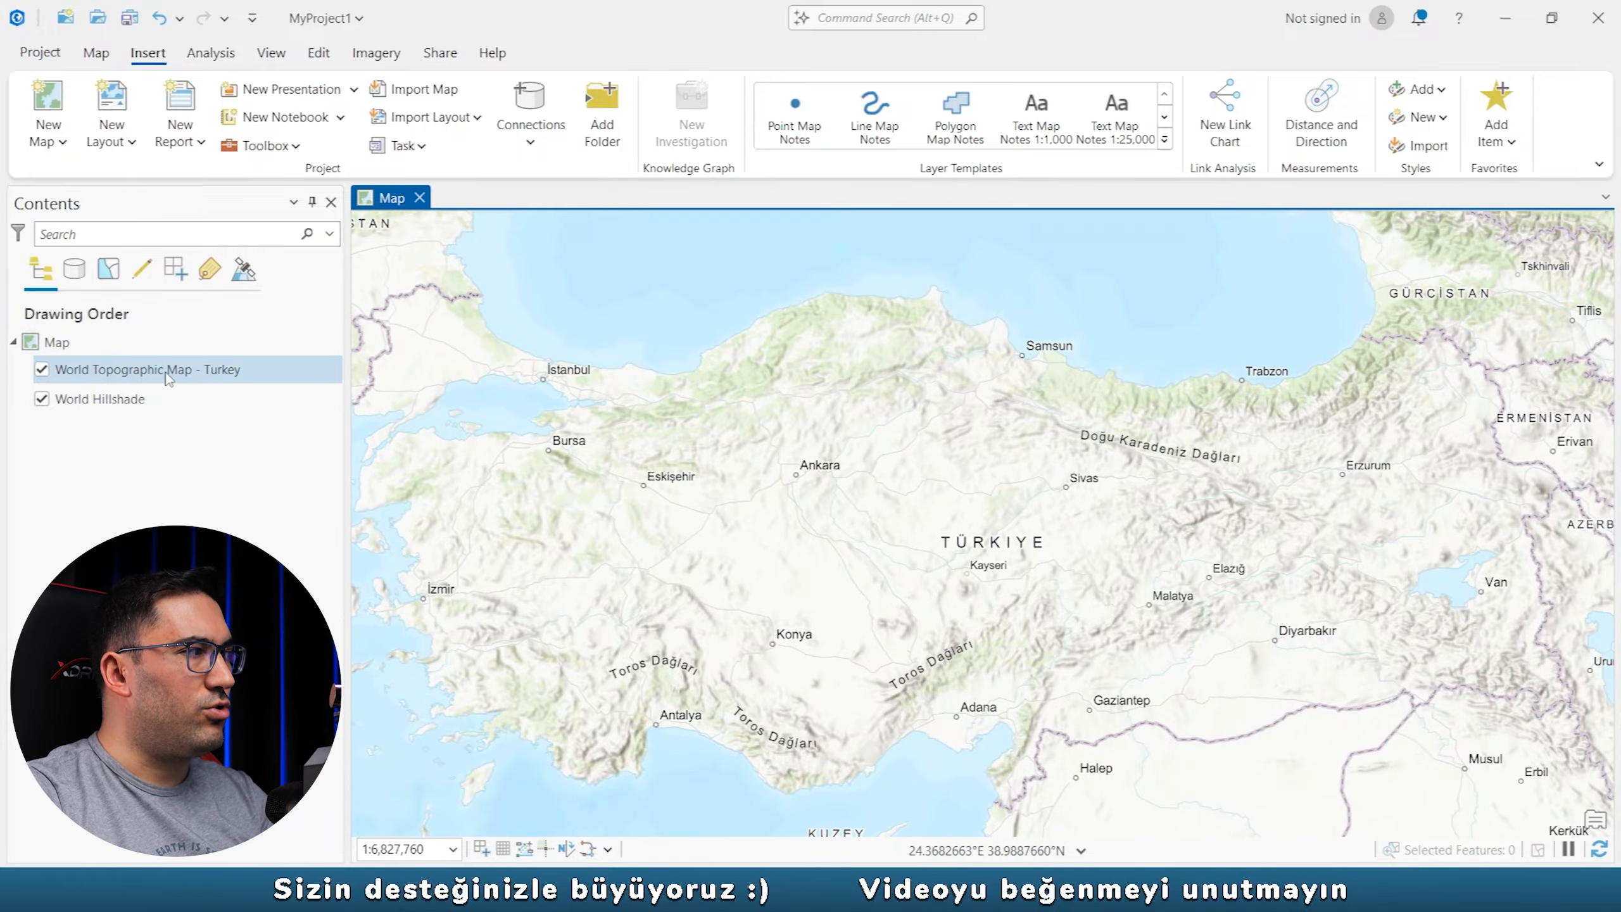
Open the coordinate system settings in the map's properties.
click(76, 344)
right_click(75, 344)
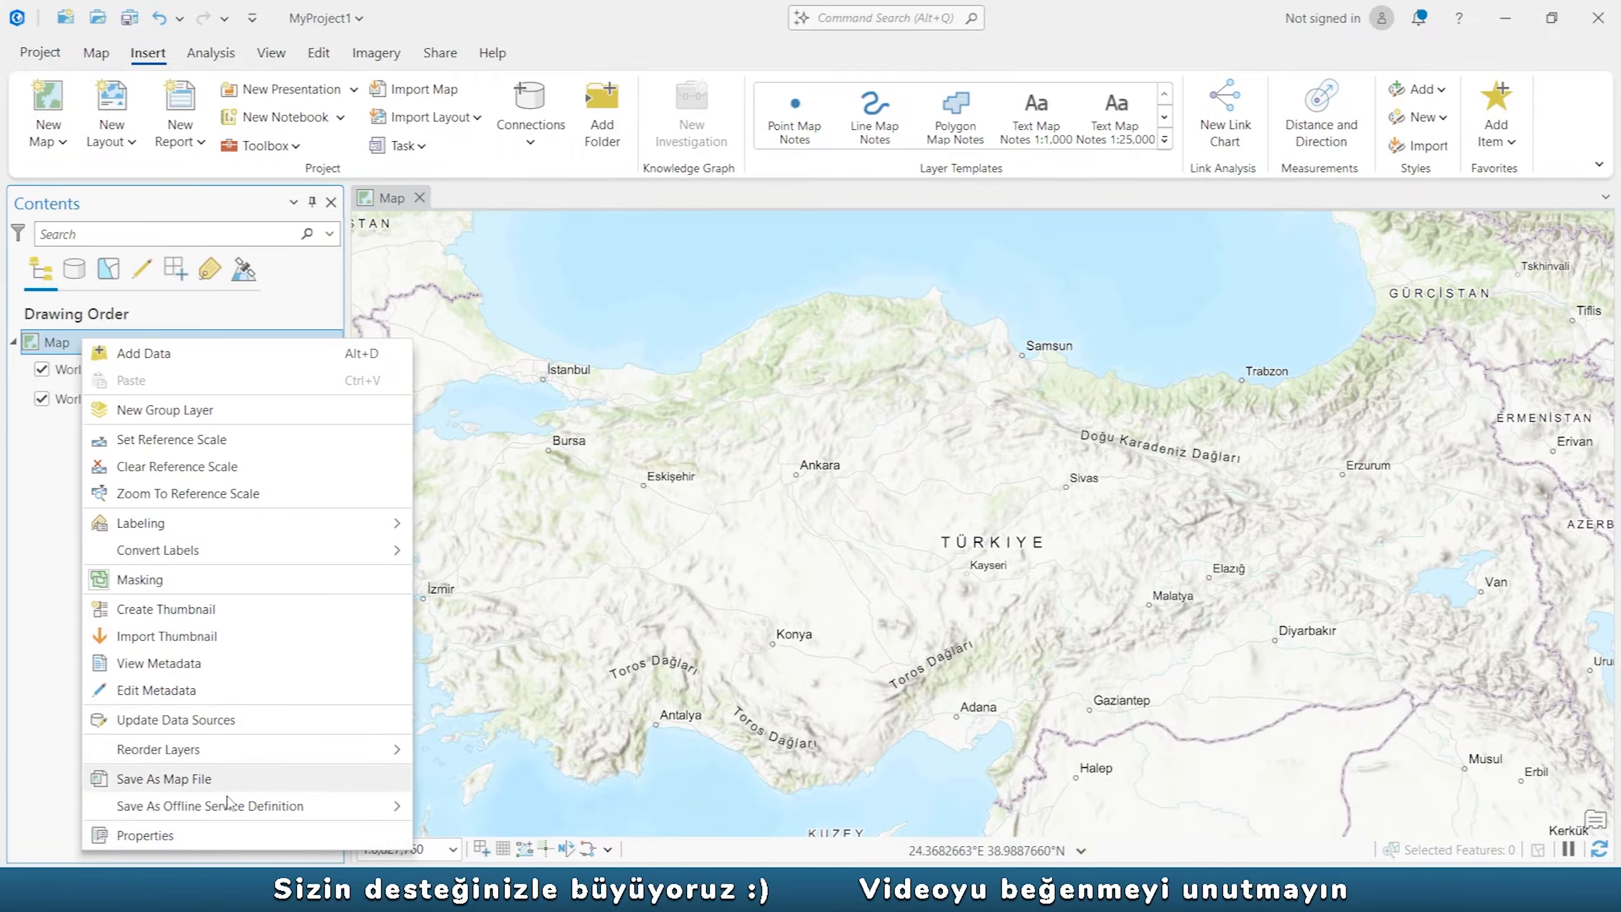
click(230, 836)
drag(836, 190, 248, 109)
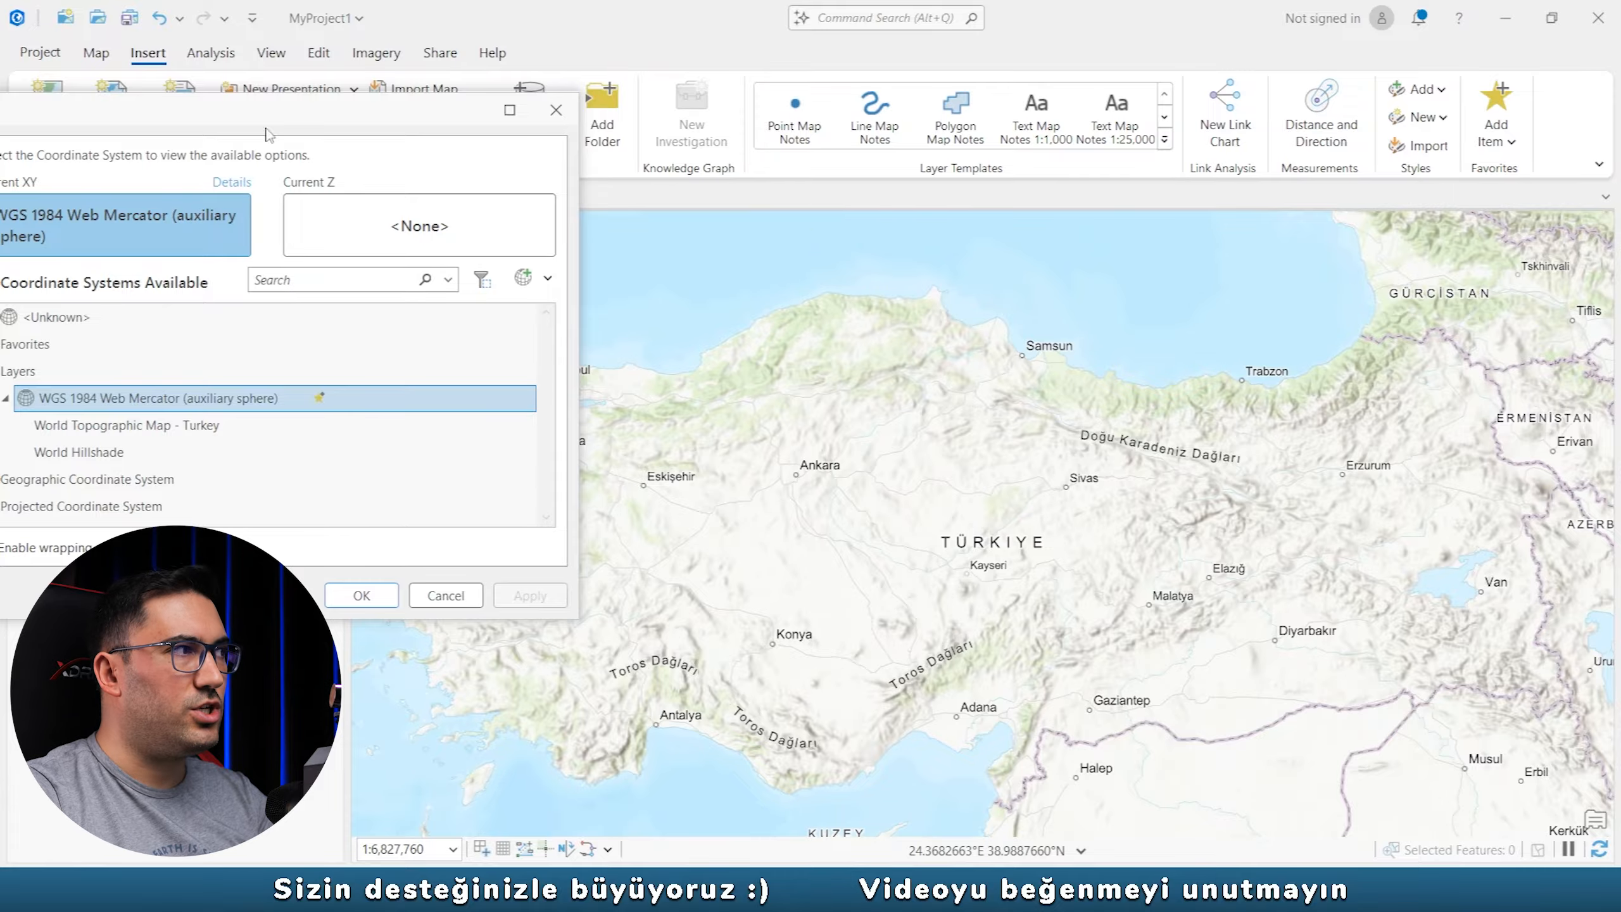
drag(291, 111, 1032, 99)
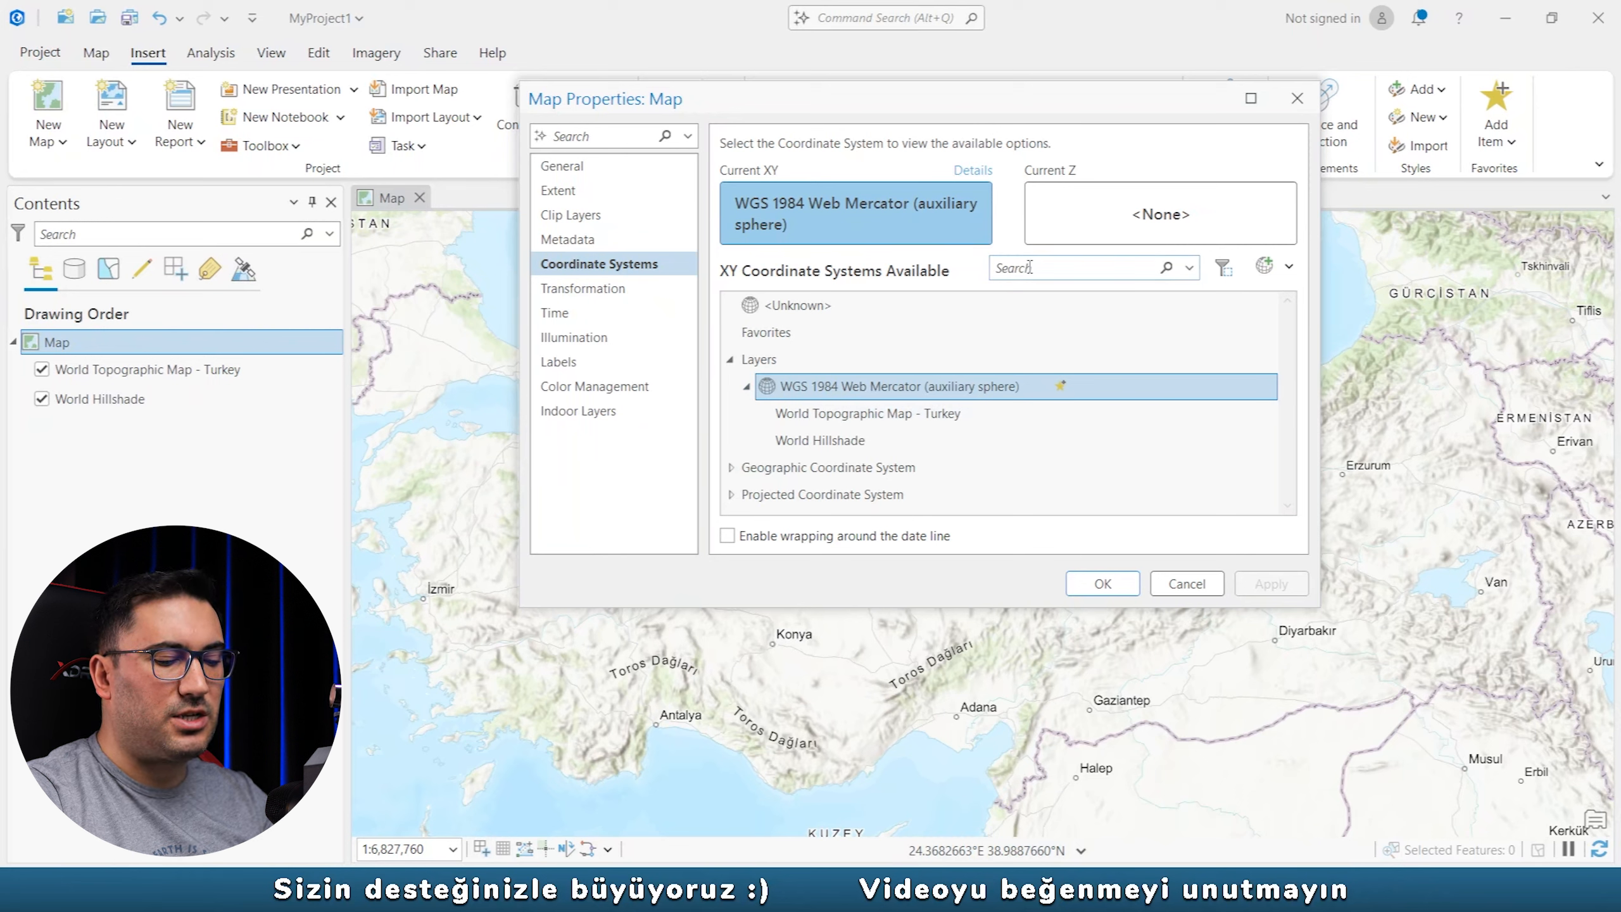
Try to find the map's coordinate system by searching for 2346.
text(234)
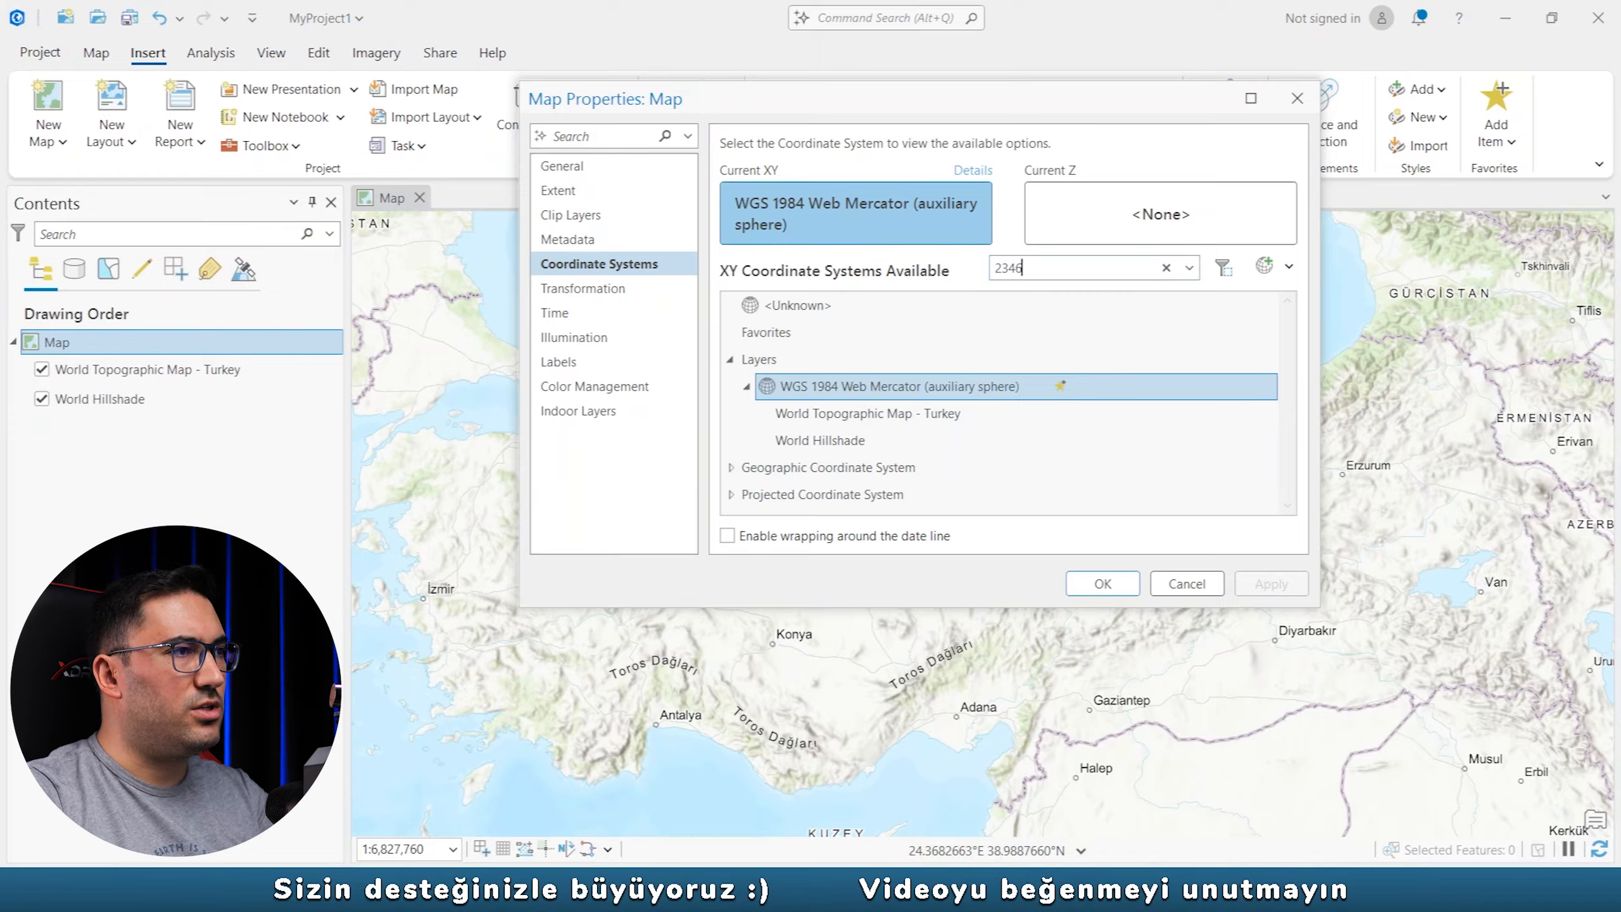
text(6)
key(Return)
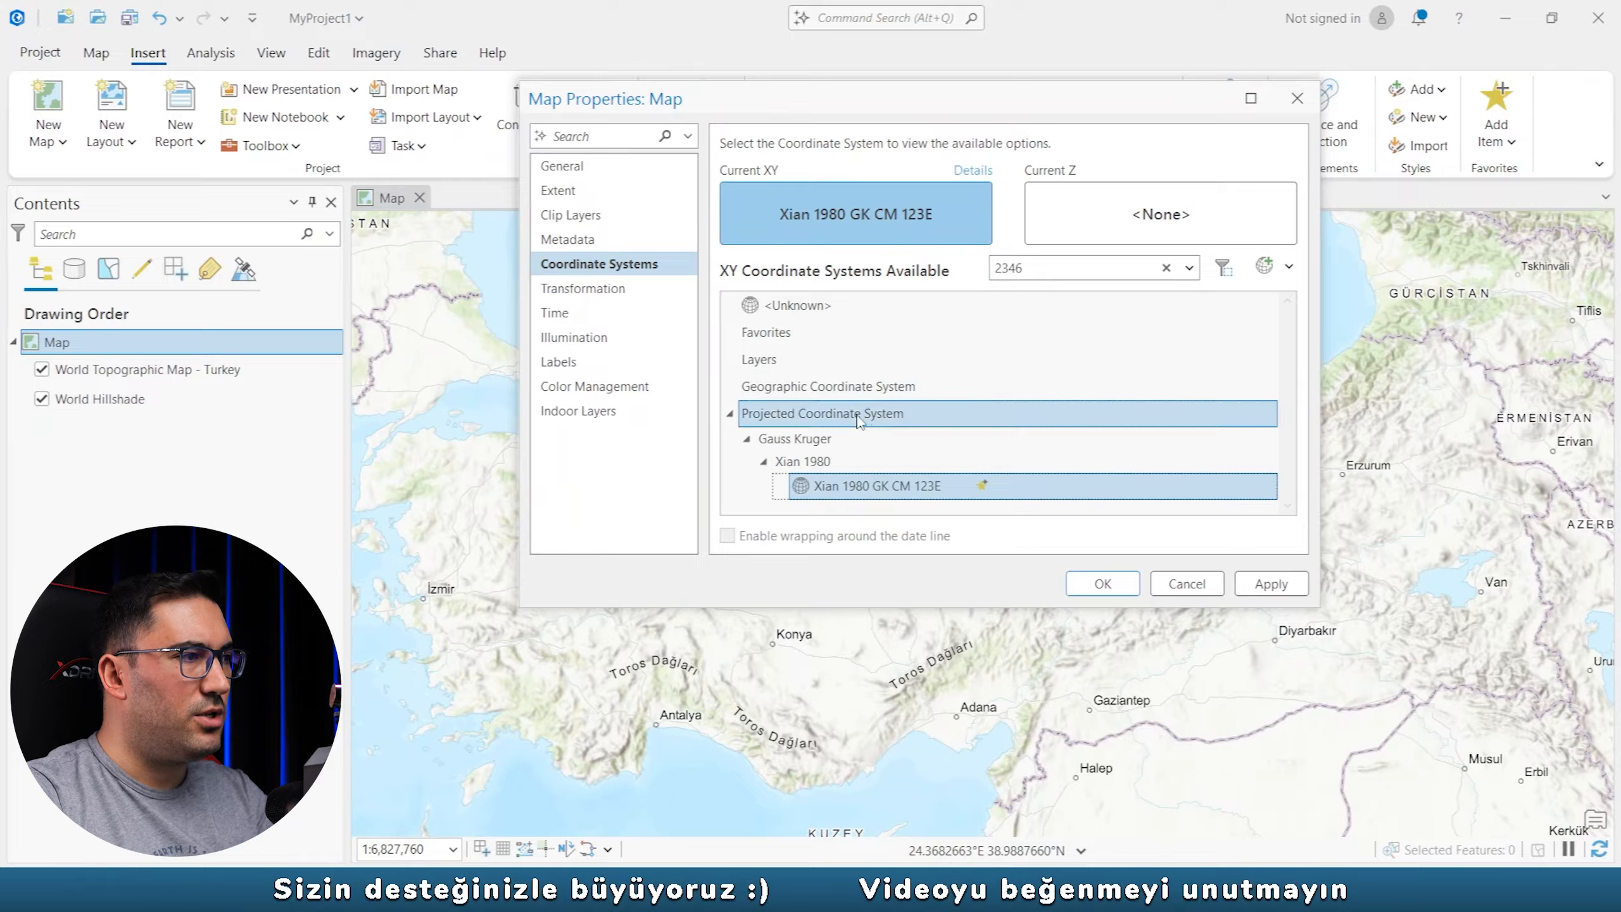
Search for wgs 1984 and set the map's coordinate system to WGS 1984 from the World geographic coordinate systems.
drag(1023, 268, 999, 270)
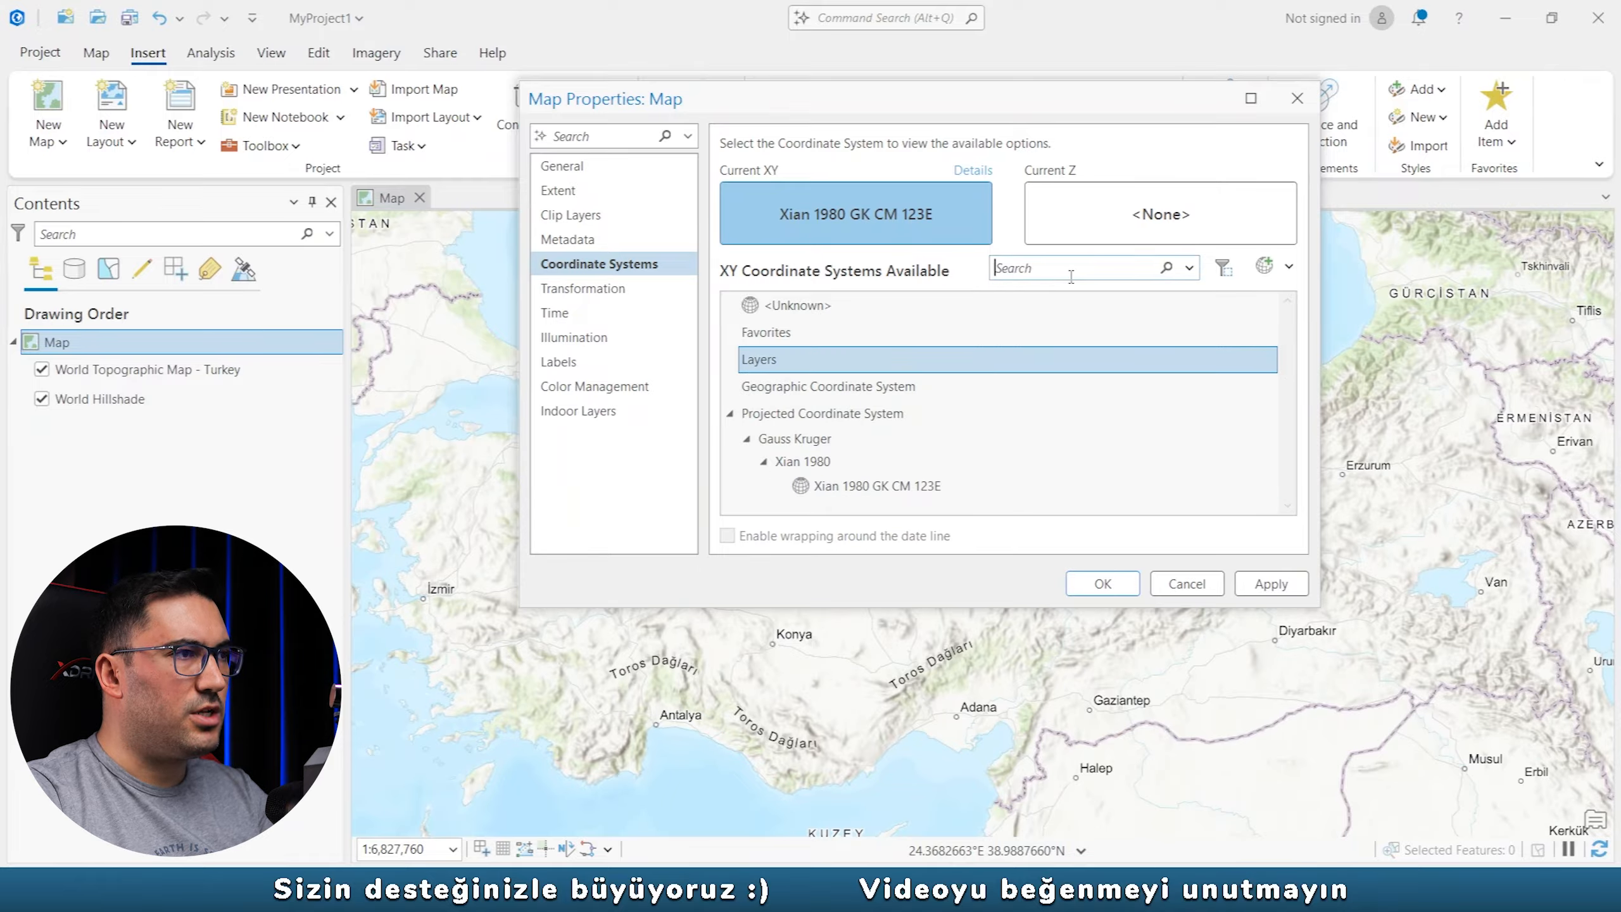
click(784, 391)
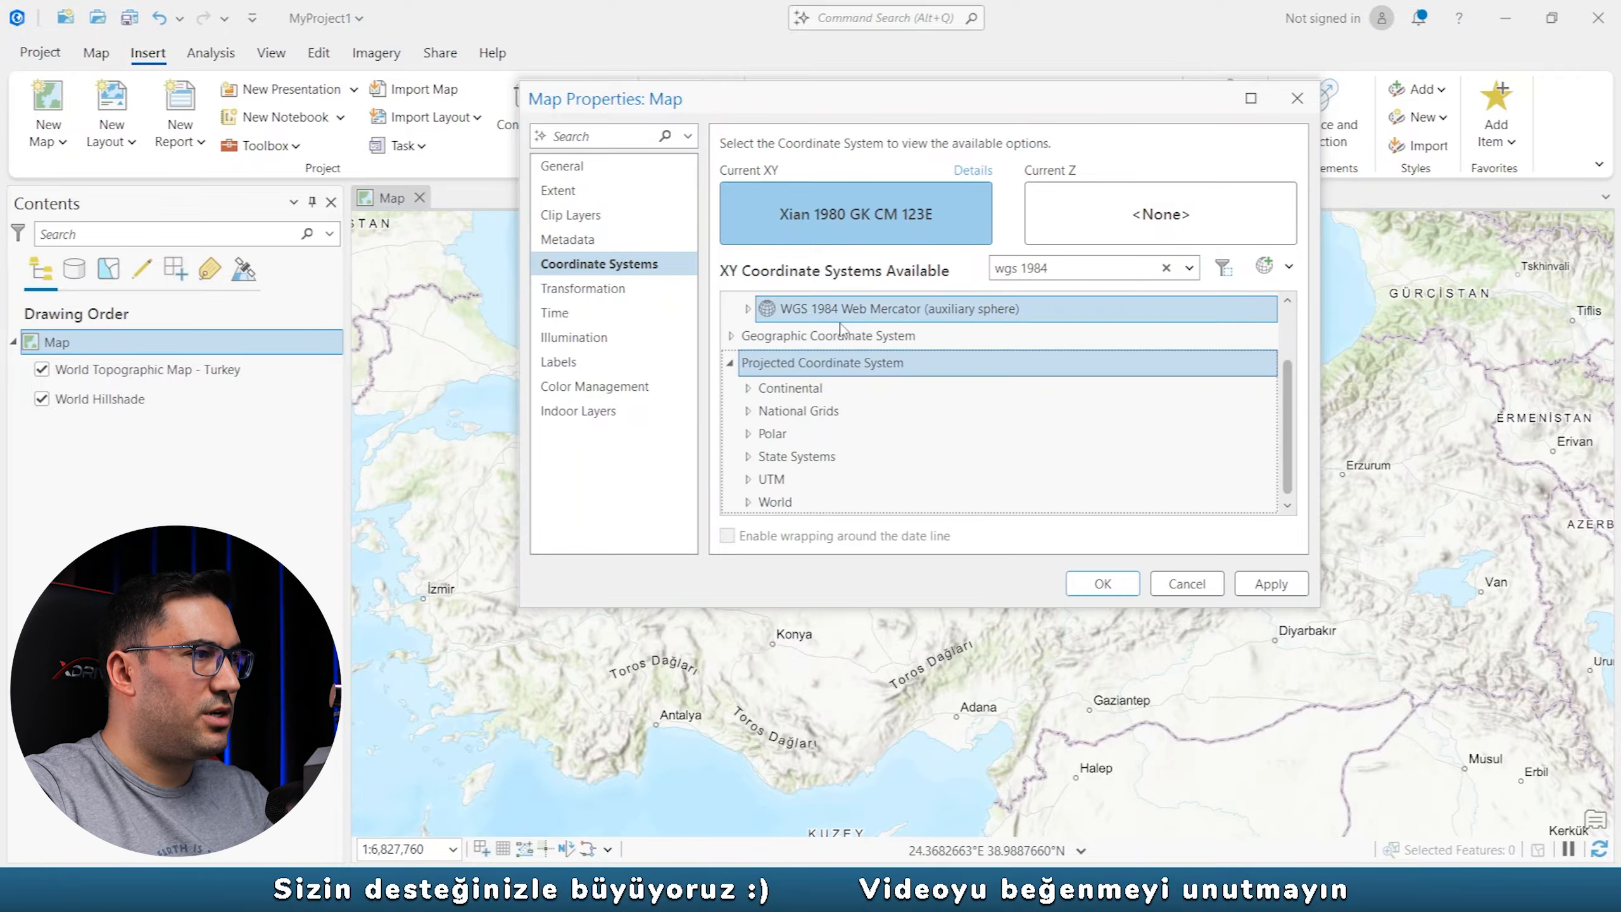
double_click(803, 335)
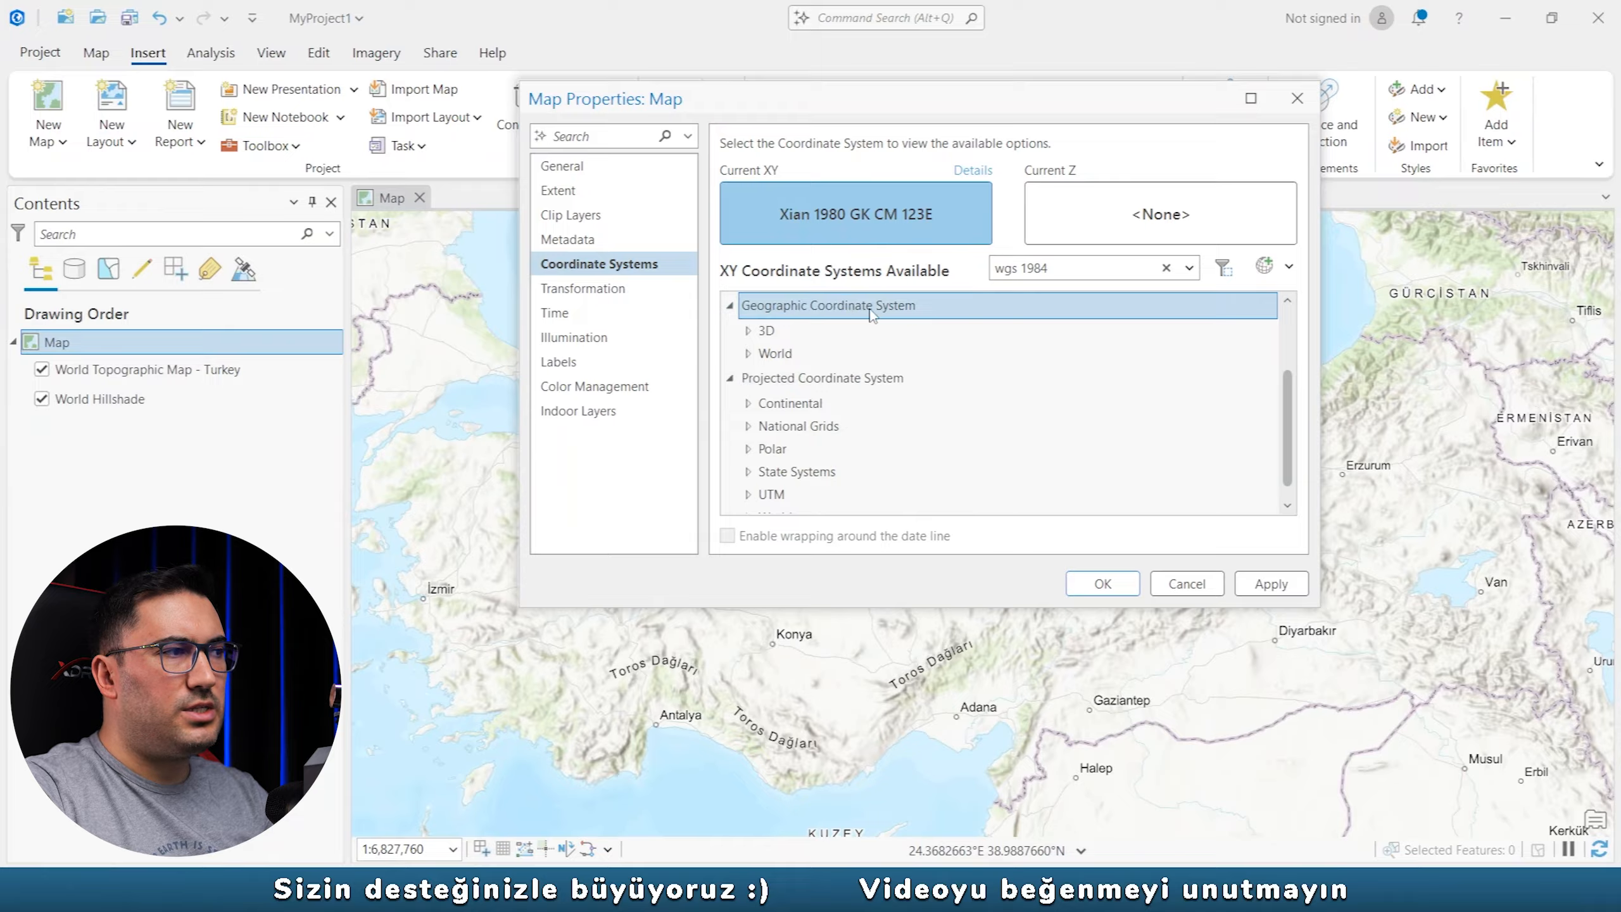
click(748, 354)
click(836, 330)
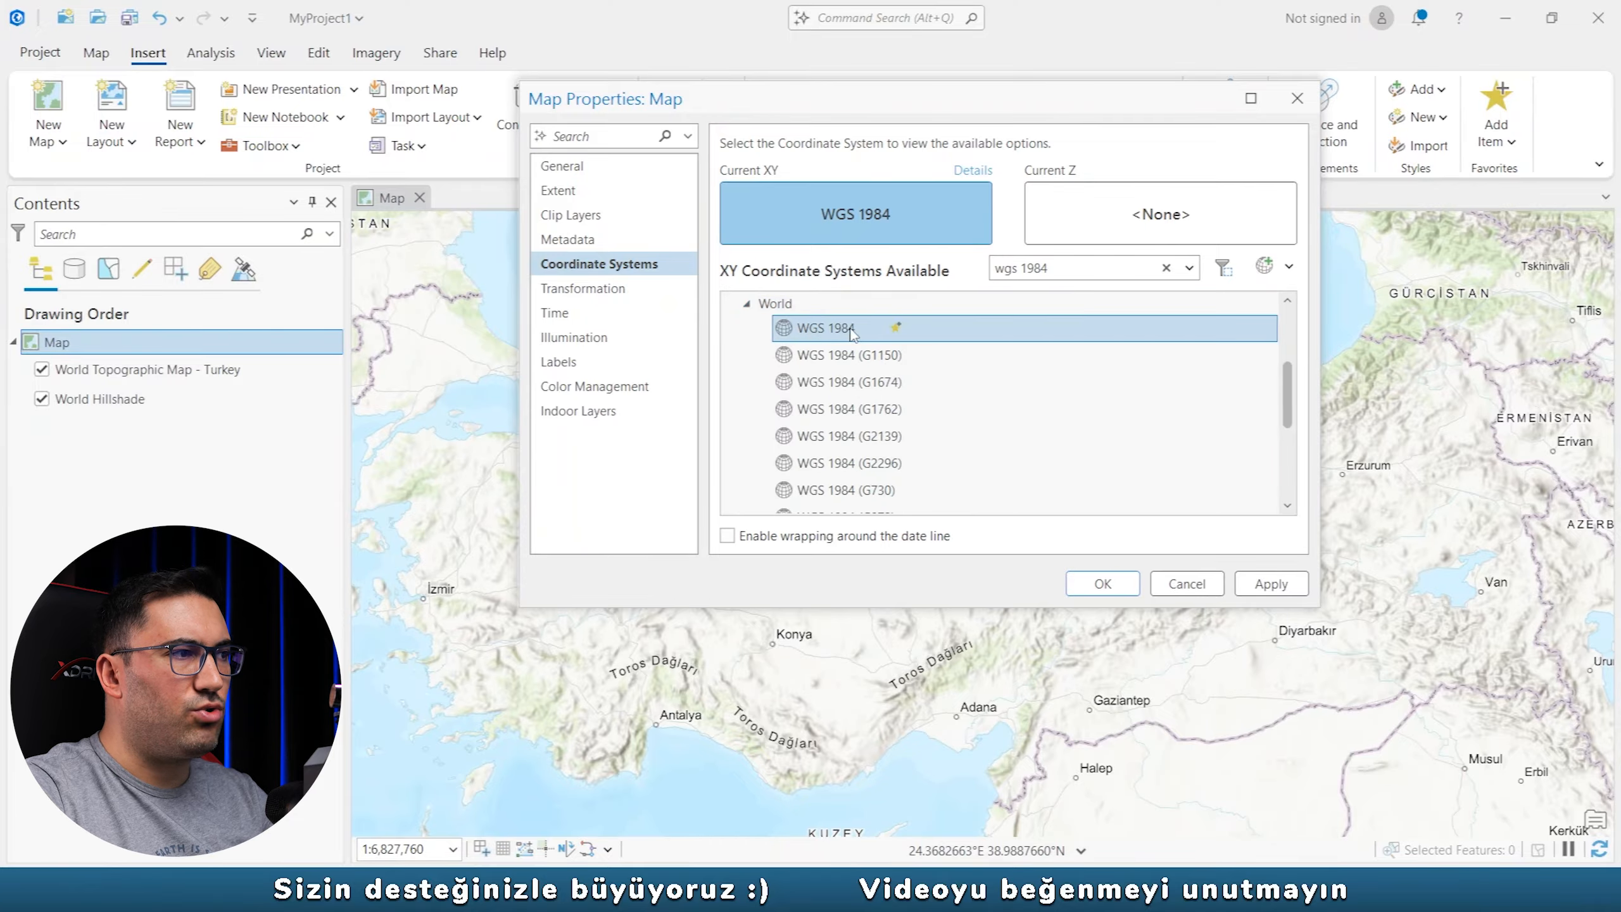
scroll(948, 485, down, 2)
scroll(919, 460, up, 4)
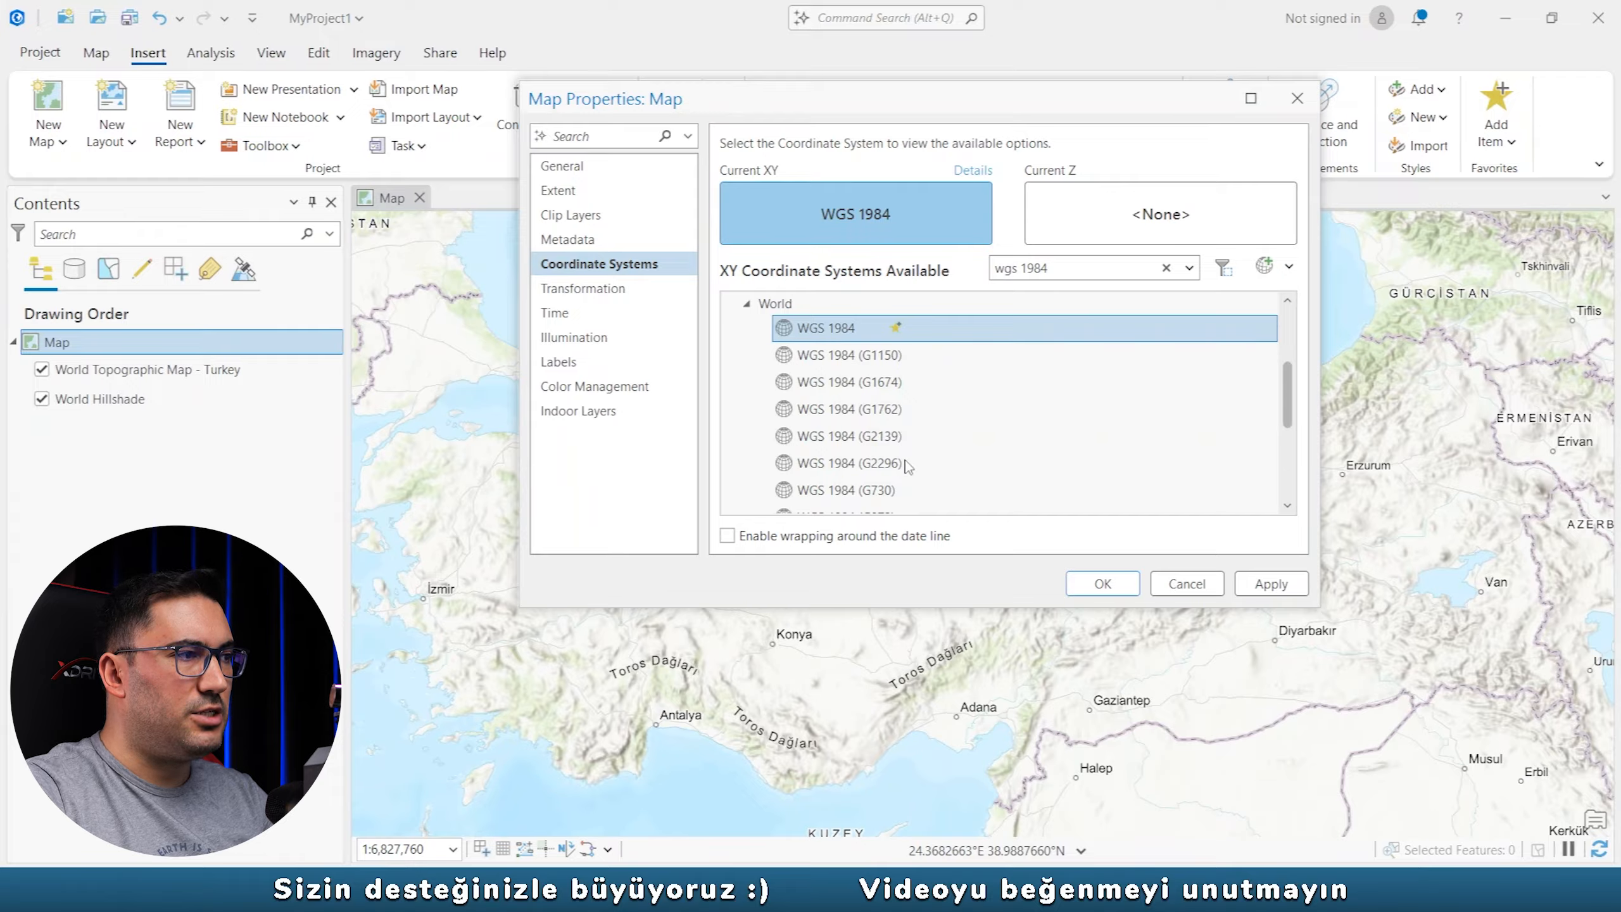
scroll(887, 383, down, 2)
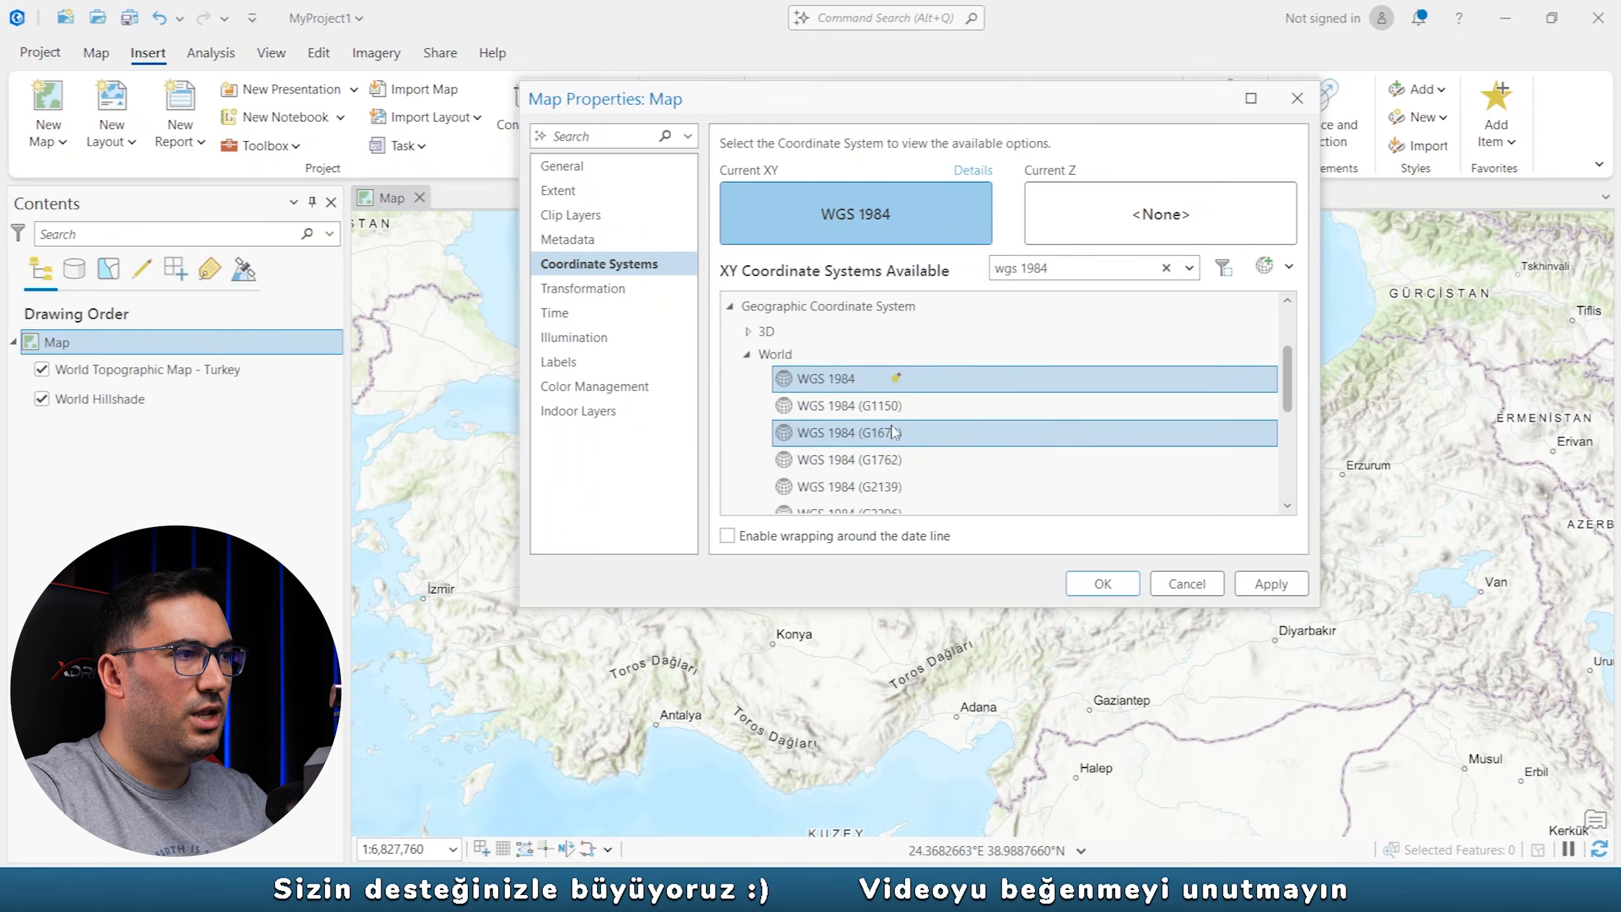
click(1271, 584)
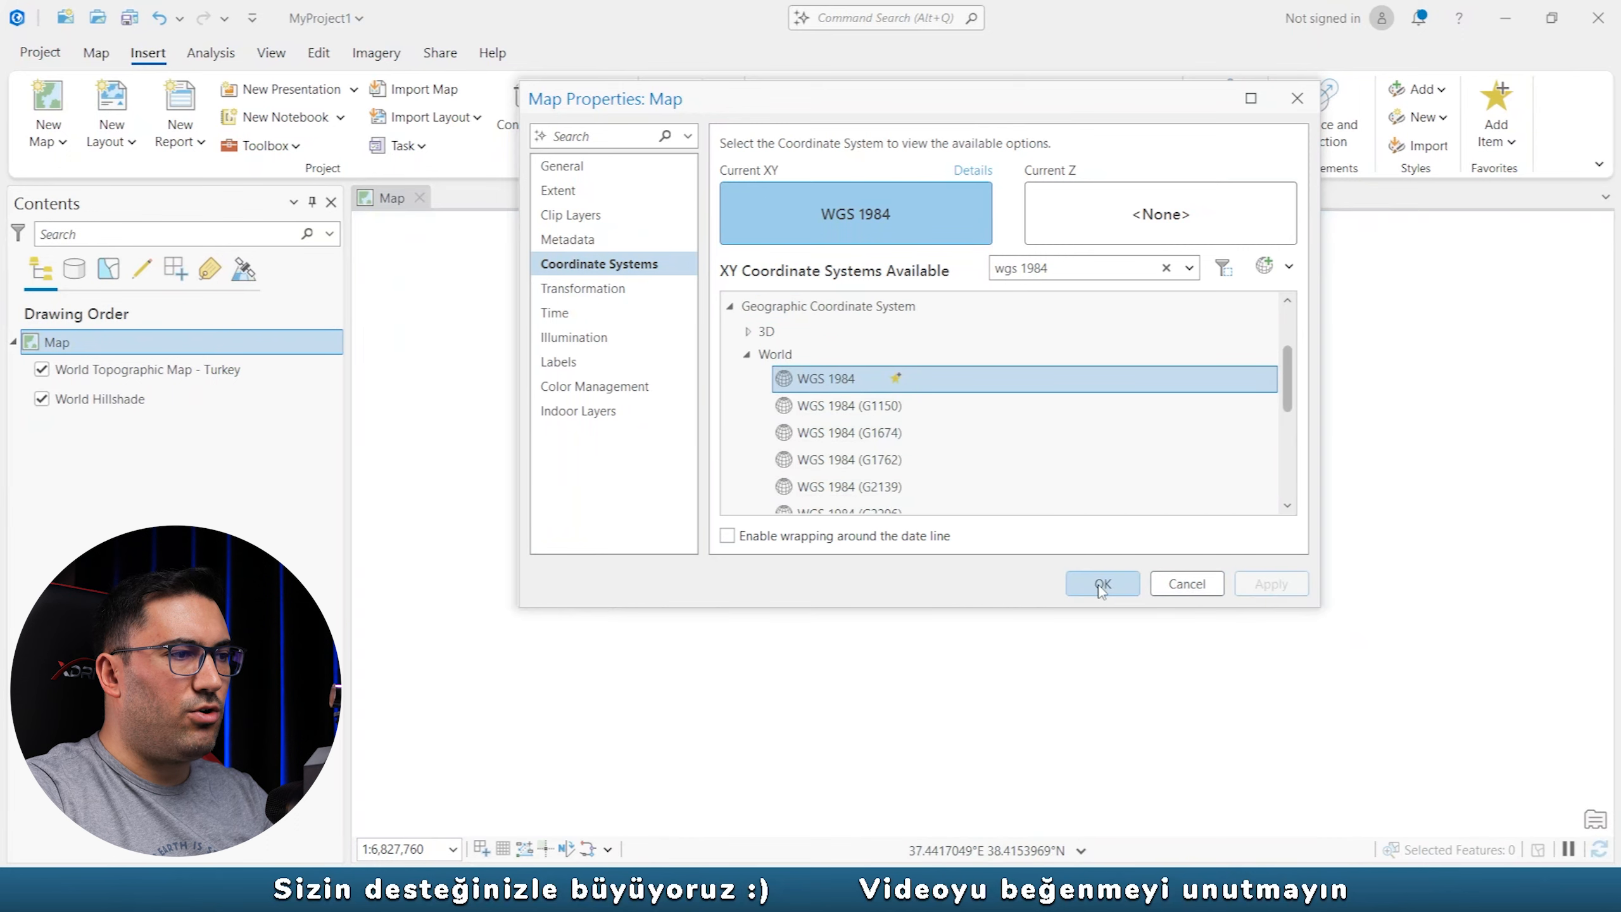
click(1103, 584)
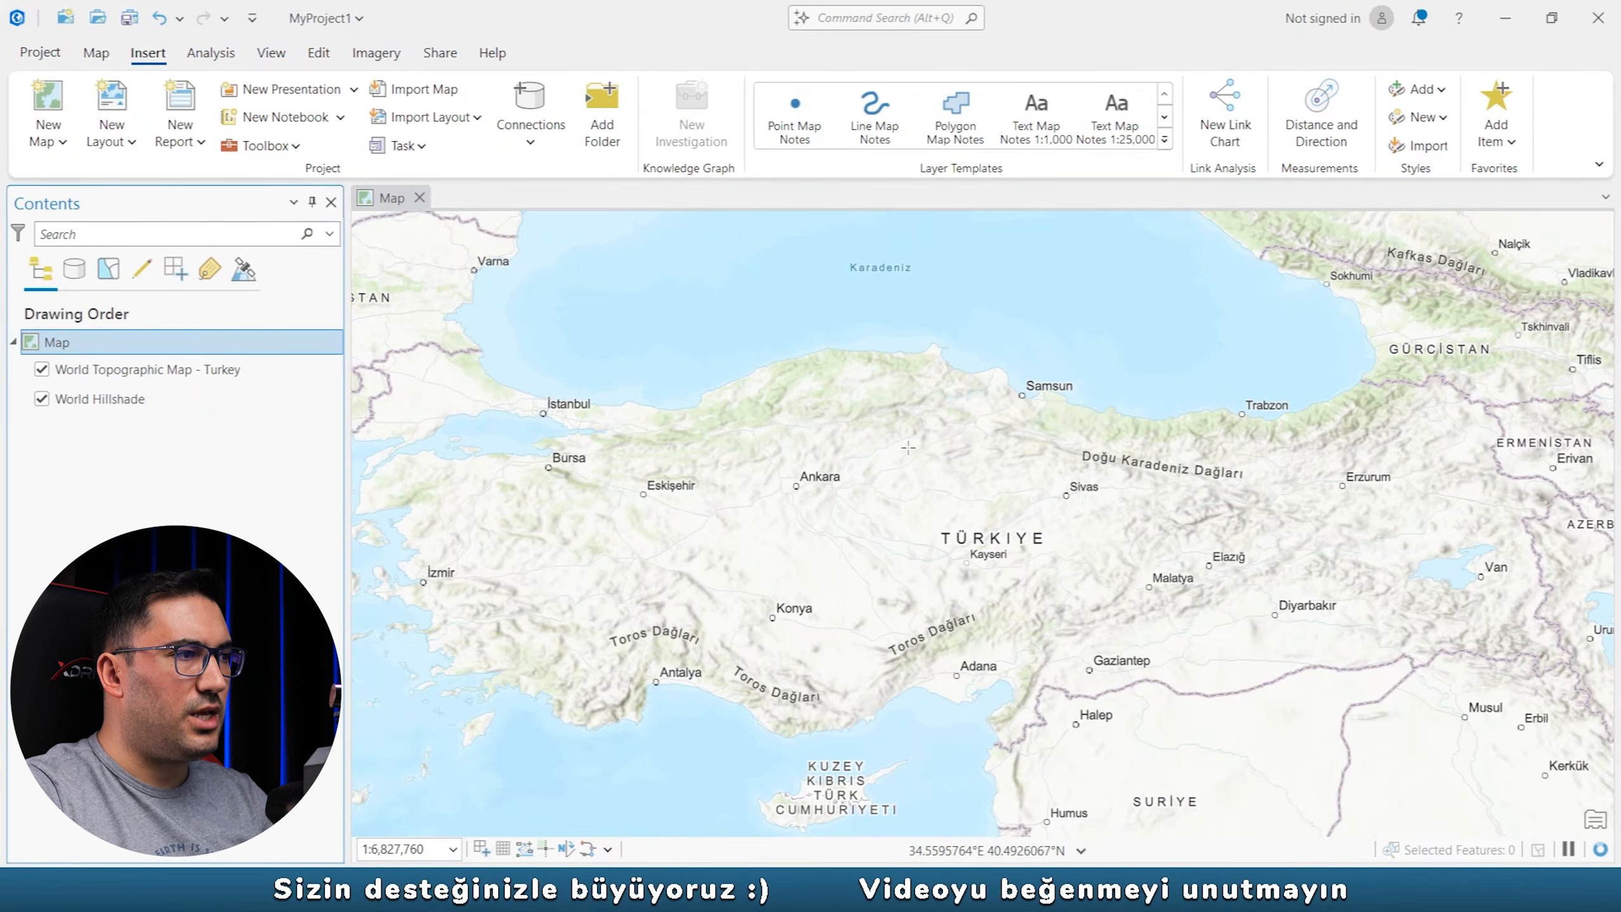
Add turkiyenin-ovalari-haritasi.png from the Koordinatlandirma folder to the map, building its pyramids and calculating its statistics.
drag(910, 452, 950, 437)
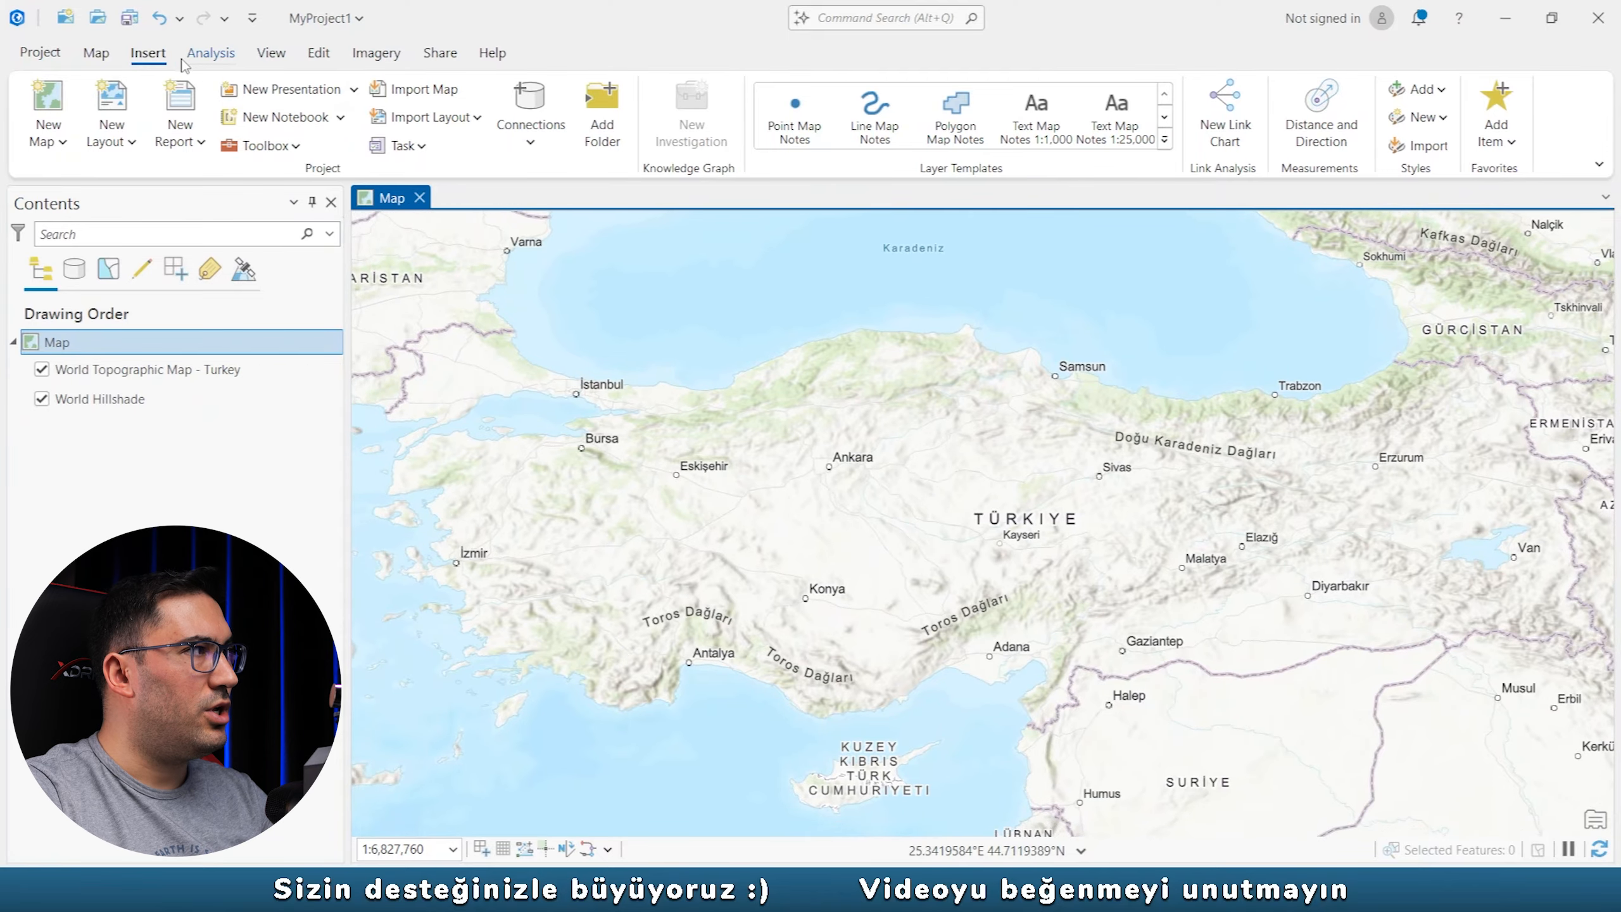
click(91, 55)
click(542, 141)
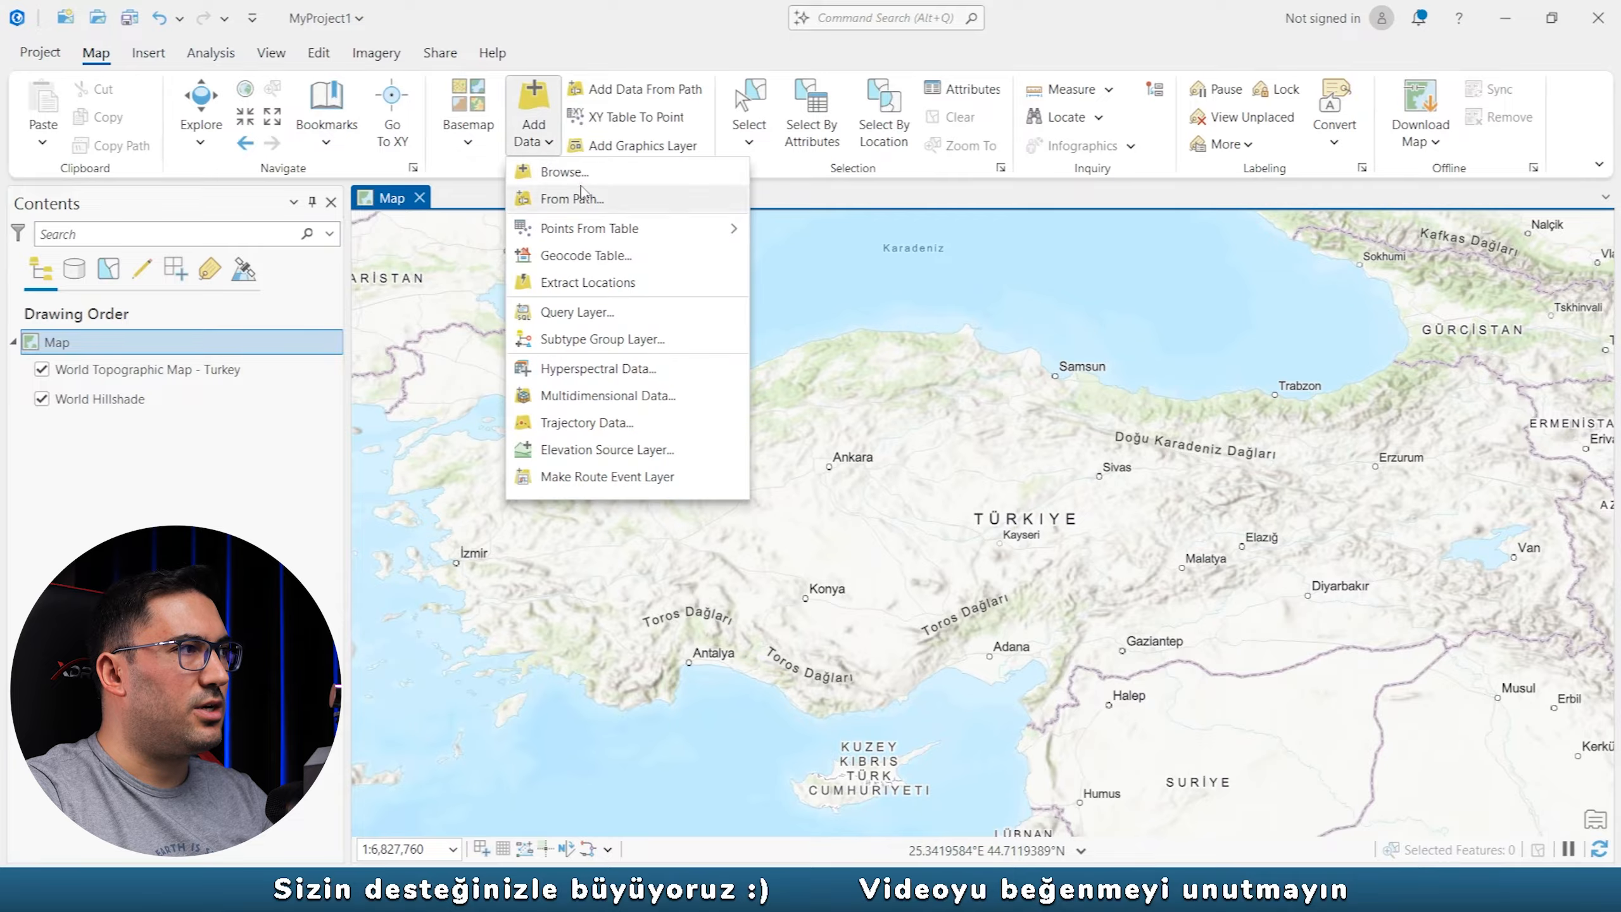
click(614, 180)
click(838, 397)
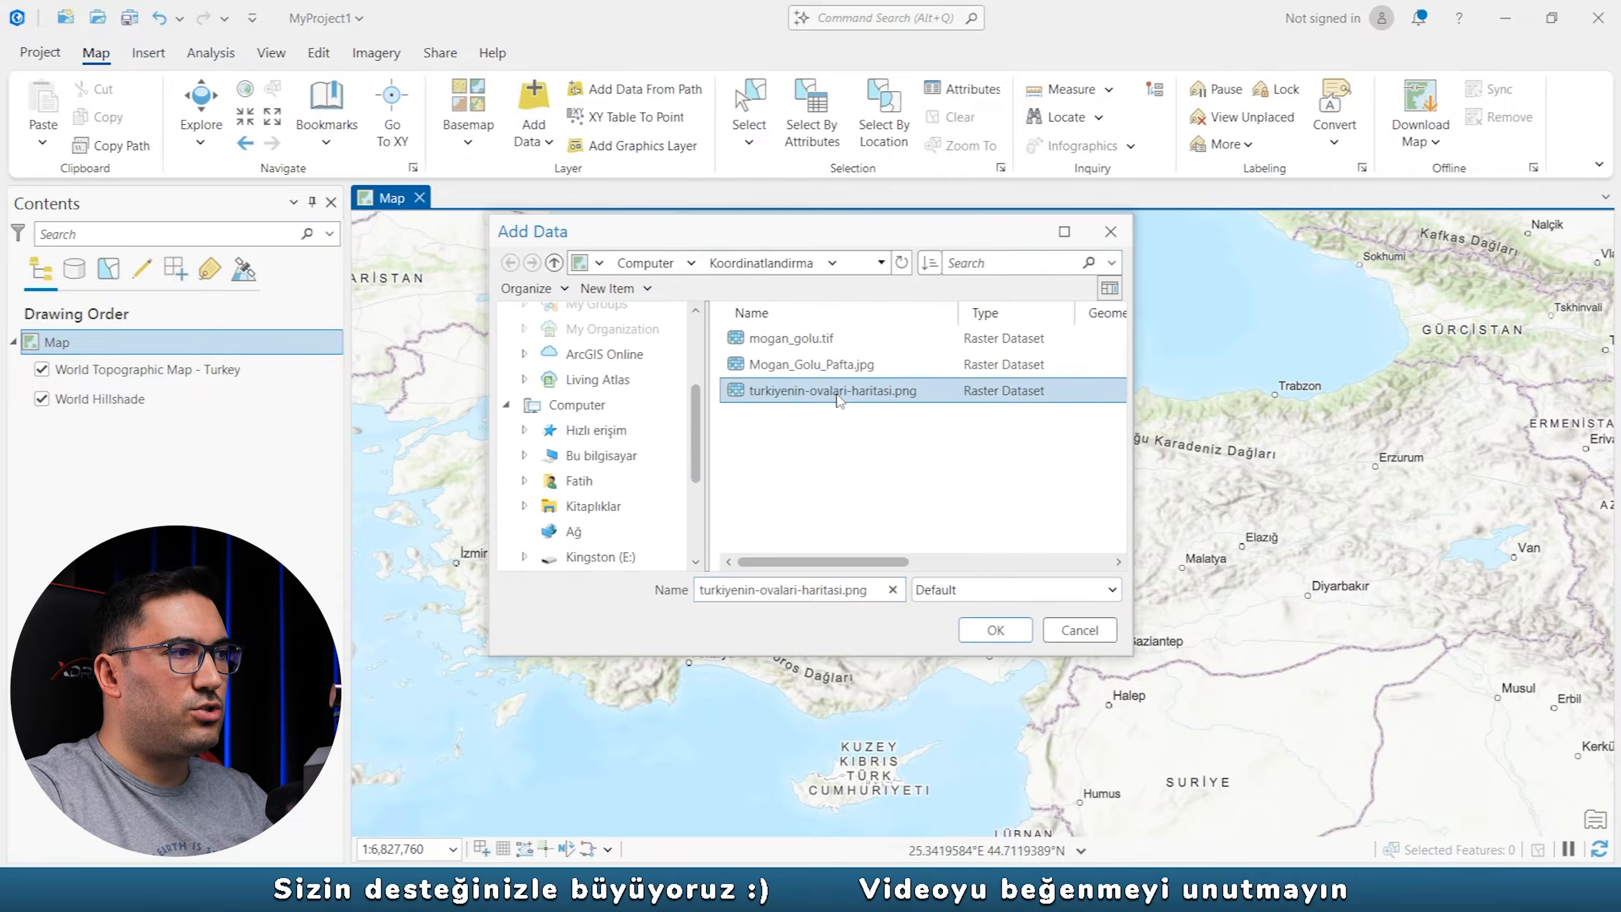
click(995, 629)
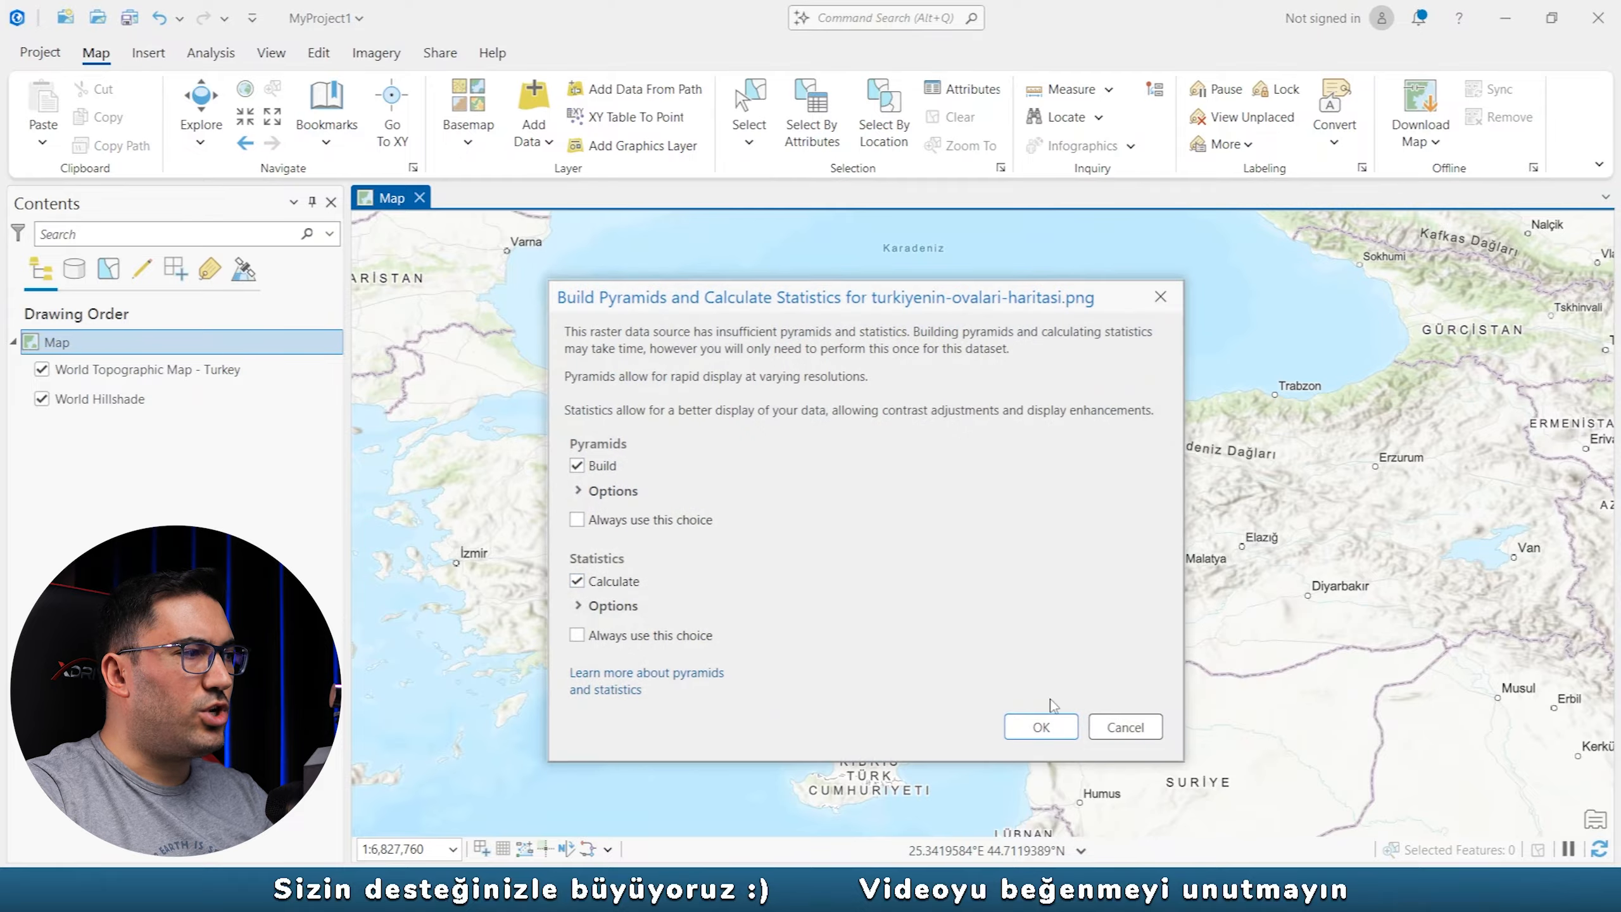
click(1042, 727)
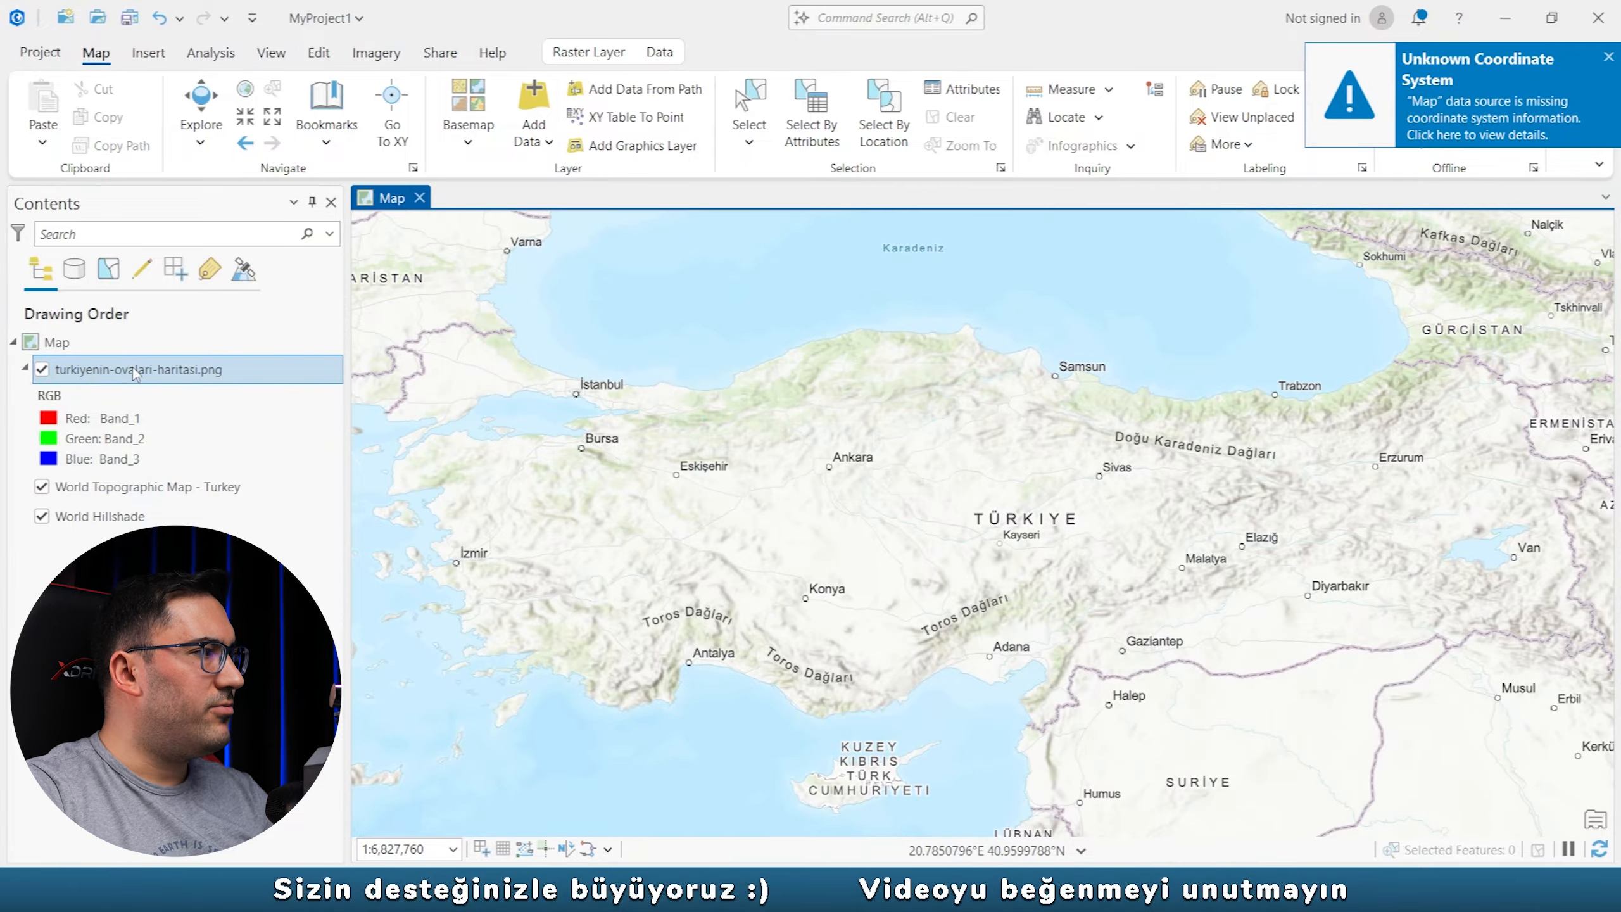
Compare the extents of turkiyenin-ovalari-haritasi.png and World Topographic Map - Turkey by zooming to each layer.
right_click(164, 376)
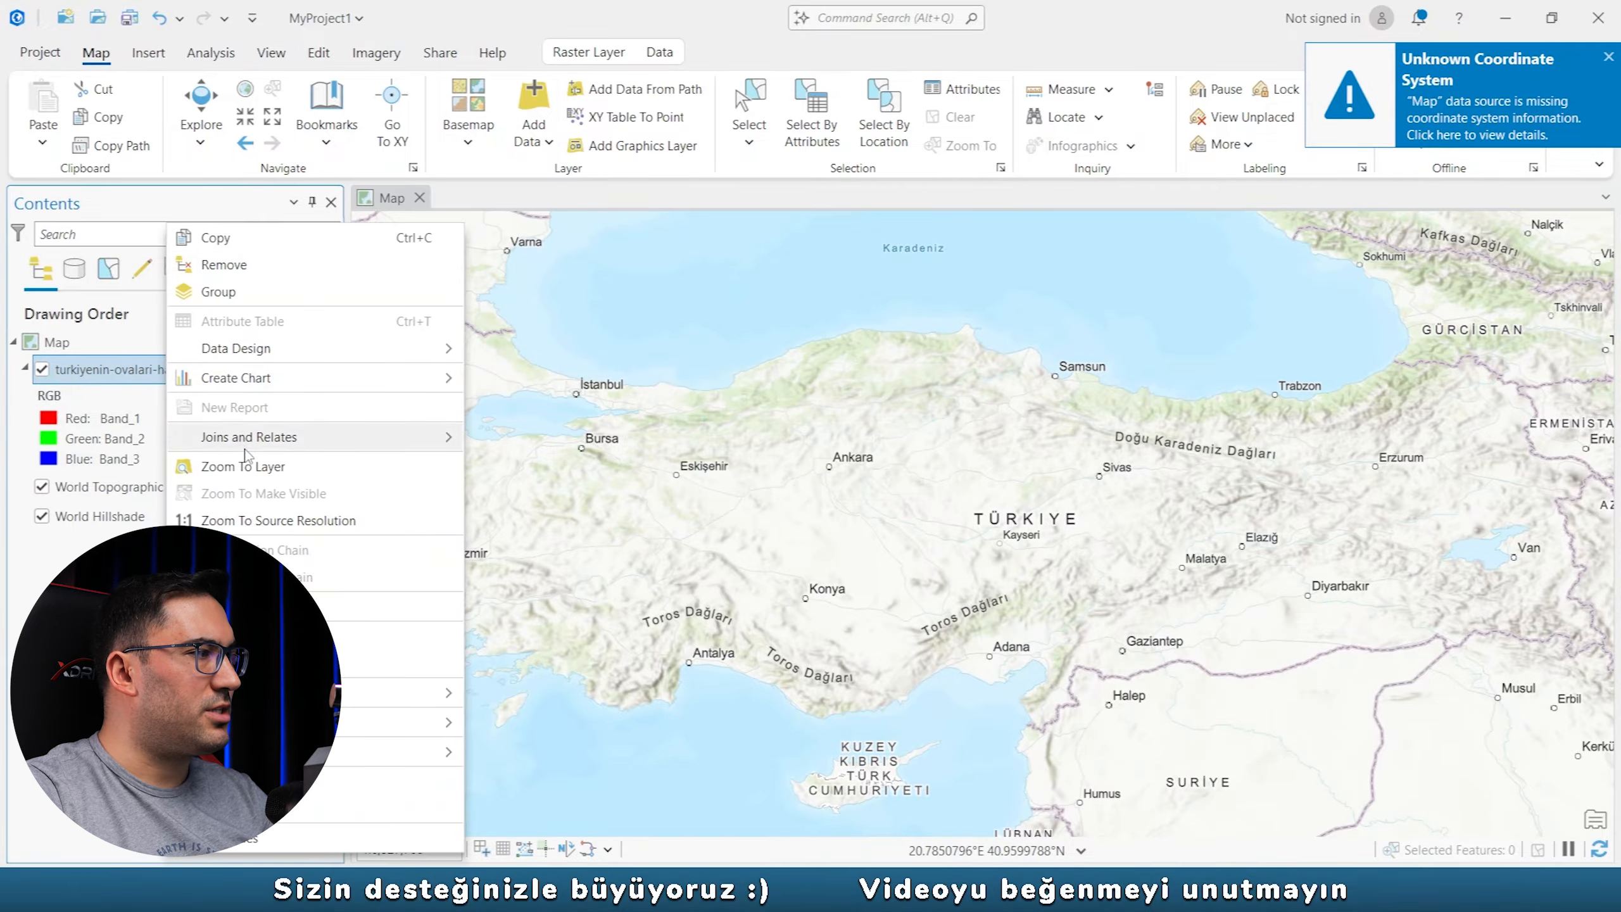
click(245, 467)
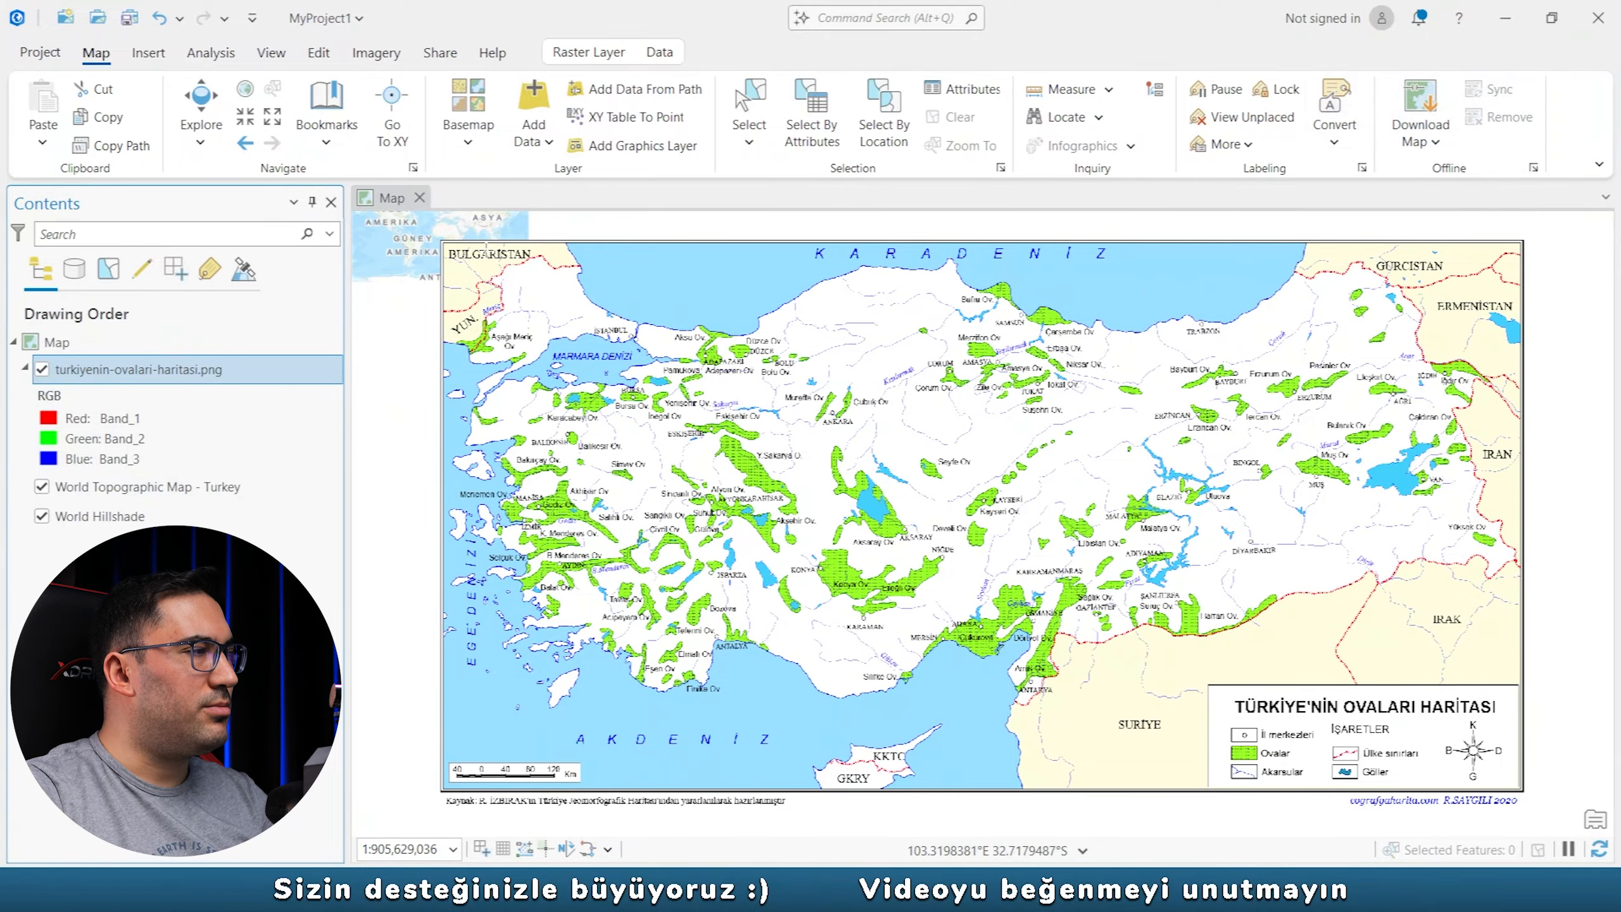
right_click(133, 487)
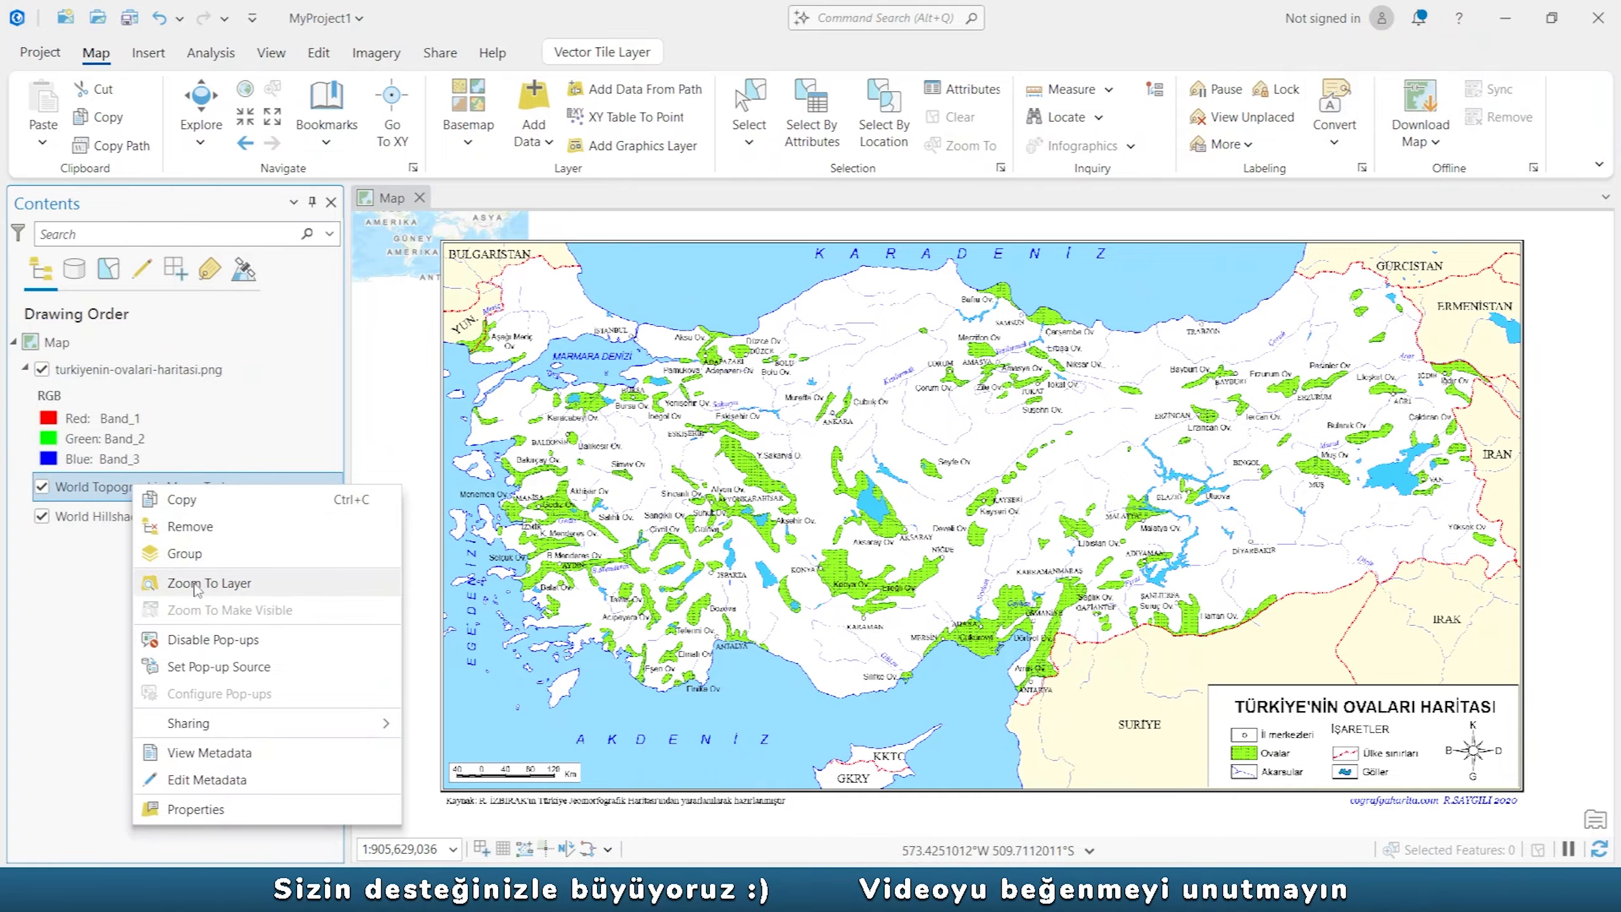
click(198, 585)
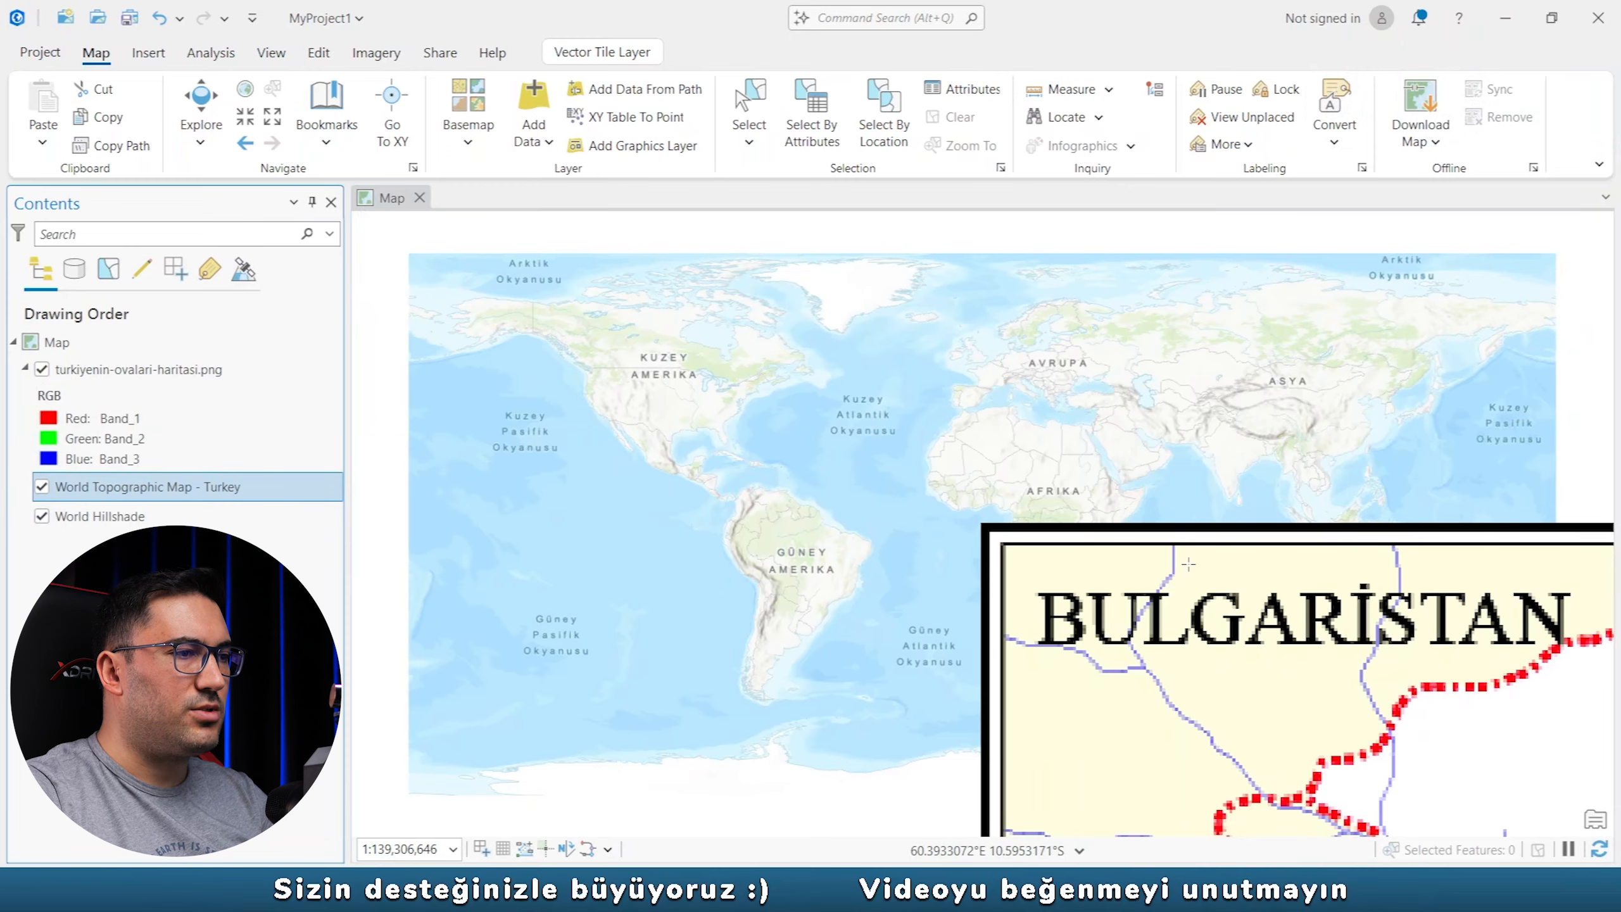
scroll(1462, 670, down, 2)
drag(1462, 671, 1143, 493)
scroll(1146, 494, down, 2)
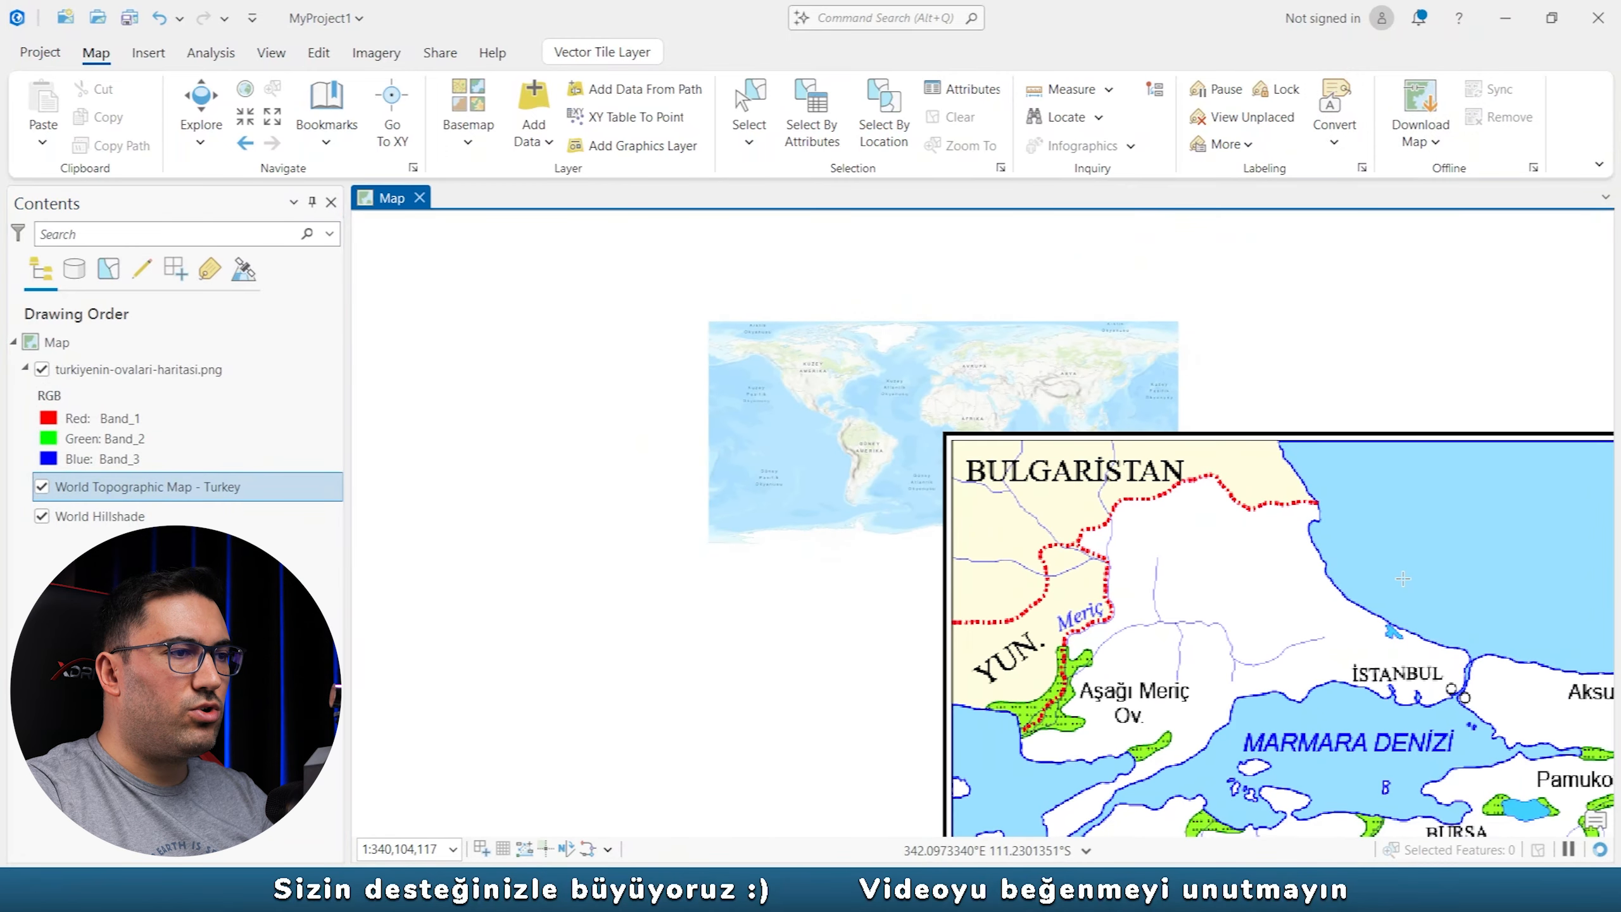
drag(1383, 595, 969, 474)
drag(609, 297, 921, 470)
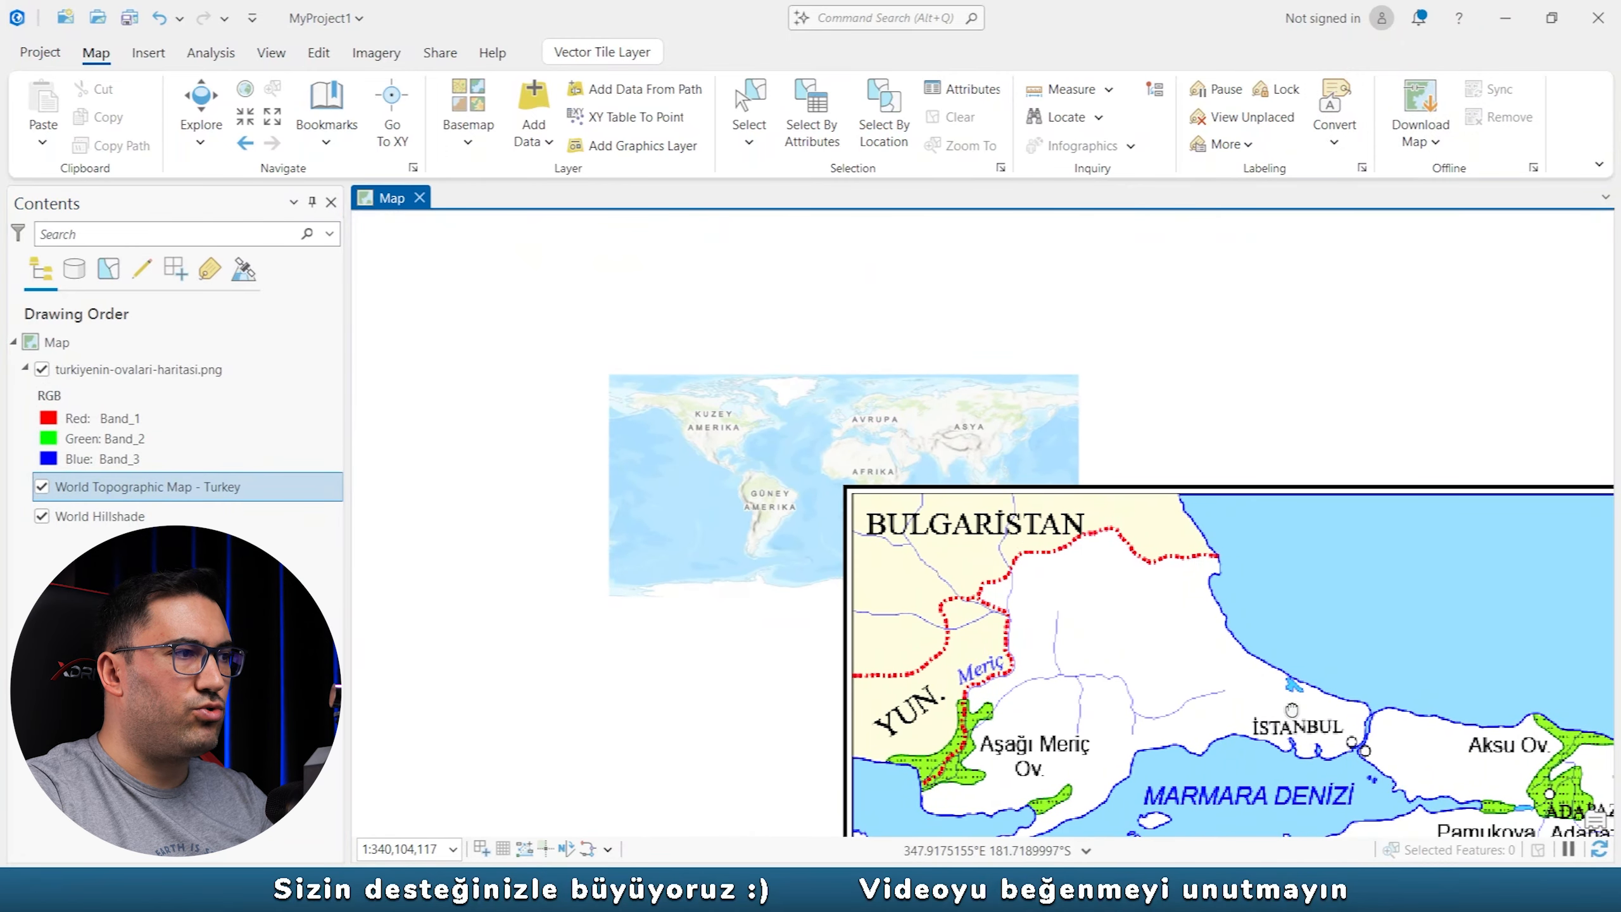
scroll(921, 469, up, 3)
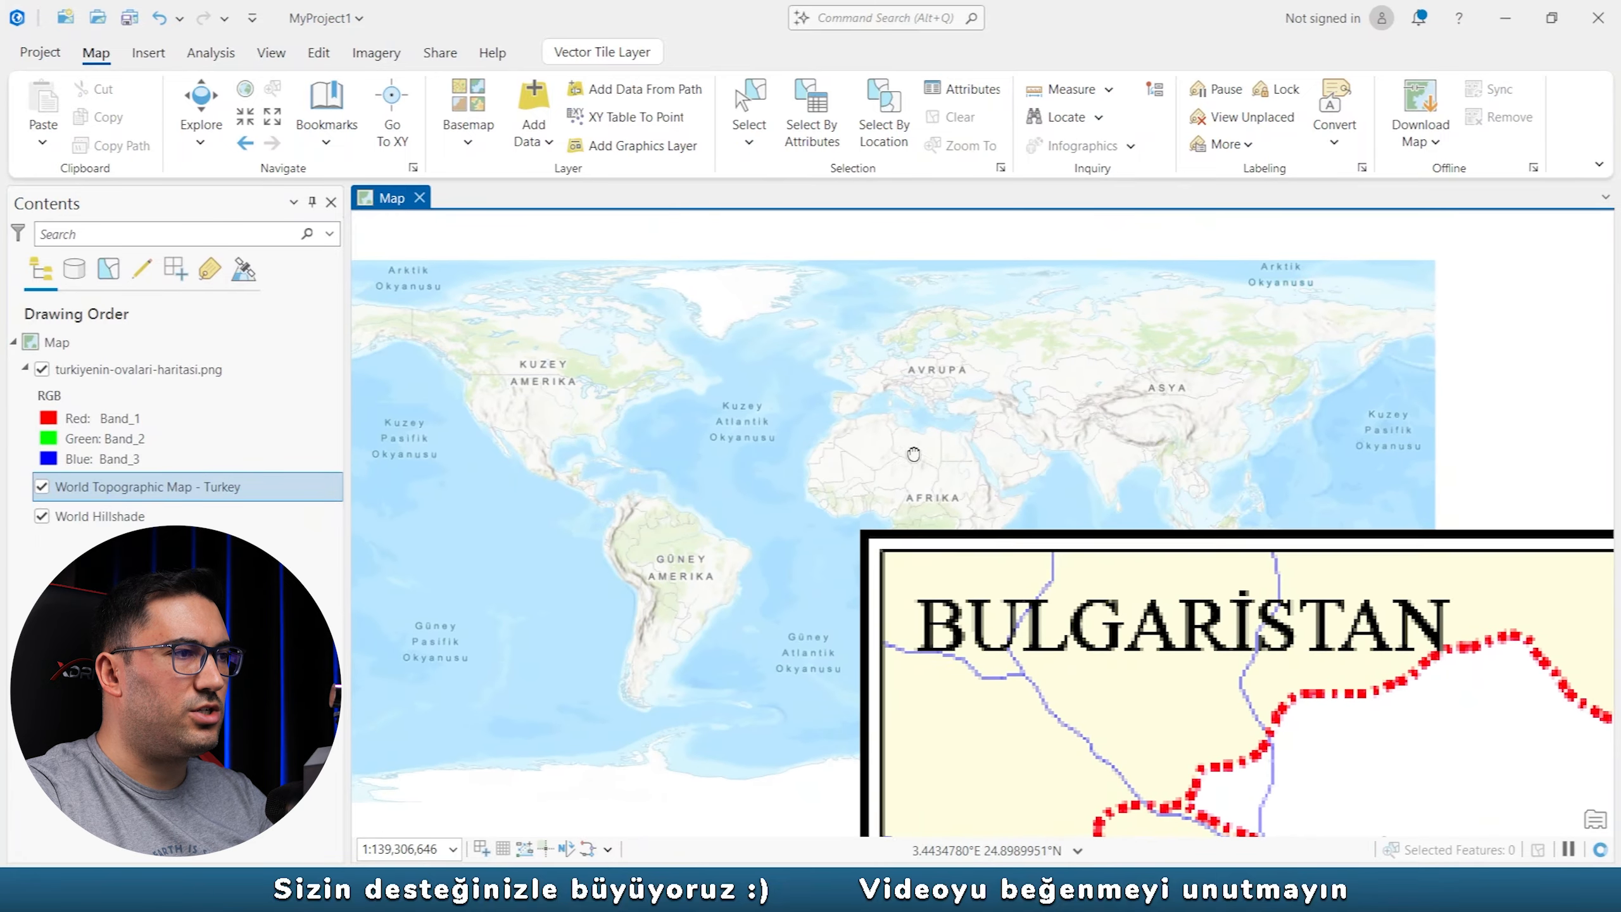
scroll(1008, 409, up, 2)
Start a georeferencing session for the turkiyenin-ovalari-haritasi.png raster layer.
click(376, 54)
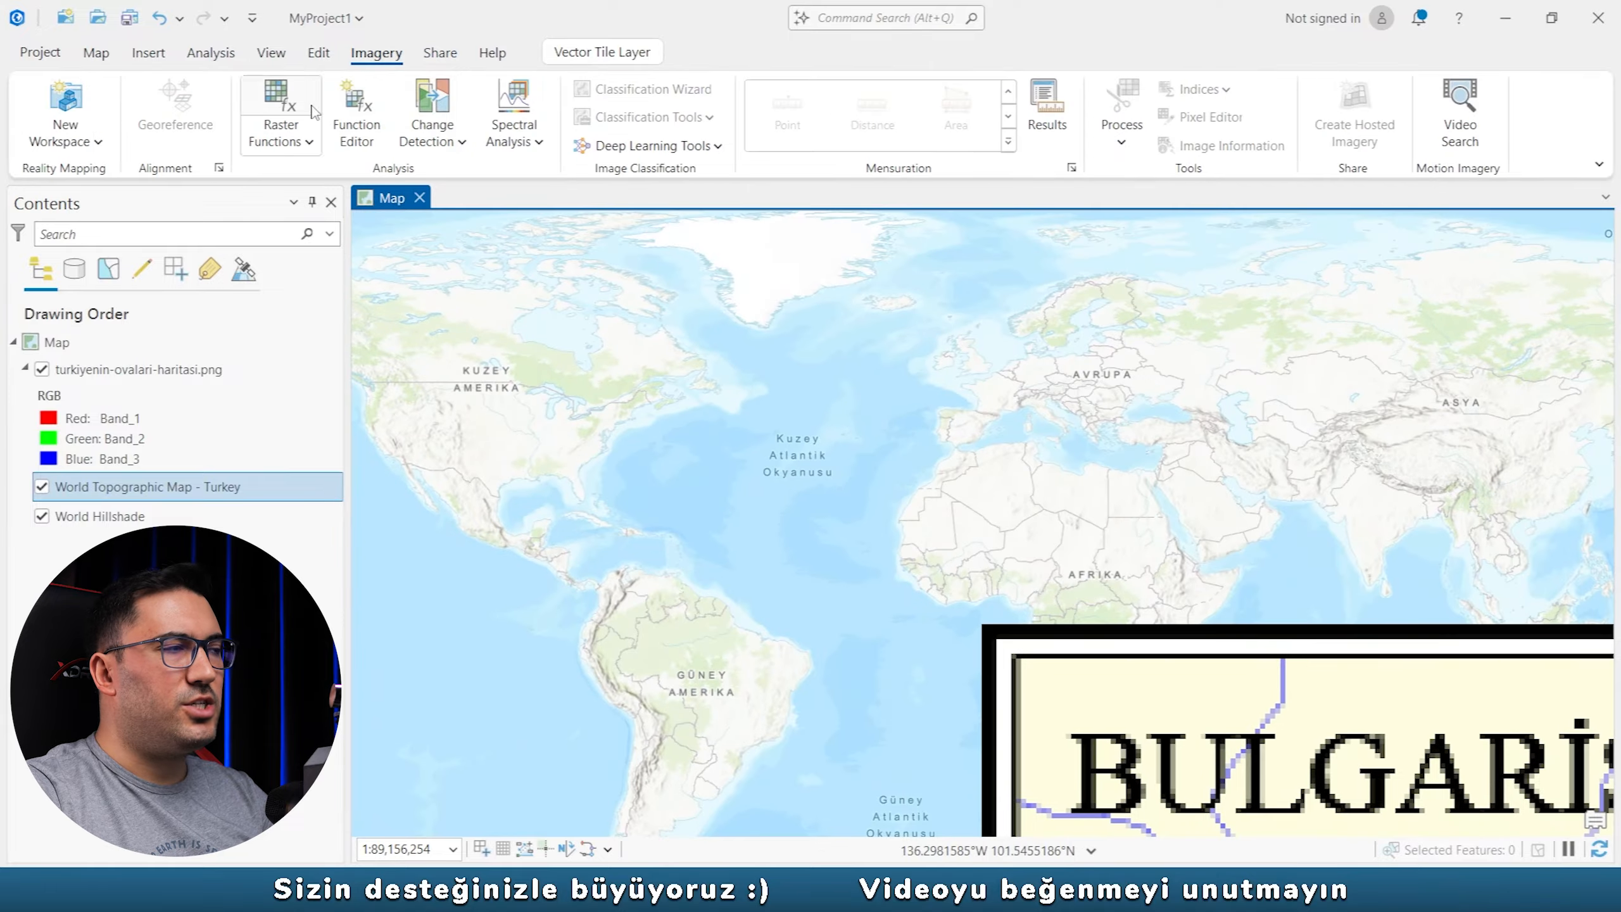
click(142, 372)
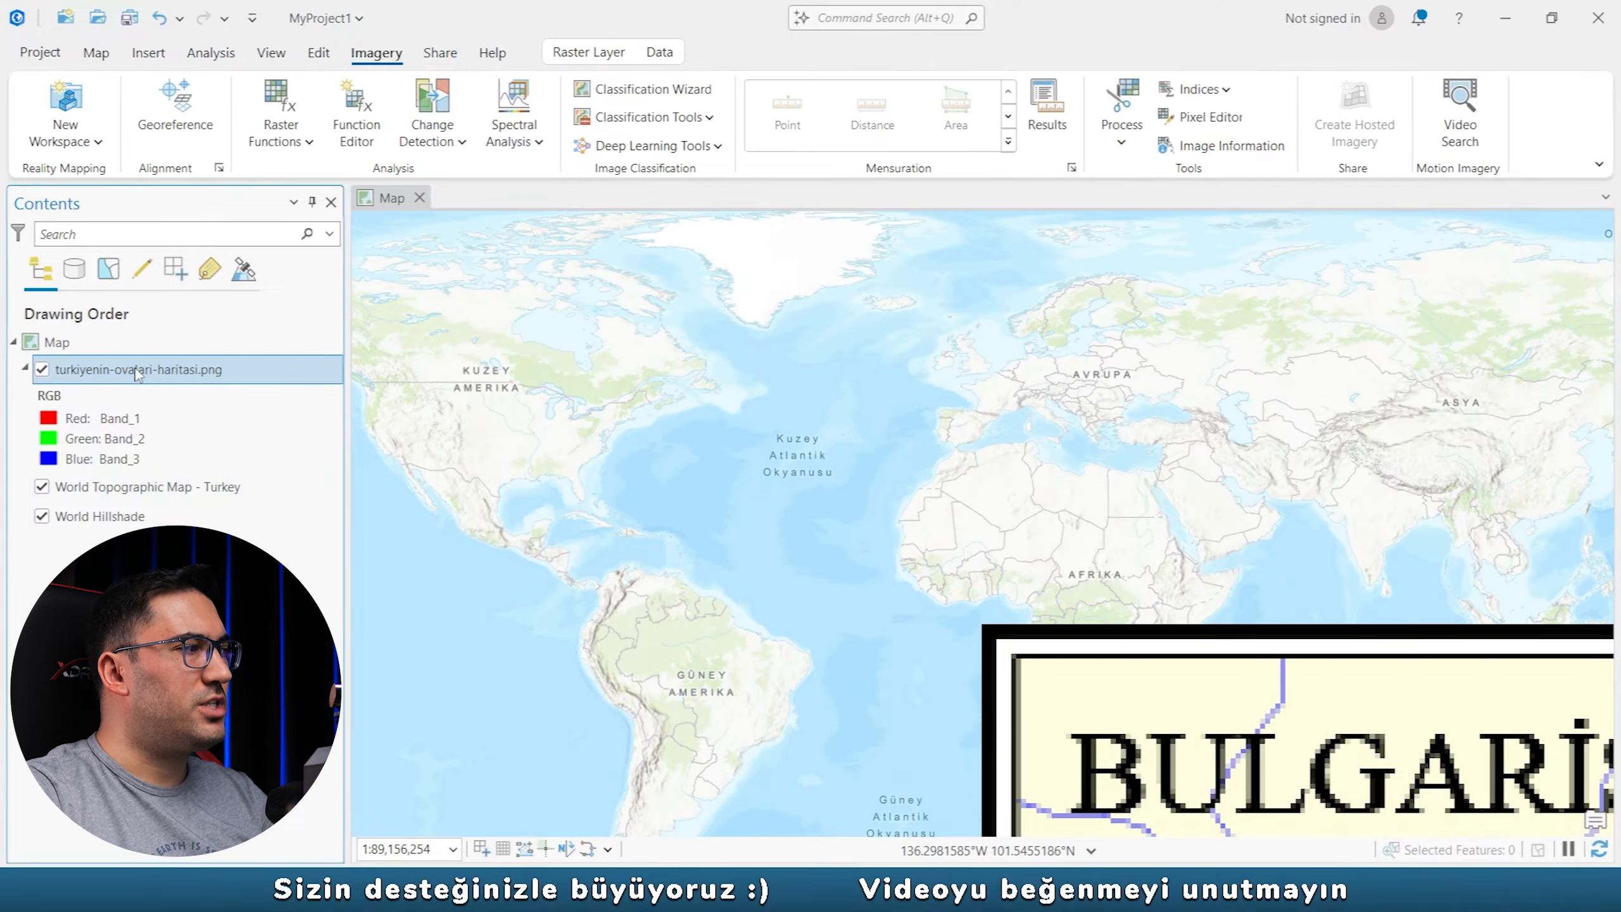
click(135, 493)
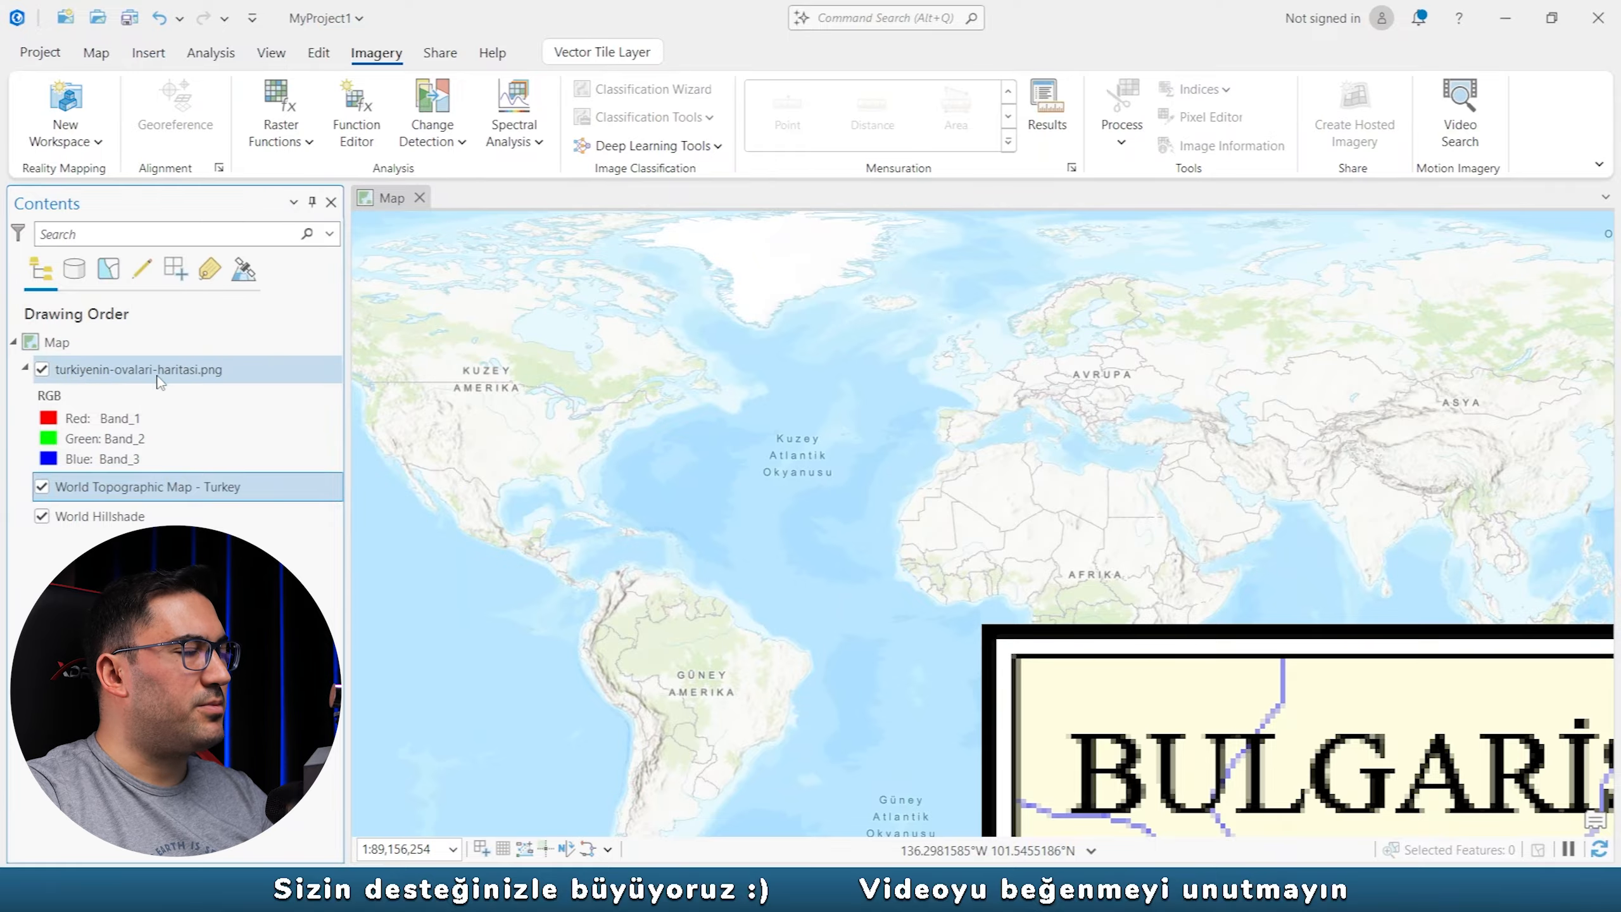
click(159, 378)
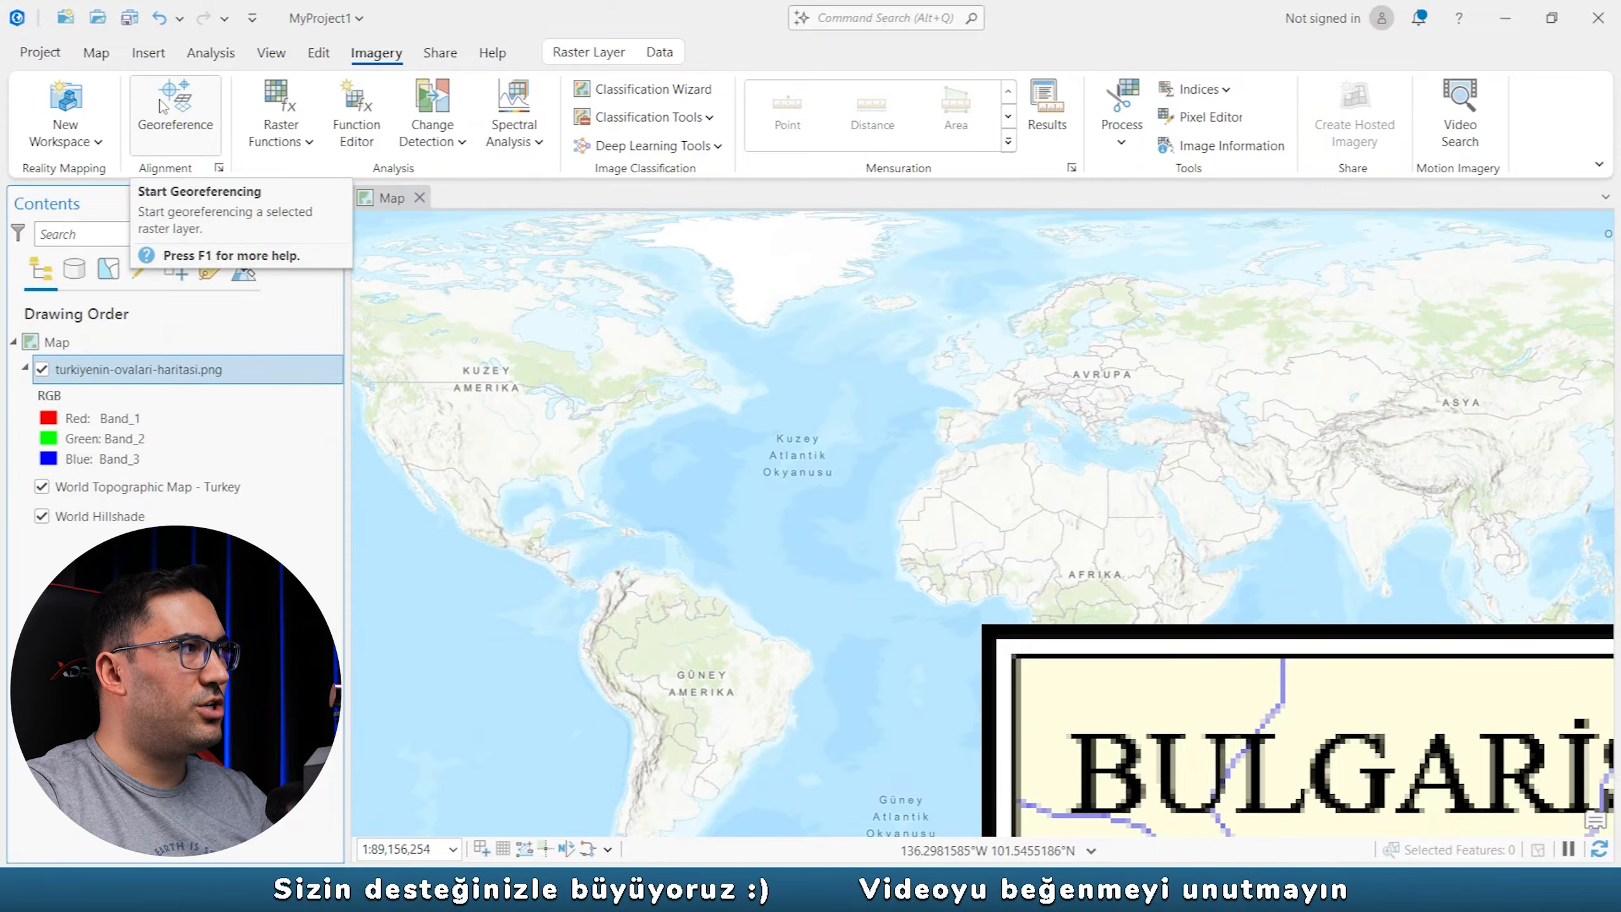
click(183, 107)
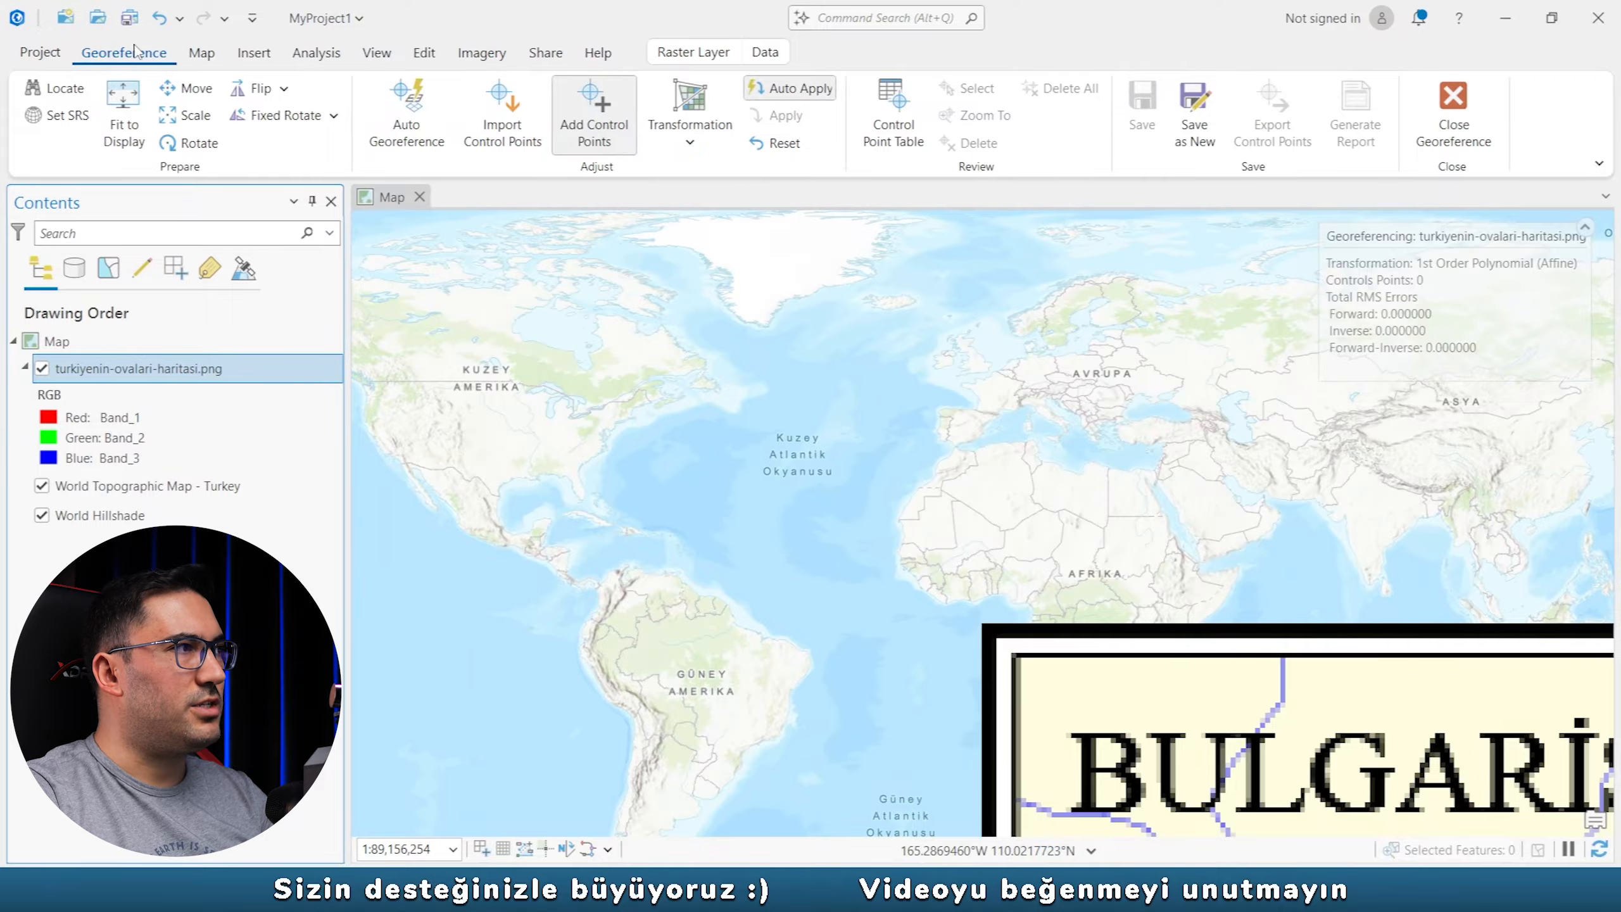
Fit turkiyenin-ovalari-haritasi.png to the world-scale view and toggle its visibility to compare it with the basemap.
click(132, 115)
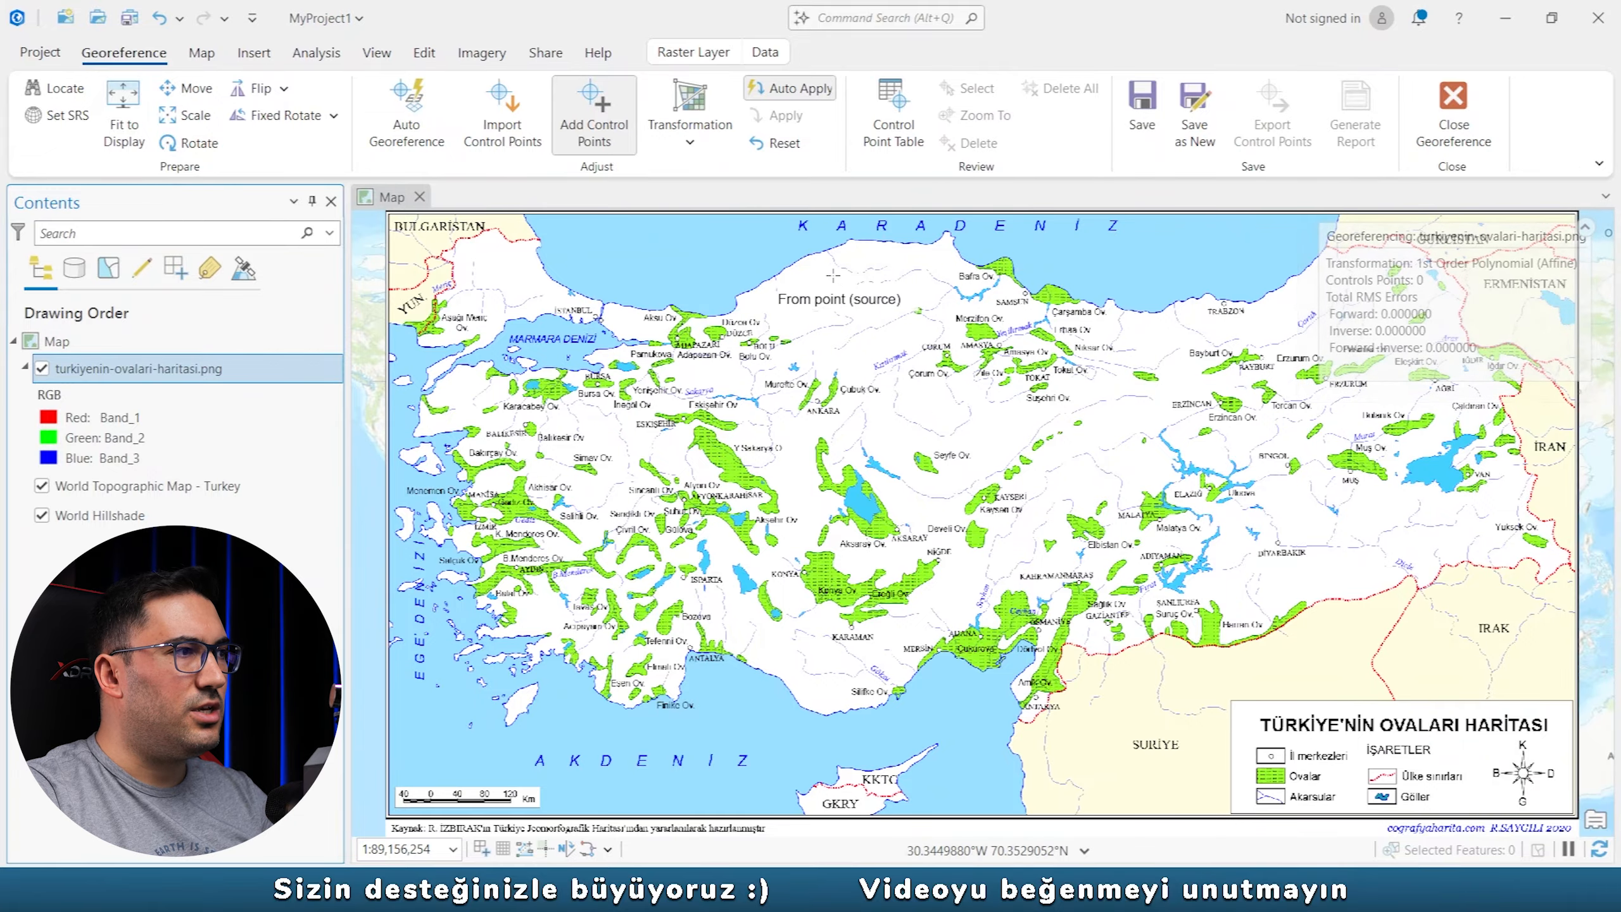
scroll(834, 275, down, 2)
click(42, 369)
click(42, 369)
click(42, 368)
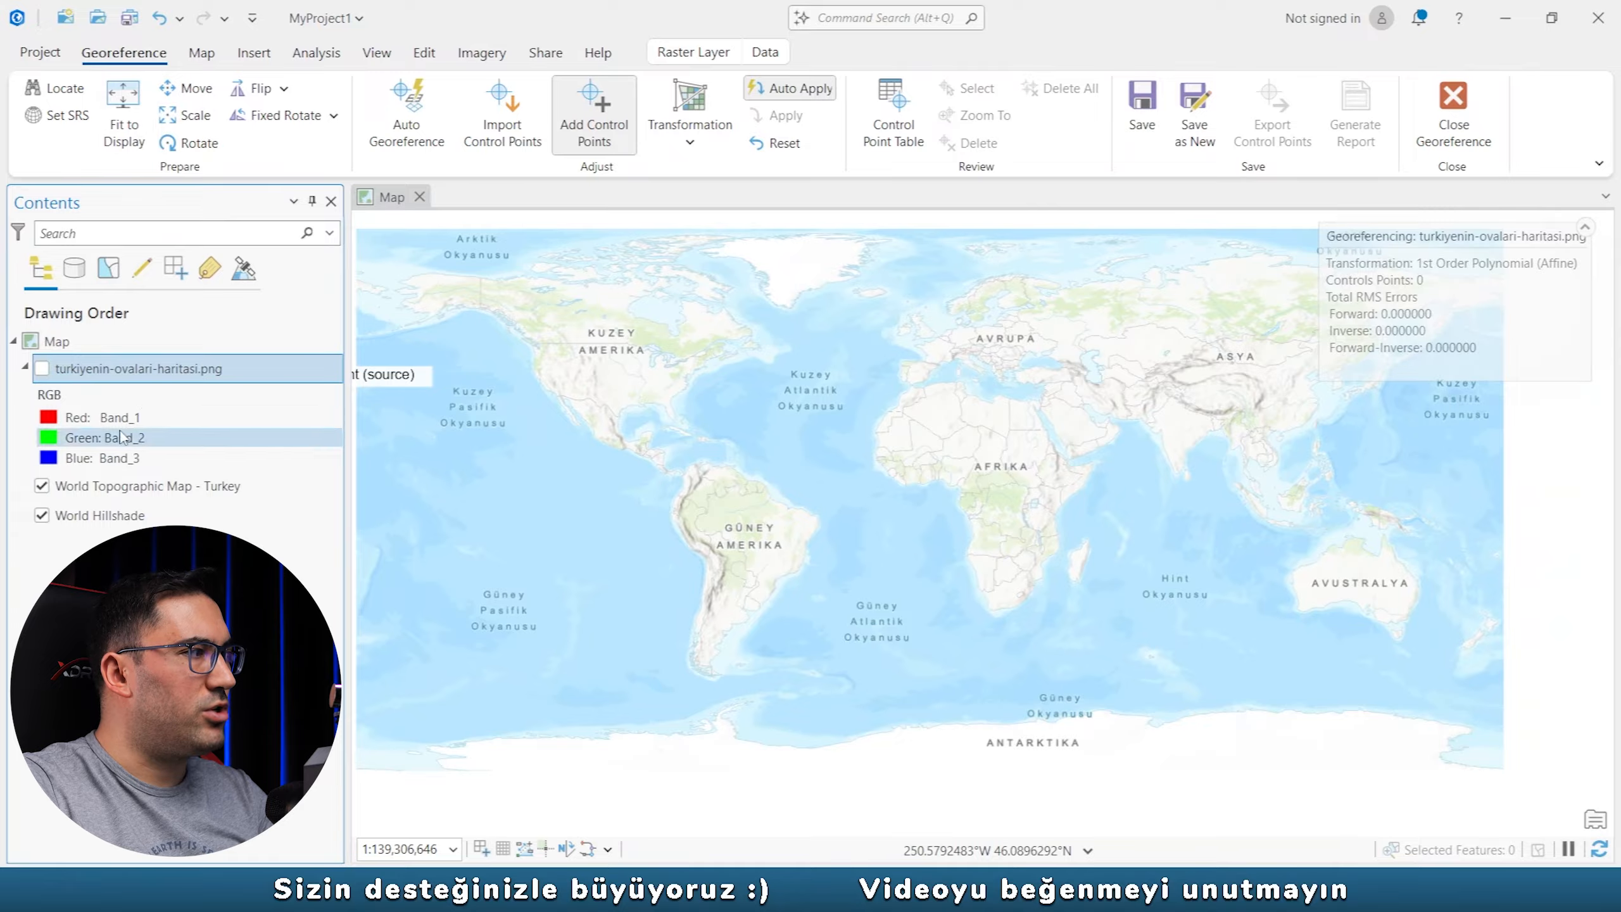
click(42, 369)
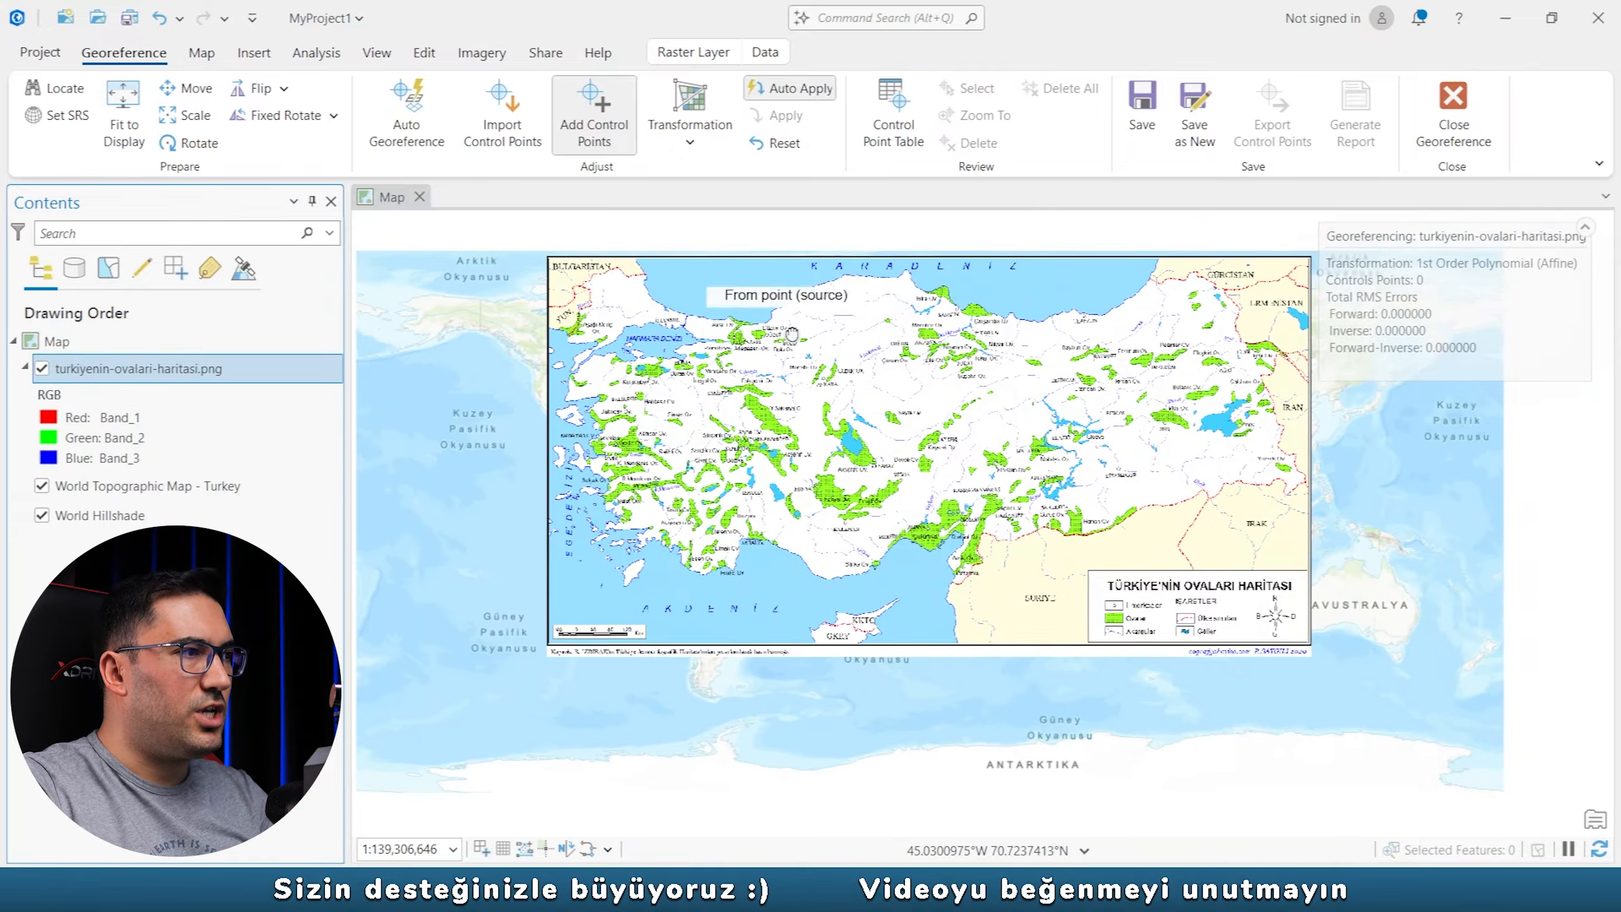
scroll(796, 377, up, 2)
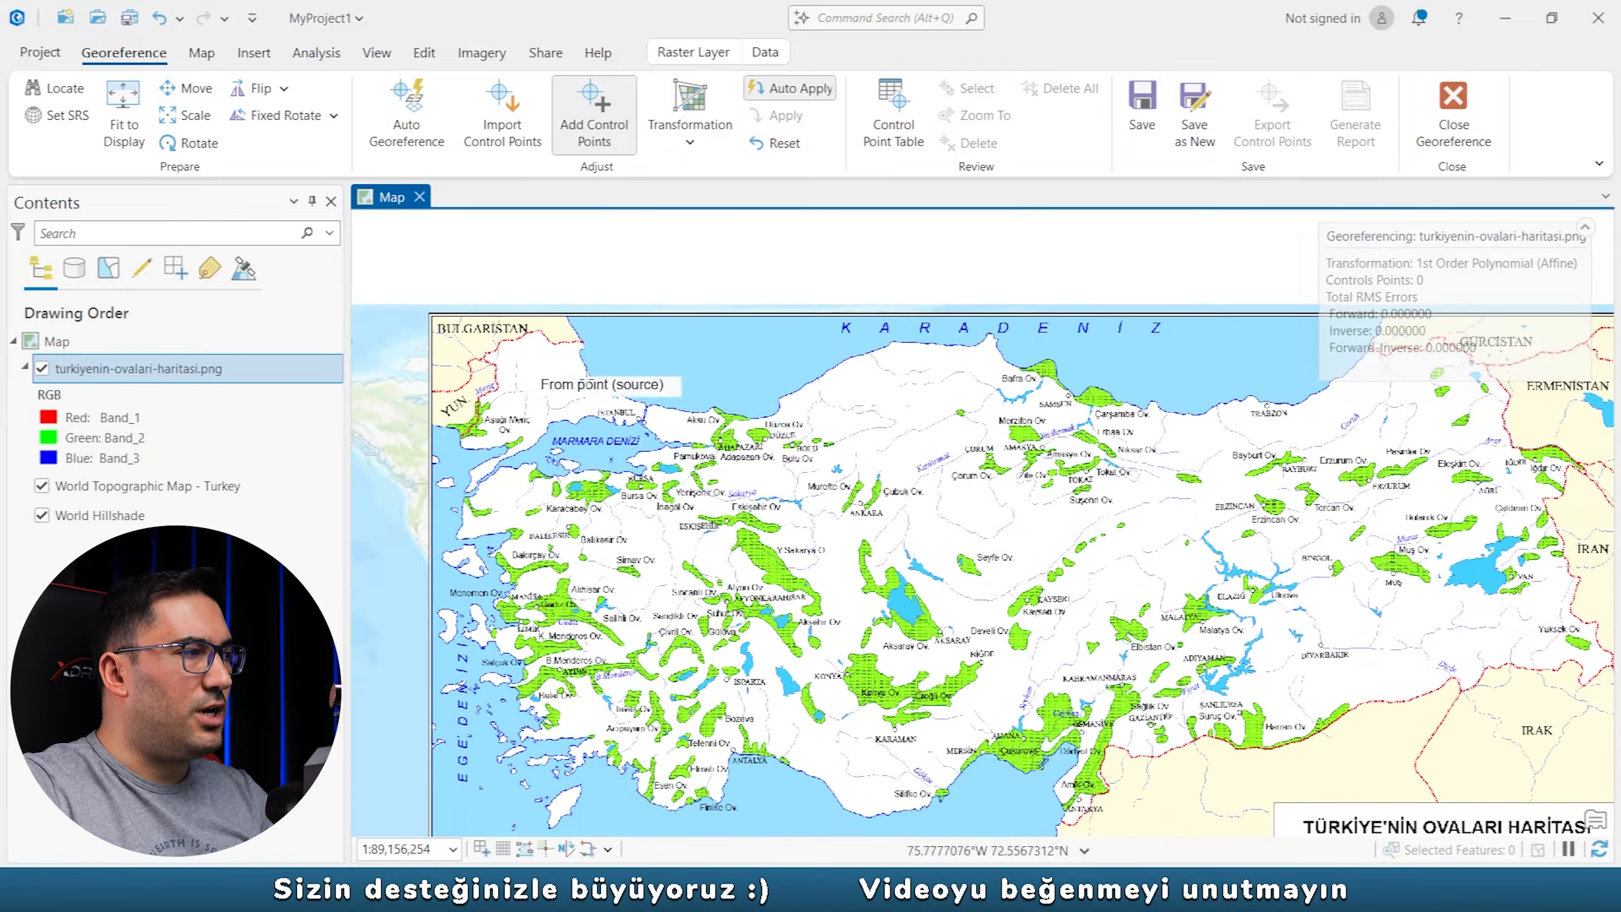
Frame Turkey on the basemap with the raster hidden, show the raster again and fit it to that display.
click(42, 369)
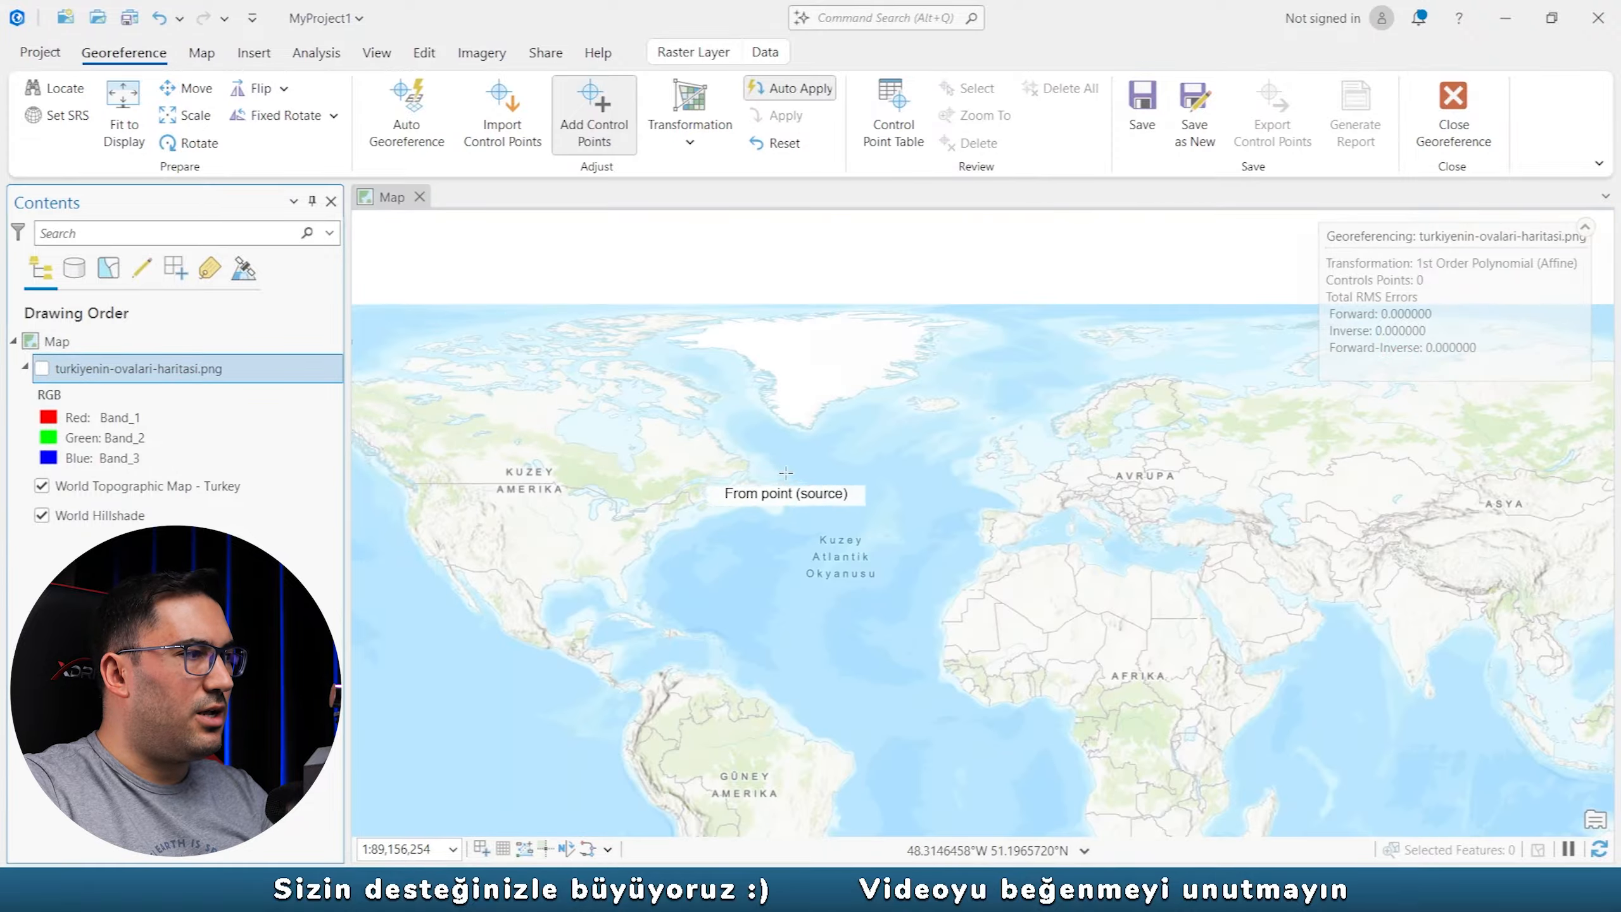
drag(734, 375, 724, 306)
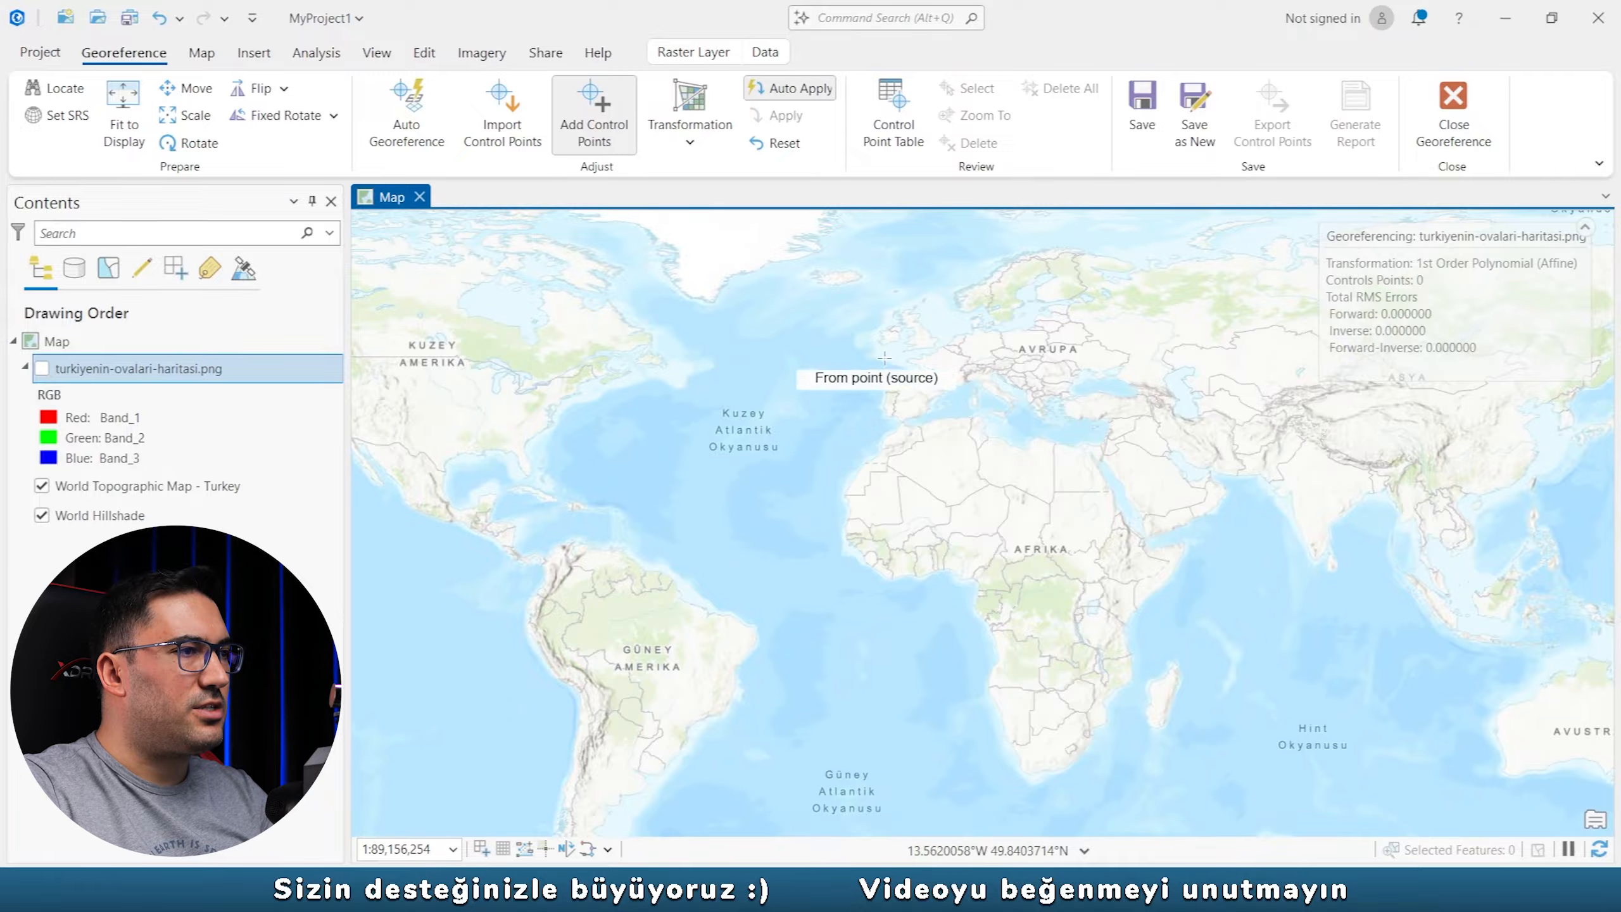
drag(936, 304, 769, 333)
scroll(844, 365, up, 4)
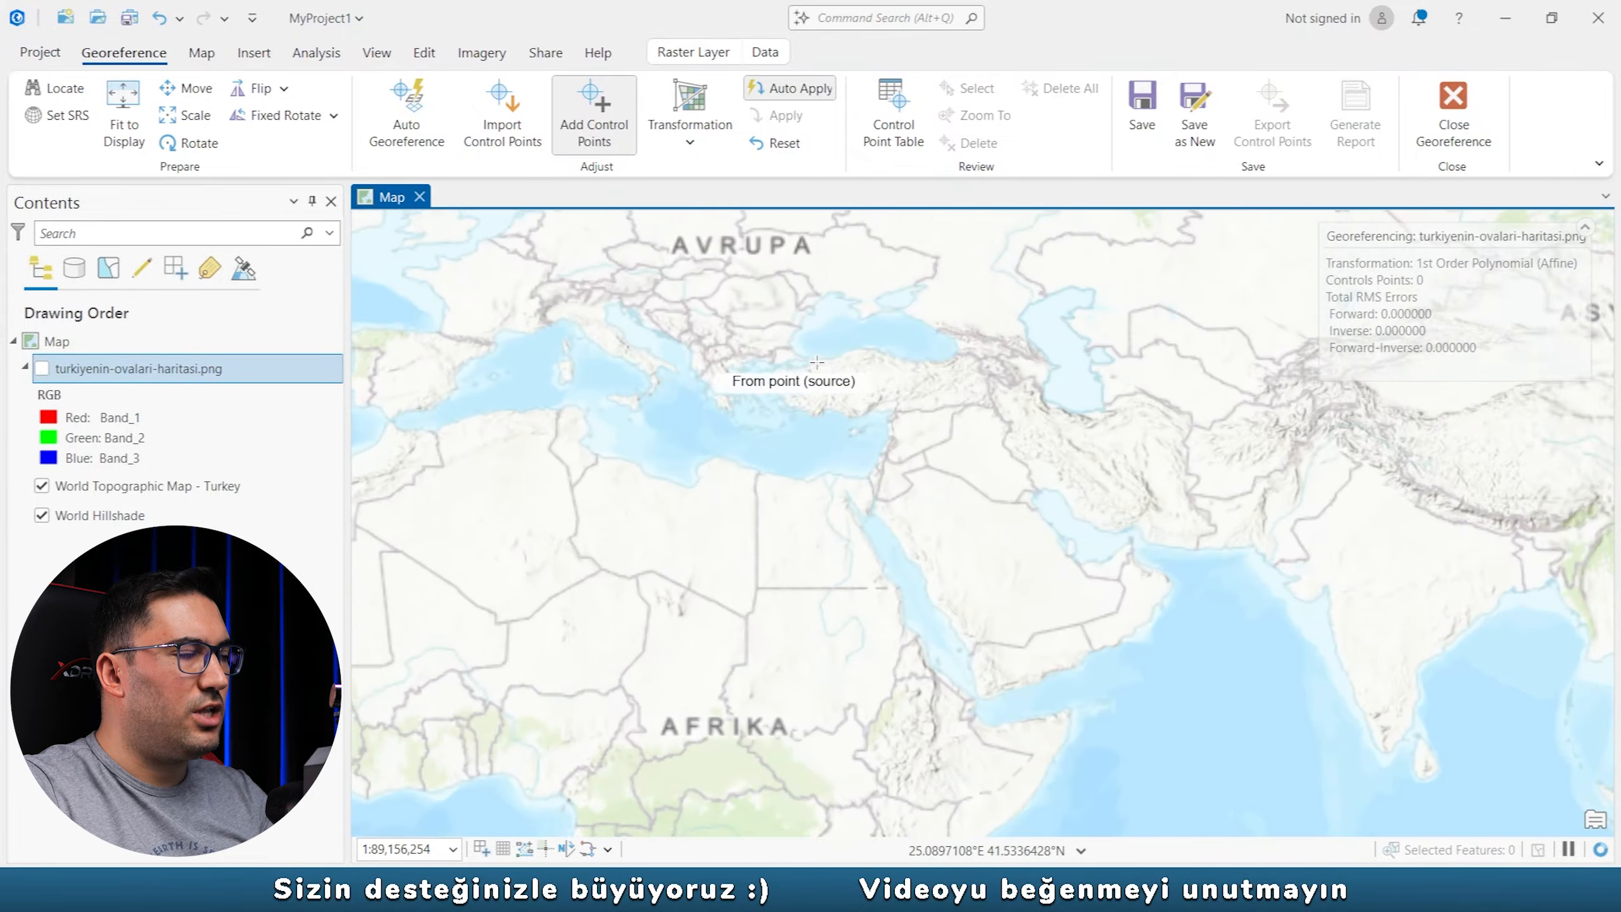
scroll(843, 366, up, 6)
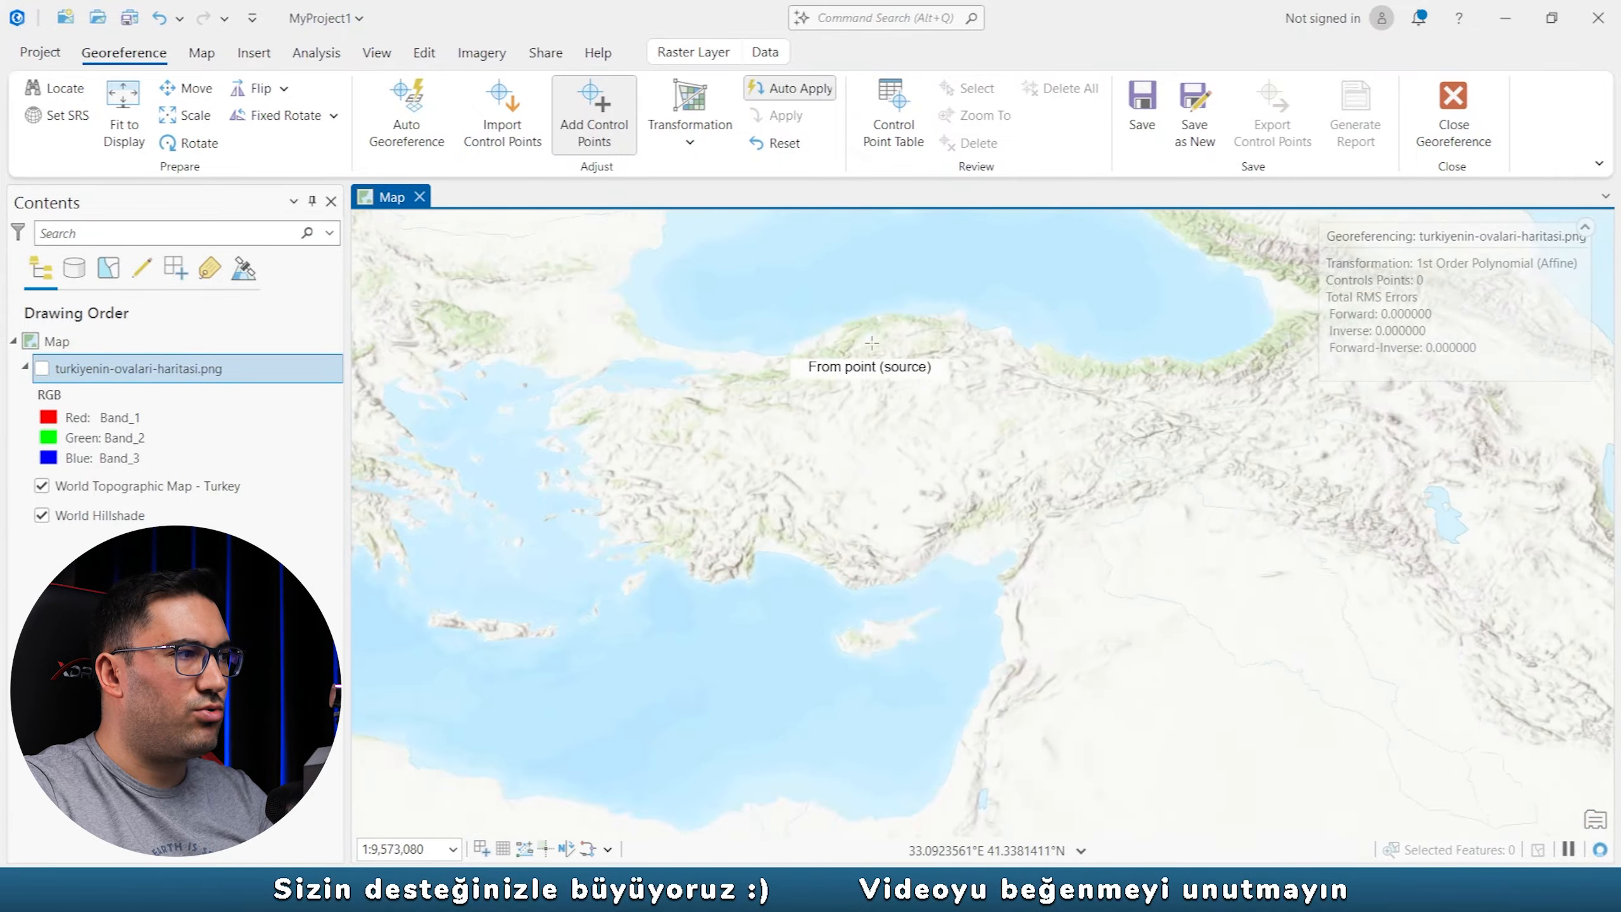
scroll(875, 521, up, 2)
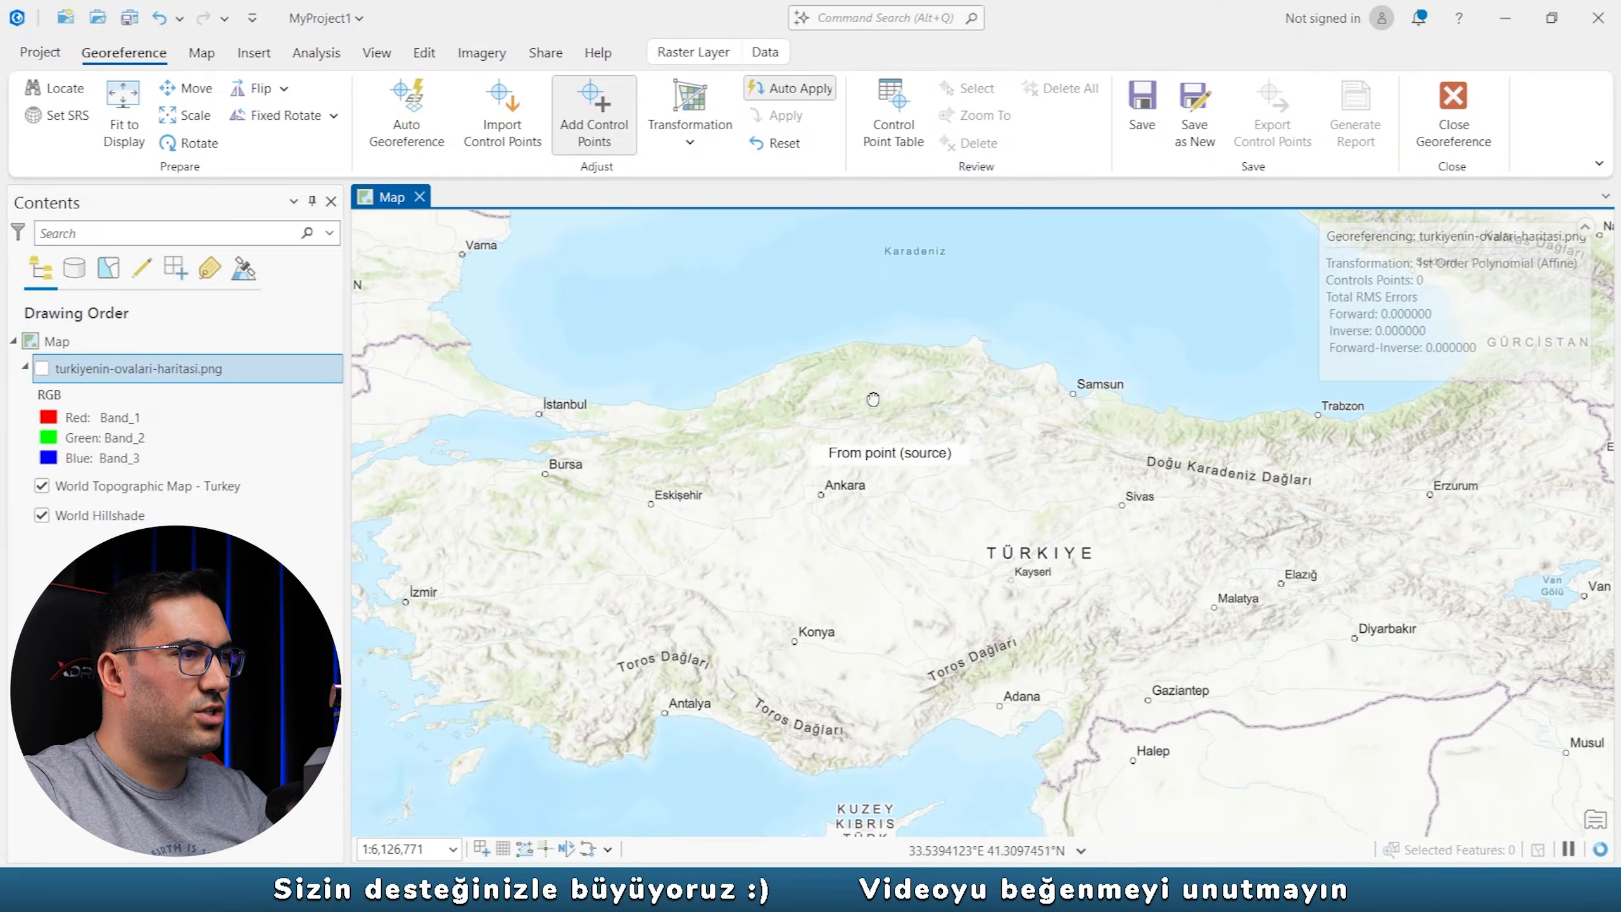
click(41, 368)
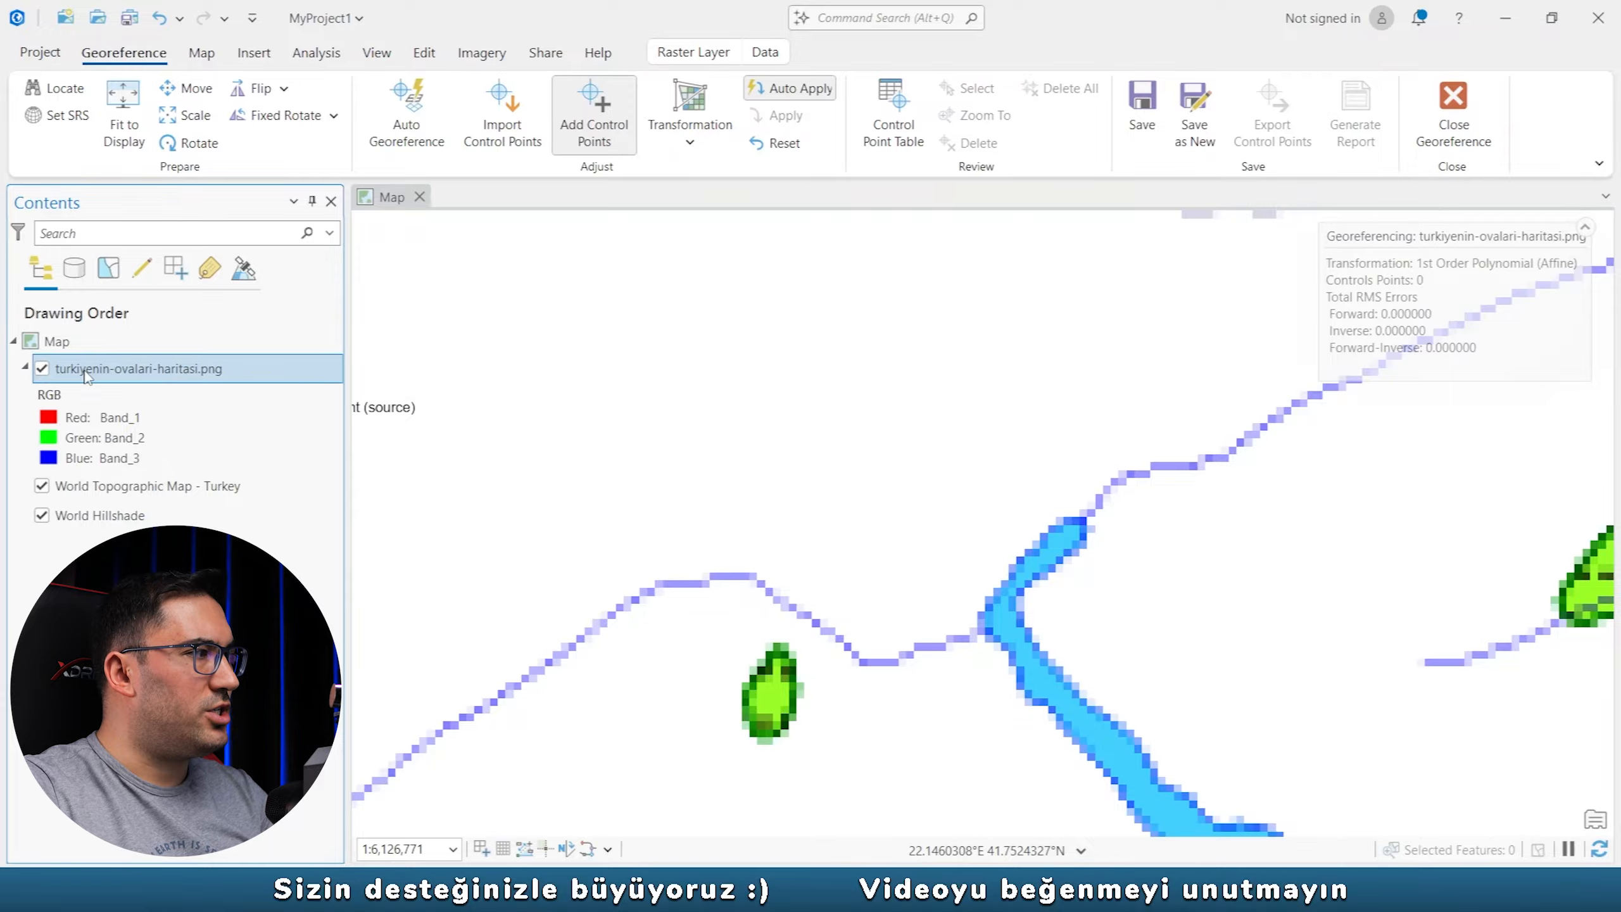
click(125, 132)
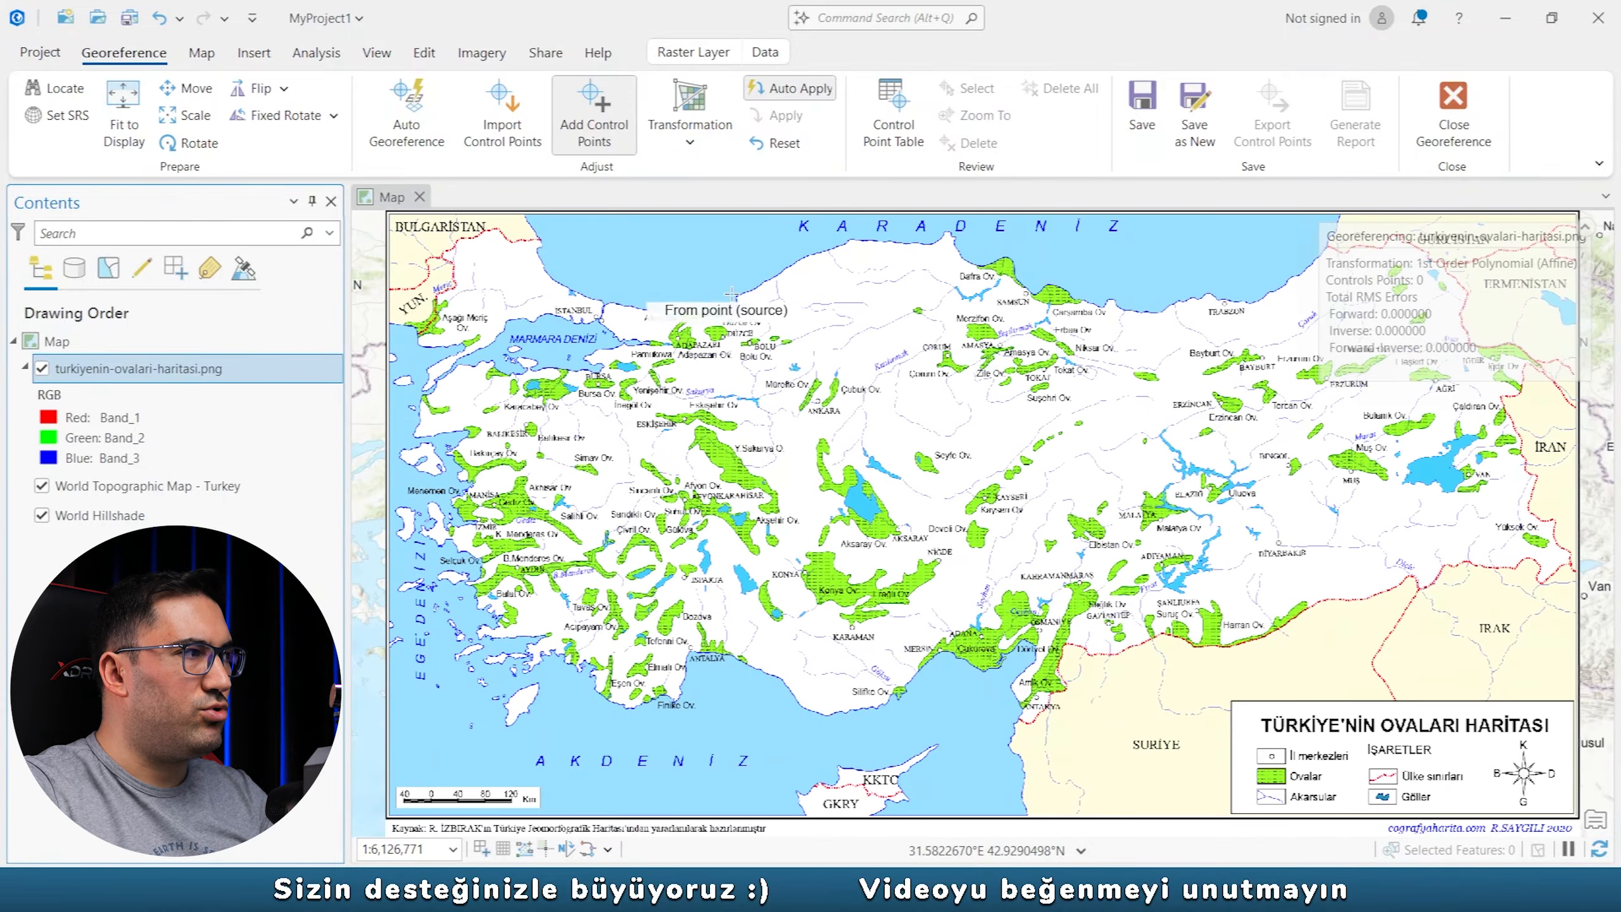
Compare the fitted raster's placement with Turkey on the basemap by toggling the raster's visibility.
click(41, 375)
click(41, 375)
click(41, 374)
click(41, 374)
click(41, 370)
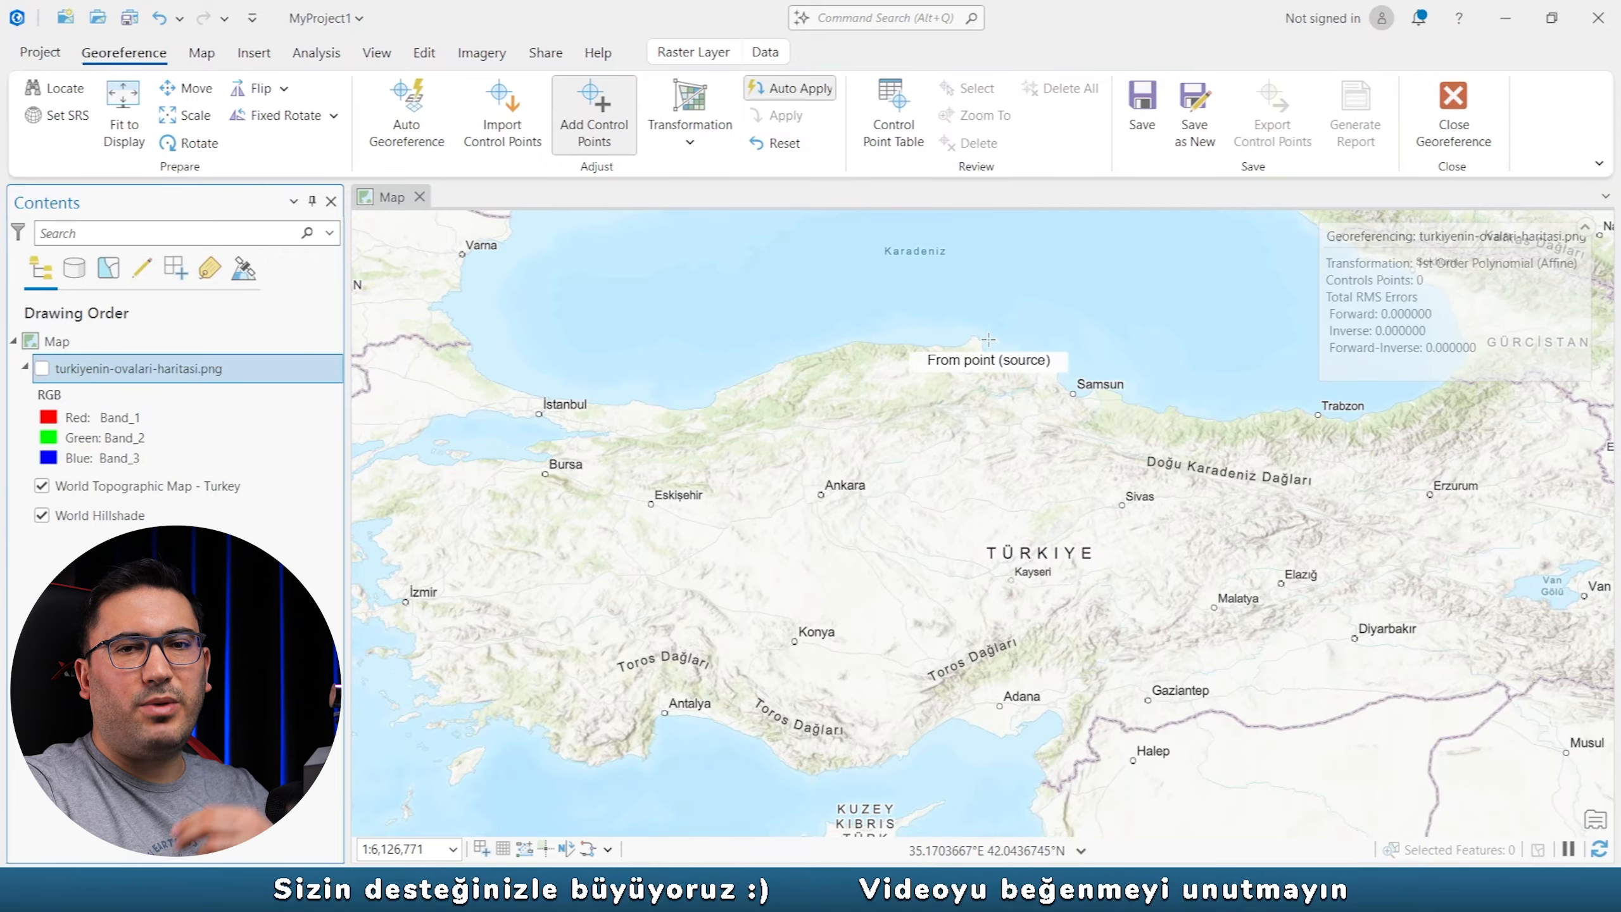
click(42, 369)
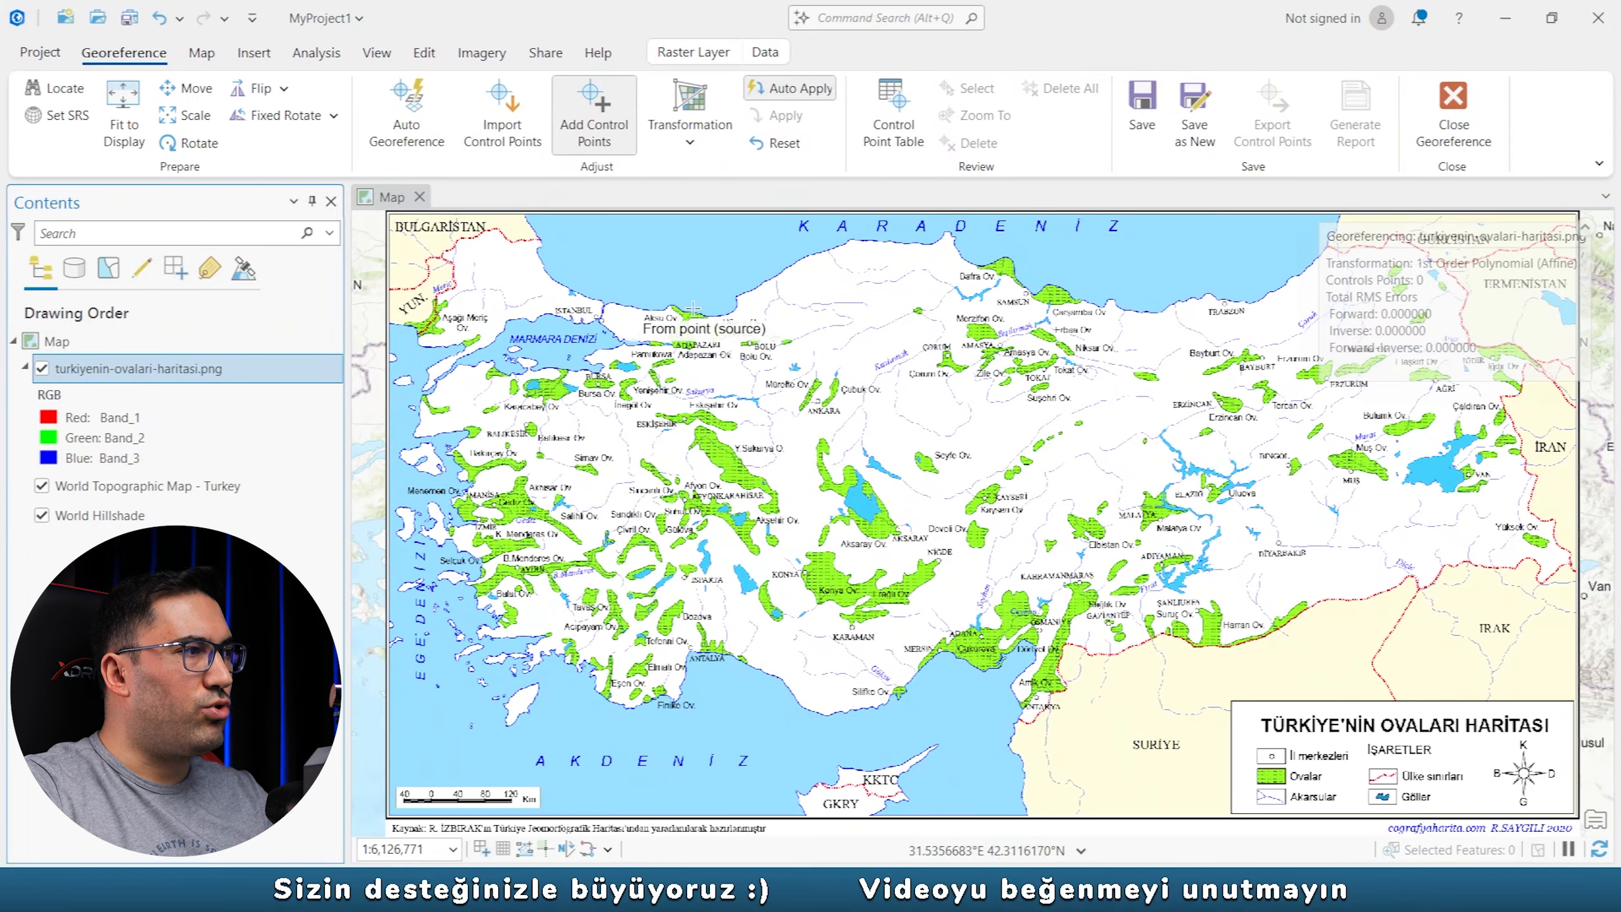
Compare the Black Sea coastline near the Bulgarian border on the raster and the basemap to find a matching feature.
drag(555, 251, 705, 351)
scroll(705, 351, up, 1)
scroll(705, 351, up, 4)
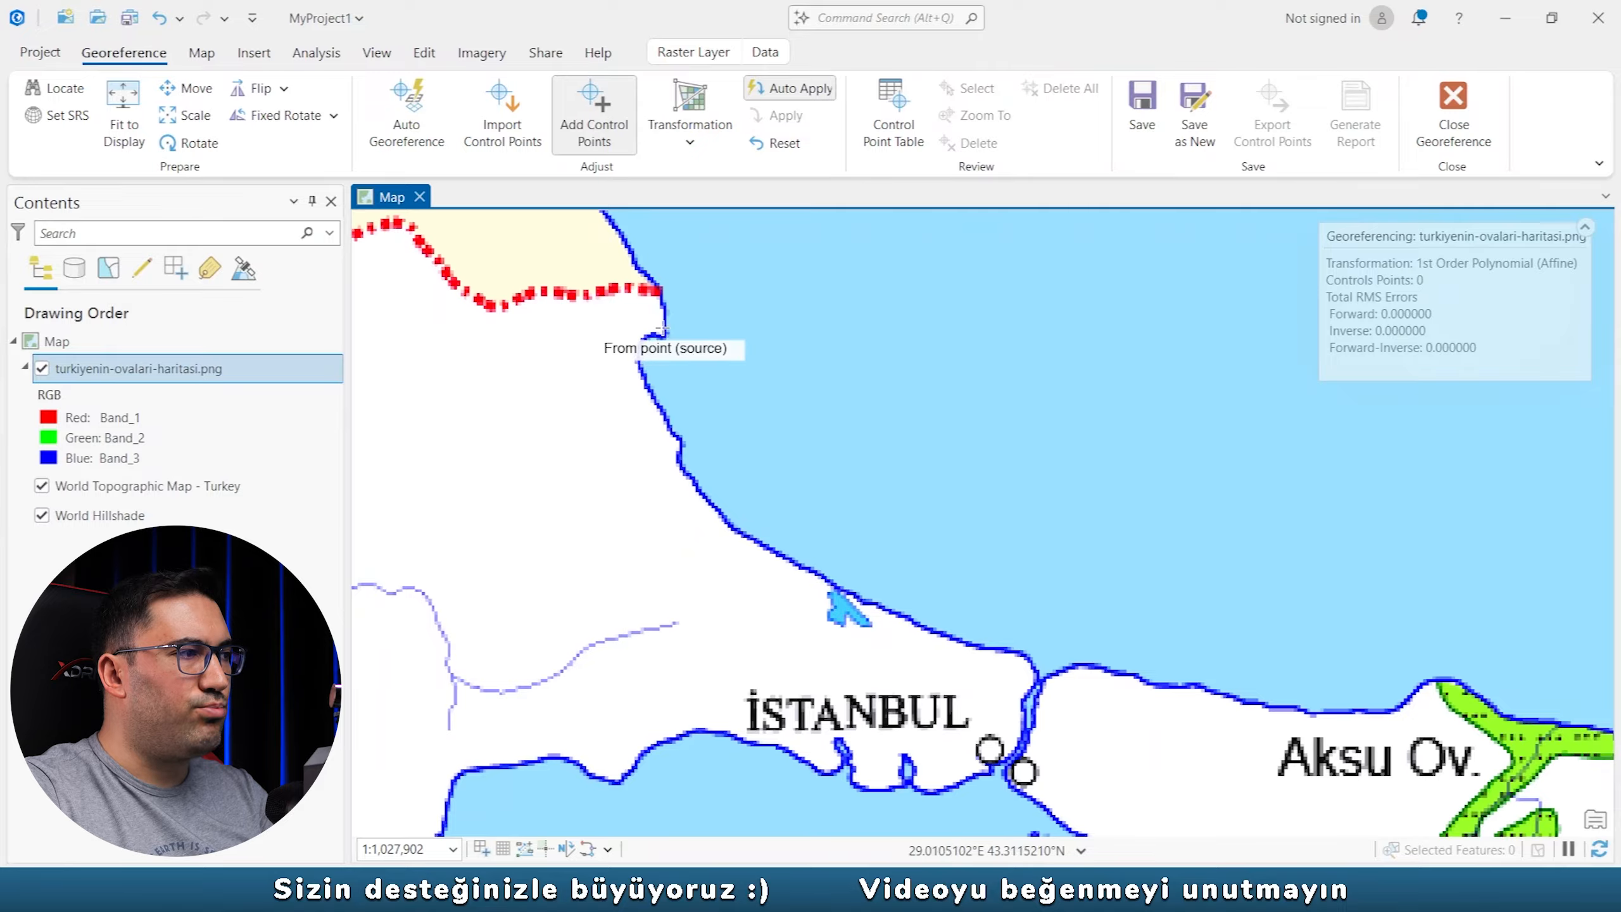
click(43, 369)
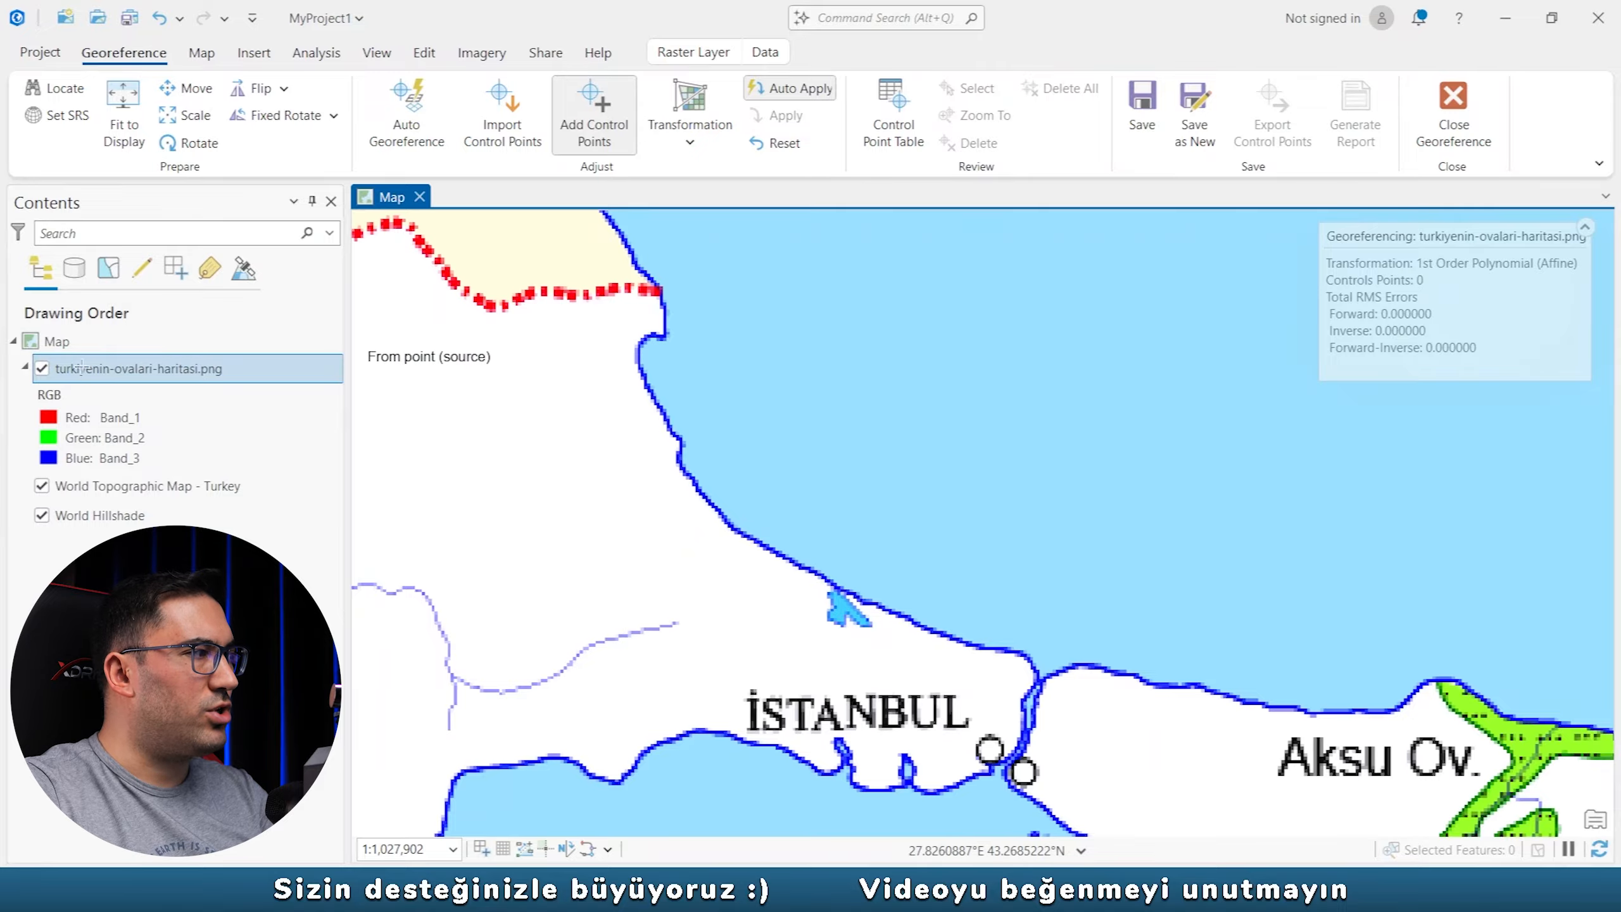
scroll(819, 364, down, 3)
scroll(720, 444, up, 6)
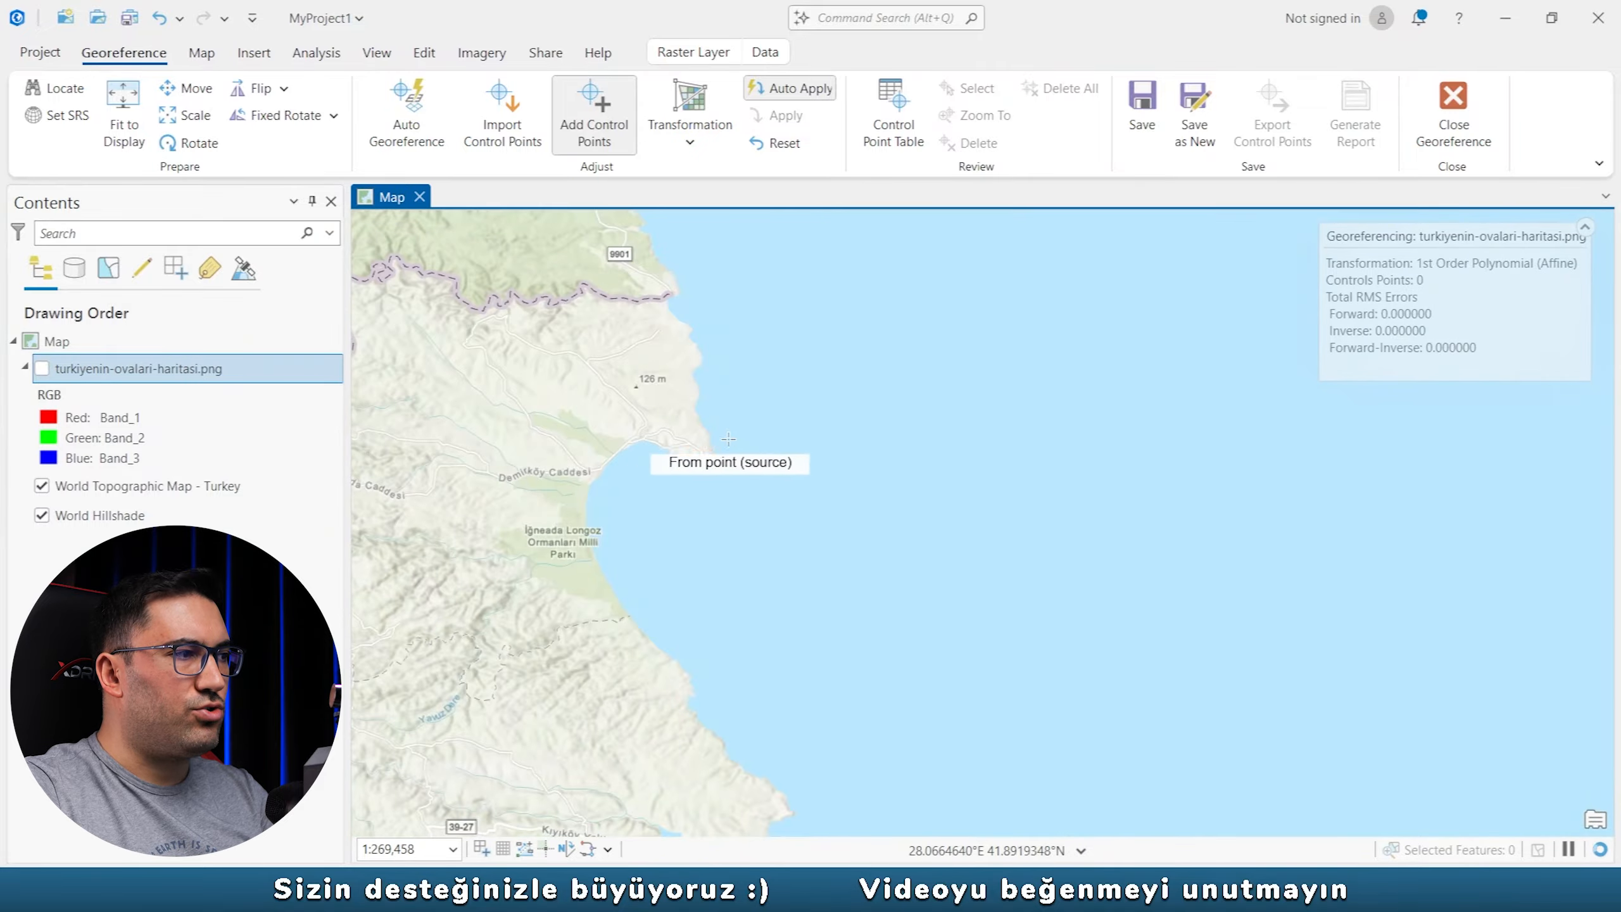
scroll(710, 460, down, 5)
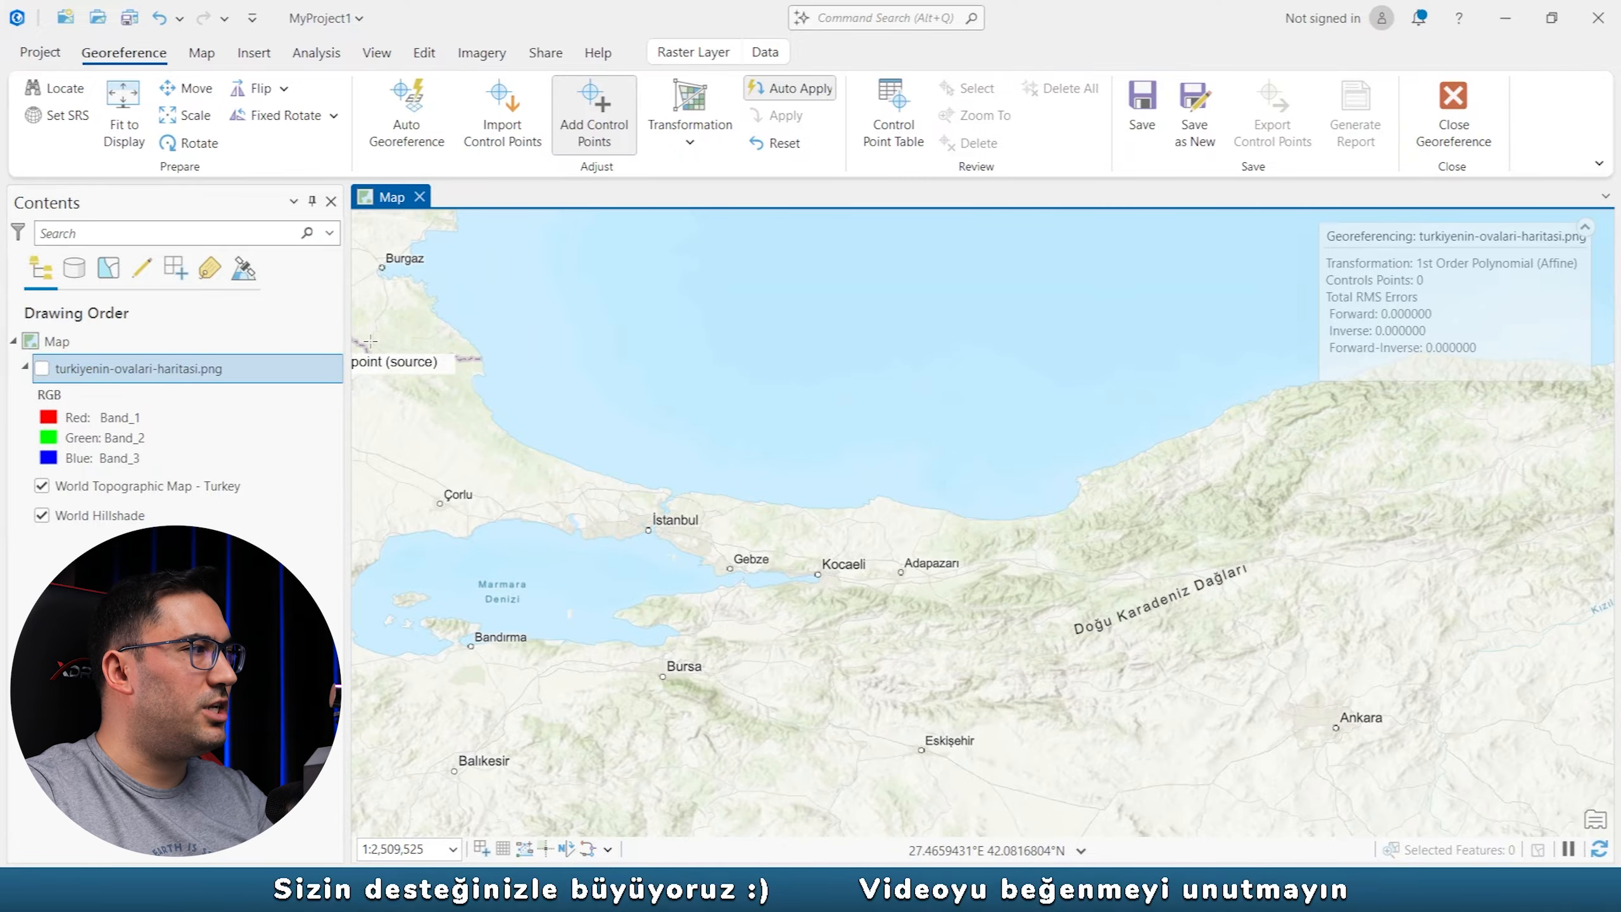
Show turkiyenin-ovalari-haritasi.png again and examine its Black Sea coastline just south of the Bulgarian border for a control point location.
click(42, 369)
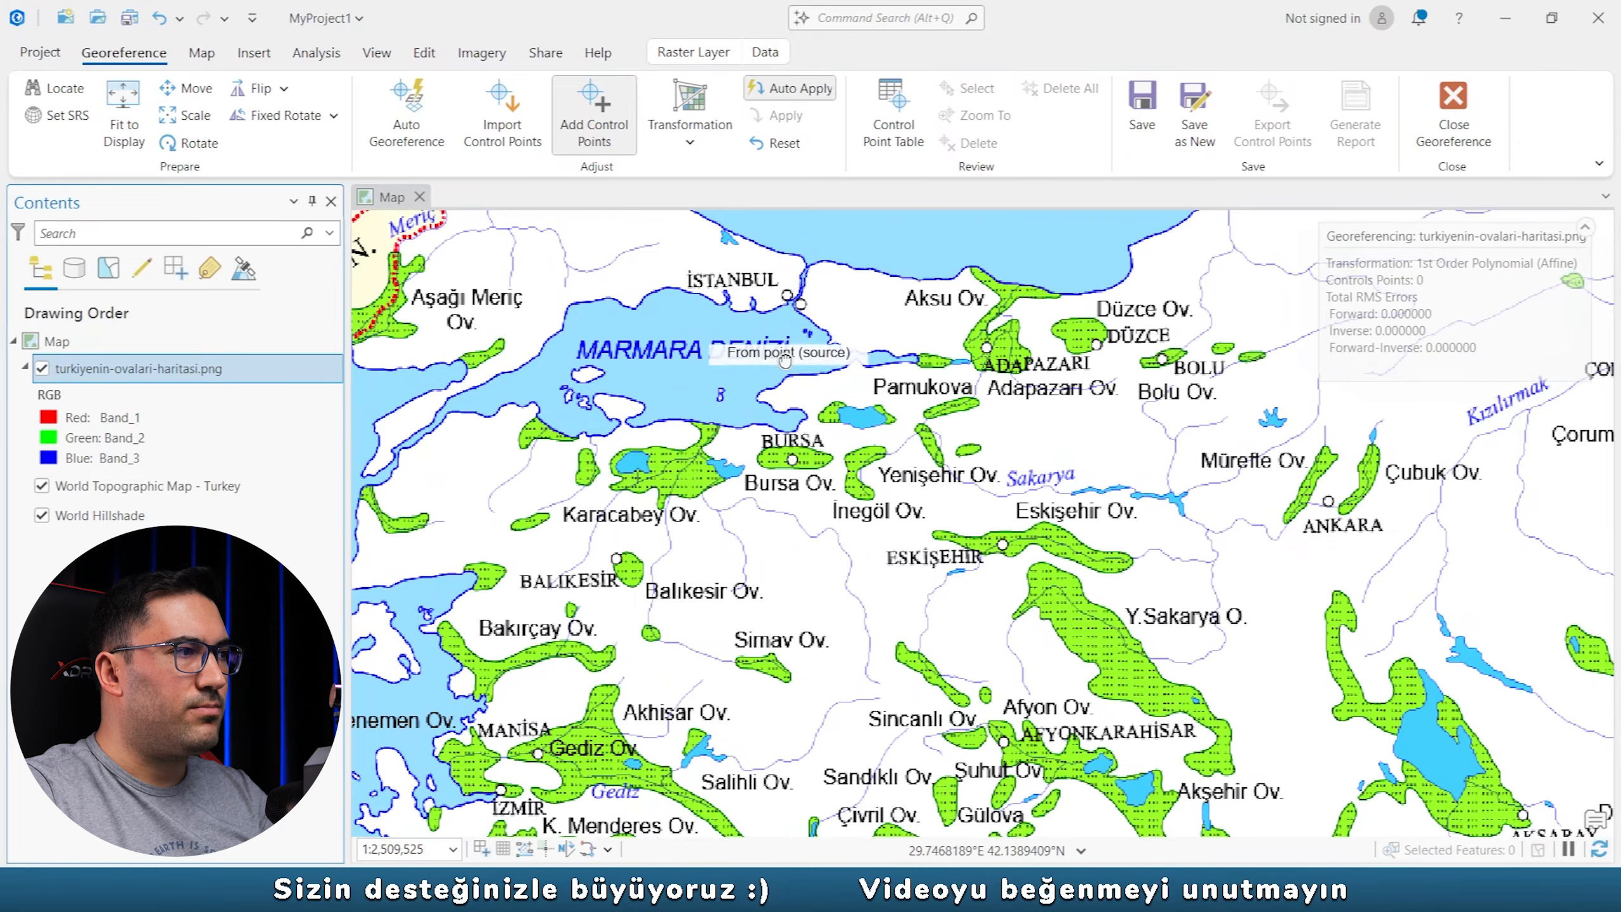
drag(803, 374, 980, 670)
scroll(841, 467, up, 2)
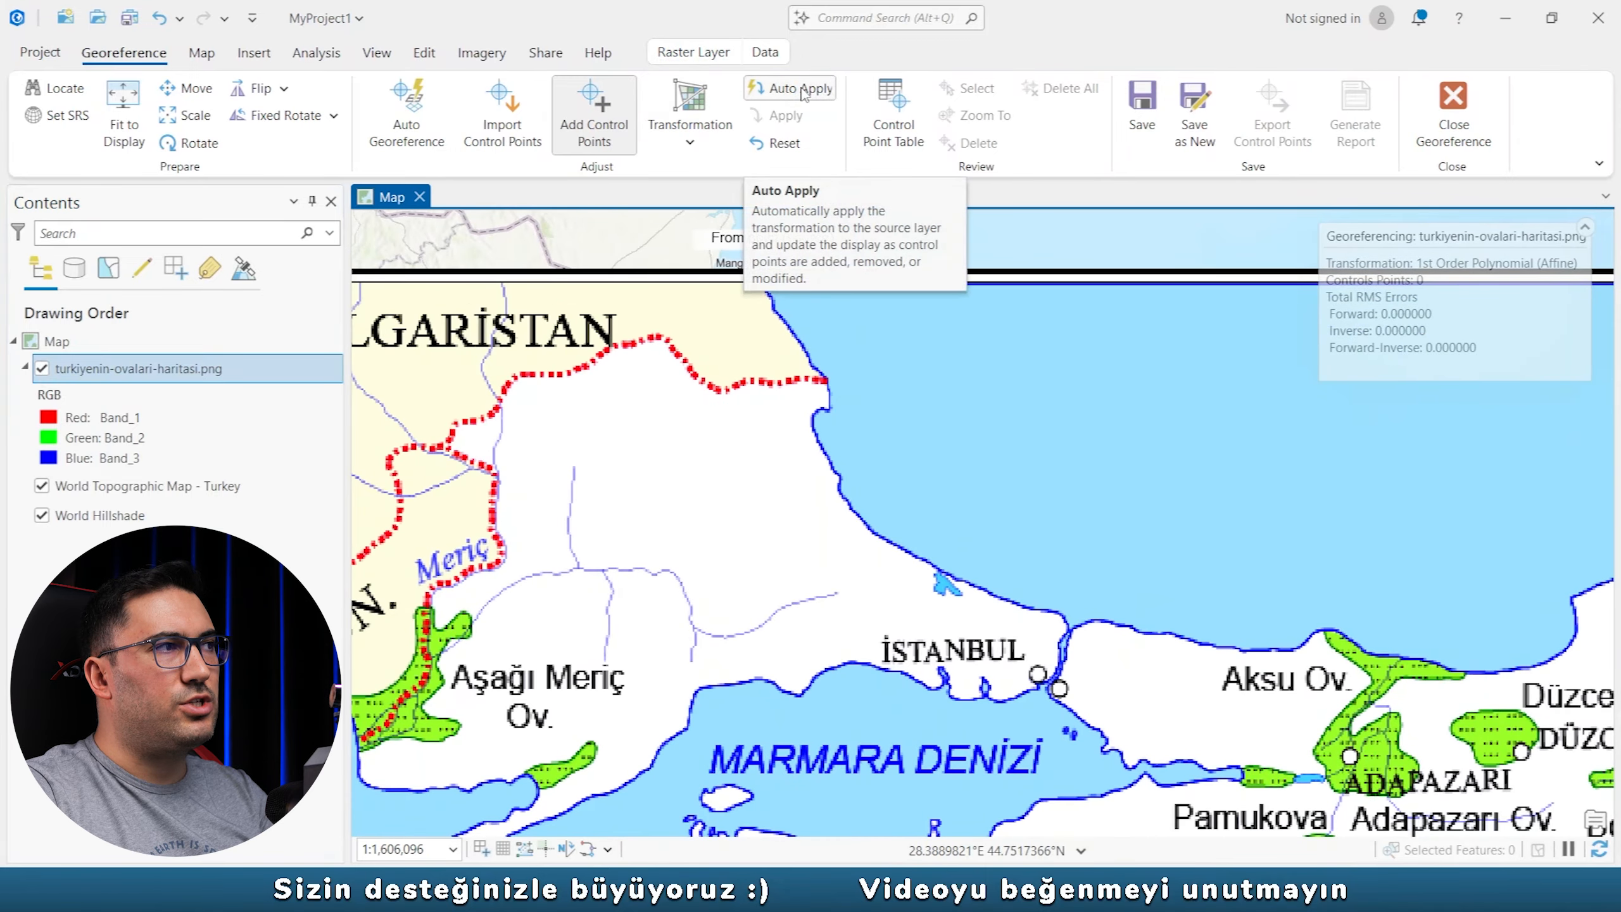
click(802, 89)
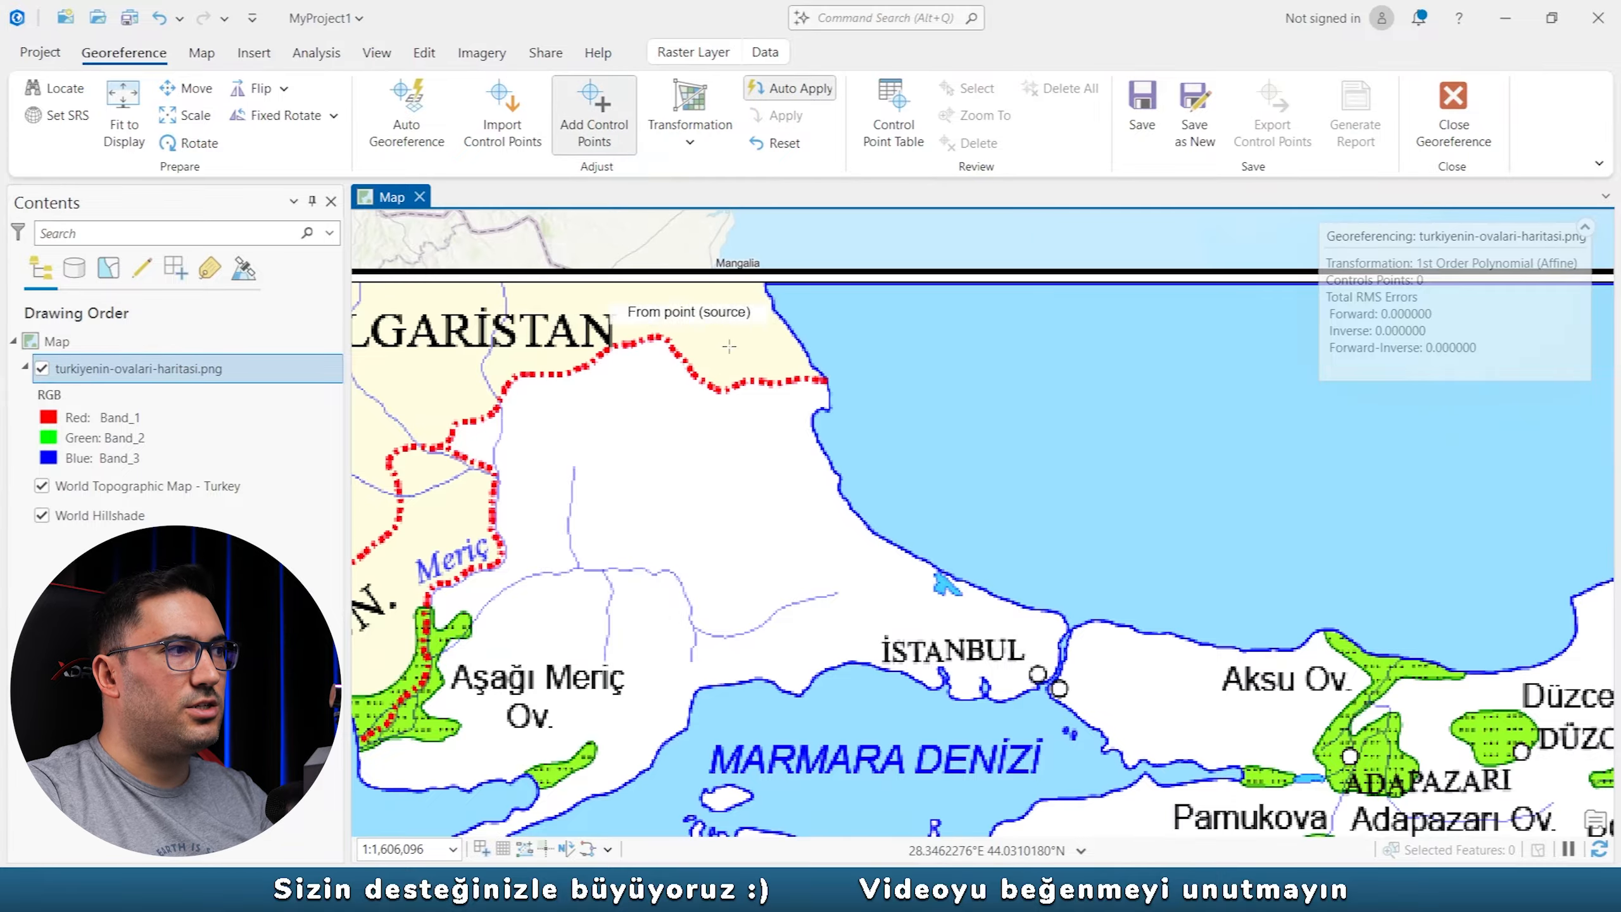
scroll(829, 418, up, 3)
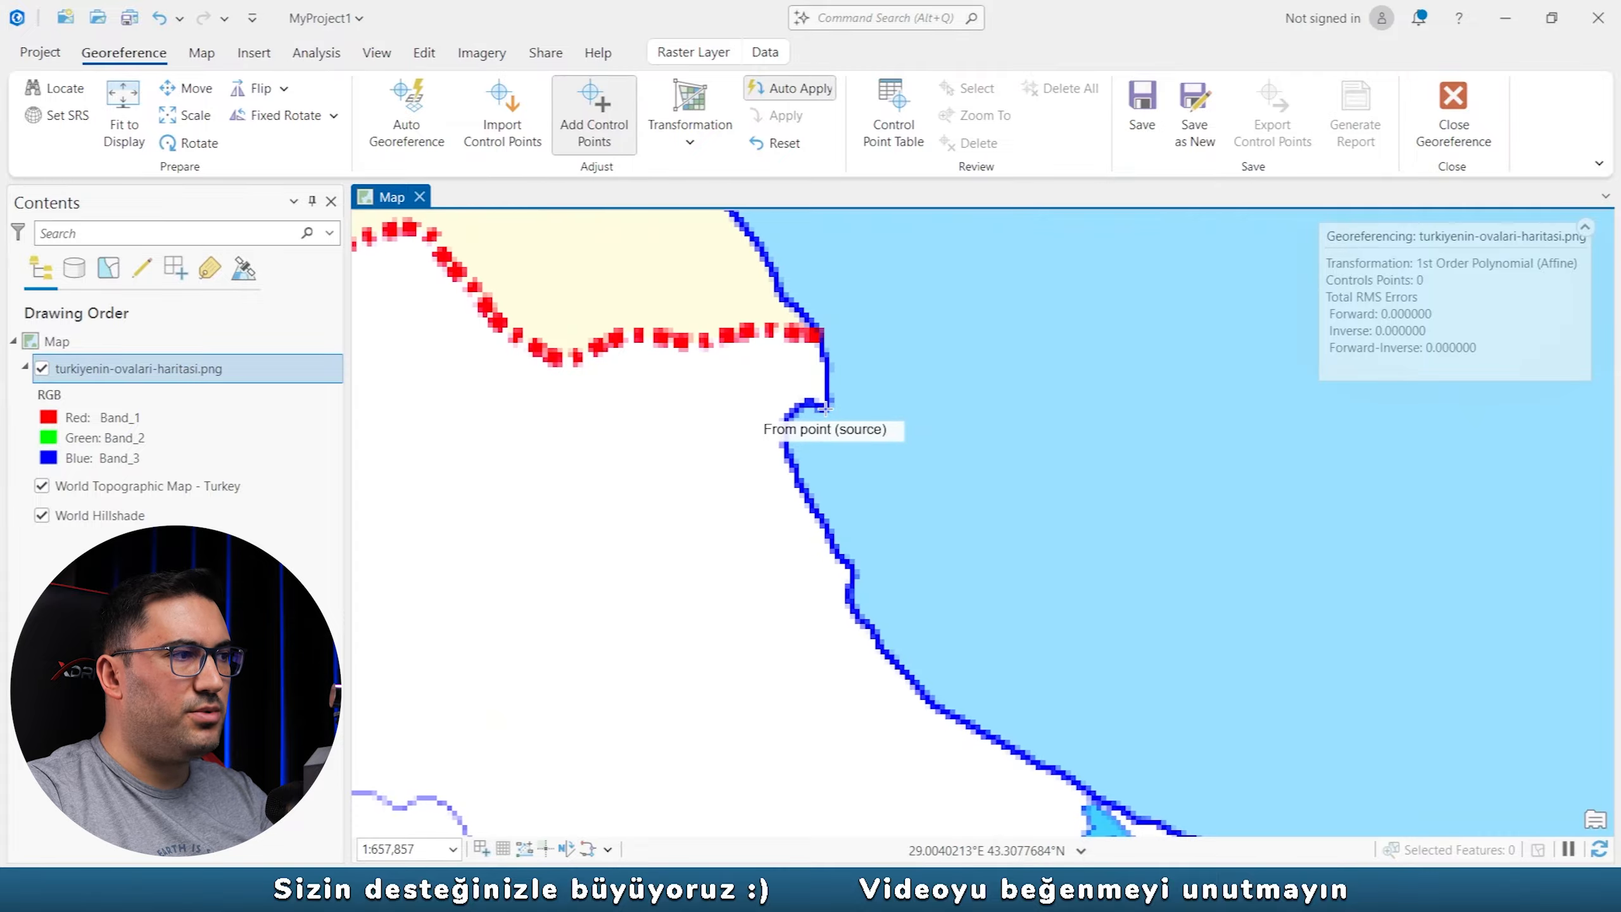
scroll(887, 415, down, 4)
drag(669, 415, 809, 427)
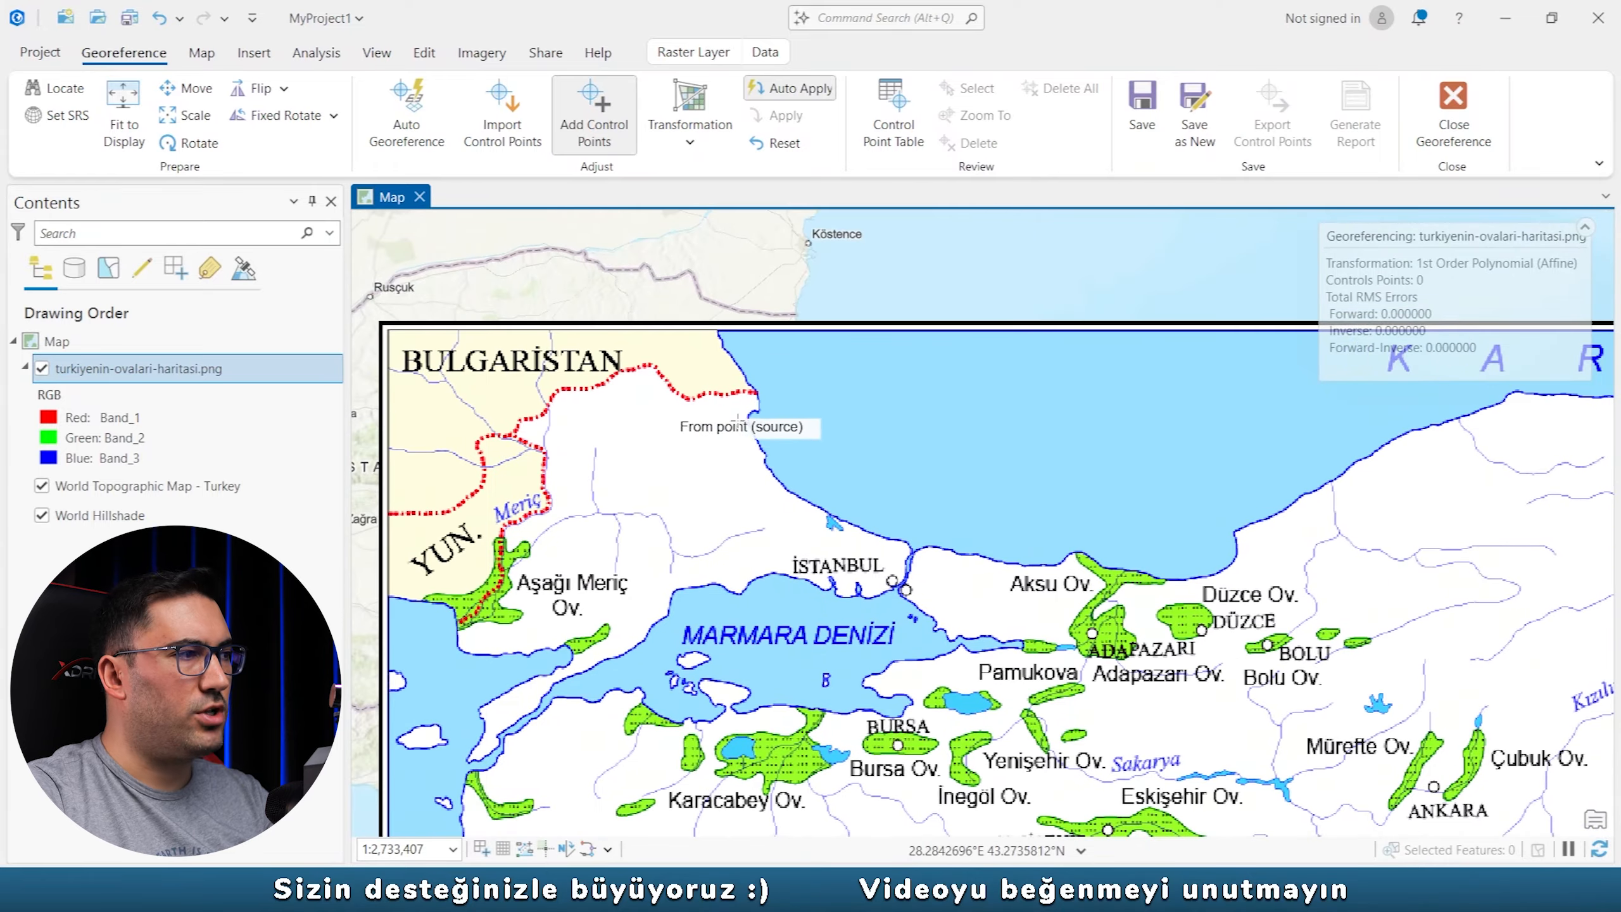
scroll(738, 420, up, 1)
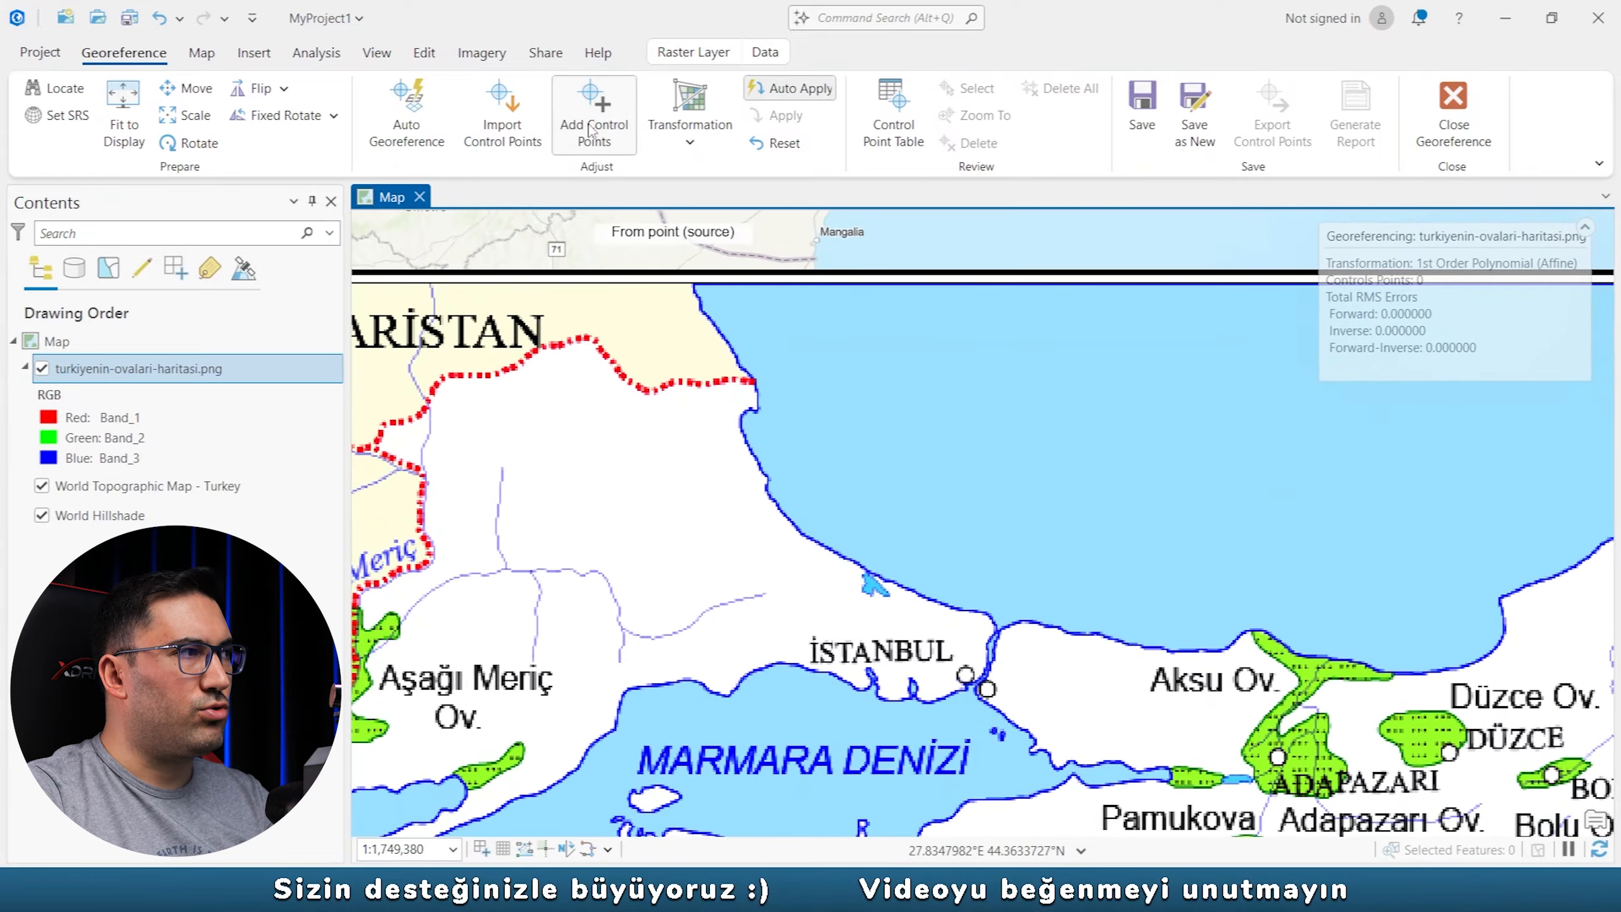
Close the georeferencing session and discard its unsaved edits.
click(758, 410)
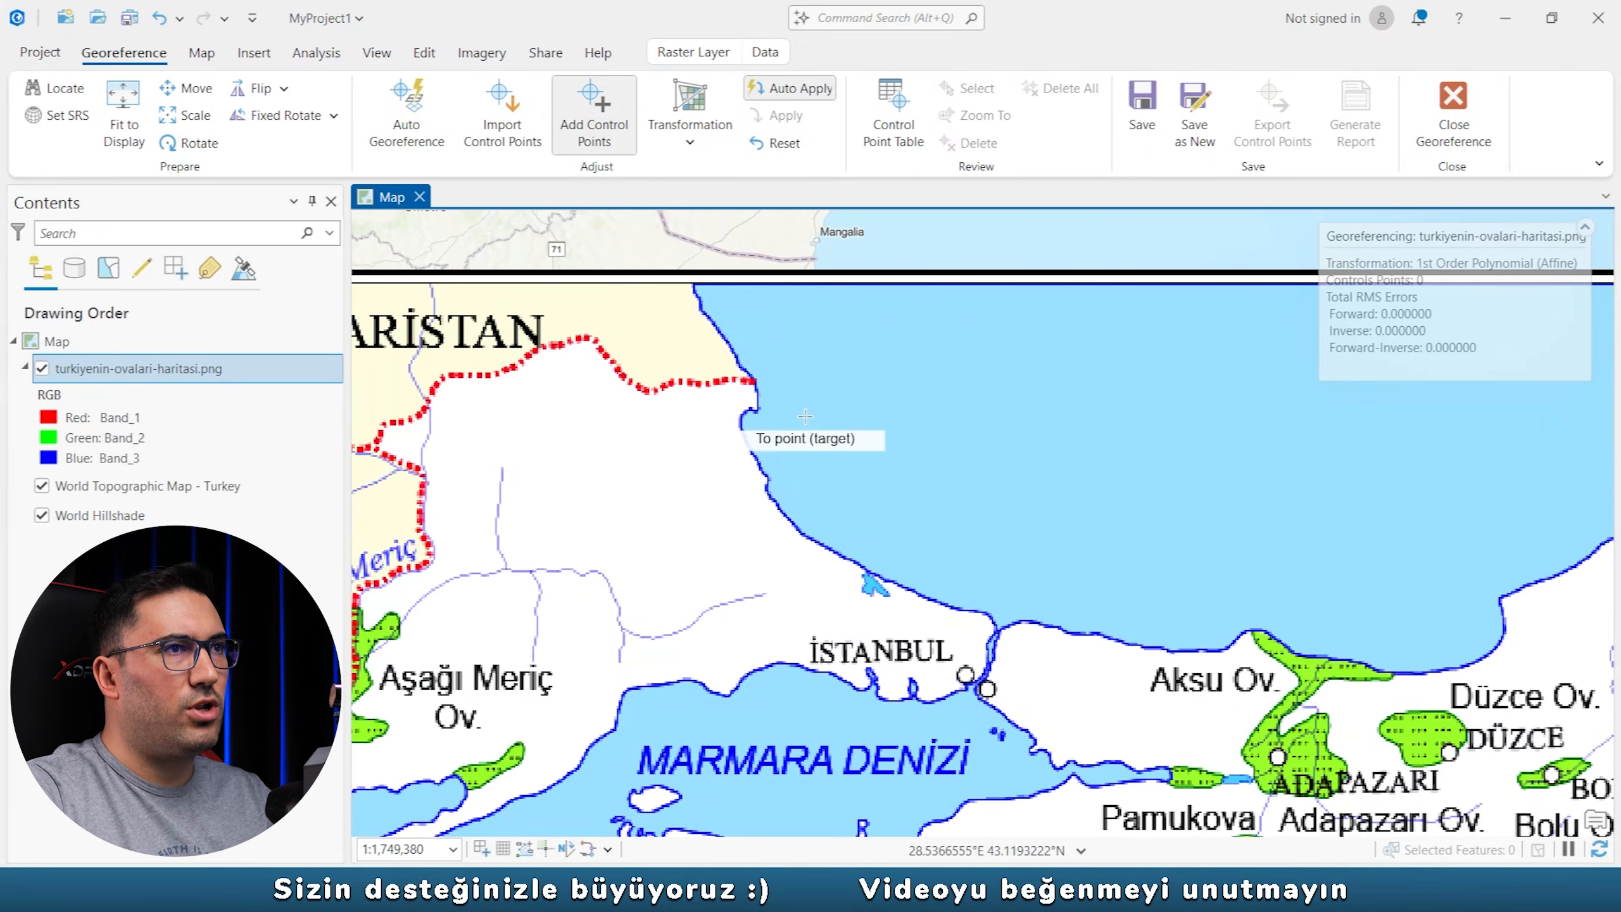
click(1463, 123)
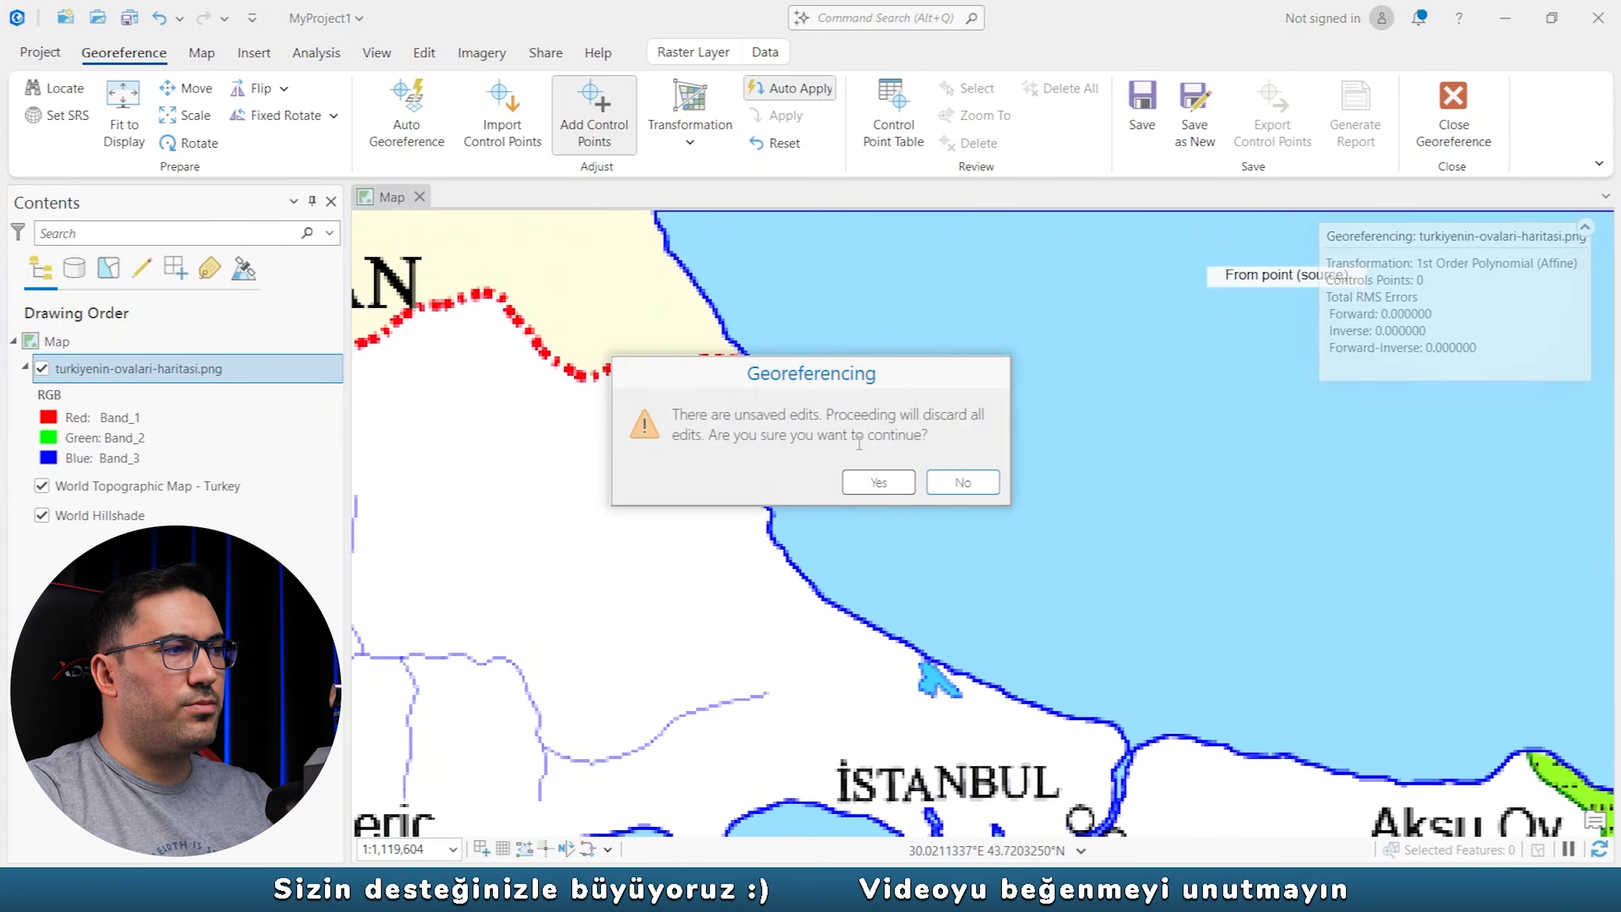
click(887, 488)
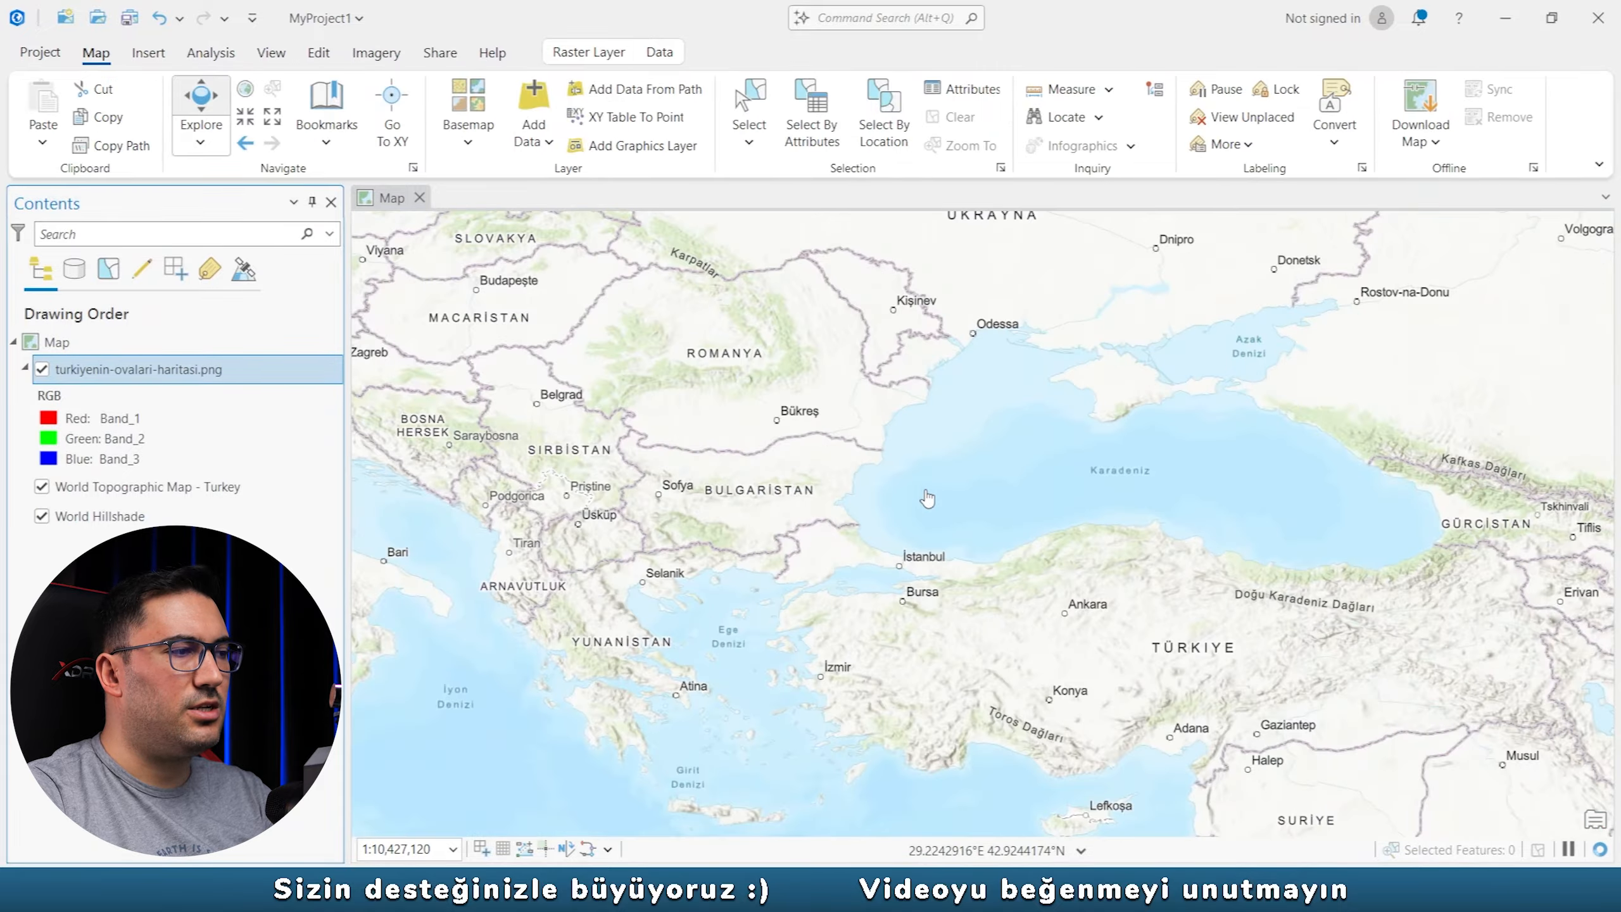
Restart georeferencing of turkiyenin-ovalari-haritasi.png with Turkey framed on the basemap and fit the raster to that display.
scroll(852, 493, down, 10)
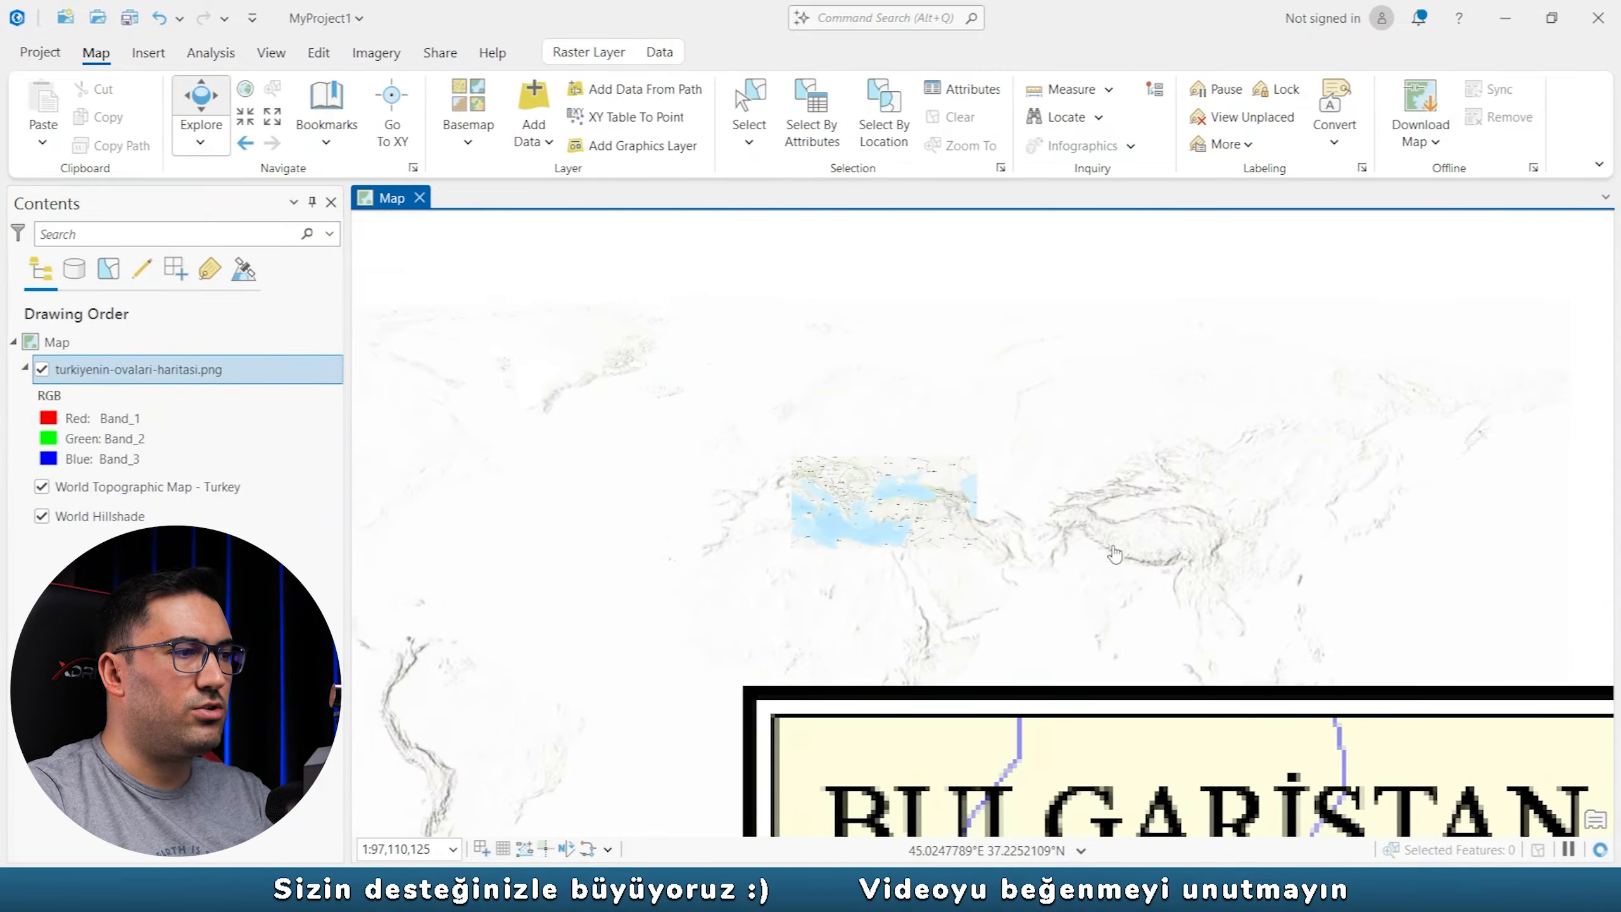
scroll(1235, 619, down, 2)
scroll(1232, 741, up, 5)
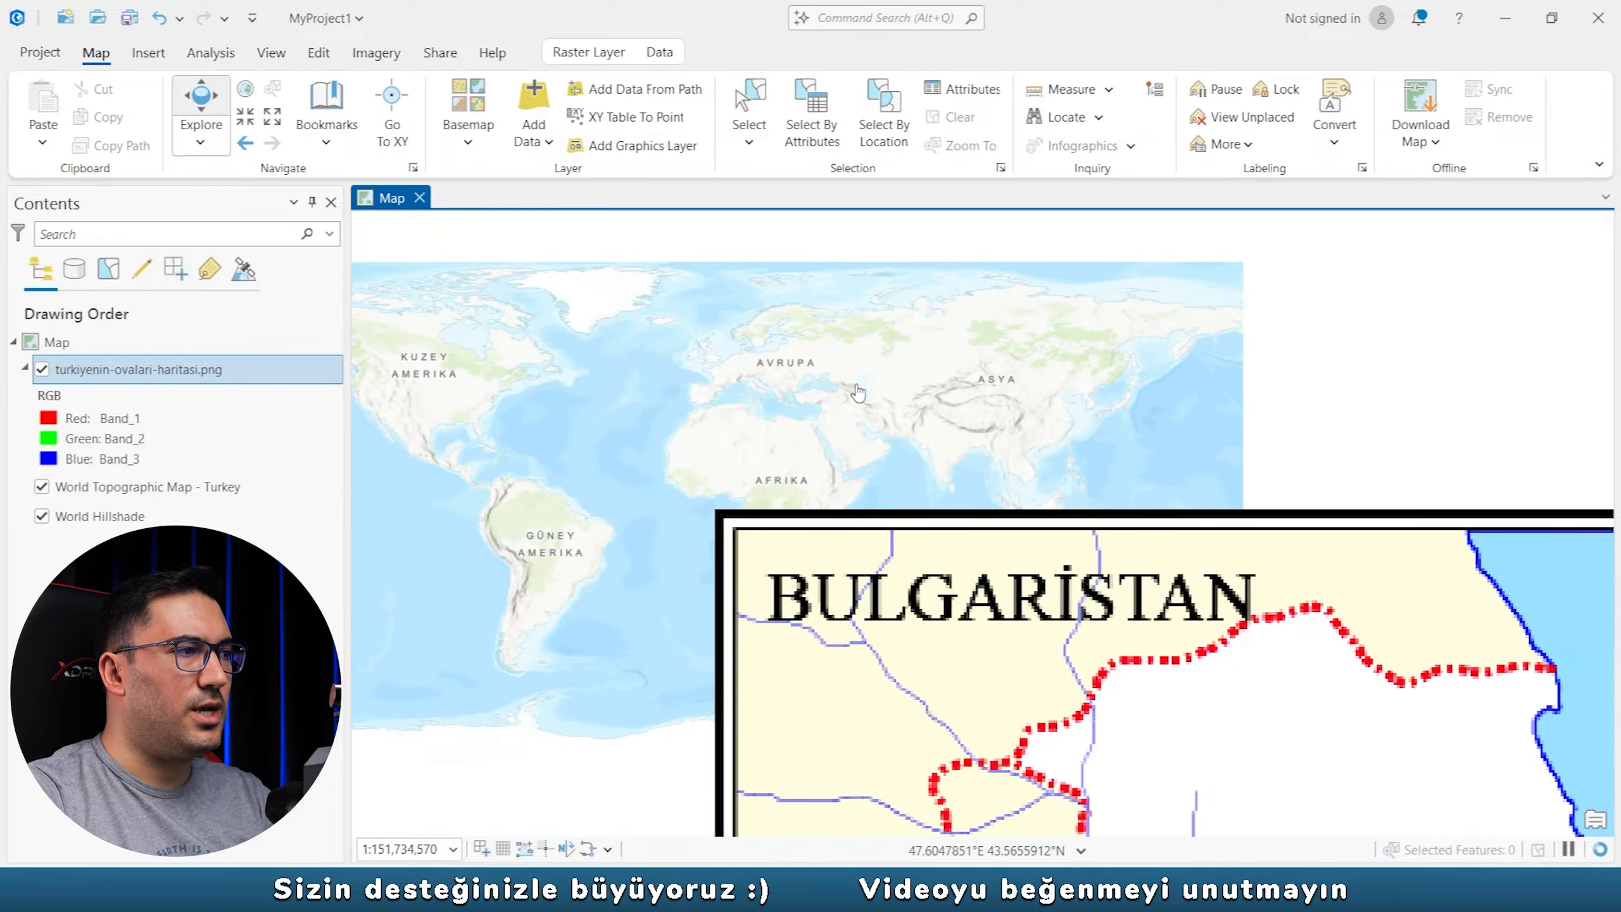
scroll(773, 402, up, 4)
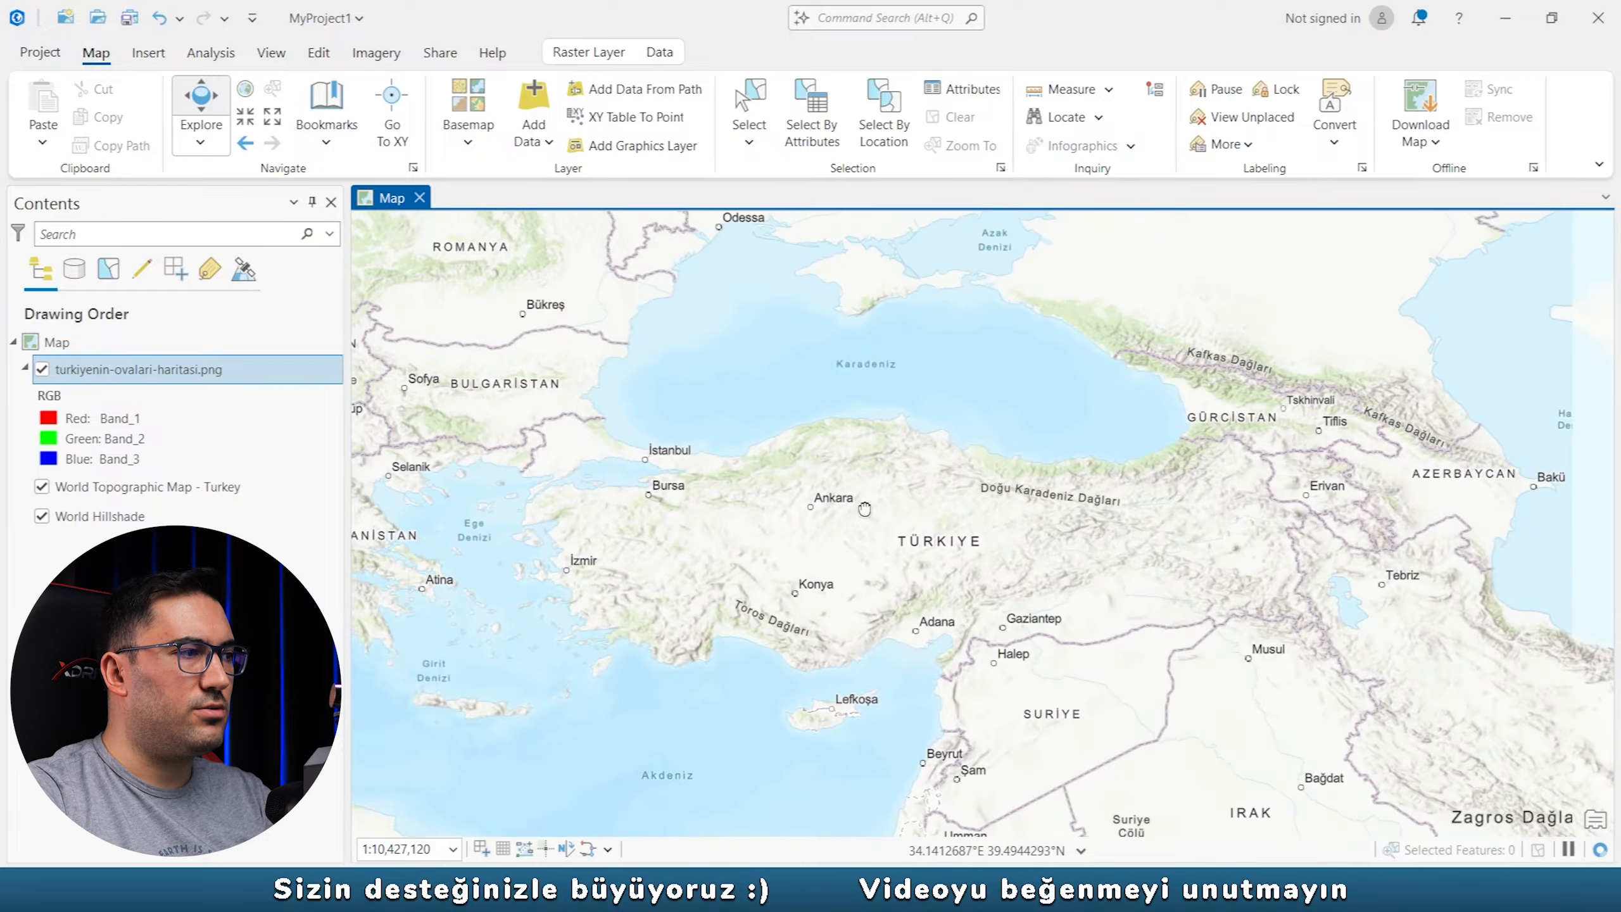
click(374, 54)
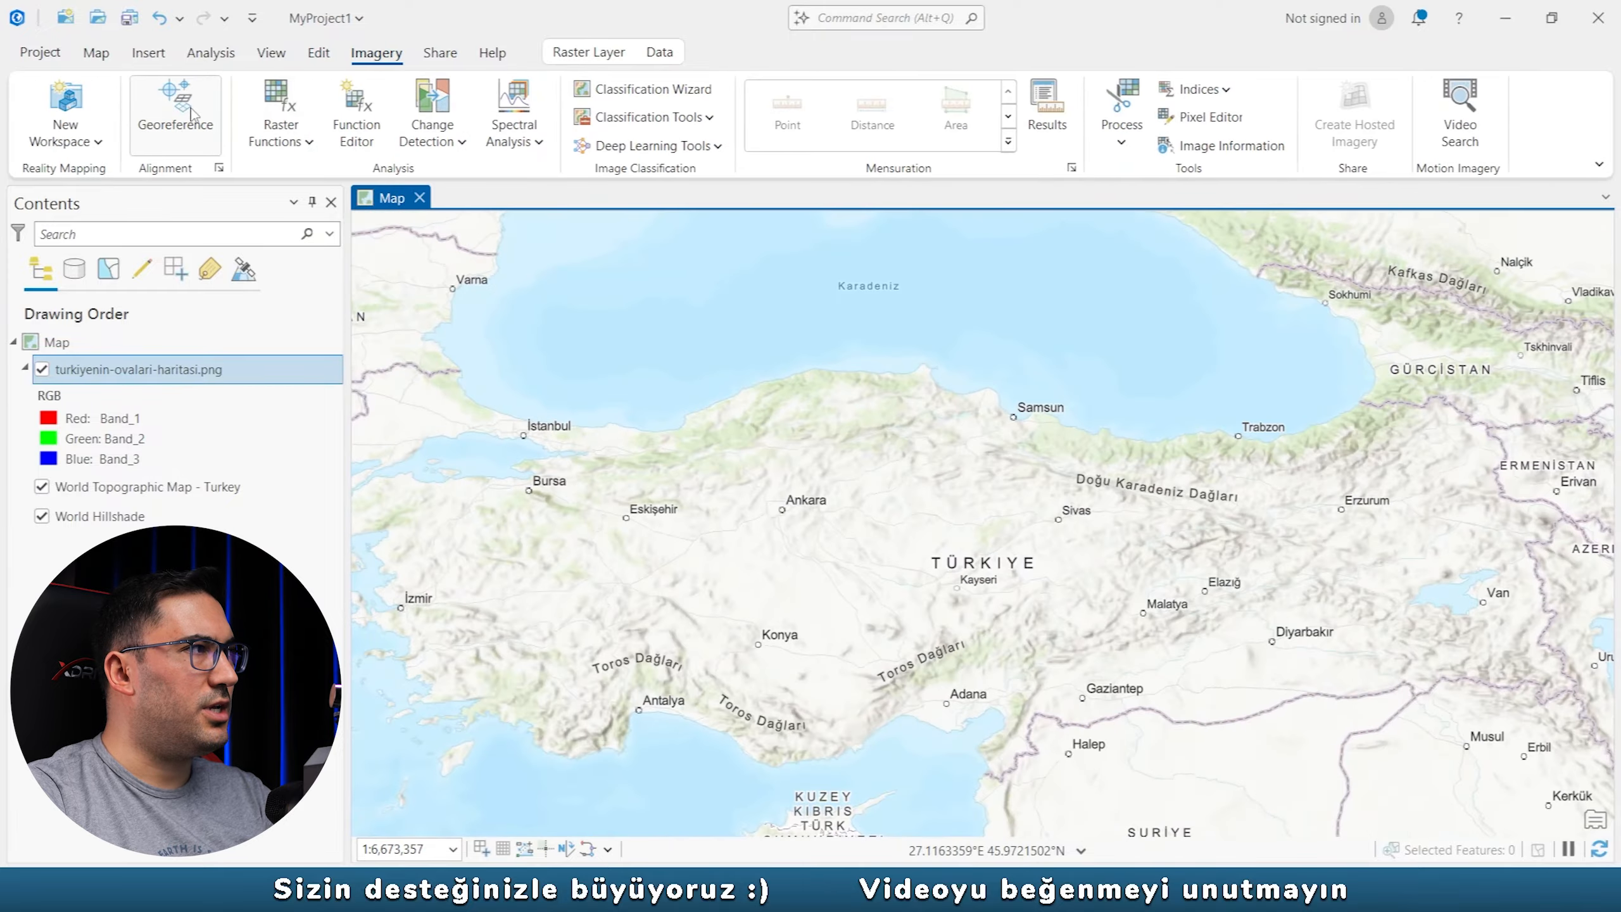
click(192, 113)
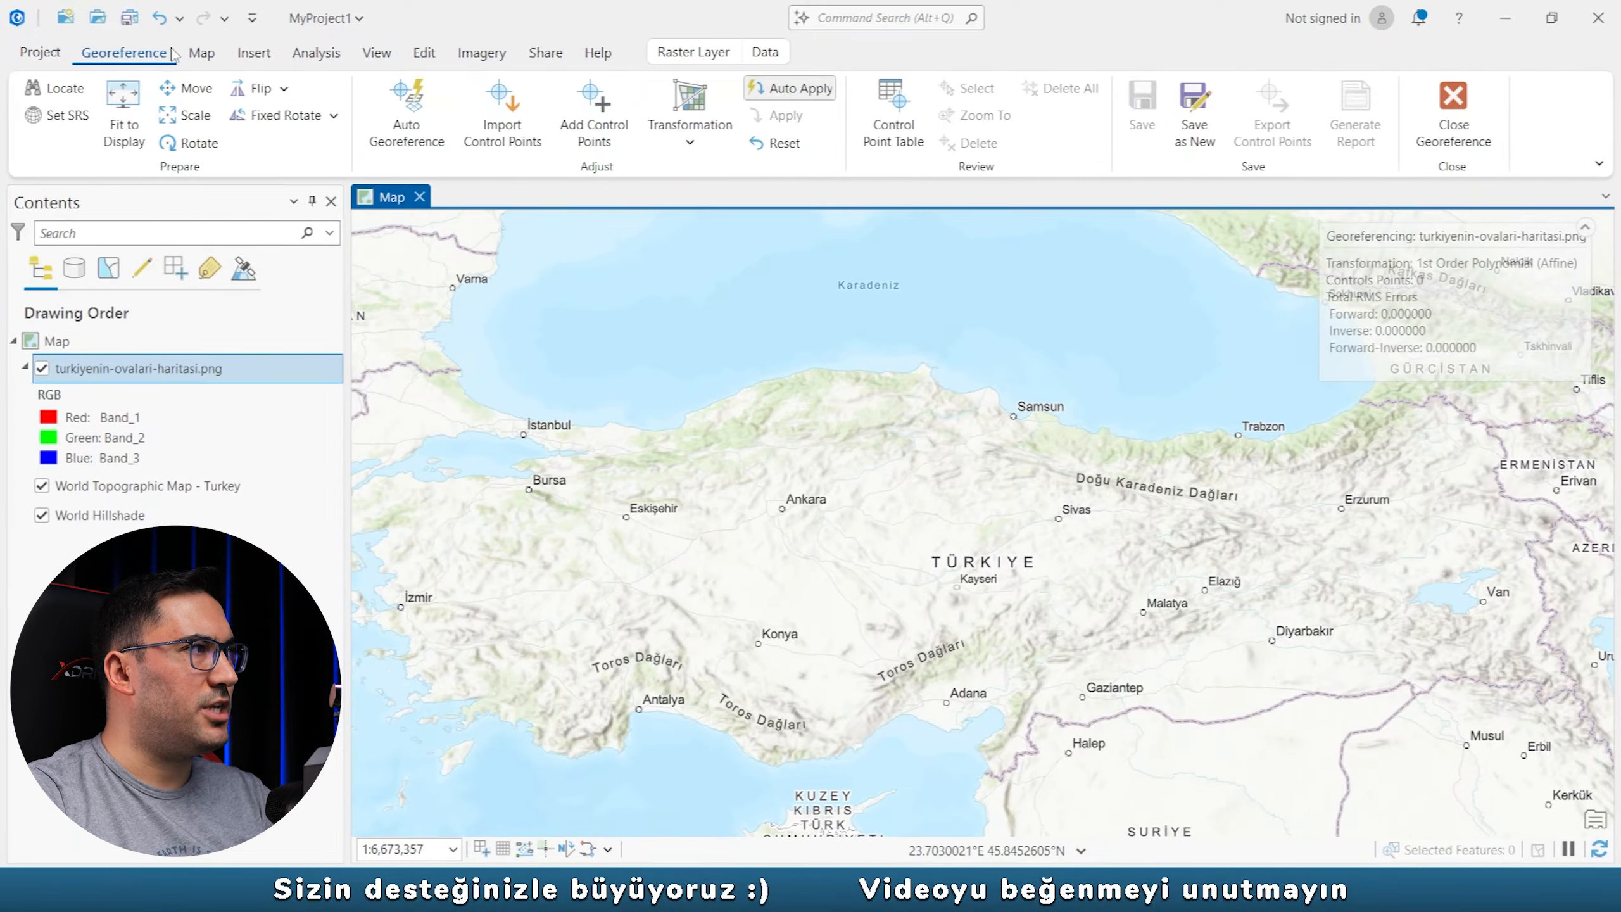
click(123, 109)
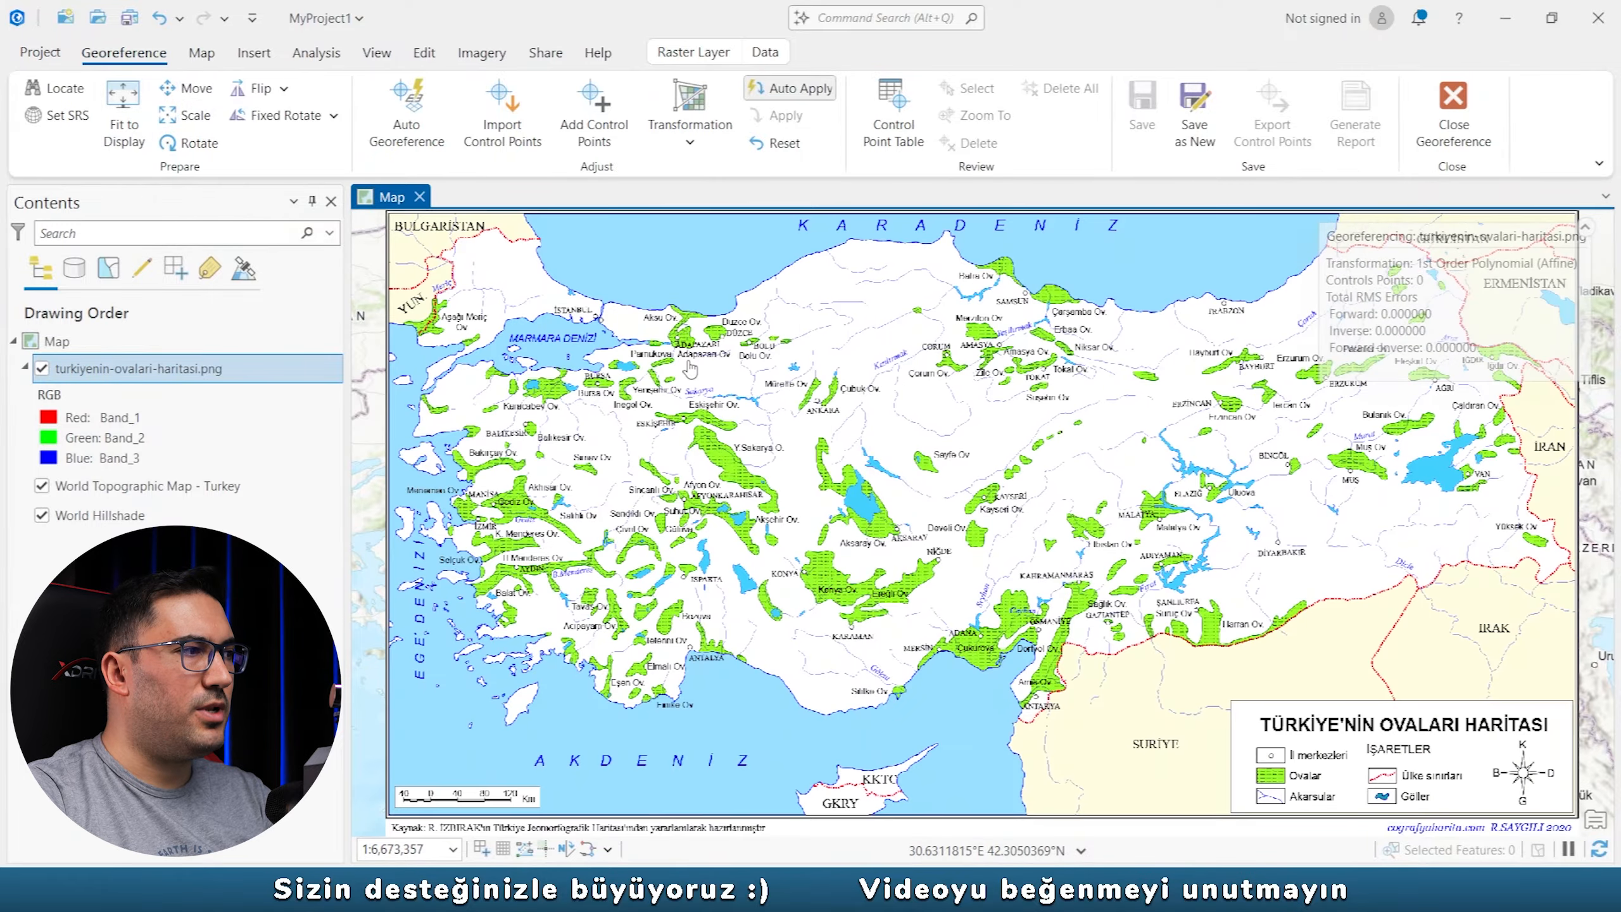
Place the first control point's source on the raster's small Black Sea headland just south of the Bulgarian border.
drag(807, 352, 821, 391)
drag(525, 351, 571, 354)
click(595, 122)
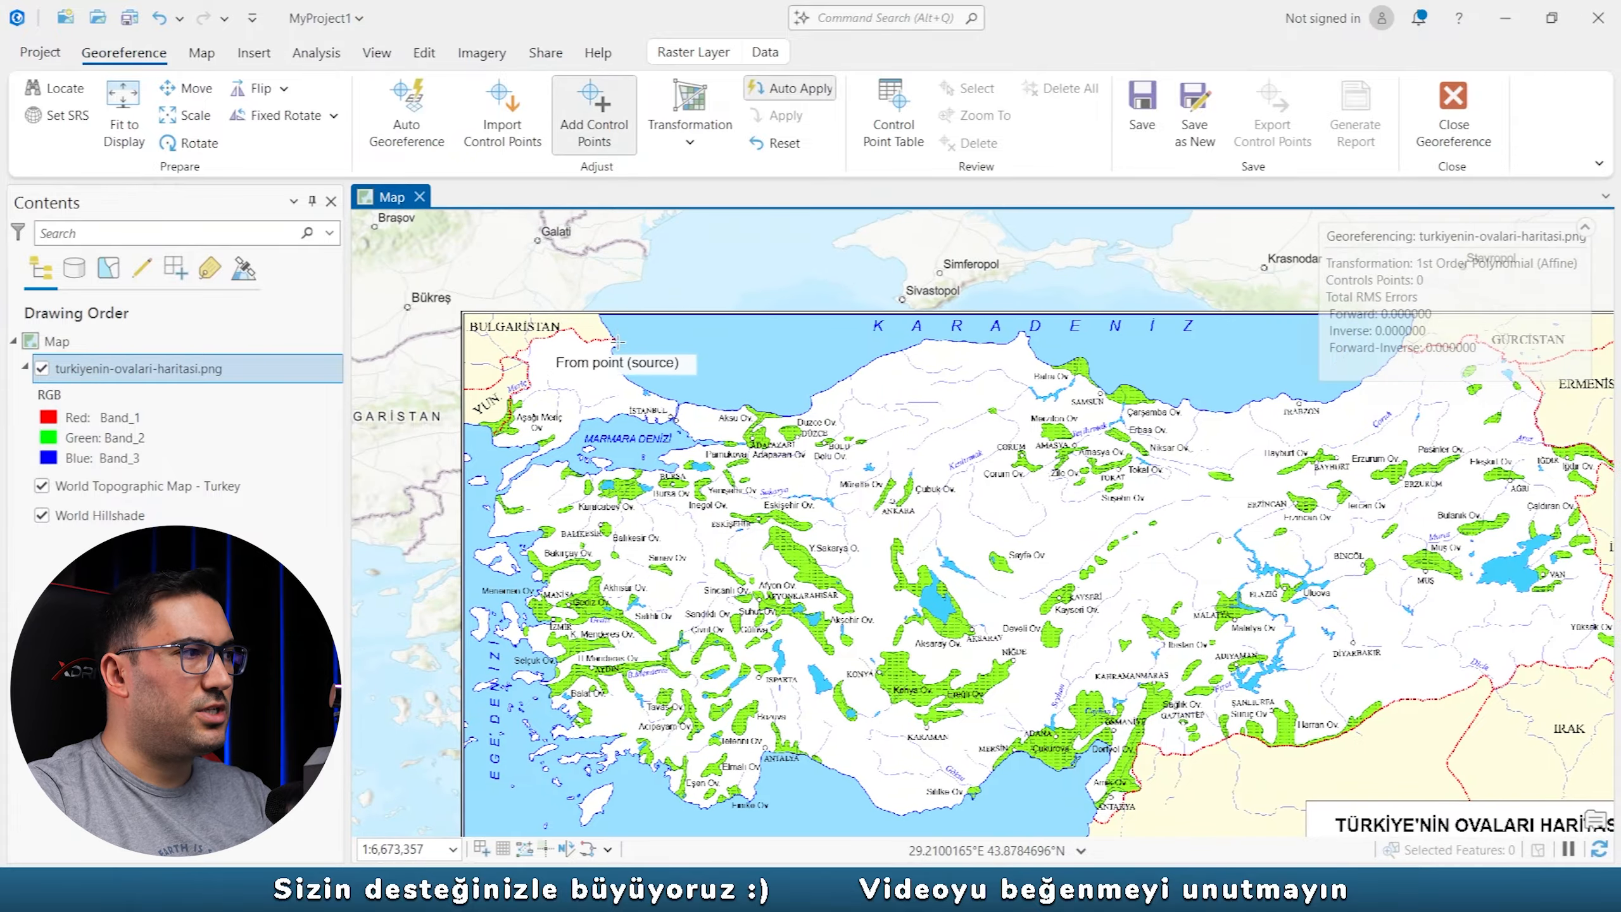
scroll(610, 356, up, 5)
scroll(610, 357, up, 6)
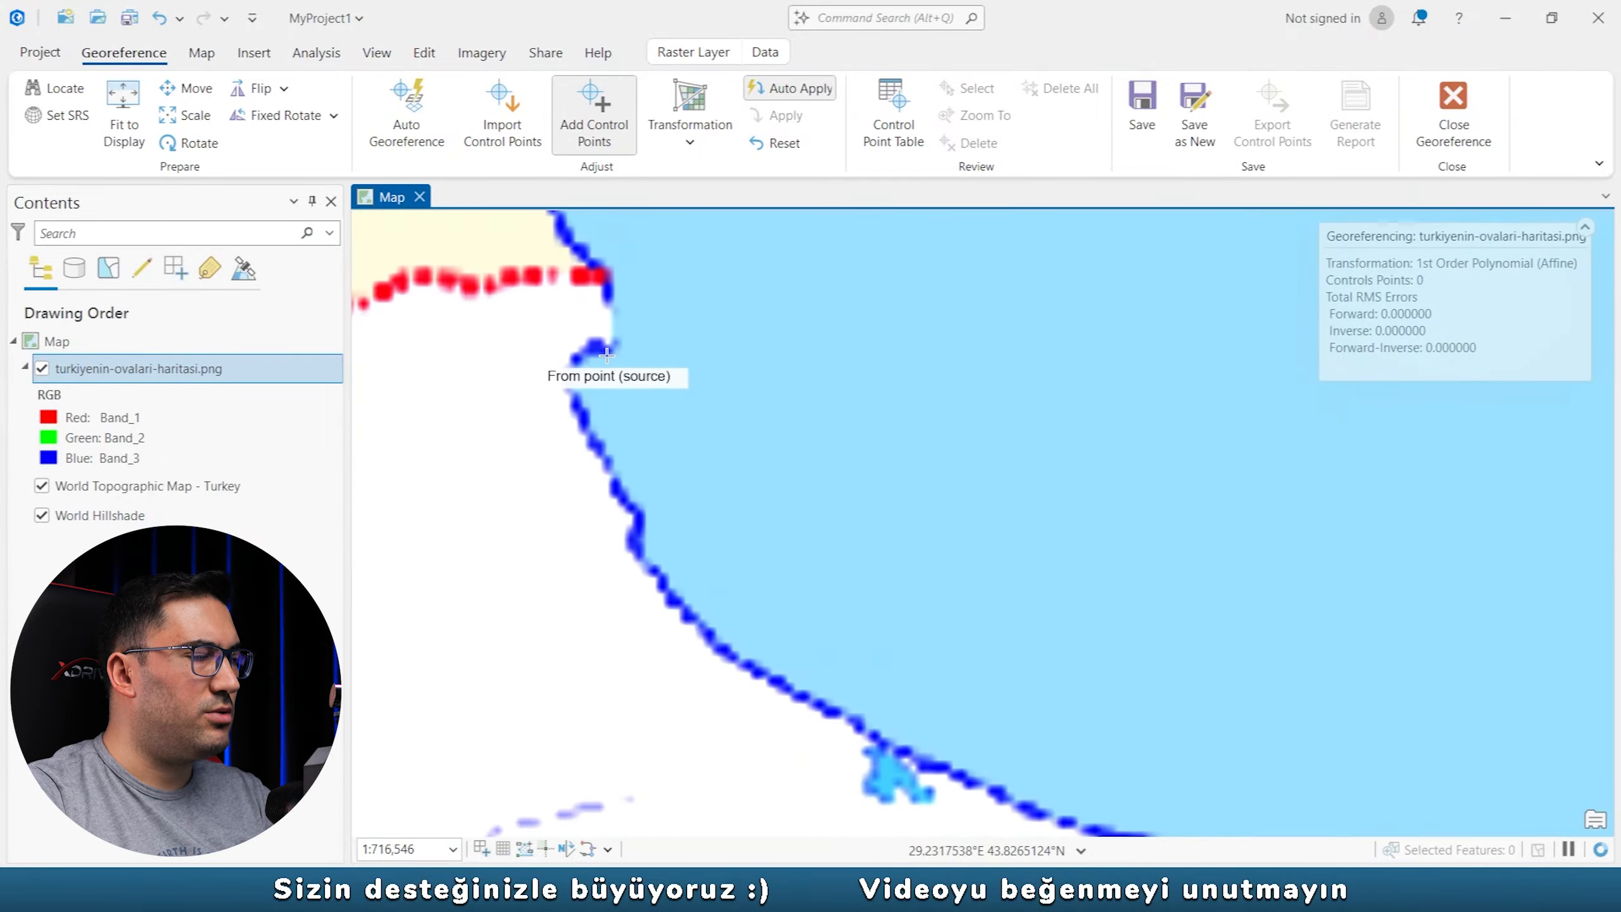
click(612, 356)
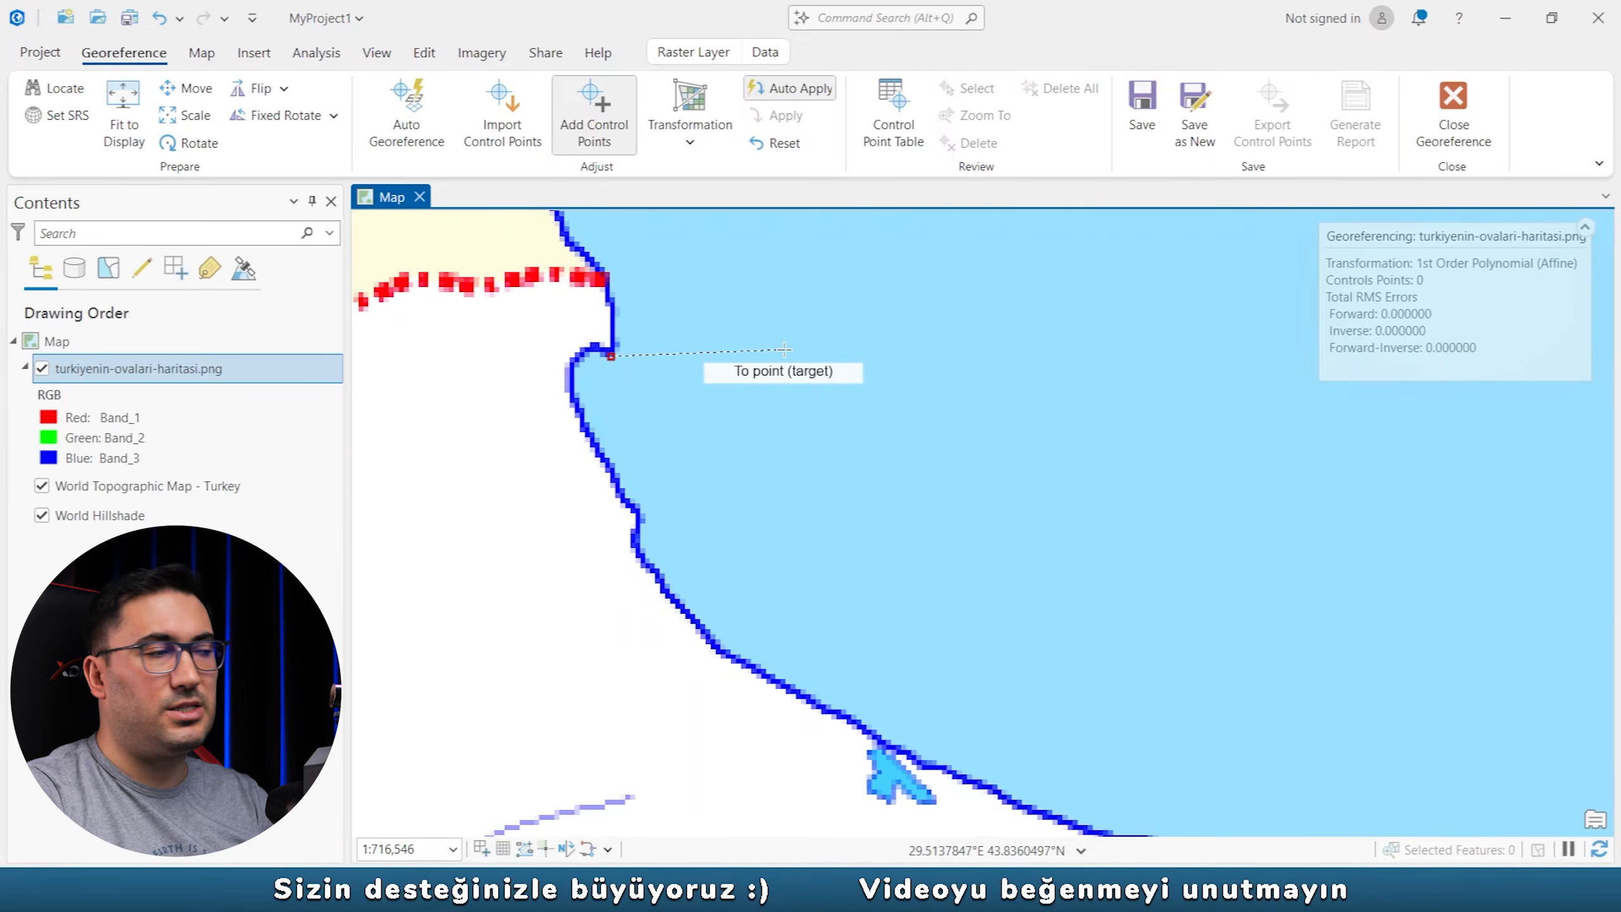
Hide the raster and place the first control point's target on the basemap headland north of İğneada Longoz Ormanları Milli Parkı.
scroll(760, 399, down, 3)
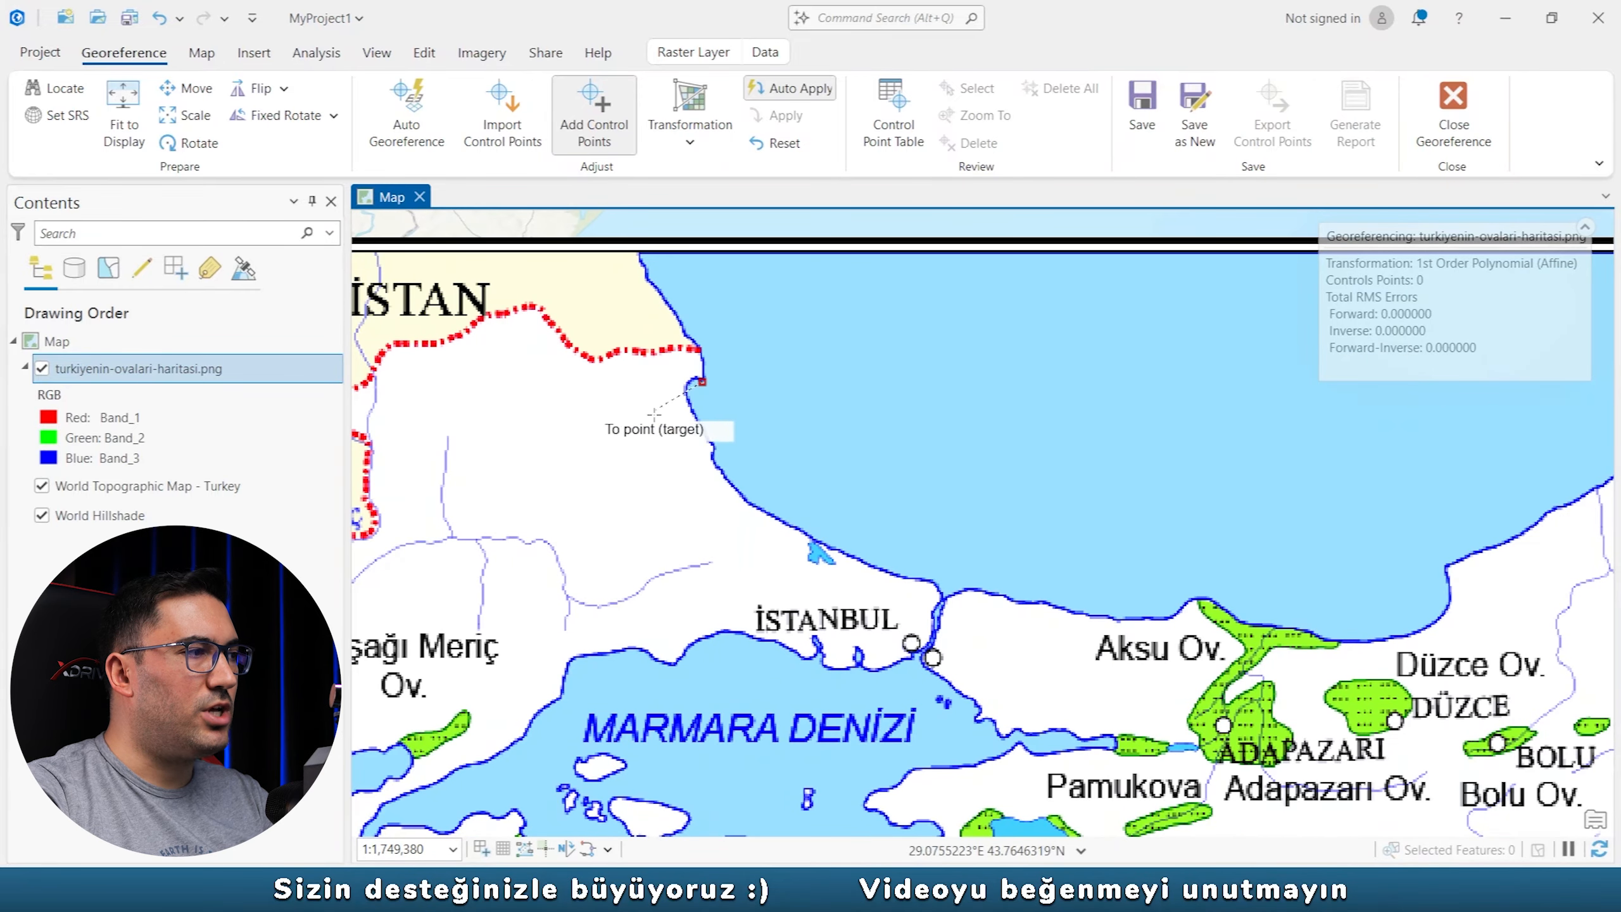
drag(498, 522, 793, 465)
scroll(847, 457, up, 1)
scroll(672, 449, down, 1)
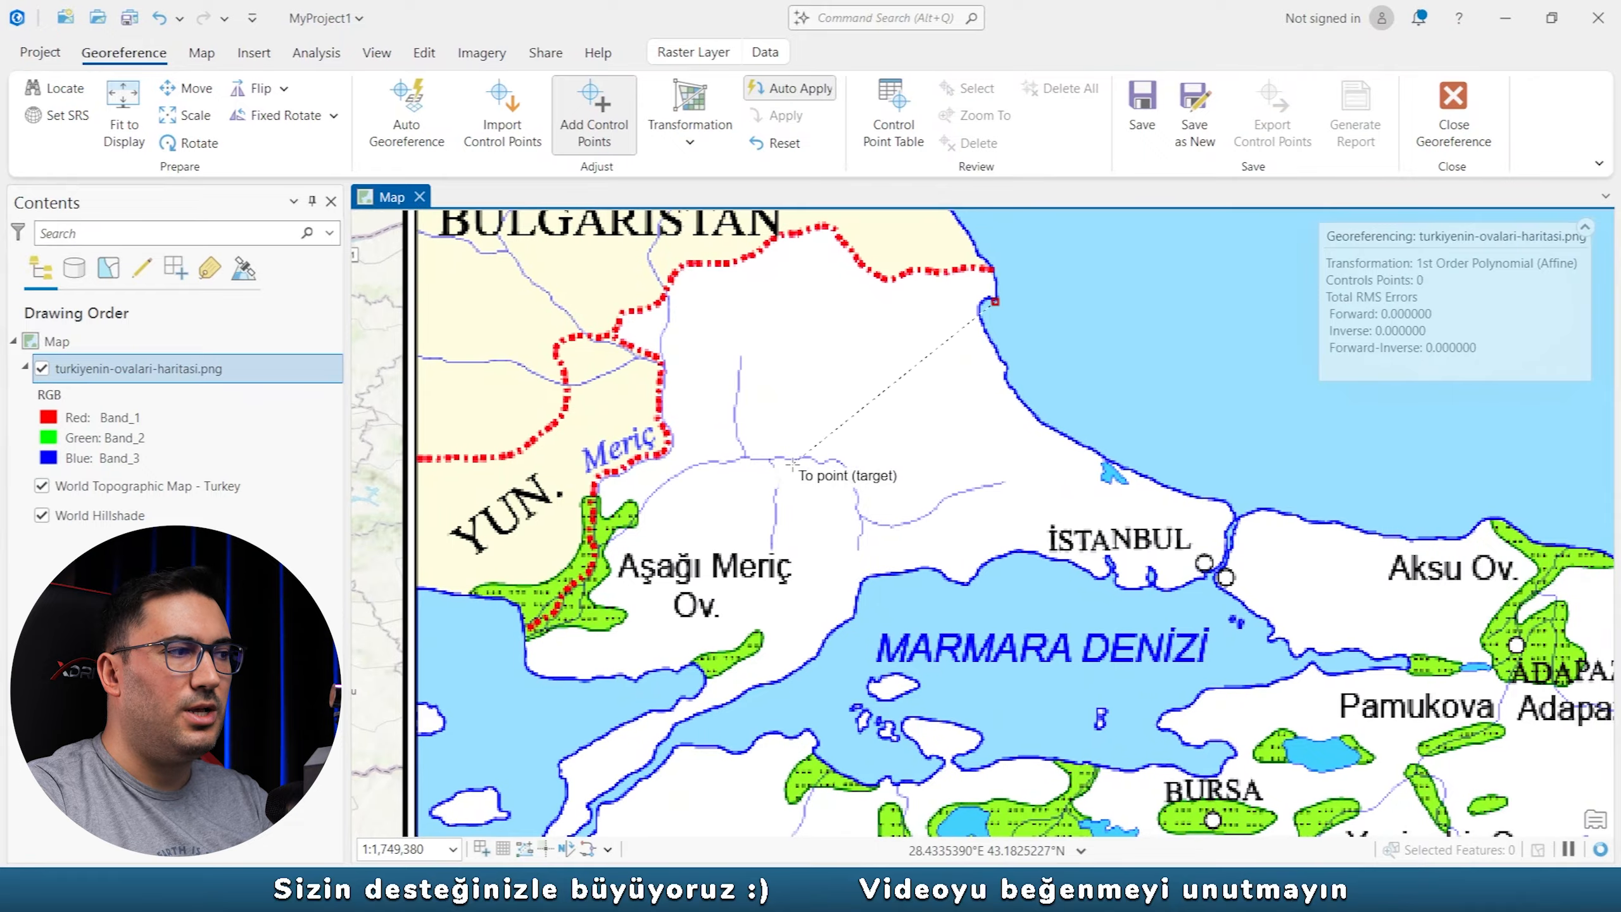
click(42, 370)
scroll(792, 543, down, 2)
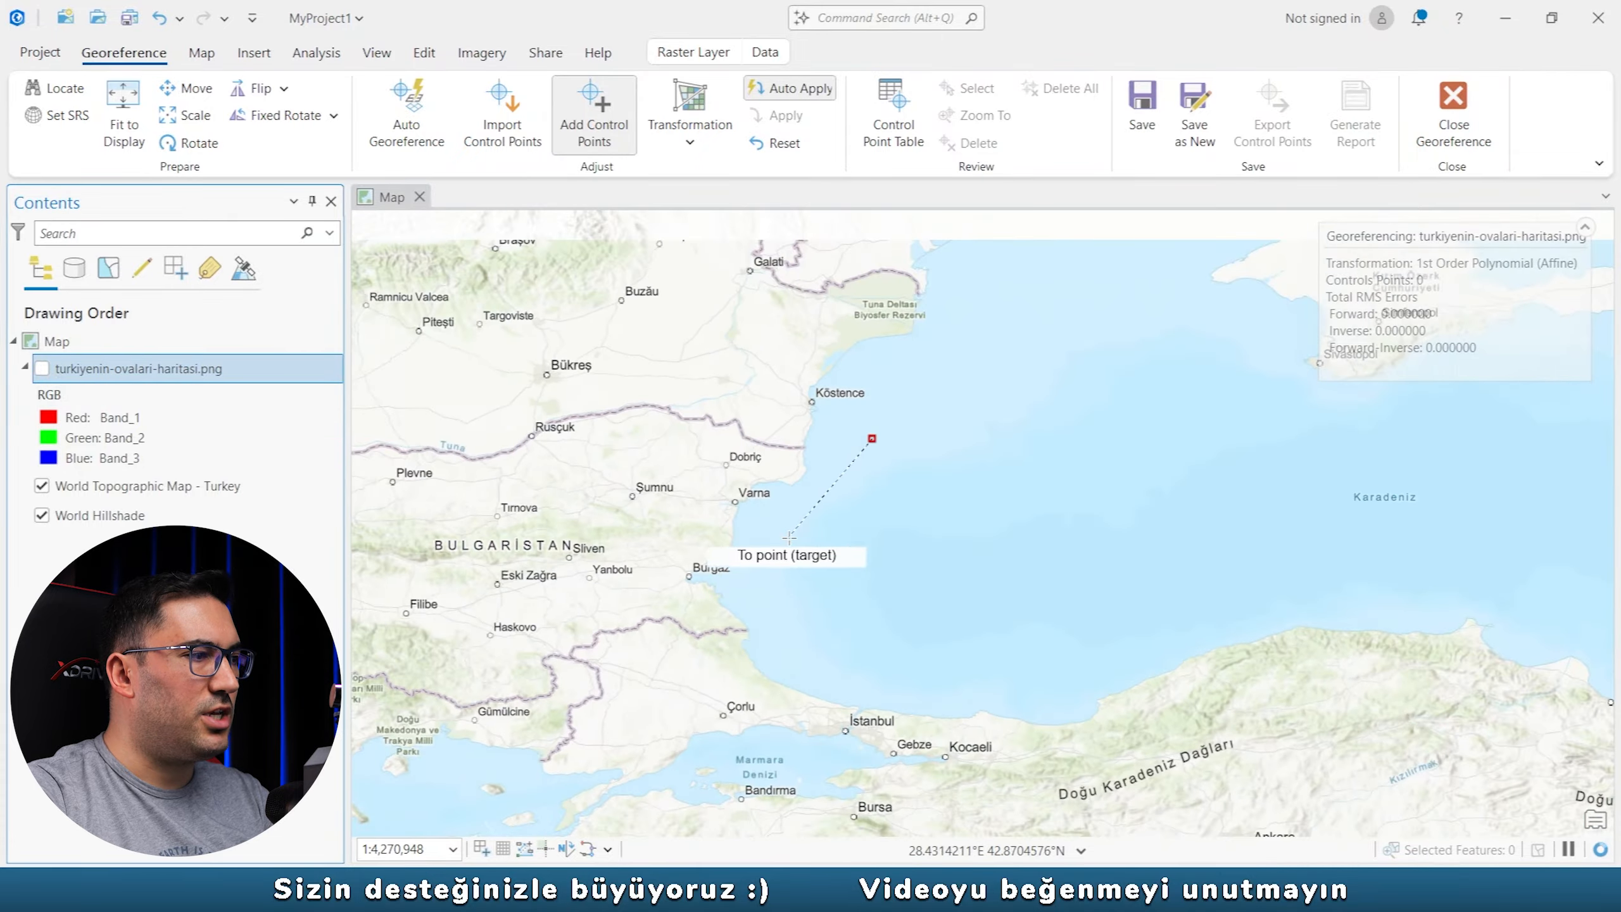
scroll(748, 656, up, 6)
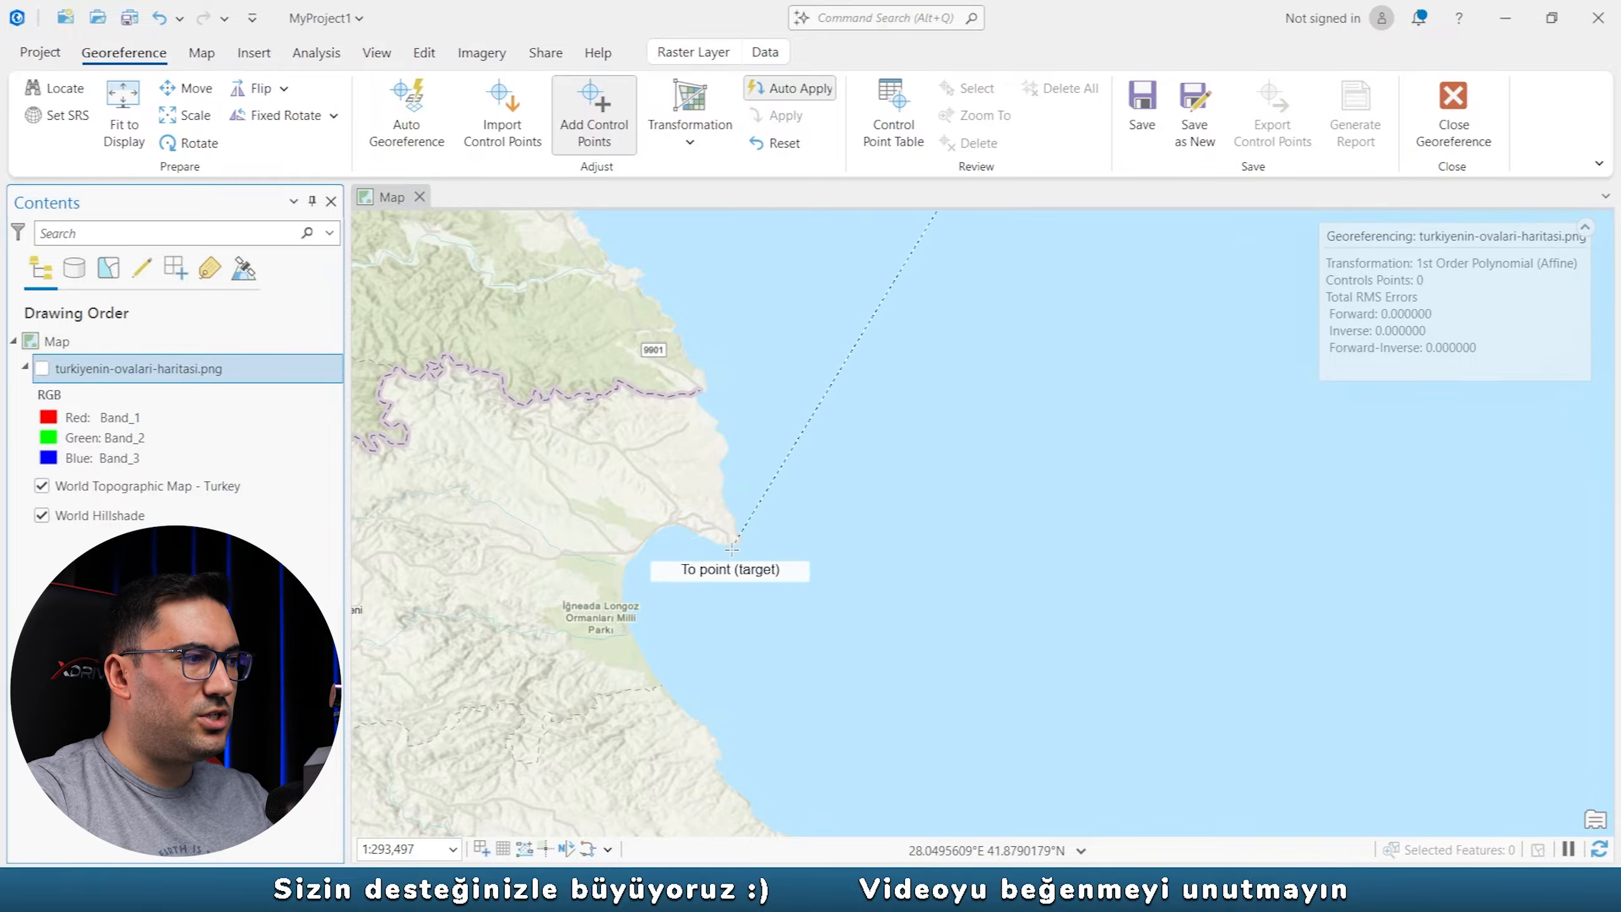
click(734, 543)
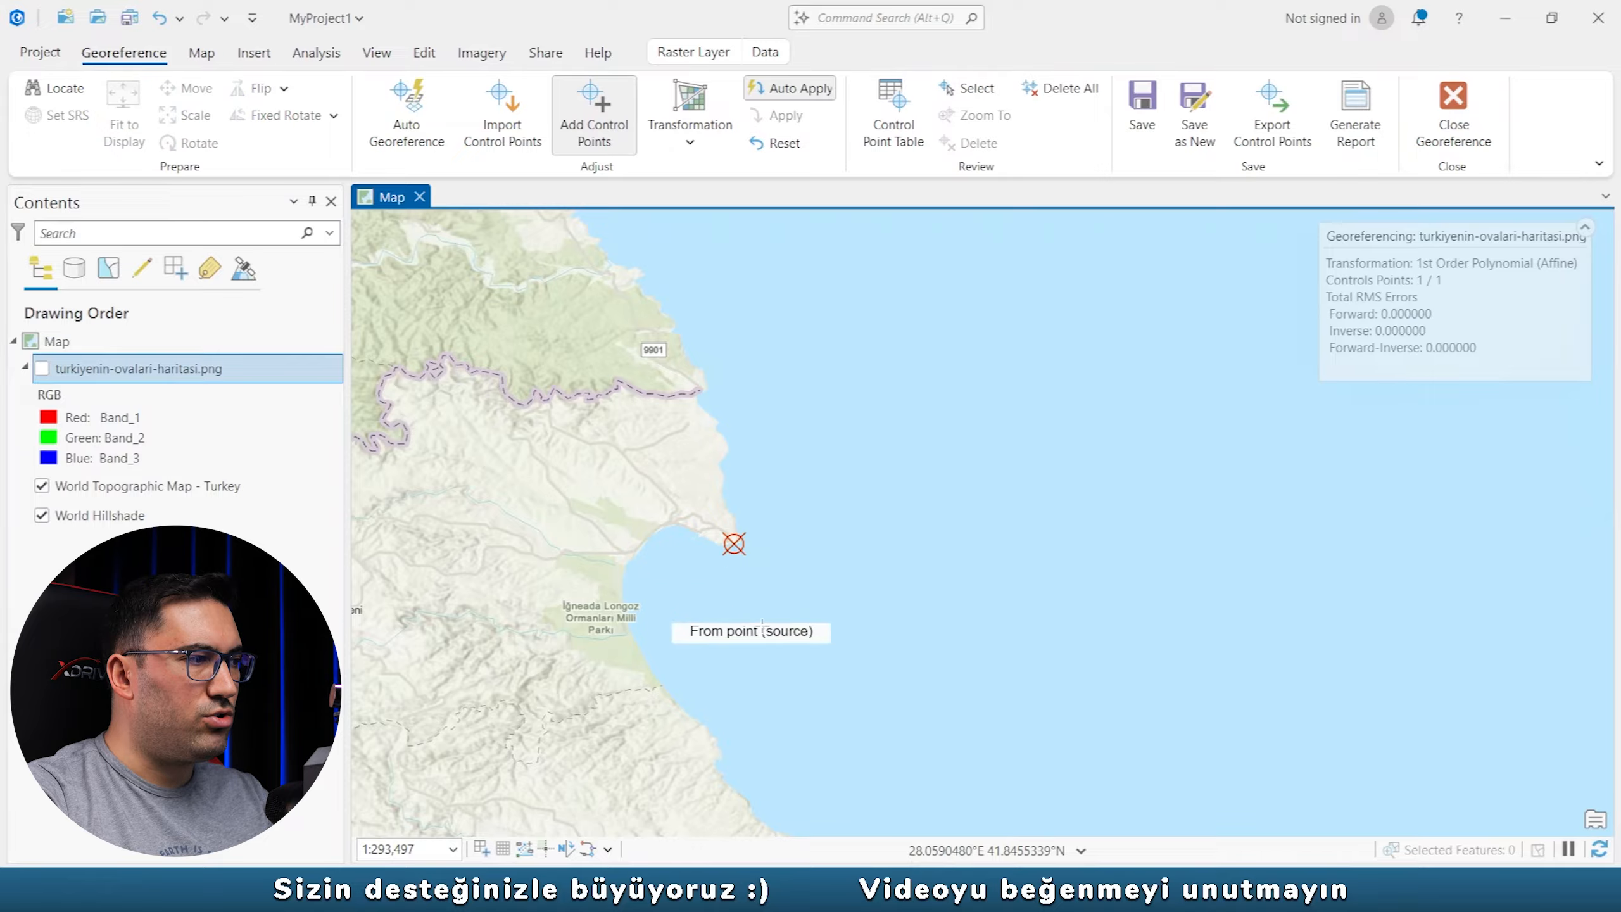
Show the raster and check its alignment around the first control point by toggling its visibility over the basemap.
scroll(735, 542, down, 3)
click(43, 368)
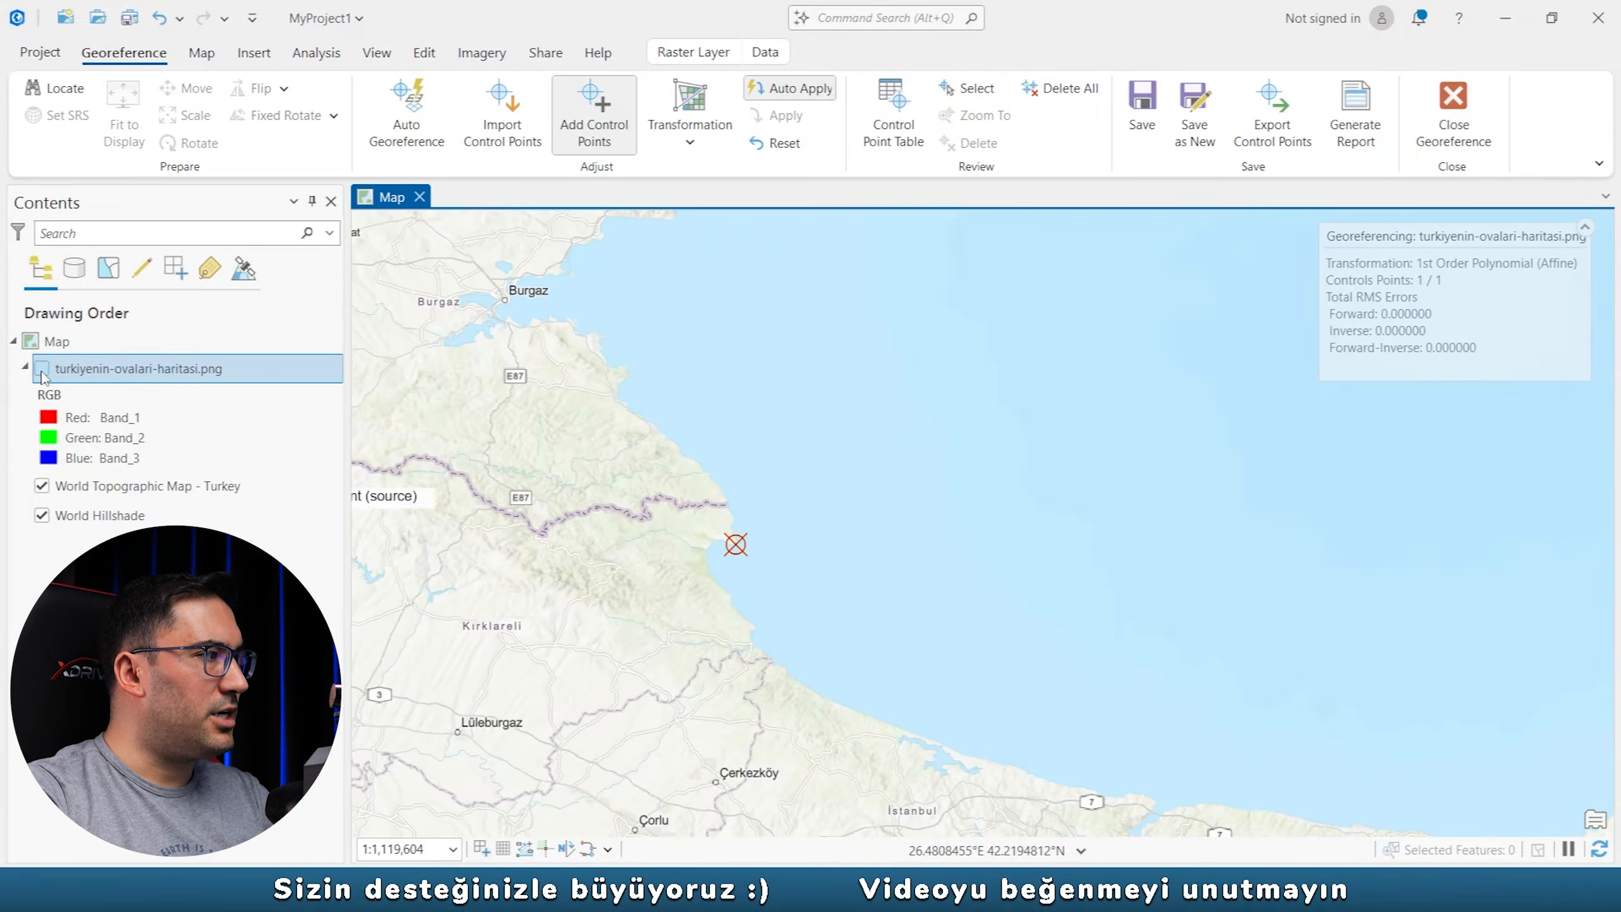
scroll(799, 505, down, 2)
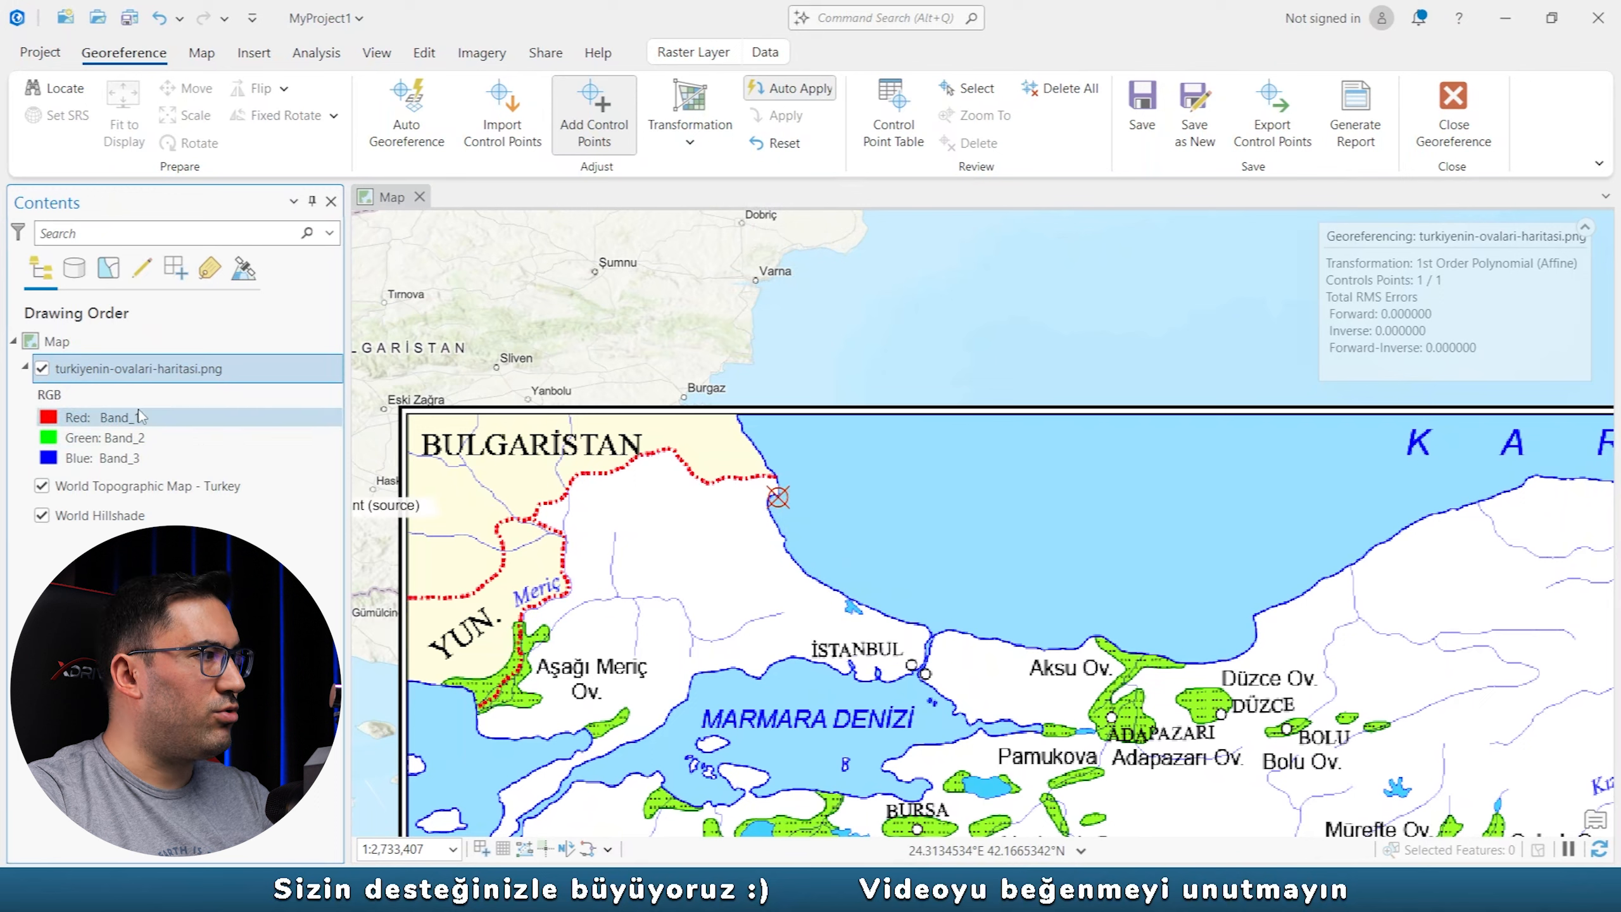
click(43, 369)
click(43, 368)
click(43, 369)
click(43, 371)
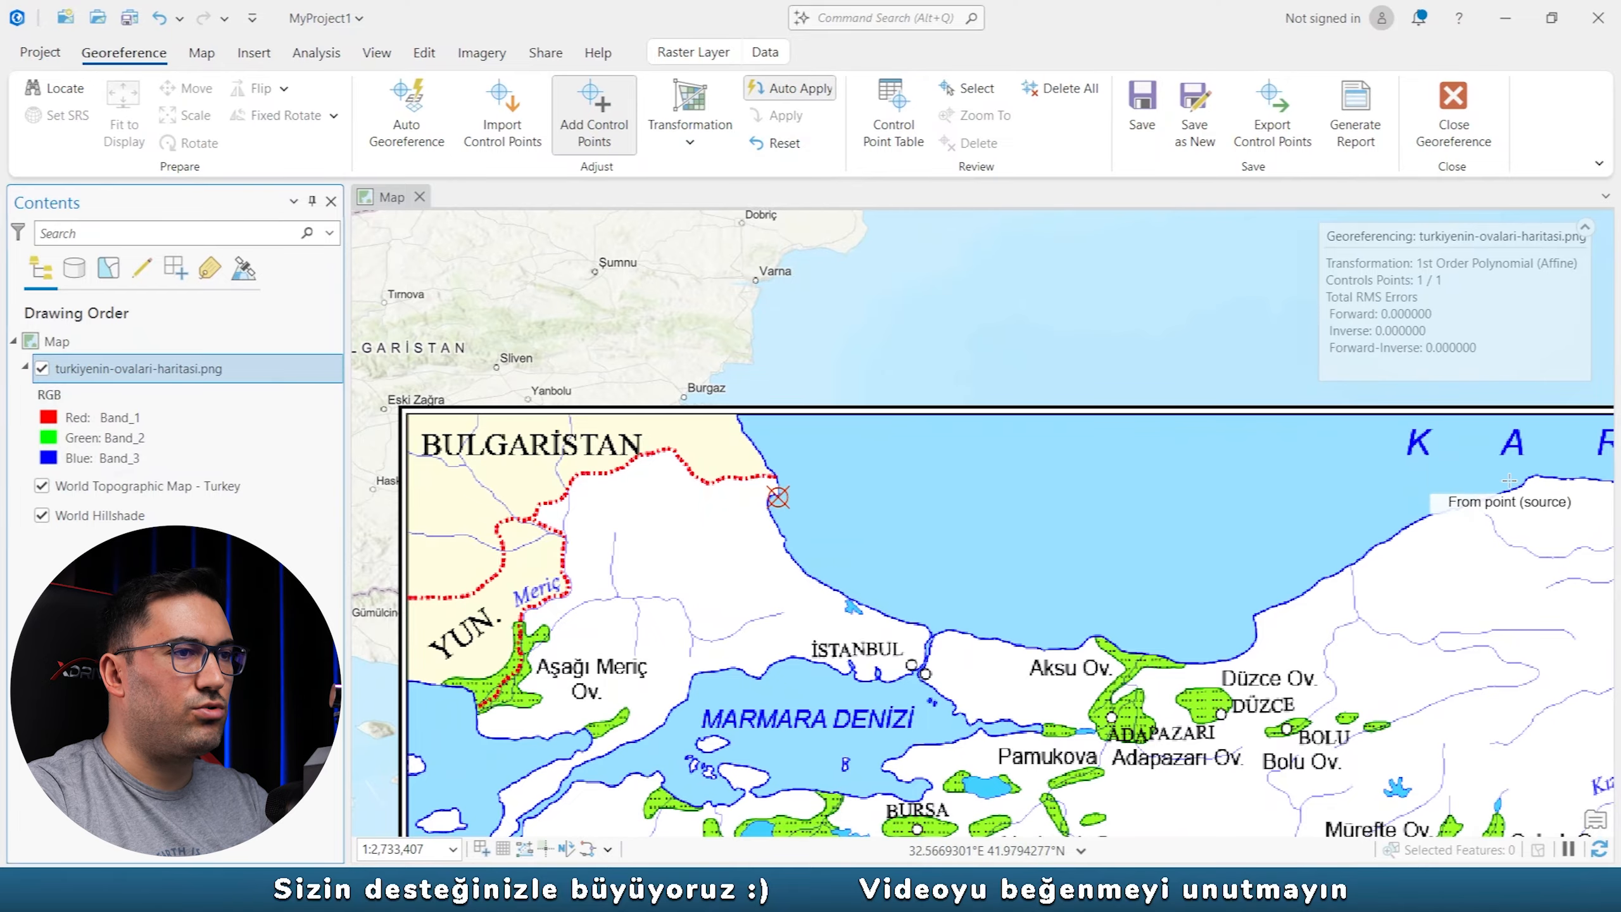
Add a second control point from the raster's Sinop peninsula tip to the matching eastern tip on the basemap, with the raster hidden for the target.
drag(1490, 484, 693, 496)
scroll(989, 481, up, 2)
drag(1010, 498, 824, 447)
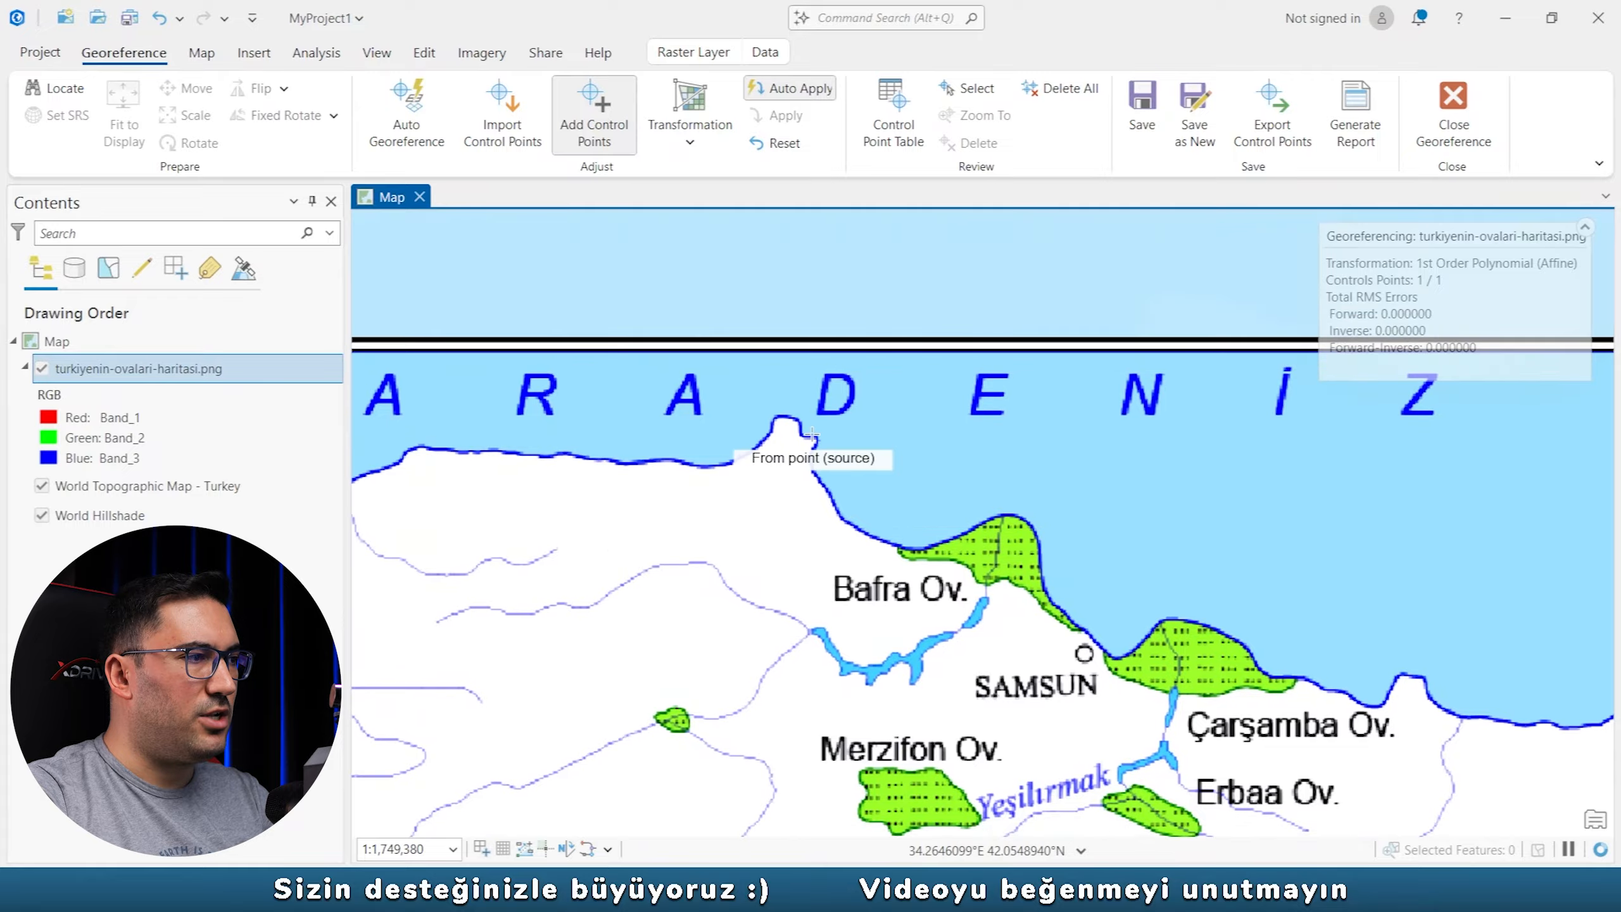
scroll(812, 436, up, 2)
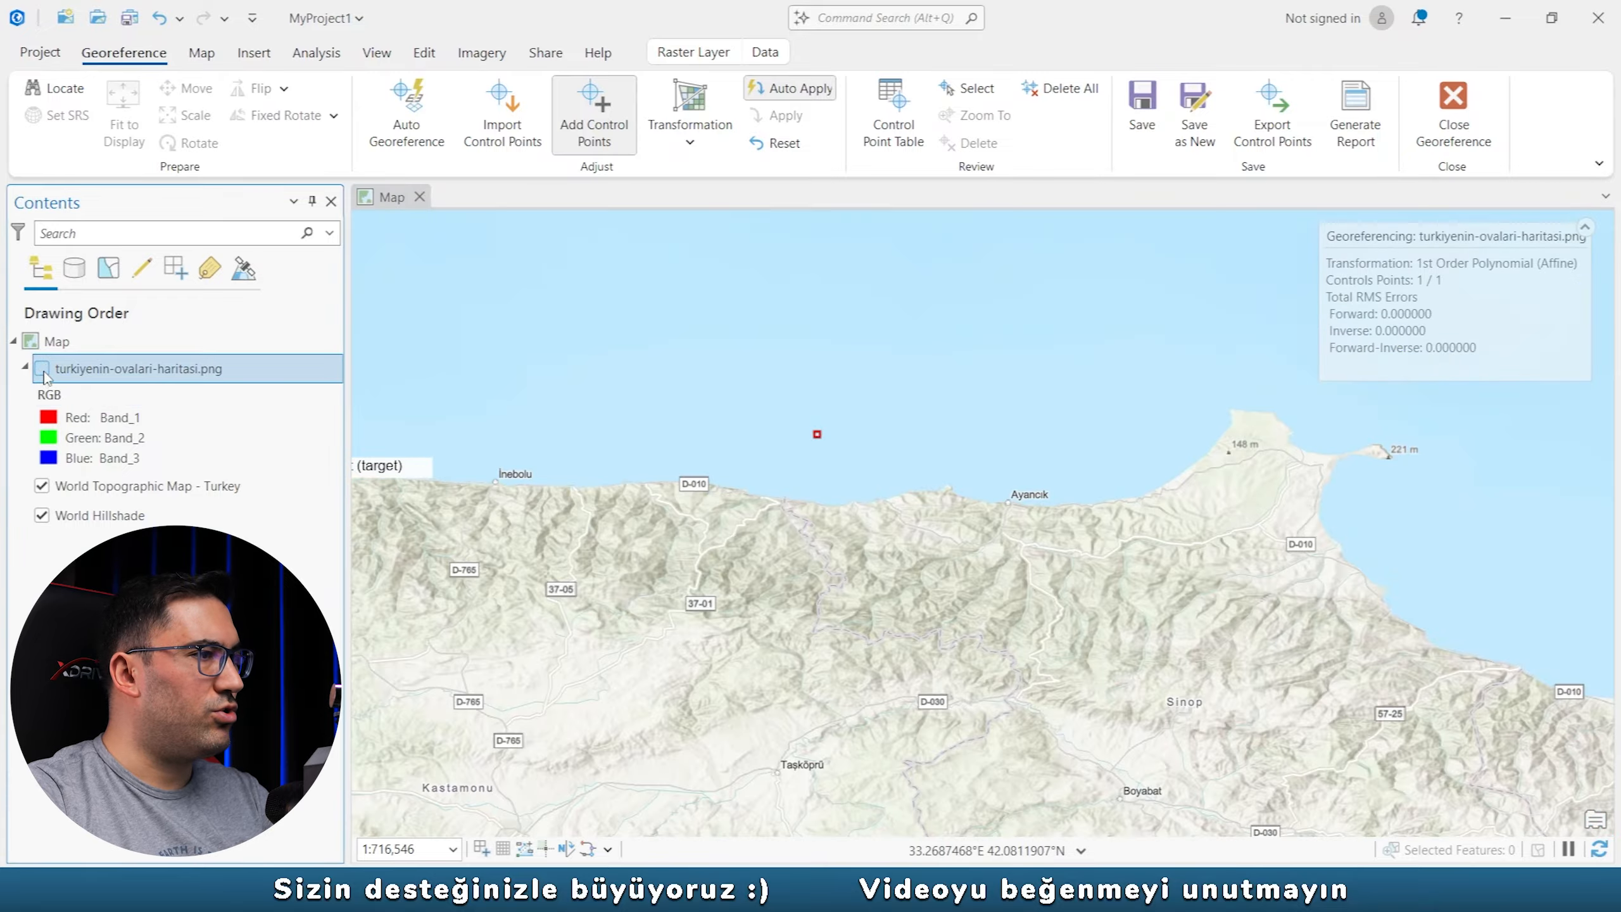
click(42, 369)
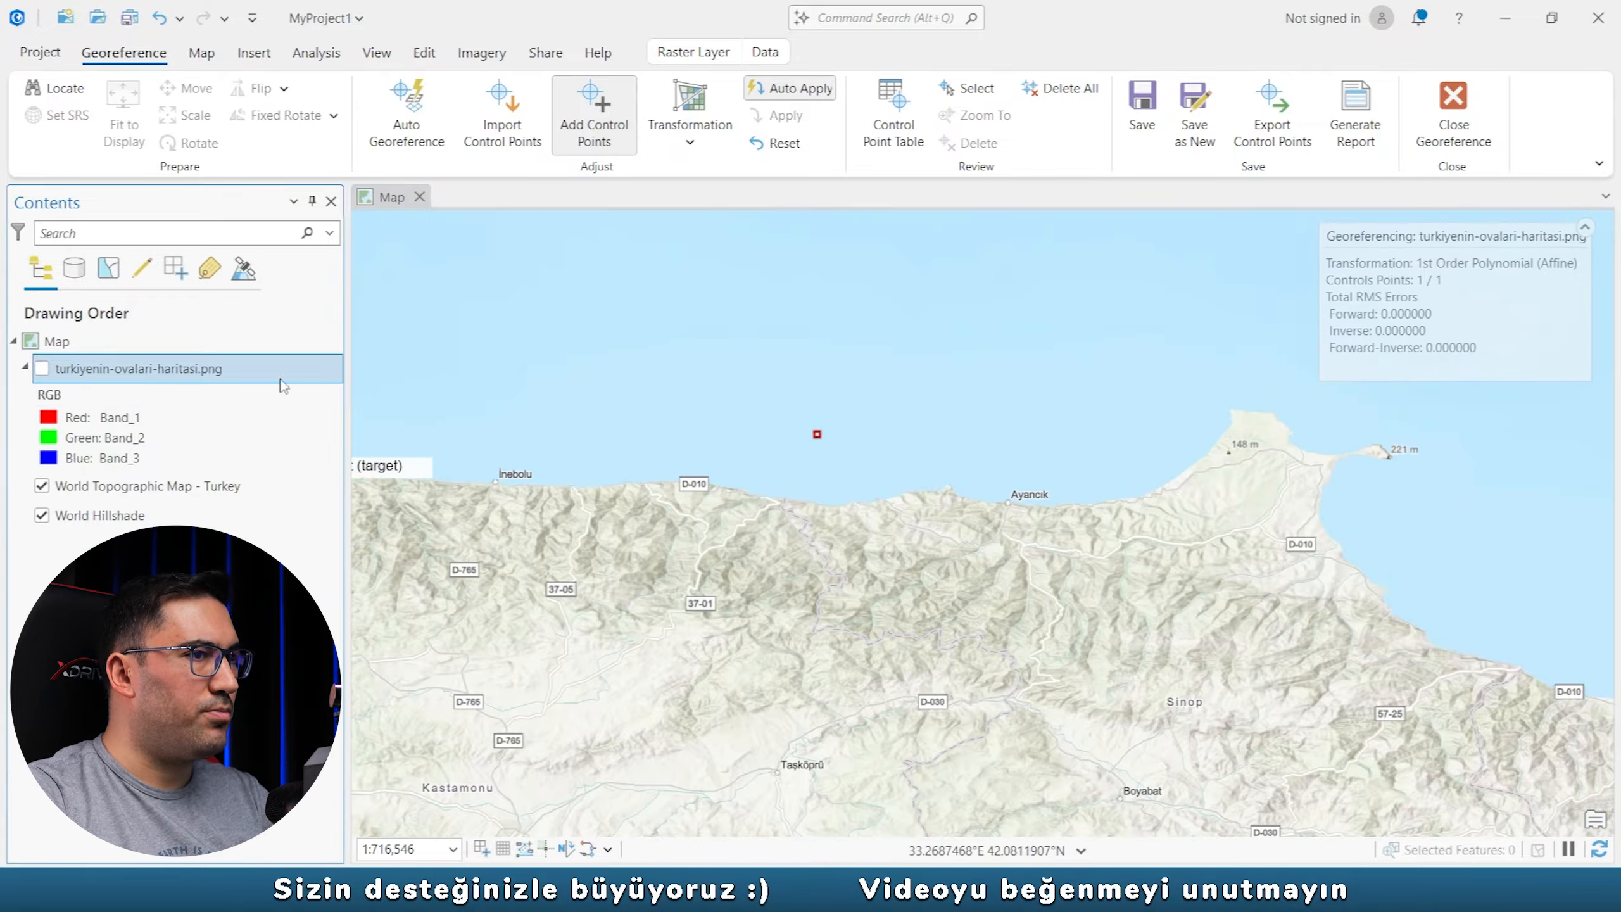
click(1381, 449)
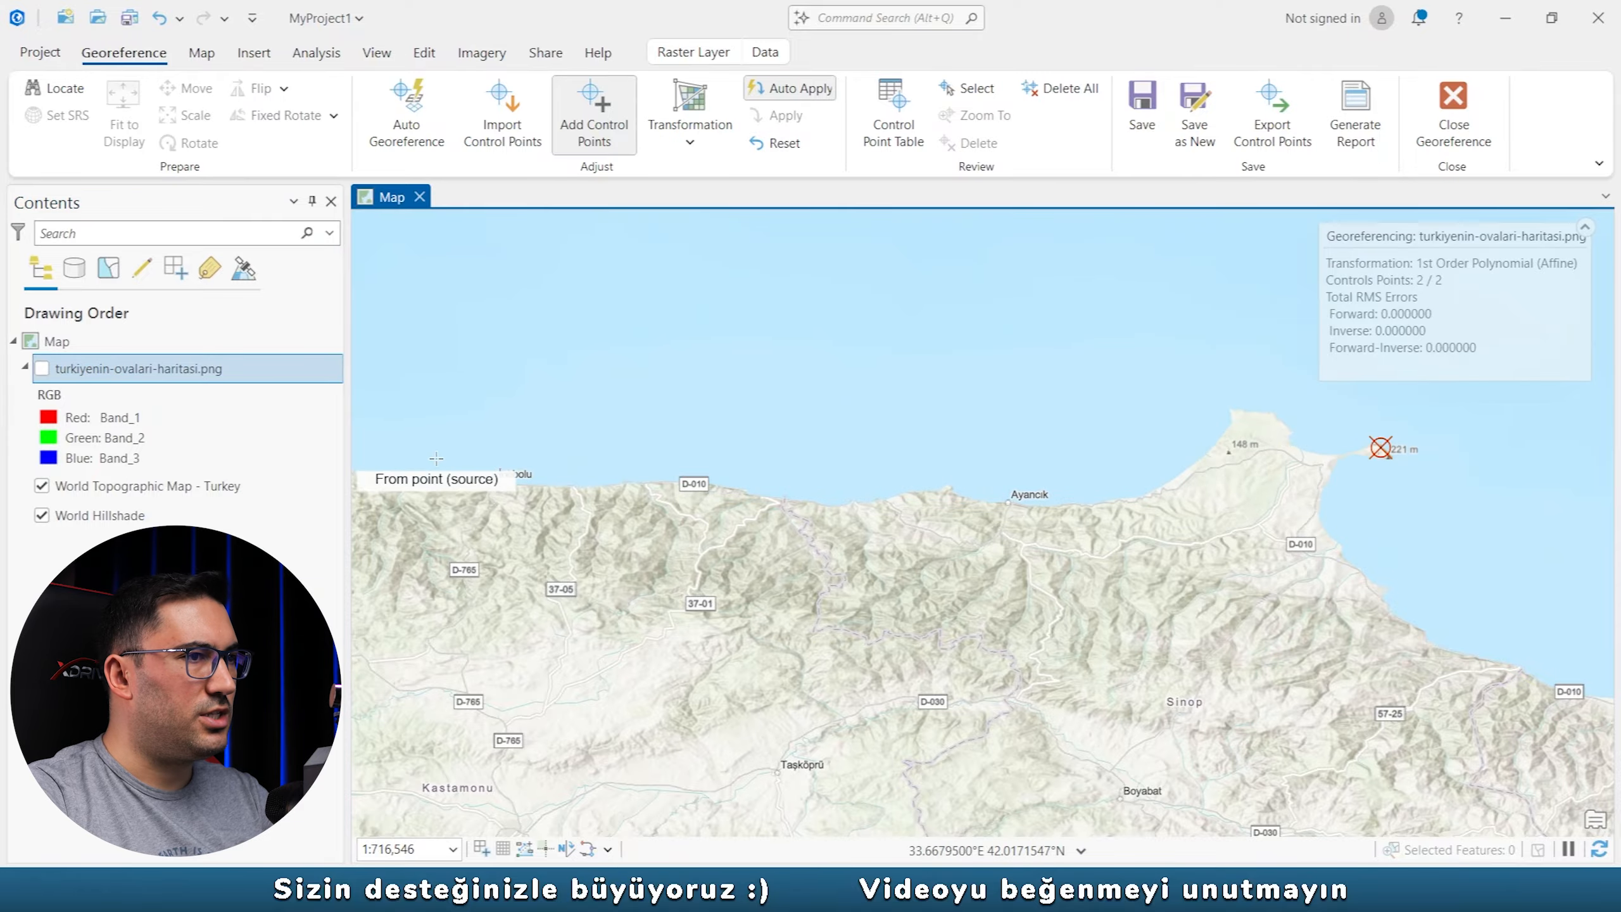
Compare the Sinop peninsula coastline on the raster and the basemap around the second control point by toggling the raster's visibility.
click(42, 370)
scroll(1397, 449, down, 2)
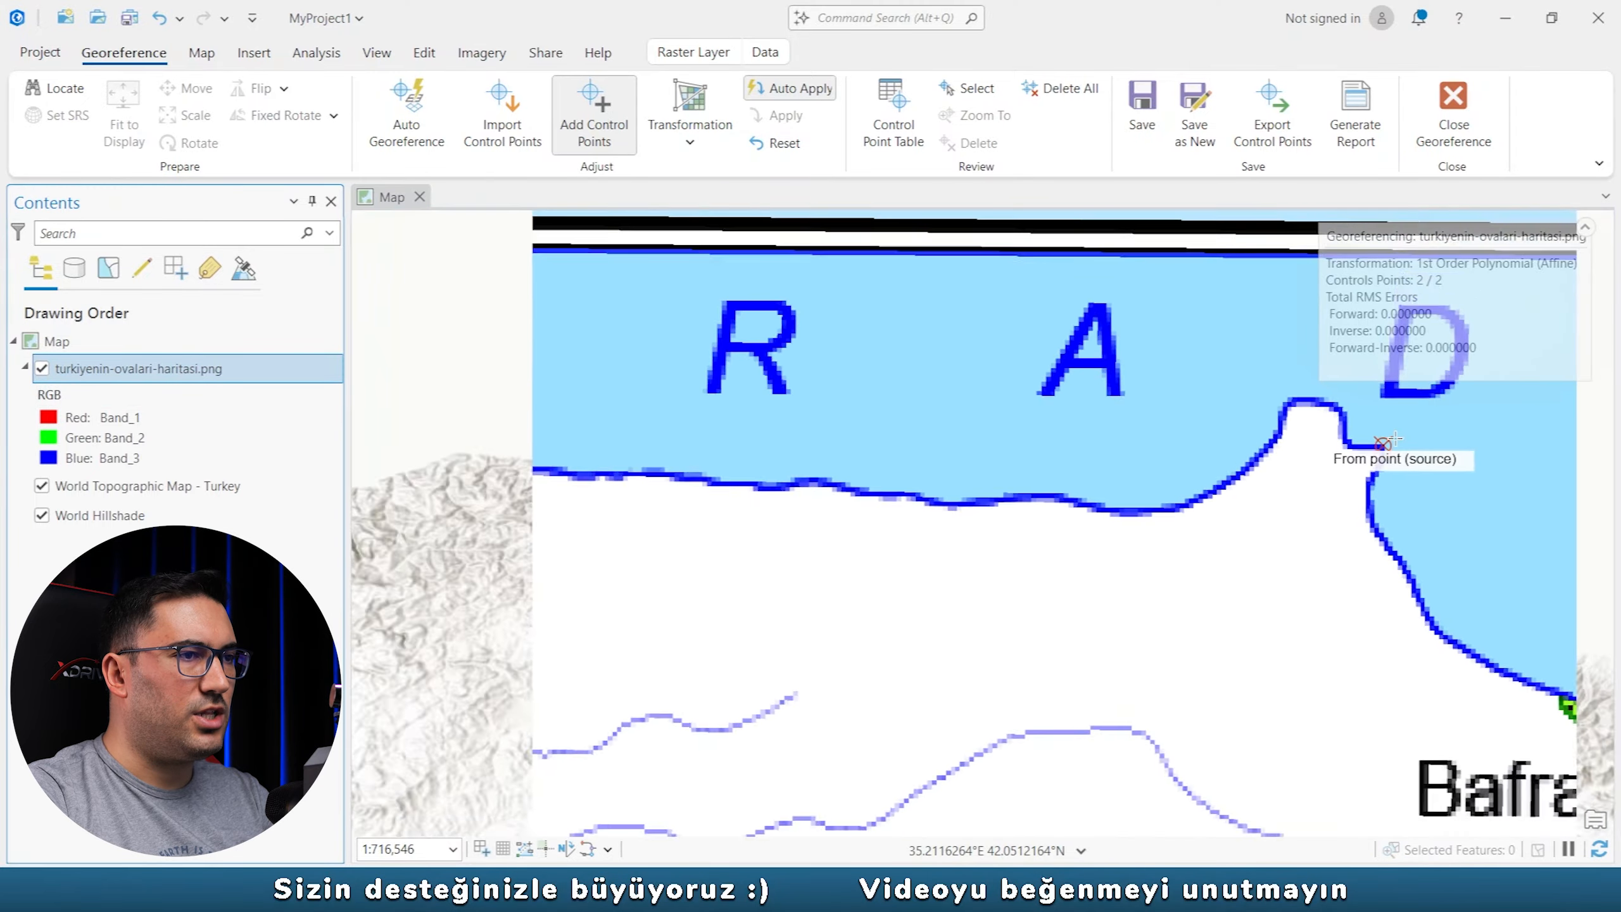
mouse_move(1434, 467)
mouse_down()
mouse_move(925, 506)
mouse_move(858, 483)
mouse_up()
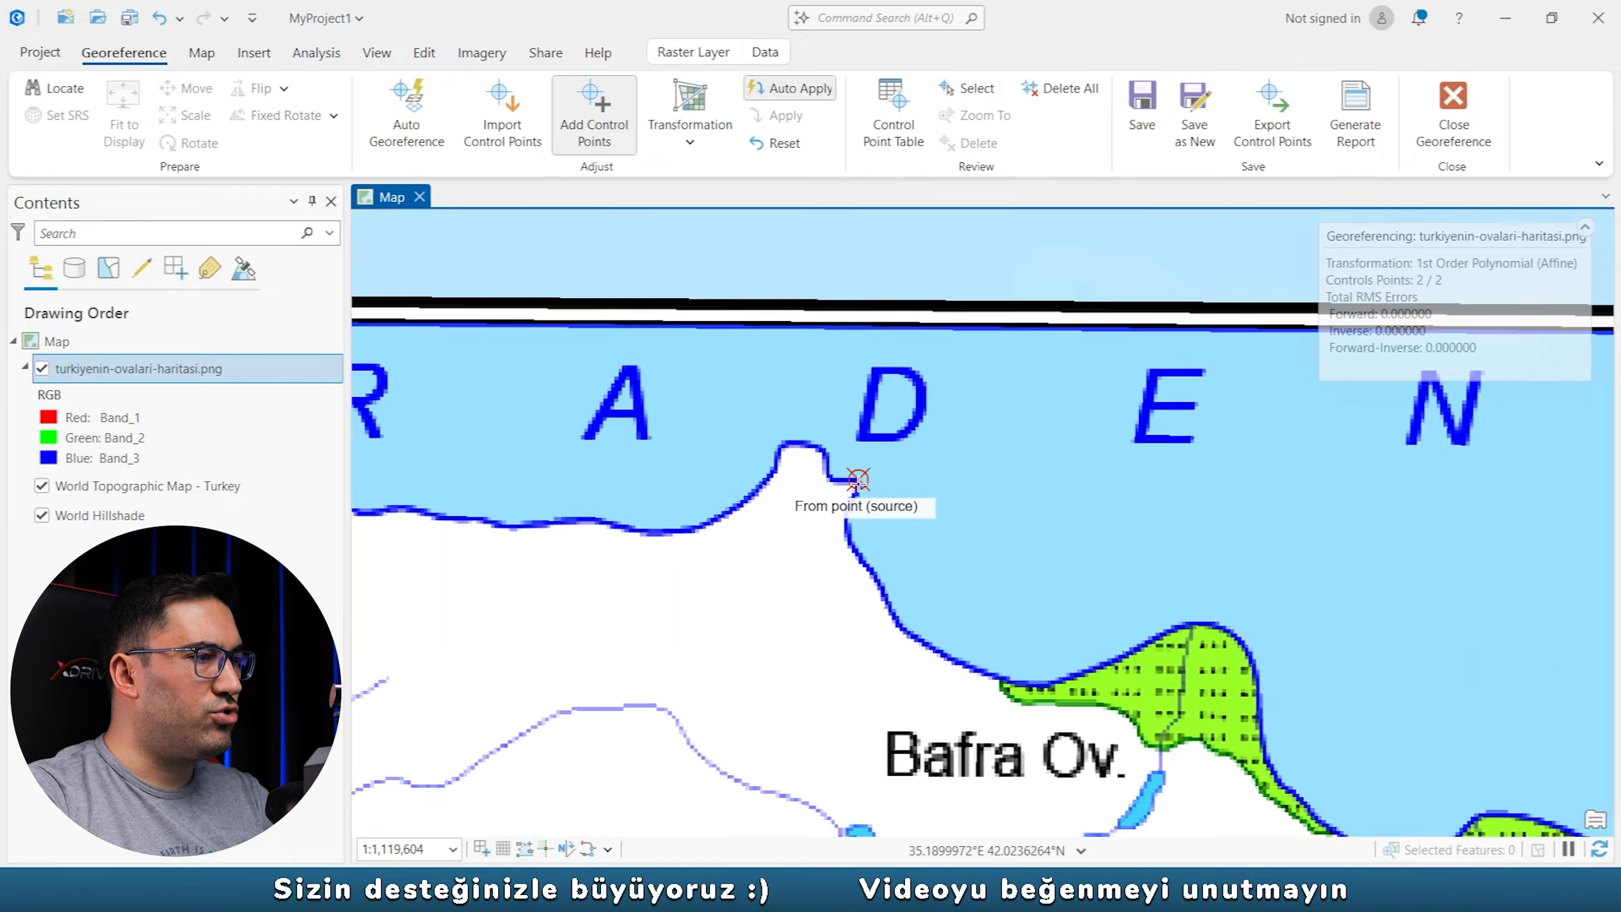
scroll(858, 484, up, 3)
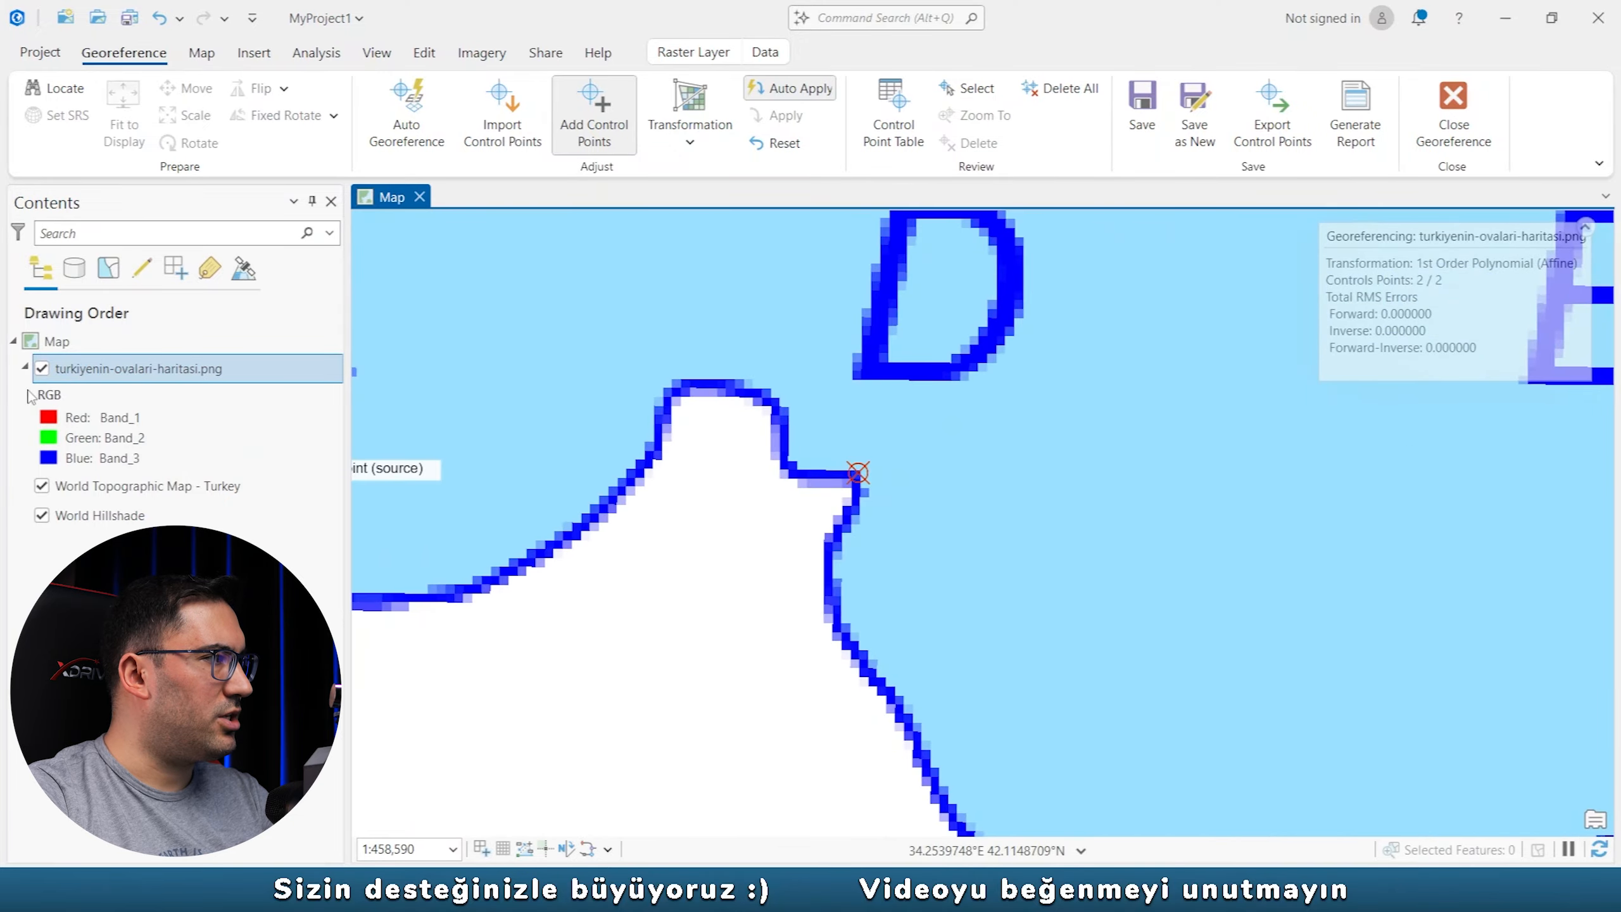
click(42, 369)
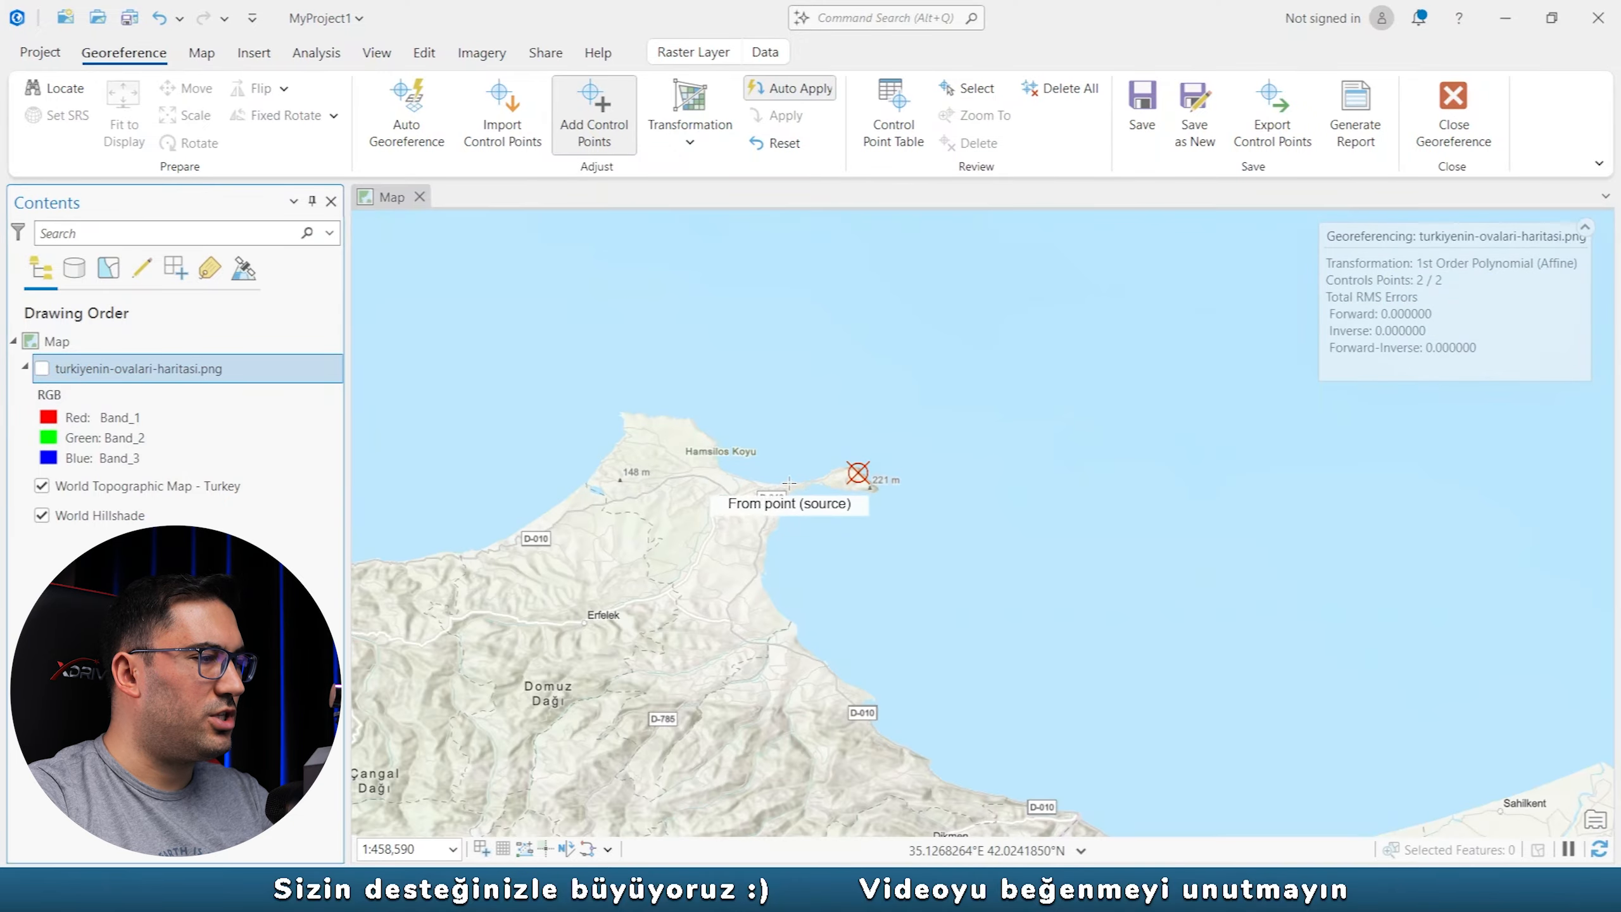
click(43, 370)
click(44, 370)
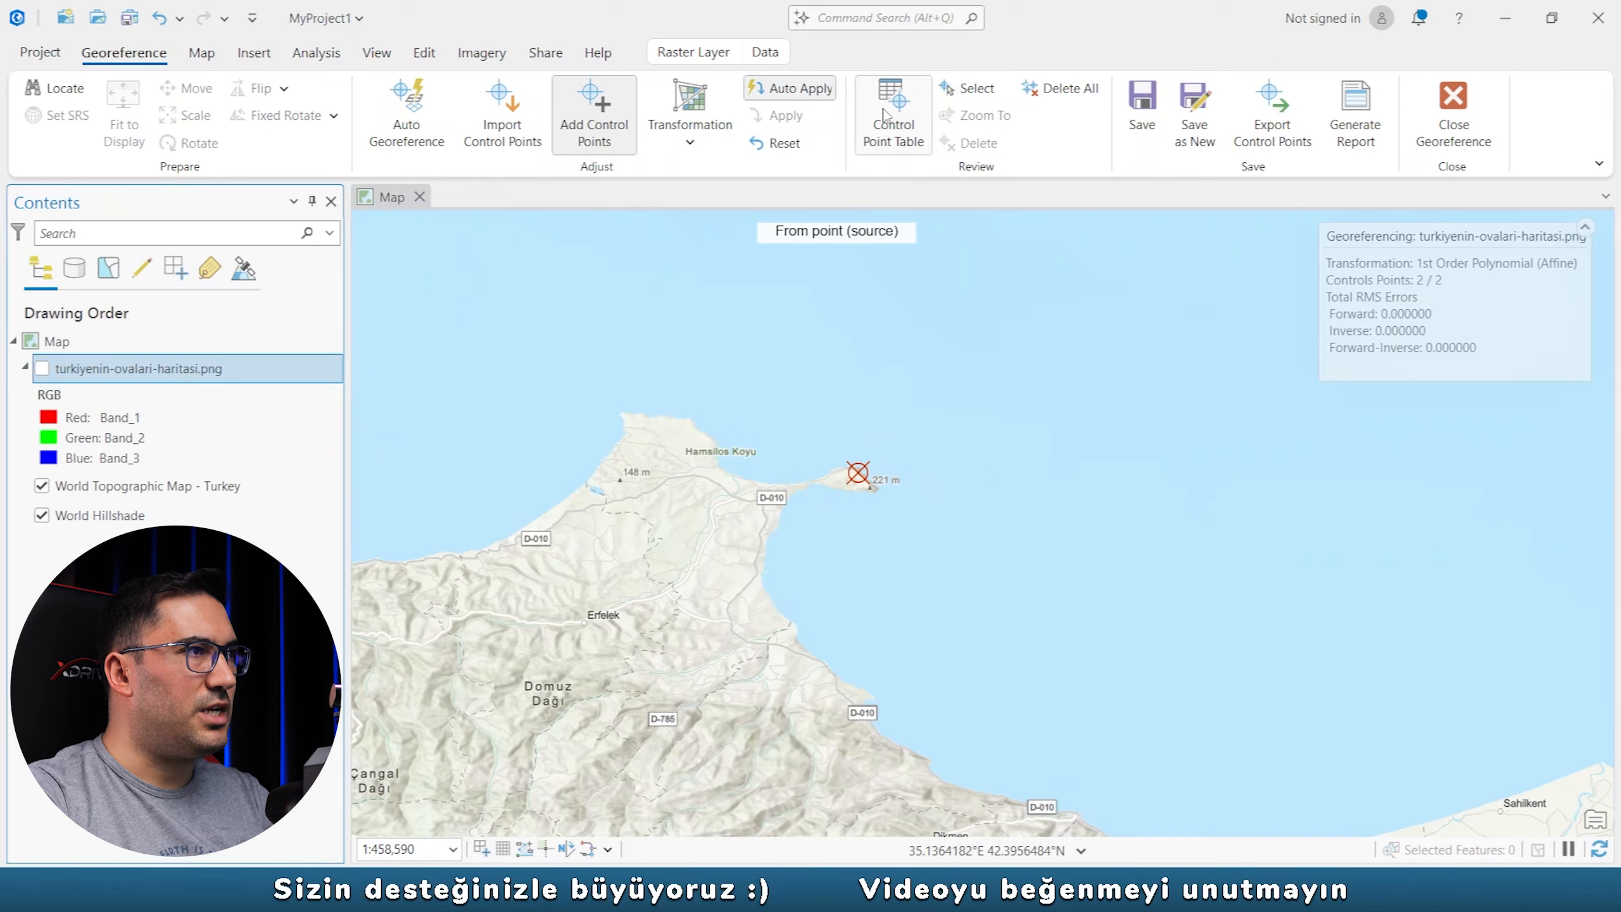
Open the control point table, delete the second control point at Sinop, and shrink the table to enlarge the map.
click(893, 111)
click(361, 644)
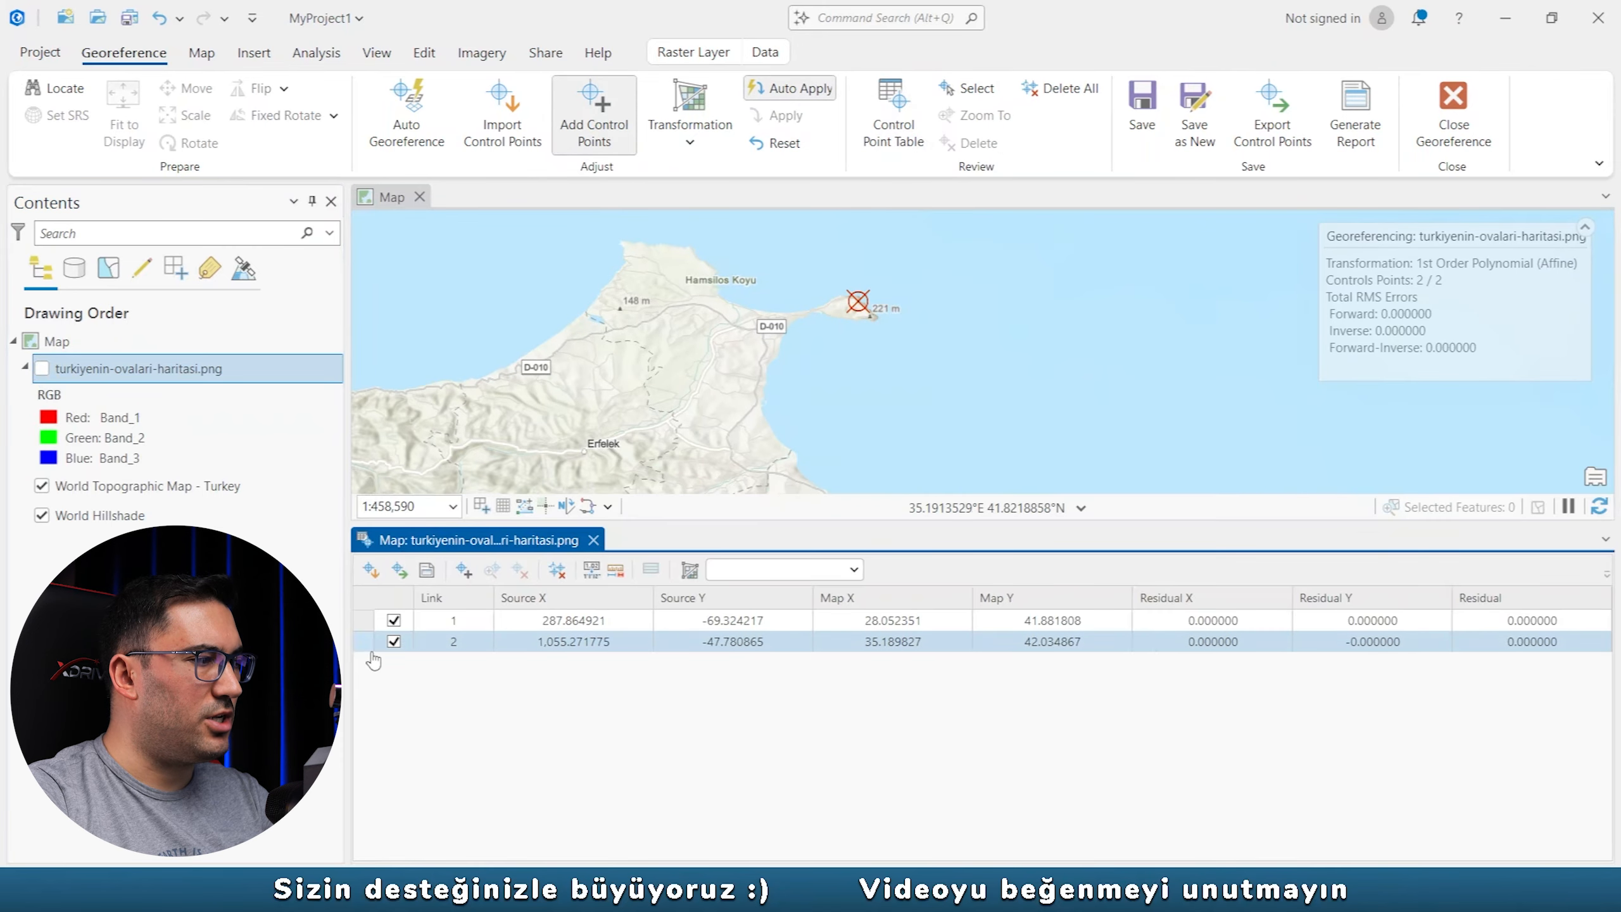
click(458, 642)
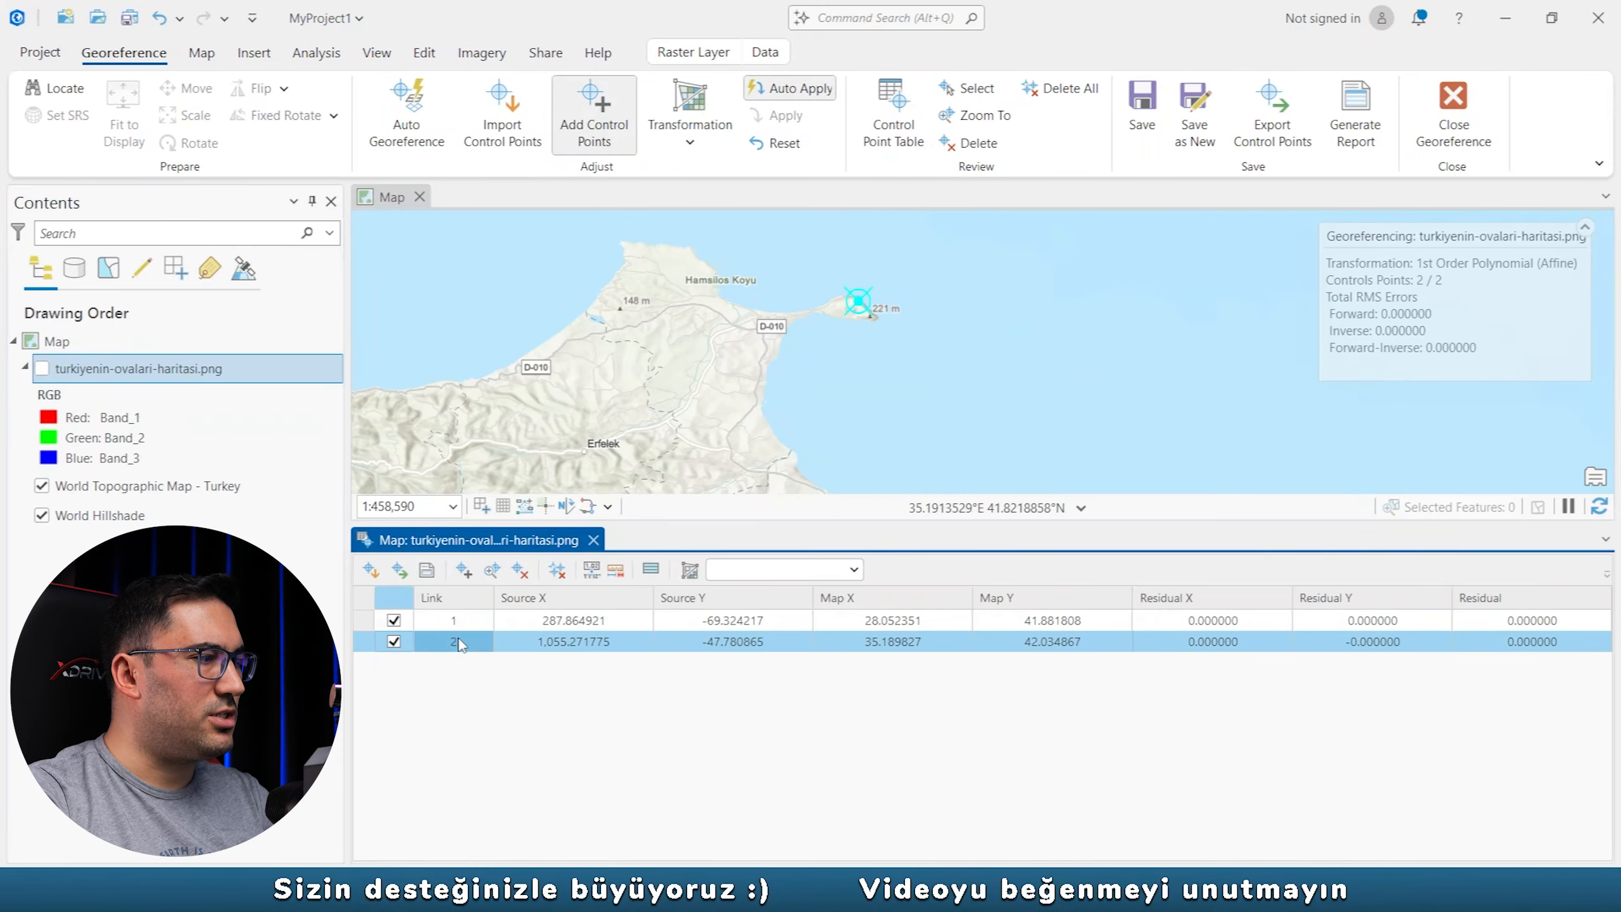
click(520, 570)
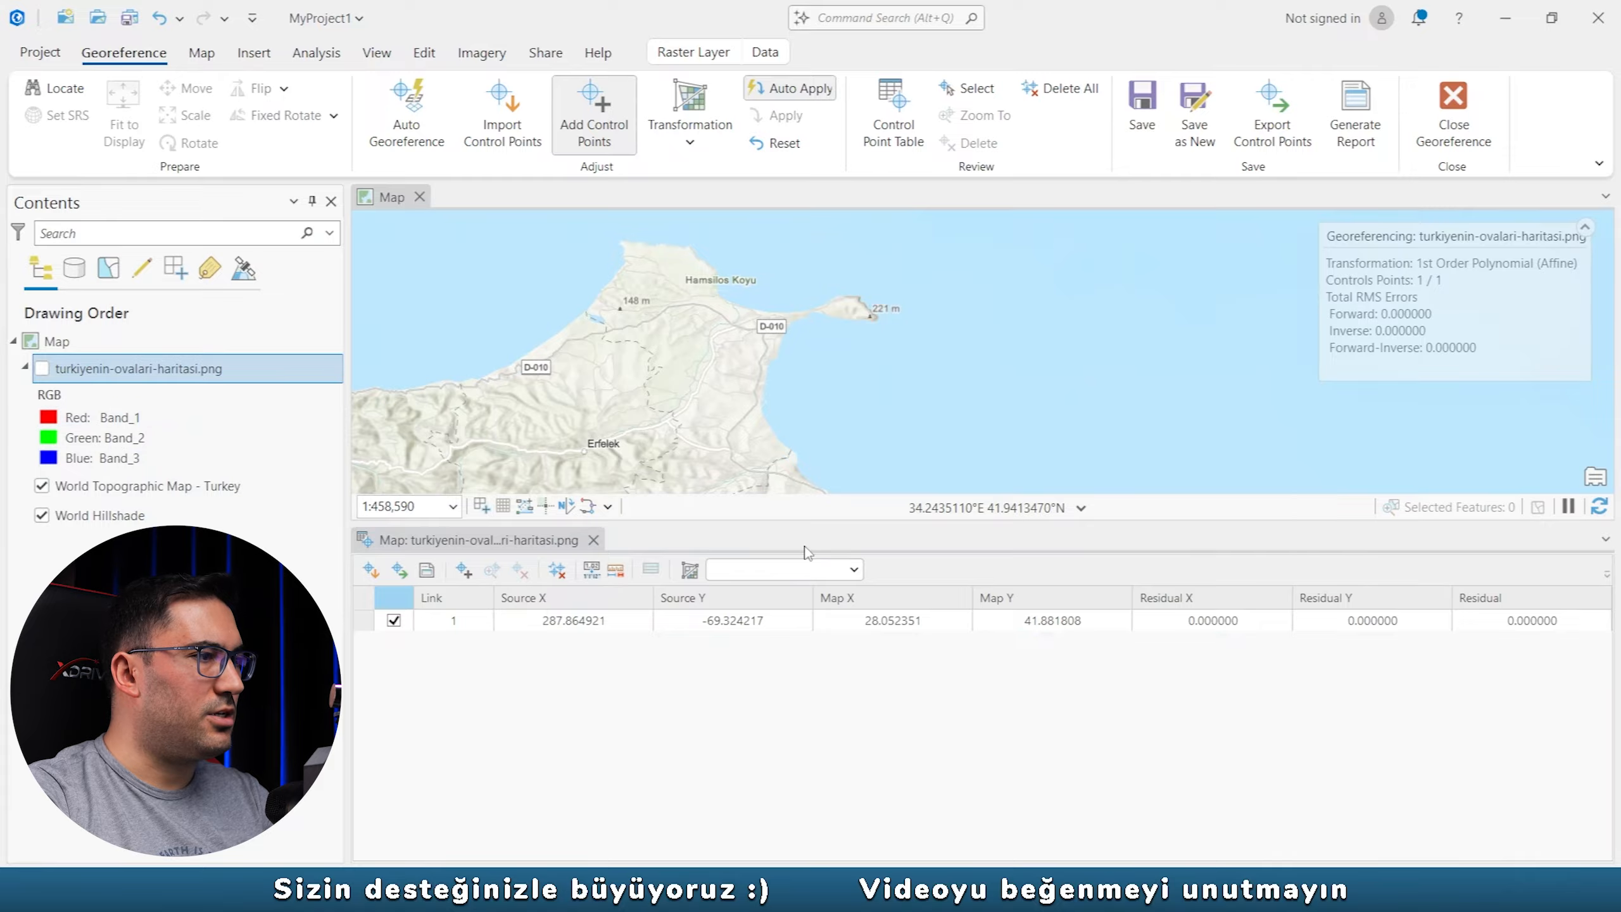
drag(888, 521, 888, 680)
Show the raster and place a replacement control point's source on the eastern corner of its Sinop peninsula.
click(43, 368)
scroll(672, 434, down, 6)
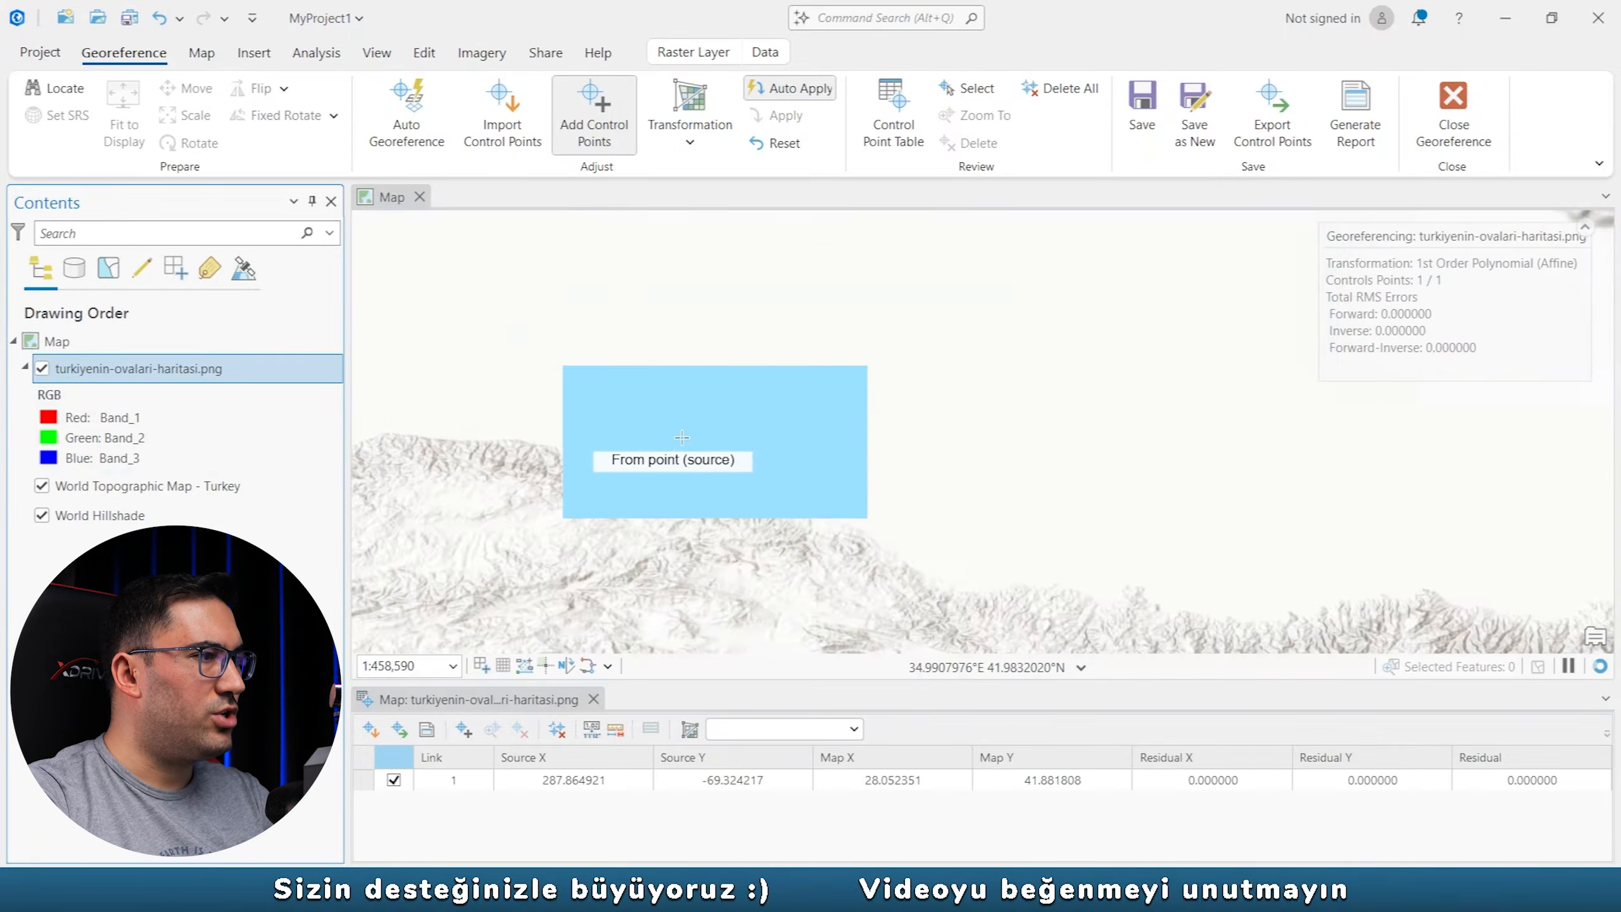
scroll(670, 448, down, 6)
drag(1271, 418, 693, 413)
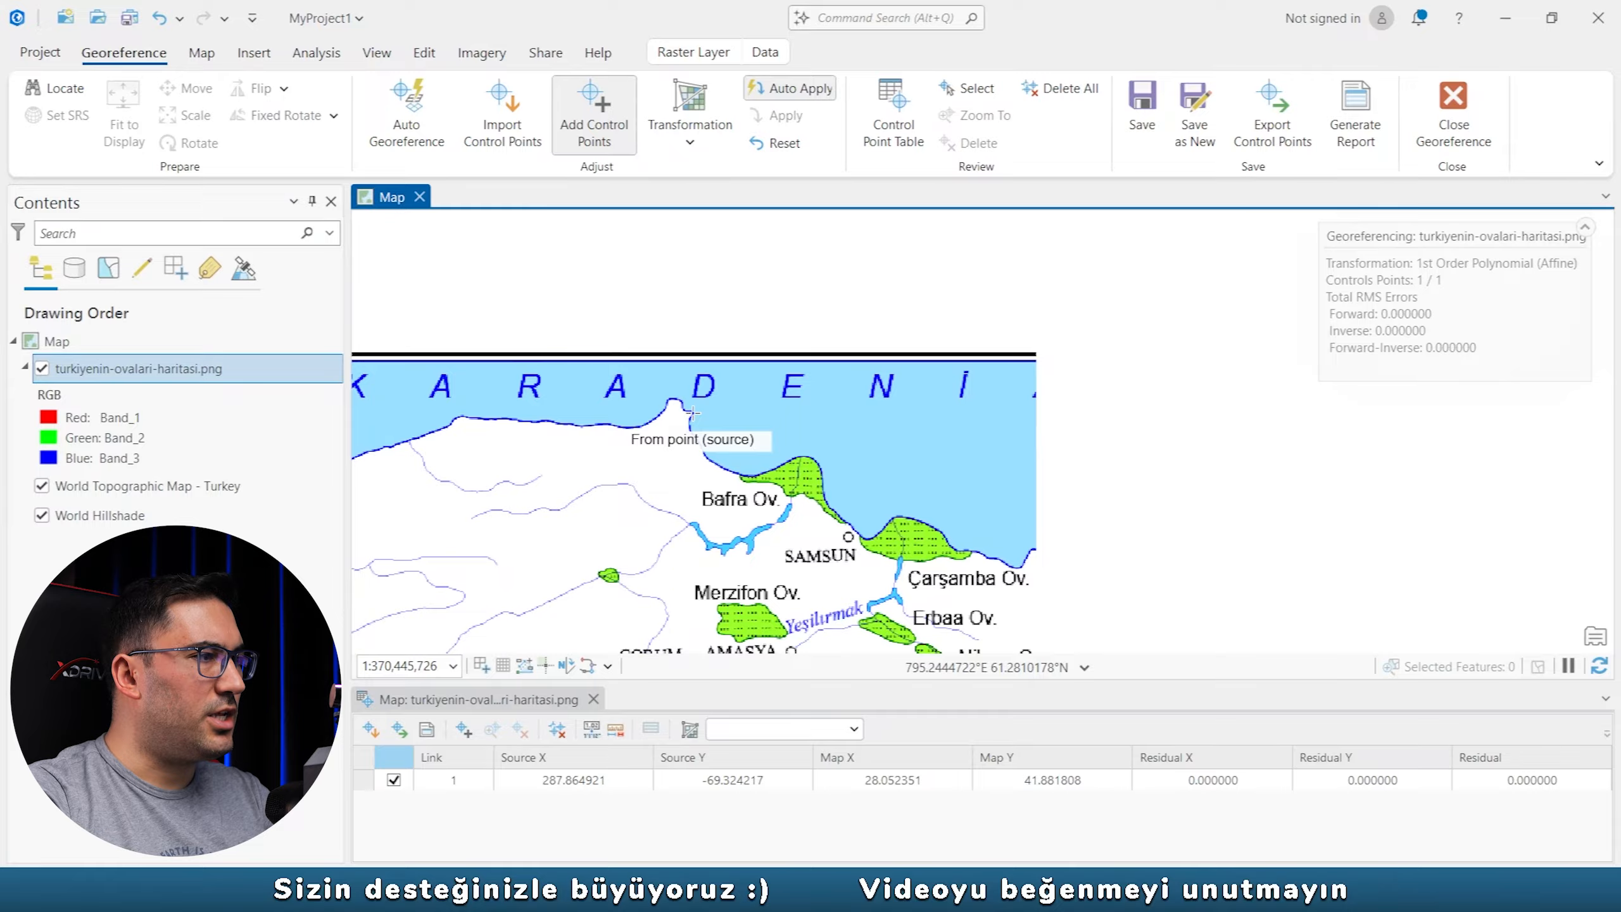
click(693, 411)
Hide the raster and place the replacement point's target on the basemap at the narrow neck of the Sinop peninsula.
click(43, 369)
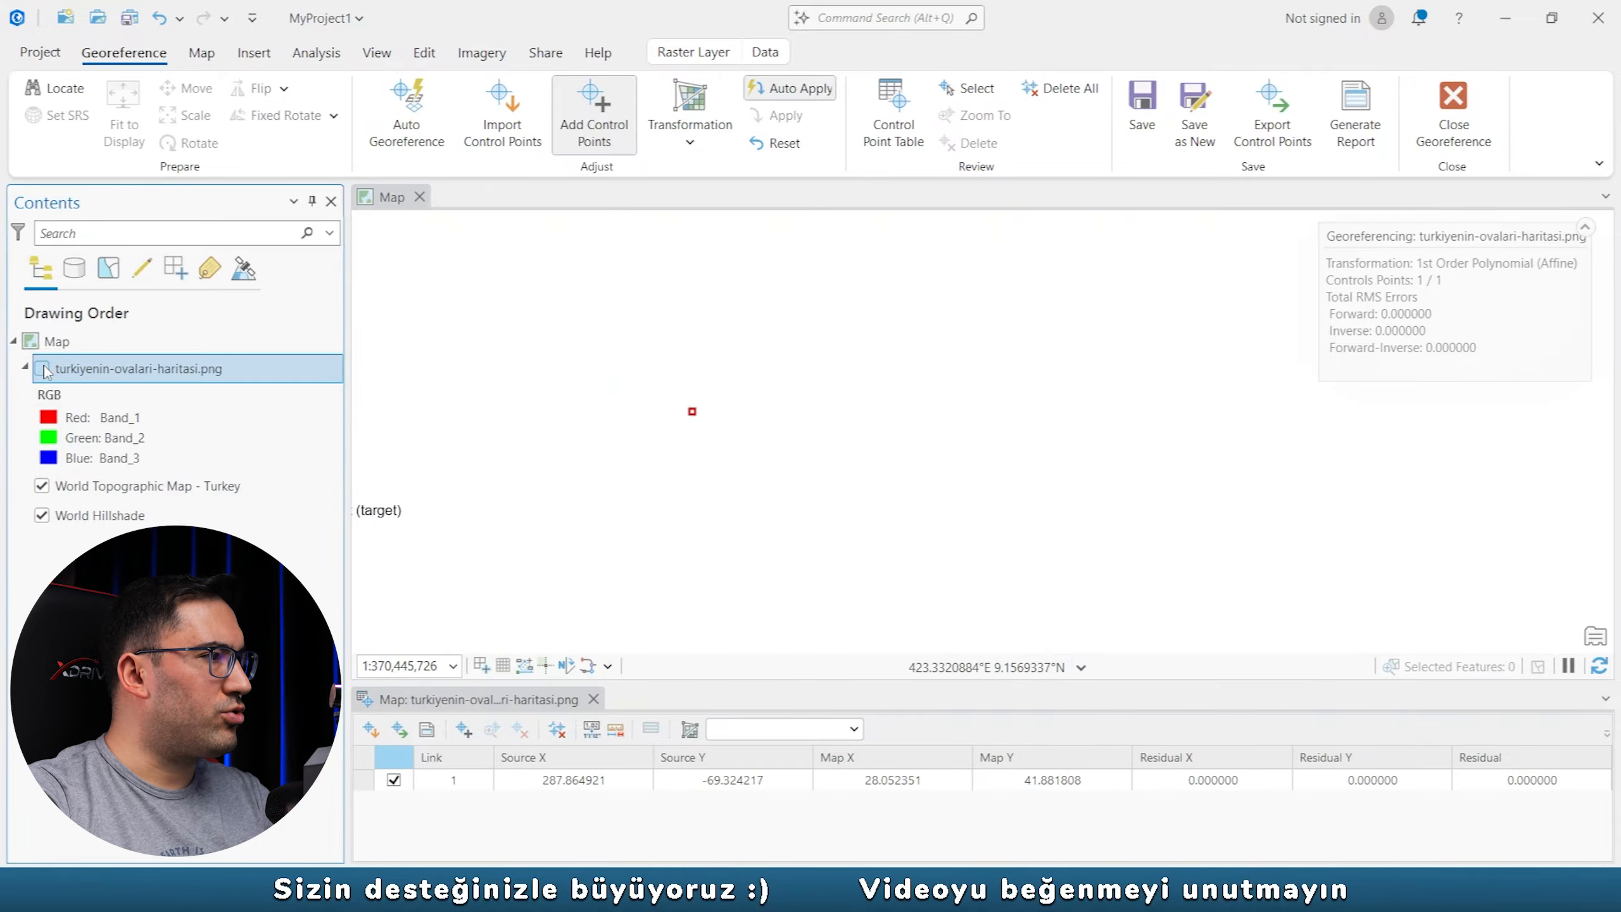
scroll(958, 444, down, 3)
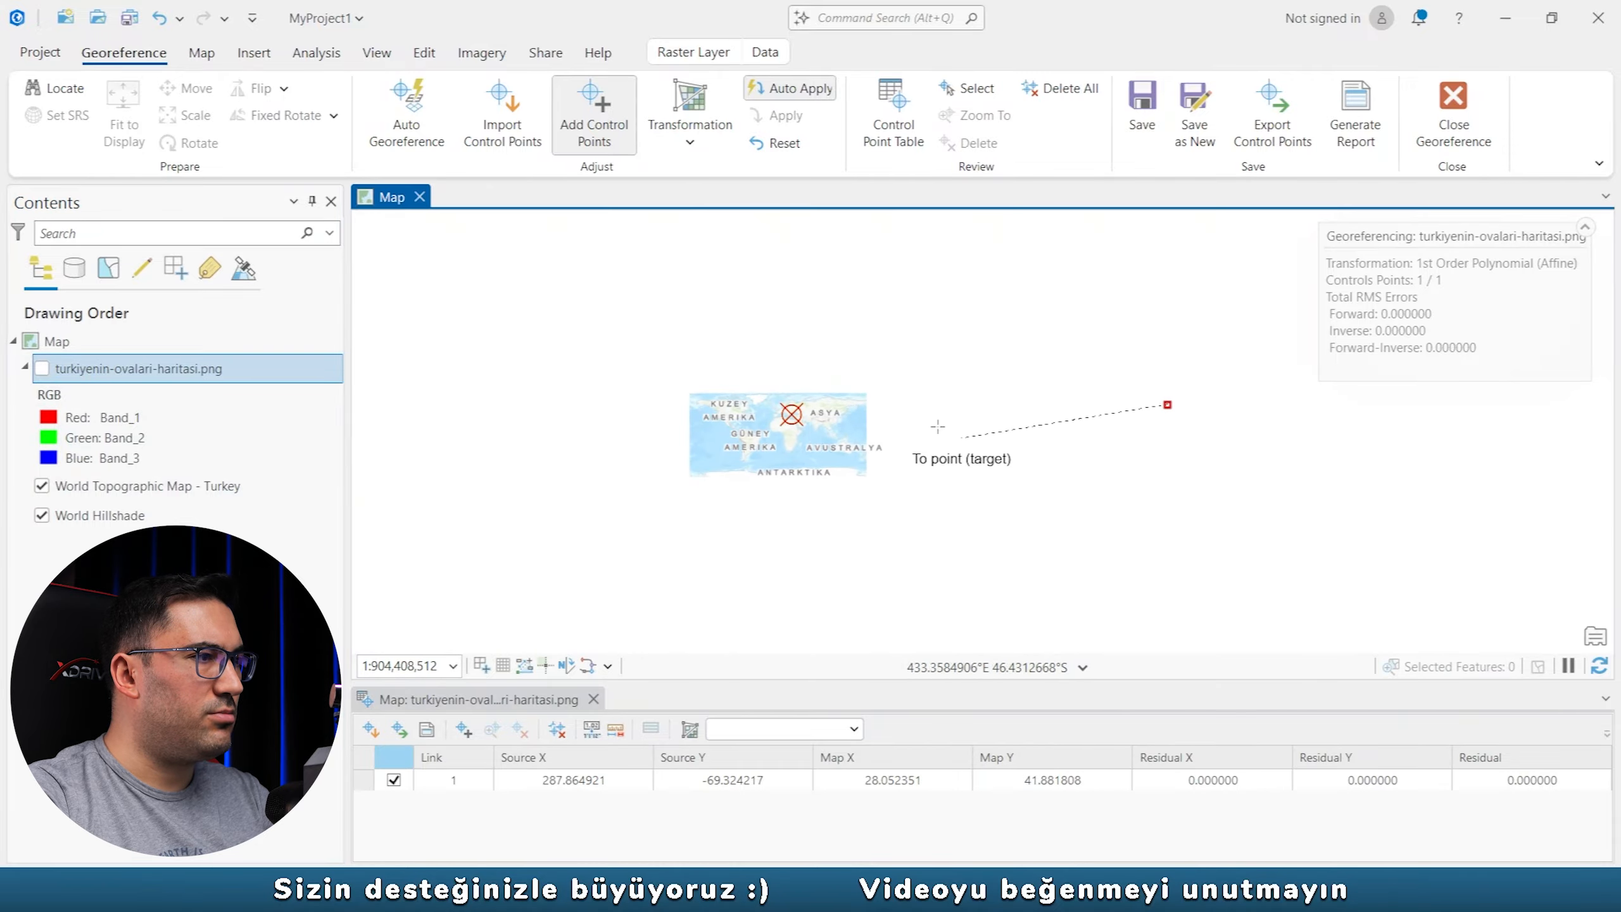
scroll(795, 411, up, 9)
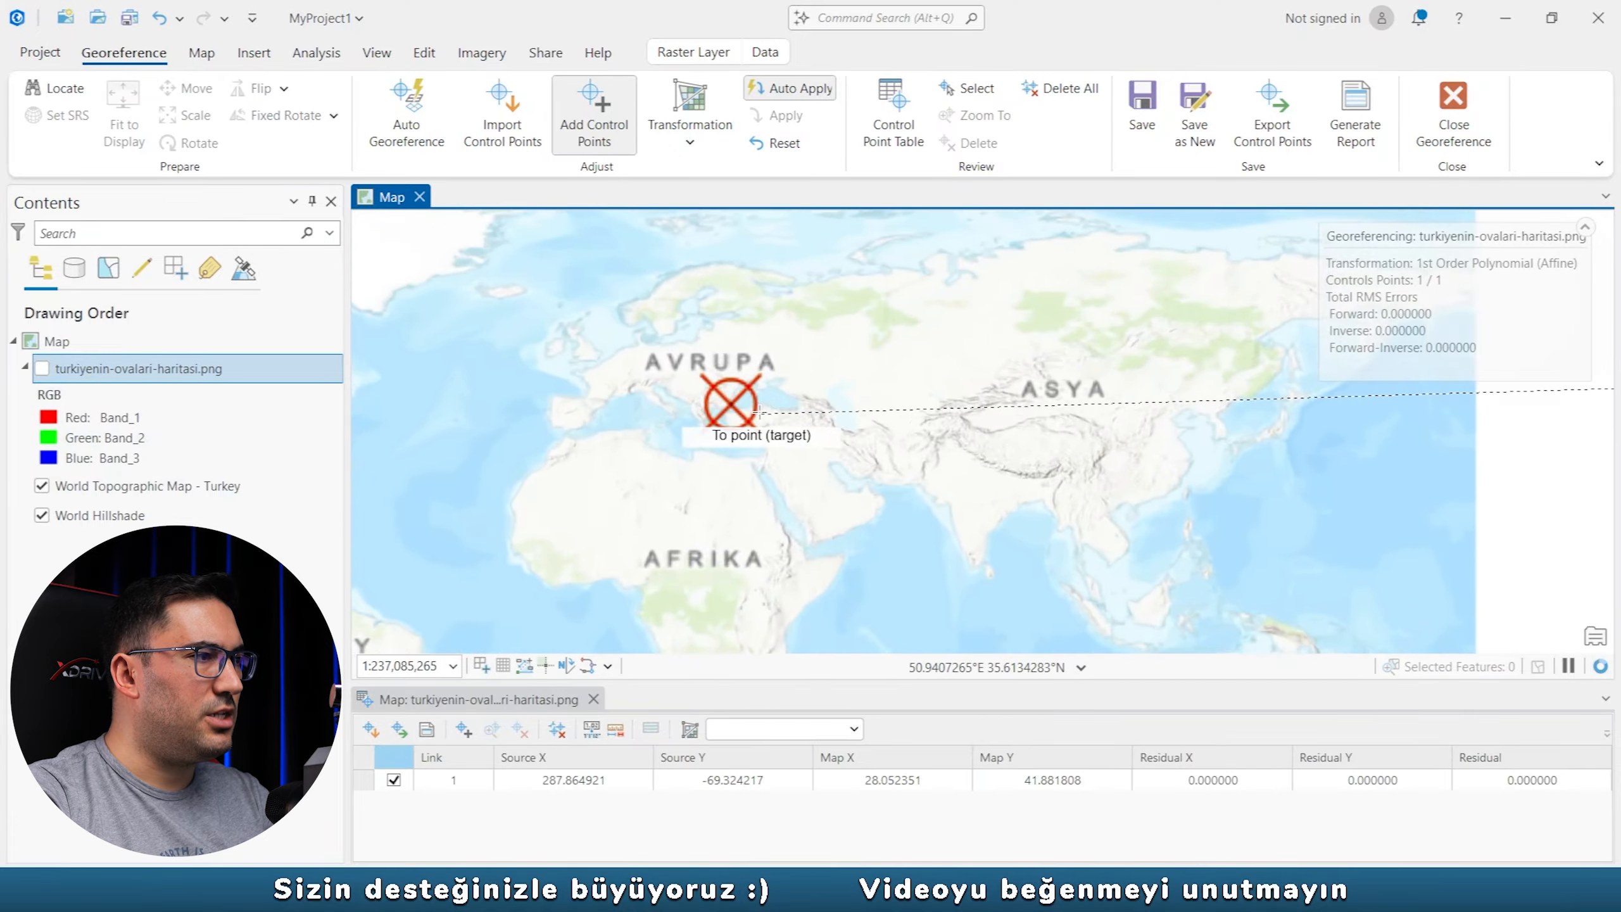
scroll(739, 383, up, 5)
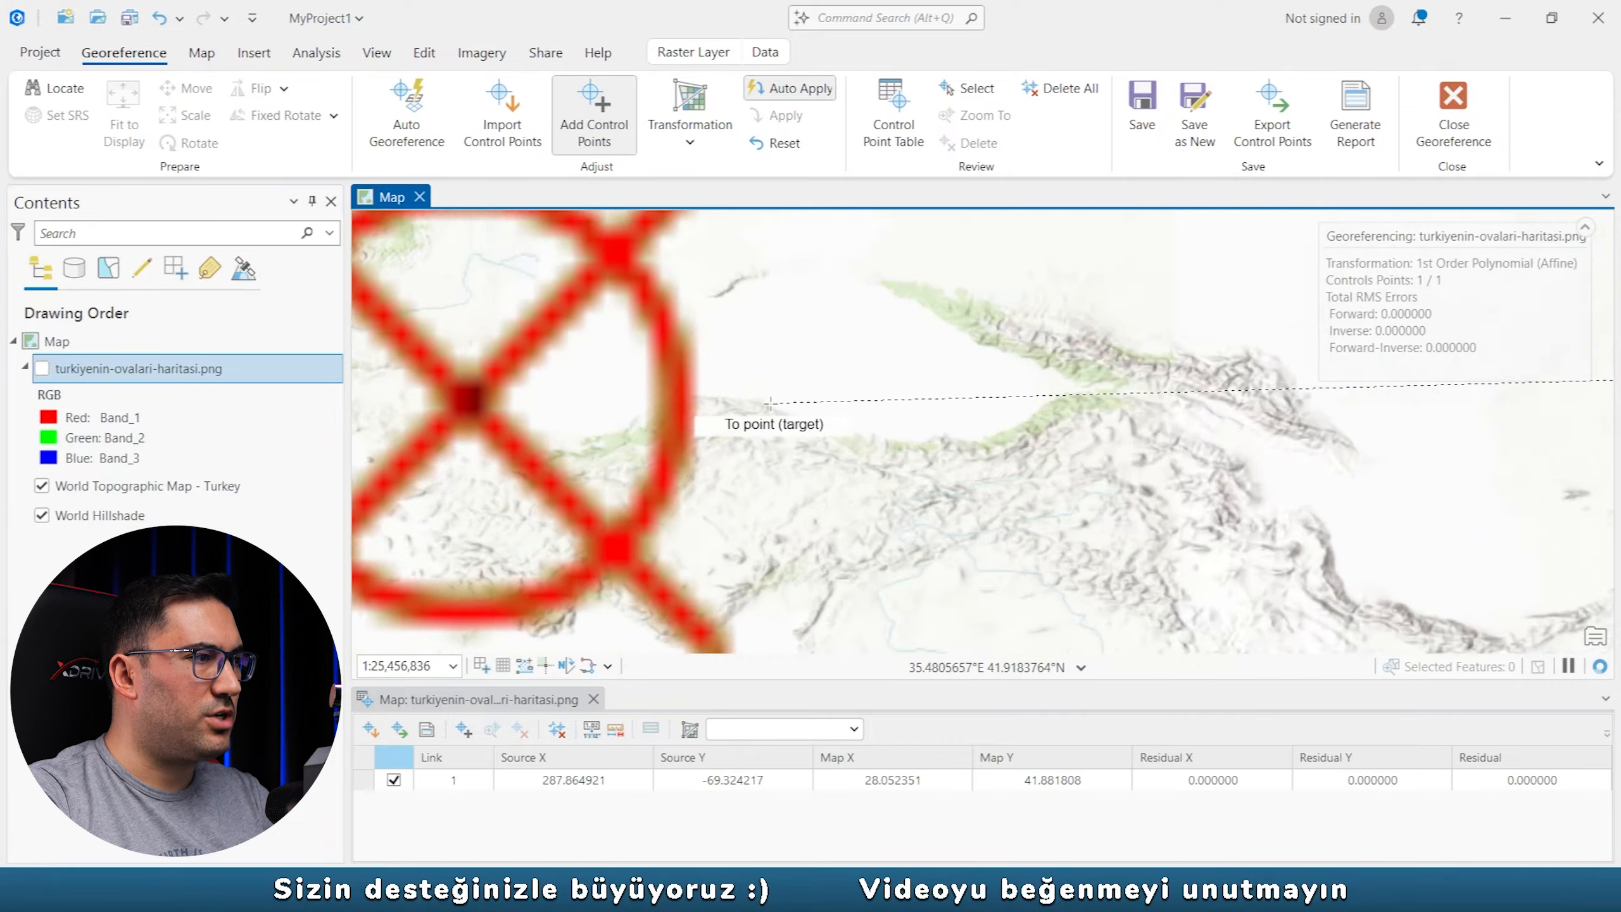
scroll(763, 394, up, 6)
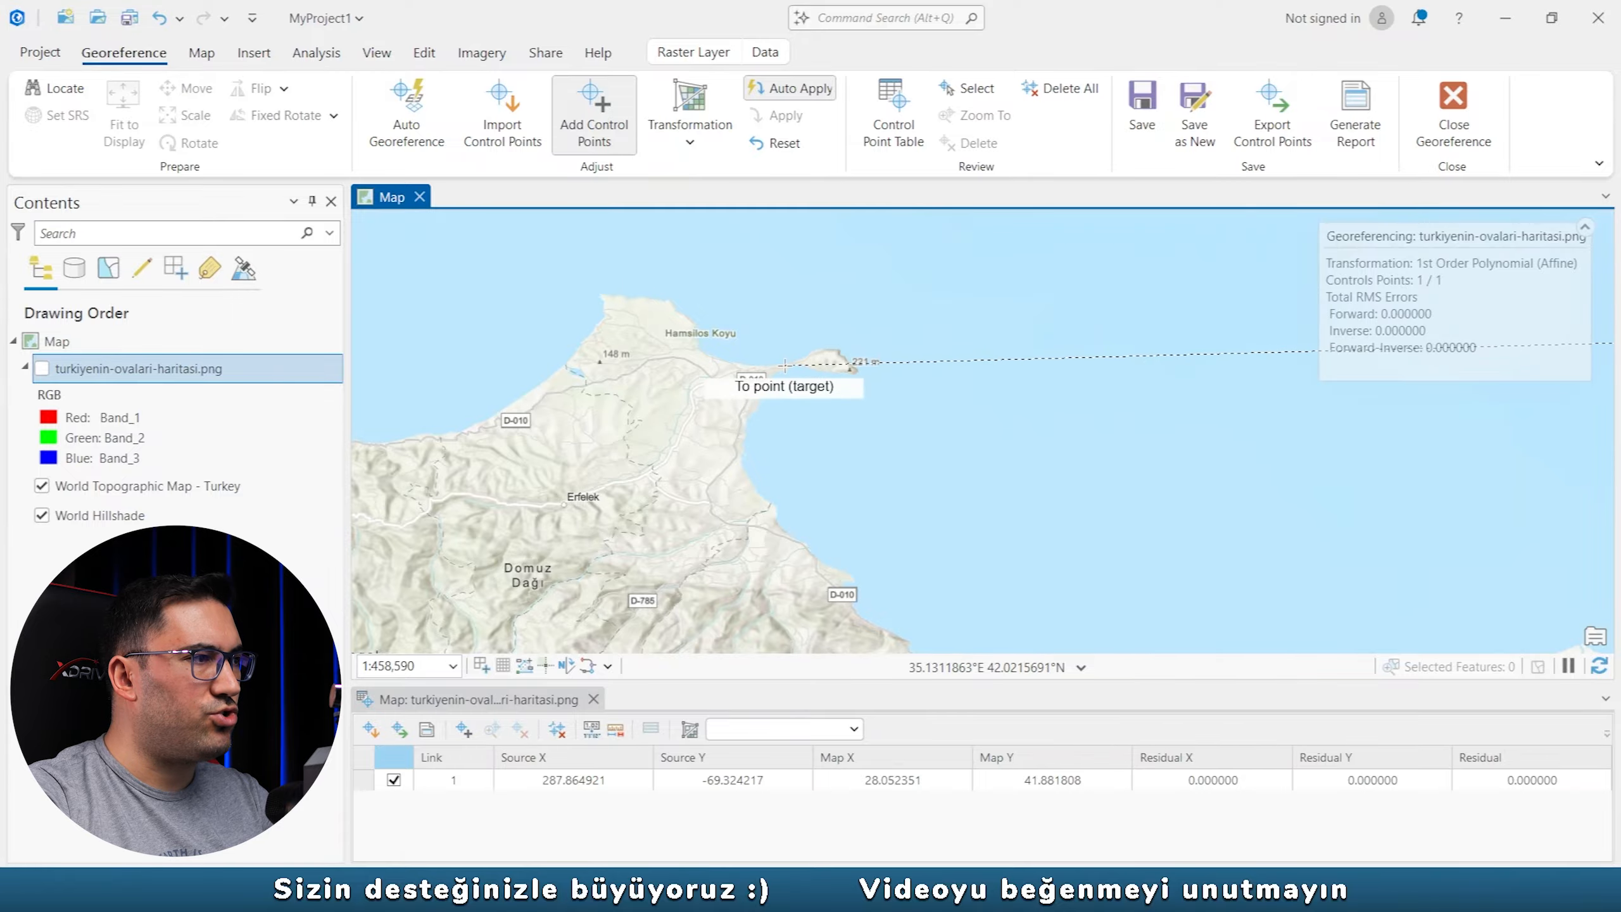
click(785, 365)
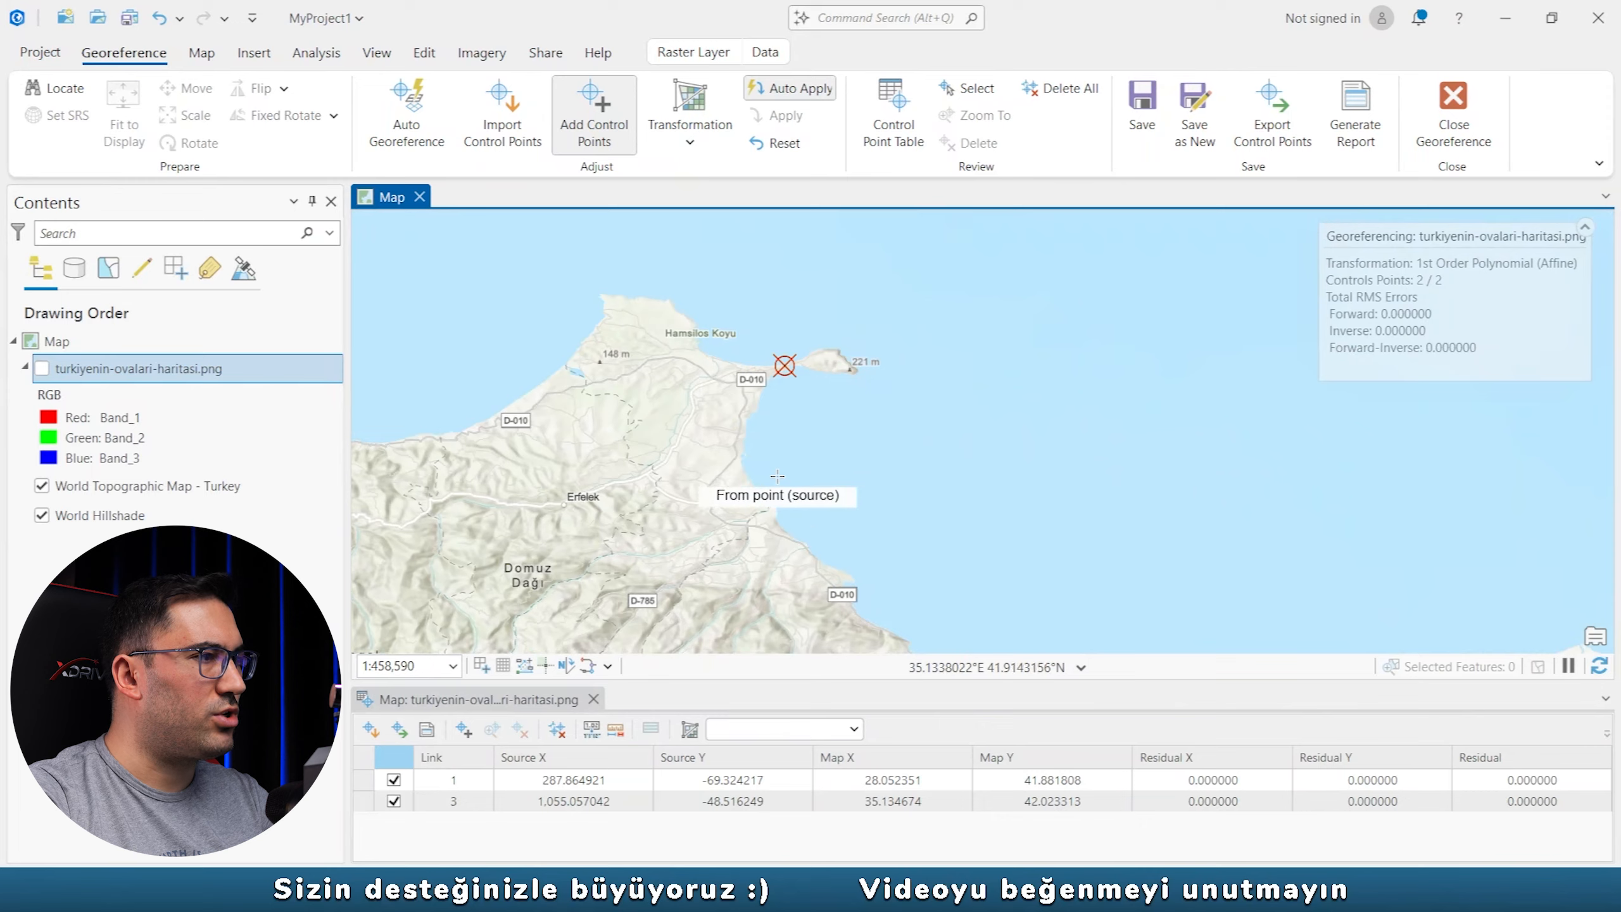
Add a third control point from the raster's Black Sea end of the Georgian border to the matching basemap coast between Hopa and Batum.
click(43, 369)
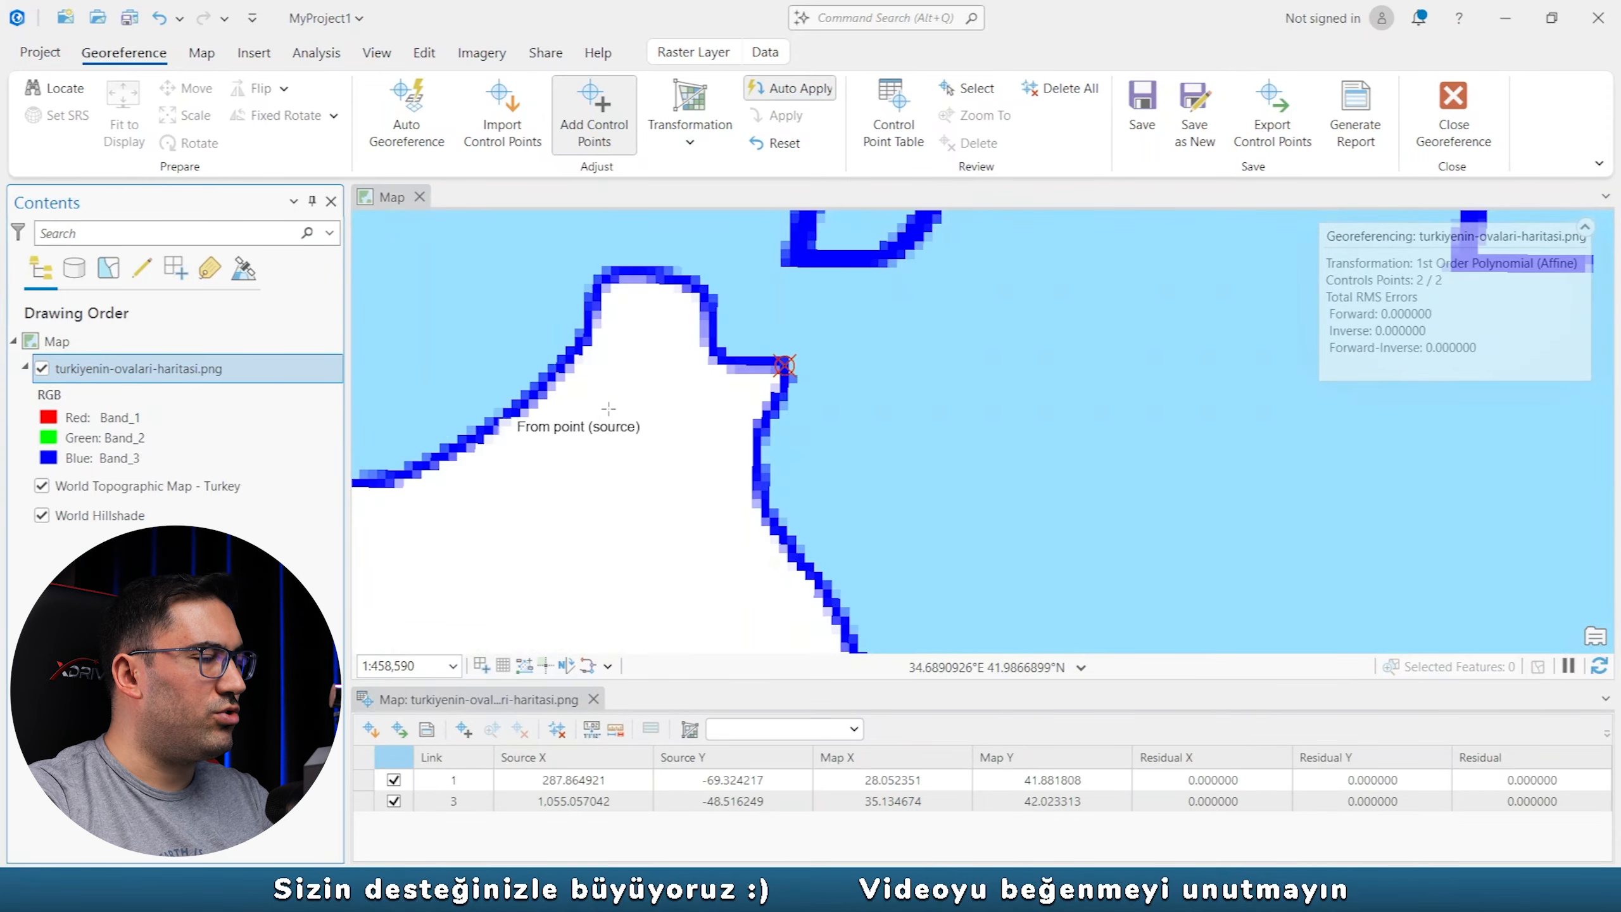
scroll(608, 408, down, 3)
scroll(683, 441, down, 1)
drag(687, 456, 683, 434)
drag(1149, 395, 945, 404)
scroll(921, 397, up, 4)
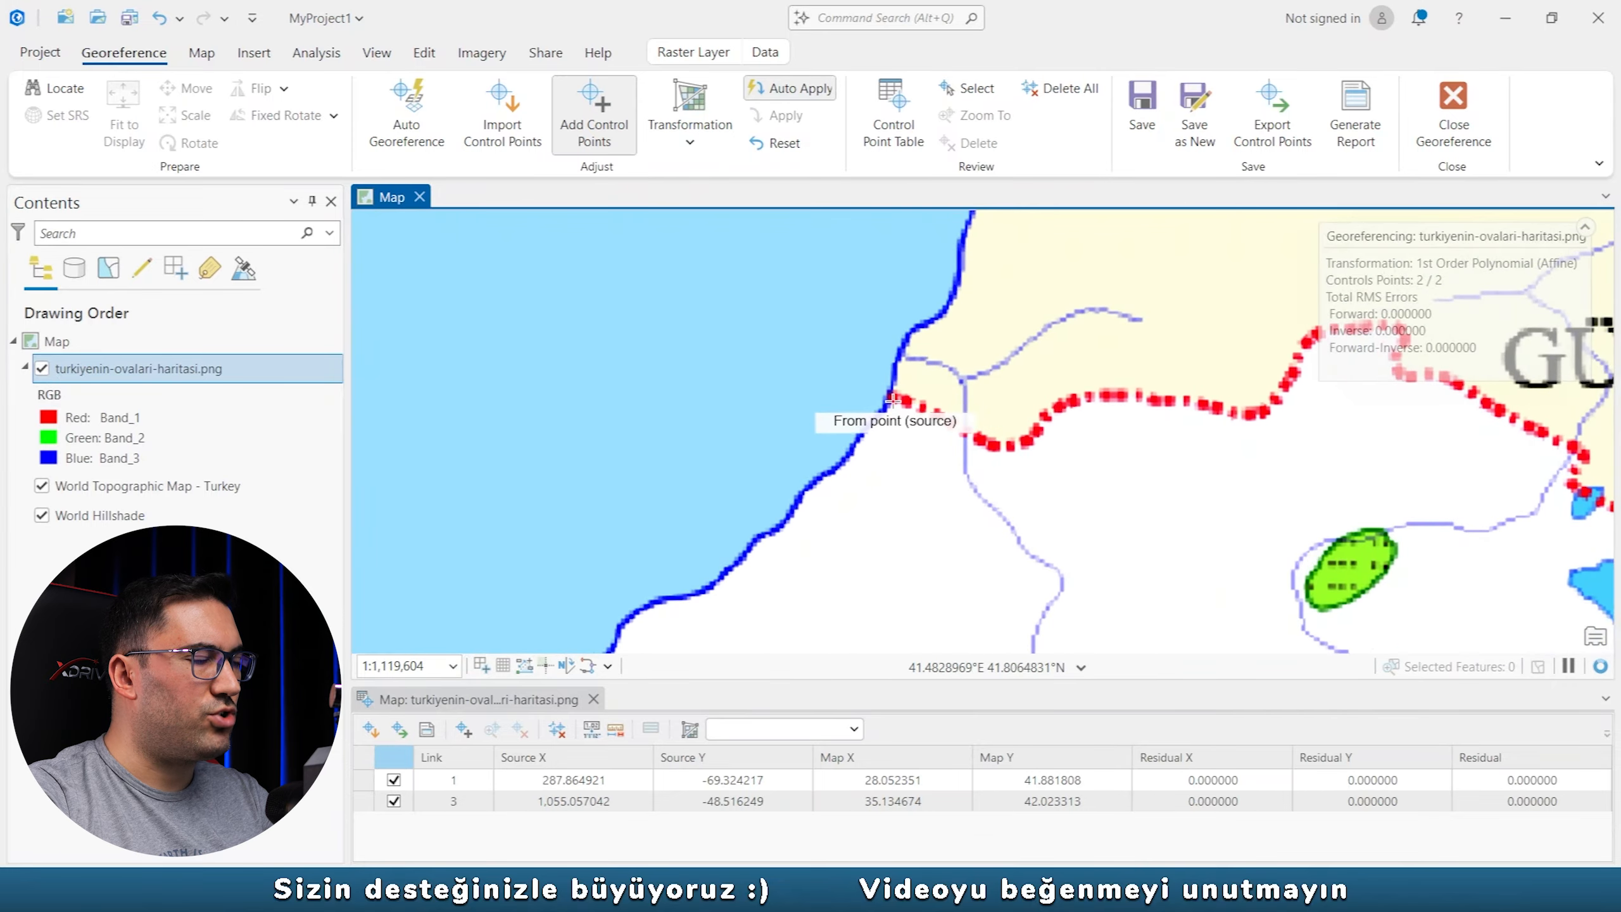
click(892, 397)
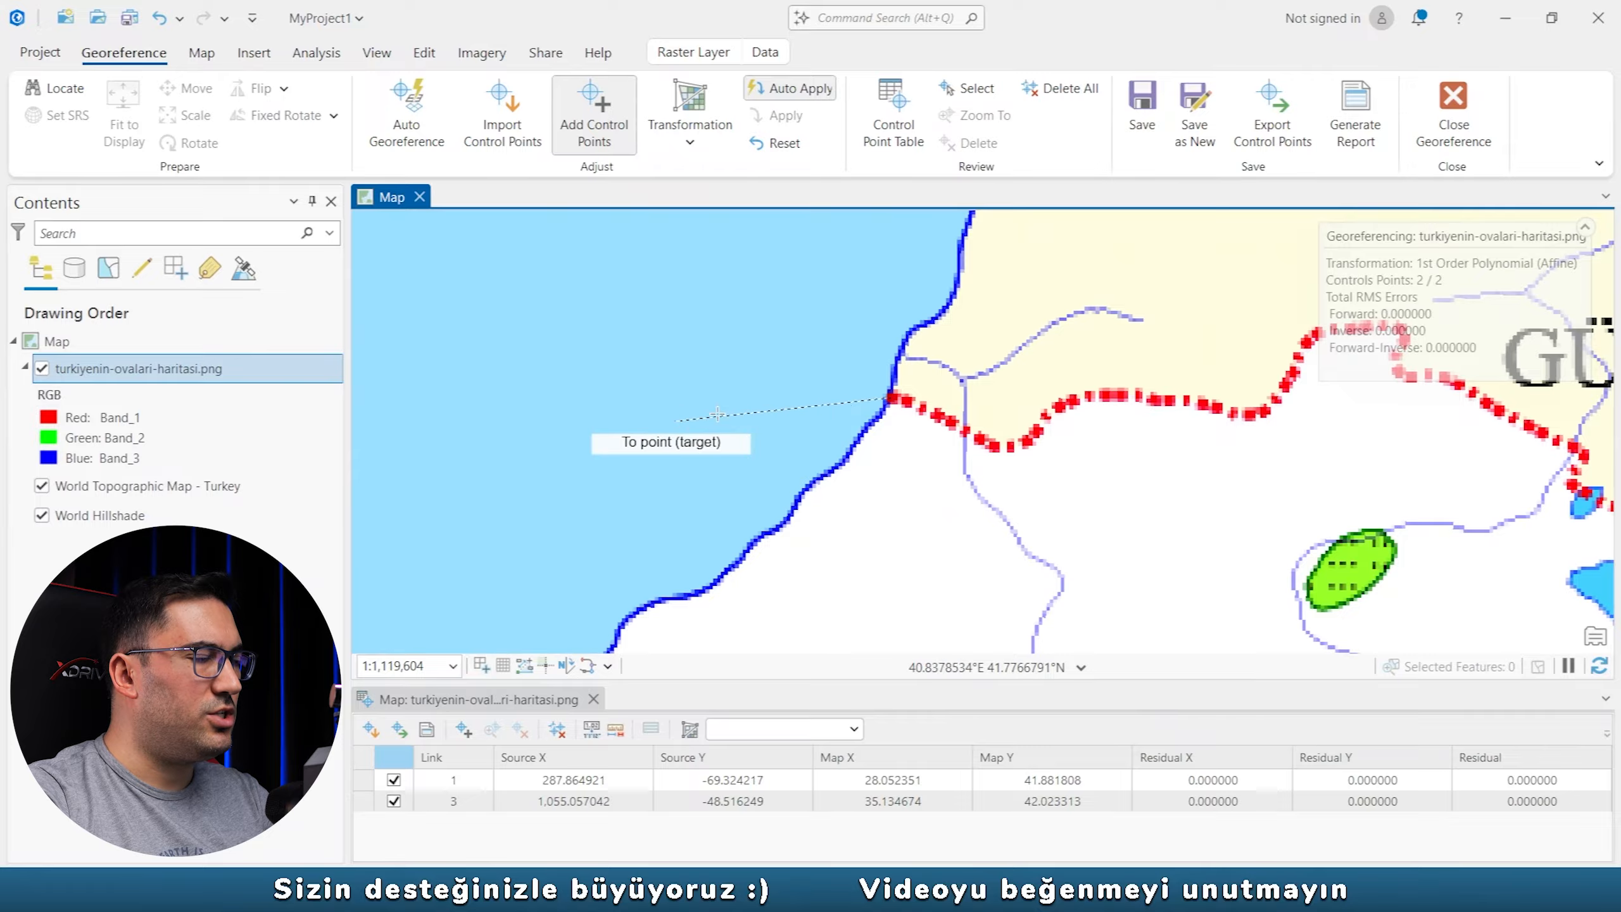
click(42, 368)
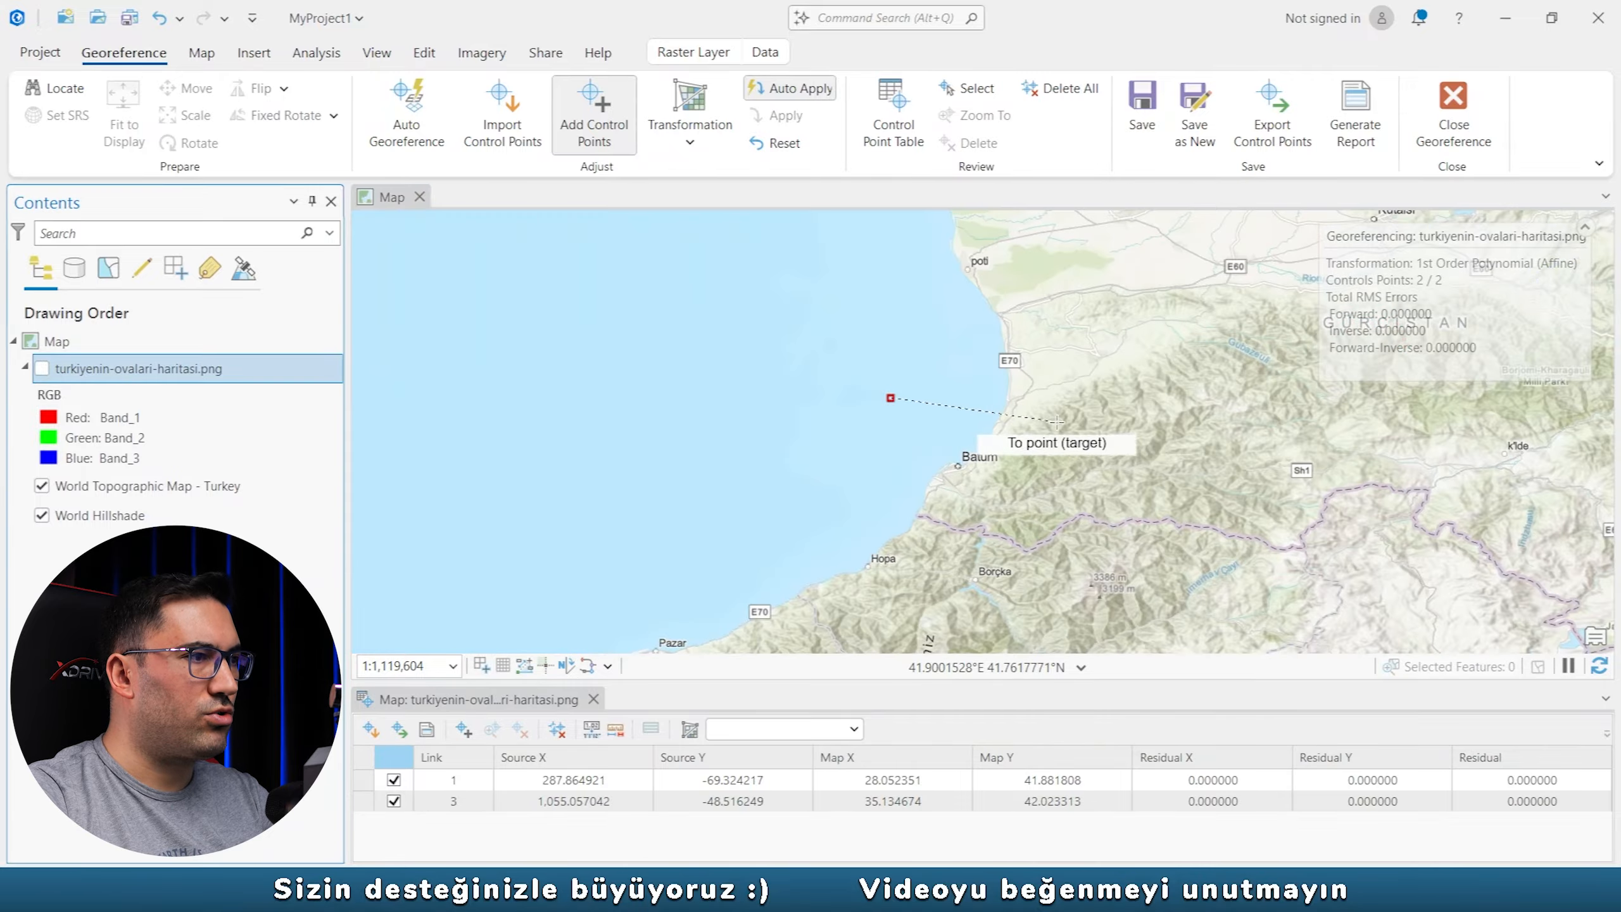
click(914, 516)
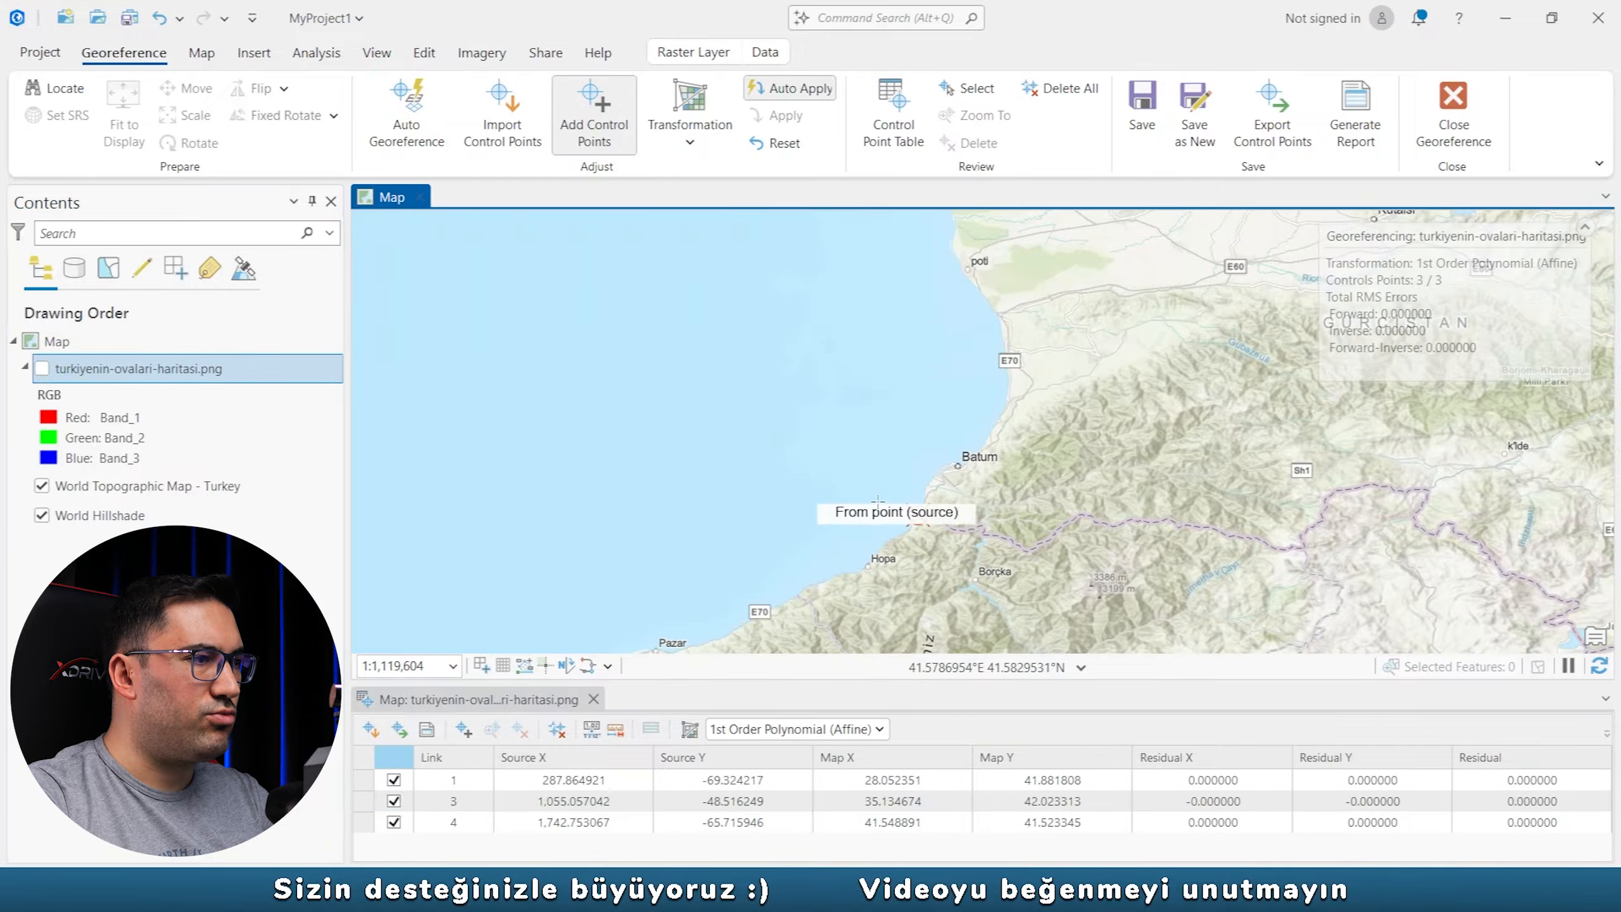
Show the raster and place a fourth control point's source at the border junction by the eastern tip of Iğdır Ov.
click(42, 369)
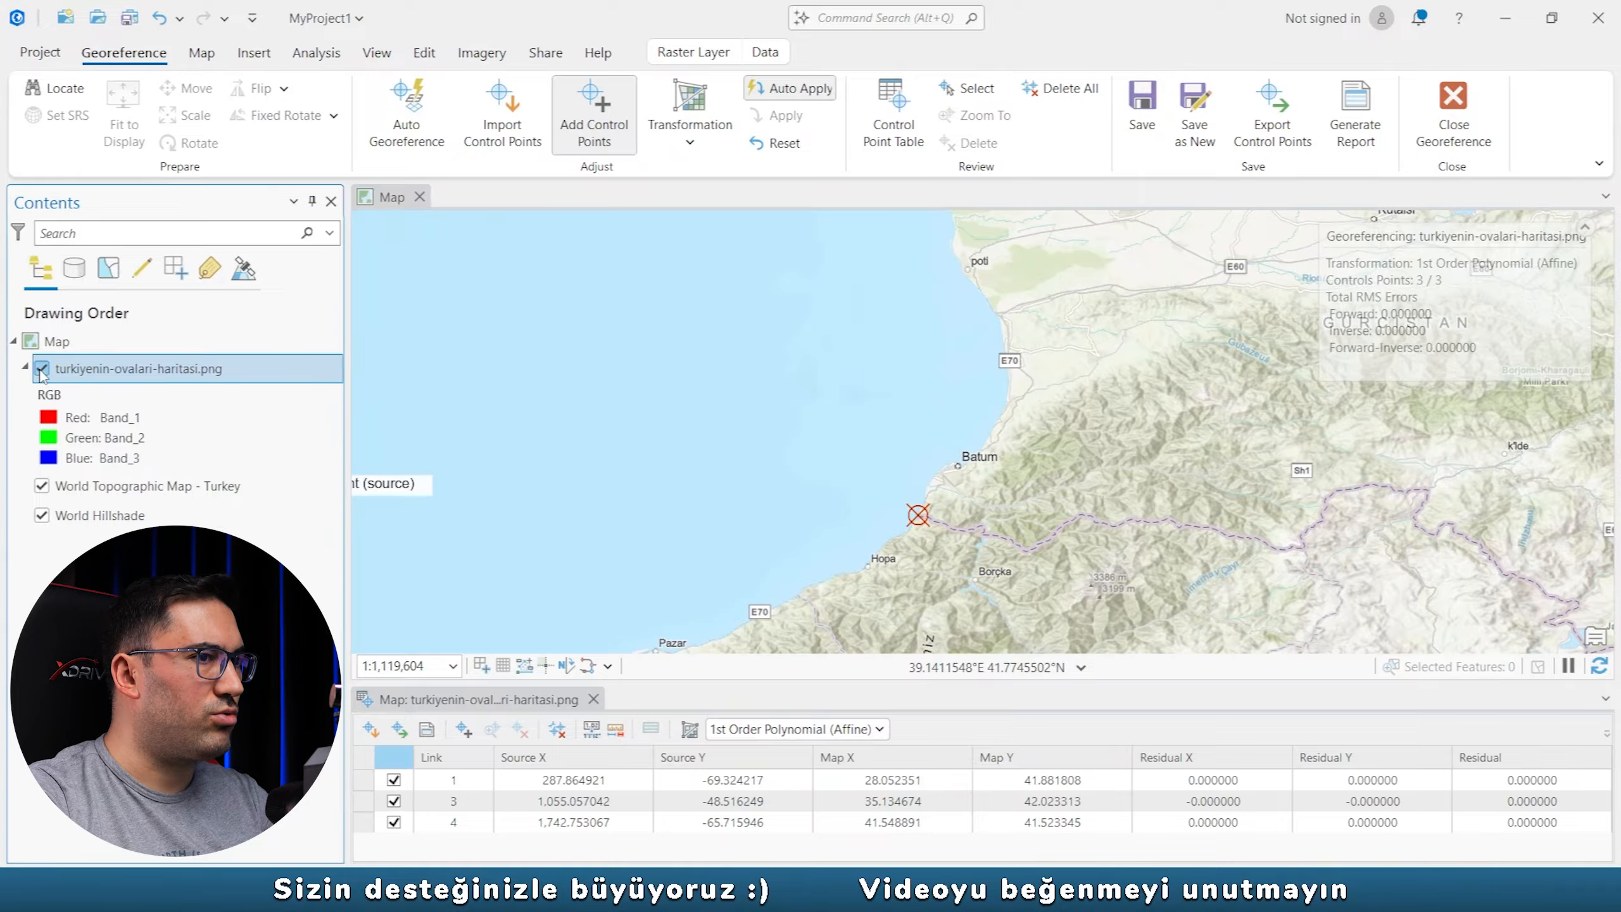
scroll(881, 447, down, 5)
scroll(1035, 607, up, 2)
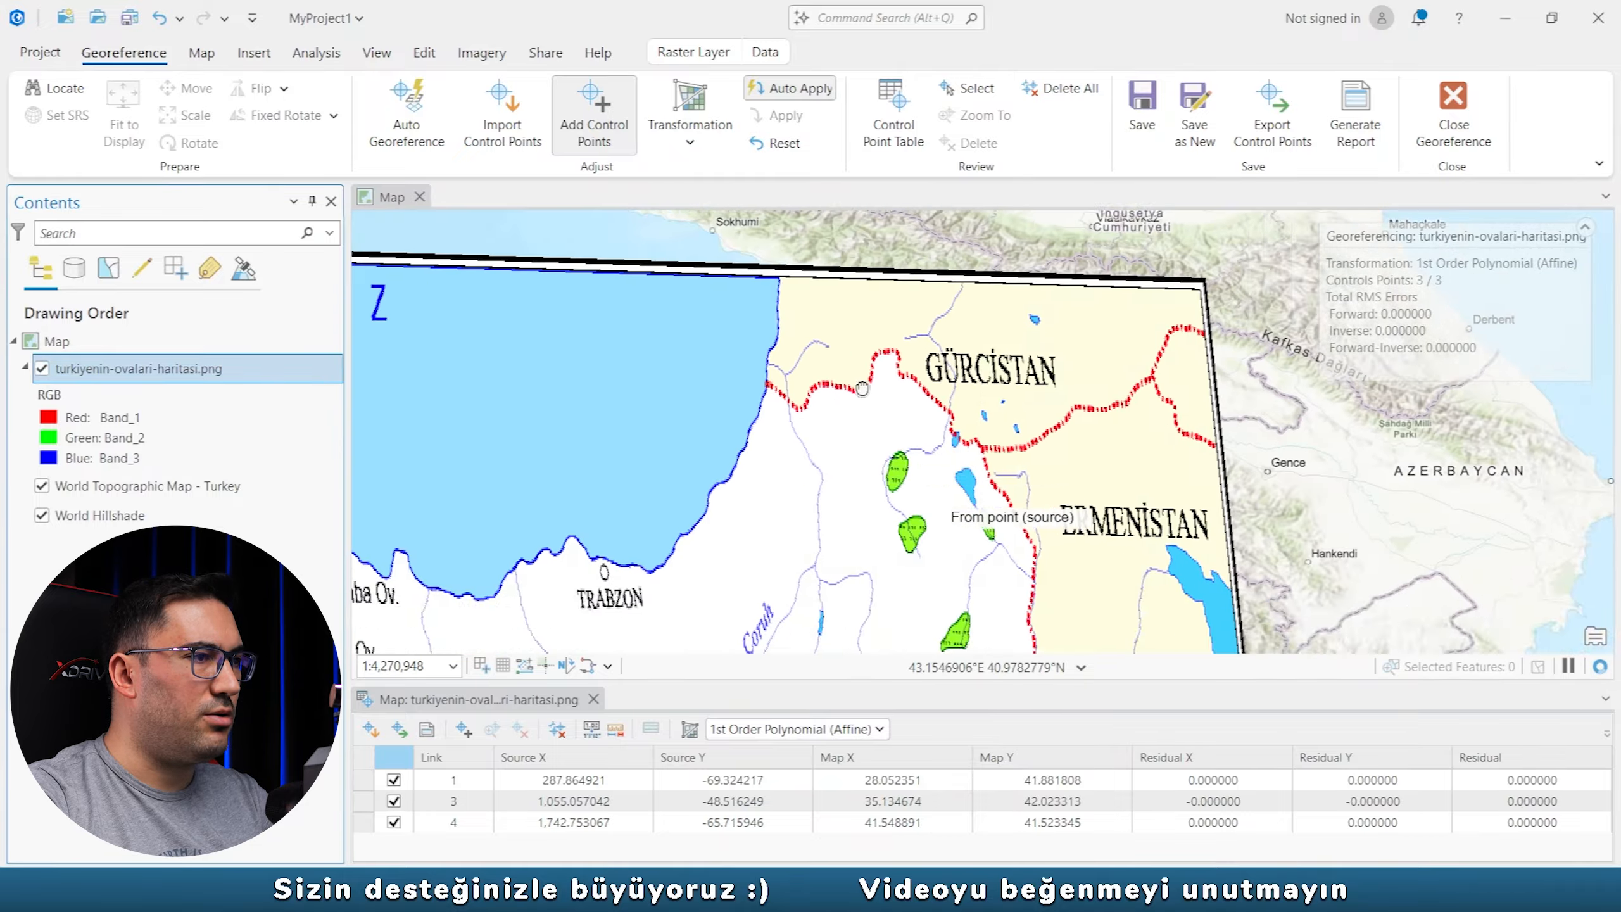
drag(1042, 536, 879, 289)
scroll(872, 409, up, 4)
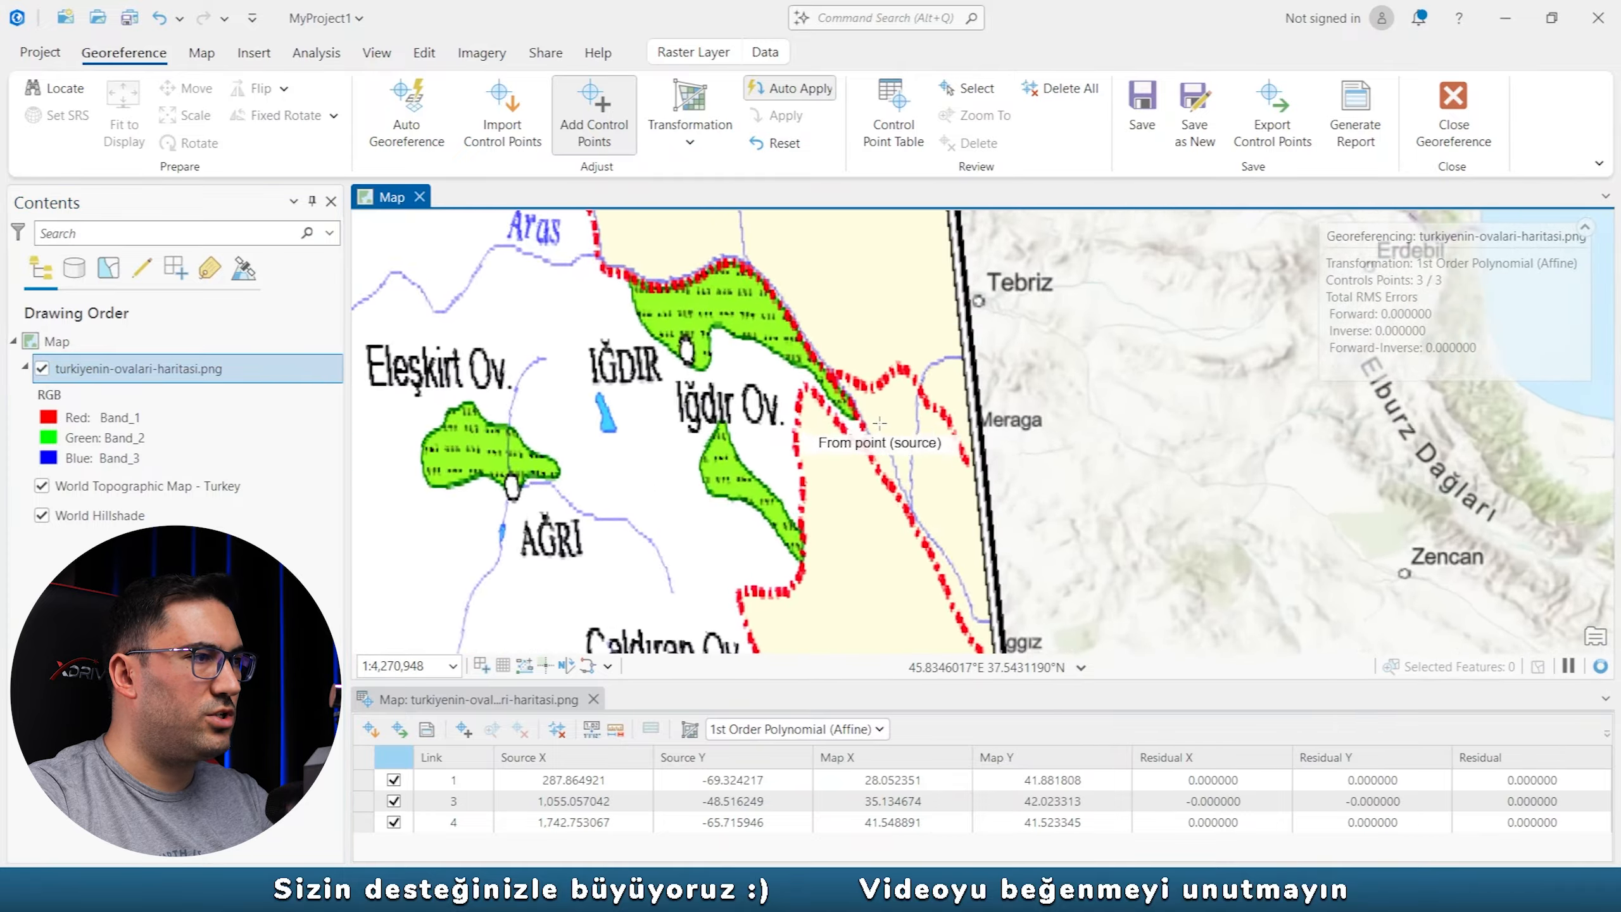
Hide the raster and place the fourth point's target on the basemap border junction near Sederek, east of Doğubayazıt.
click(42, 369)
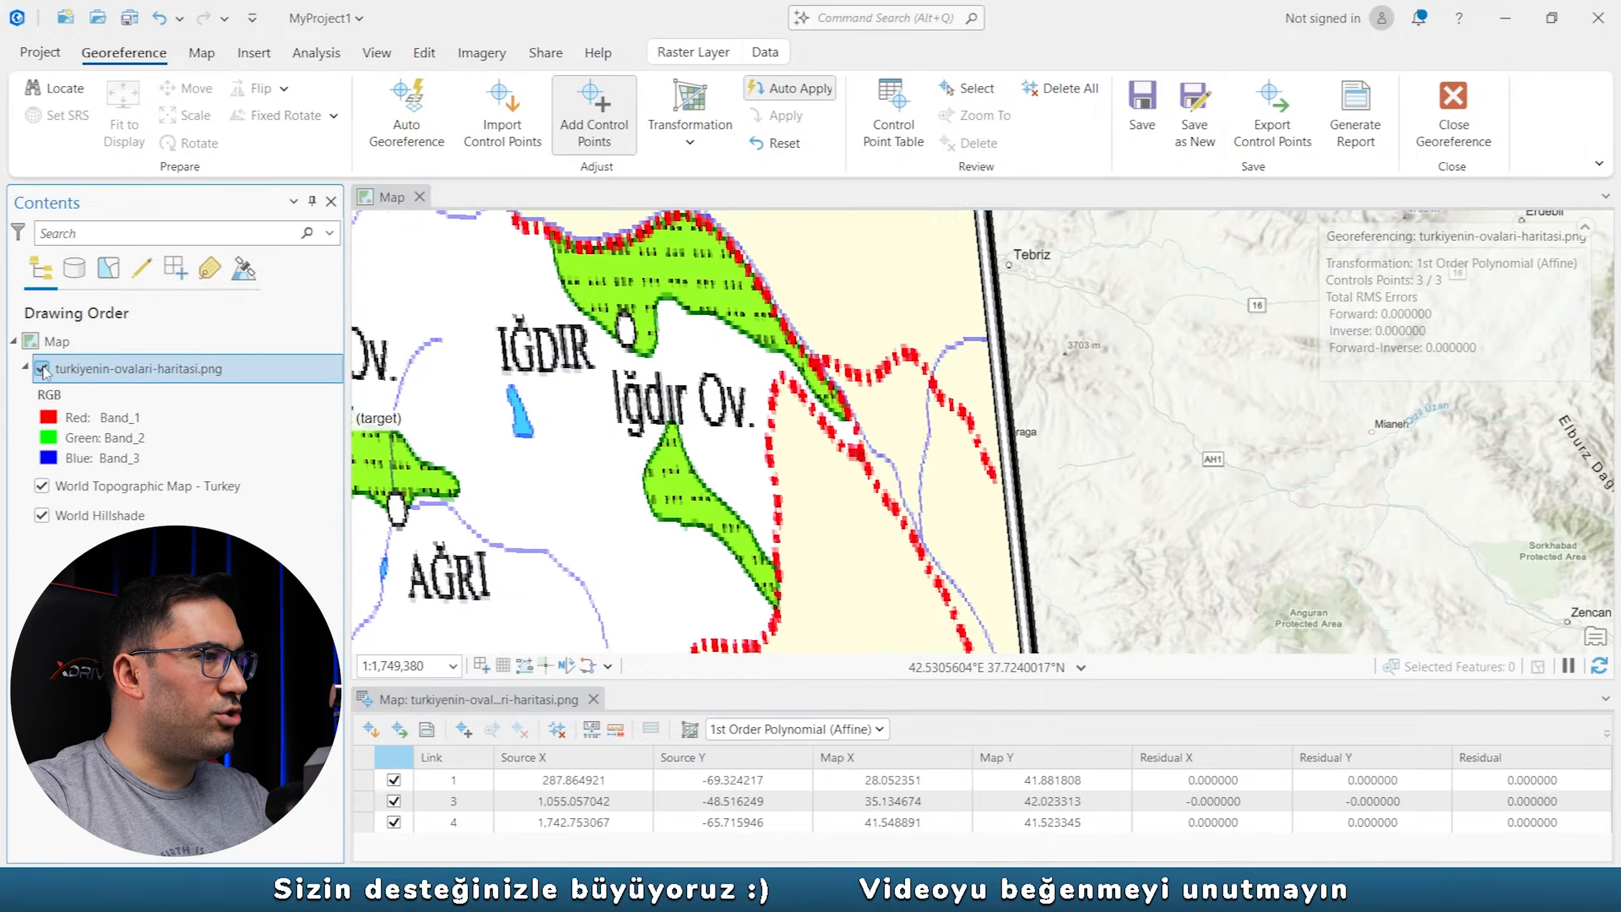
scroll(744, 571, down, 2)
drag(757, 587, 955, 364)
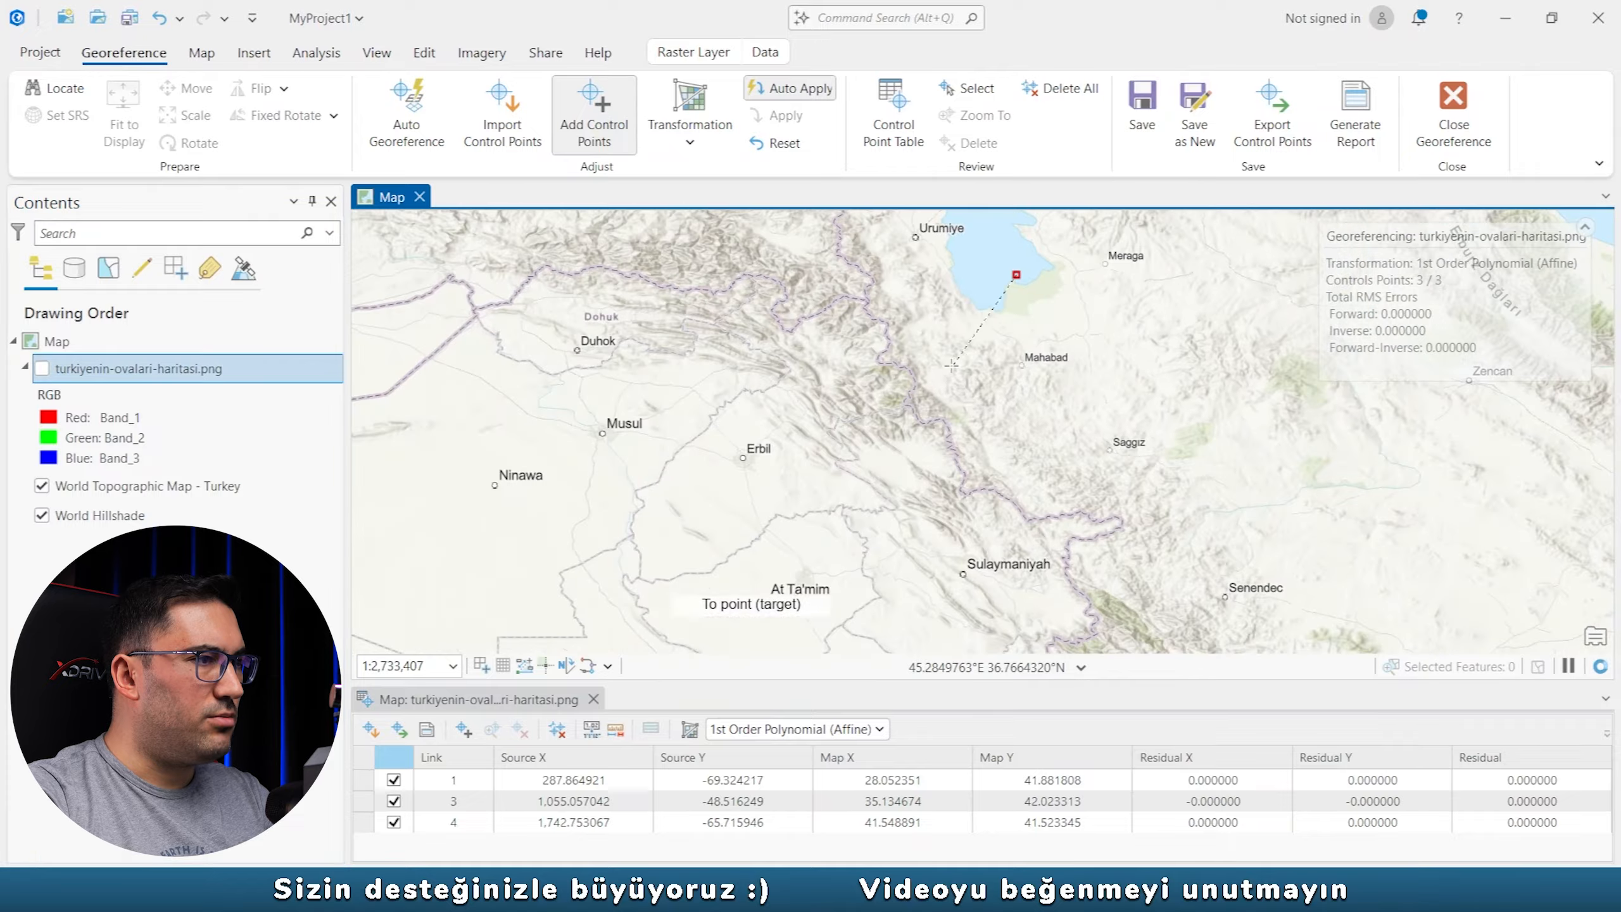
drag(1161, 533, 1019, 304)
scroll(996, 399, down, 2)
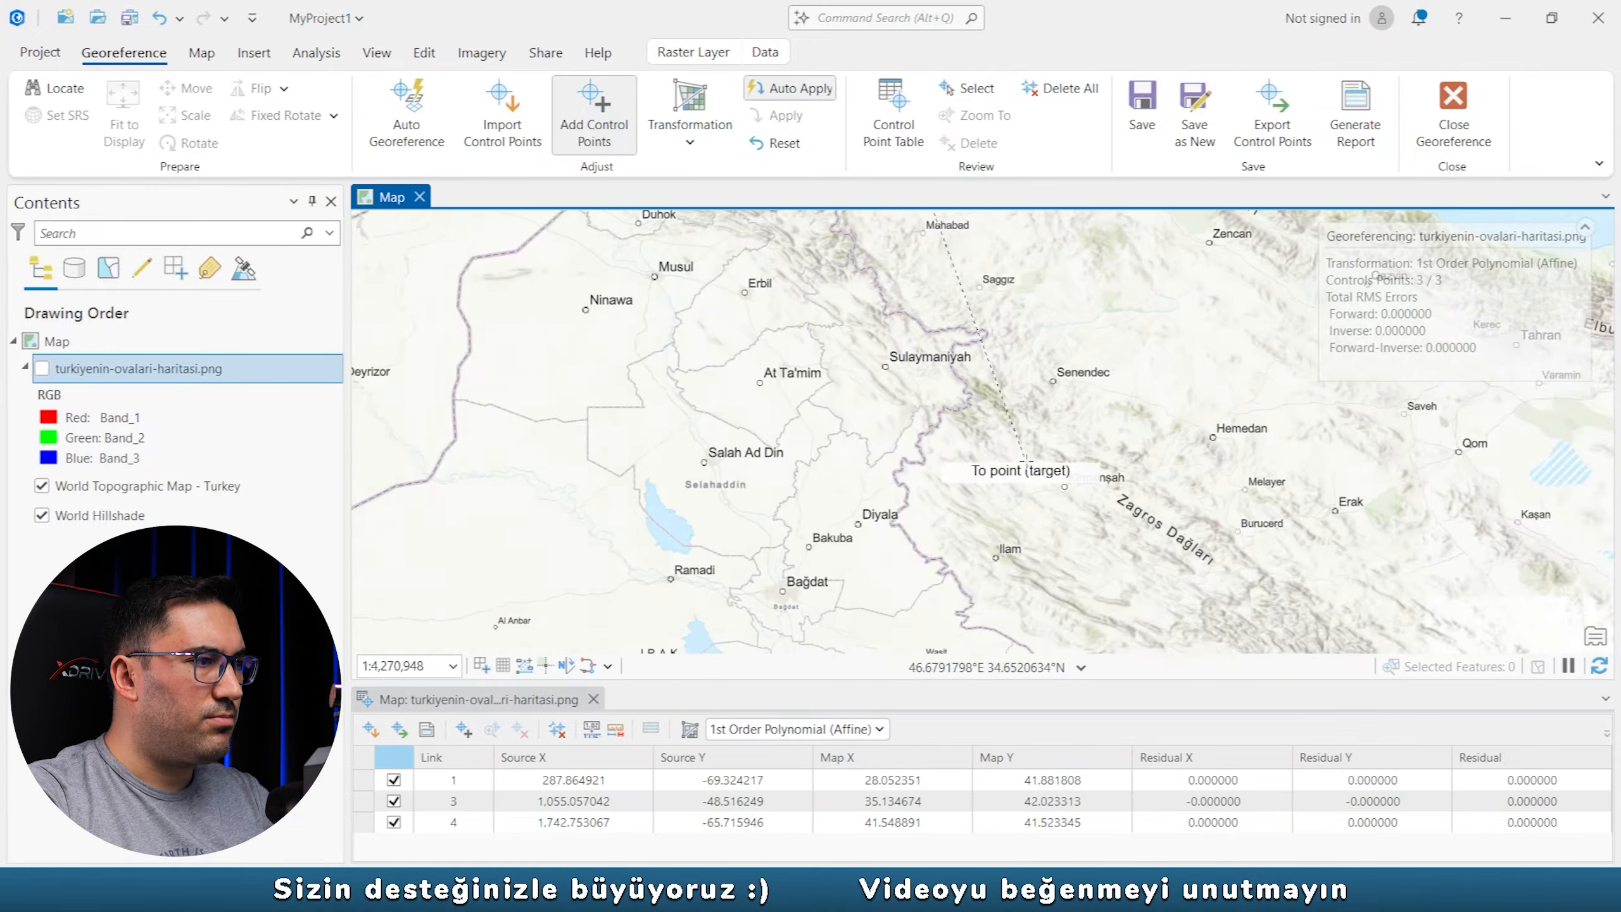
drag(919, 242, 1054, 550)
scroll(1041, 457, up, 6)
scroll(1022, 444, down, 2)
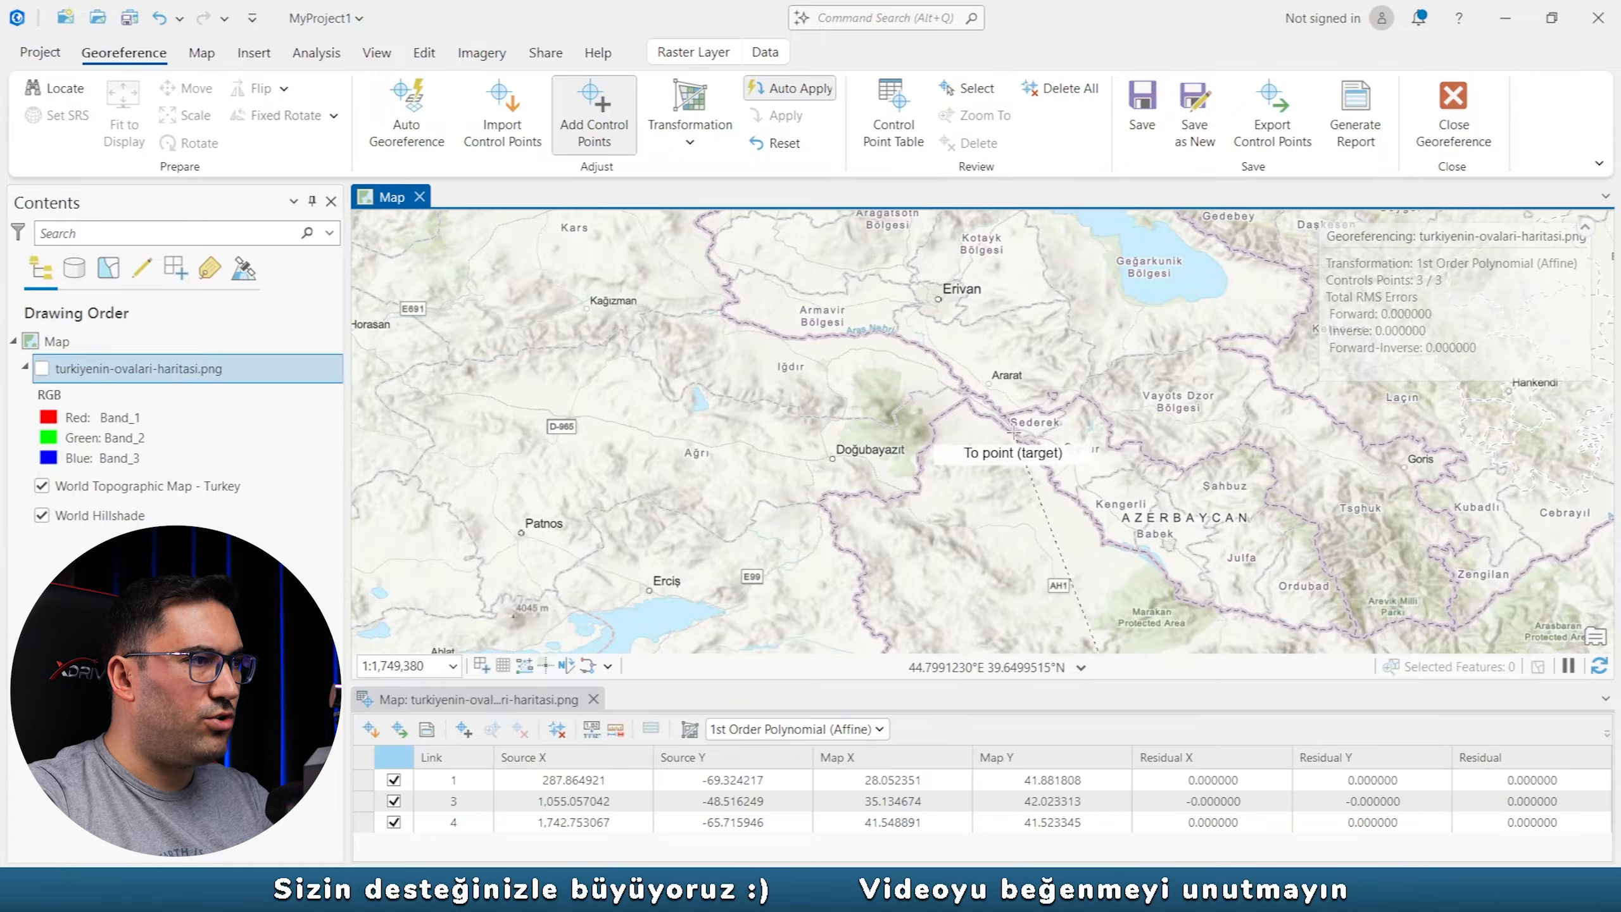
click(1015, 433)
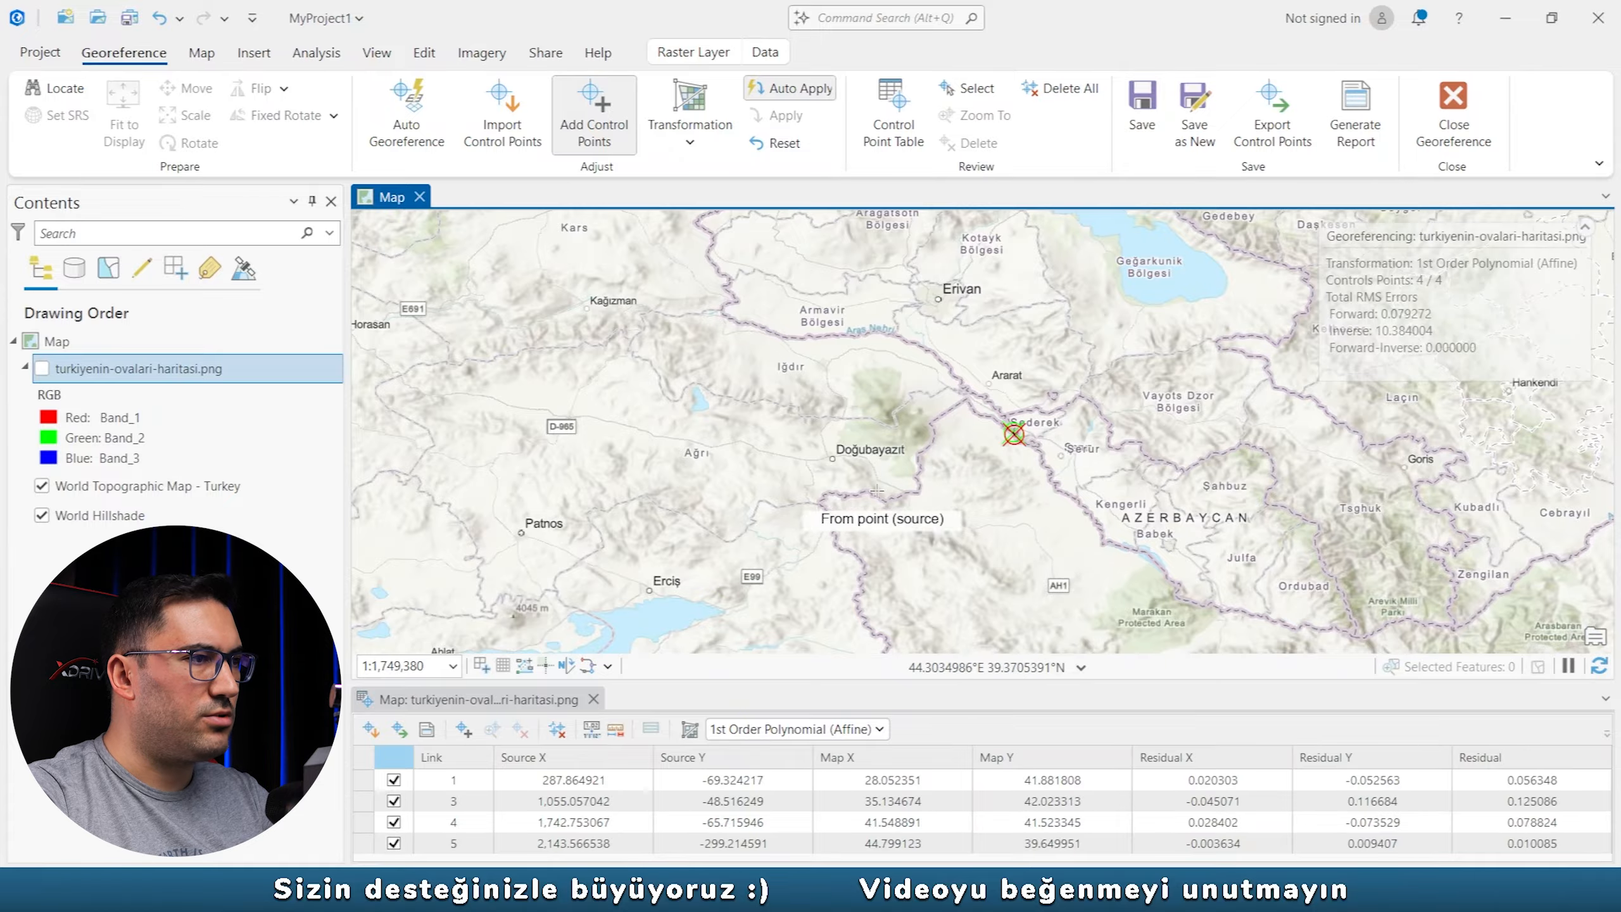
Show the raster and place a fifth control point's source on the southeastern border tip below Yüksek Ov.
click(42, 368)
key(Down)
key(Down)
key(Down)
key(Down)
key(Down)
key(Down)
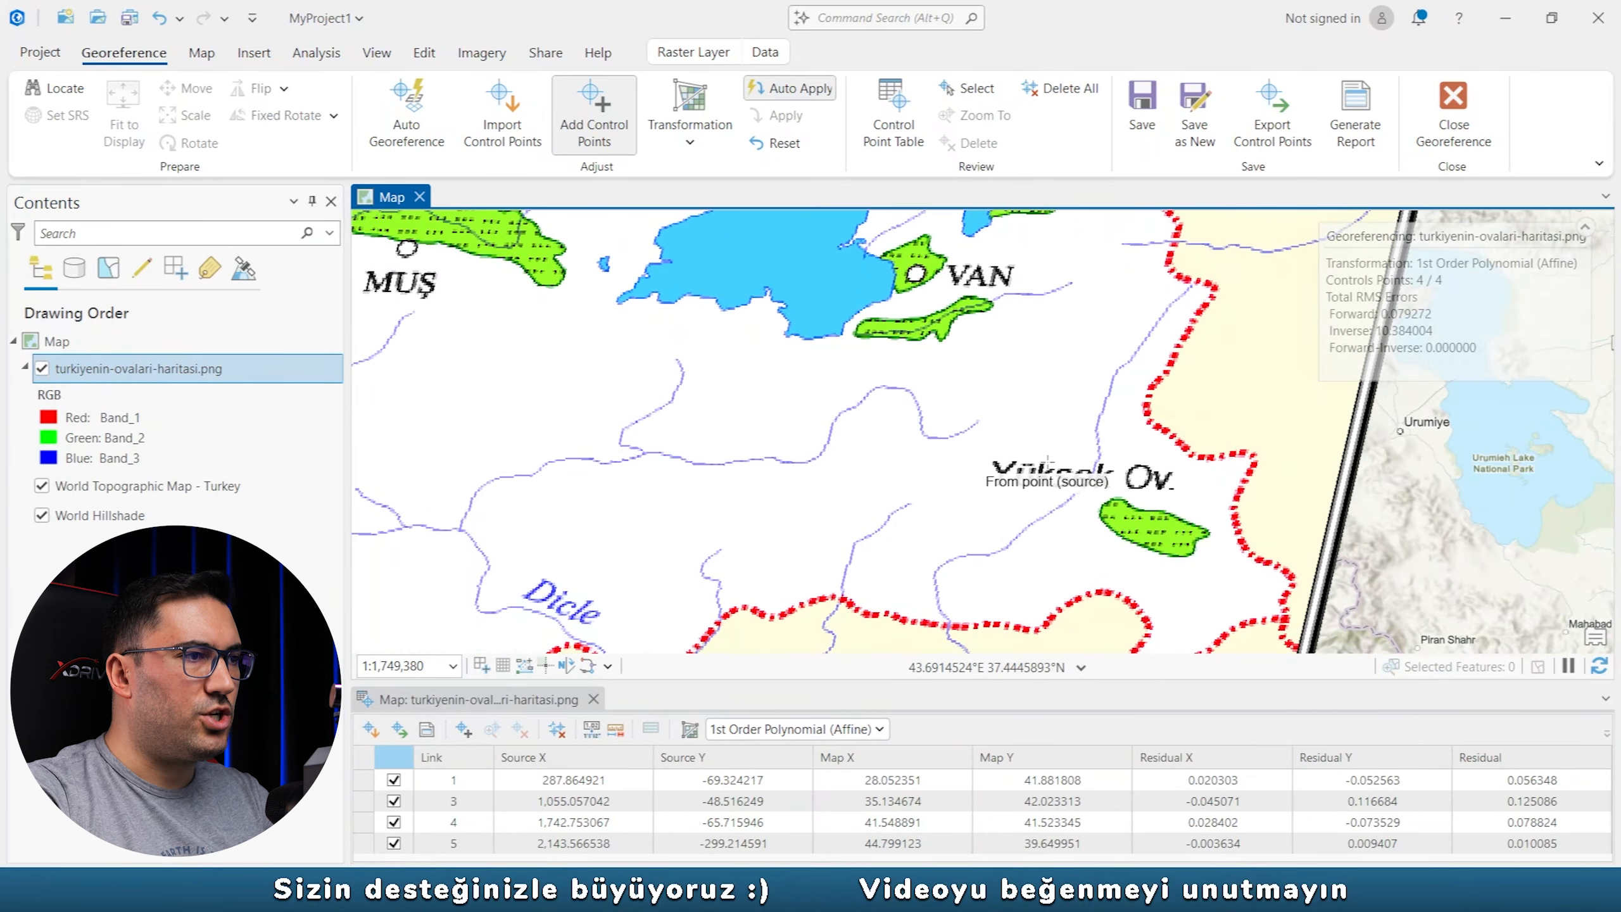
drag(1076, 464, 952, 436)
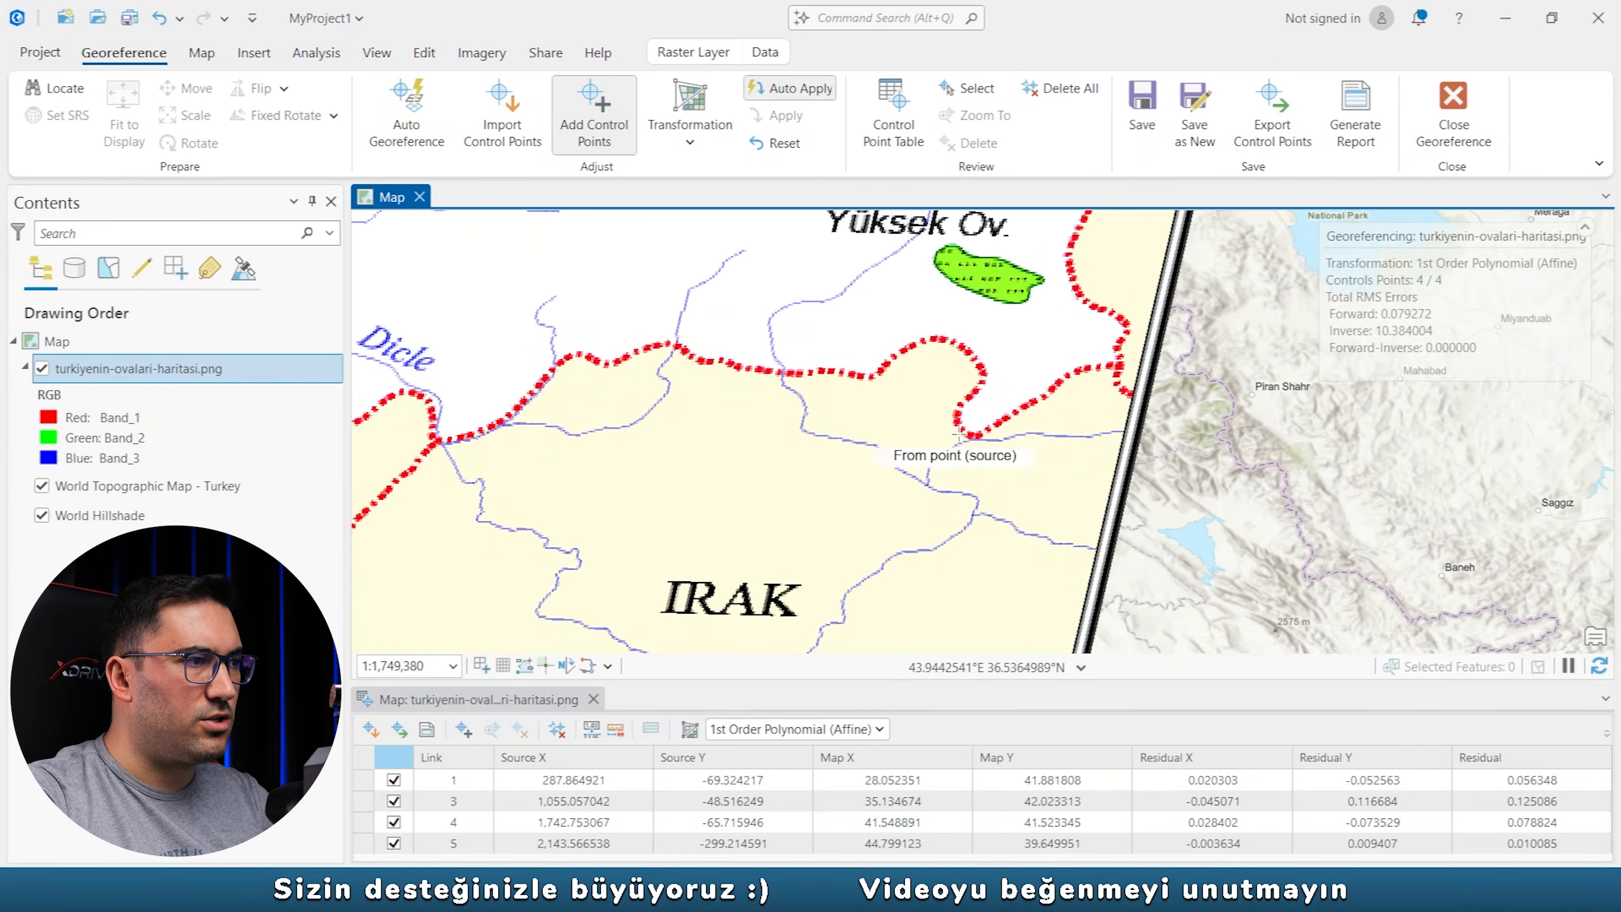
click(970, 439)
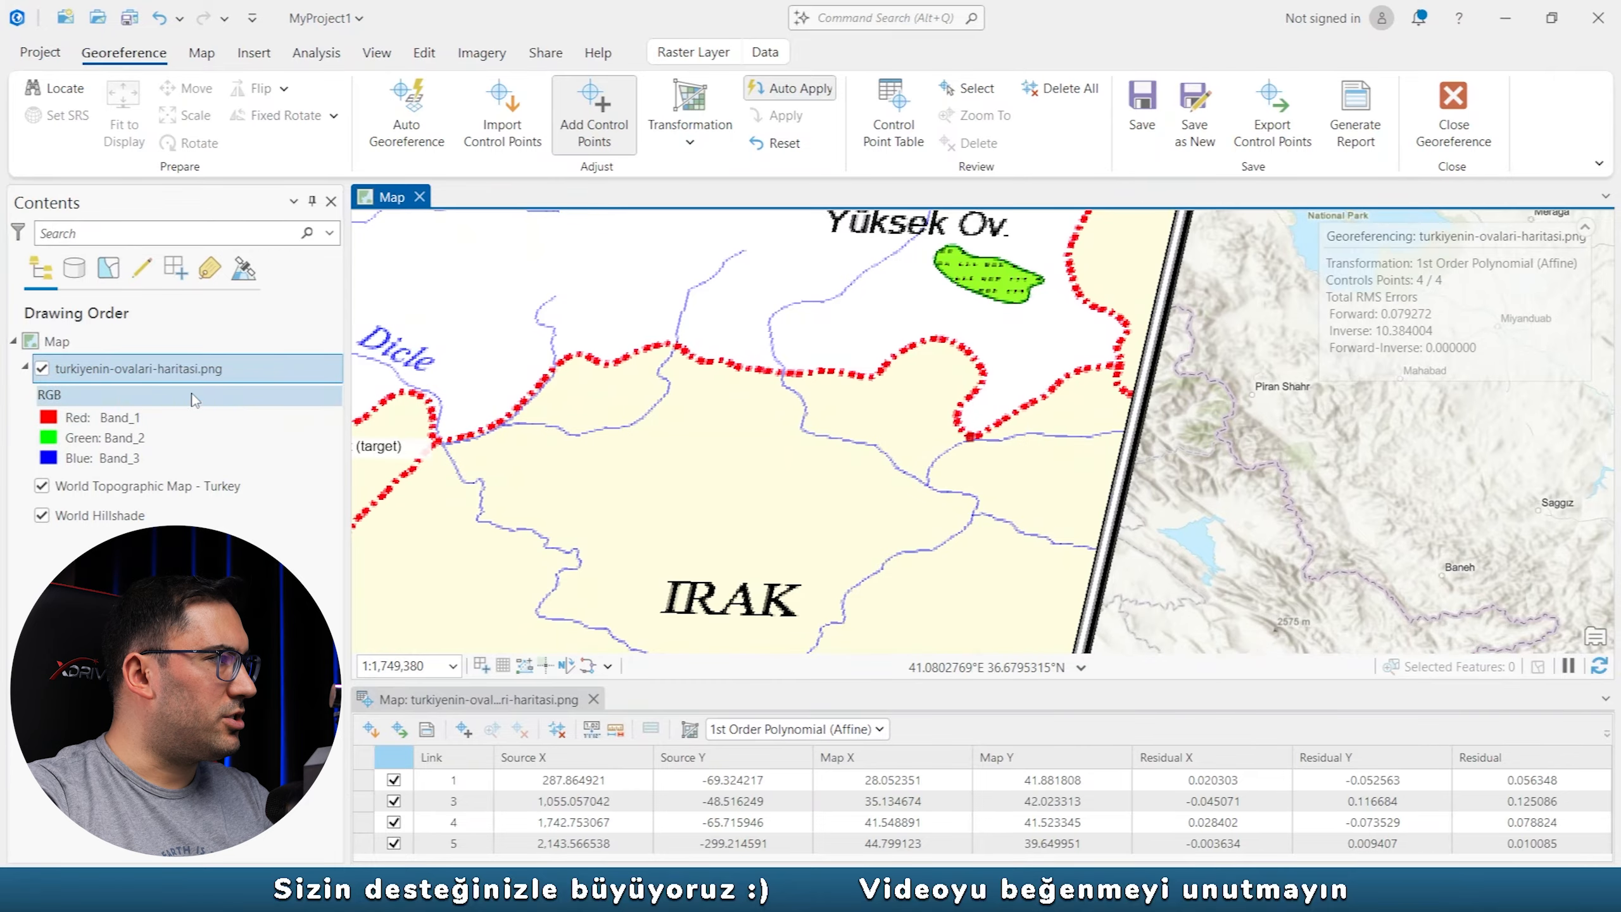
Hide the raster and place the fifth point's target on the basemap's southeastern Turkish border corner, east of Duhok.
click(43, 368)
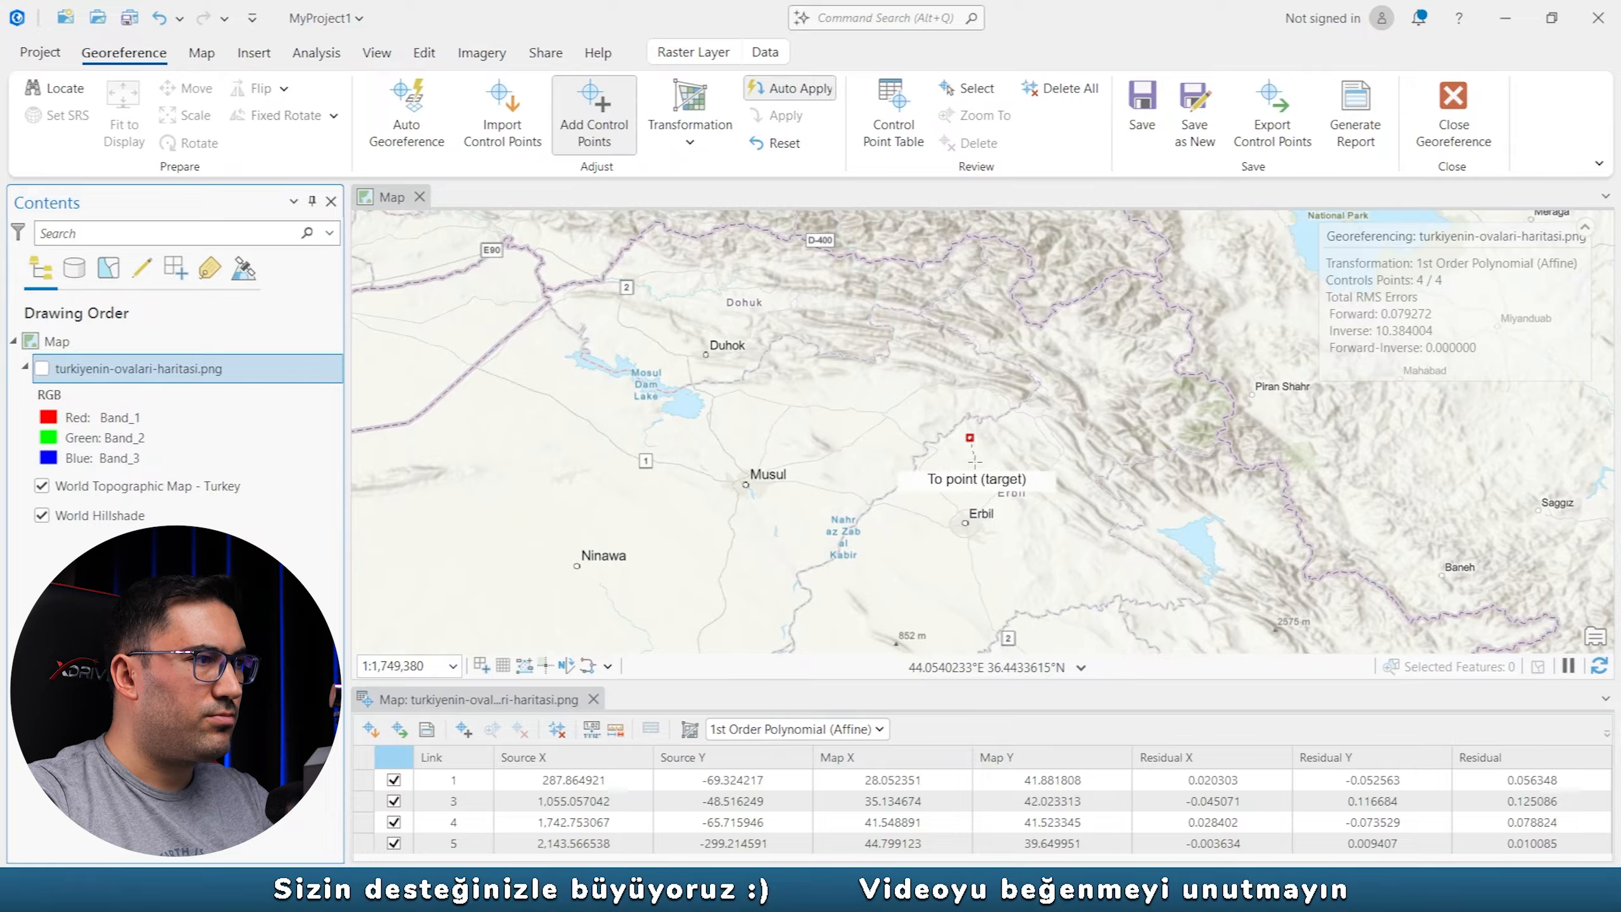
scroll(975, 458, down, 2)
scroll(1024, 383, down, 2)
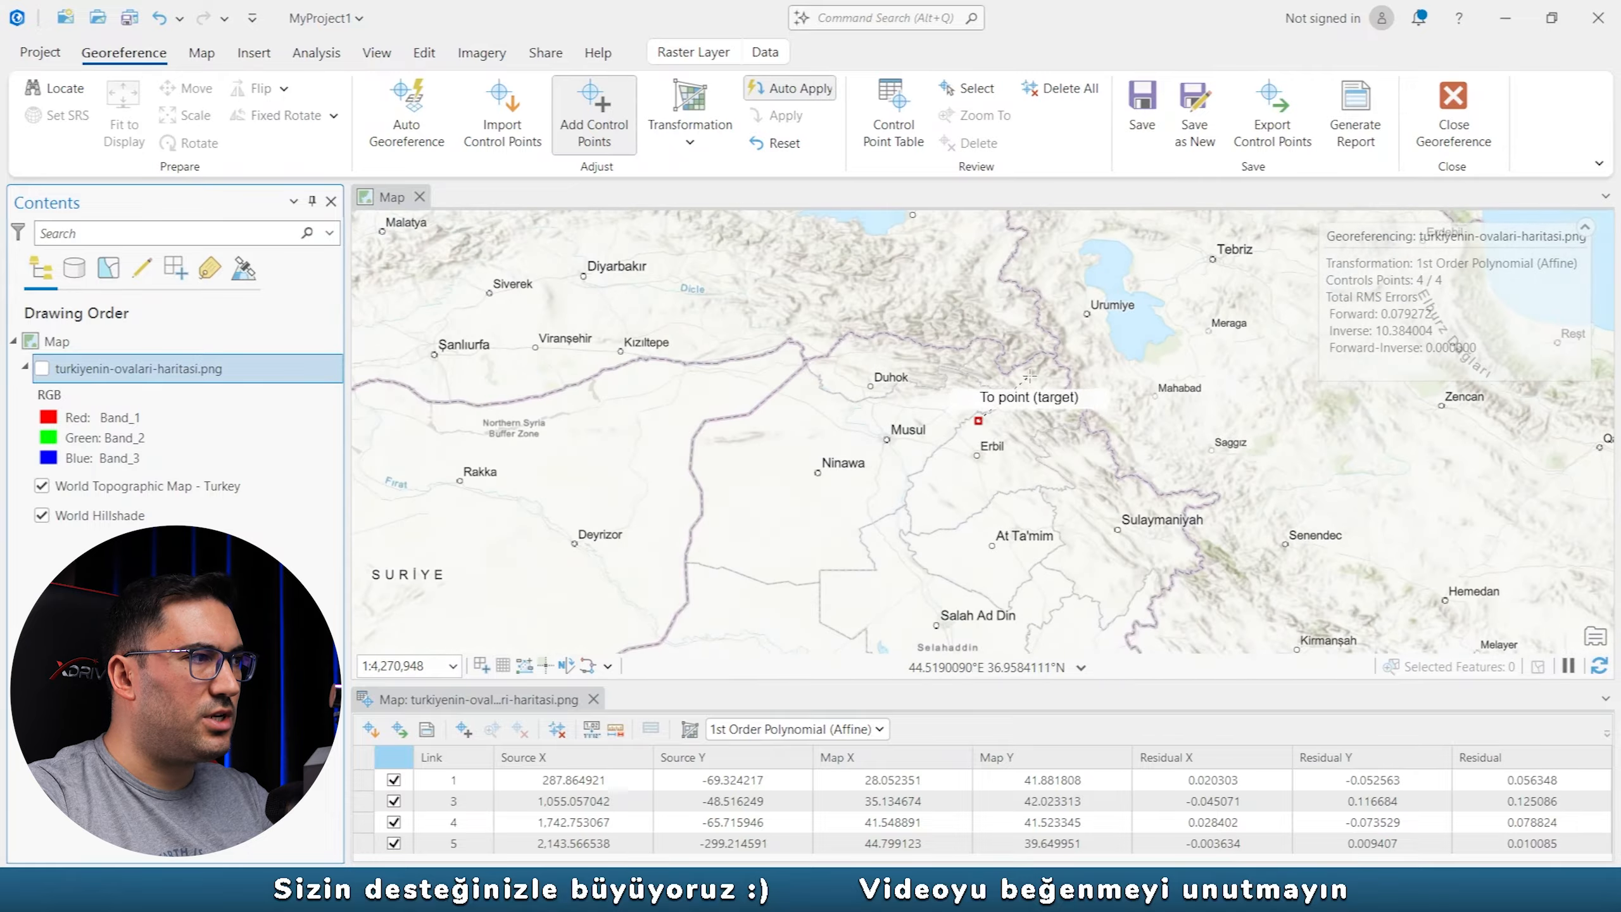
drag(1030, 377, 986, 460)
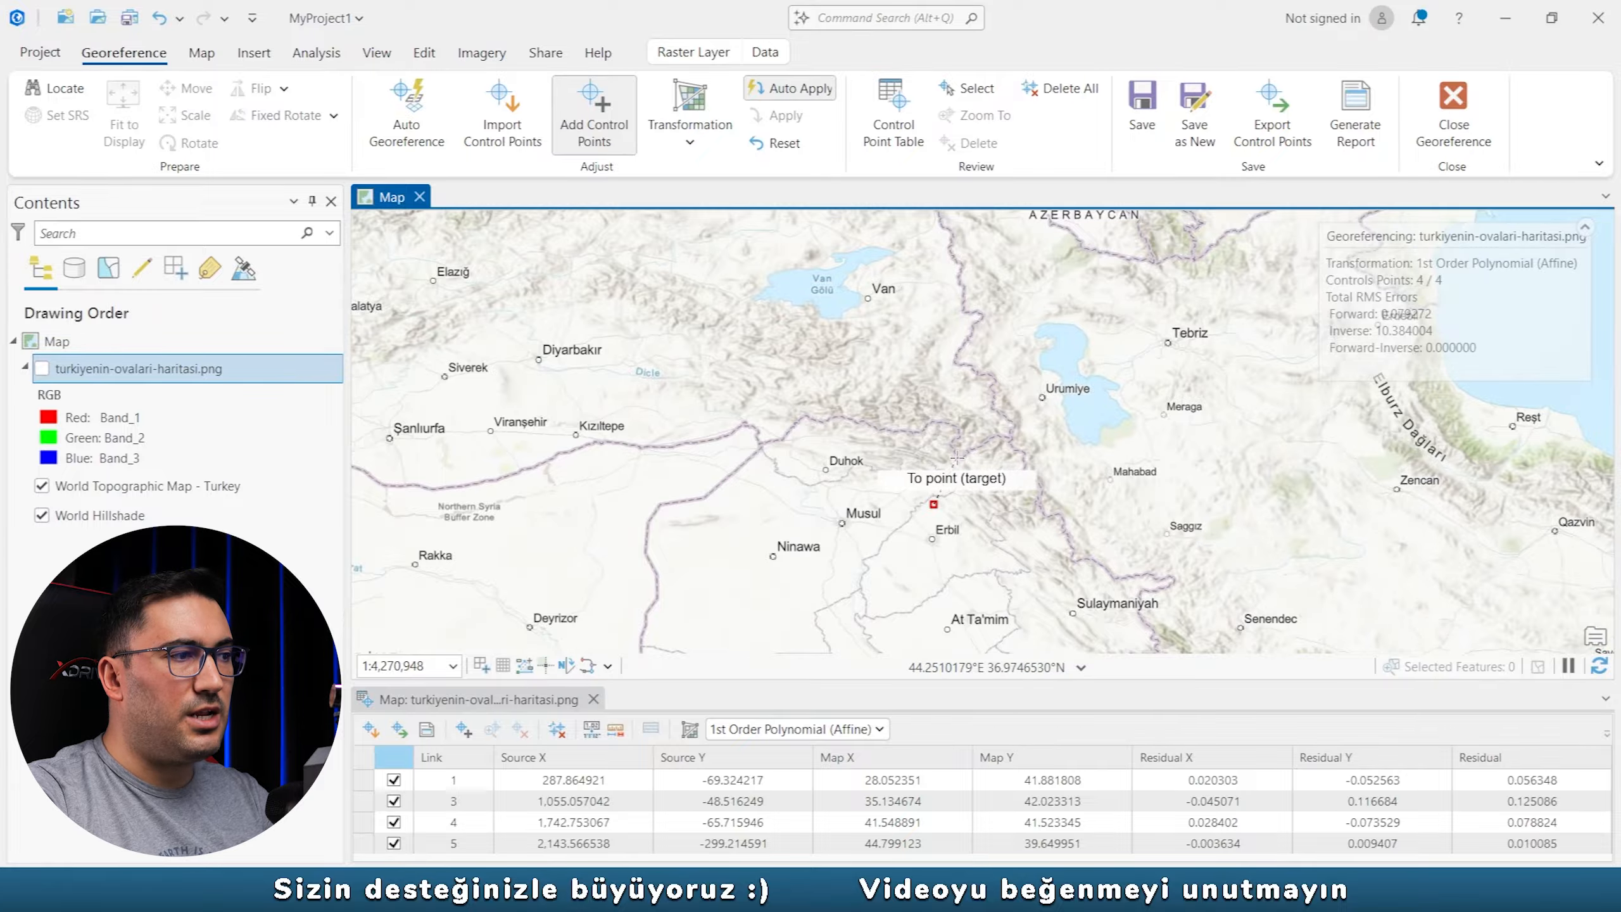
click(958, 459)
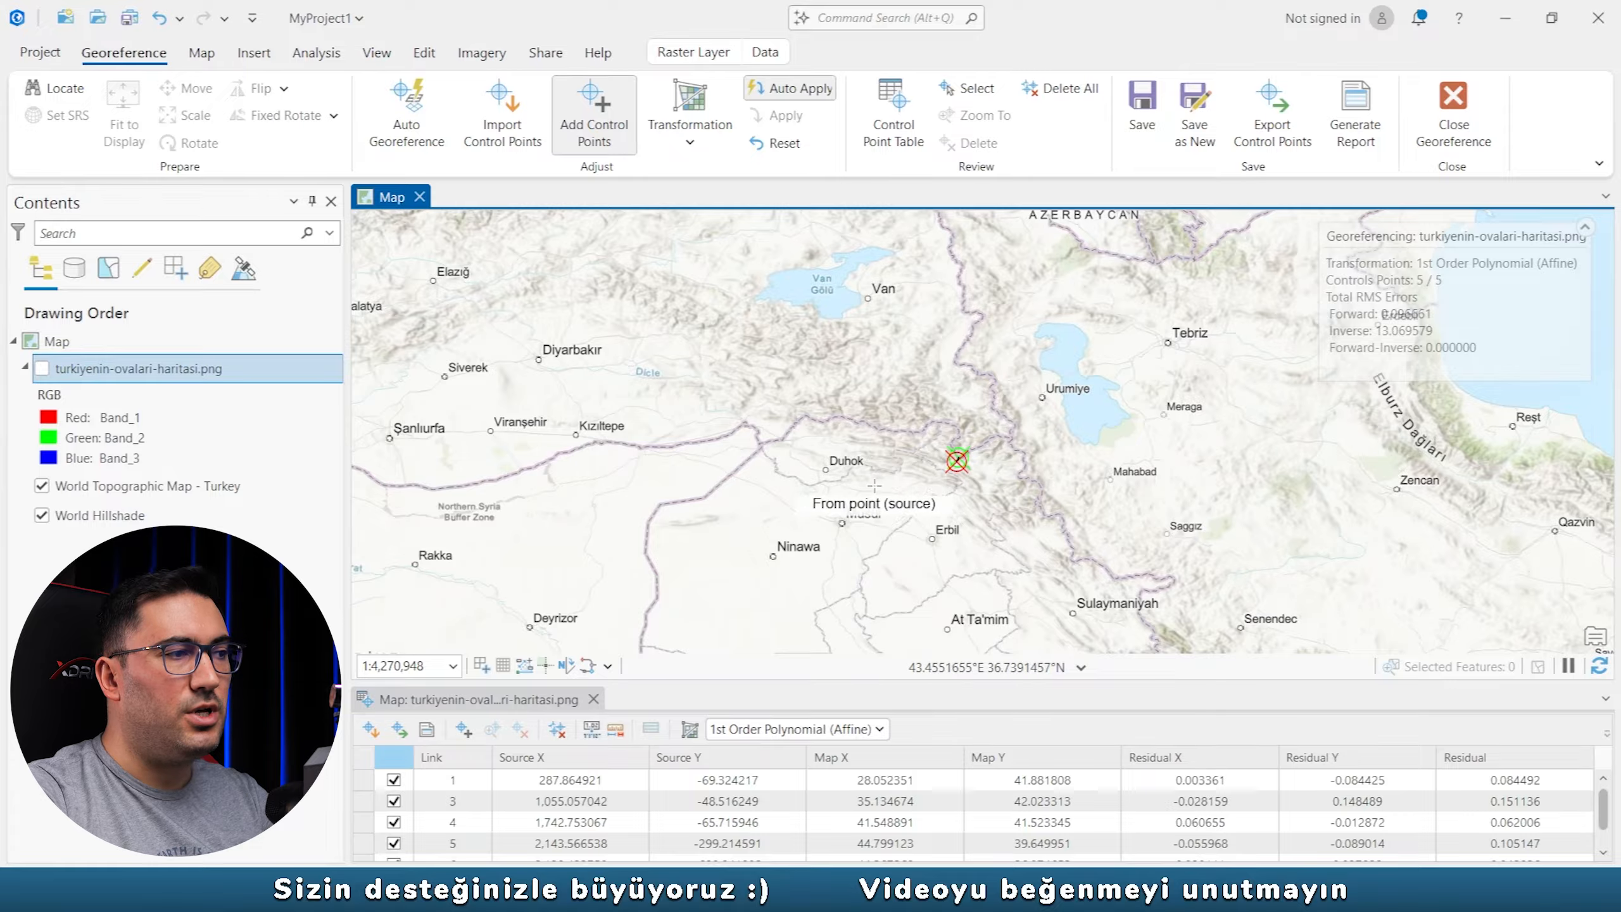
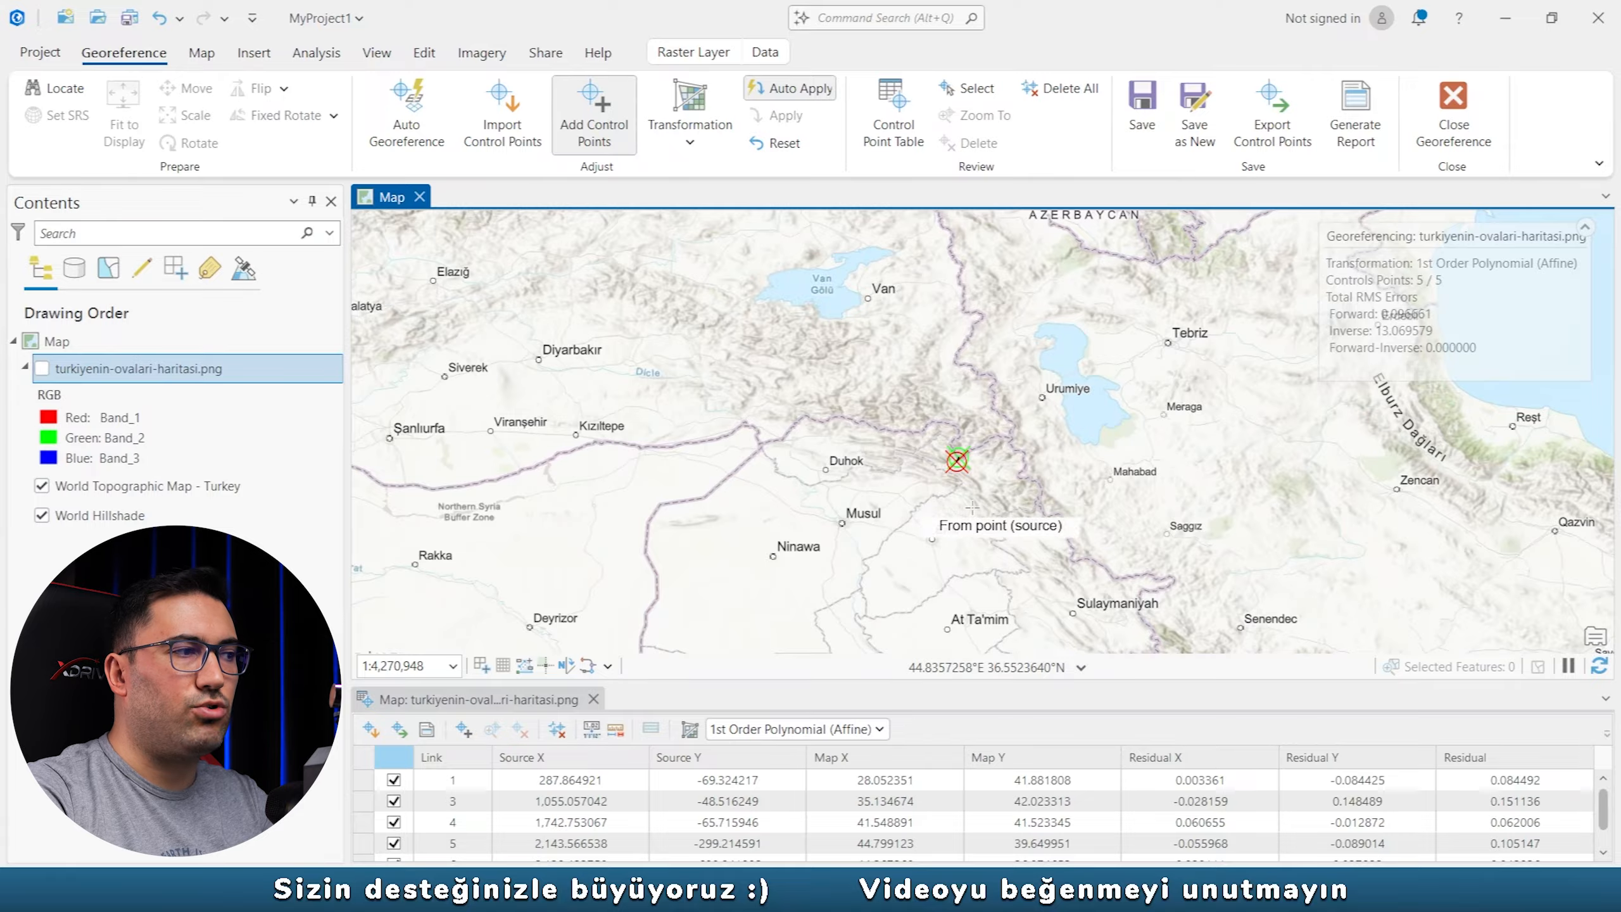
Add a sixth control point linking the raster's coastal cape west of Amik Ov. to the matching basemap cape west of Antakya.
drag(634, 468, 1298, 427)
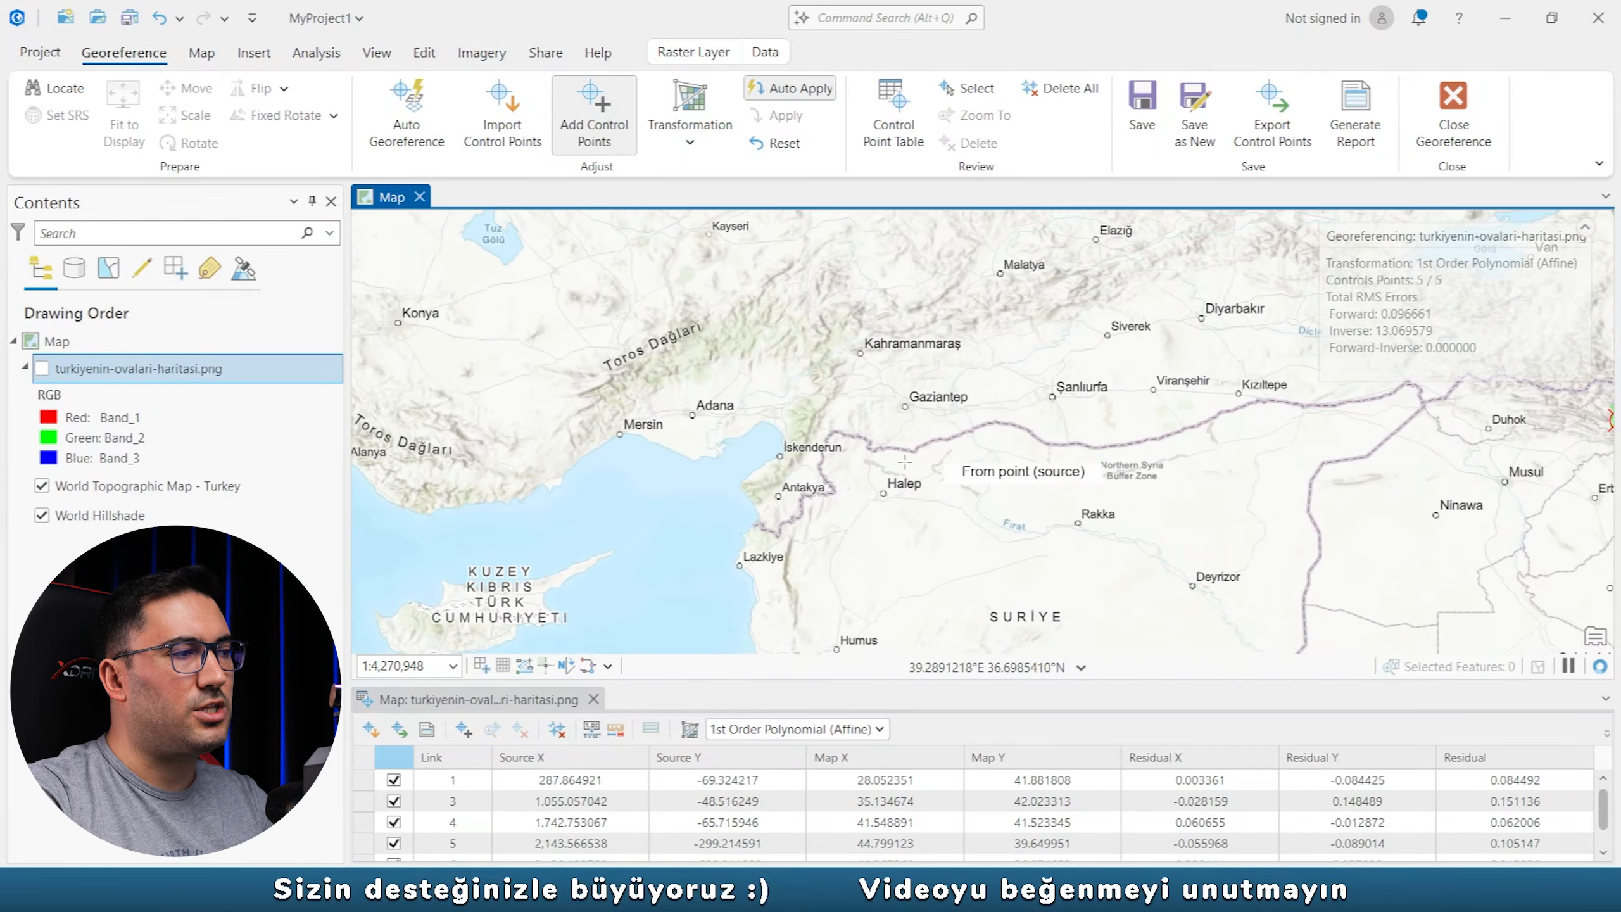
click(46, 369)
scroll(773, 580, up, 5)
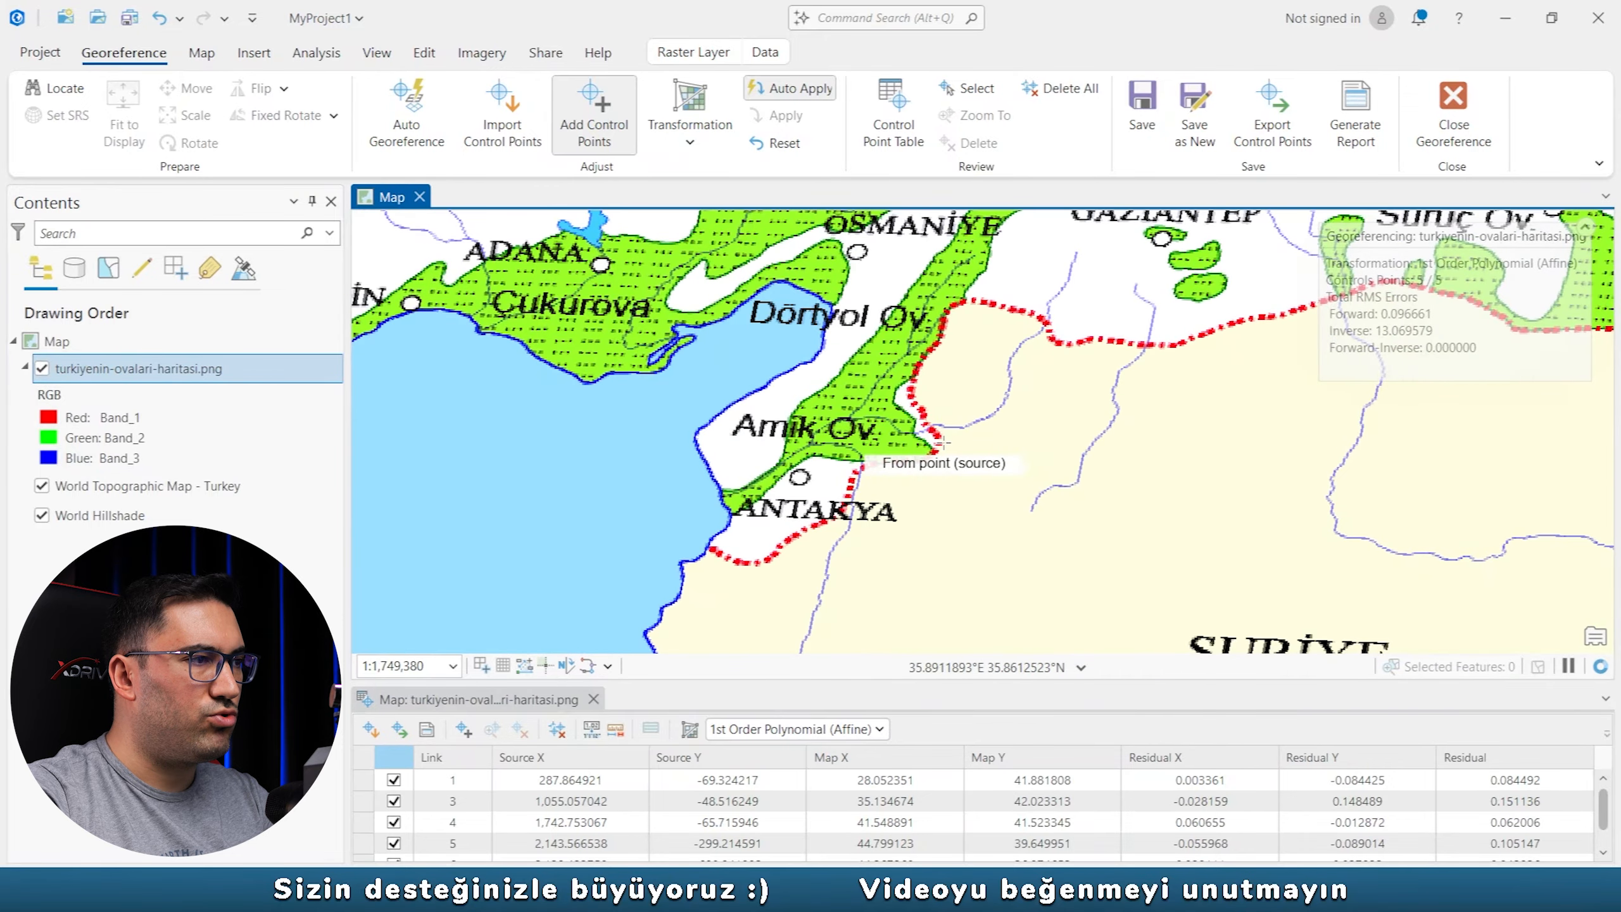
click(694, 434)
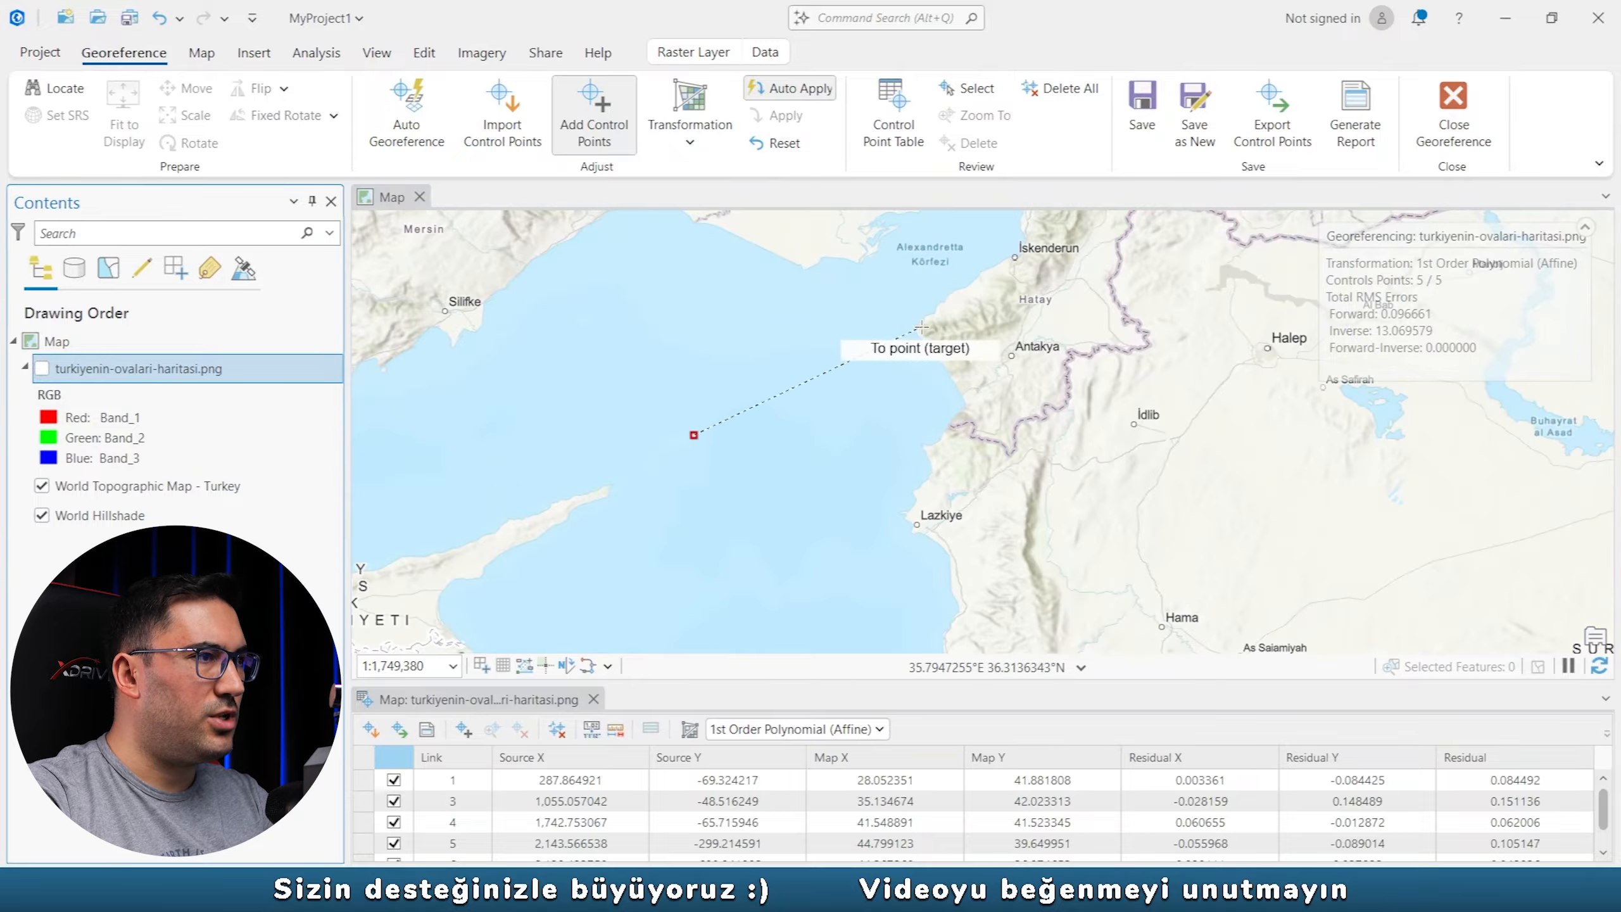
click(915, 329)
Add a seventh control point linking the raster's cape by Finike Ov. to the basemap cape southeast of Kumluca.
scroll(1020, 476, down, 3)
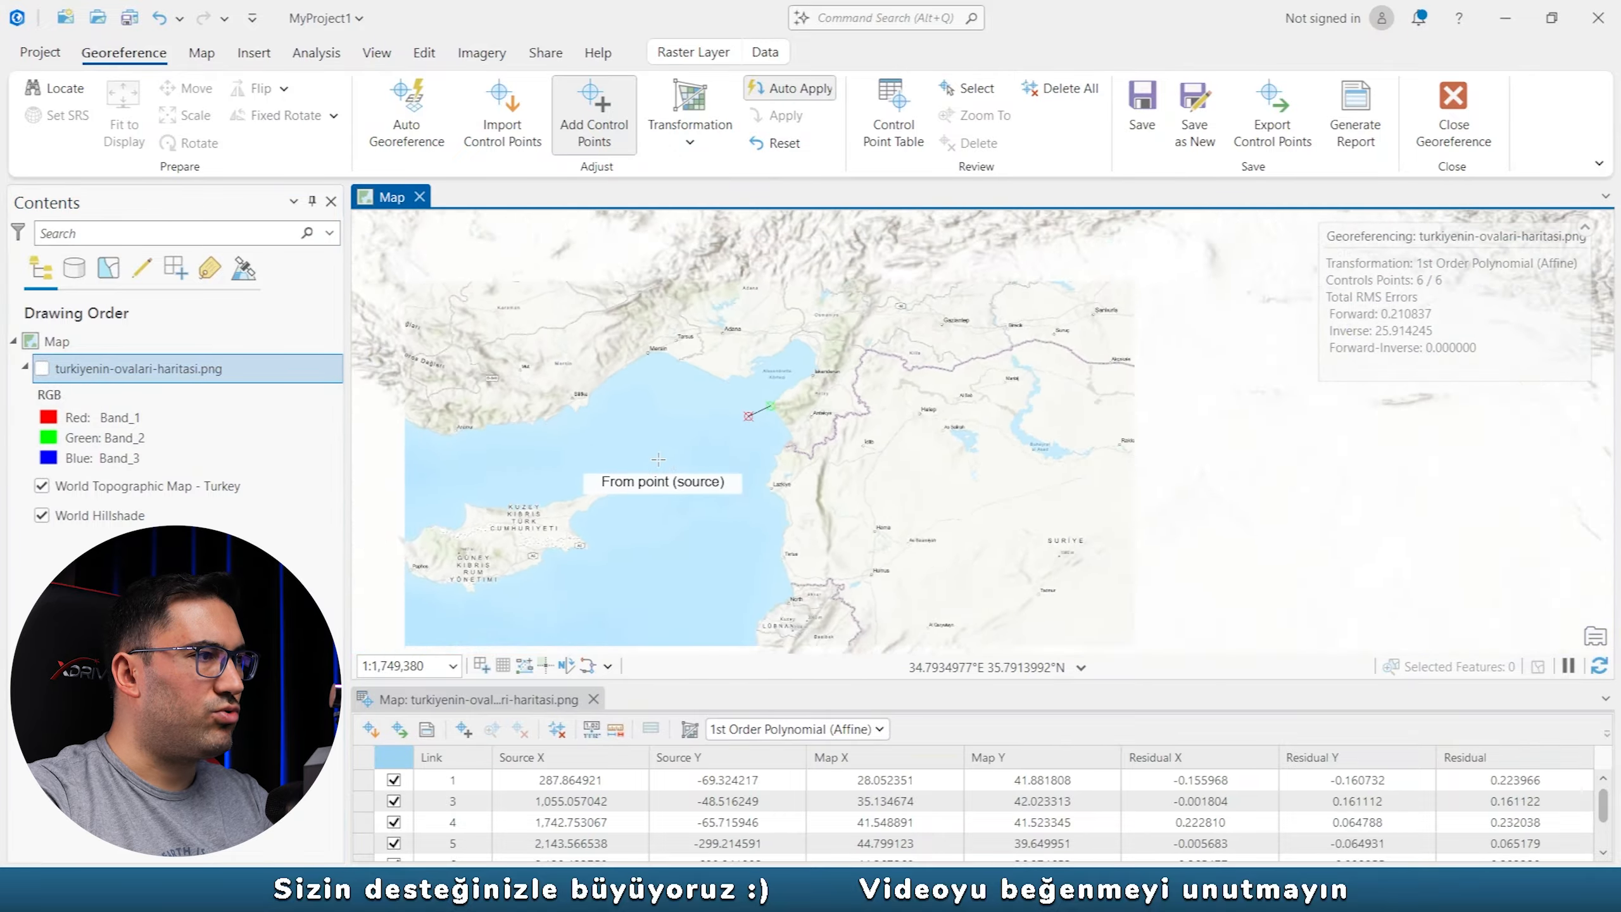
drag(1020, 477, 1012, 474)
drag(597, 457, 889, 447)
scroll(869, 425, up, 4)
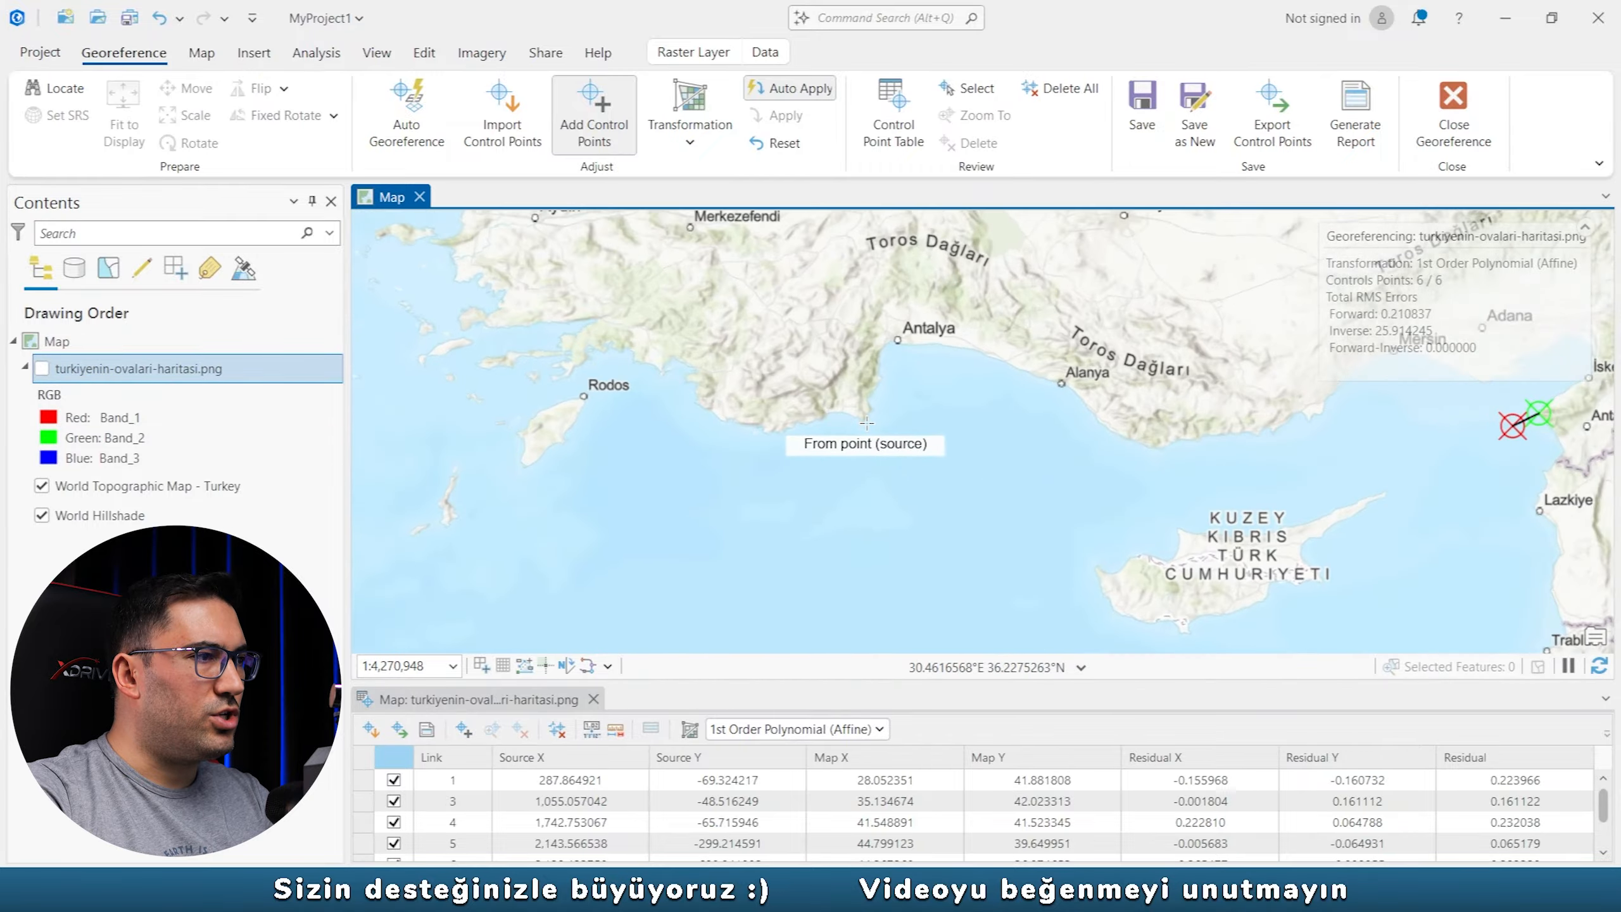
click(42, 369)
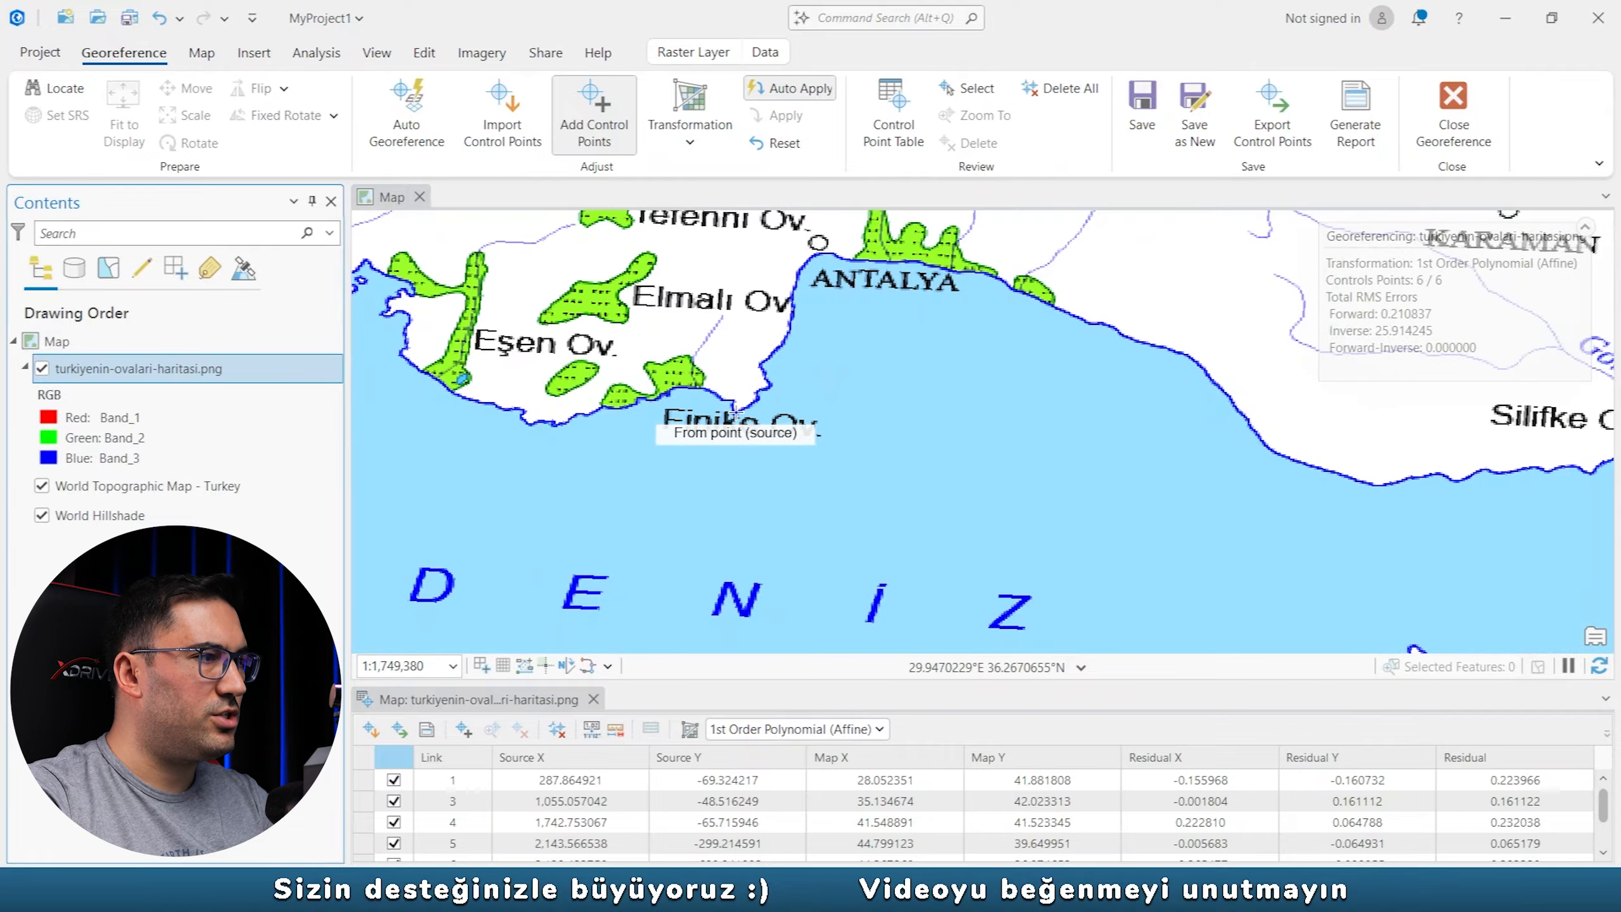
click(735, 412)
click(41, 368)
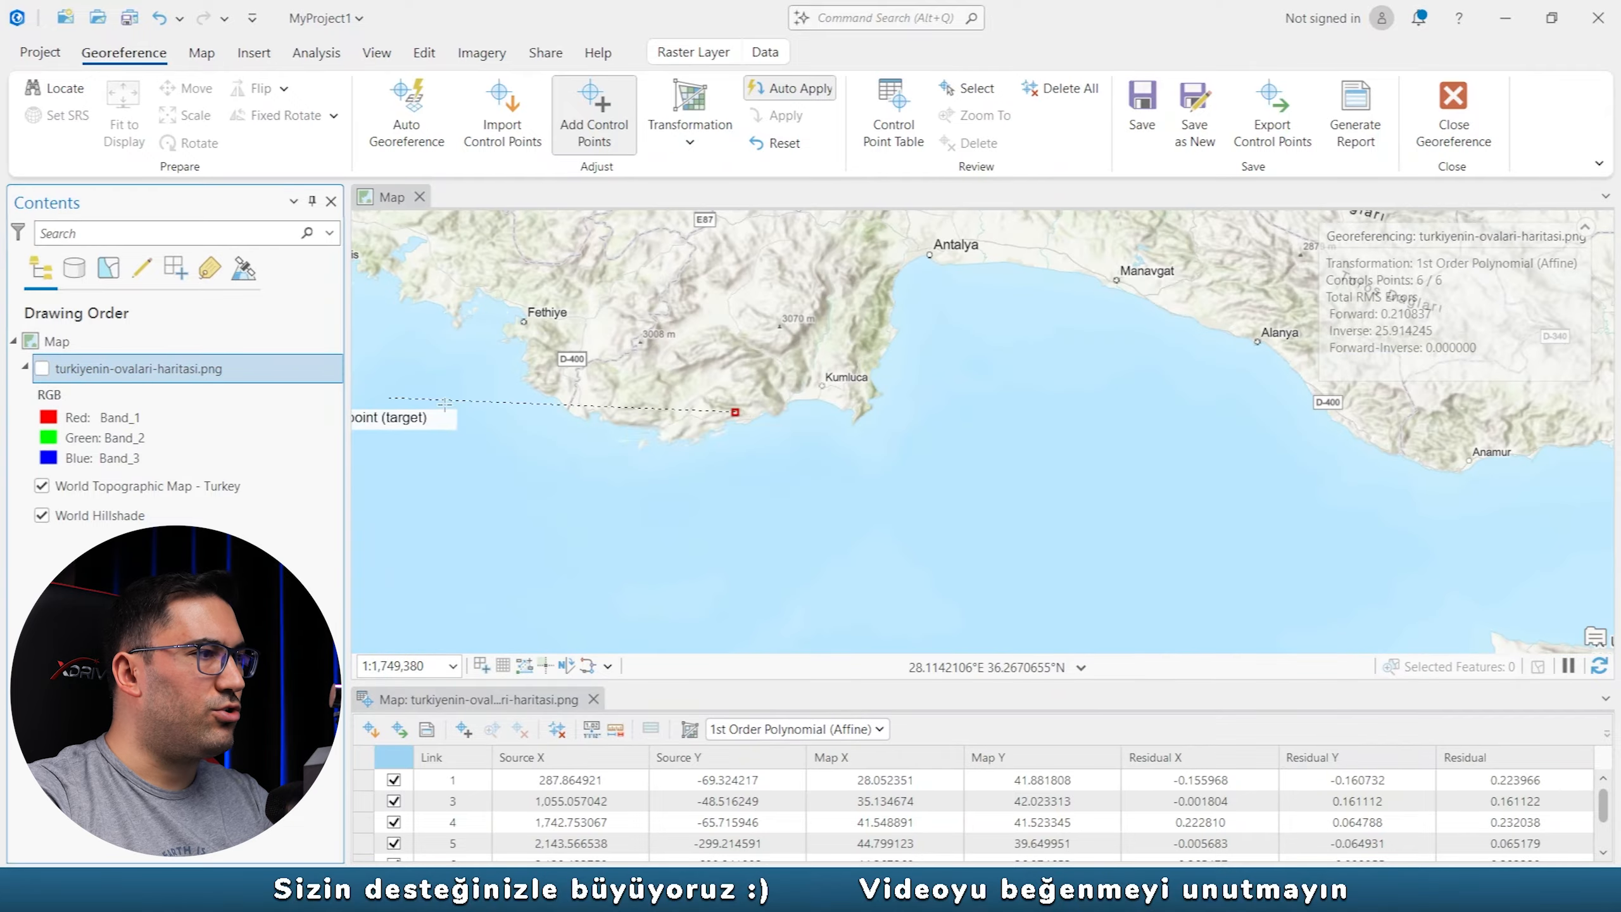
click(855, 422)
Add an eighth control point linking the western tip of the peninsula west of İzmir to the same tip on the basemap, opposite Sakız Adası.
scroll(590, 460, down, 4)
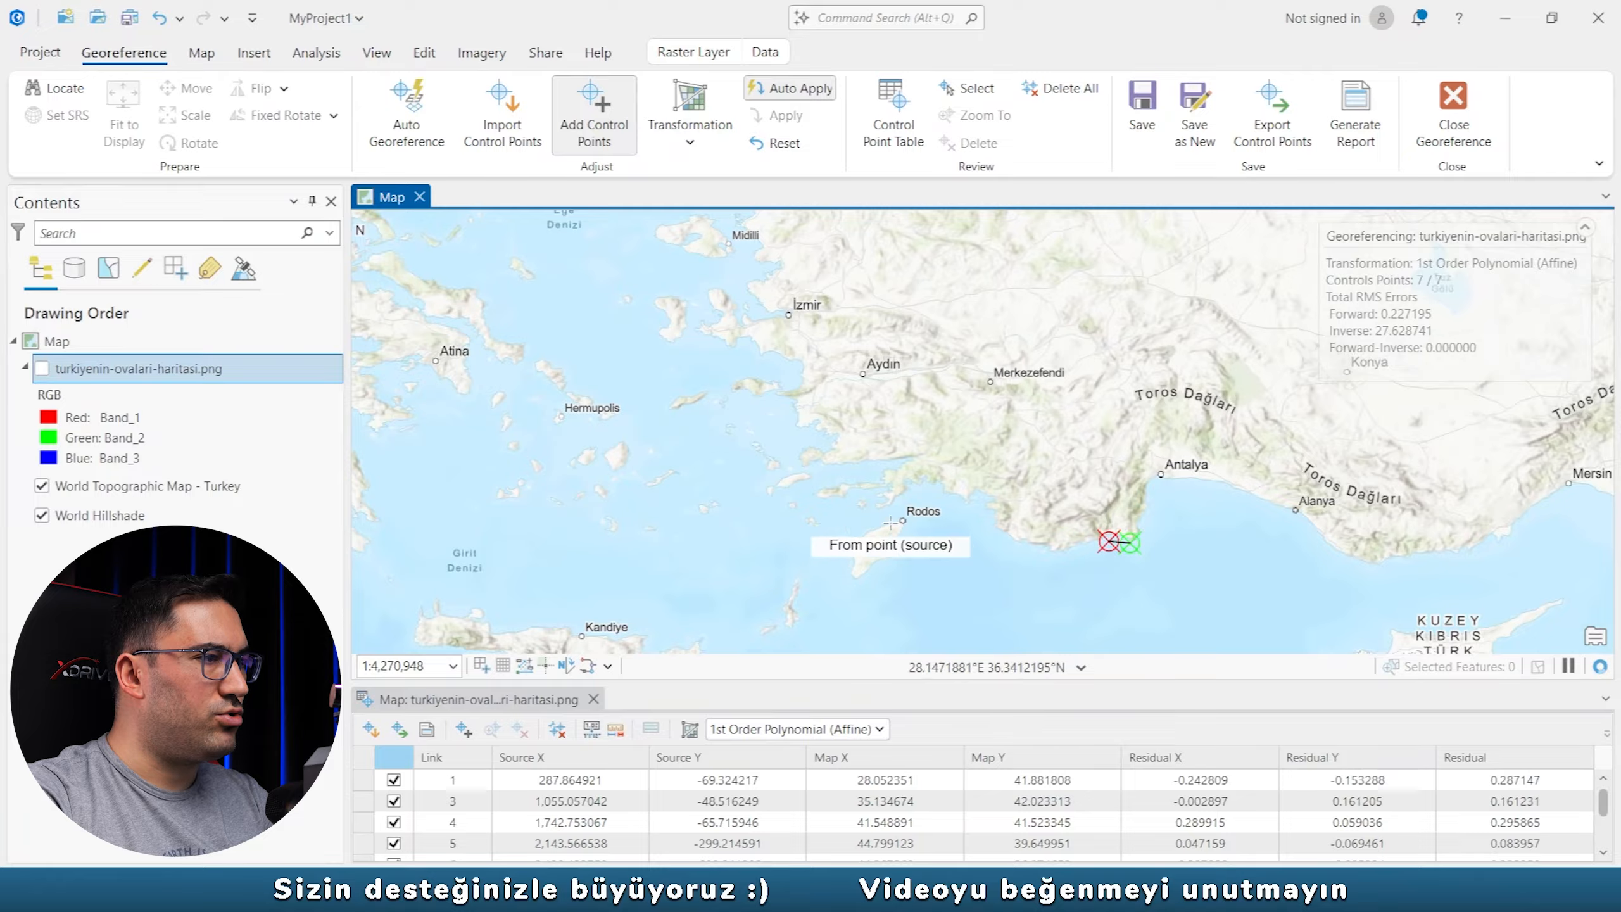
click(41, 368)
drag(656, 414, 707, 528)
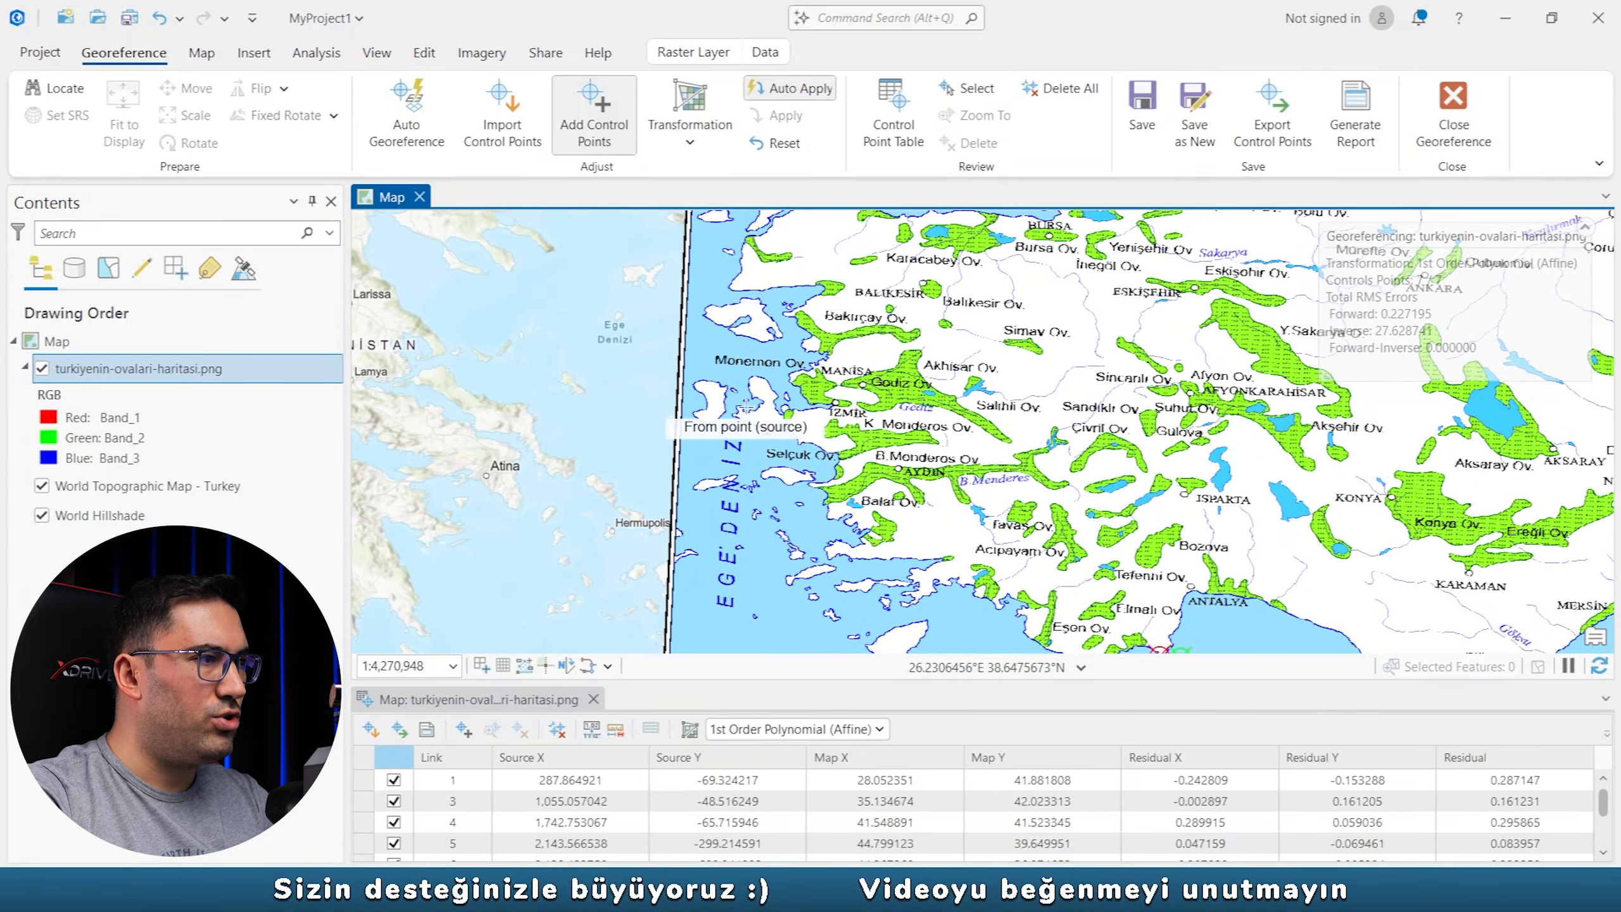
scroll(747, 408, up, 2)
scroll(743, 438, up, 2)
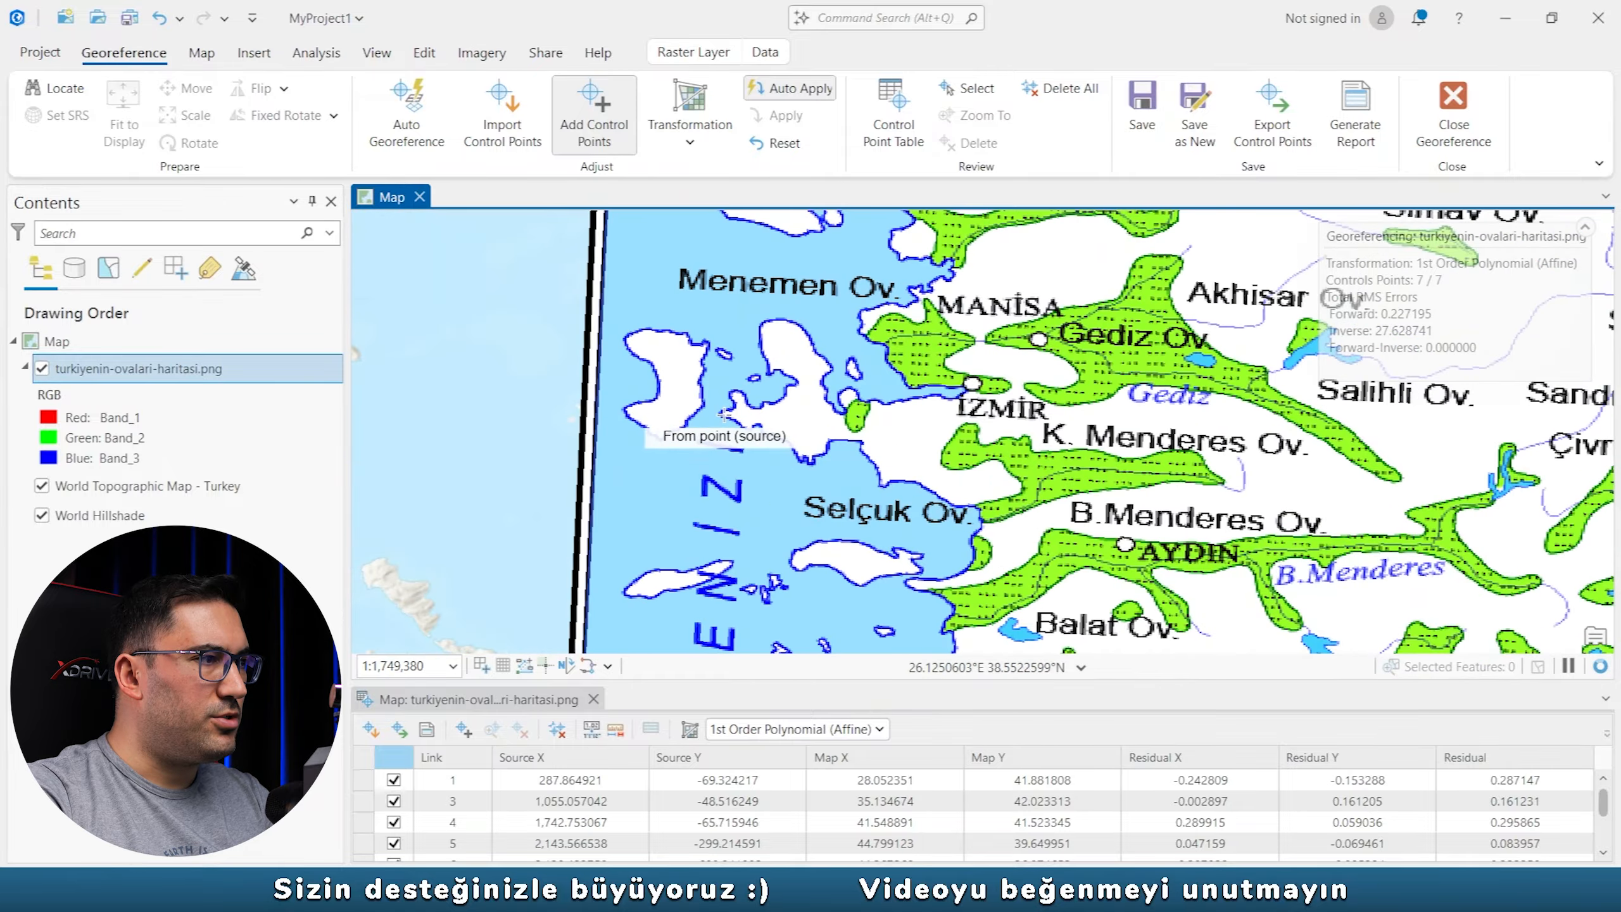
click(42, 368)
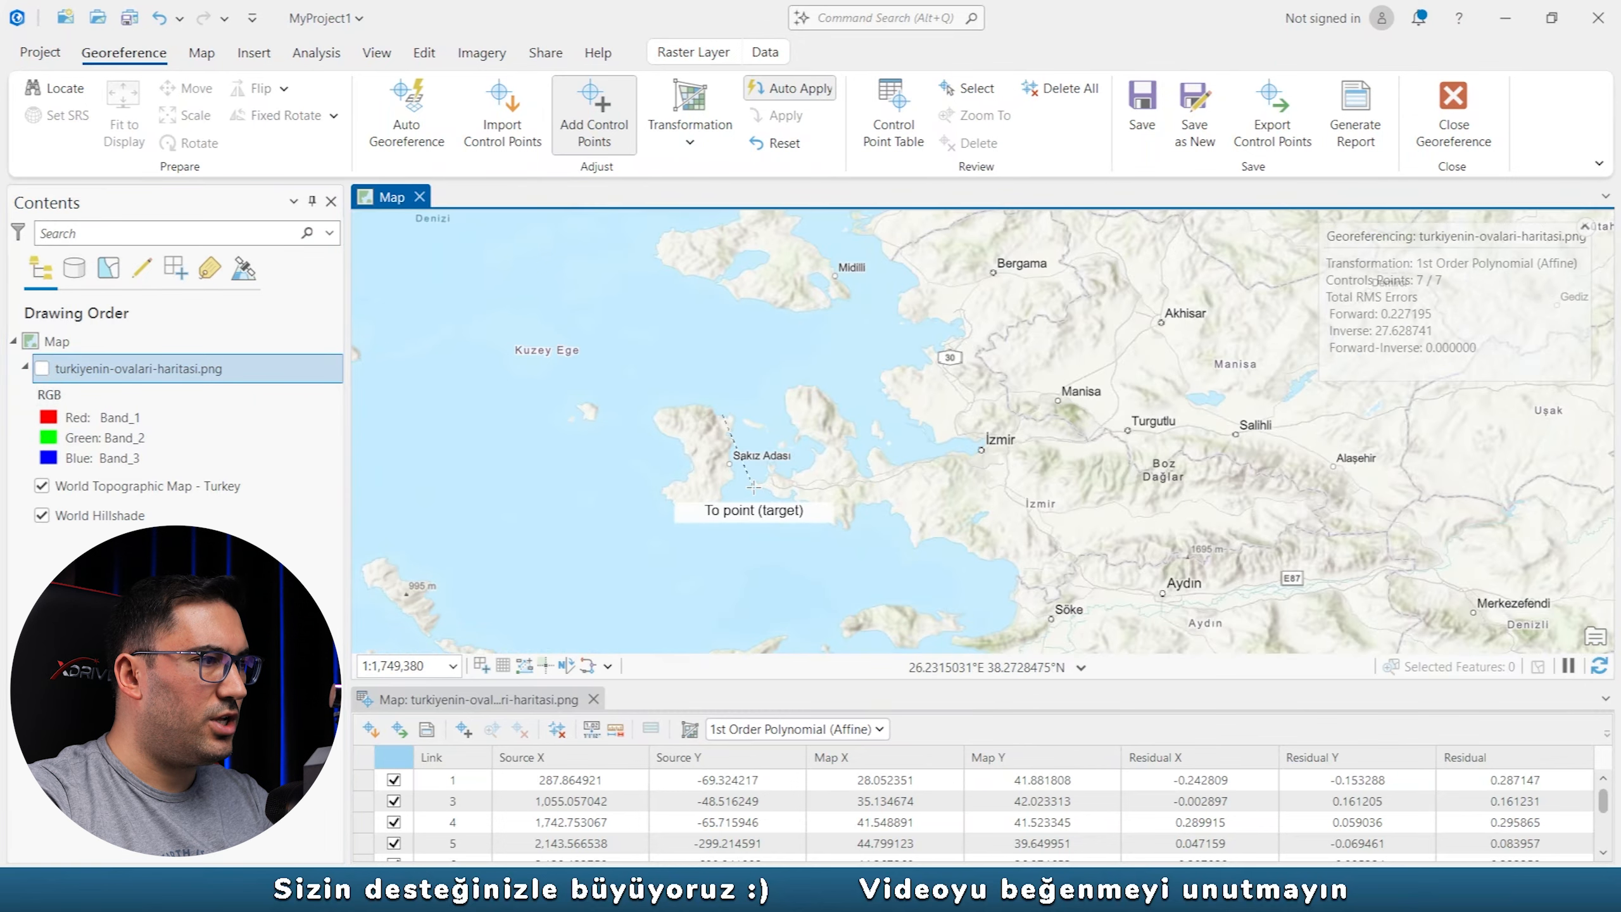
click(753, 487)
Add a ninth control point linking the southwestern tip of the peninsula west of Marmara Denizi to the same tip on the basemap.
click(43, 369)
scroll(828, 404, down, 4)
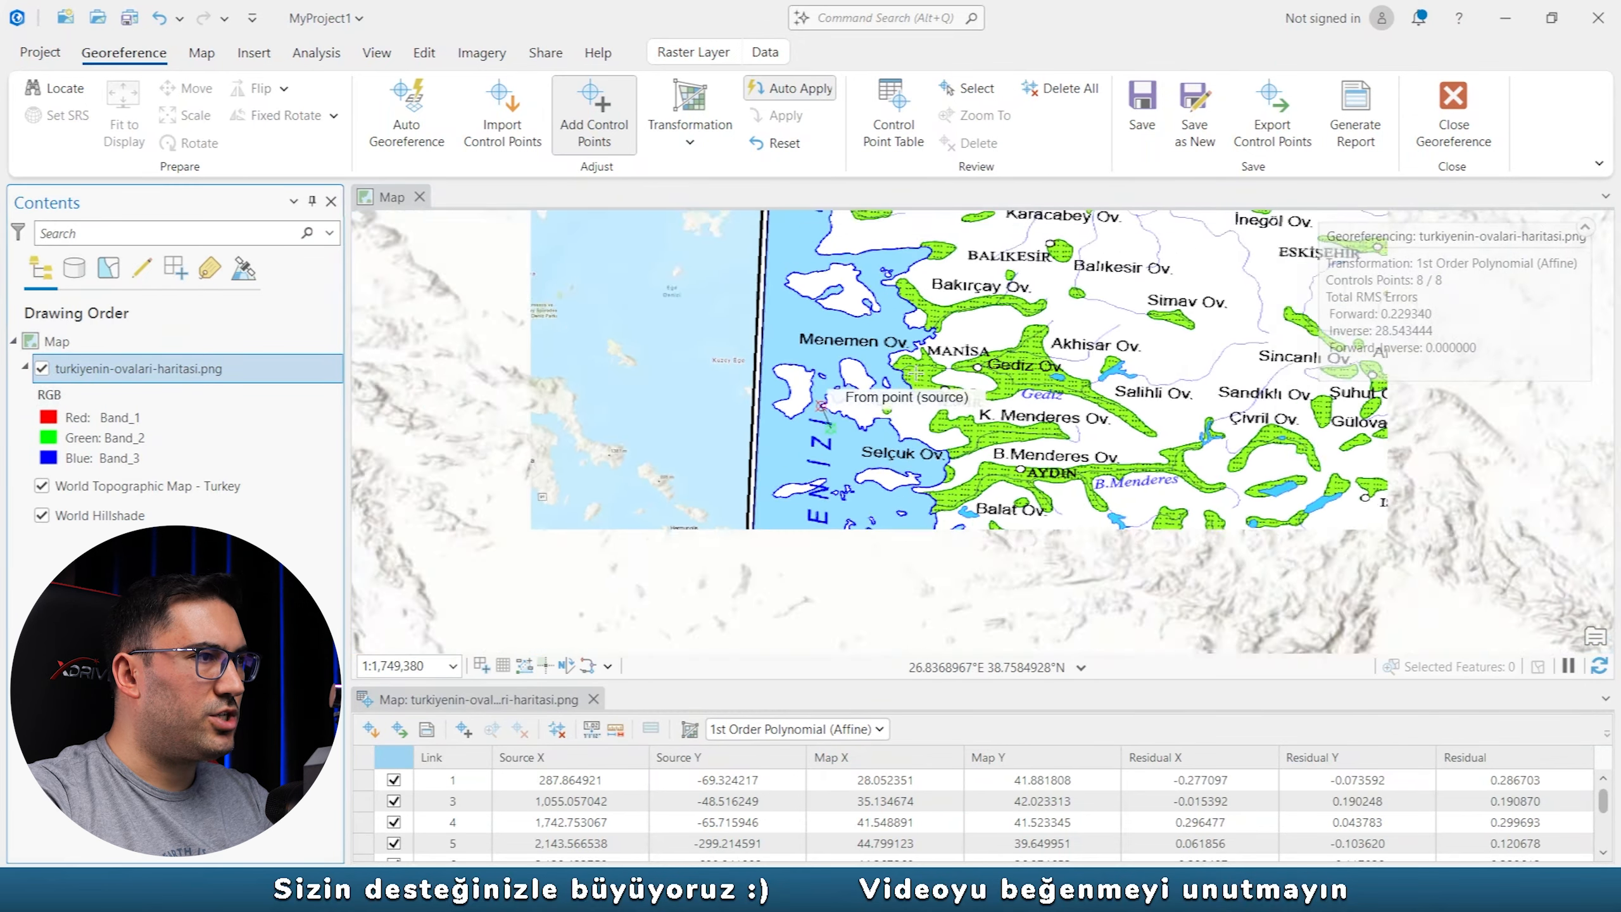
scroll(827, 404, up, 2)
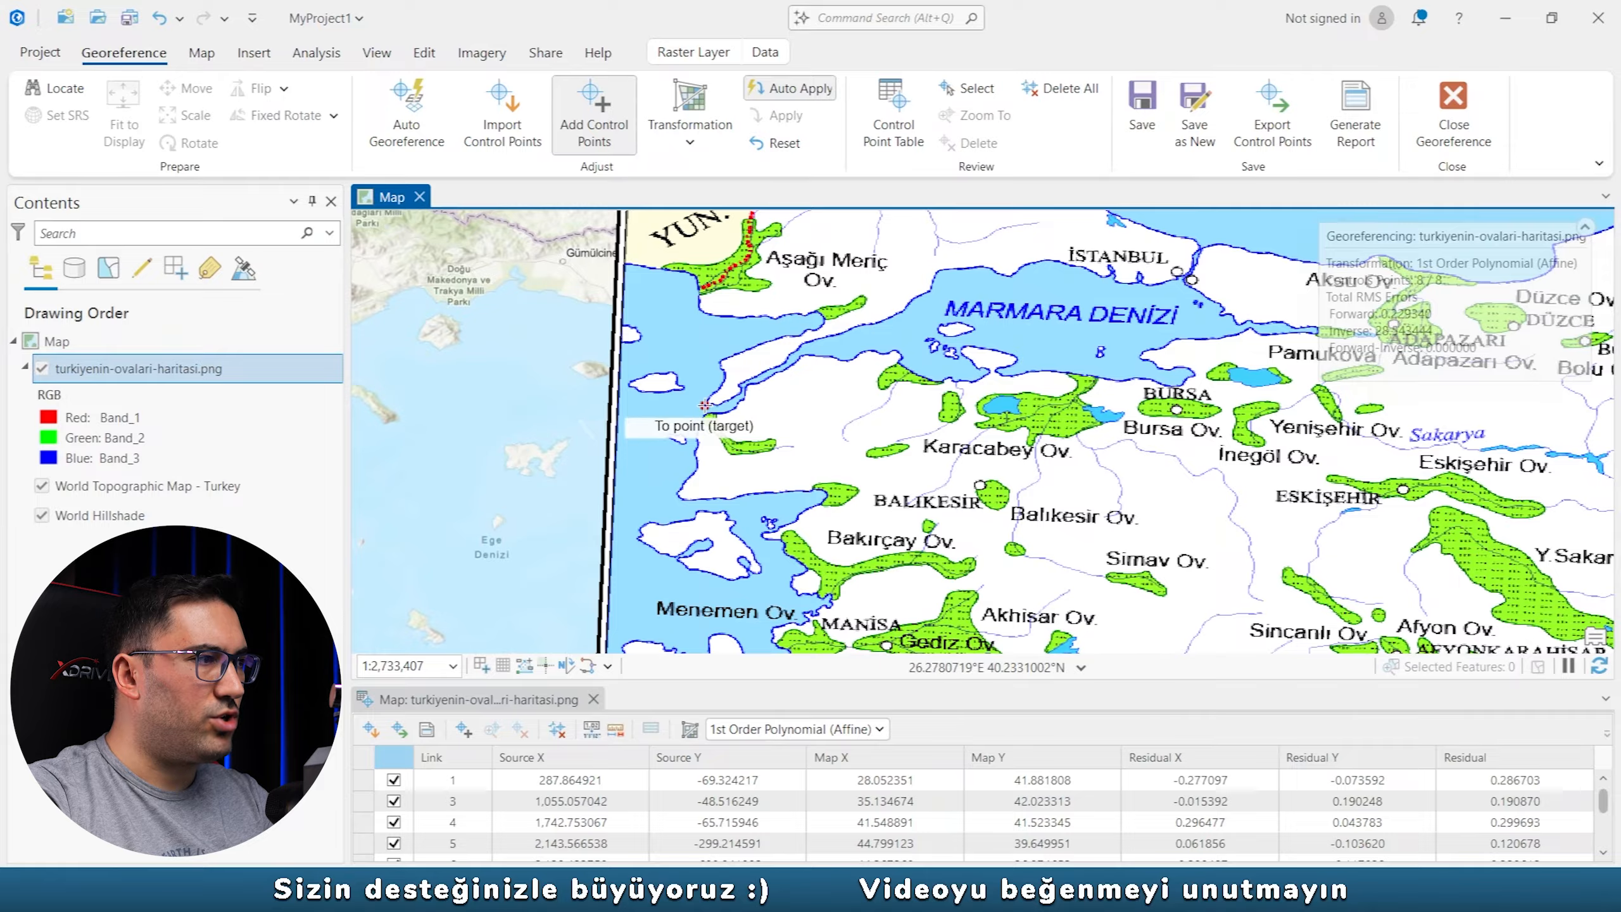
click(42, 370)
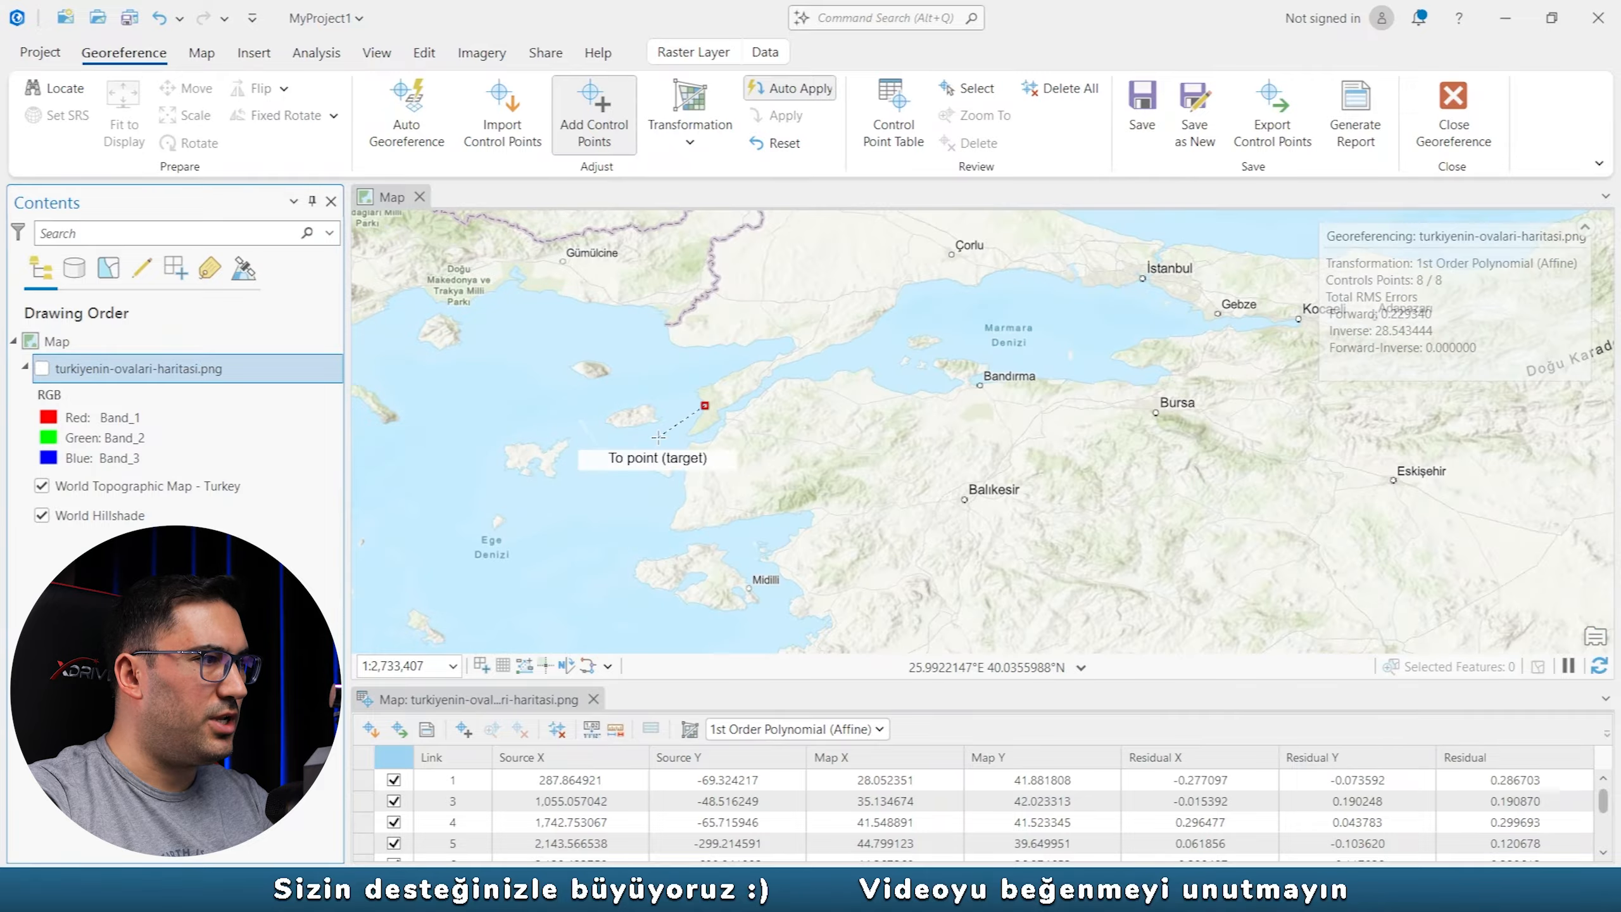
click(700, 413)
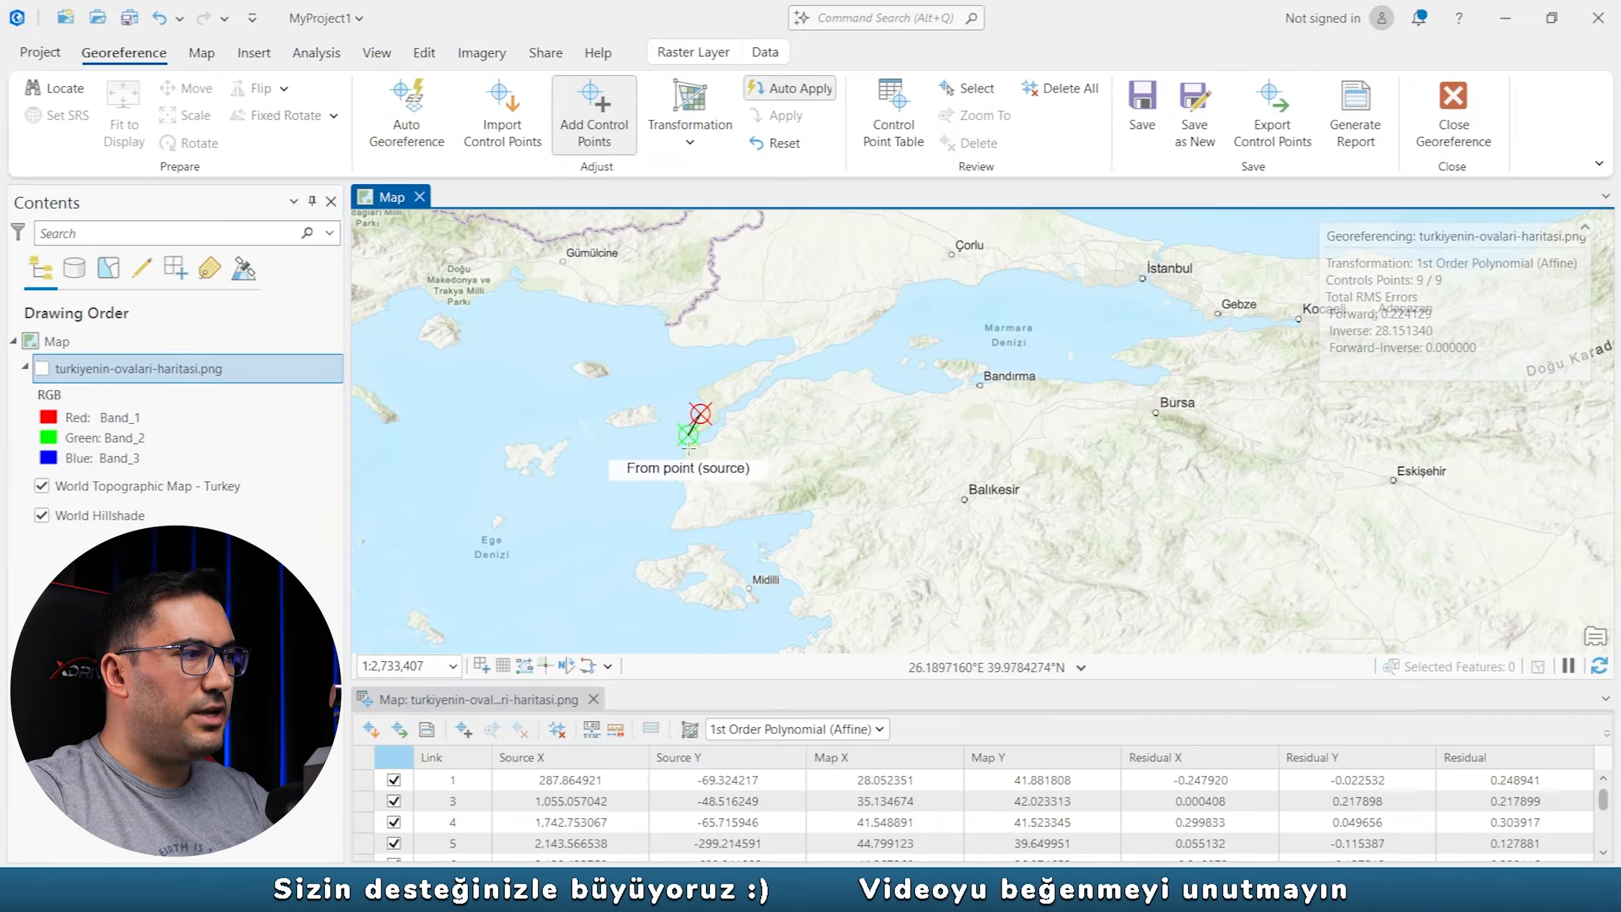
Show the raster over the basemap again and review the available transformation types.
click(42, 369)
scroll(868, 536, down, 3)
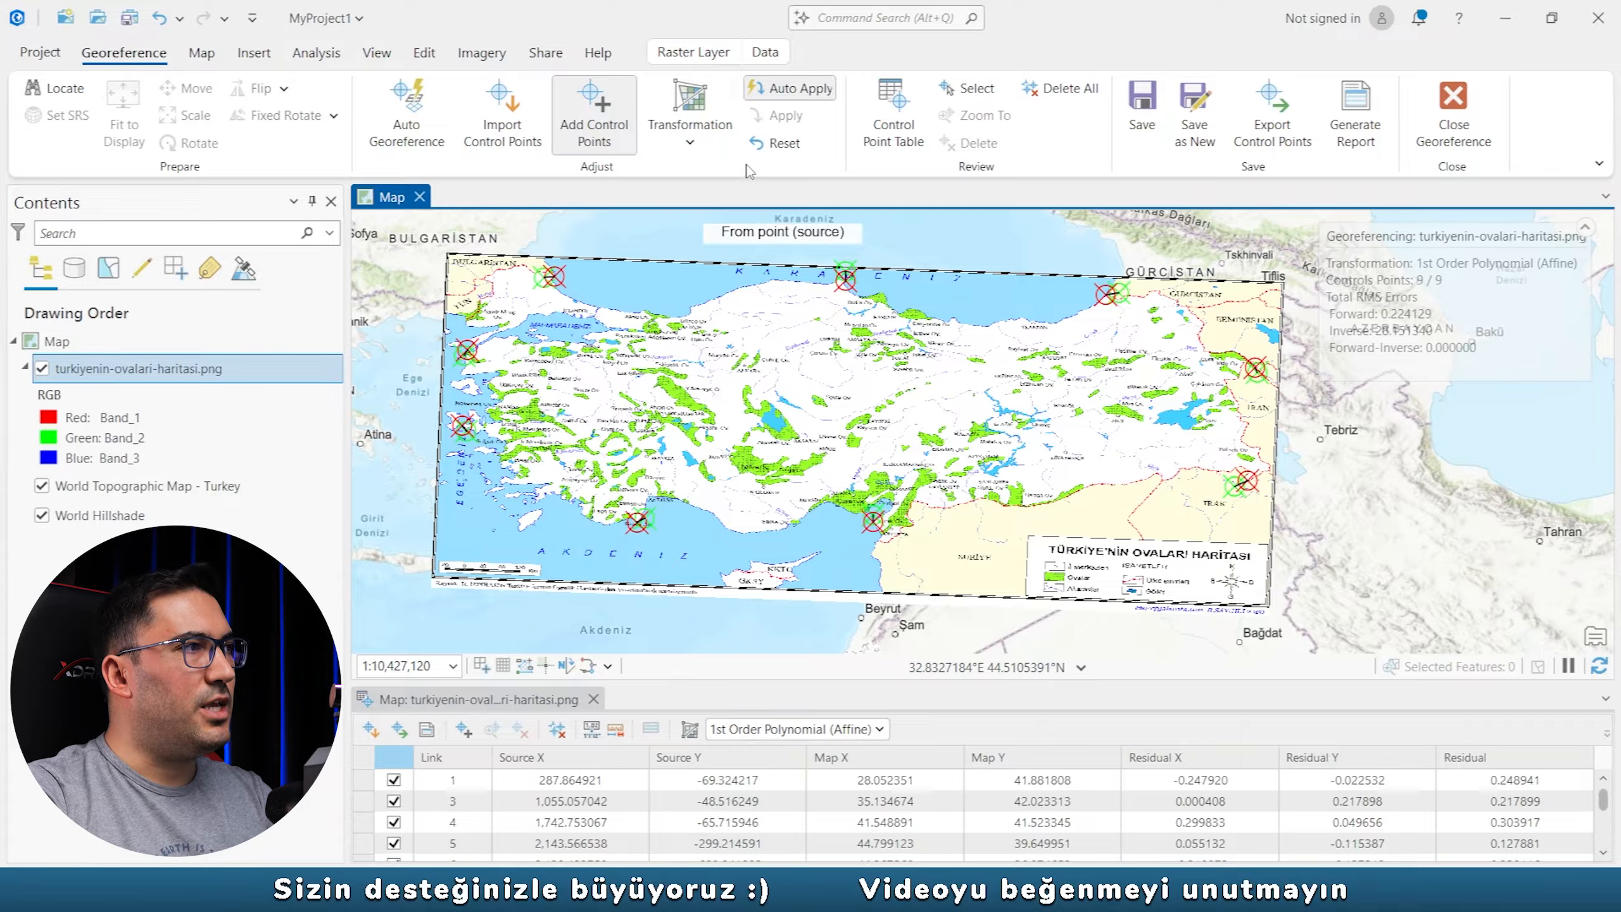
click(696, 145)
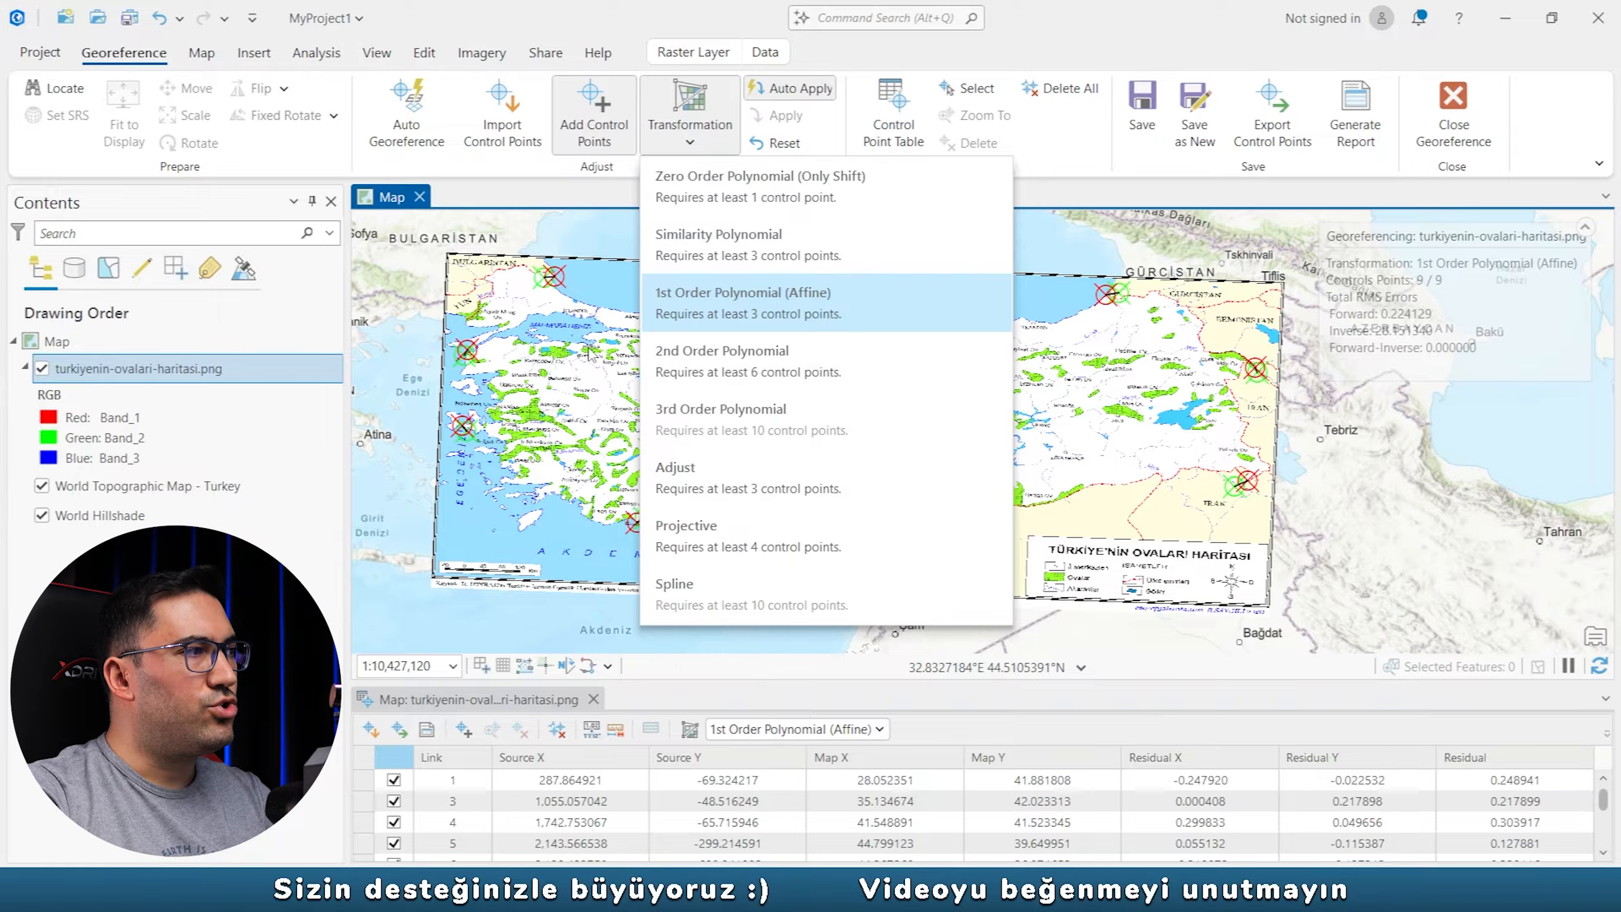
click(1091, 163)
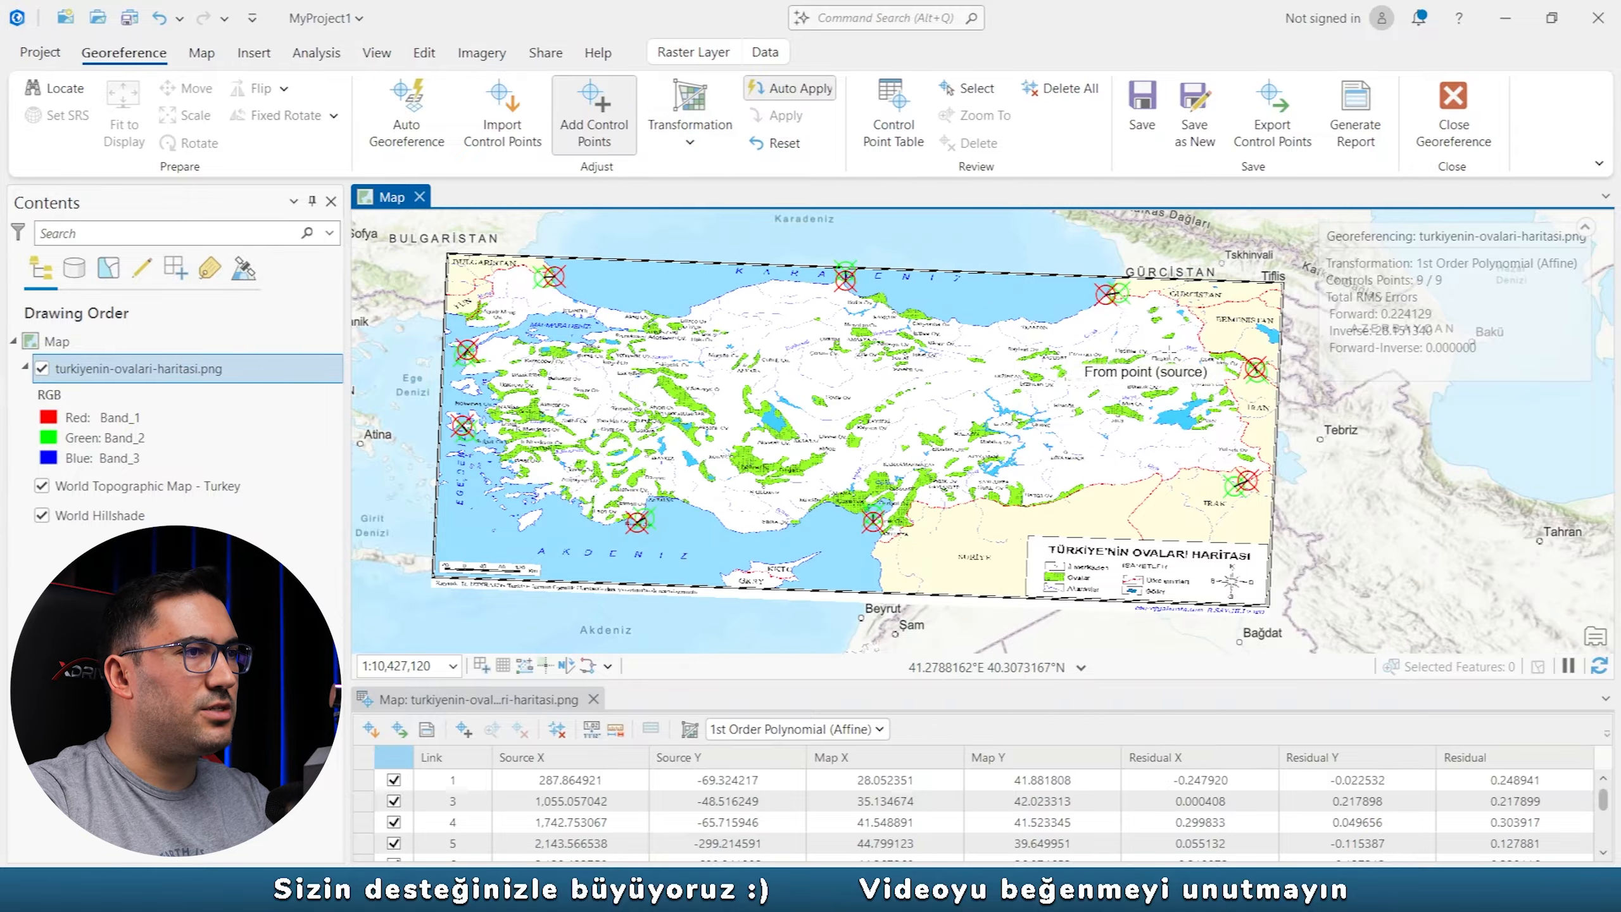
Compare the raster with the basemap at the Georgian border control point near Batum, then inspect the rest of the map.
scroll(1142, 333, up, 1)
scroll(1122, 324, up, 3)
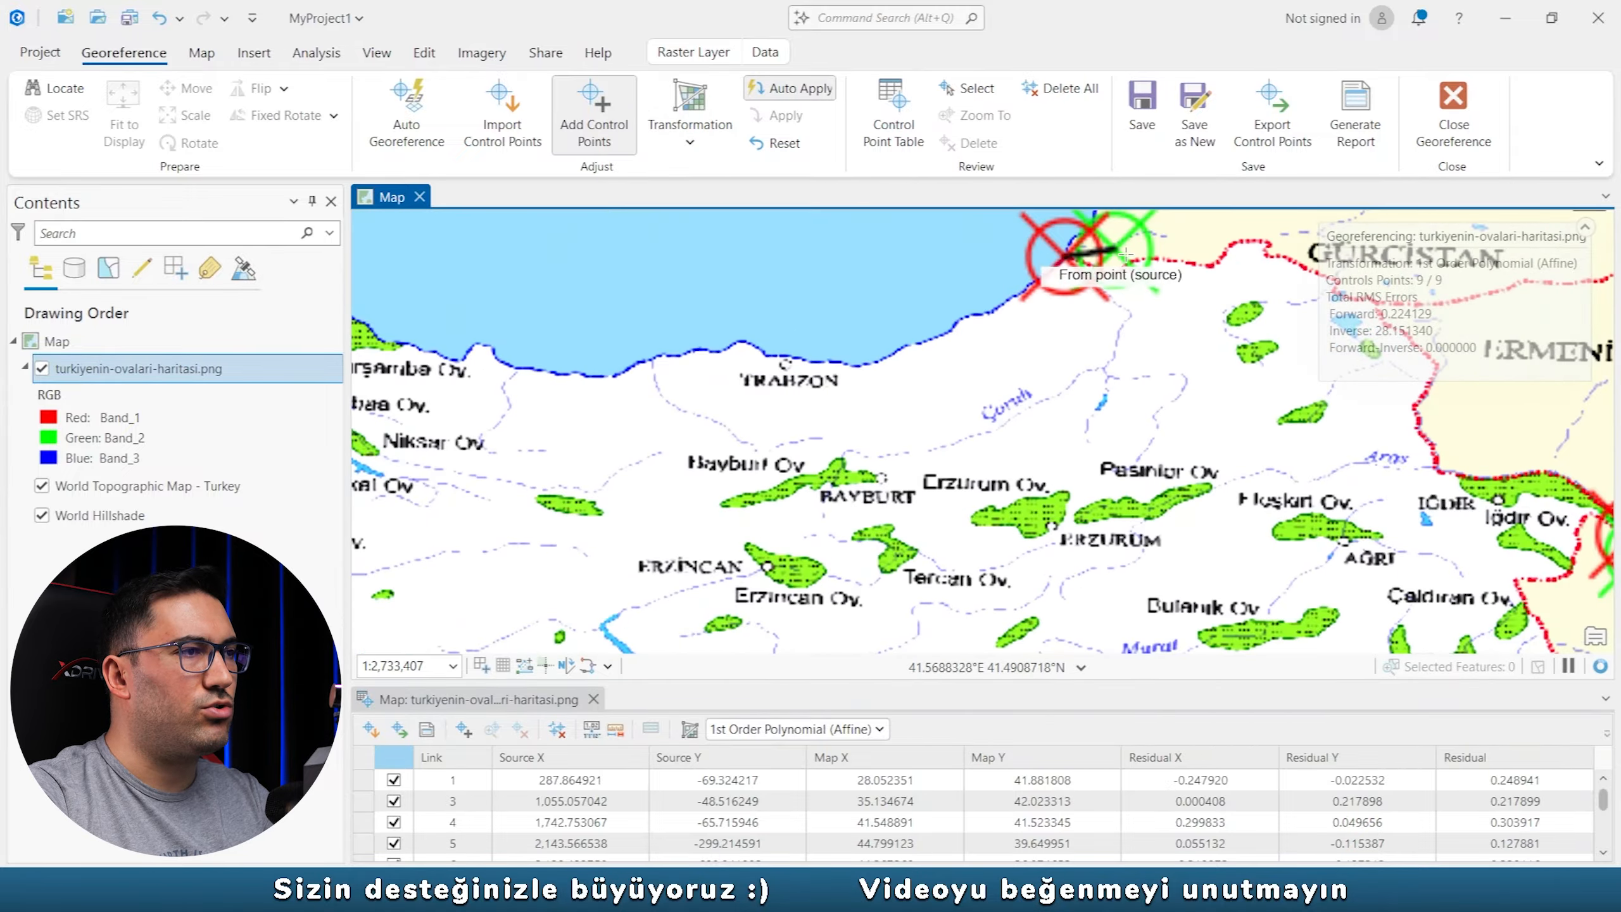
scroll(1034, 440, up, 2)
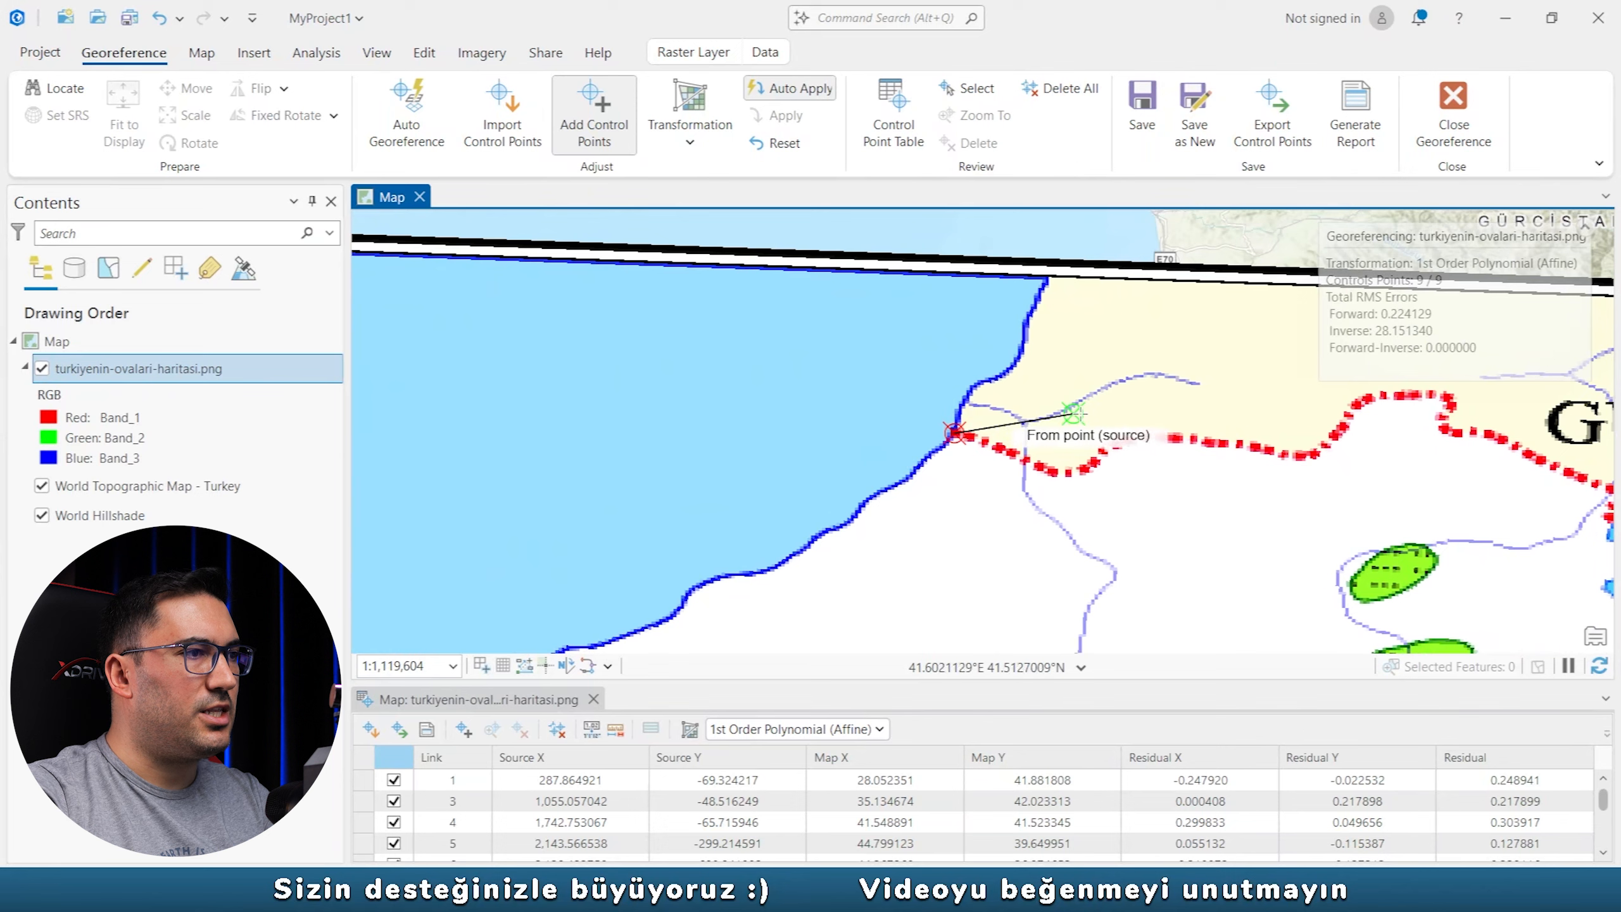
click(42, 369)
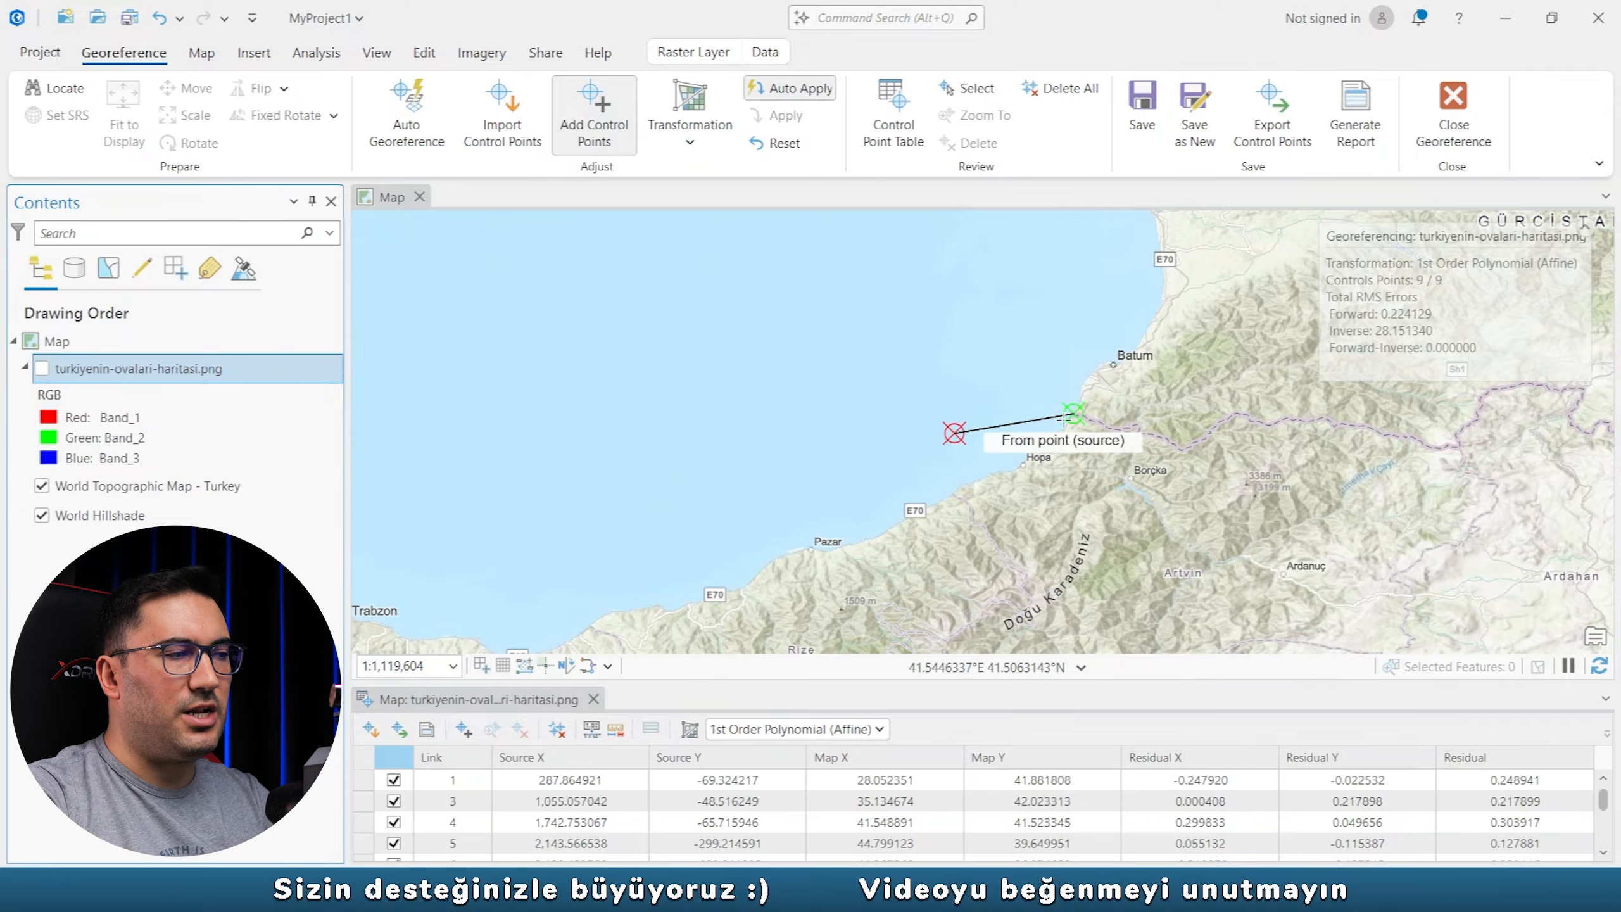
click(43, 369)
scroll(983, 279, down, 4)
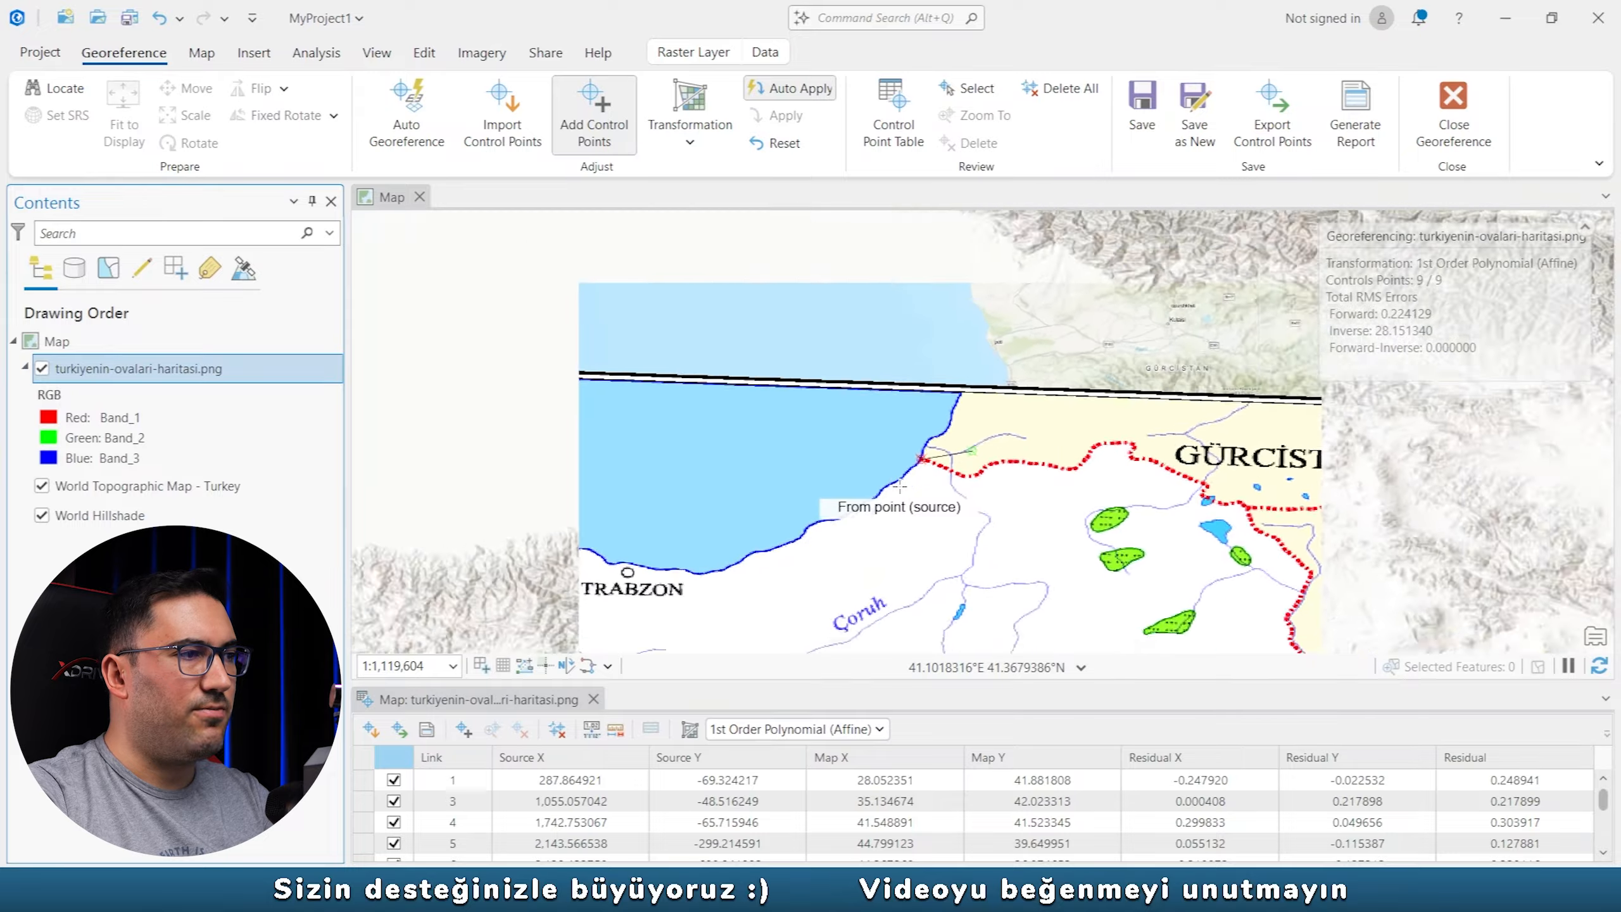
scroll(983, 280, down, 3)
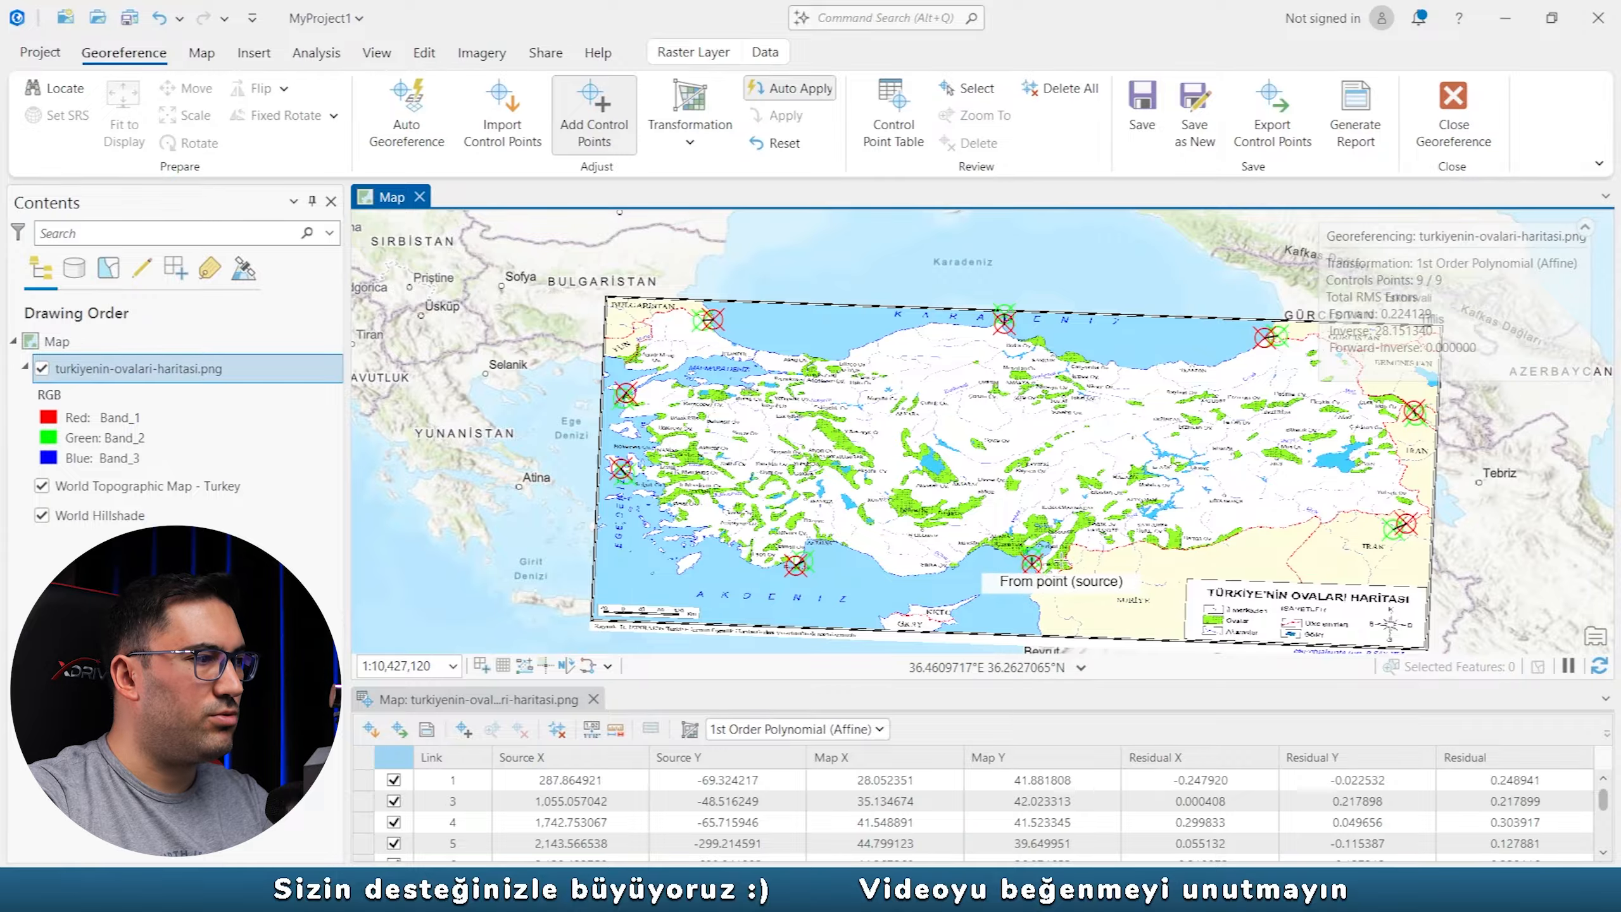
scroll(1065, 561, up, 6)
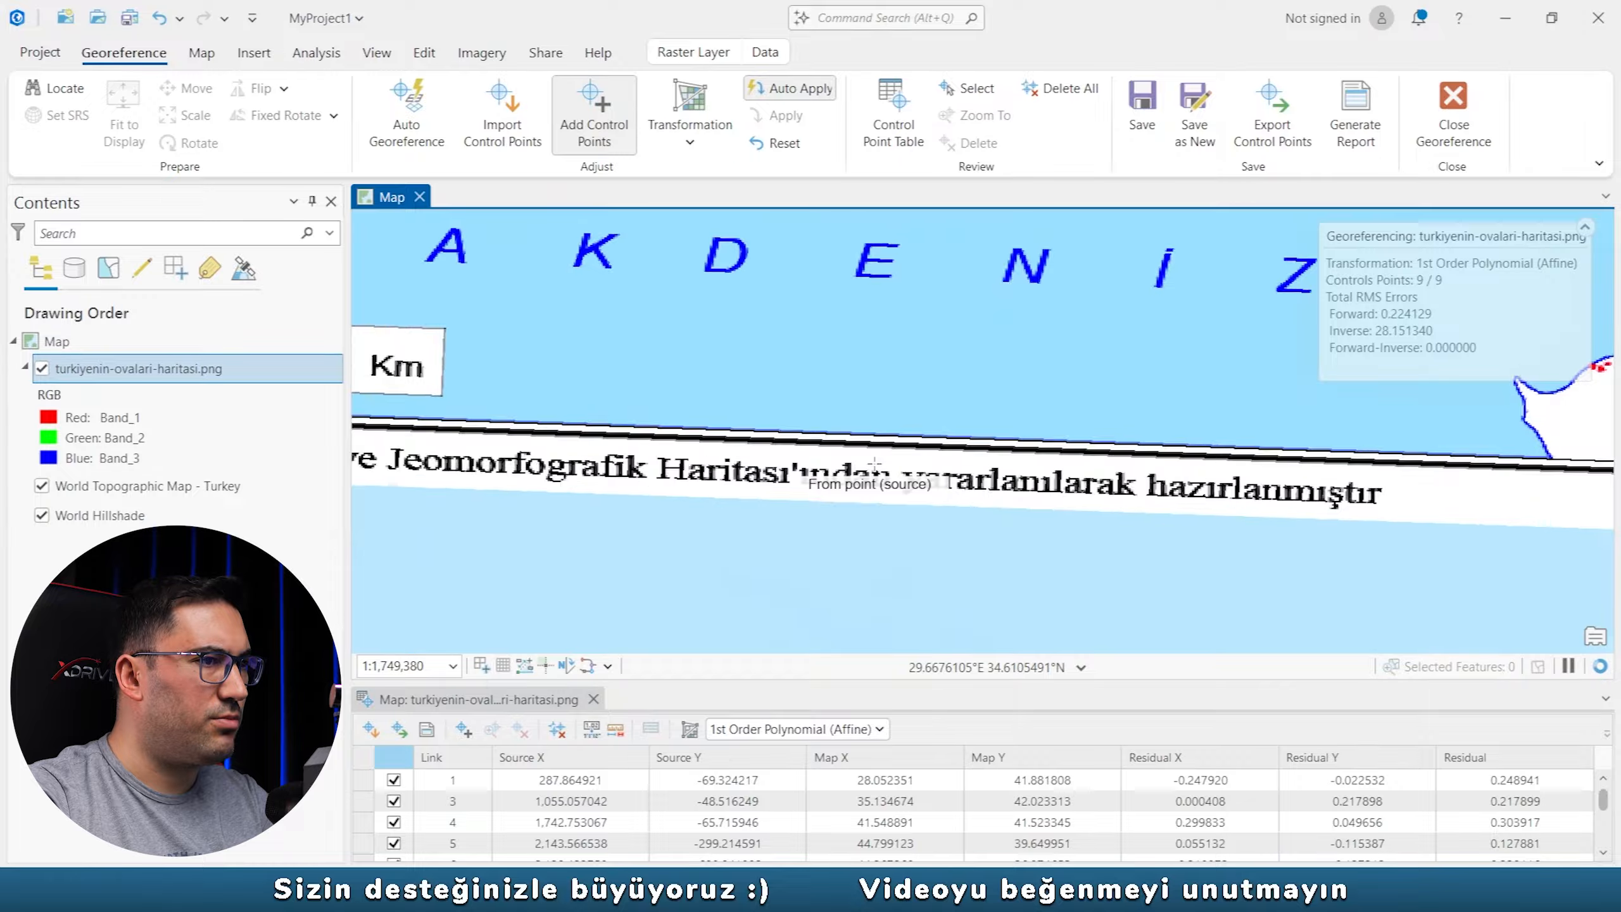
scroll(875, 461, down, 4)
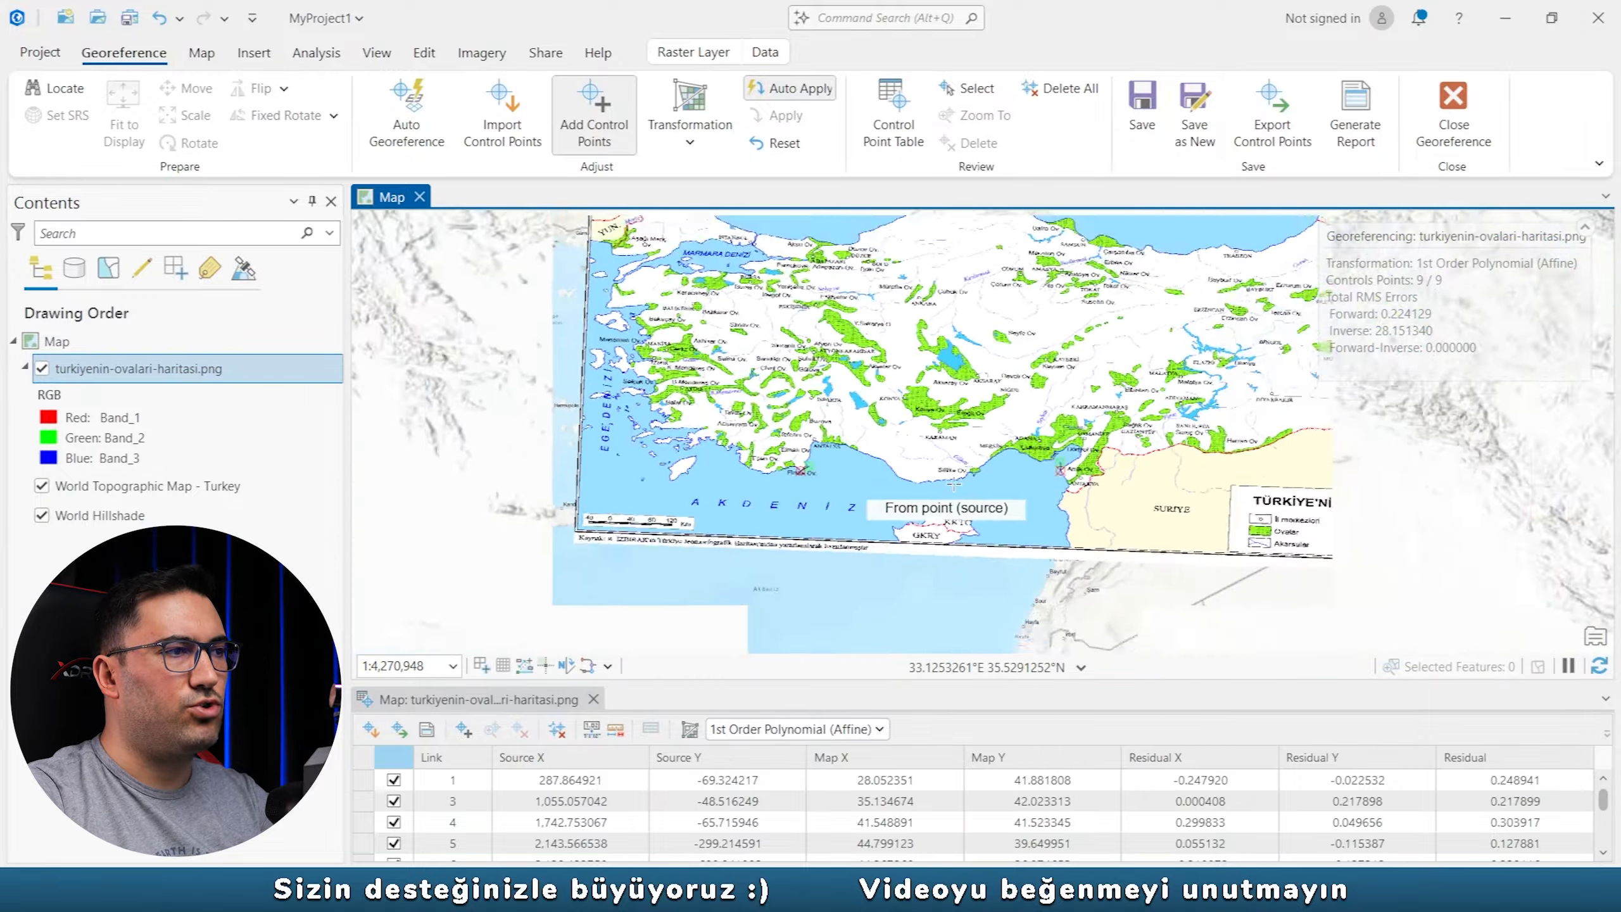
Change the georeferencing transformation to 2nd Order Polynomial.
scroll(947, 488, down, 3)
click(691, 142)
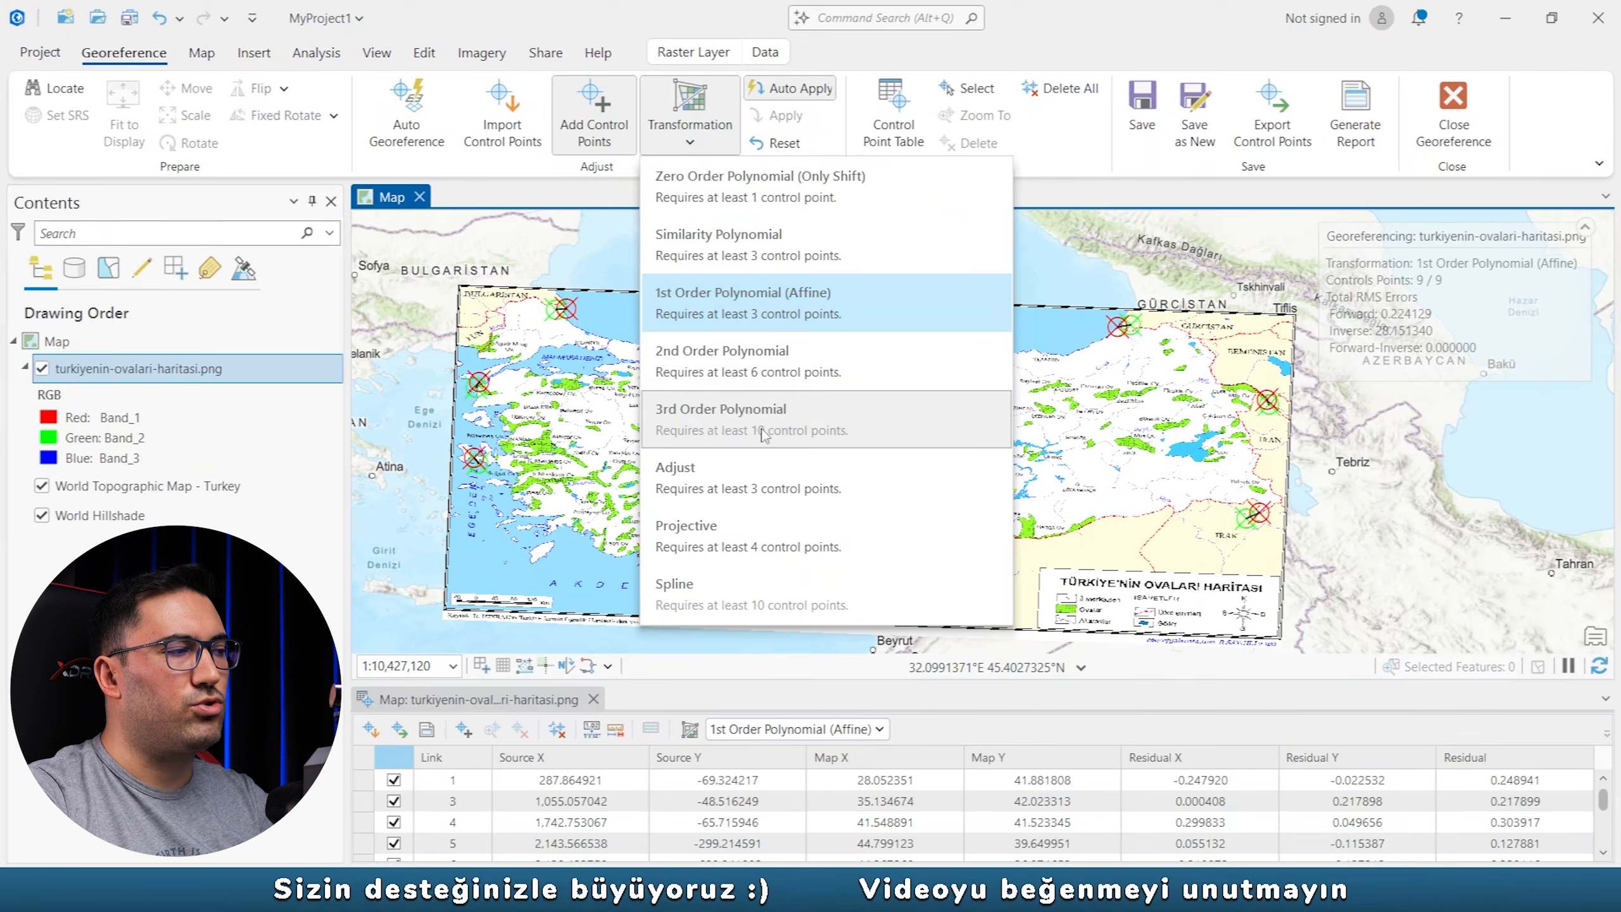
click(759, 362)
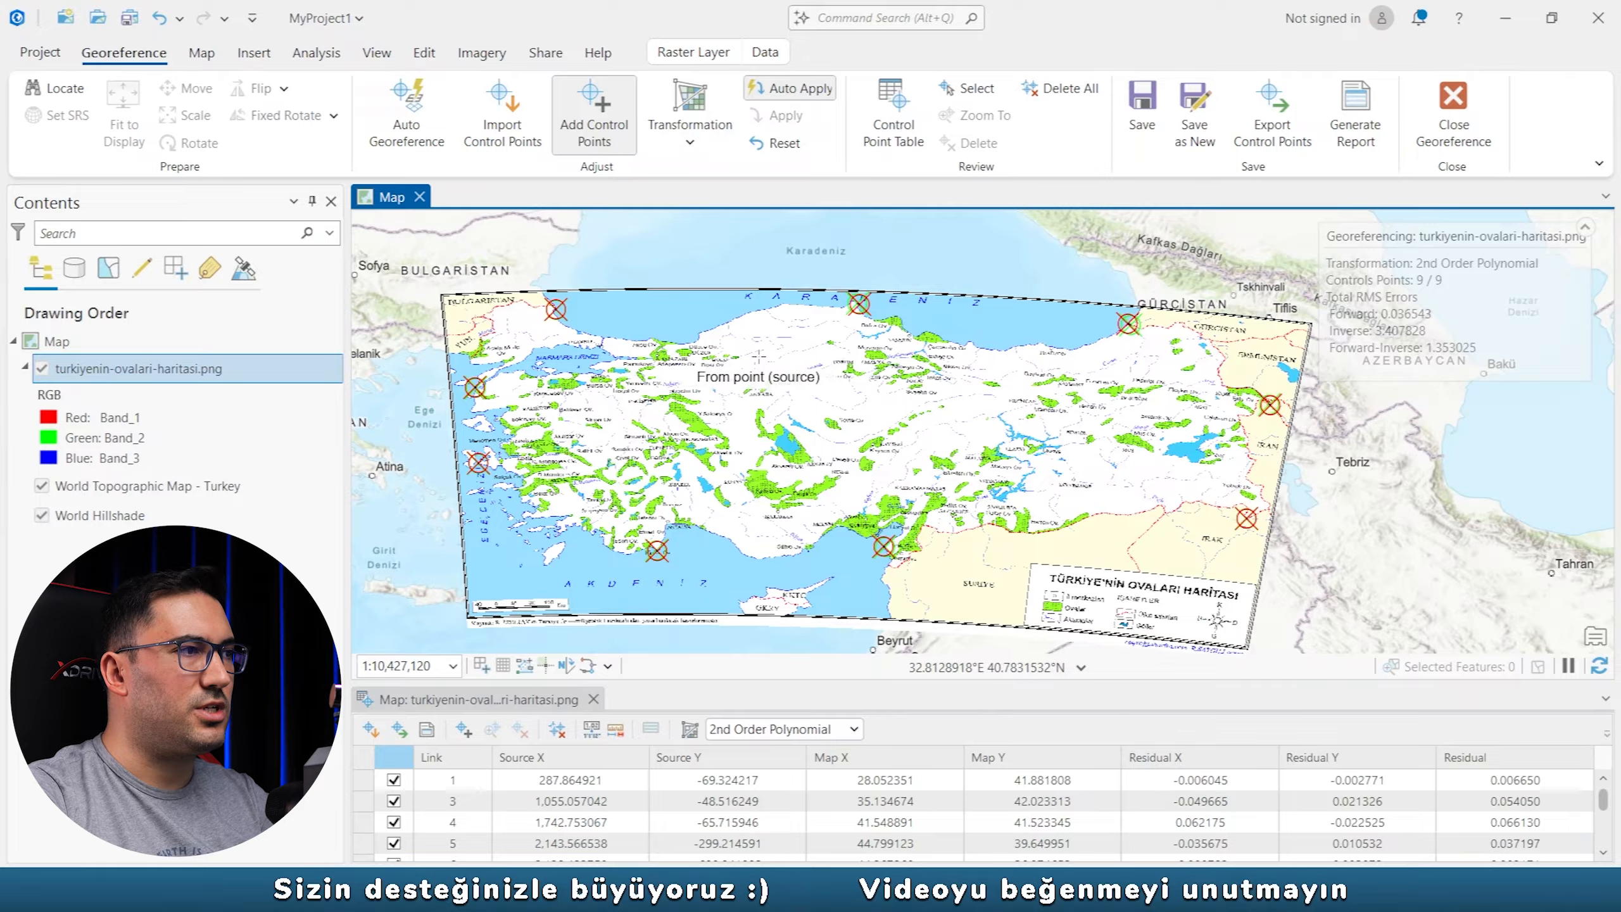
Check how the transformed raster aligns with the basemap at the Georgian border control point by toggling its visibility.
scroll(1133, 322, up, 2)
scroll(1133, 323, up, 5)
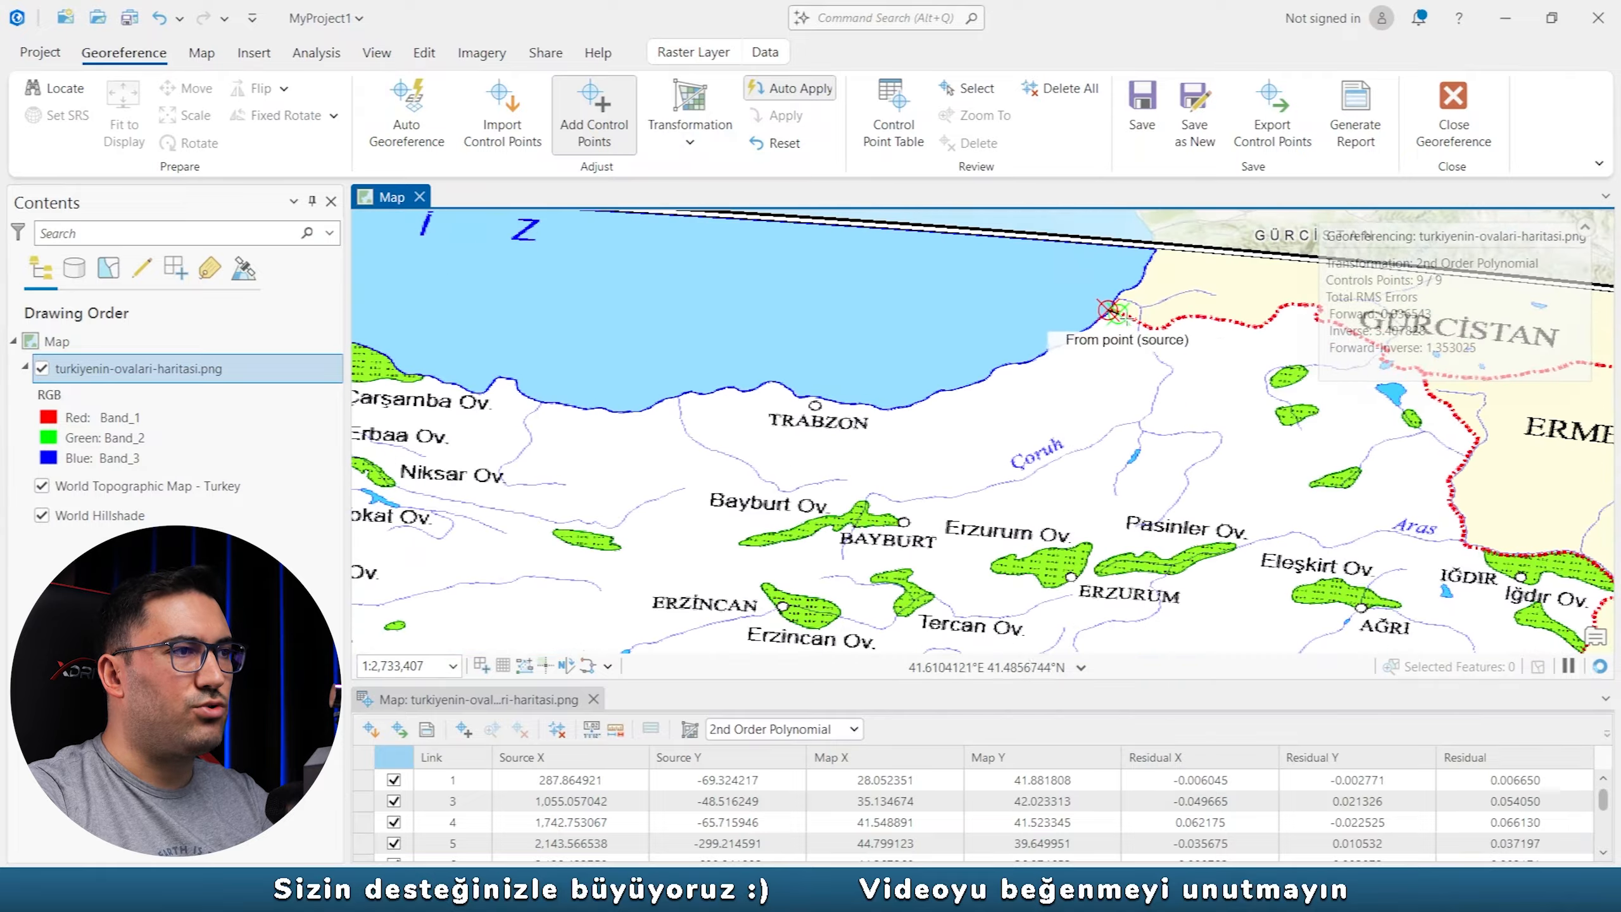
scroll(1118, 313, down, 2)
drag(1118, 313, 871, 553)
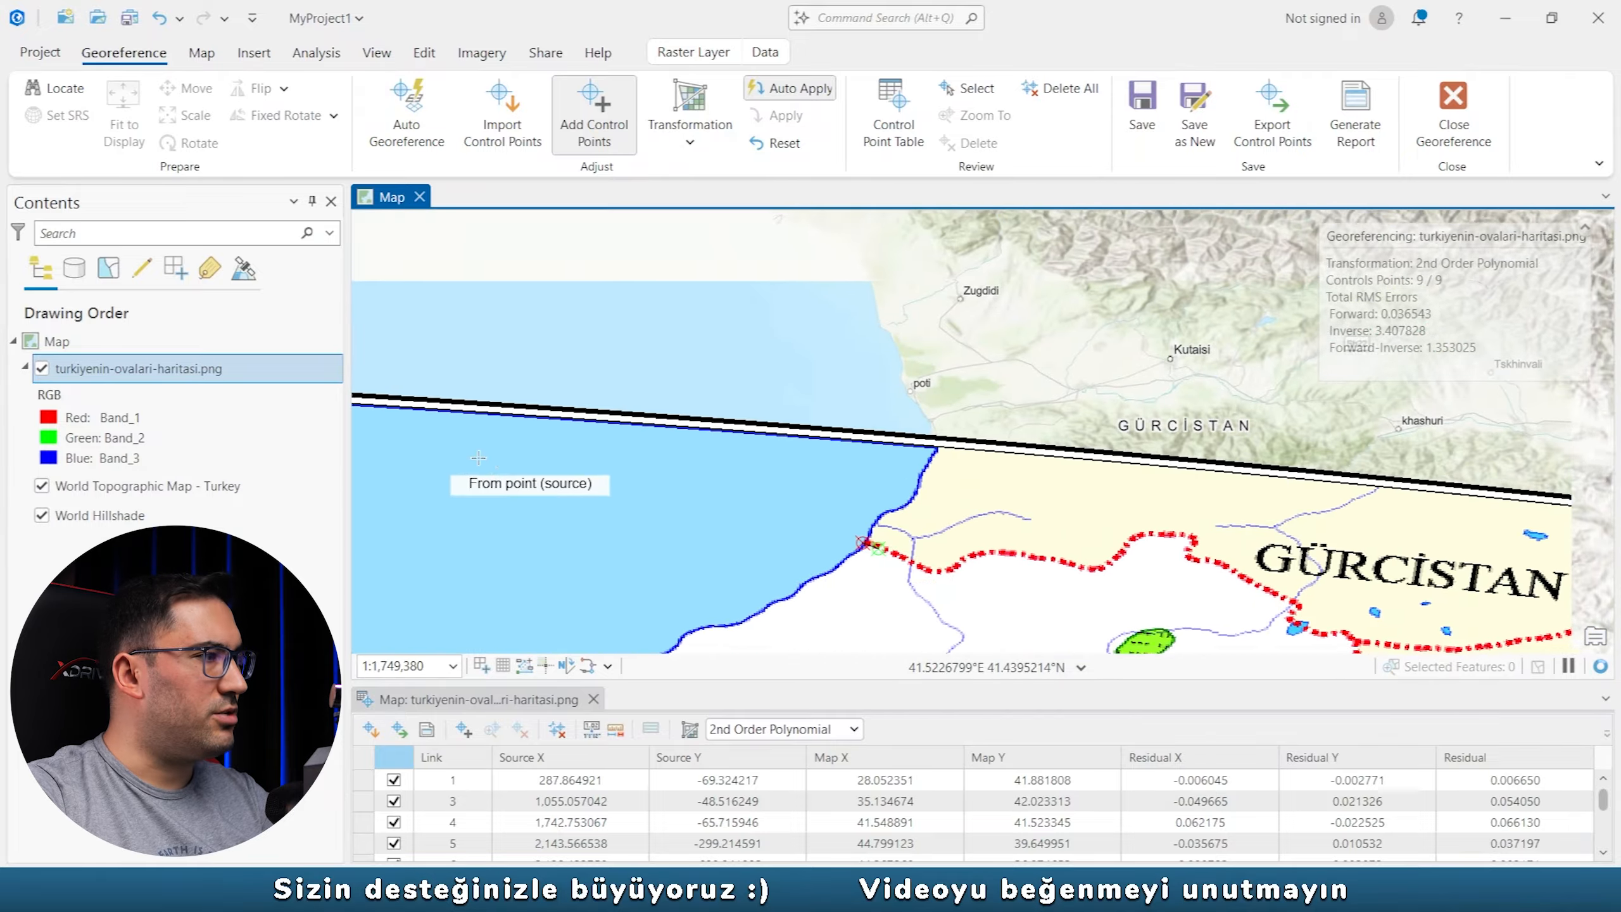
click(43, 369)
click(44, 369)
click(43, 369)
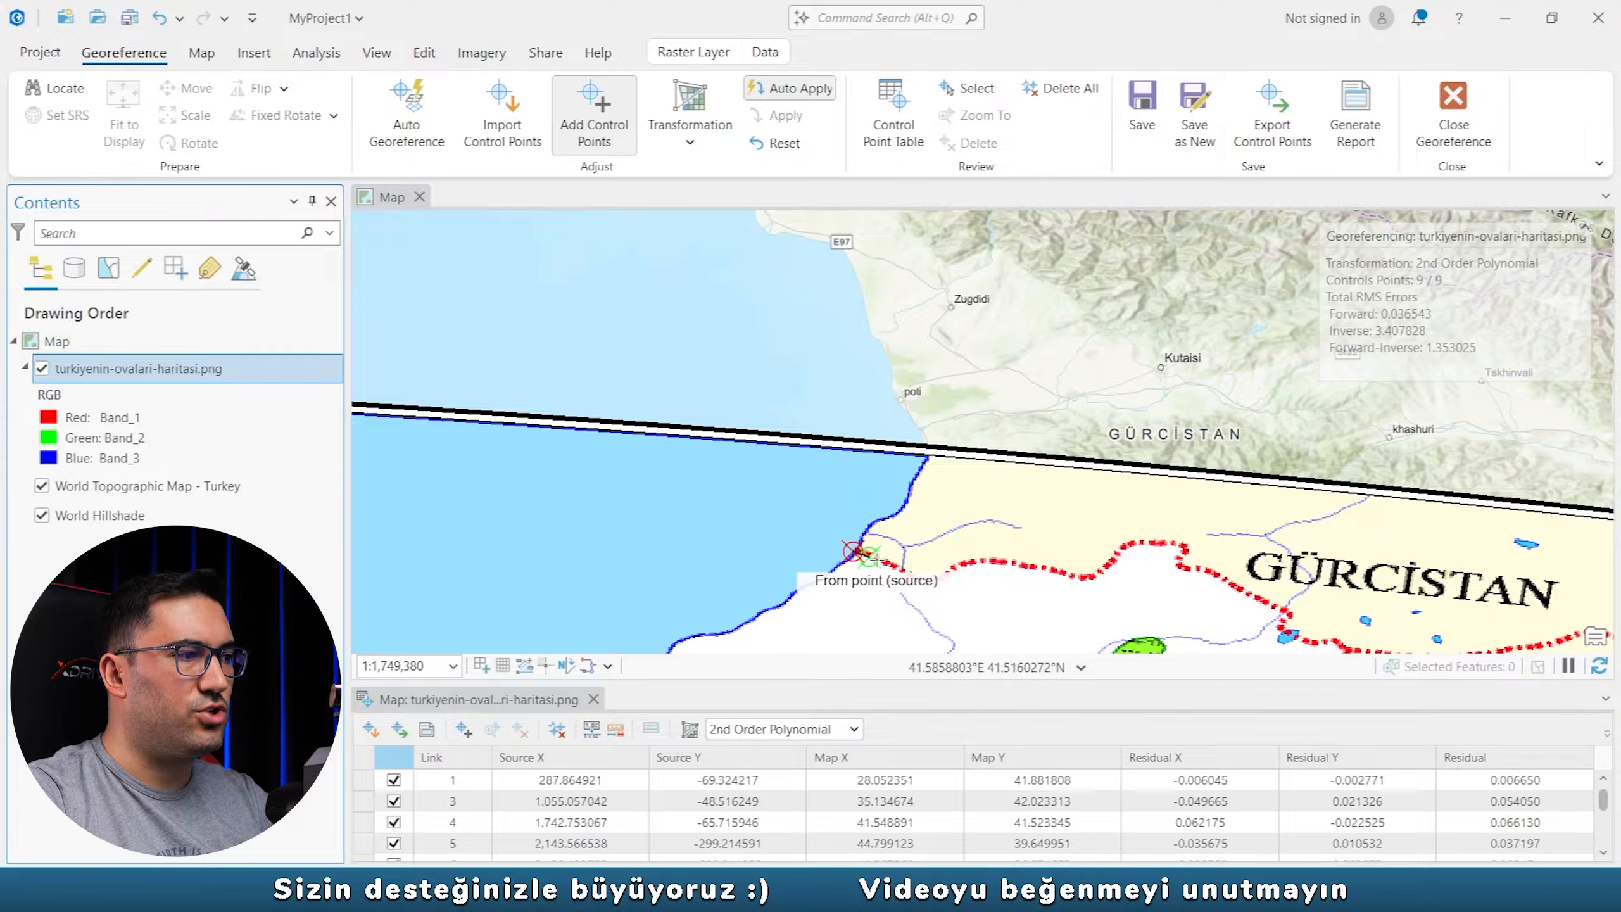
scroll(881, 549, up, 3)
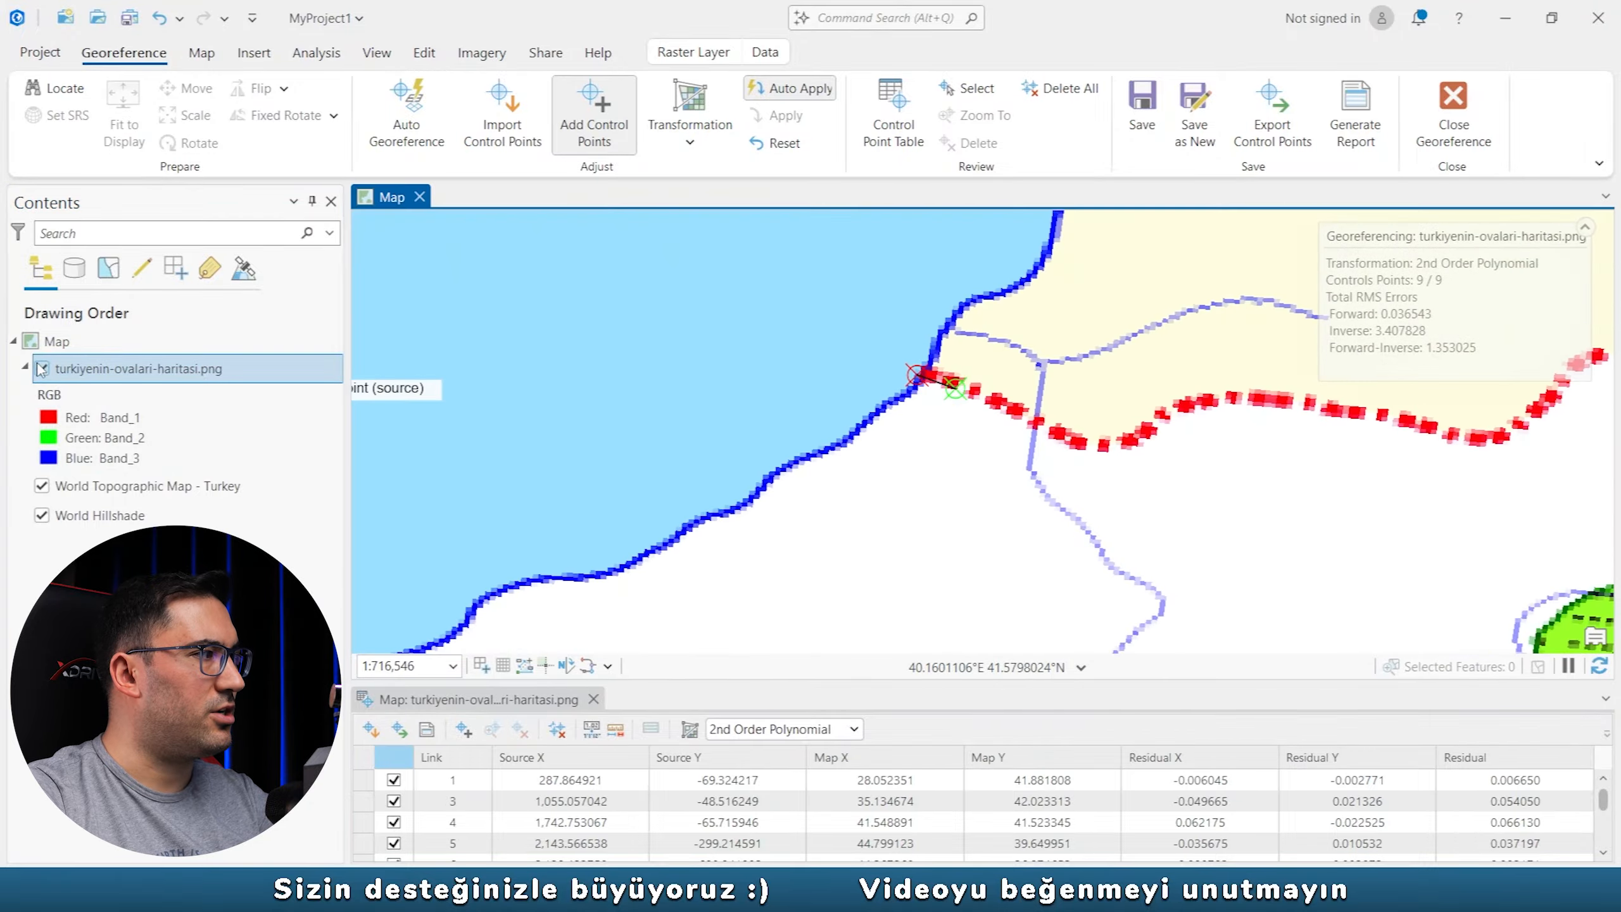
click(42, 369)
click(42, 369)
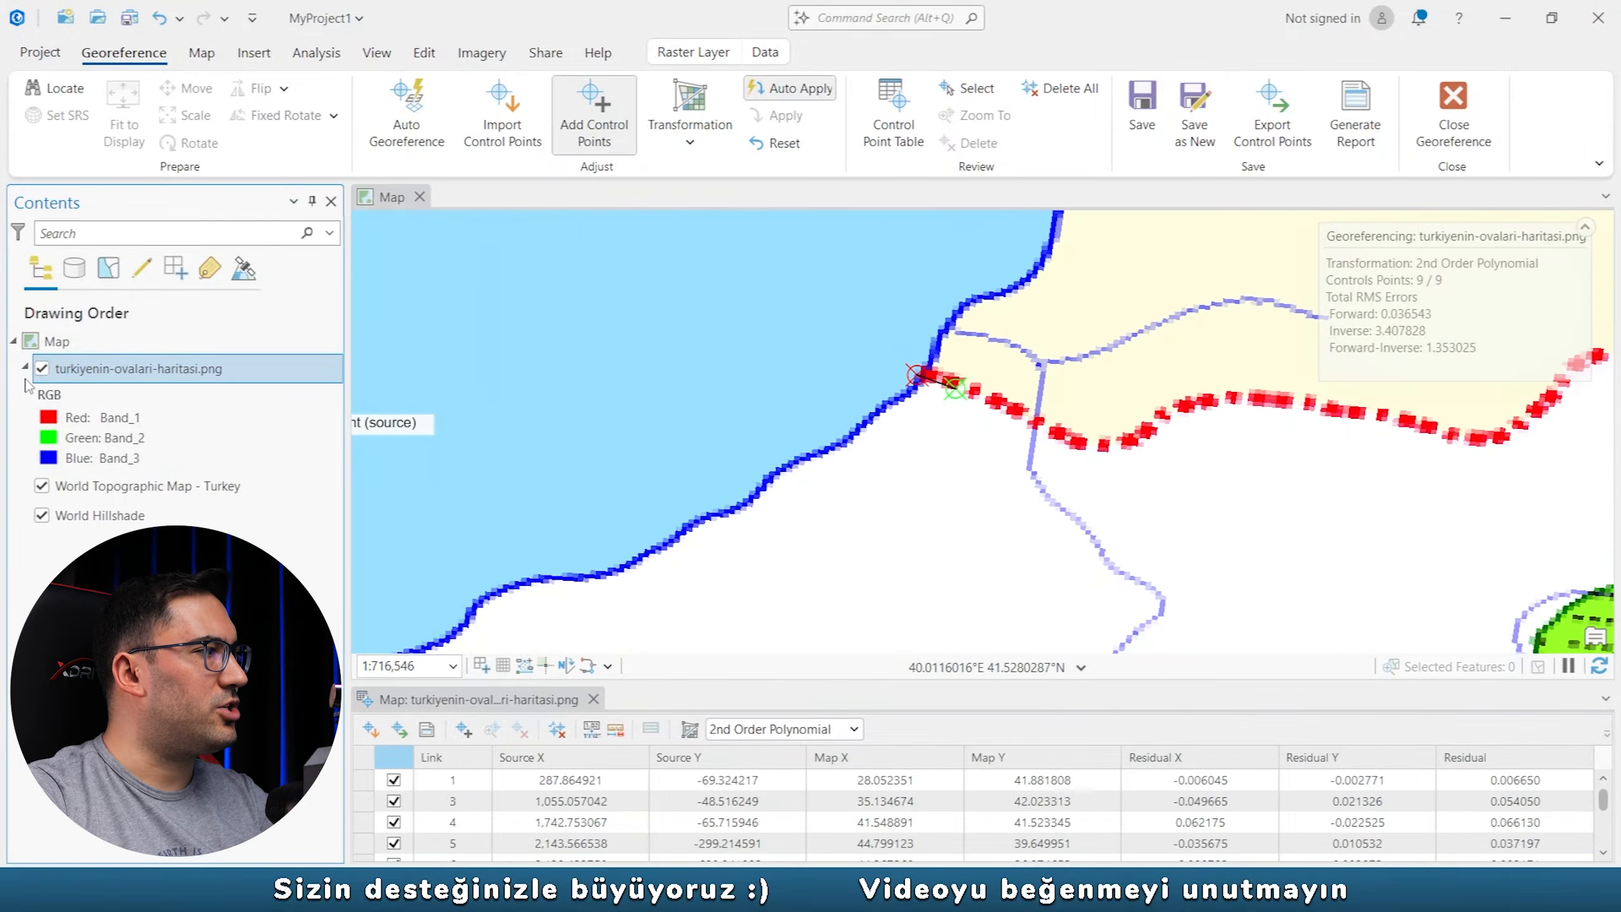
Review the transformation types again and enlarge the control point table so all its links can be read.
scroll(824, 492, down, 8)
drag(751, 555, 776, 545)
click(691, 128)
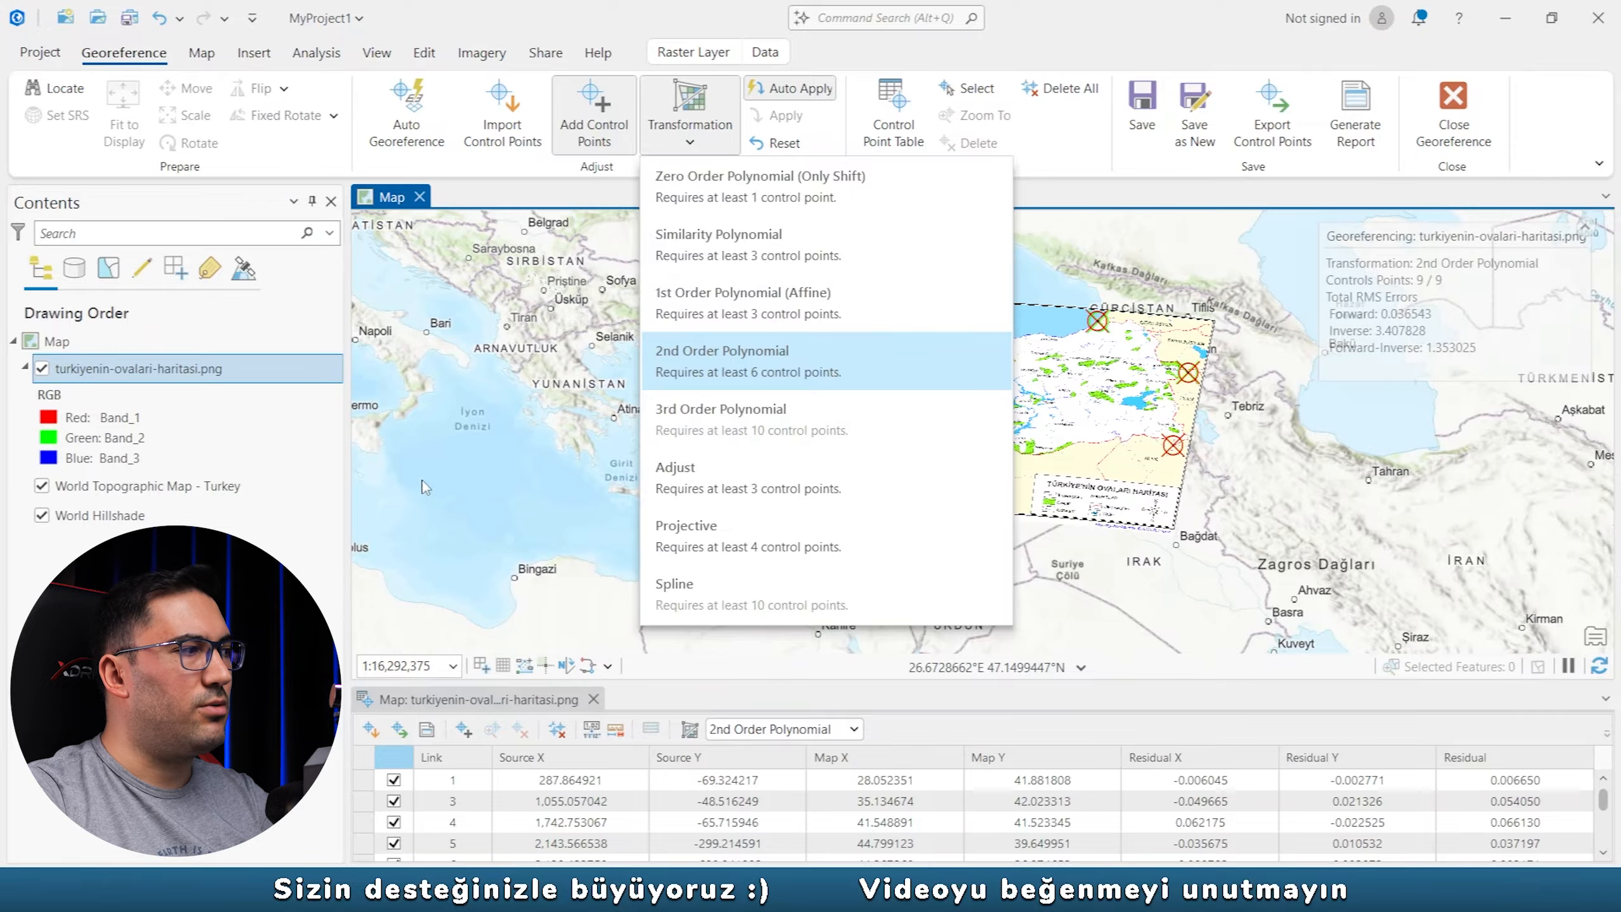
click(321, 492)
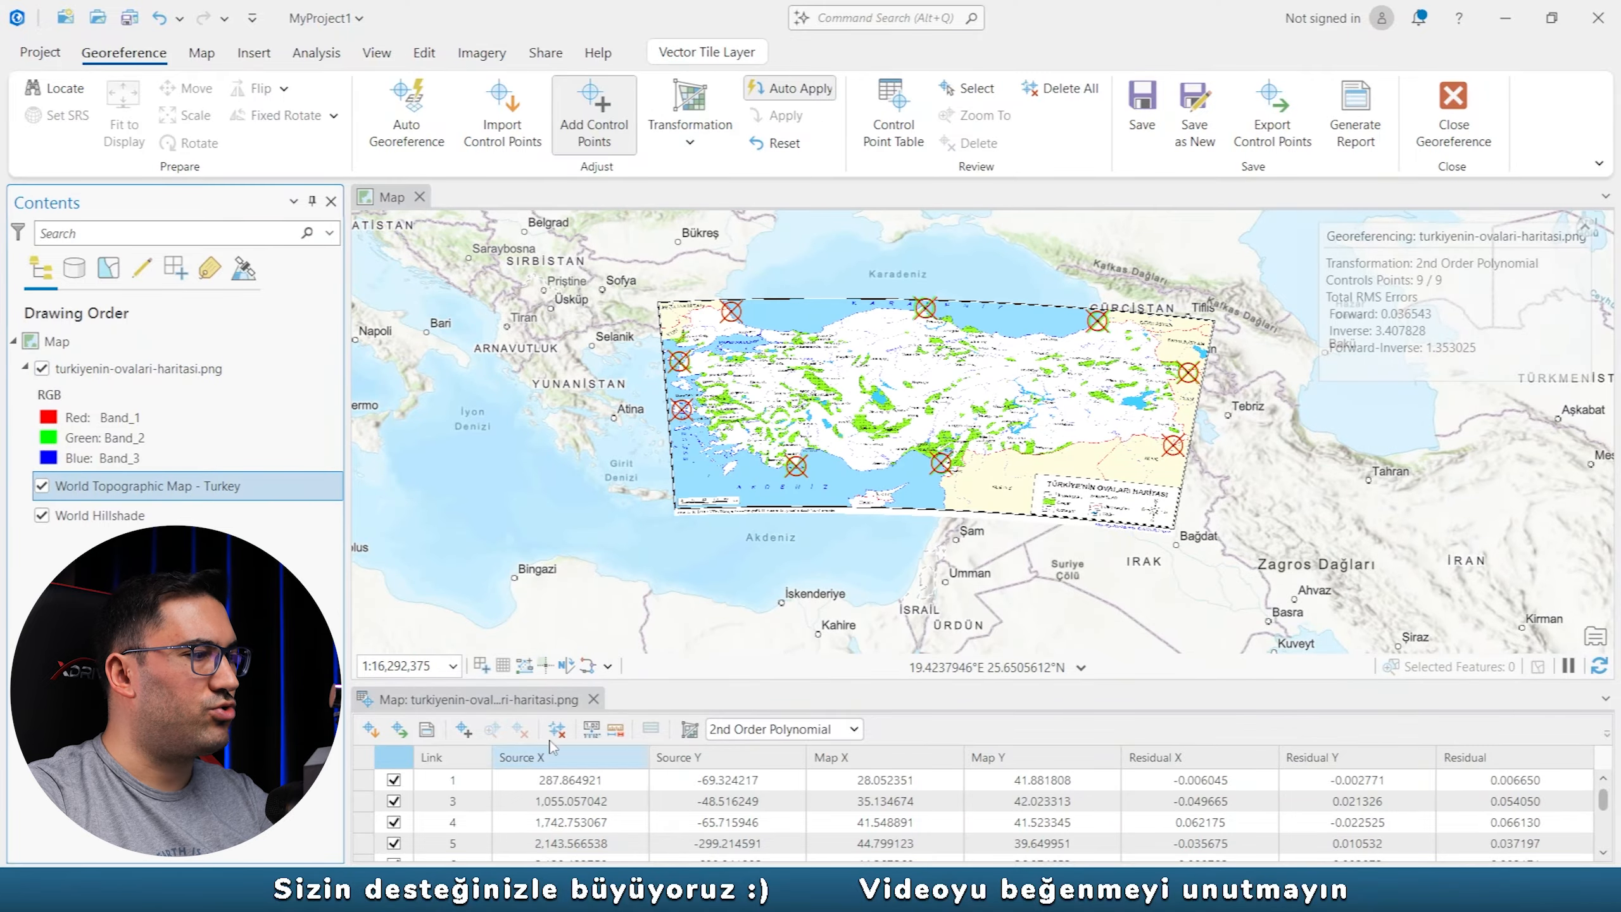
drag(704, 680, 704, 445)
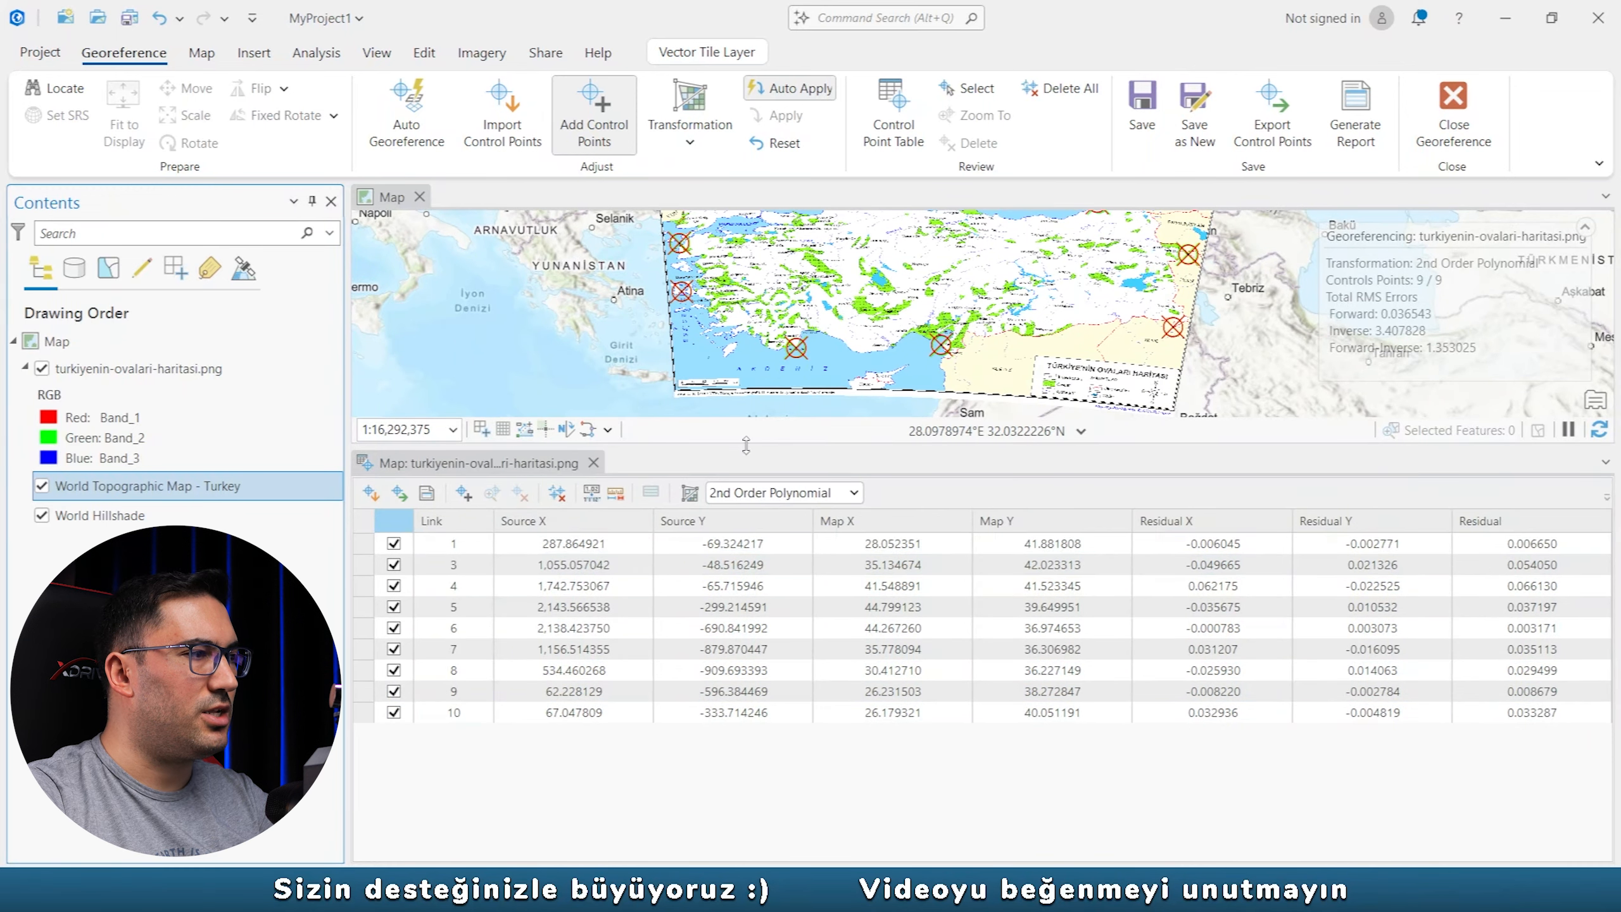
Start saving the georeferenced raster as a new TIFF dataset named ovalar_turkiye in the Koordinatlandirma folder.
drag(761, 451, 763, 598)
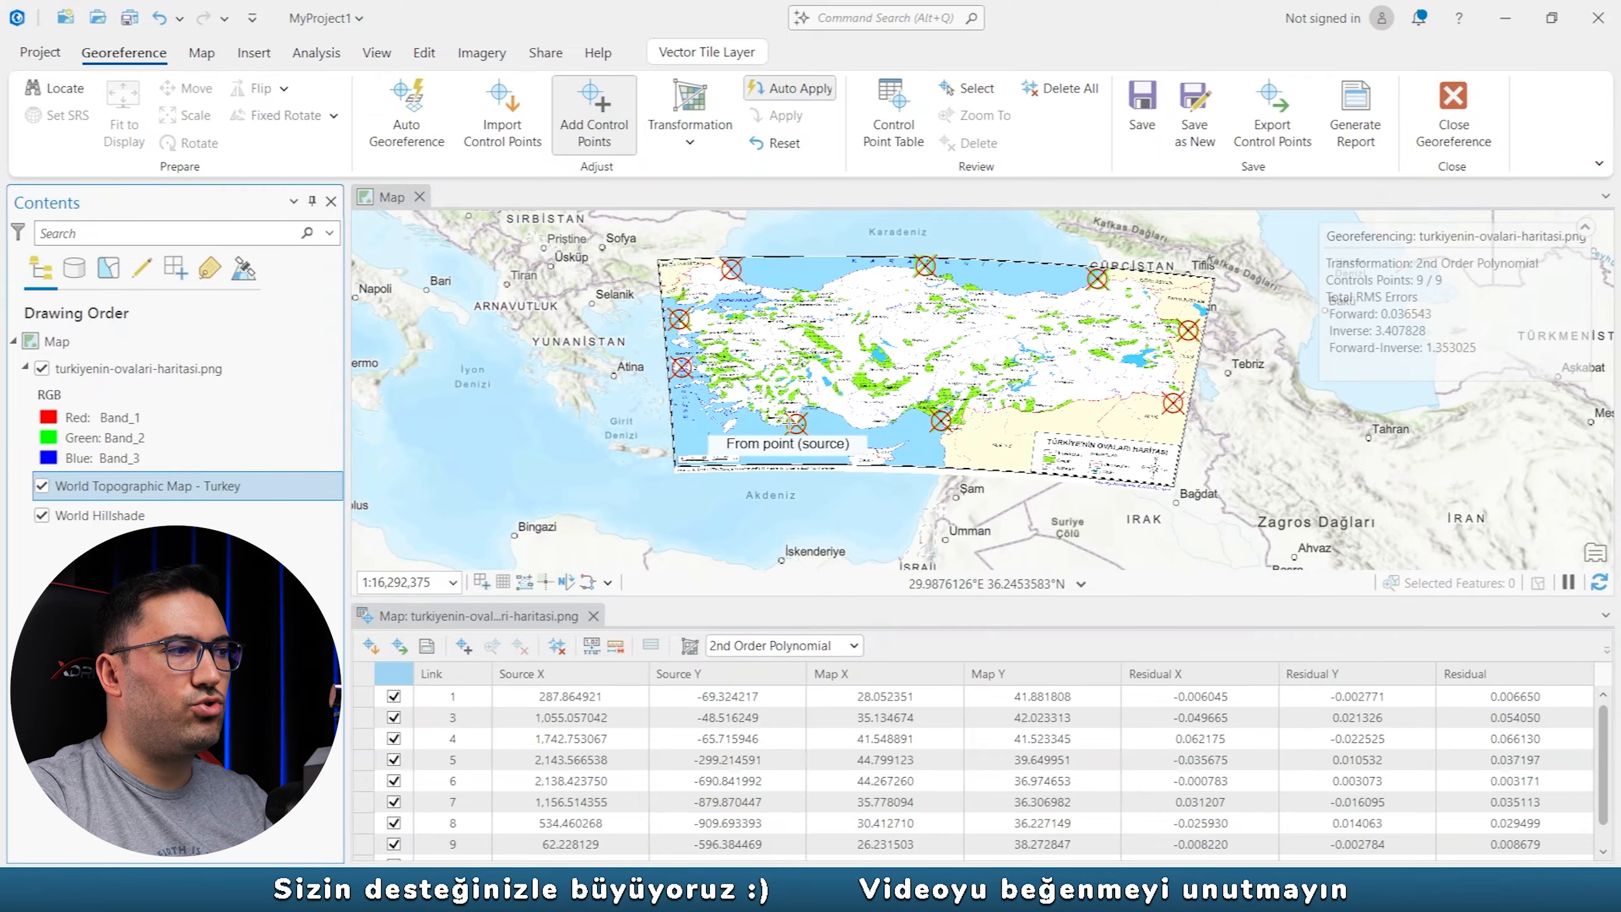
scroll(792, 418, up, 3)
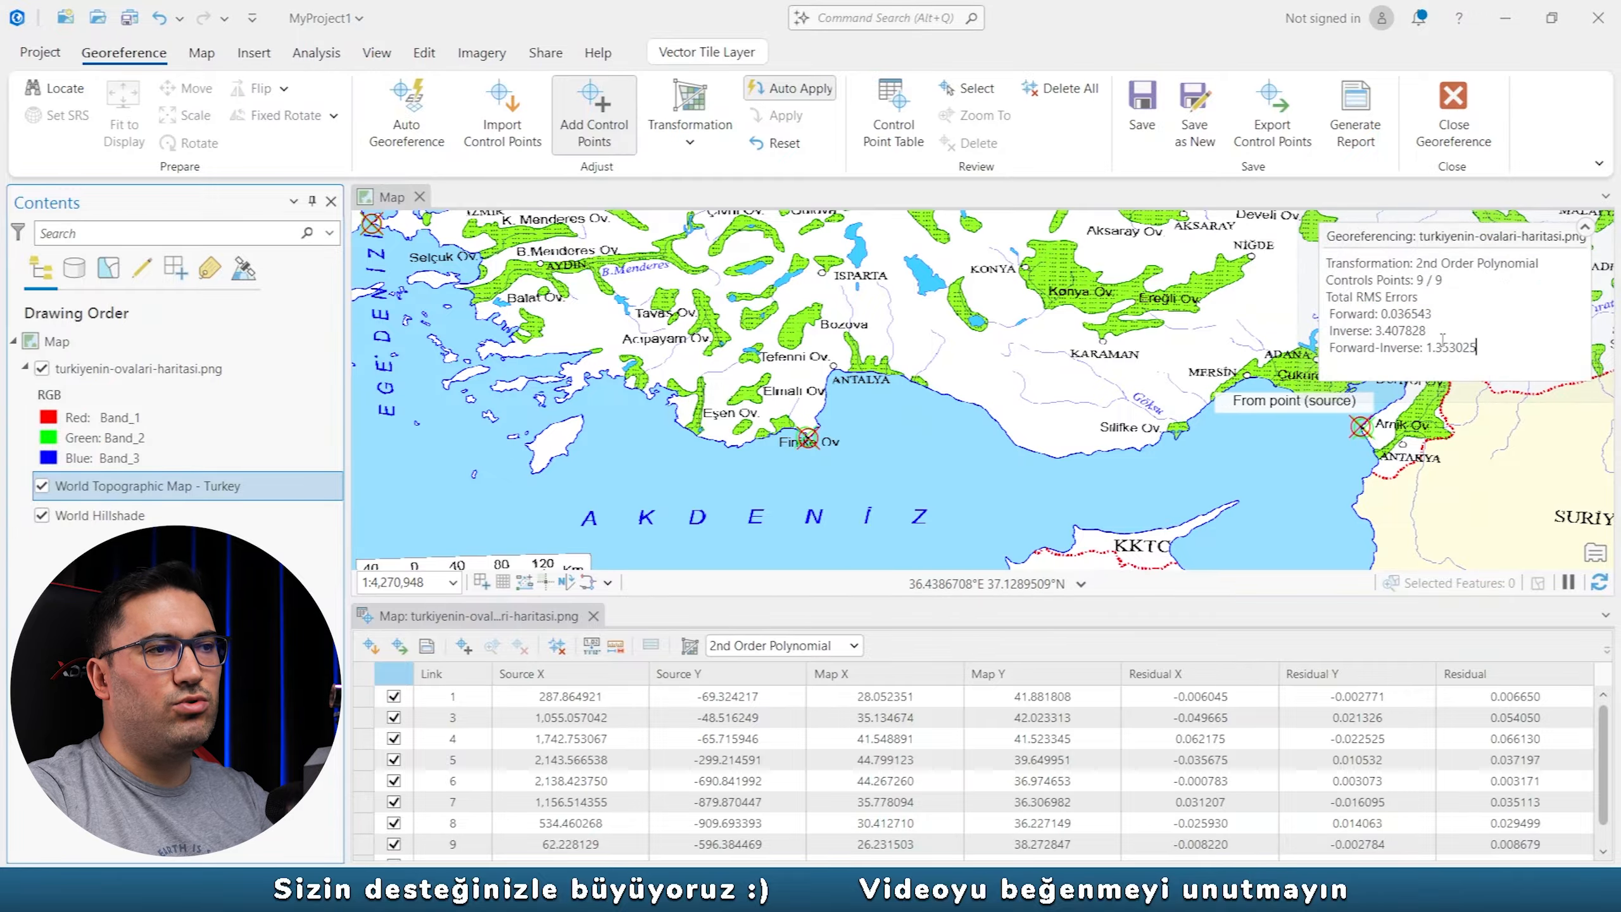
scroll(694, 372, down, 5)
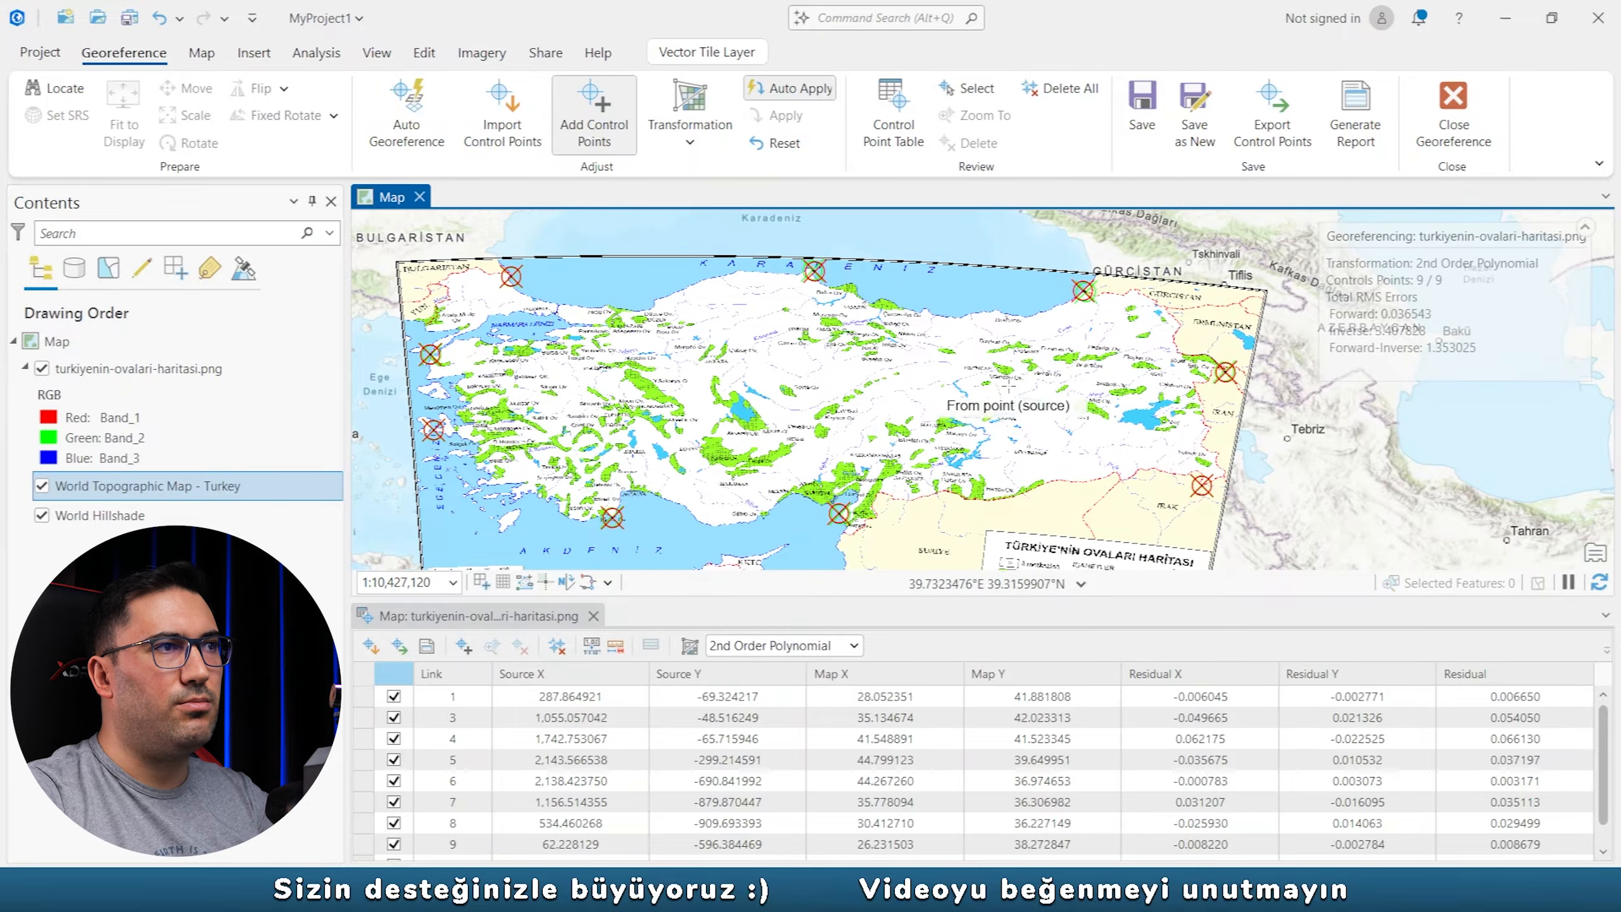
click(1194, 148)
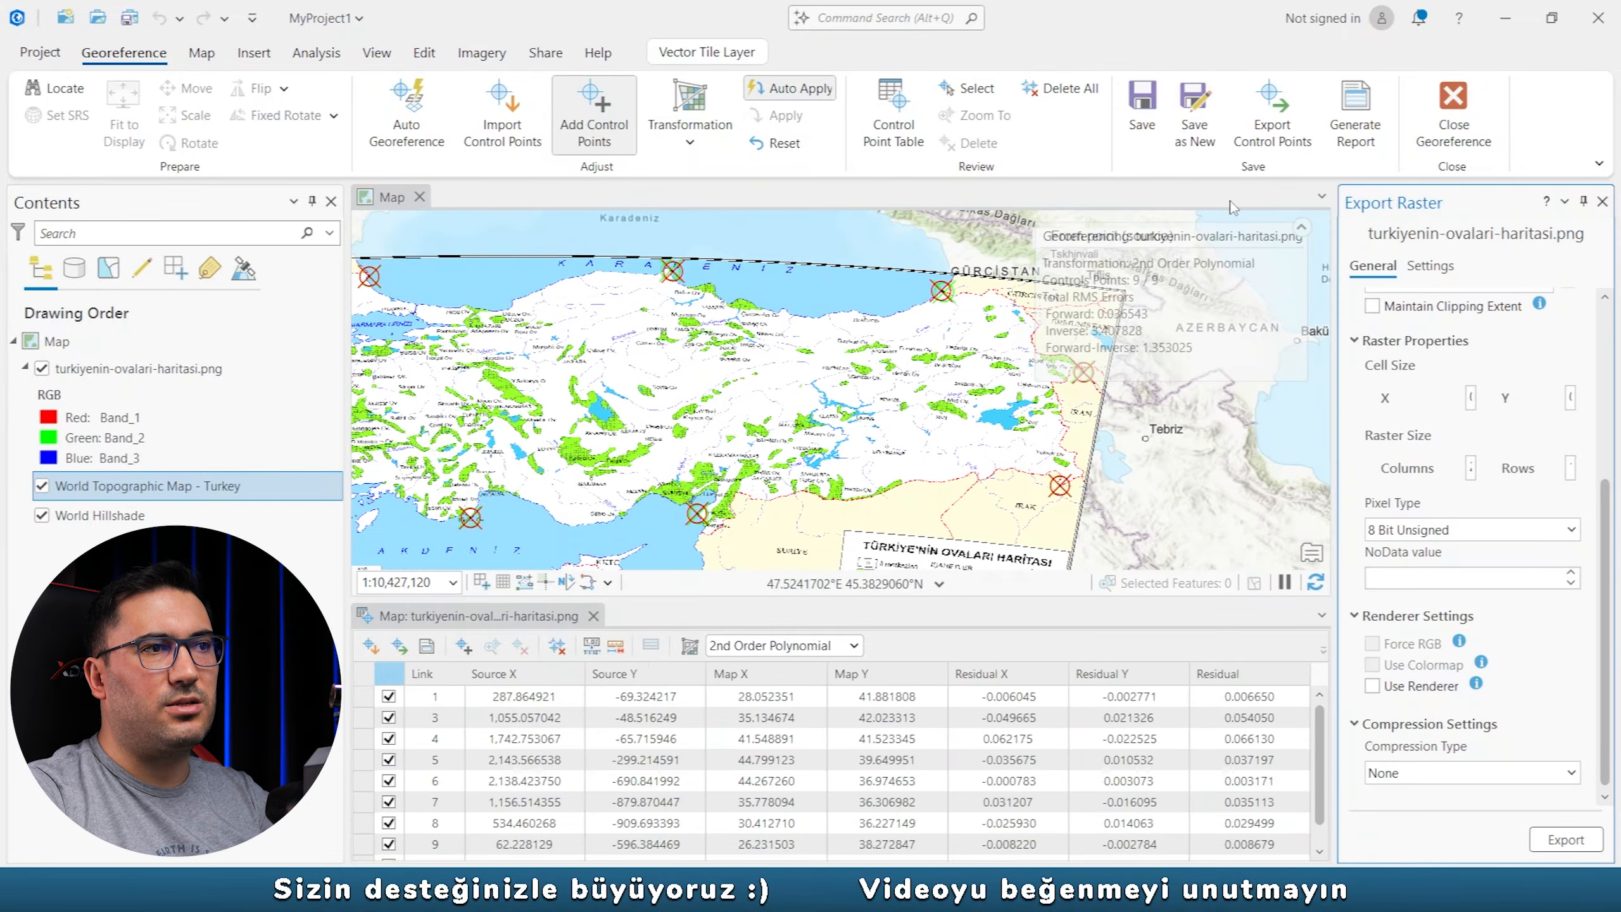
click(1574, 335)
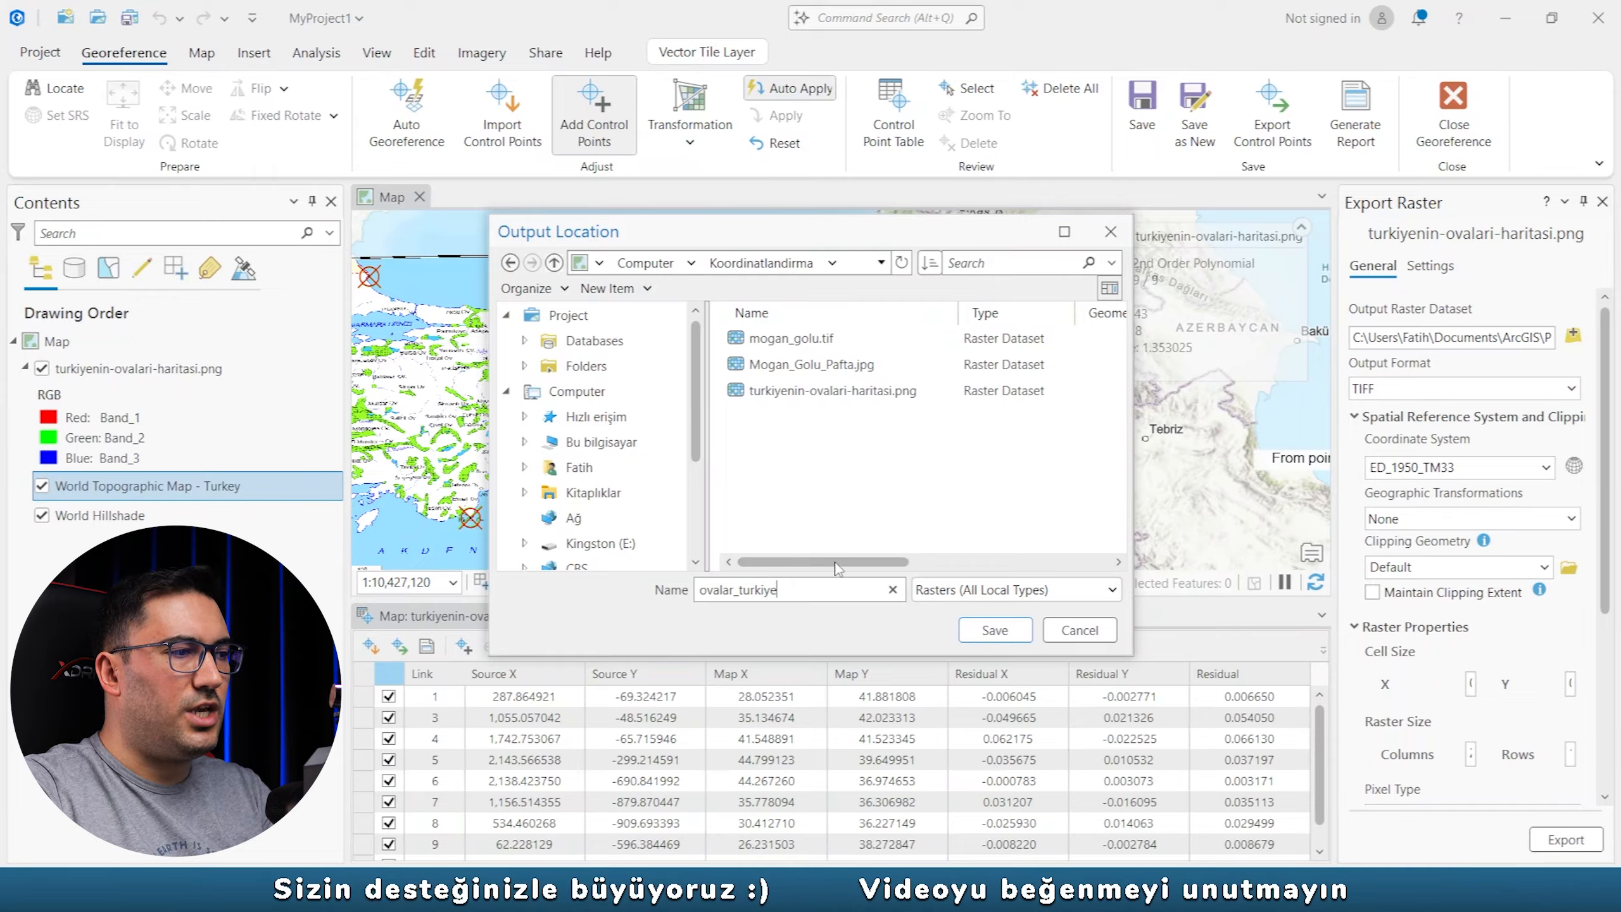
click(999, 635)
click(1572, 387)
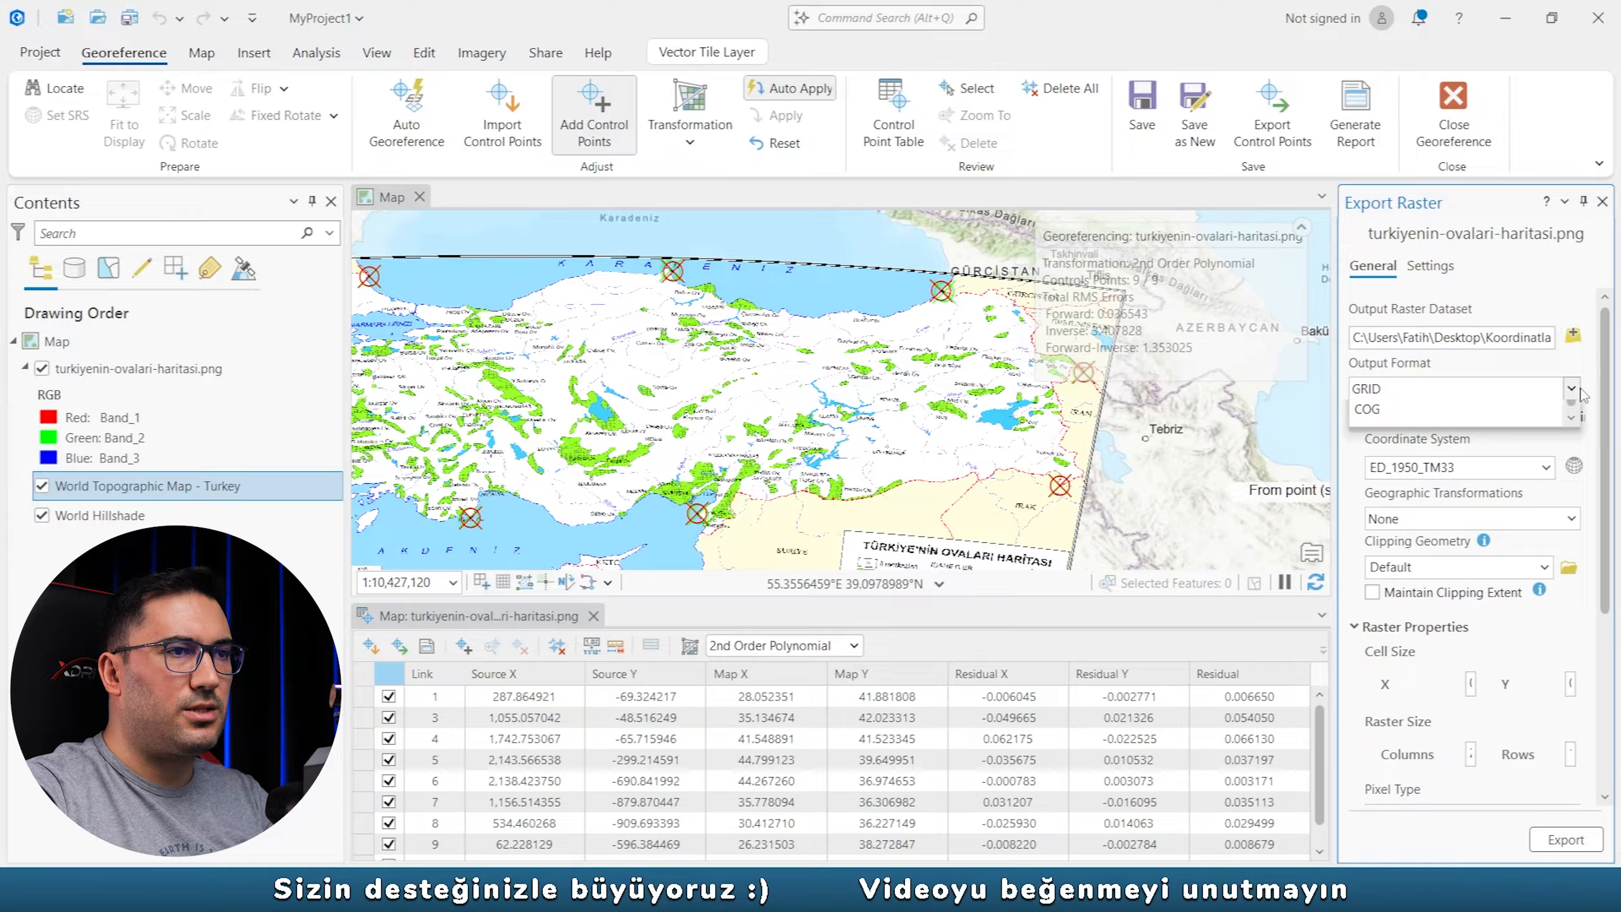
click(1366, 538)
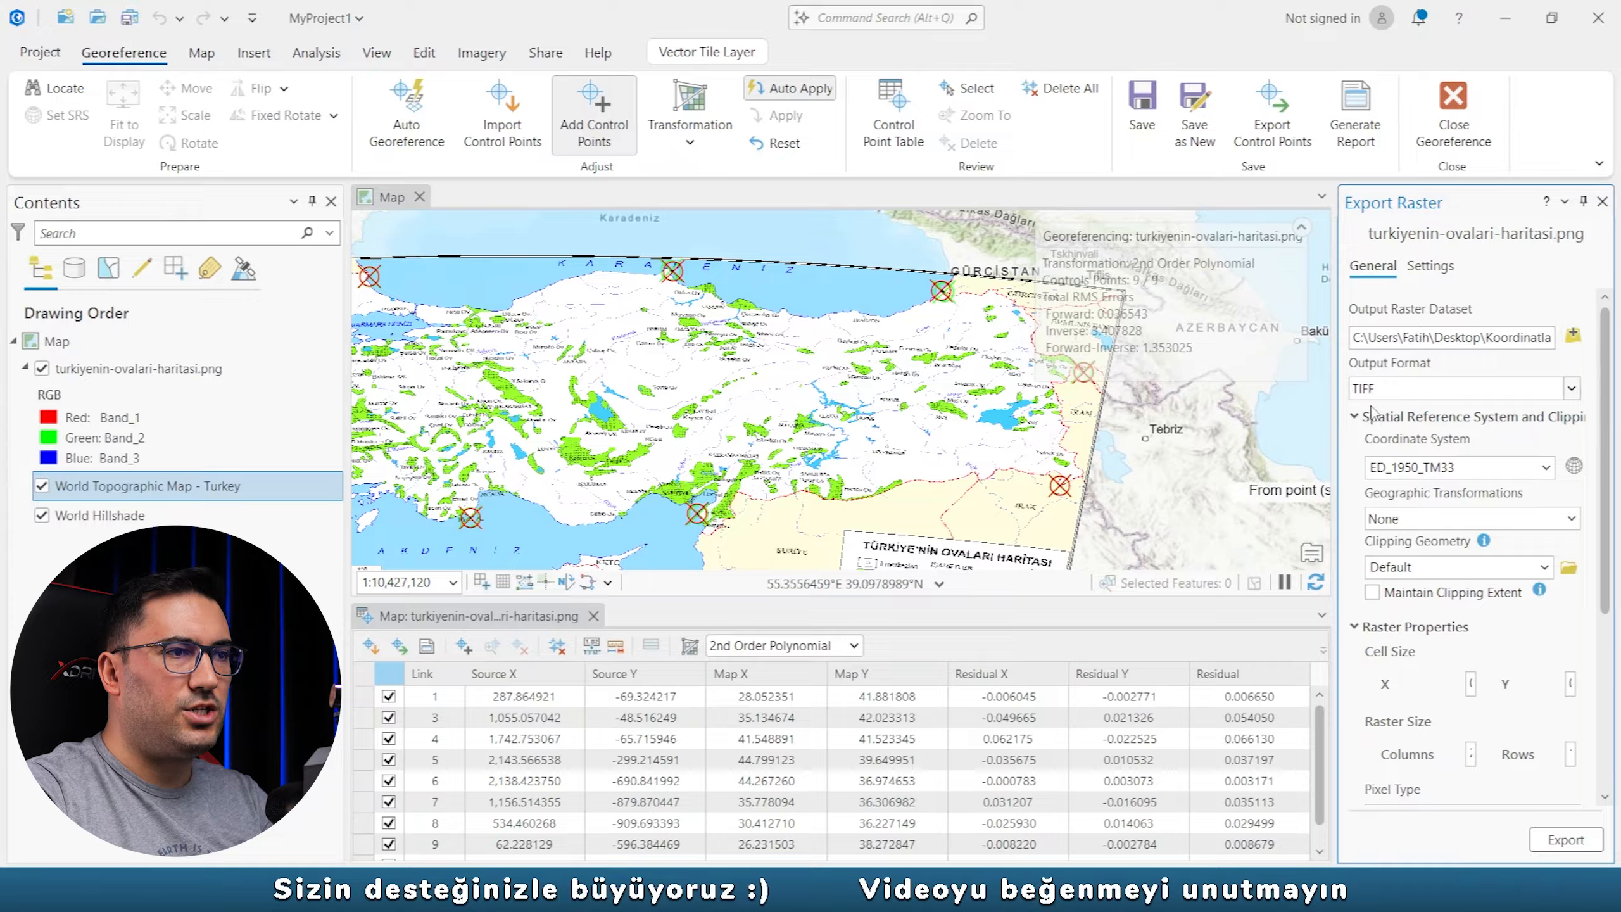
Set the export's coordinate system to geographic WGS 1984 and export the raster.
click(1574, 467)
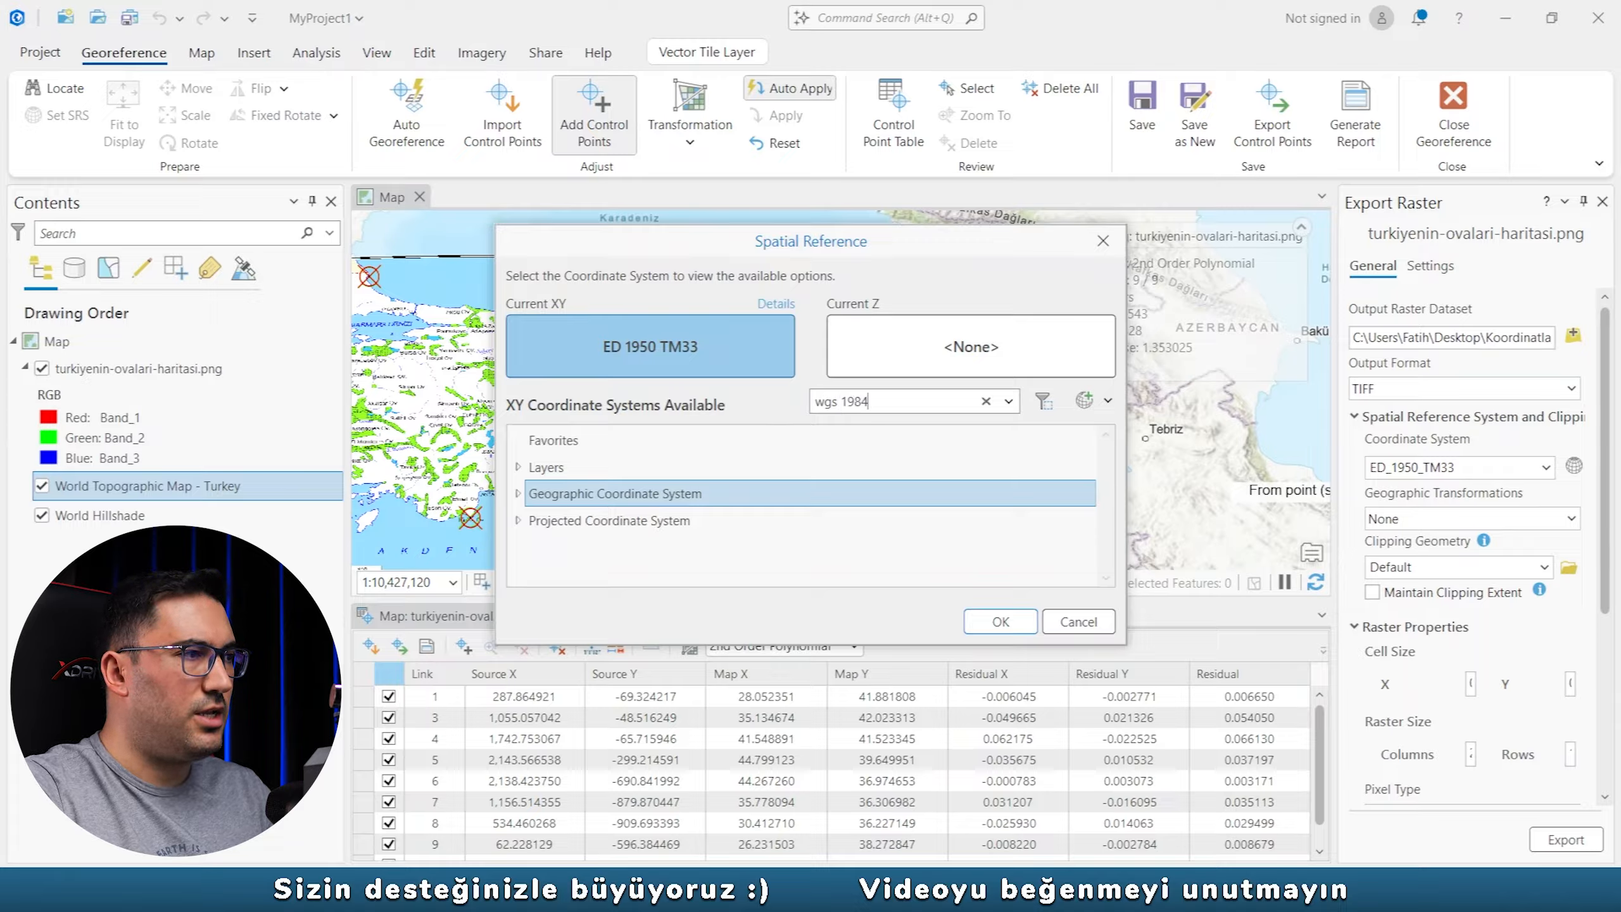
click(518, 494)
click(536, 546)
click(613, 463)
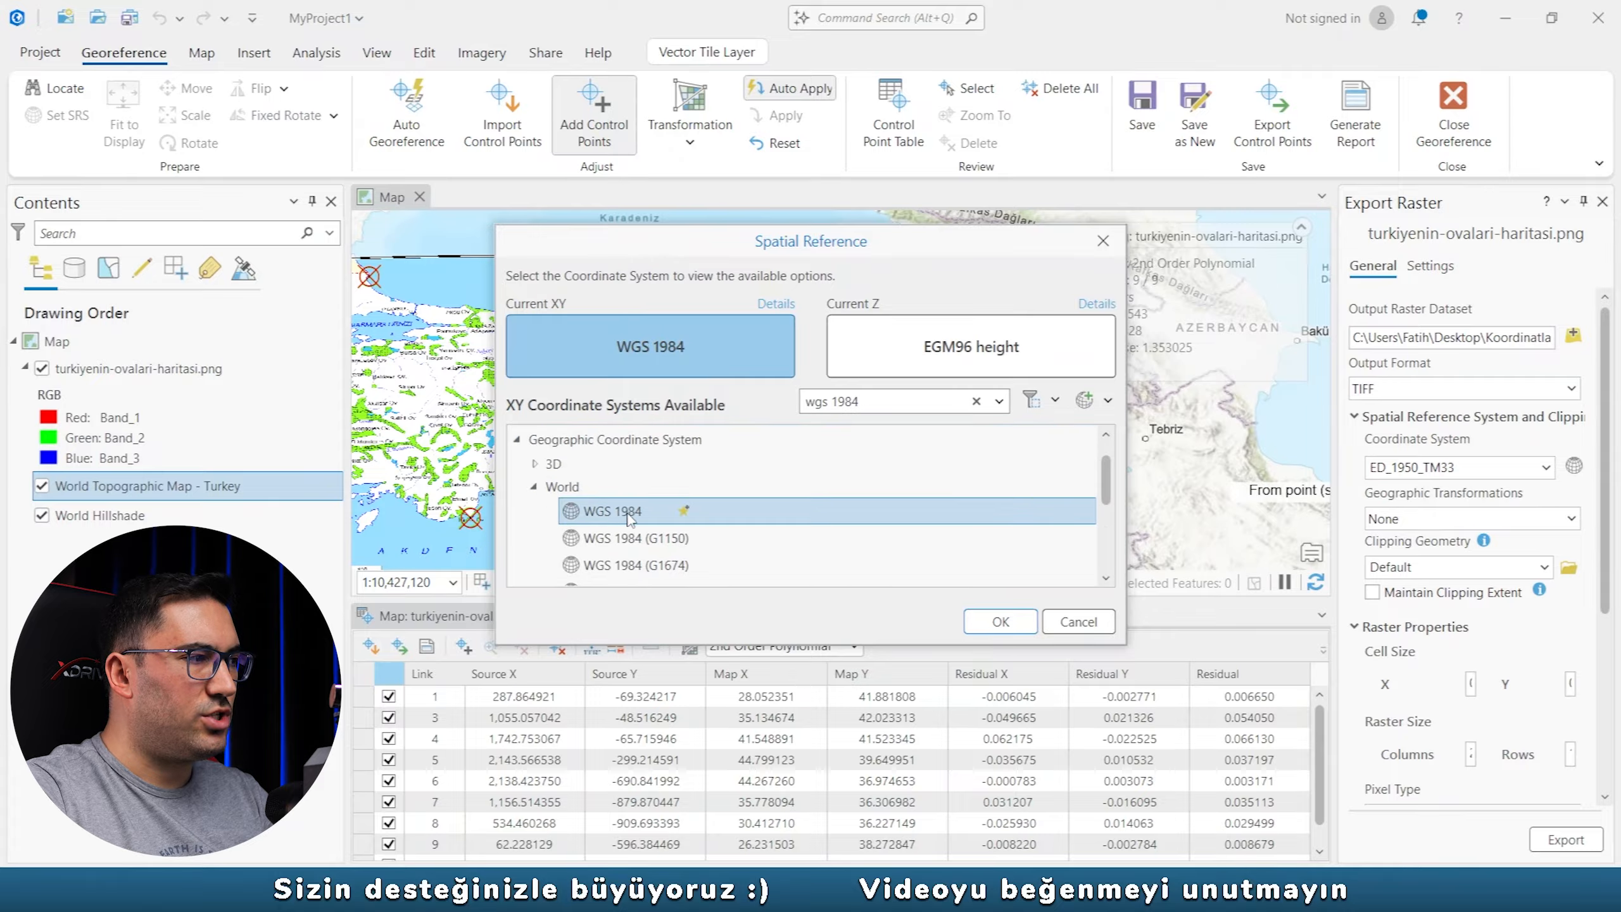
click(1000, 621)
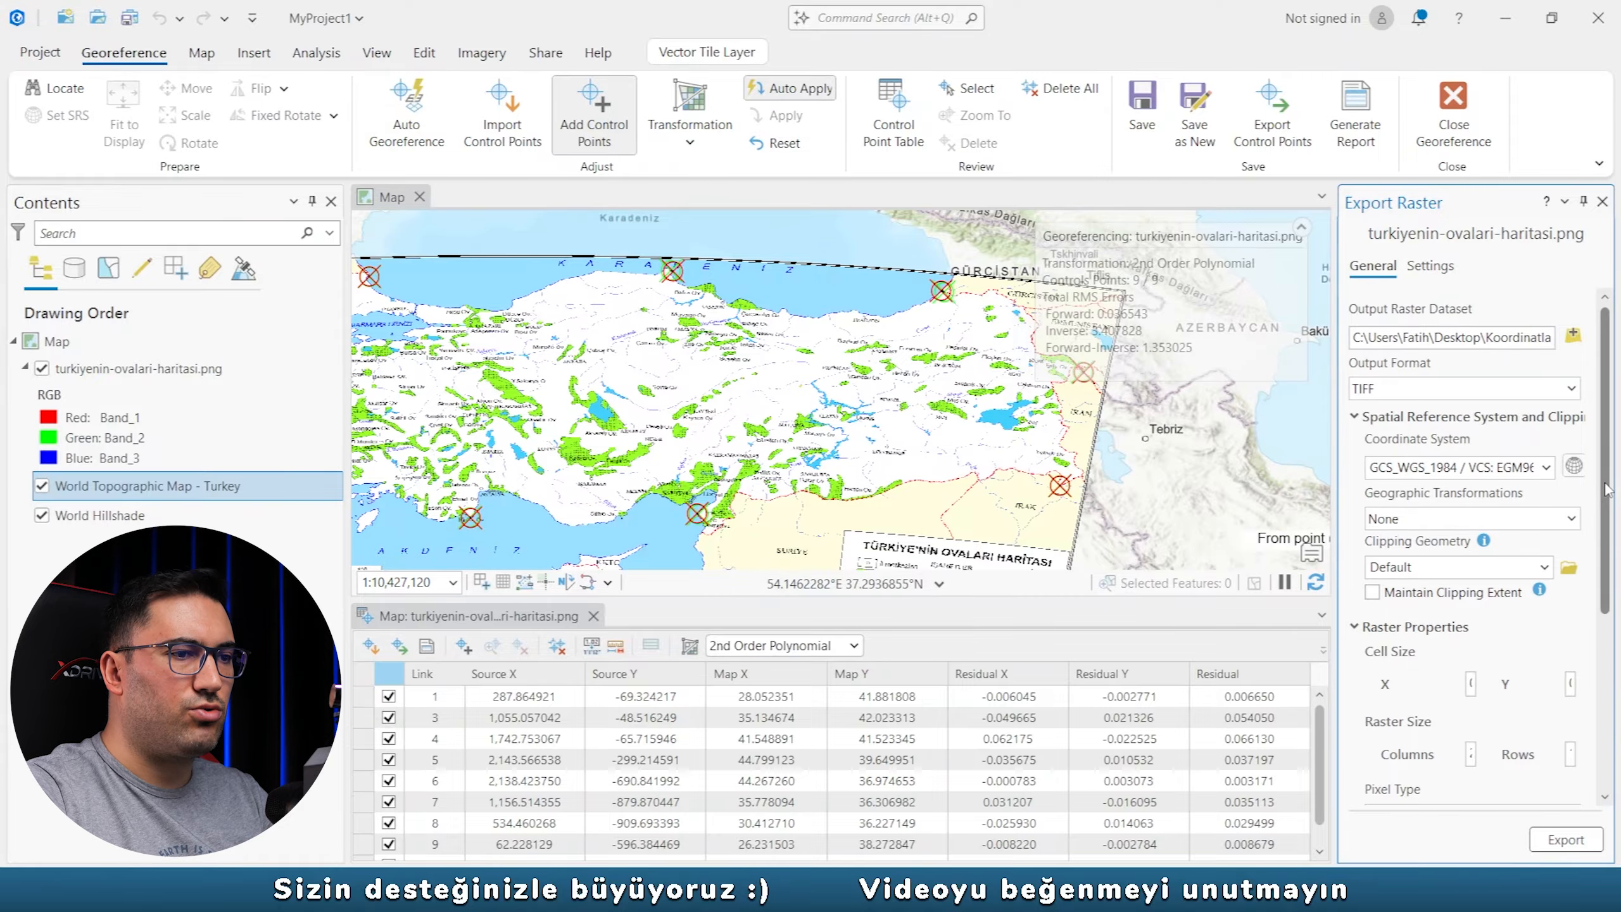
drag(1607, 489, 1619, 681)
click(1565, 839)
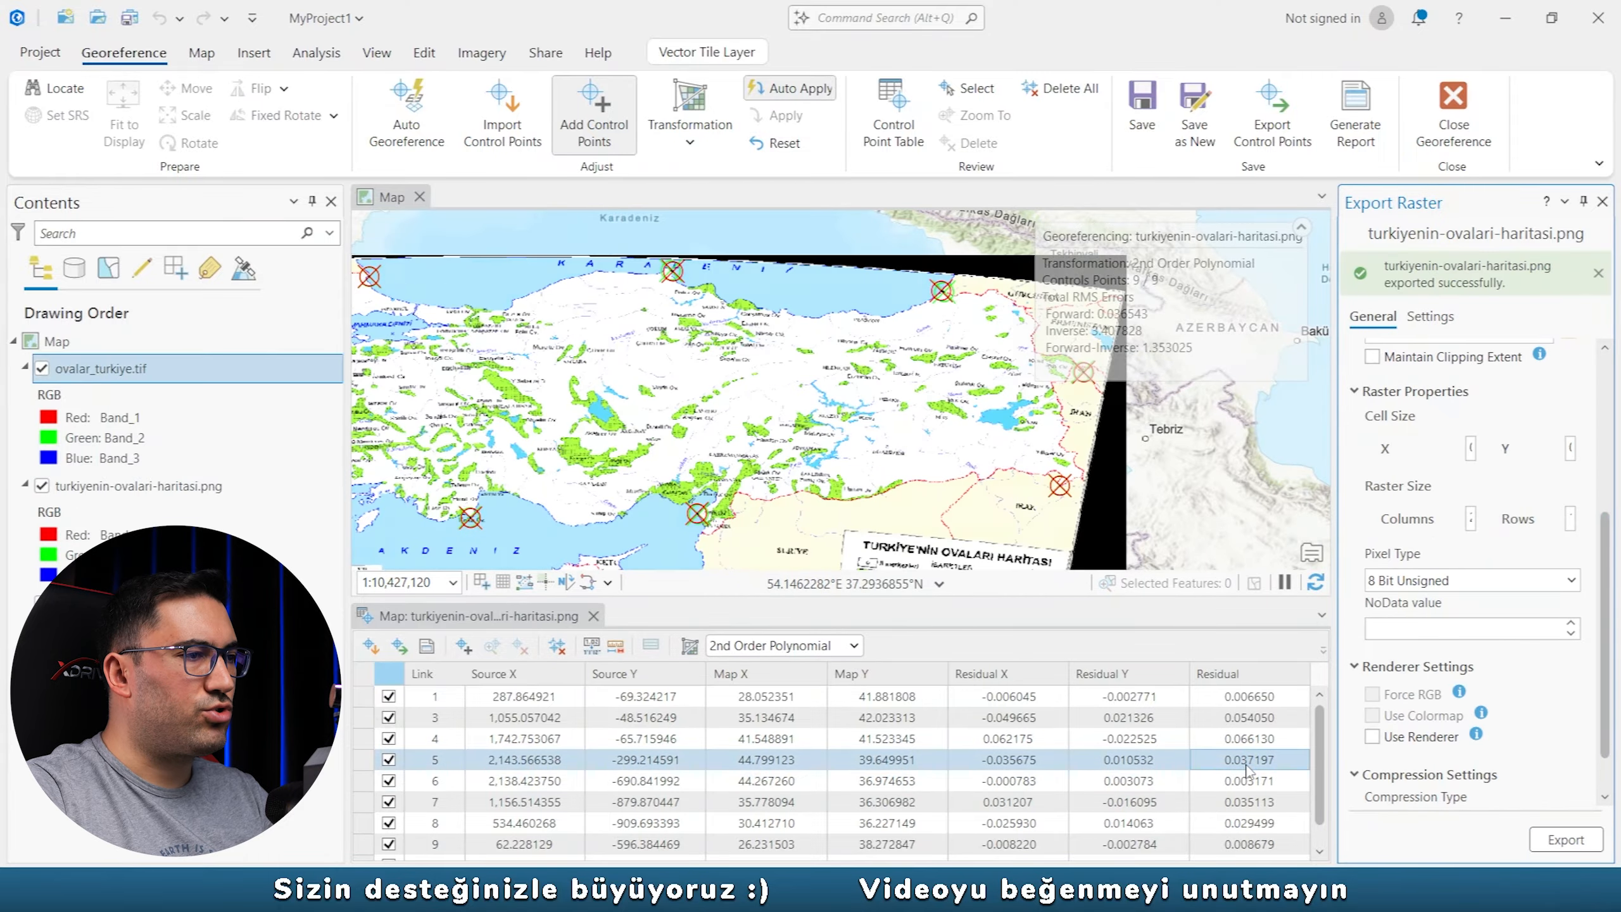
Close the raster export settings and the control point table to enlarge the map view.
click(1602, 202)
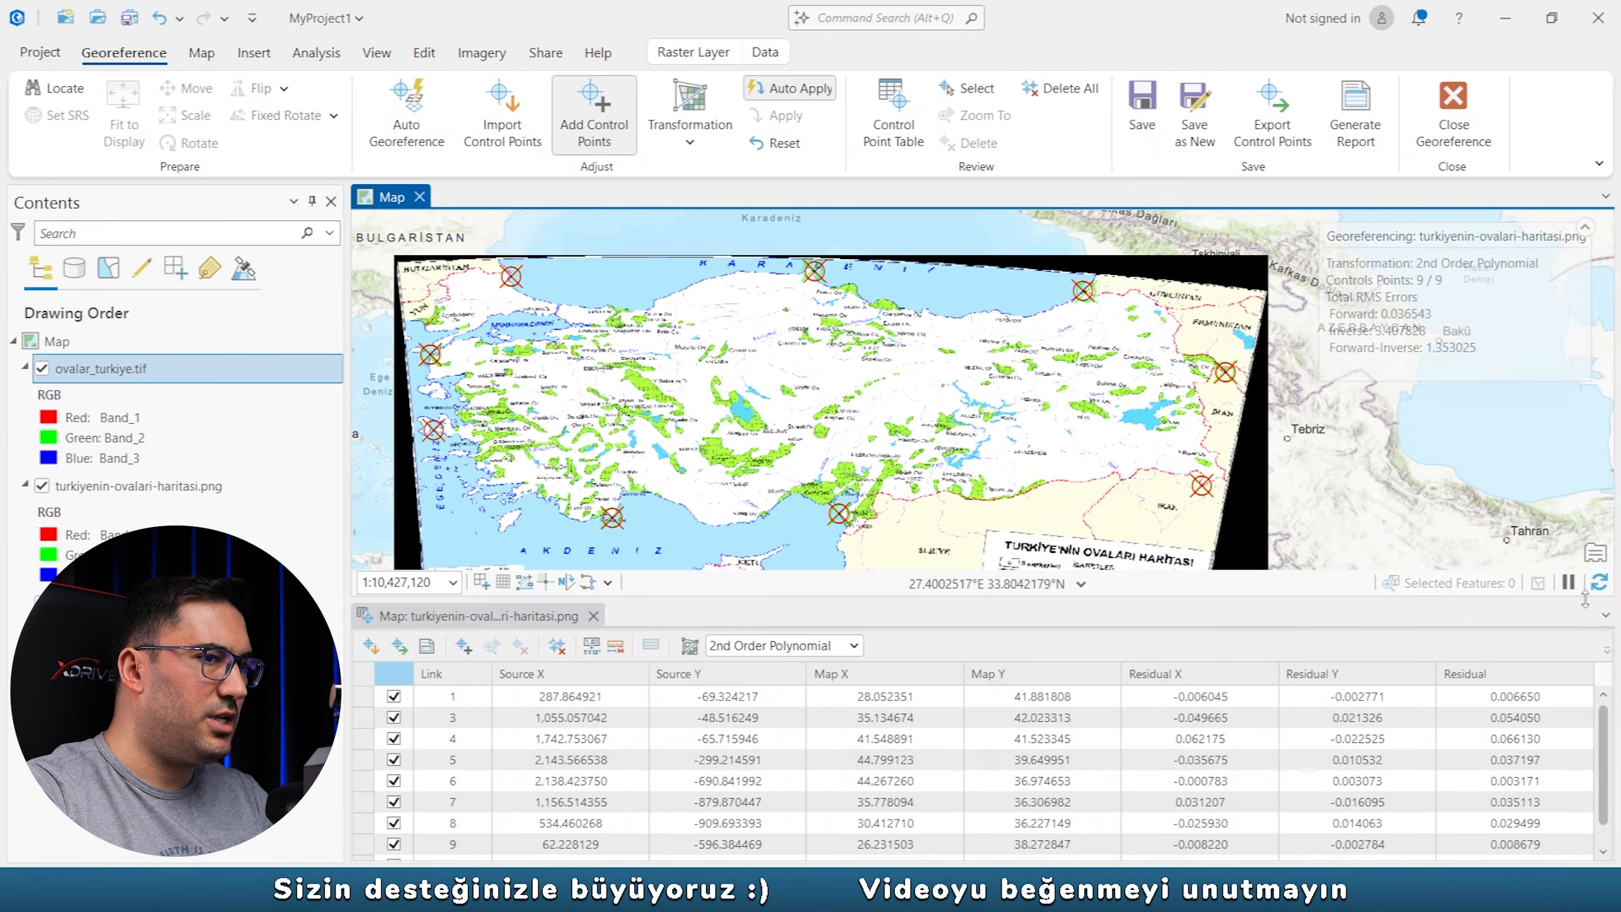
drag(759, 598, 802, 648)
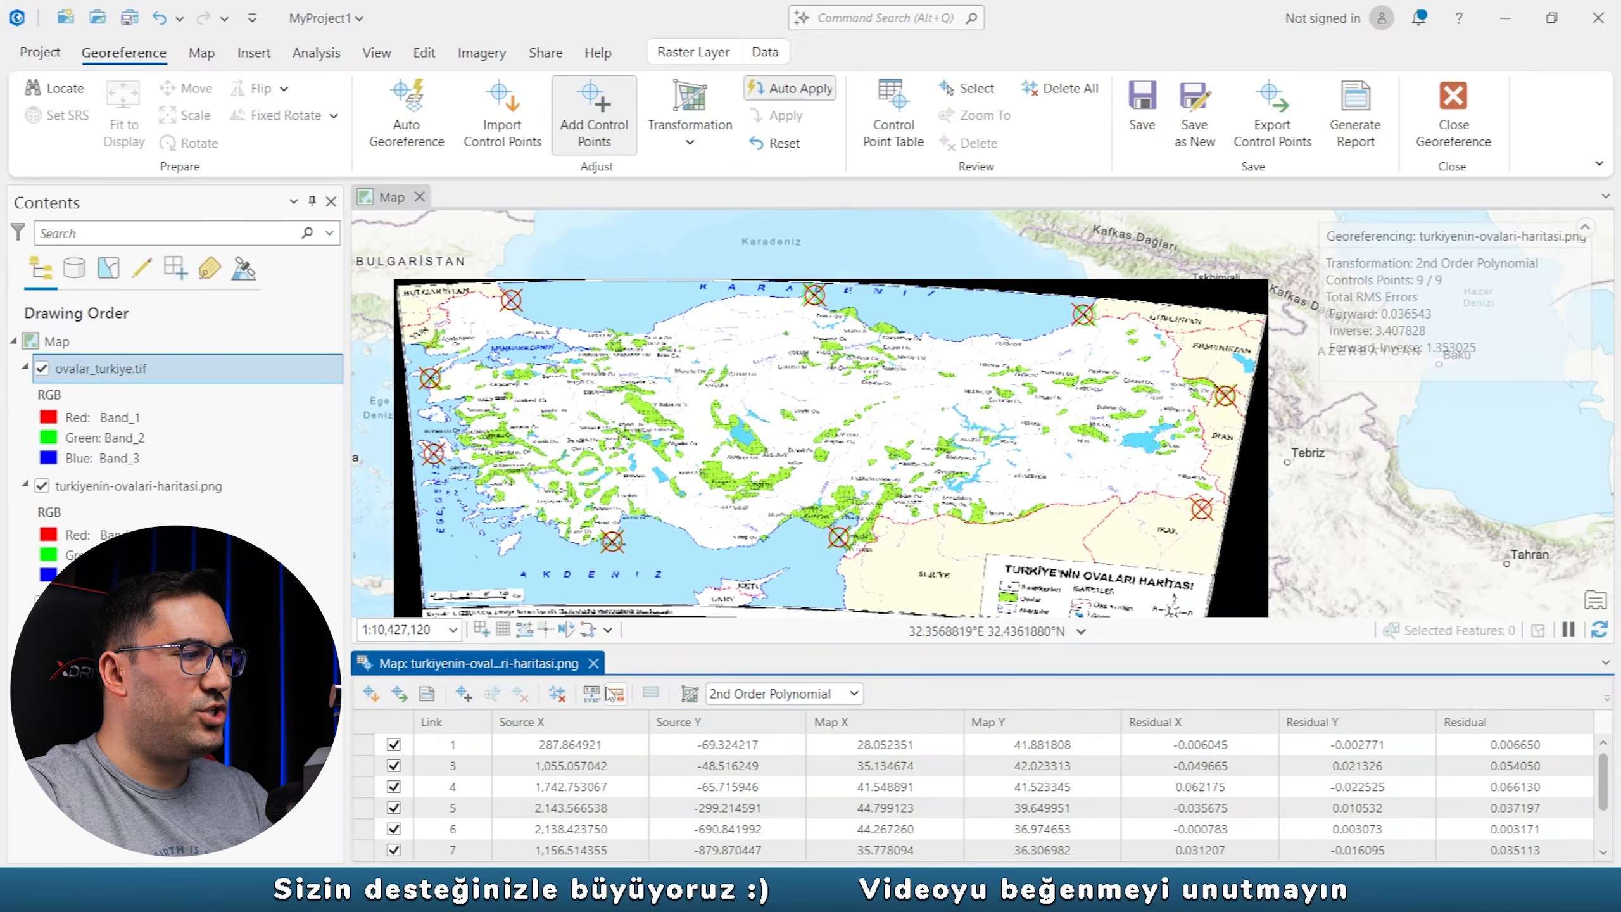
click(593, 664)
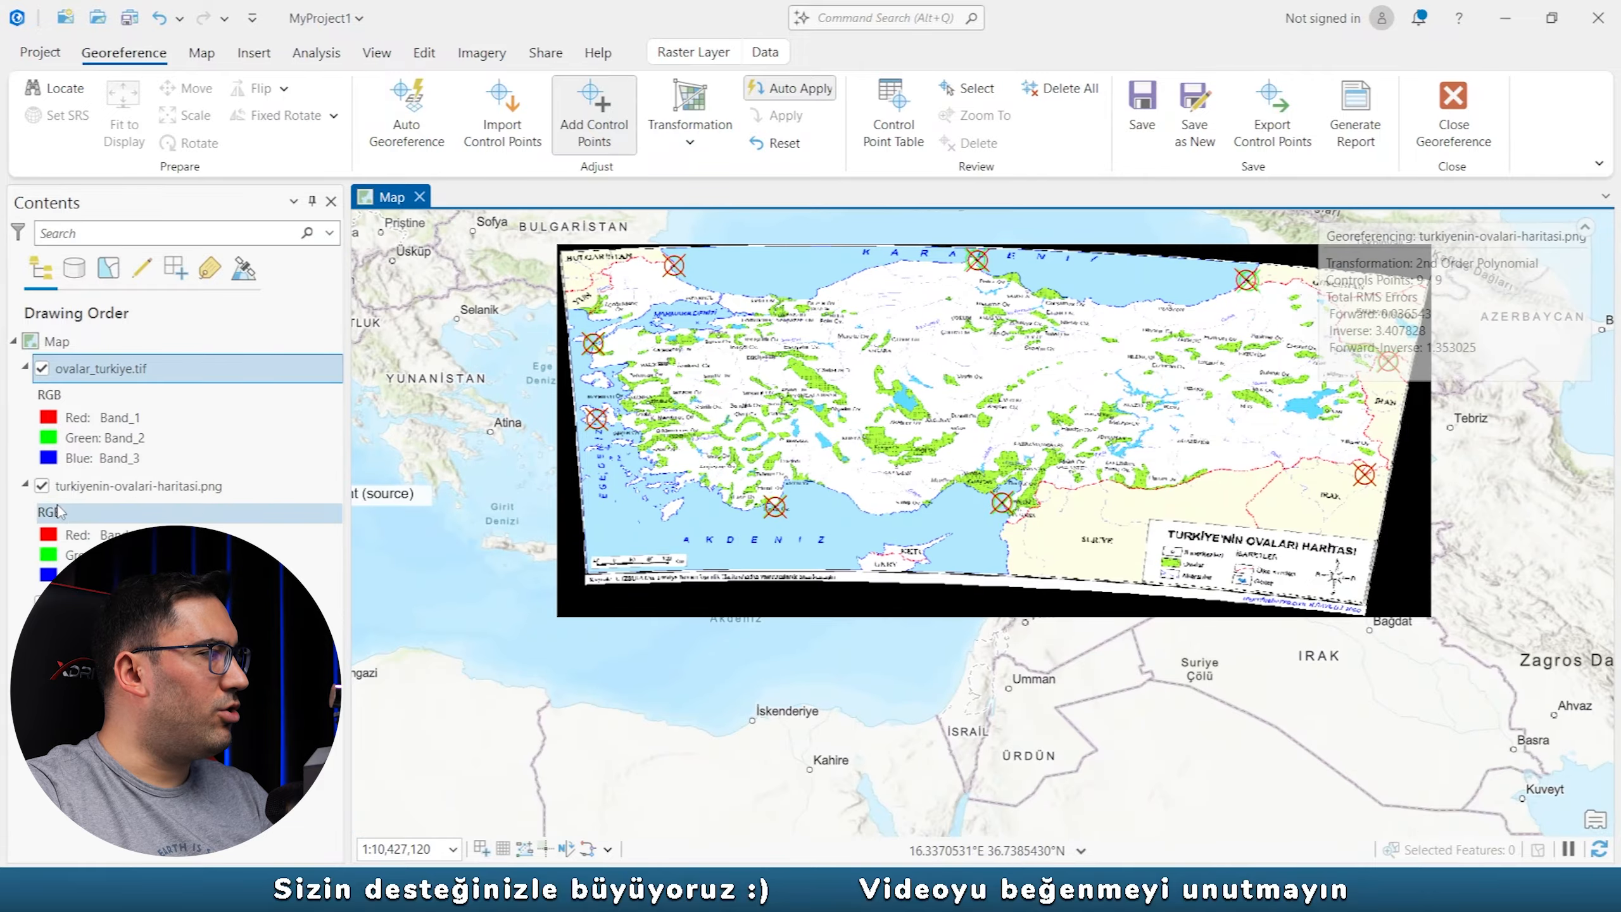
Remove the turkiyenin-ovalari-haritasi.png layer from the map, discarding its pending georeferencing edits.
click(74, 491)
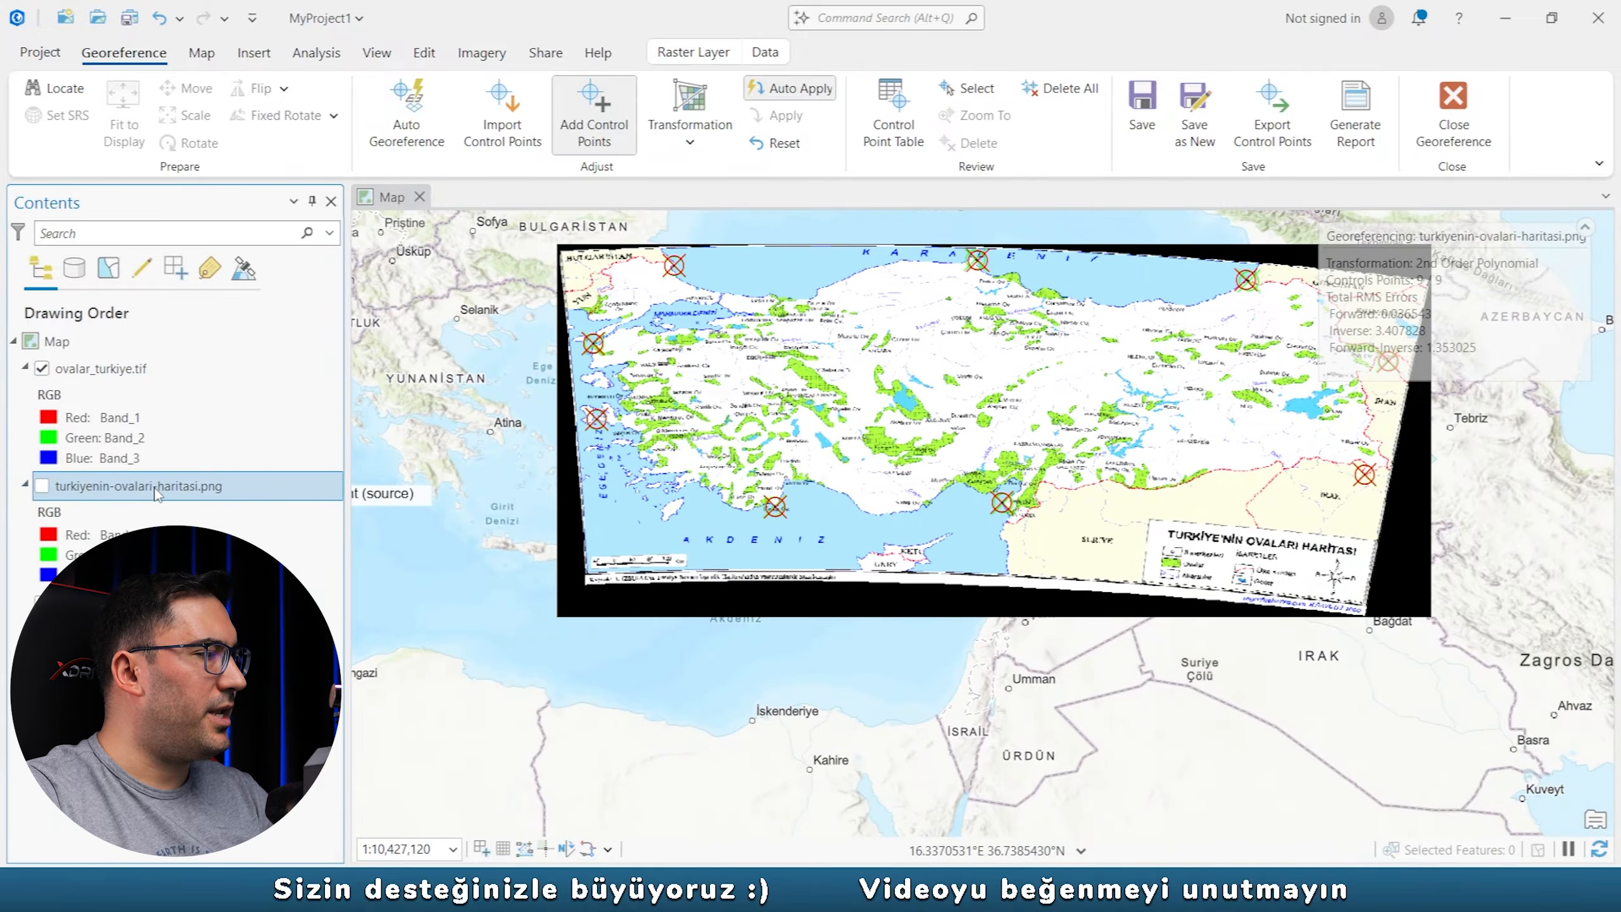
right_click(104, 490)
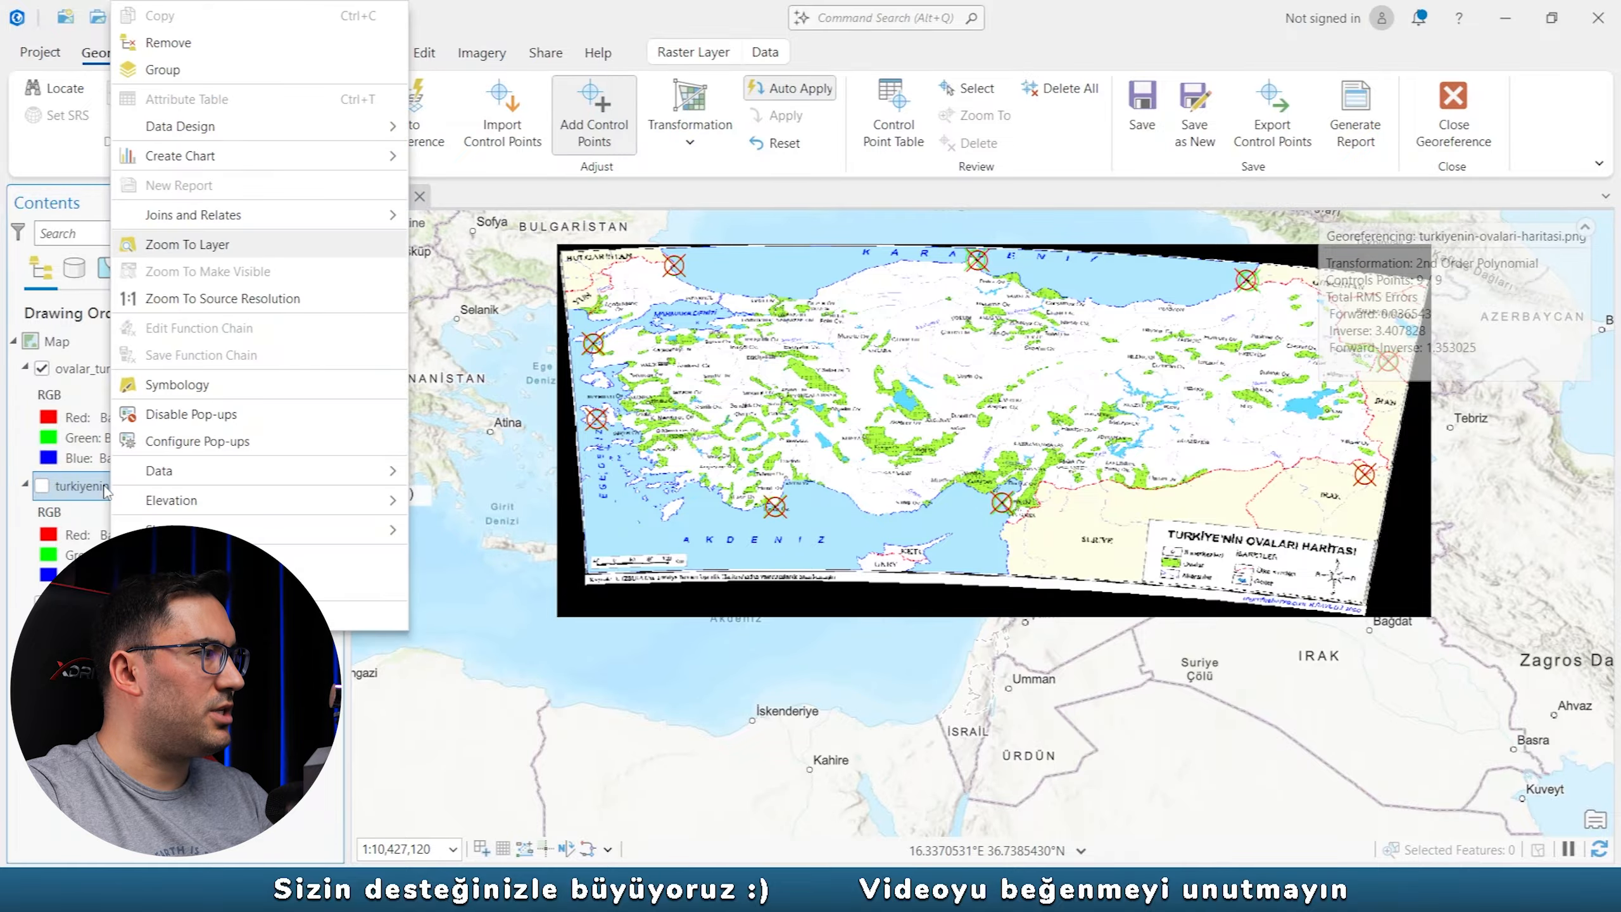
click(168, 42)
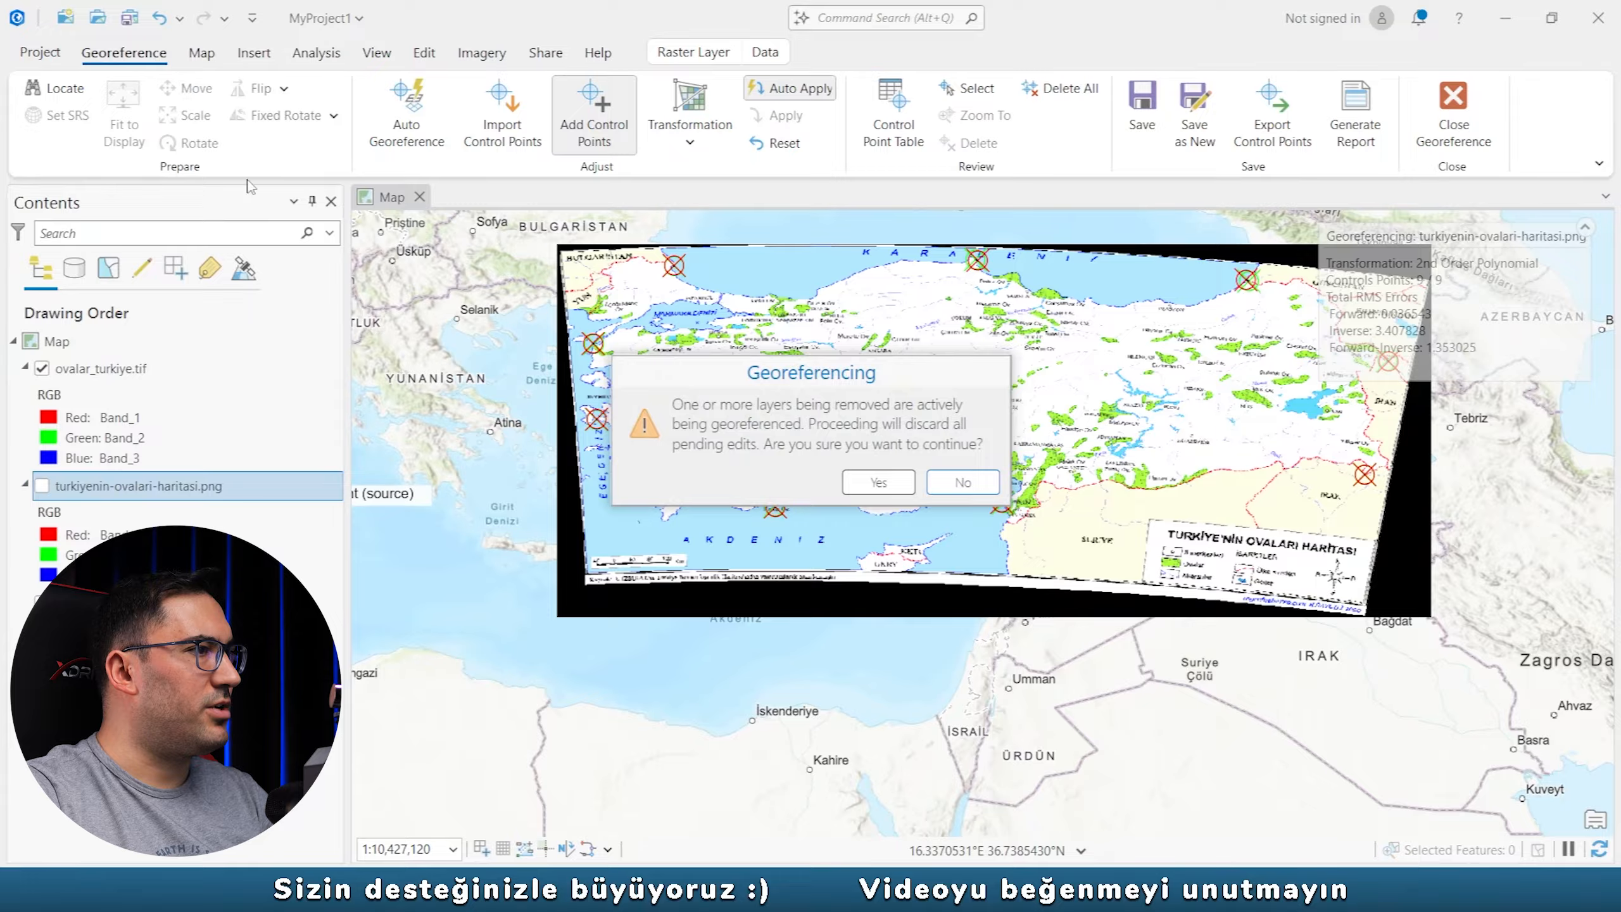
click(879, 488)
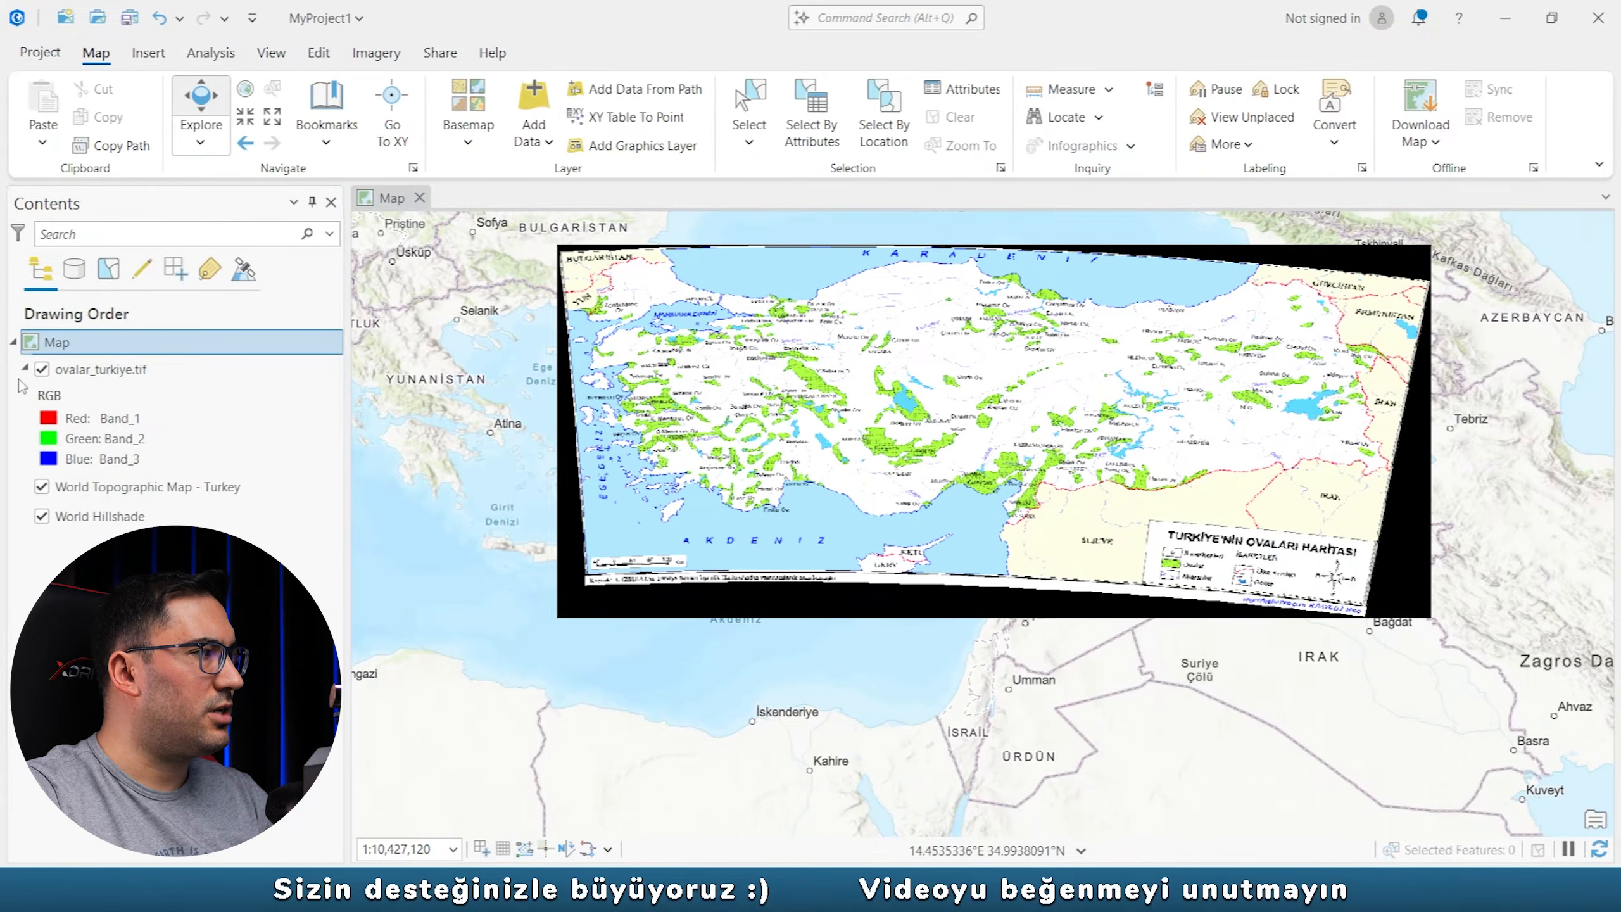
Compare the exported ovalar_turkiye.tif with the basemap across Turkey by toggling the layer's visibility.
click(43, 370)
click(43, 369)
click(43, 370)
click(43, 371)
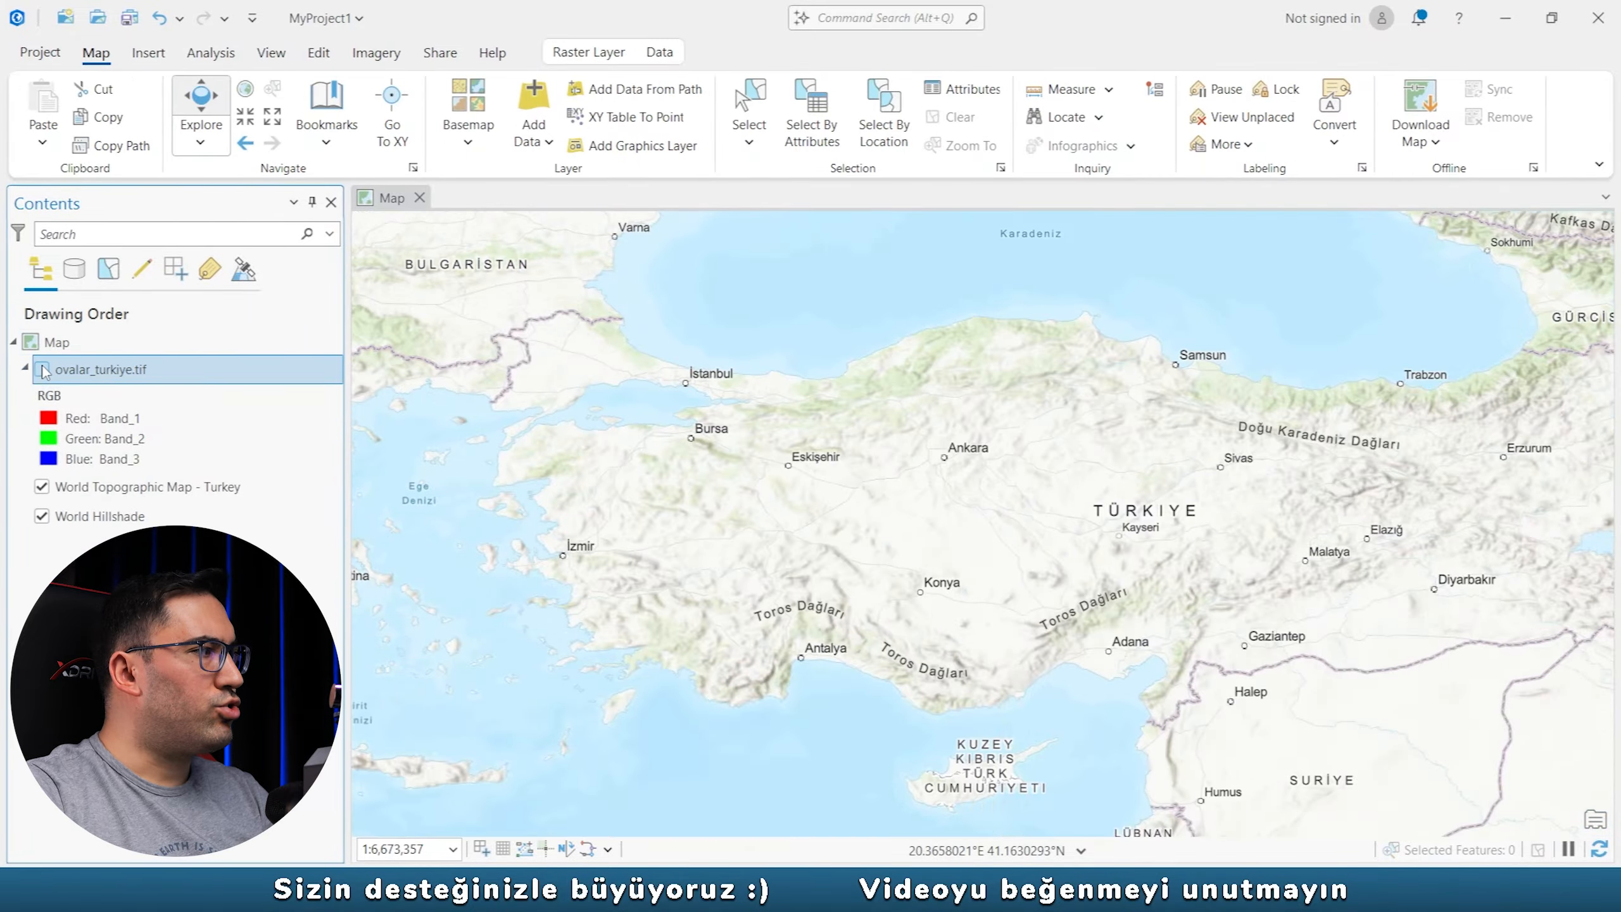
click(43, 371)
click(43, 370)
click(43, 370)
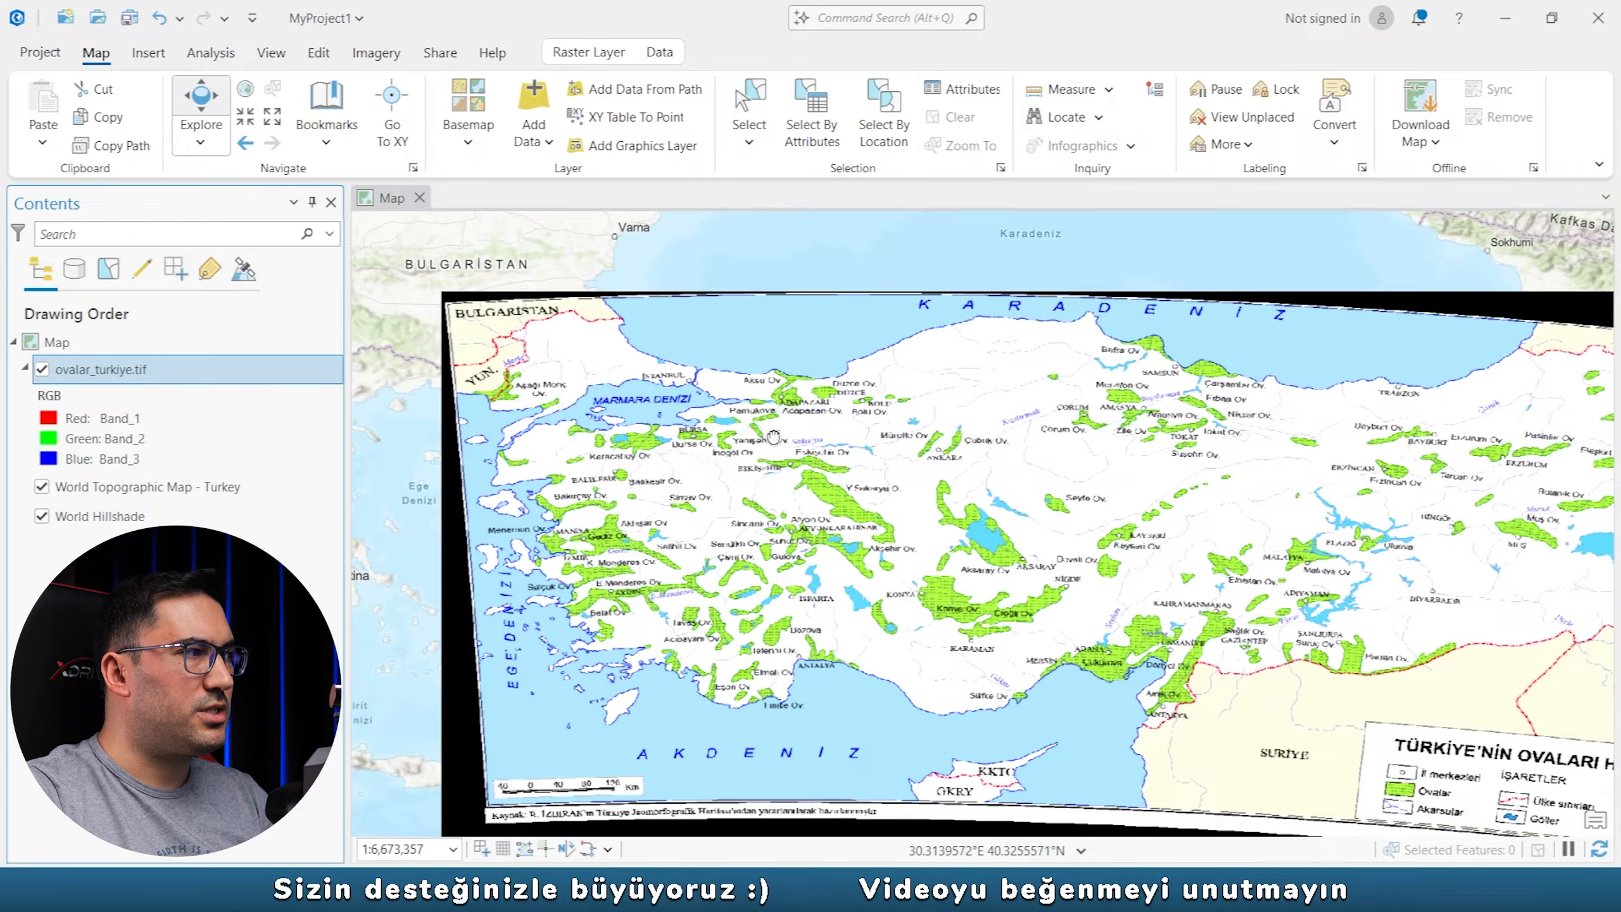
drag(777, 438, 691, 409)
scroll(1367, 275, down, 2)
drag(1364, 278, 1121, 307)
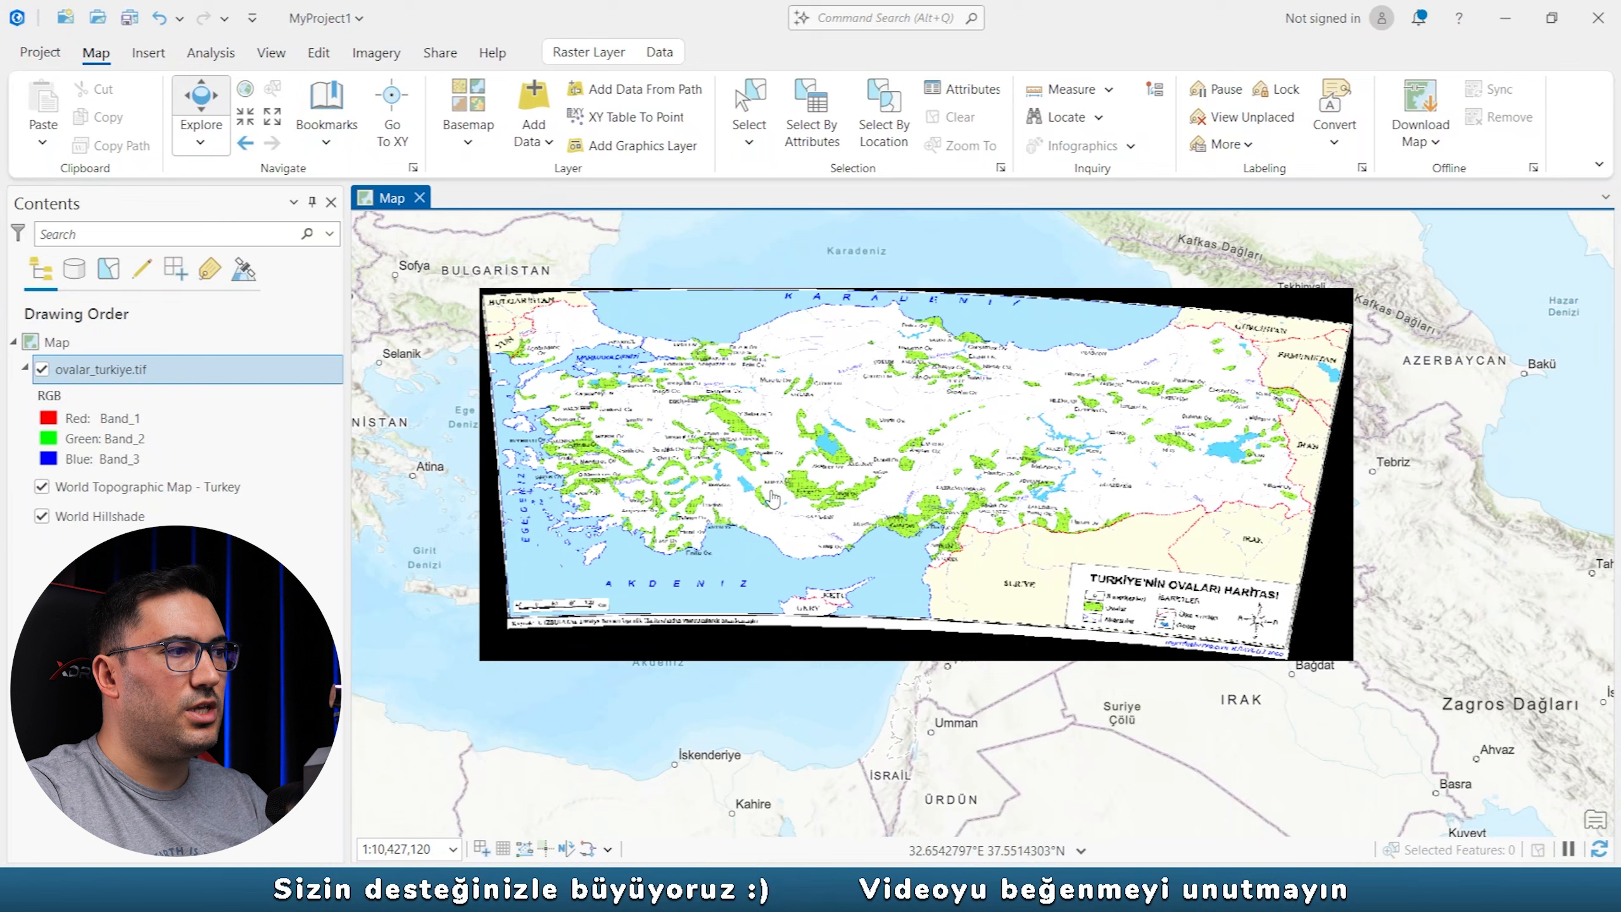
Create a new map project named MyProject2 in its own folder without saving the changes to MyProject1.
click(50, 56)
click(297, 255)
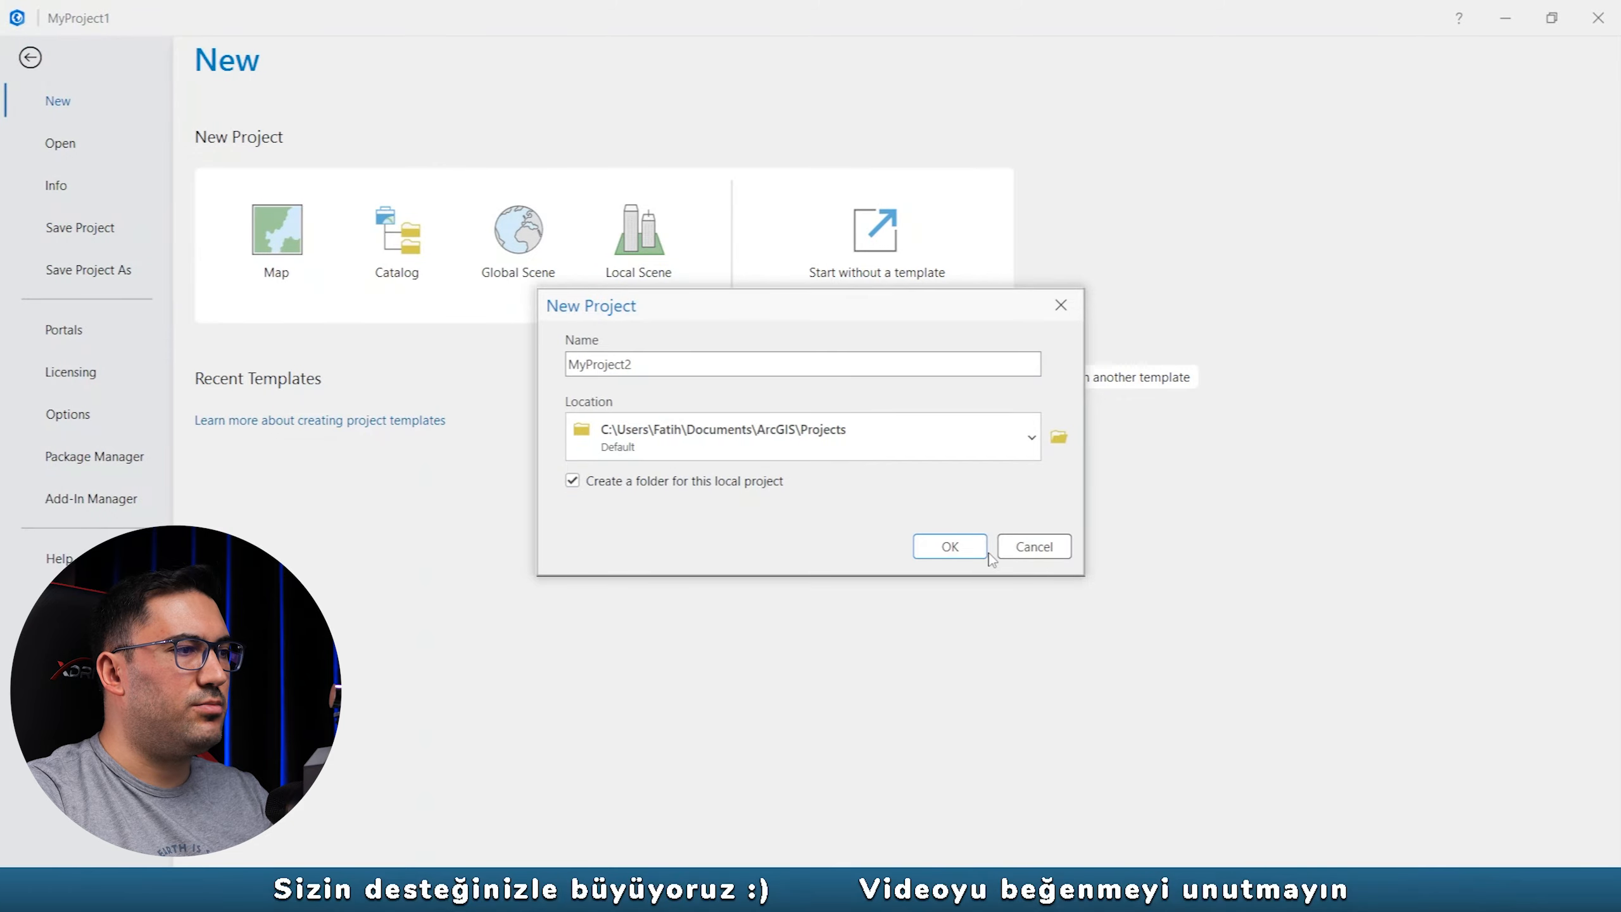
click(980, 553)
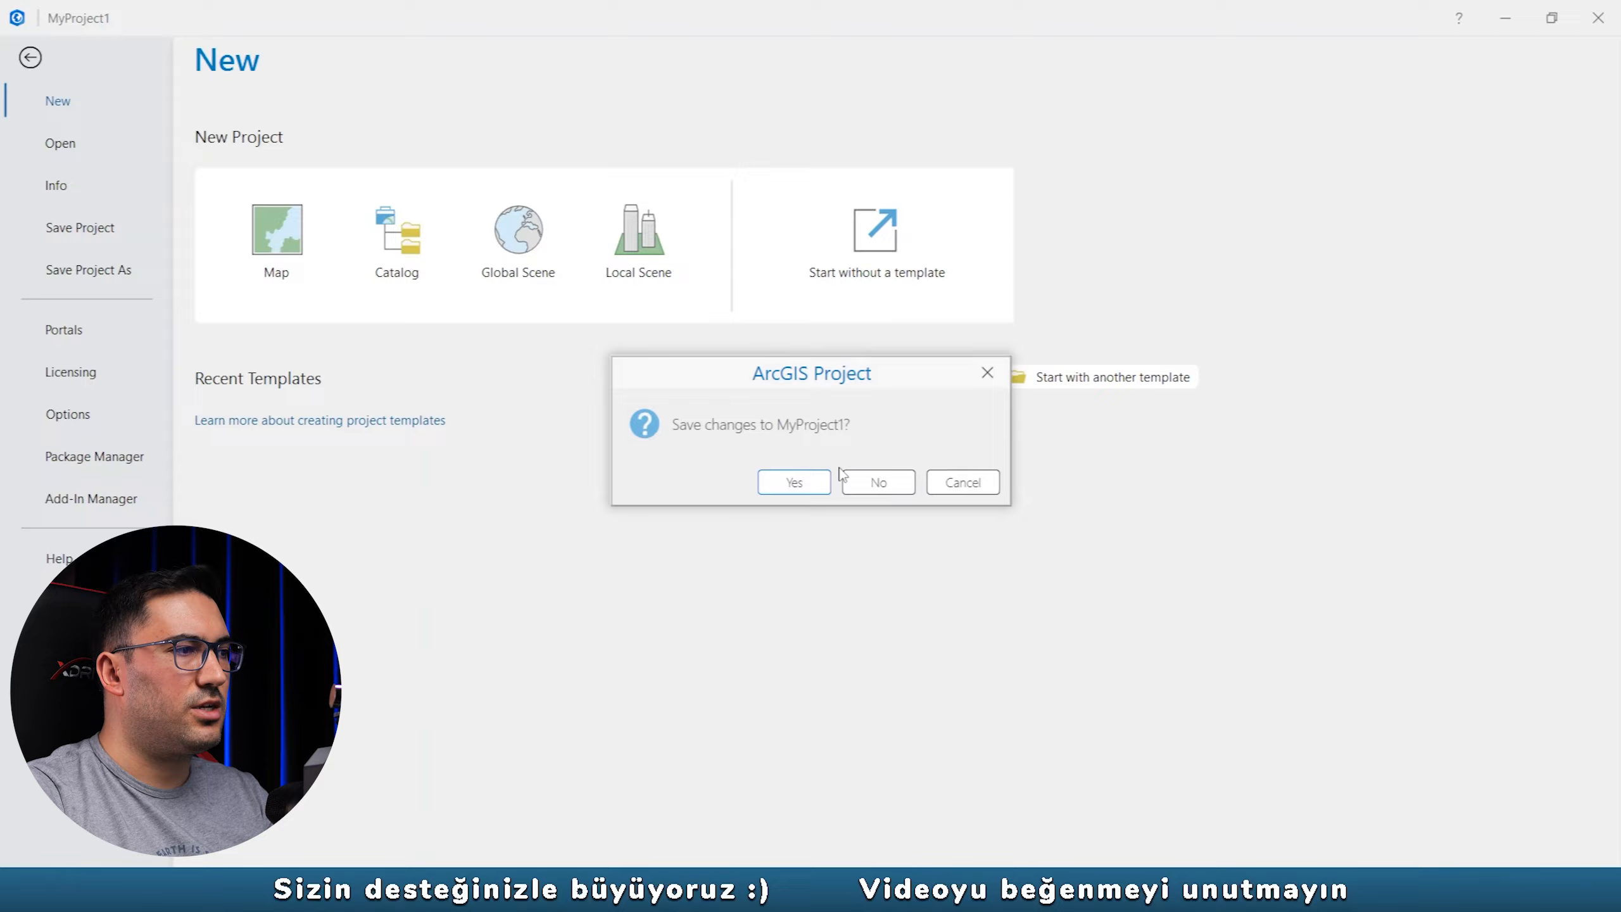
click(880, 482)
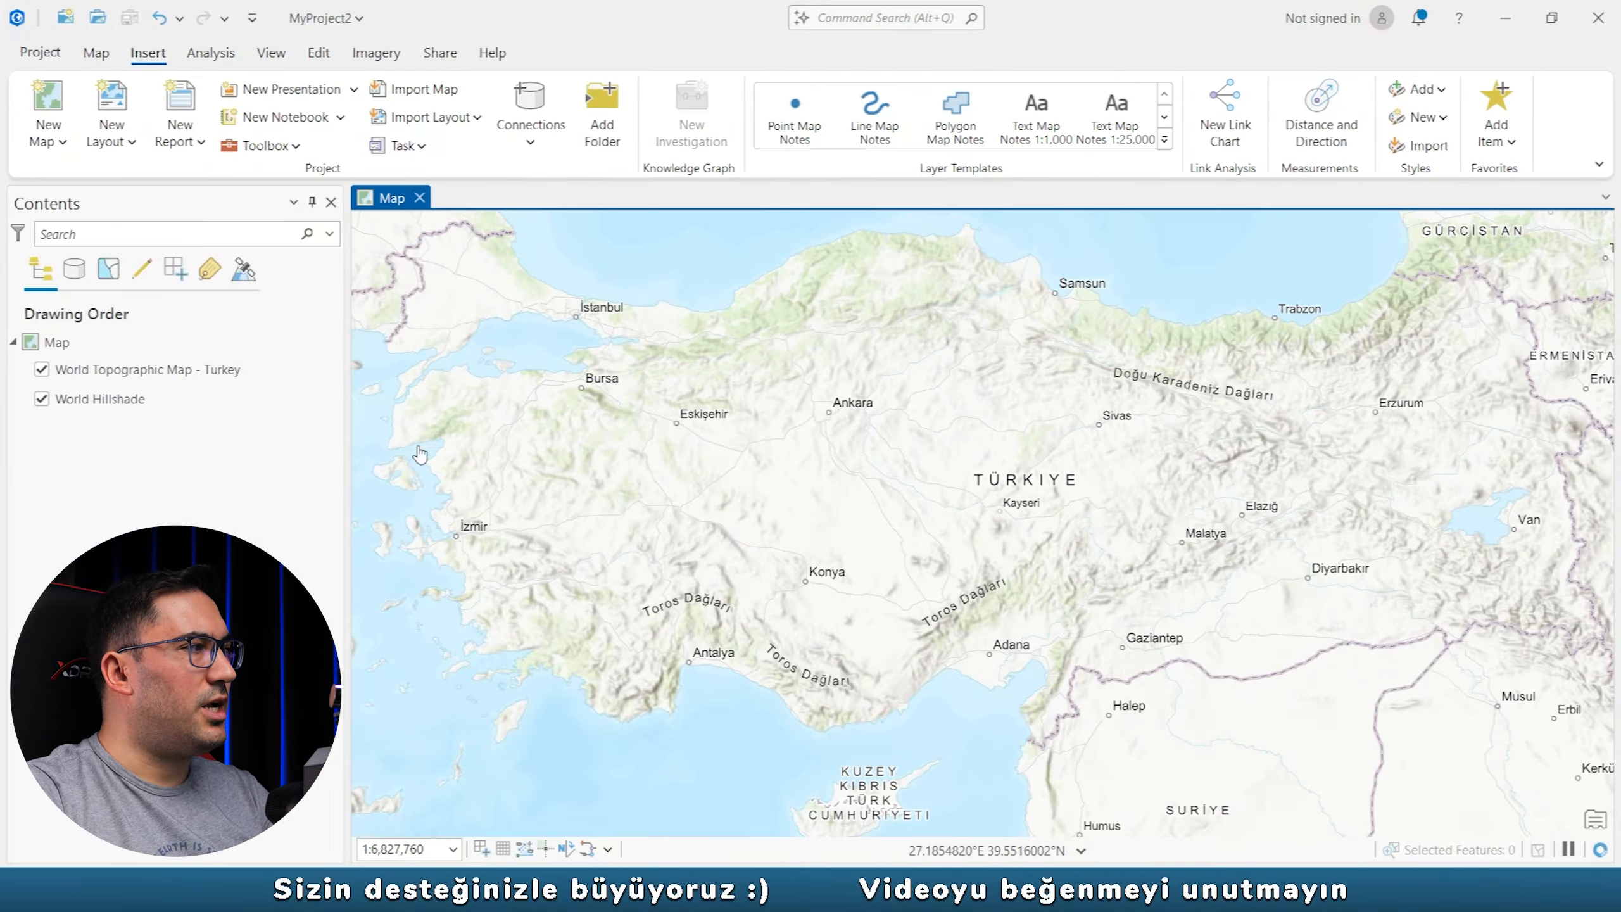
Add the mogan_golu.tif raster from the Koordinatlandirma folder to the map.
click(108, 55)
click(534, 133)
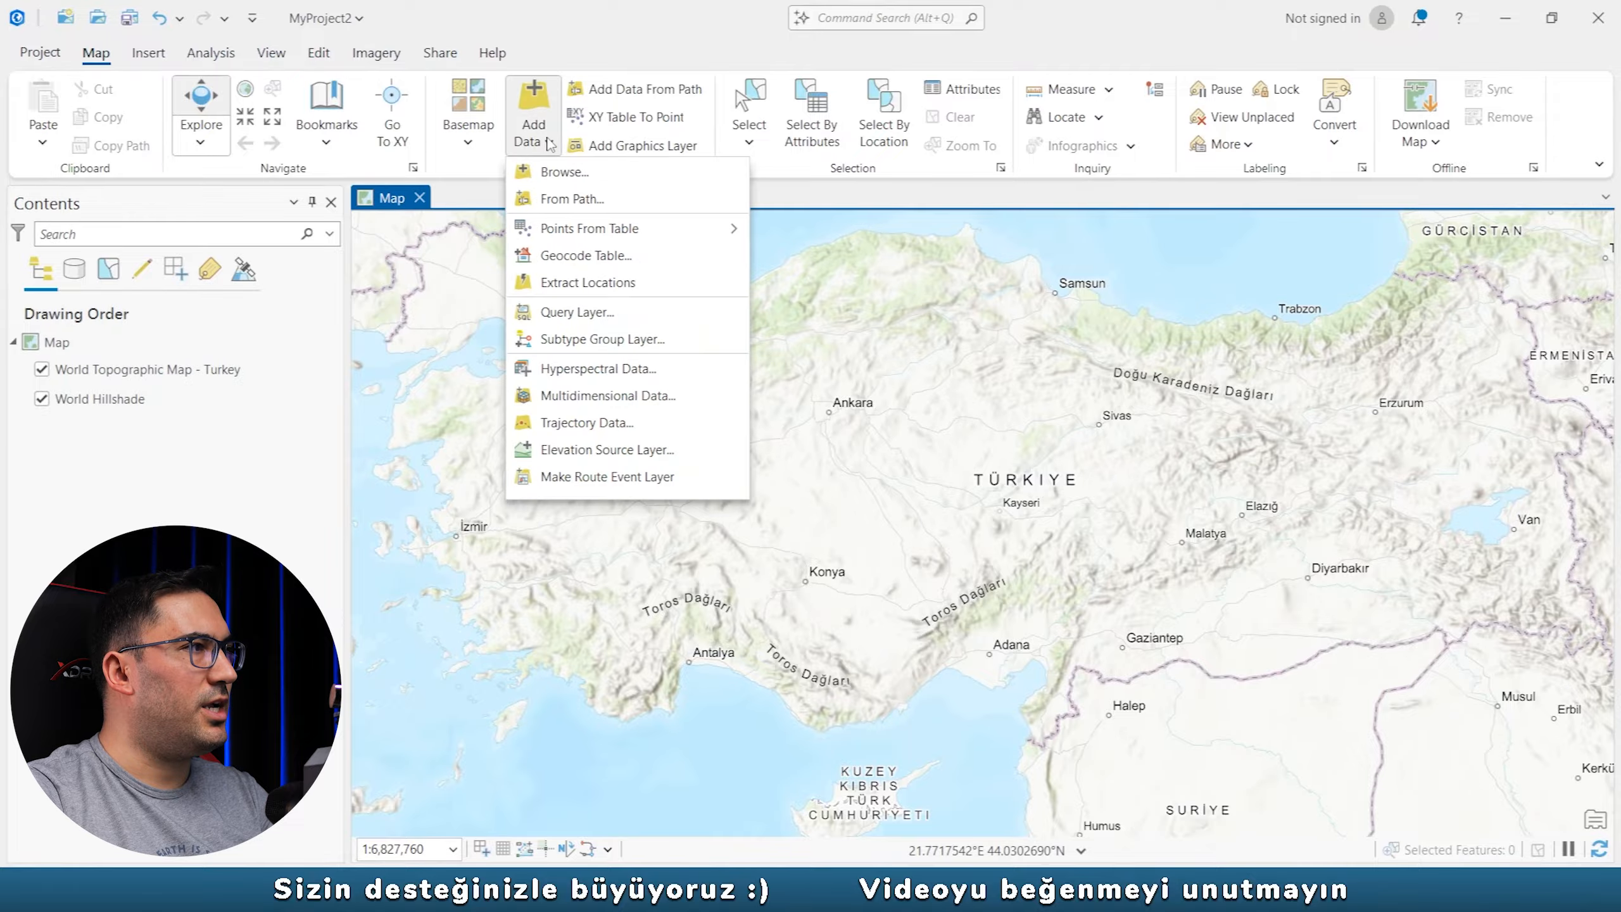
click(590, 181)
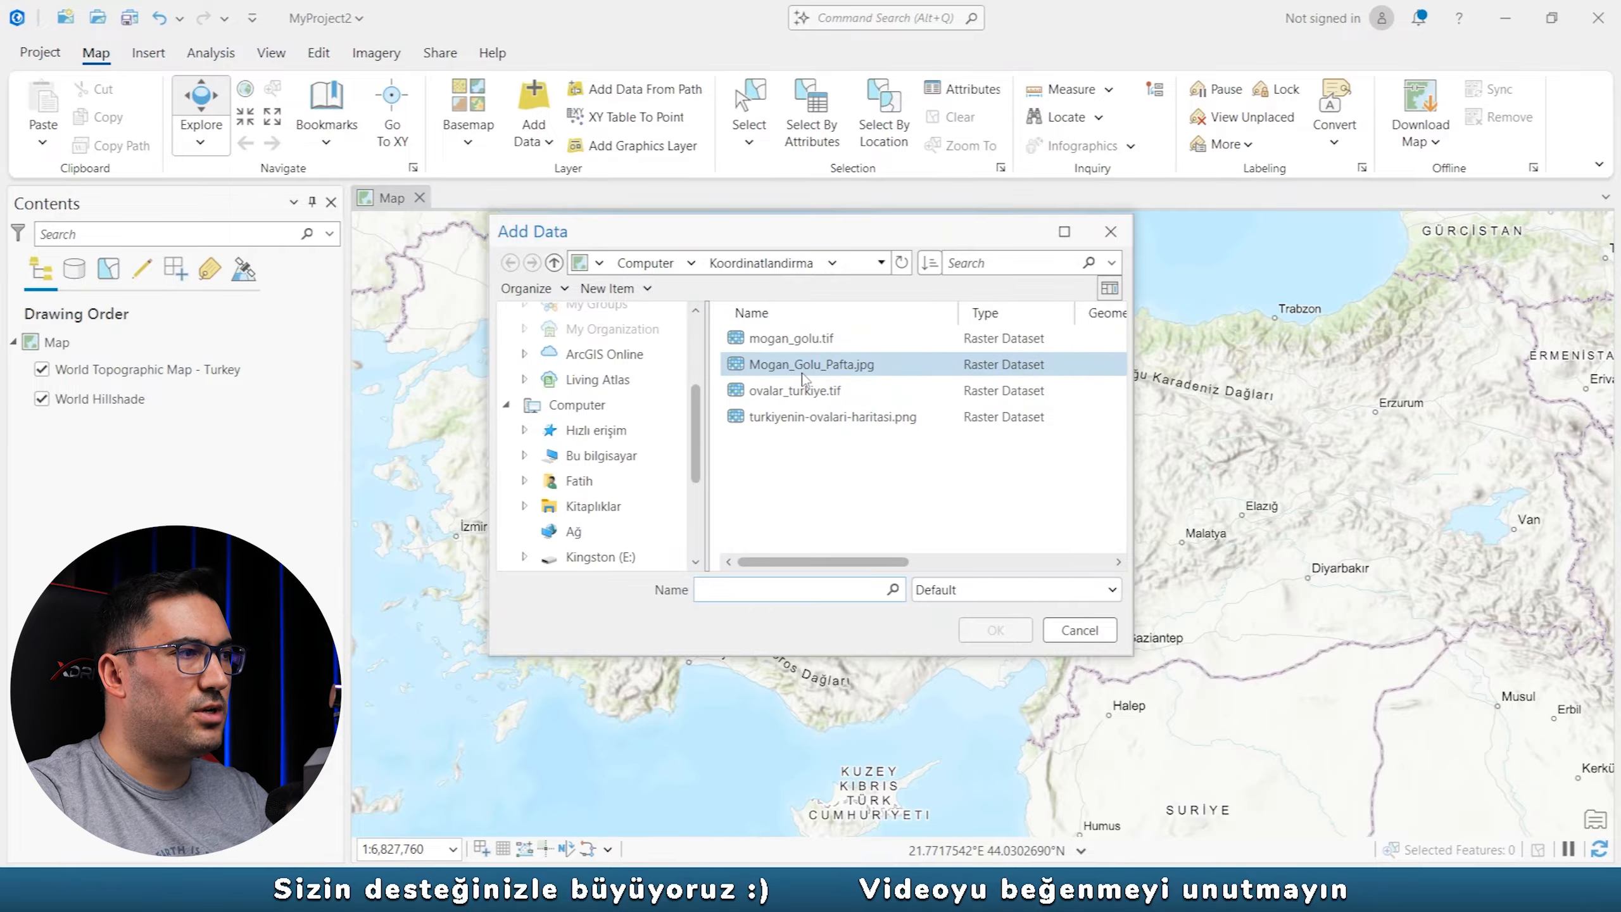
click(804, 338)
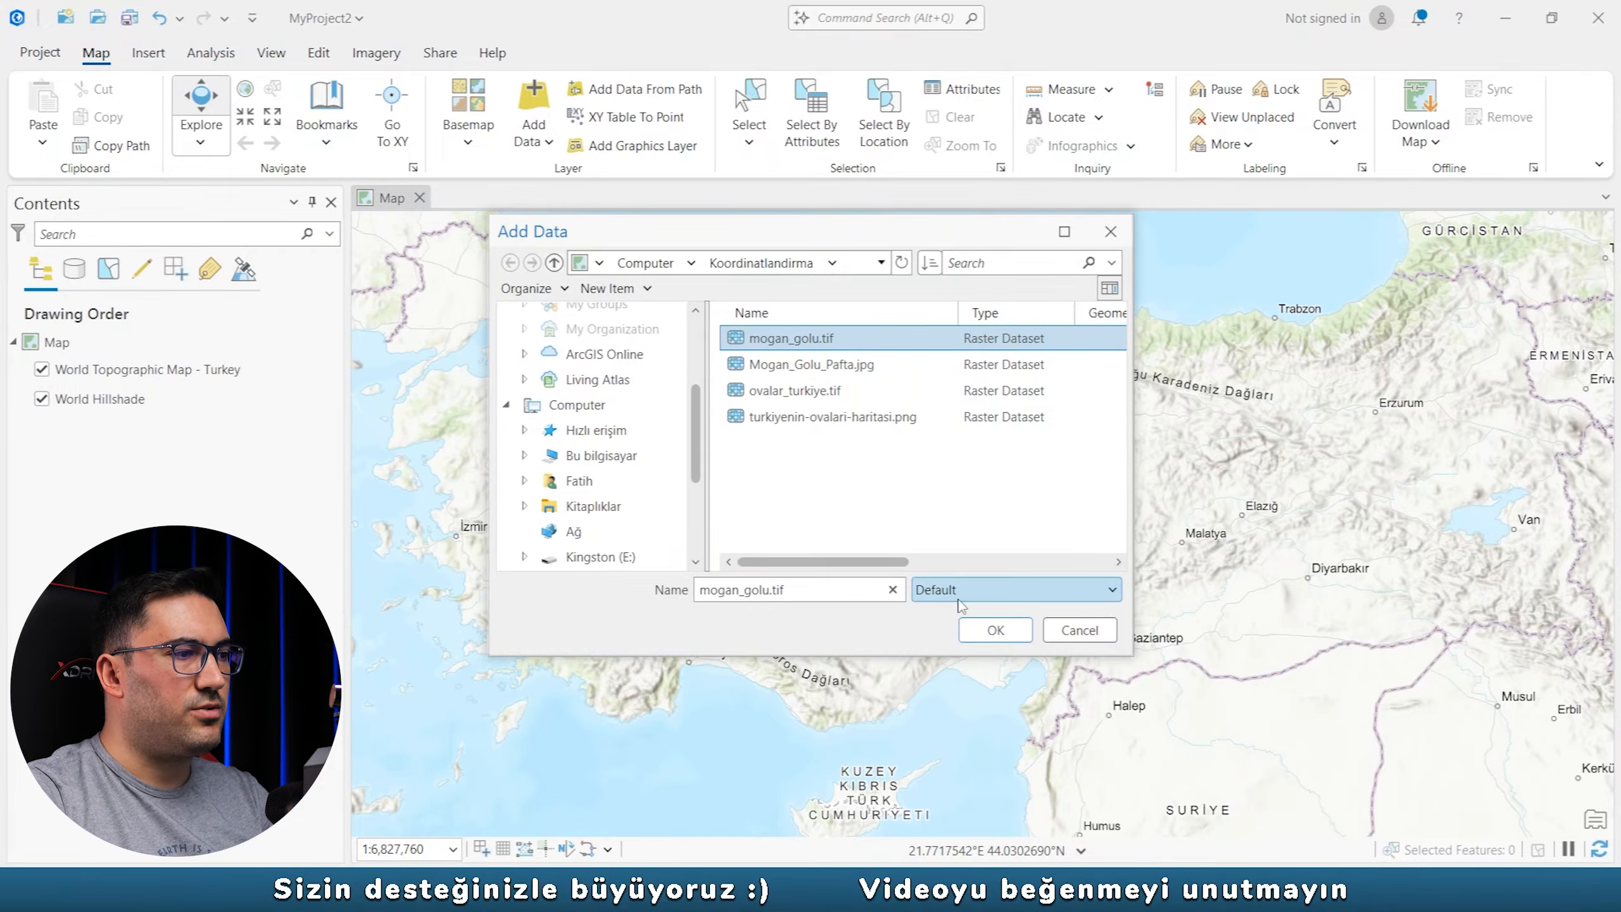
click(993, 630)
Check how mogan_golu.tif aligns with the basemap around Mogan Gölü by toggling its visibility and inspecting the lake's northern shore.
click(42, 370)
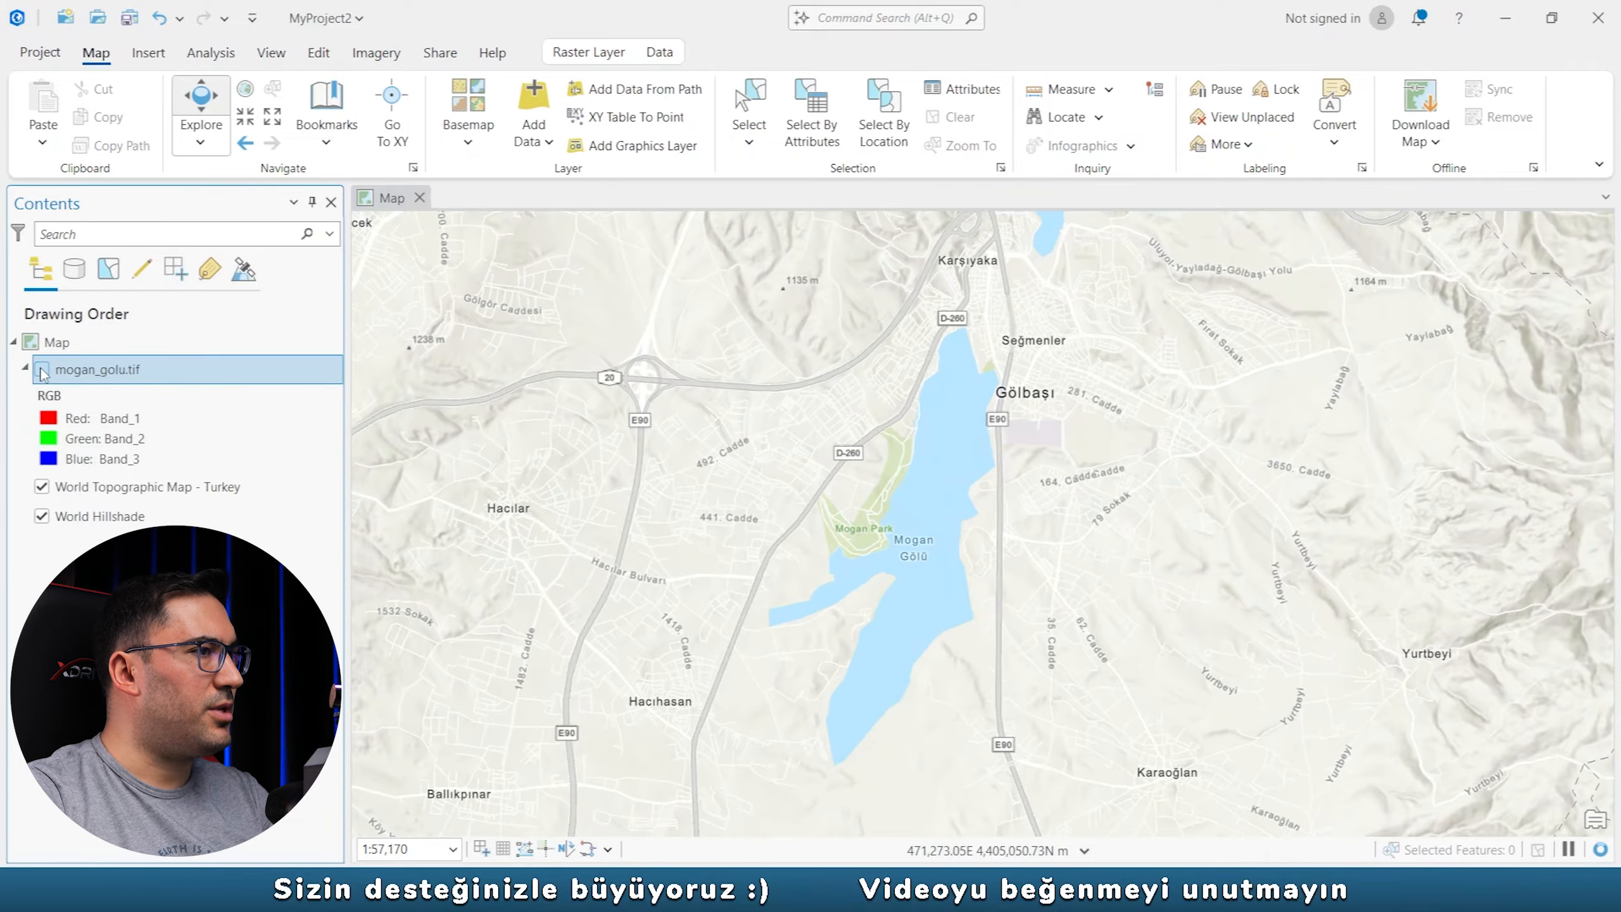
click(42, 370)
click(42, 371)
click(43, 370)
scroll(1001, 525, up, 2)
click(43, 370)
click(43, 371)
click(42, 371)
click(42, 371)
scroll(938, 349, up, 6)
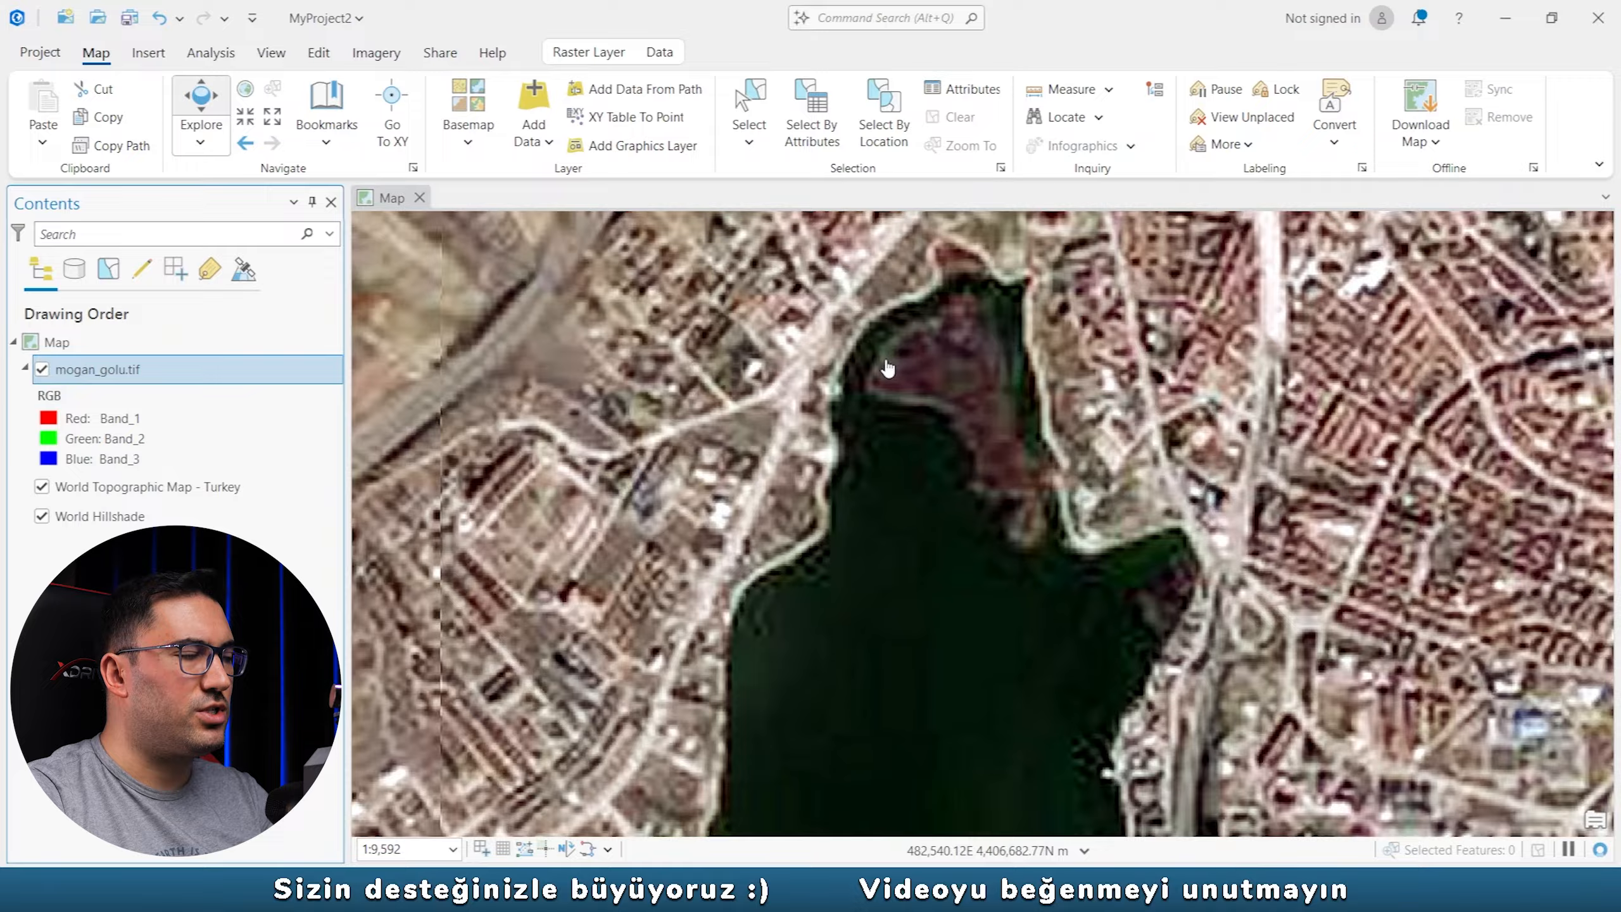
drag(891, 370, 1088, 420)
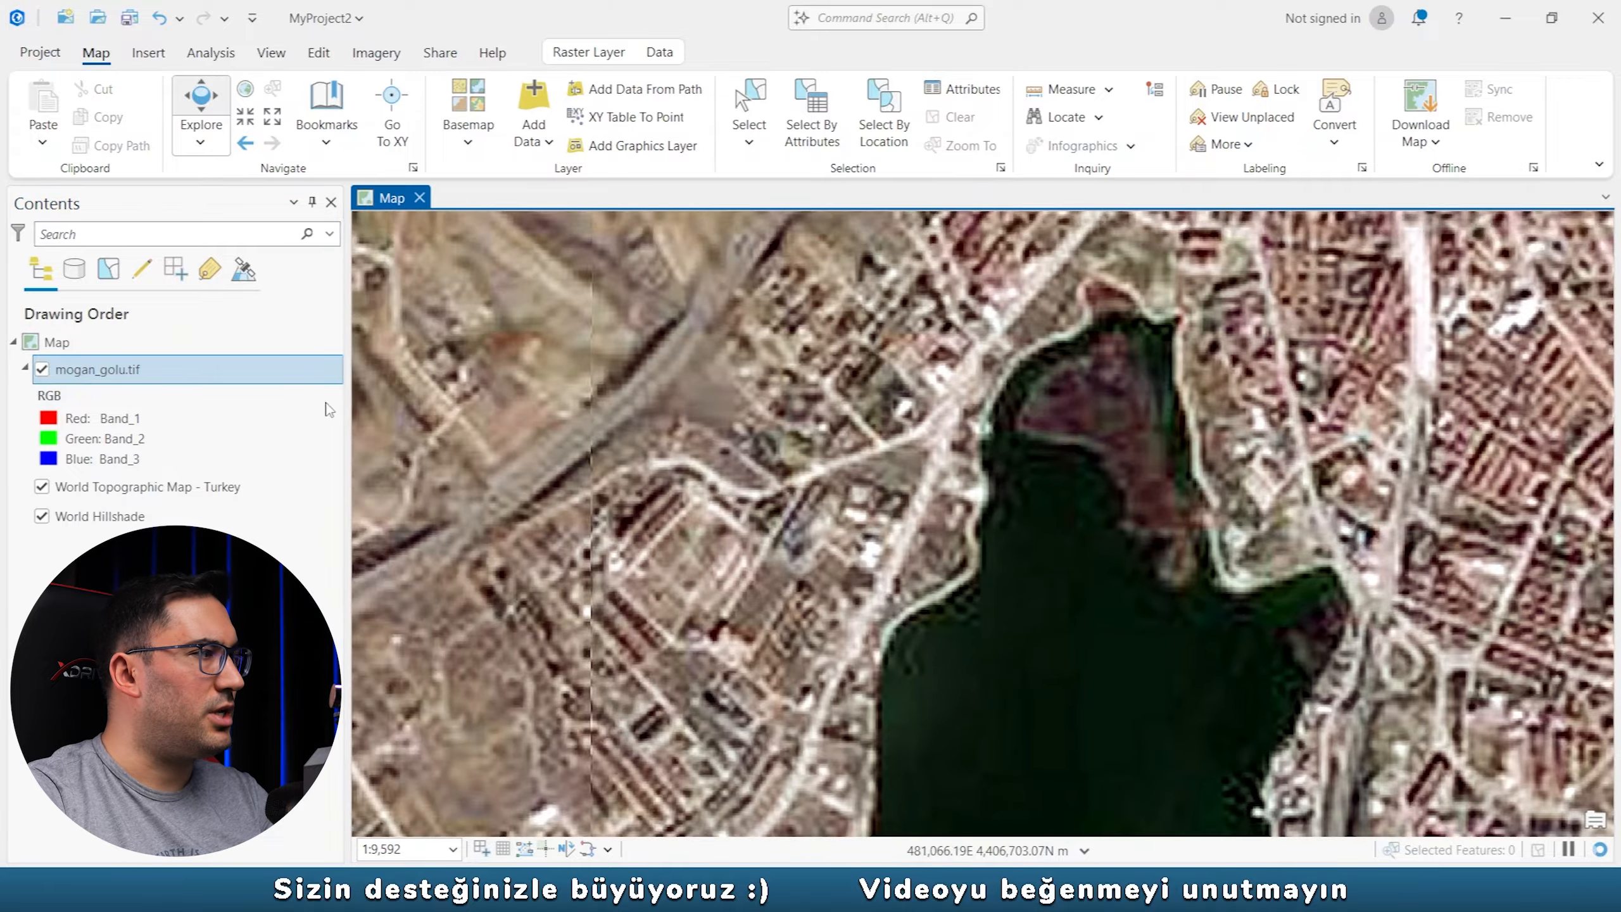
scroll(710, 449, down, 4)
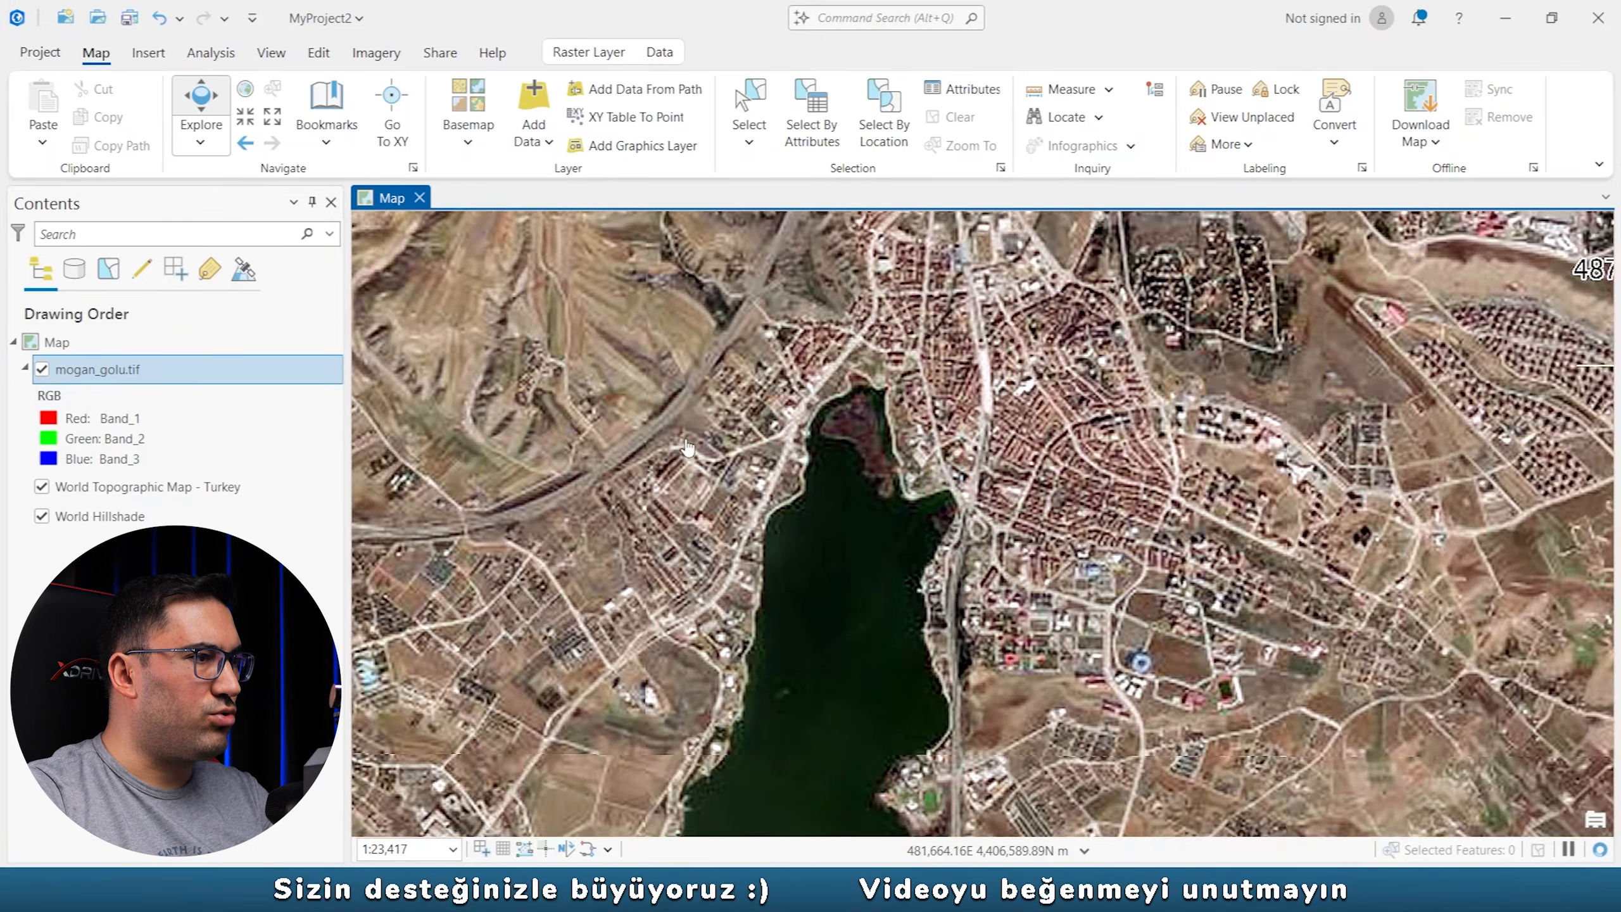
drag(849, 447, 957, 452)
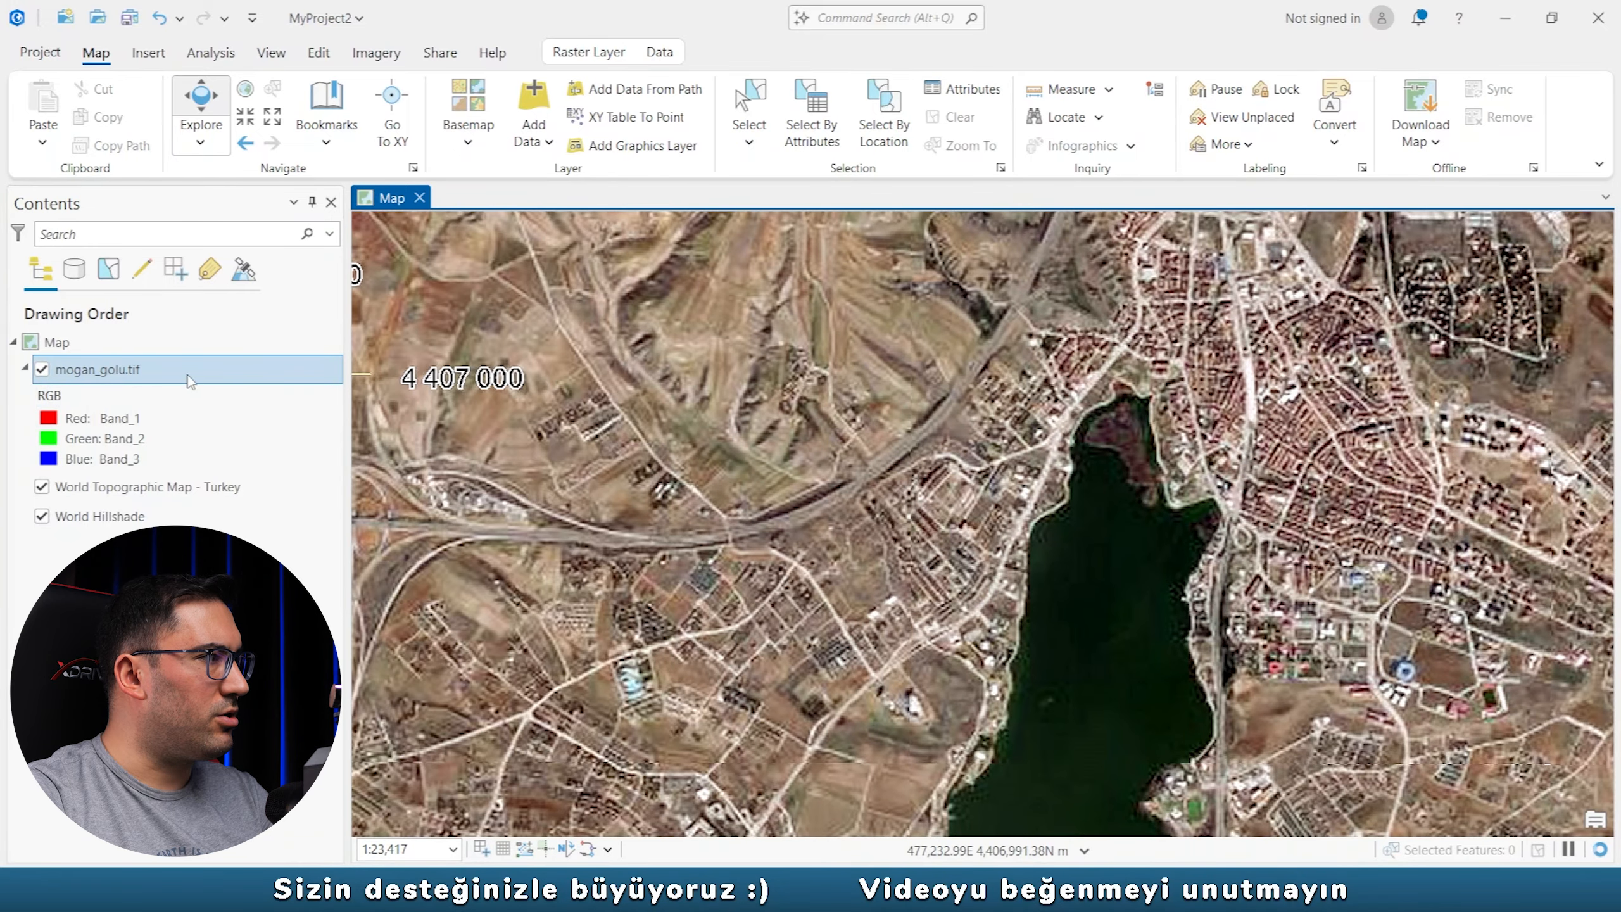
click(55, 372)
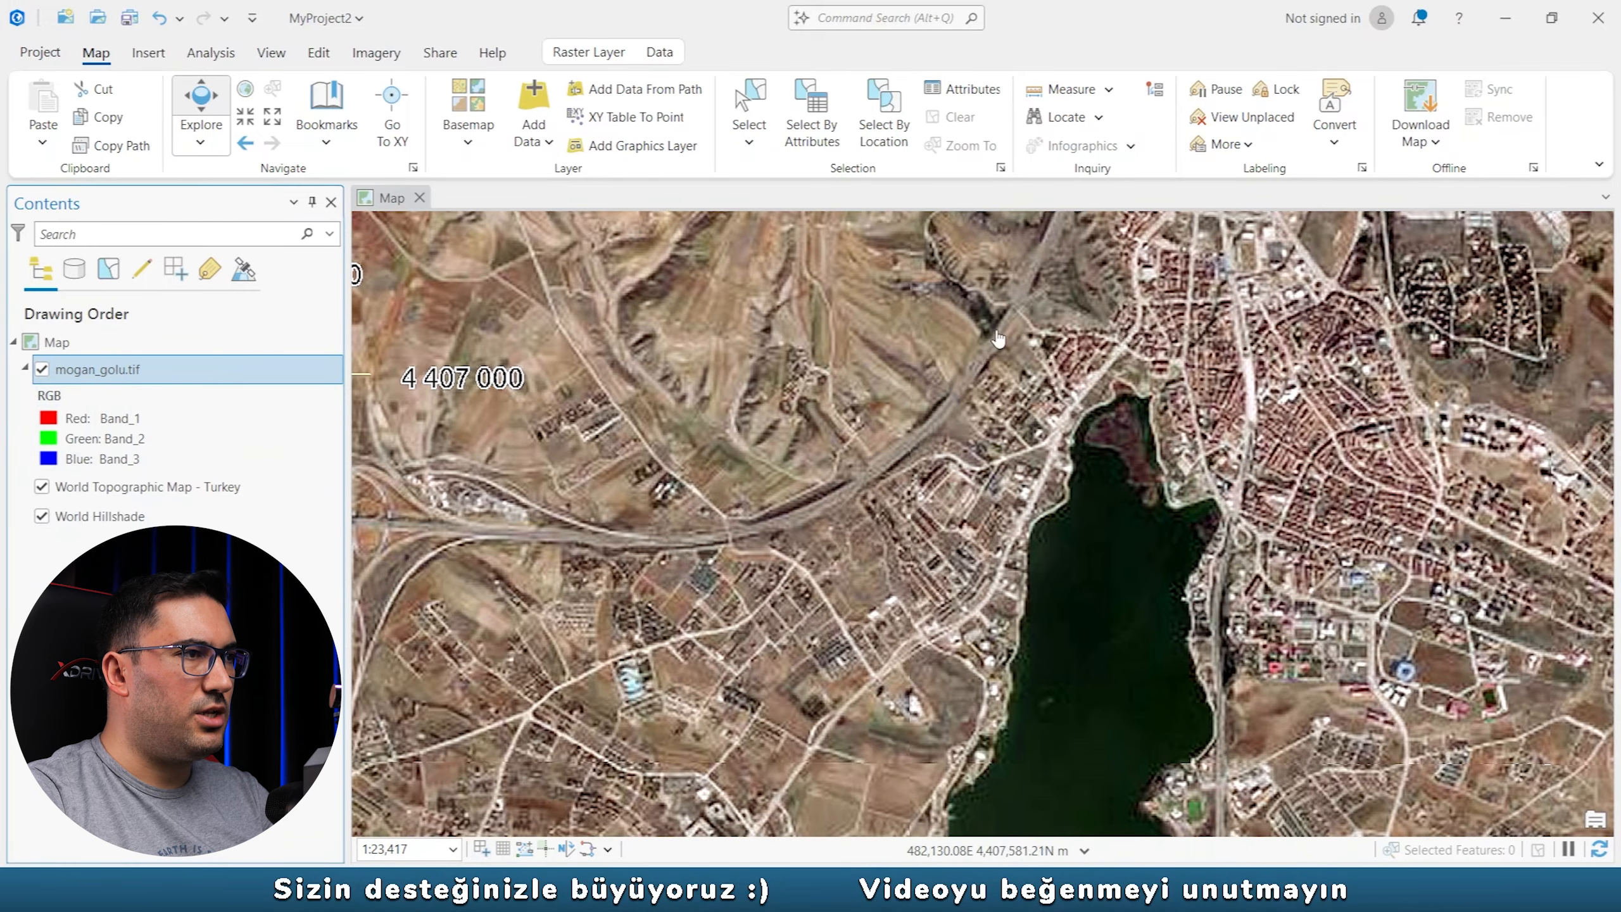
Hide the mogan_golu.tif layer and add ovalar_turkiye.tif from the Koordinatlandirma folder to the map.
click(42, 370)
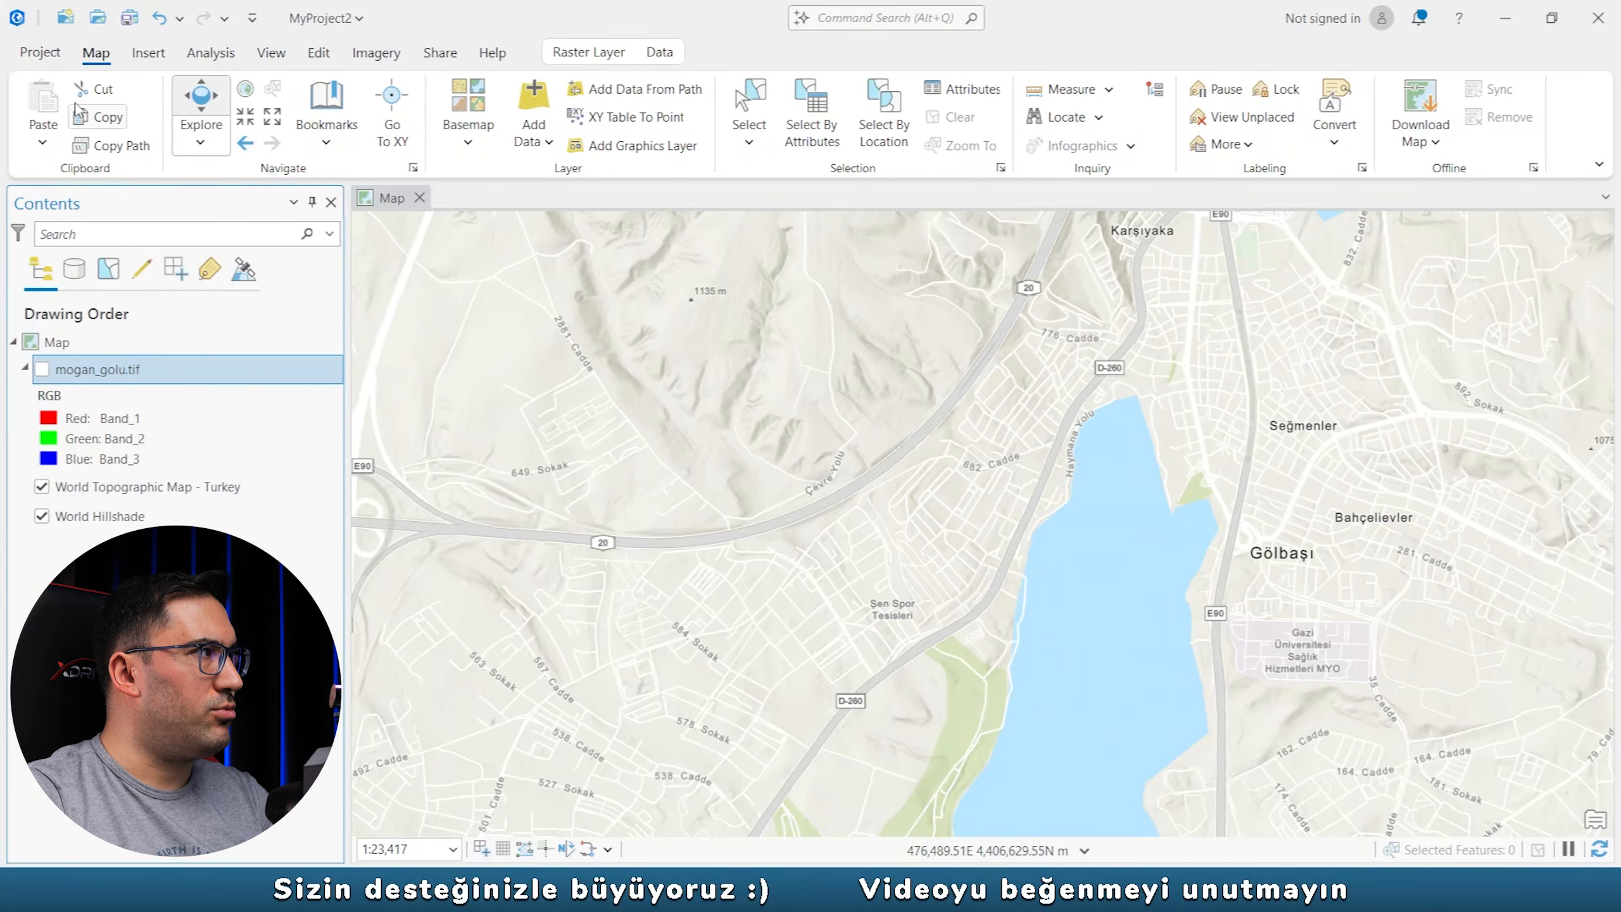
click(533, 134)
click(562, 166)
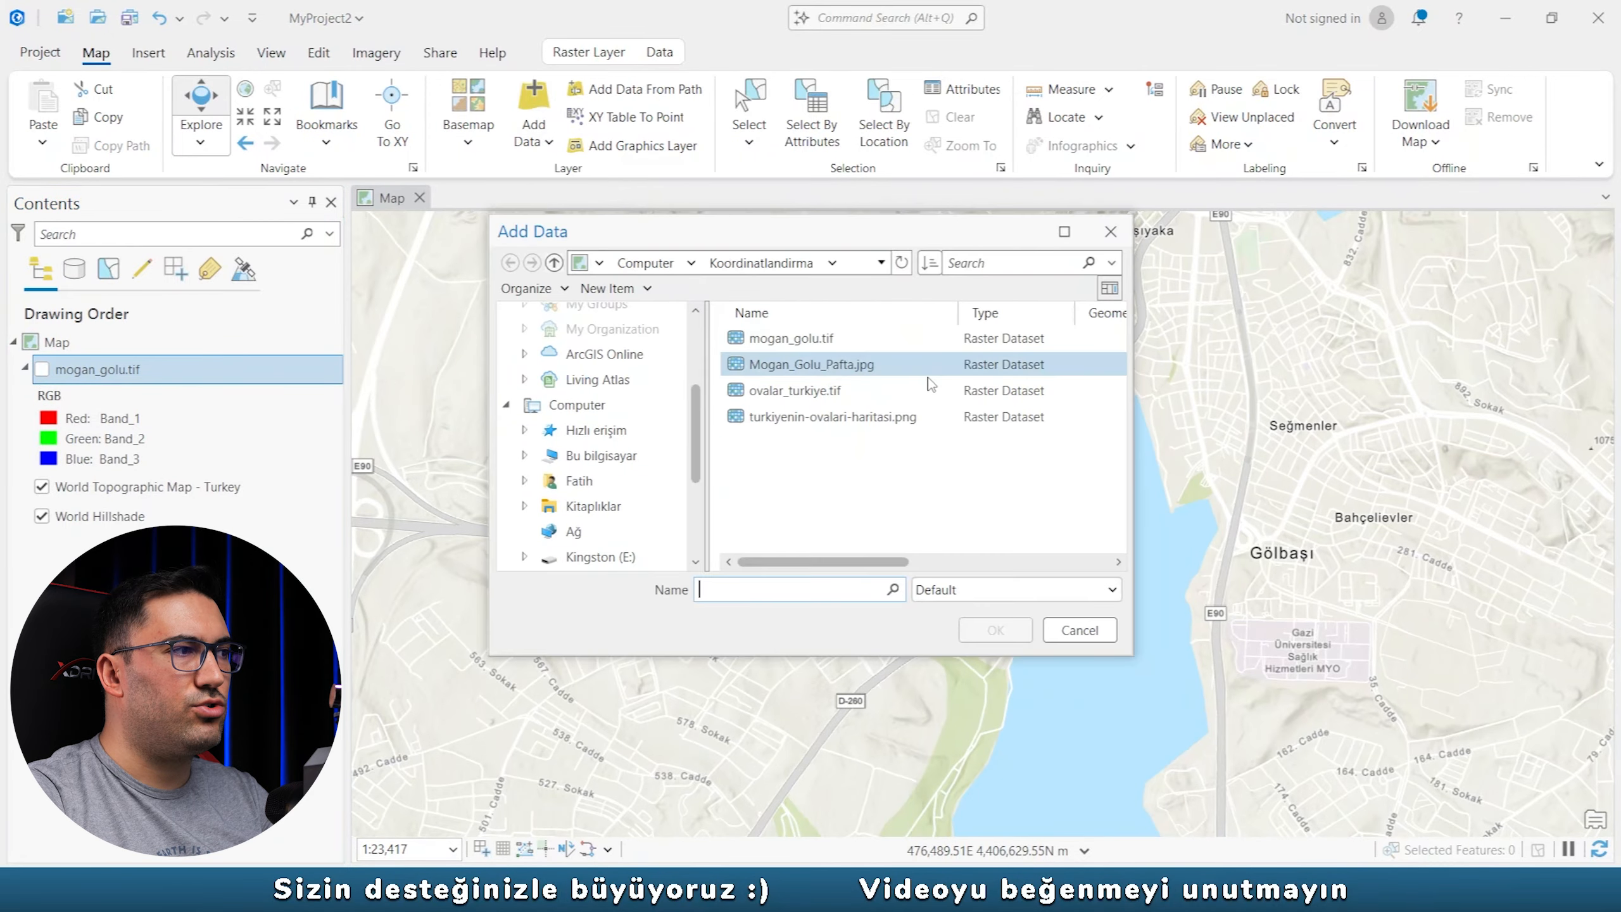
click(798, 391)
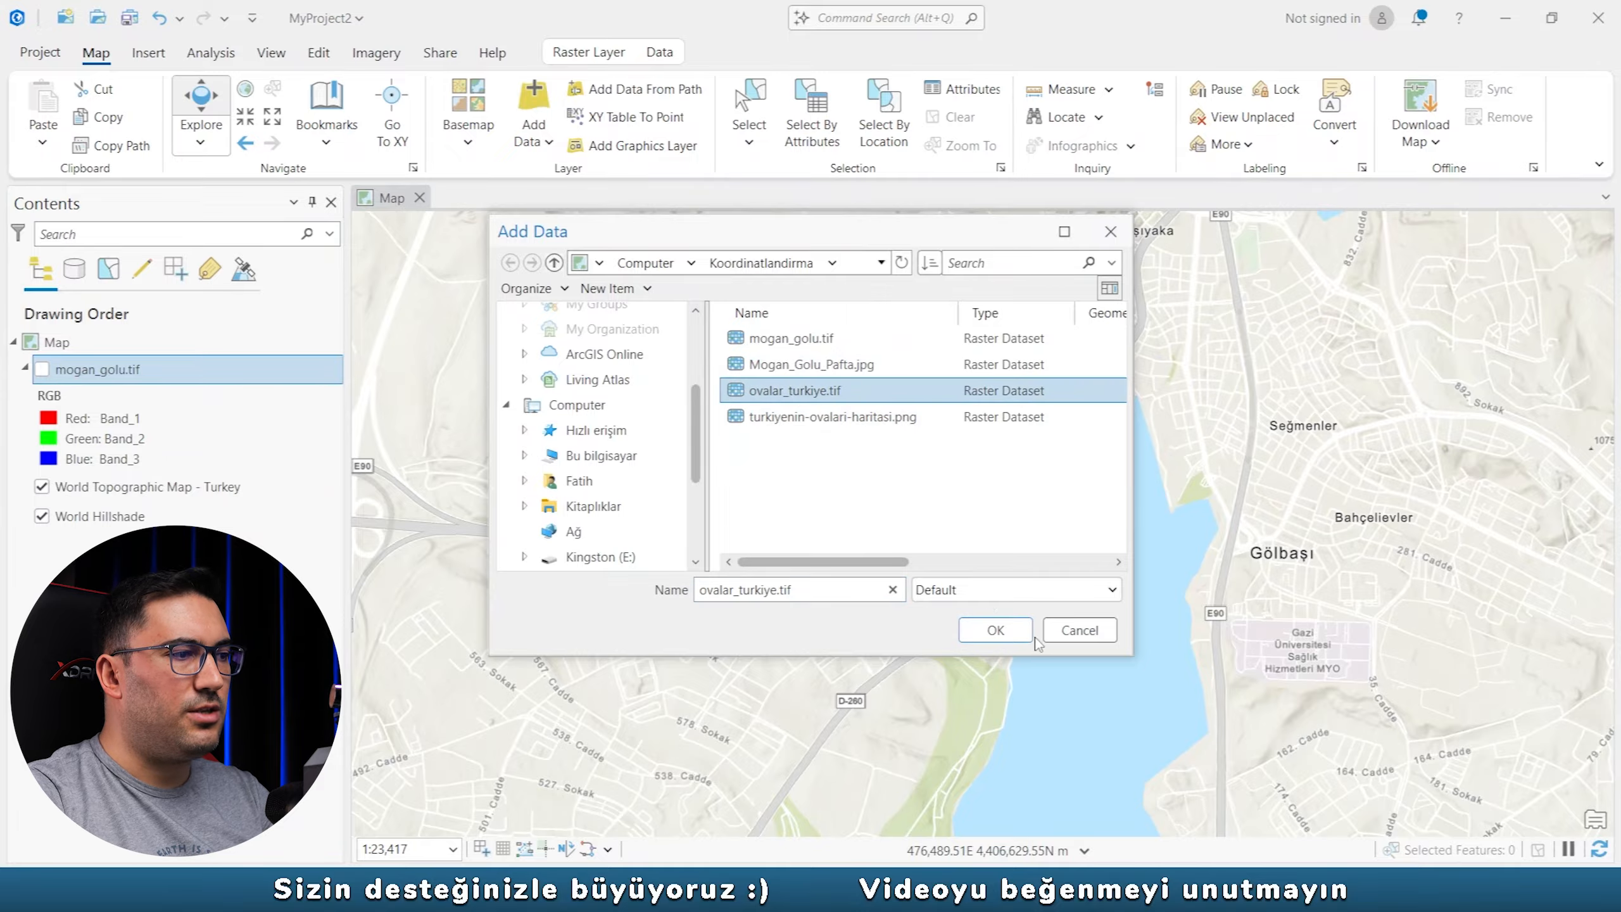
click(1029, 635)
Zoom to the ovalar_turkiye.tif layer and toggle its visibility to check its alignment with the basemap.
right_click(76, 375)
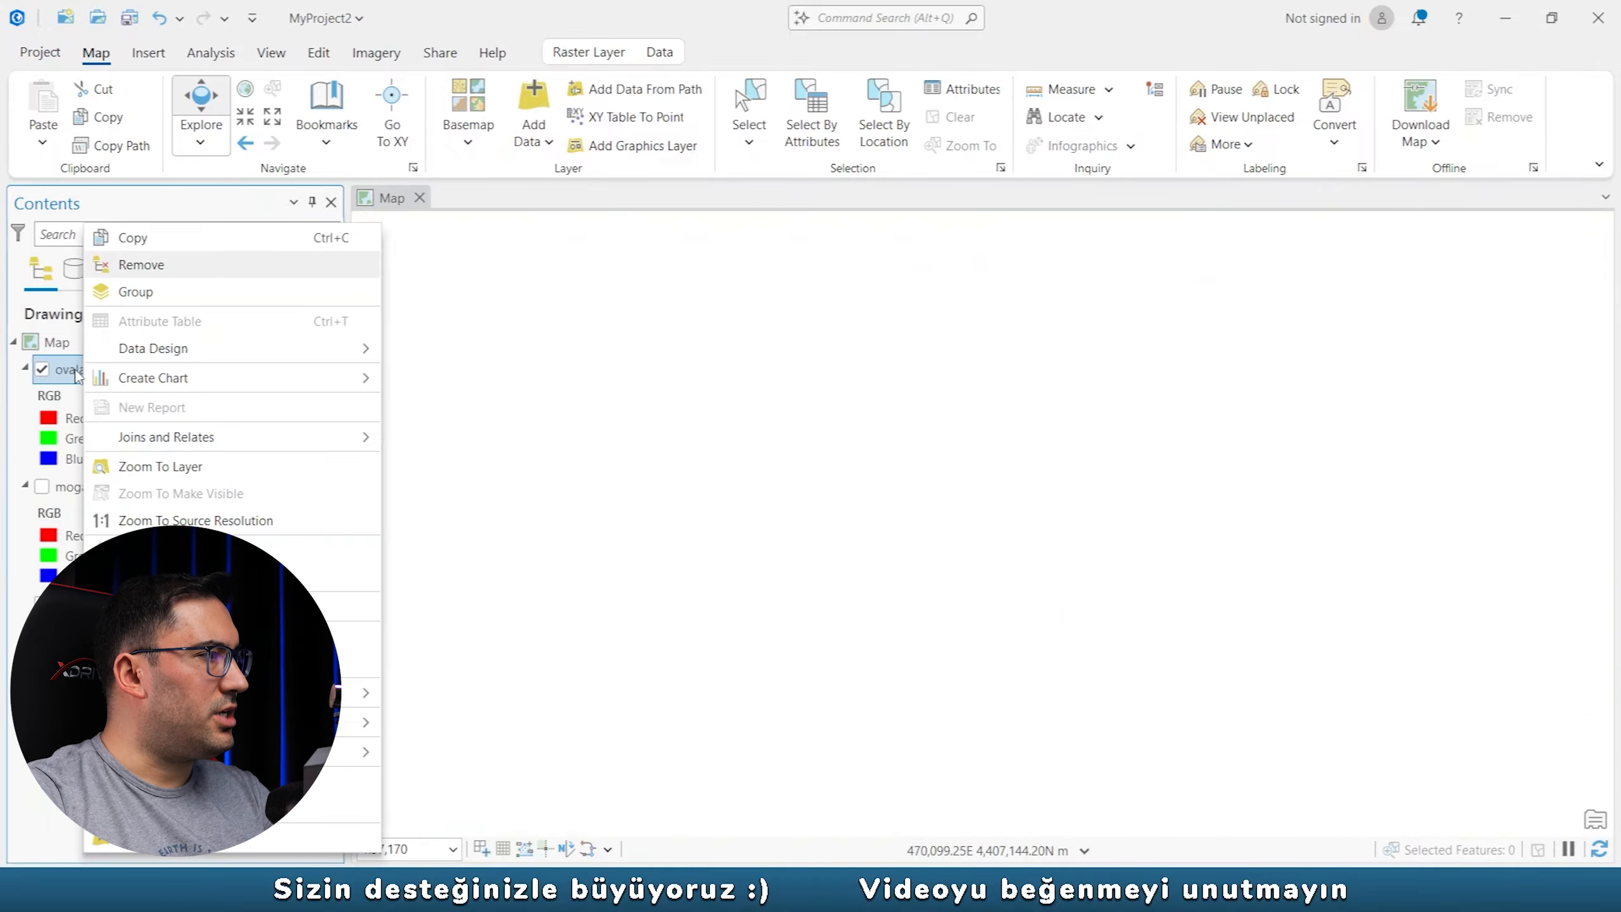
click(147, 466)
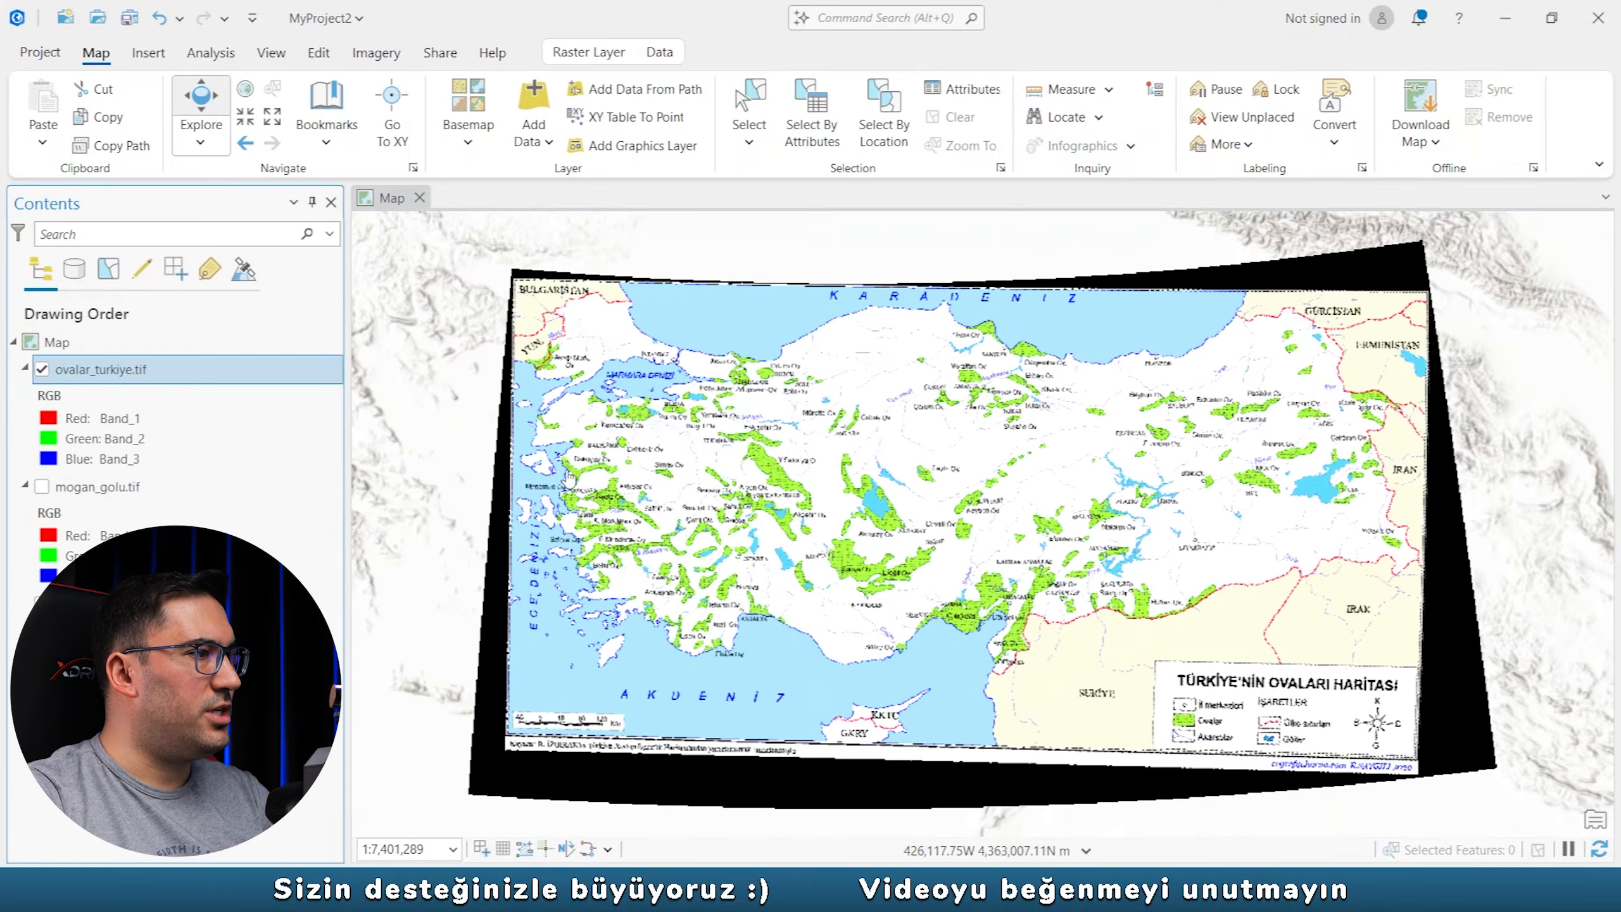
click(42, 370)
click(42, 370)
click(42, 369)
click(42, 370)
click(42, 370)
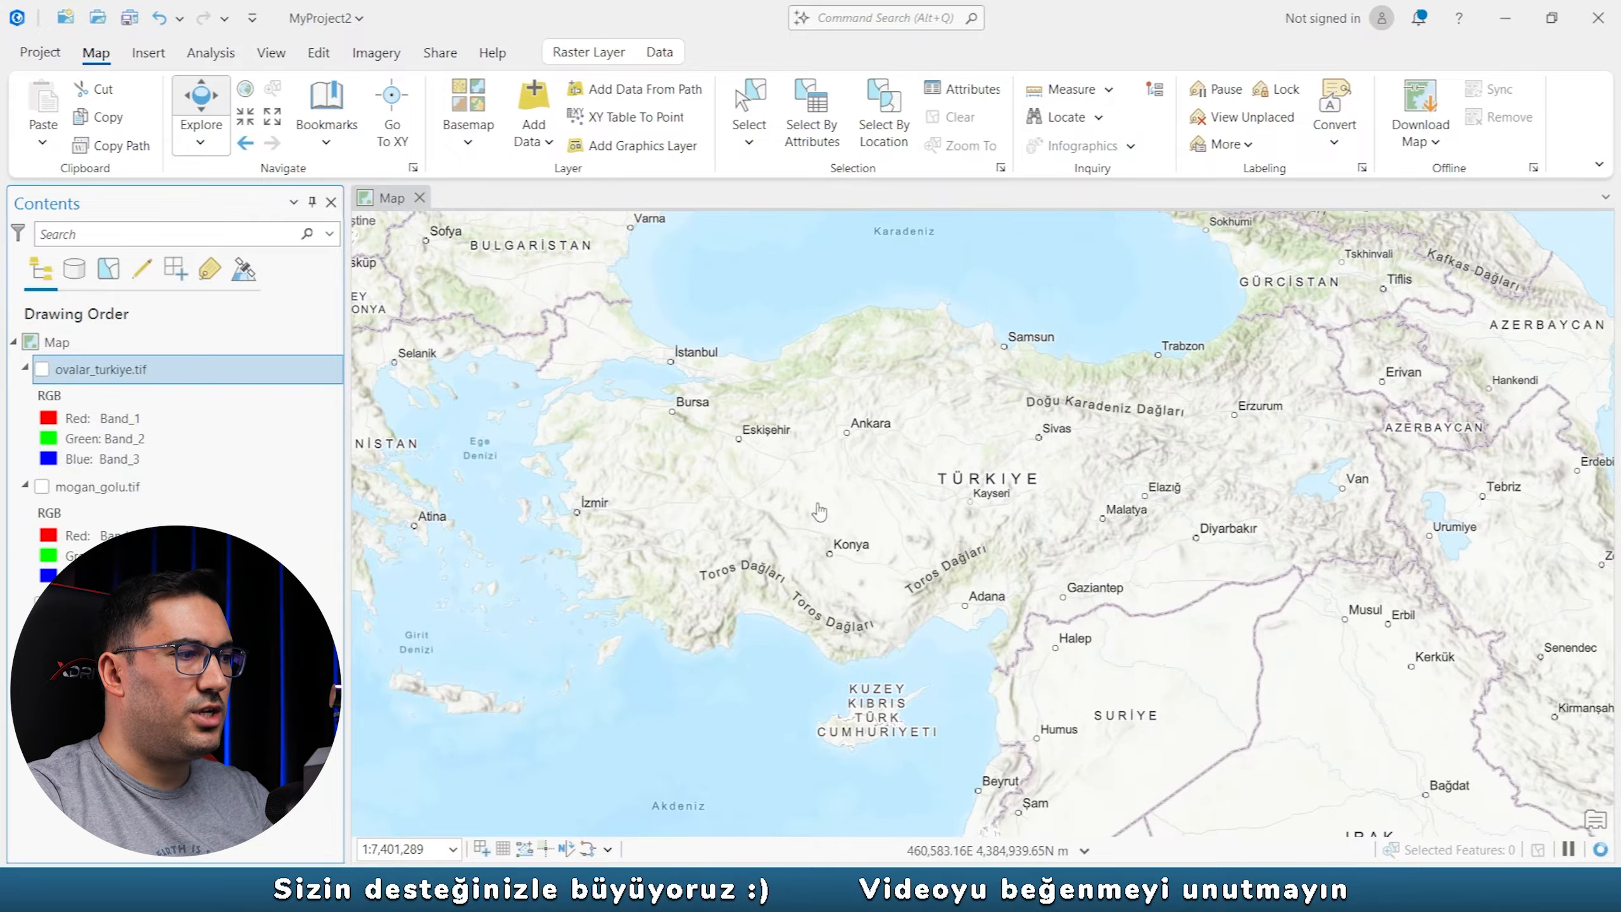